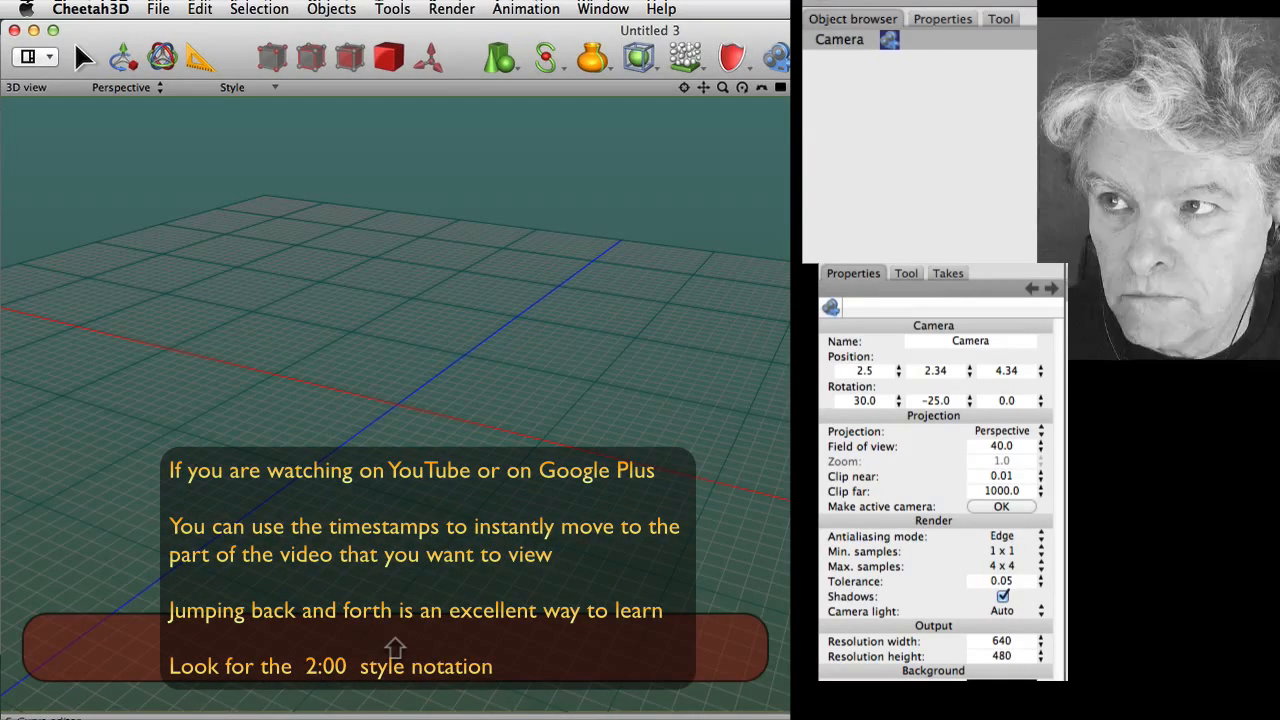
key(shift+F2)
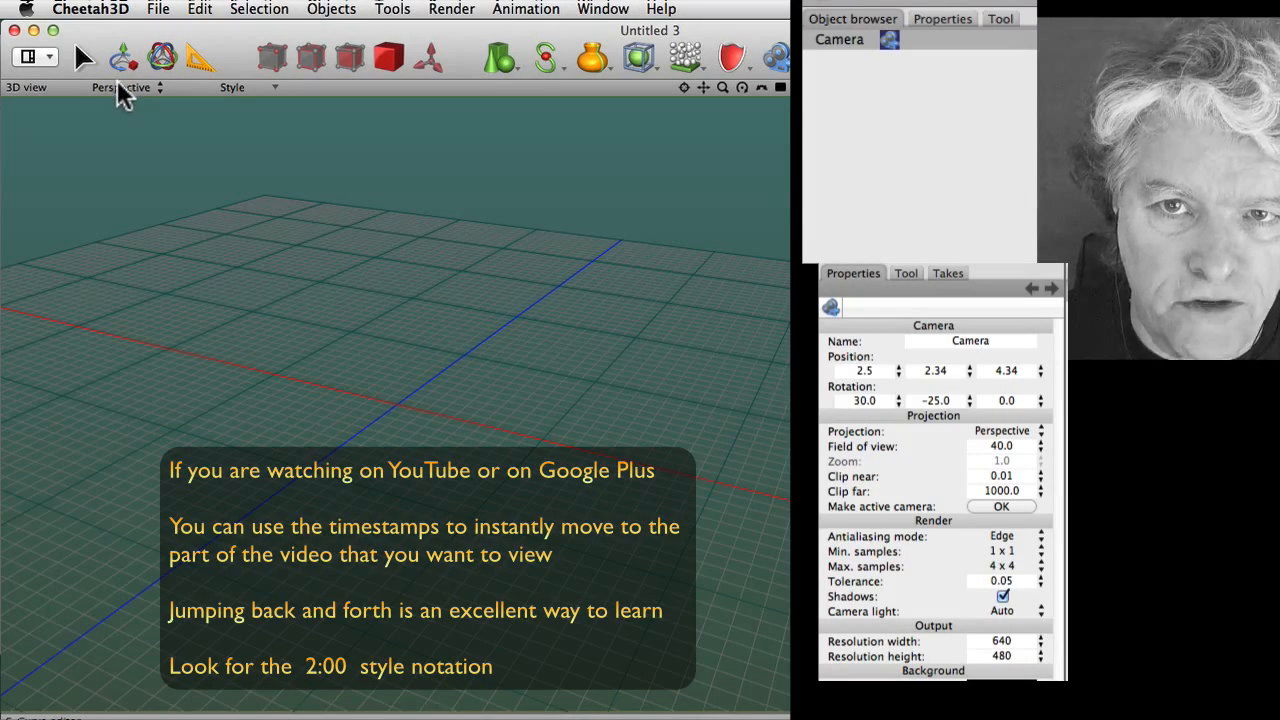
click(203, 87)
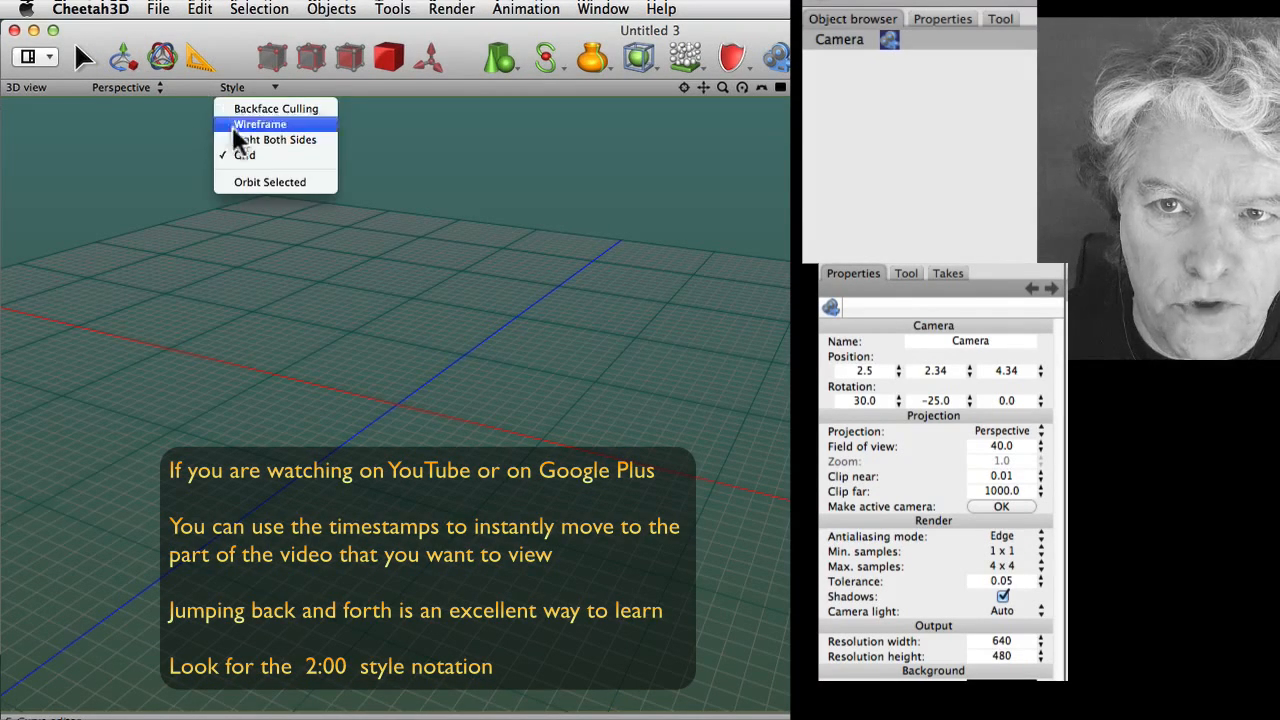
click(262, 183)
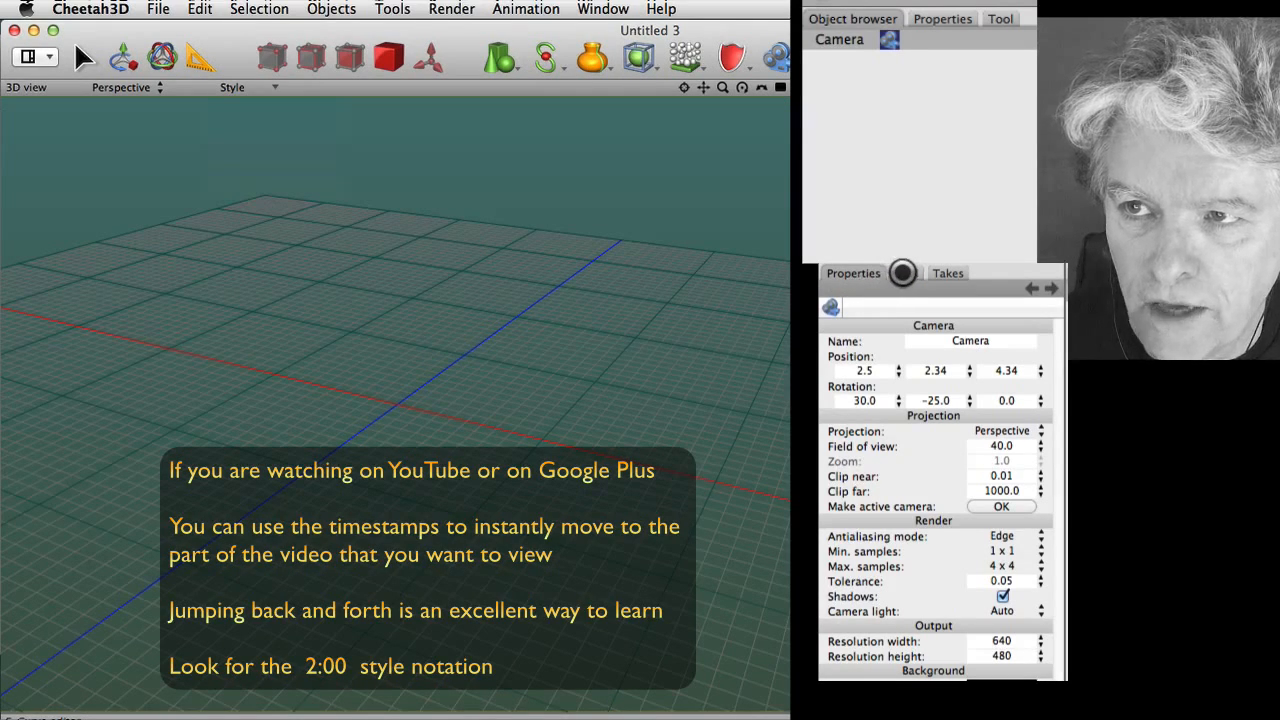
click(903, 273)
click(949, 273)
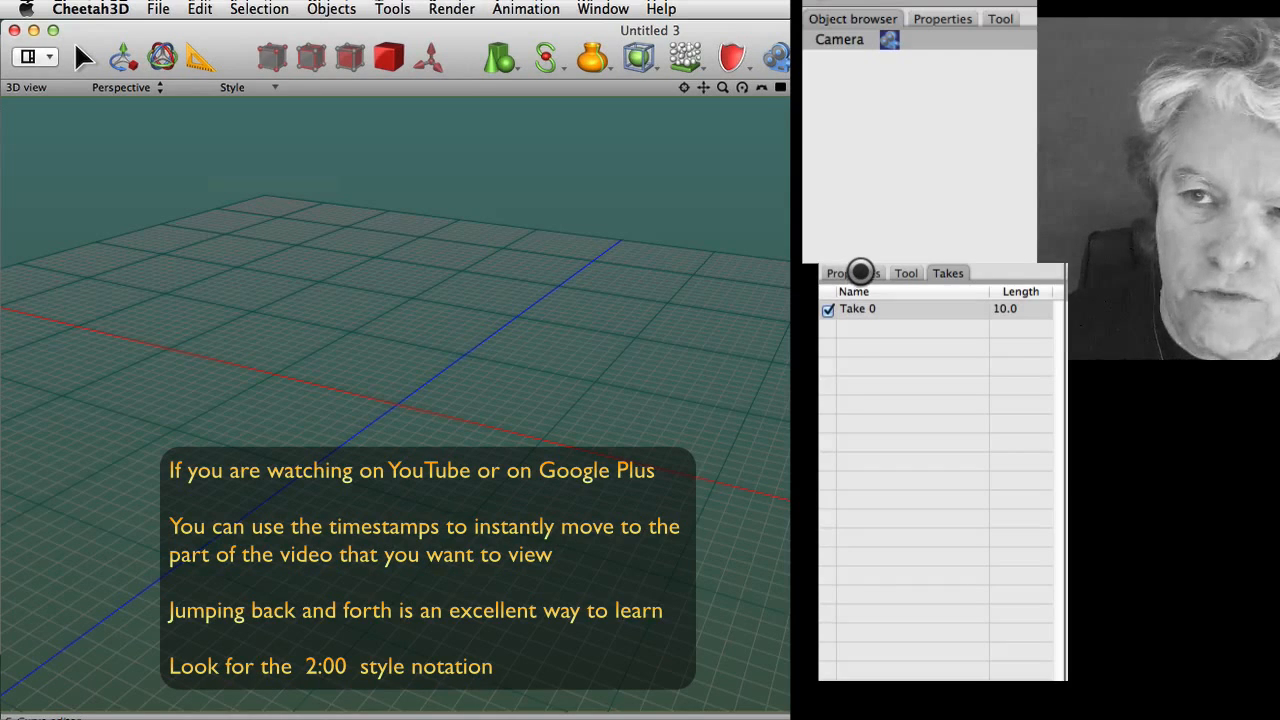
click(859, 272)
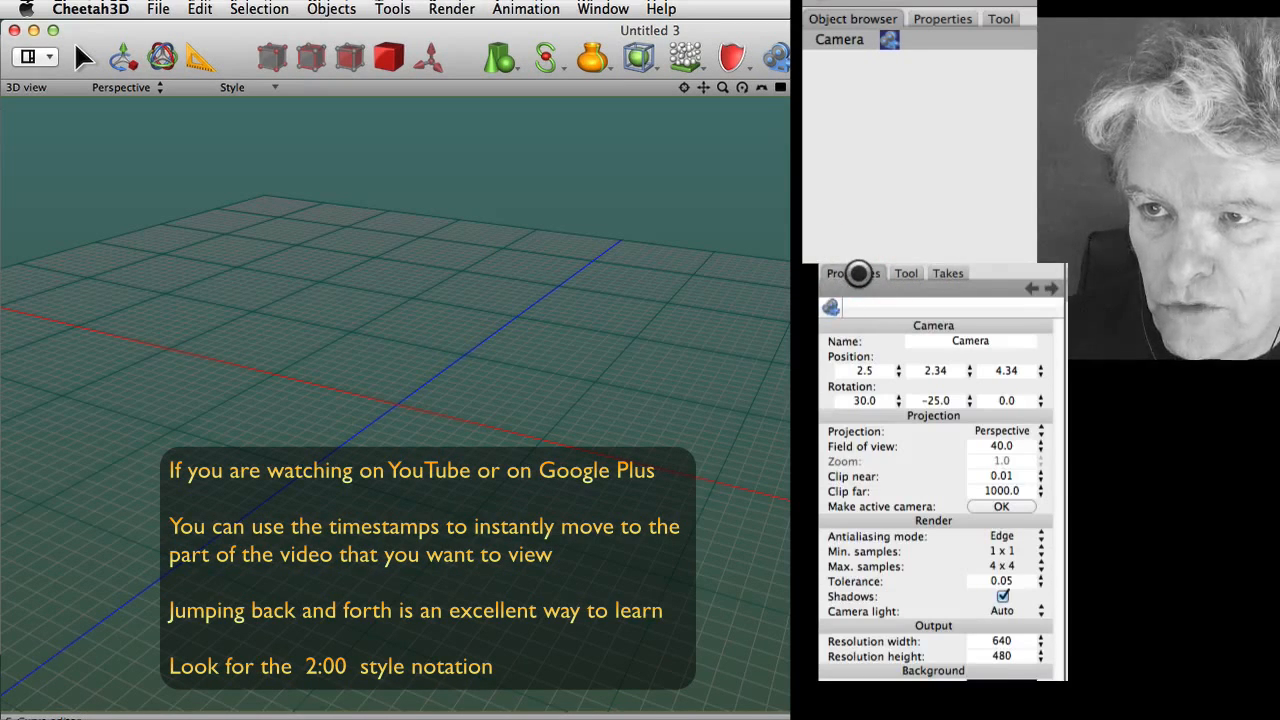
click(845, 39)
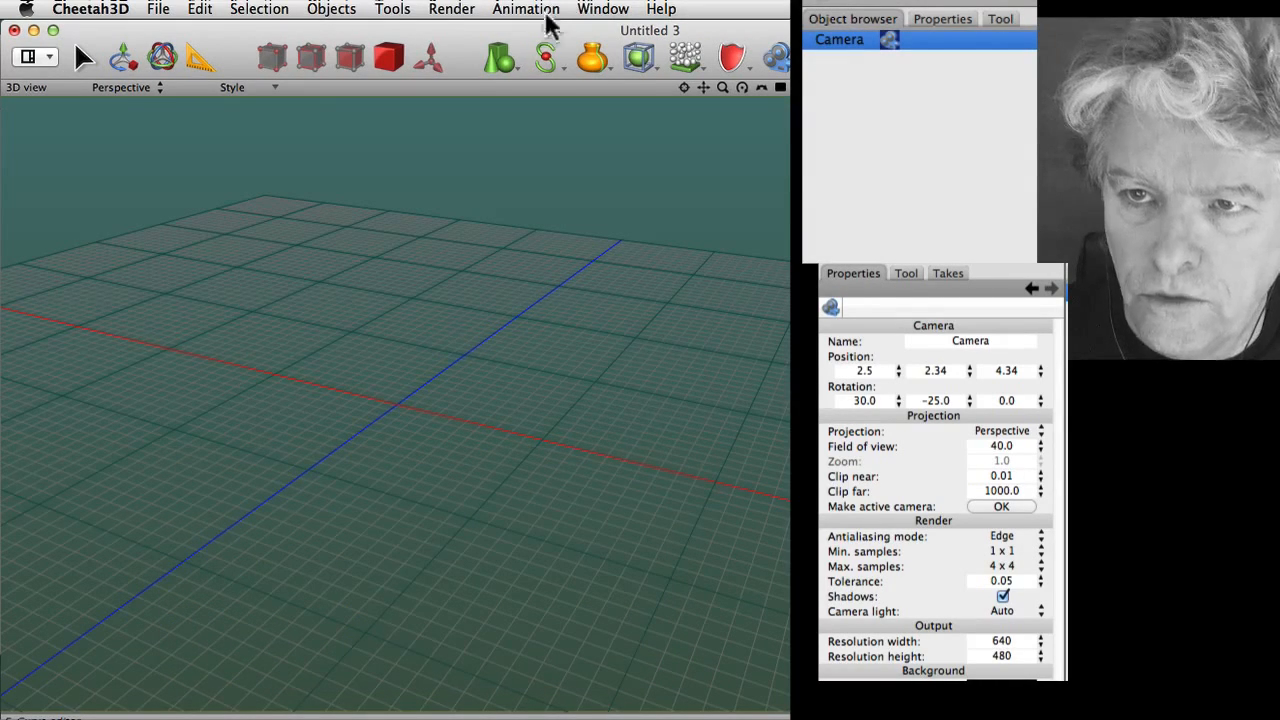
Add a cone and a polyhedra to the scene and move the polyhedra along X to about 1.51
drag(498, 66, 534, 190)
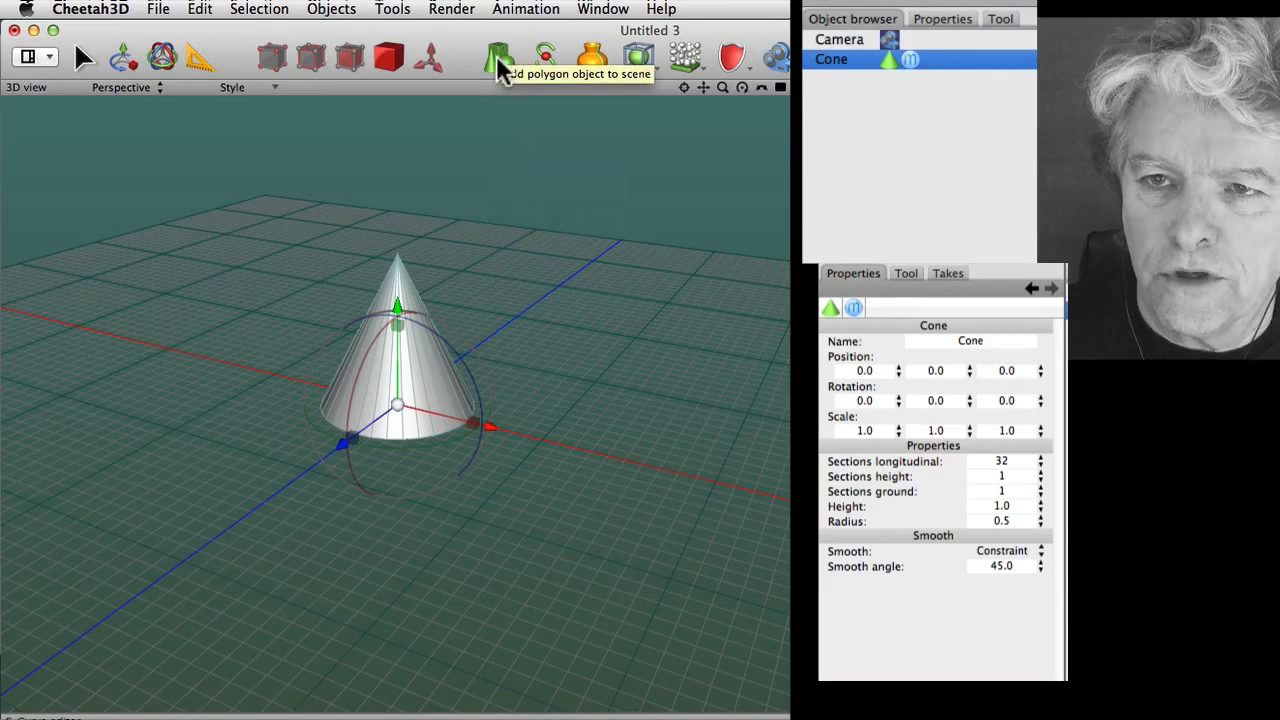
click(498, 58)
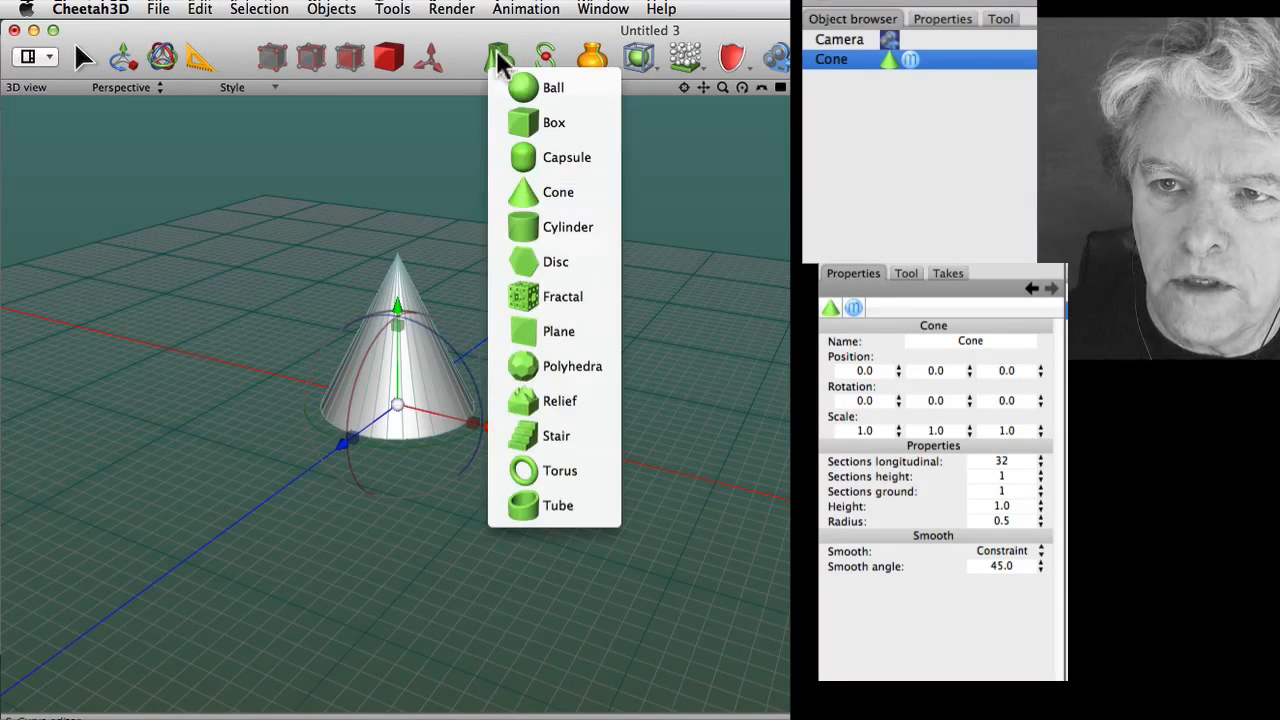
click(557, 366)
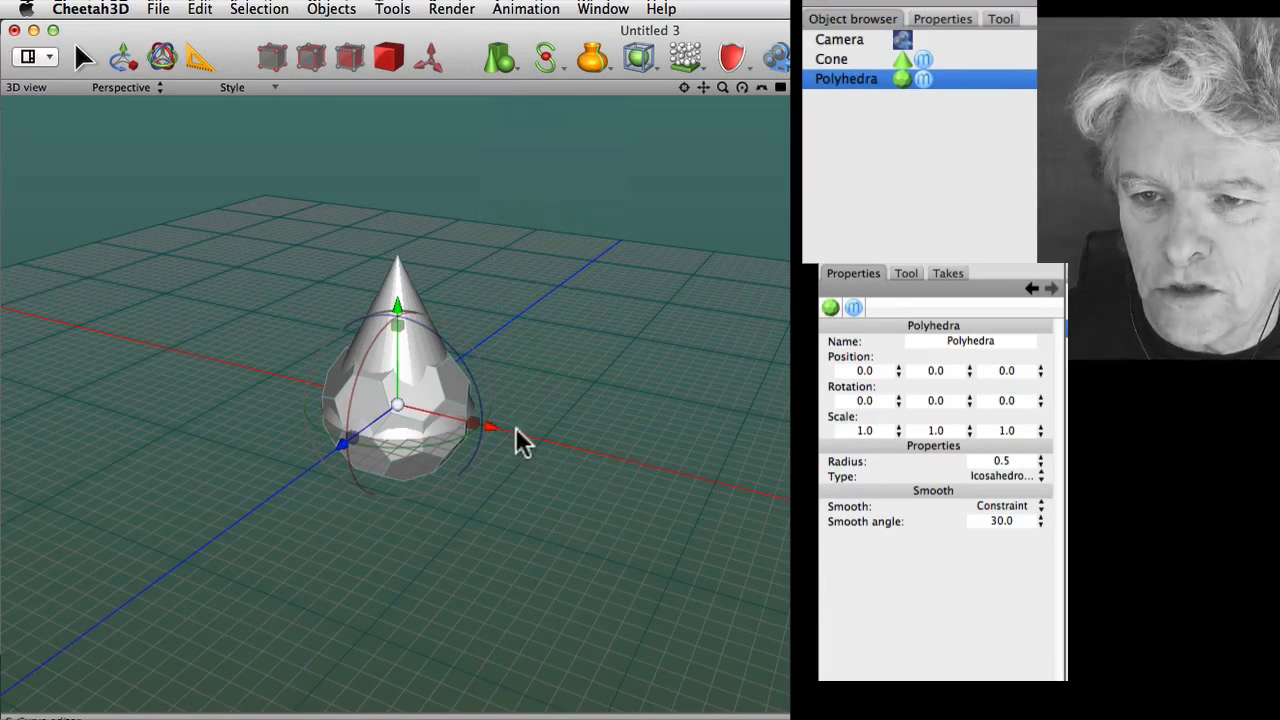
drag(490, 423, 733, 484)
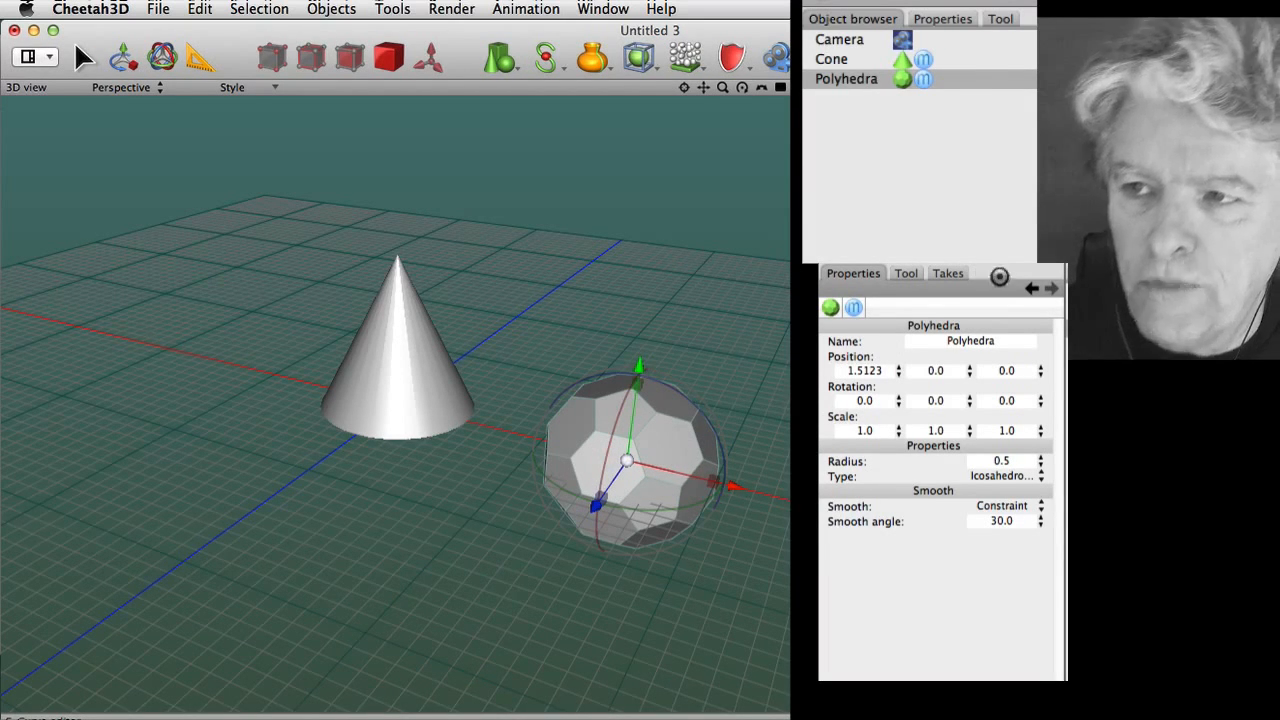
Turn the polyhedra's visibility in the renderer off and back on
click(921, 79)
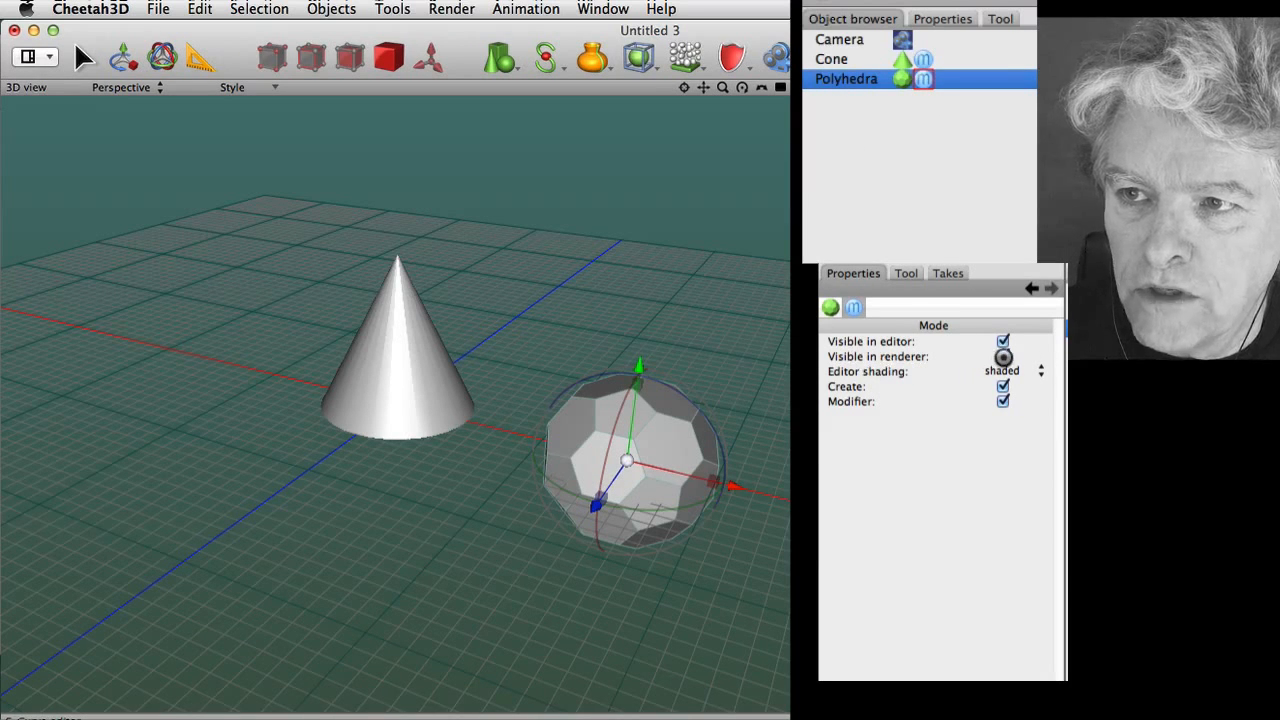
click(1002, 356)
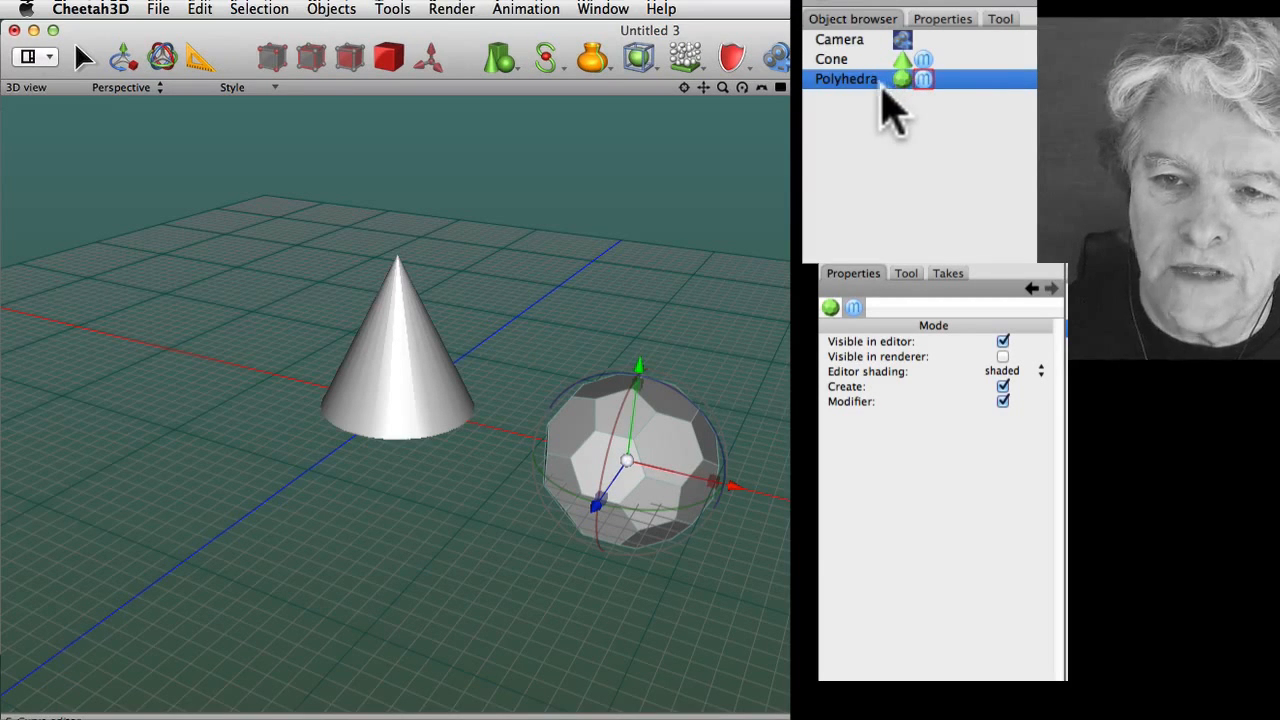
click(1003, 356)
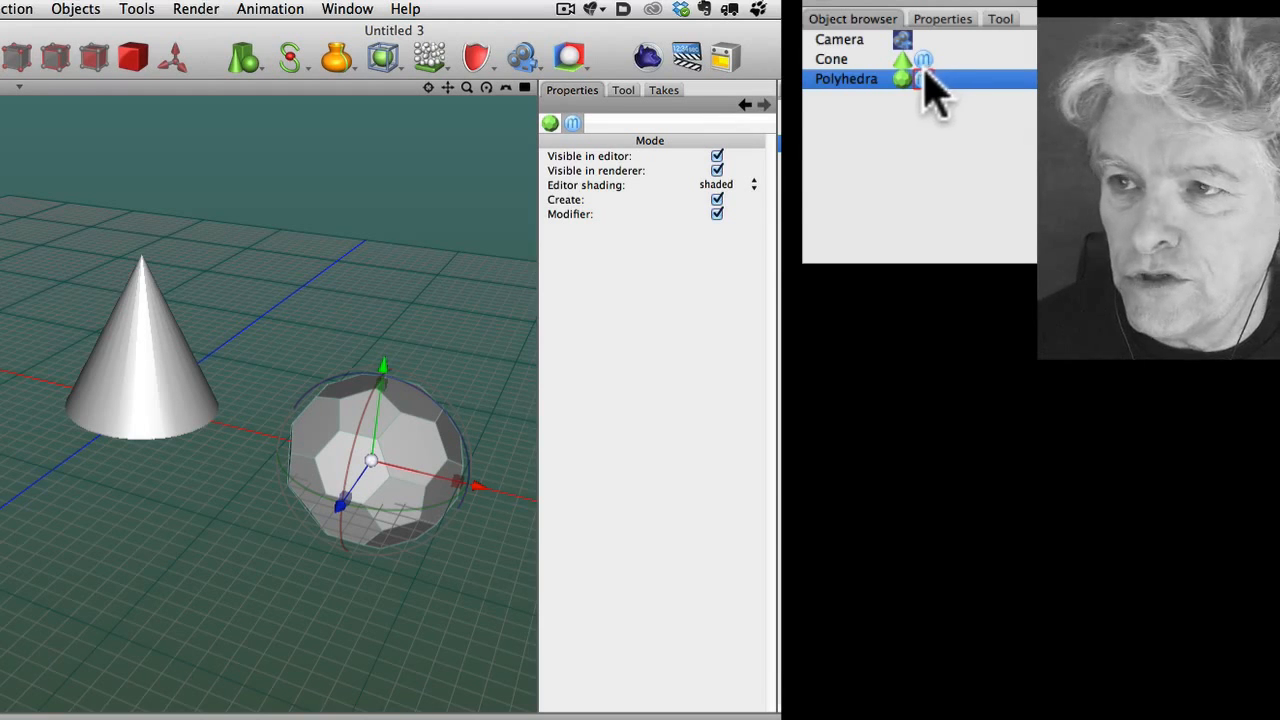
Add a Target tag to the cone and assign the polyhedra as its target object
click(836, 60)
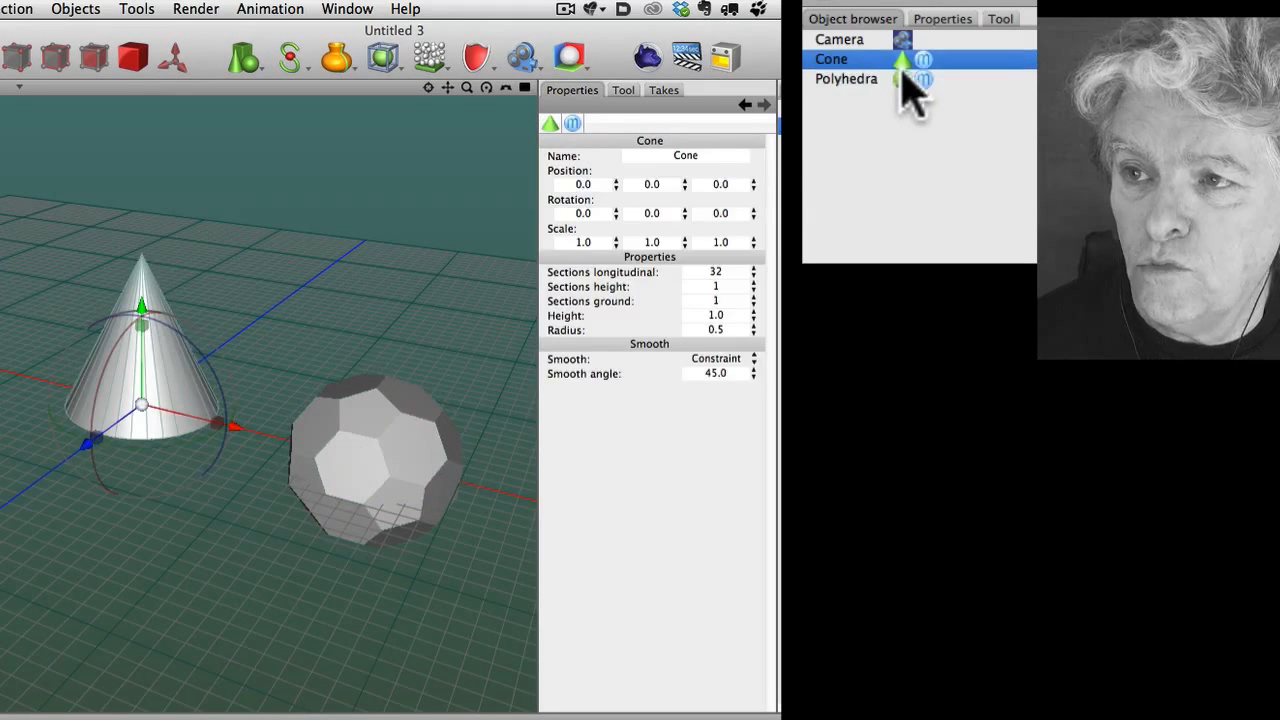
click(575, 60)
click(626, 551)
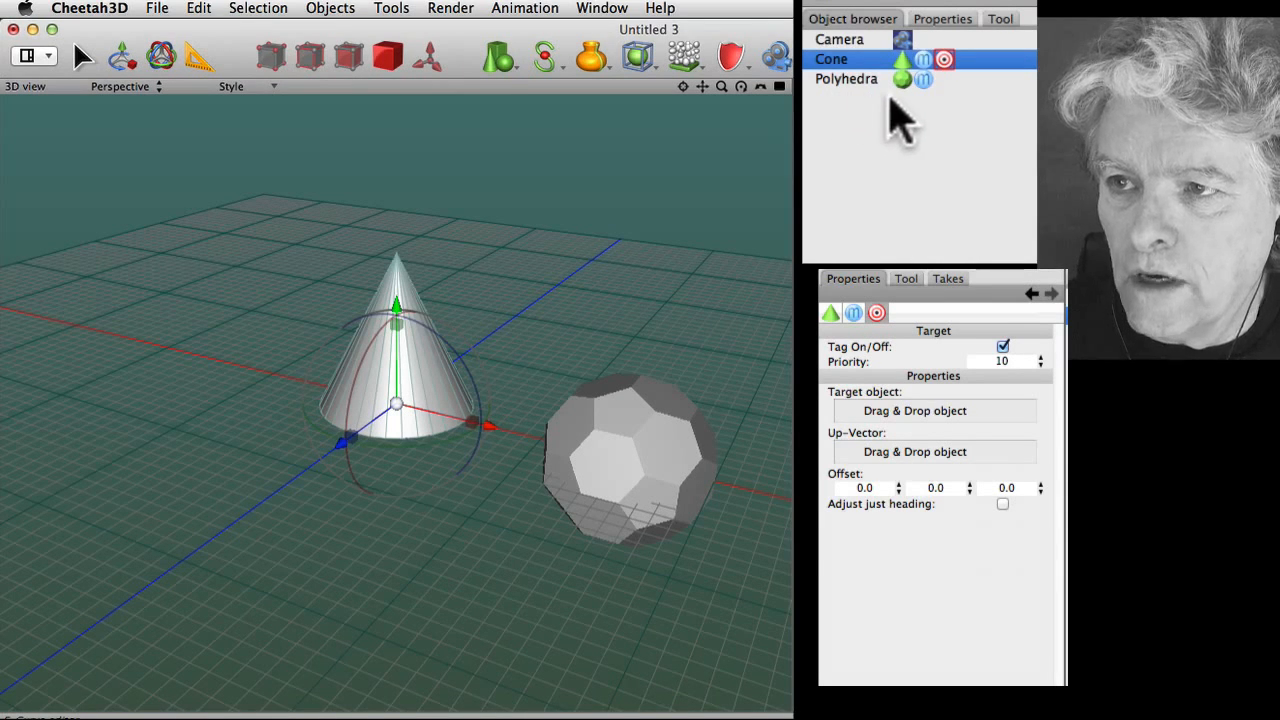
drag(900, 79, 910, 411)
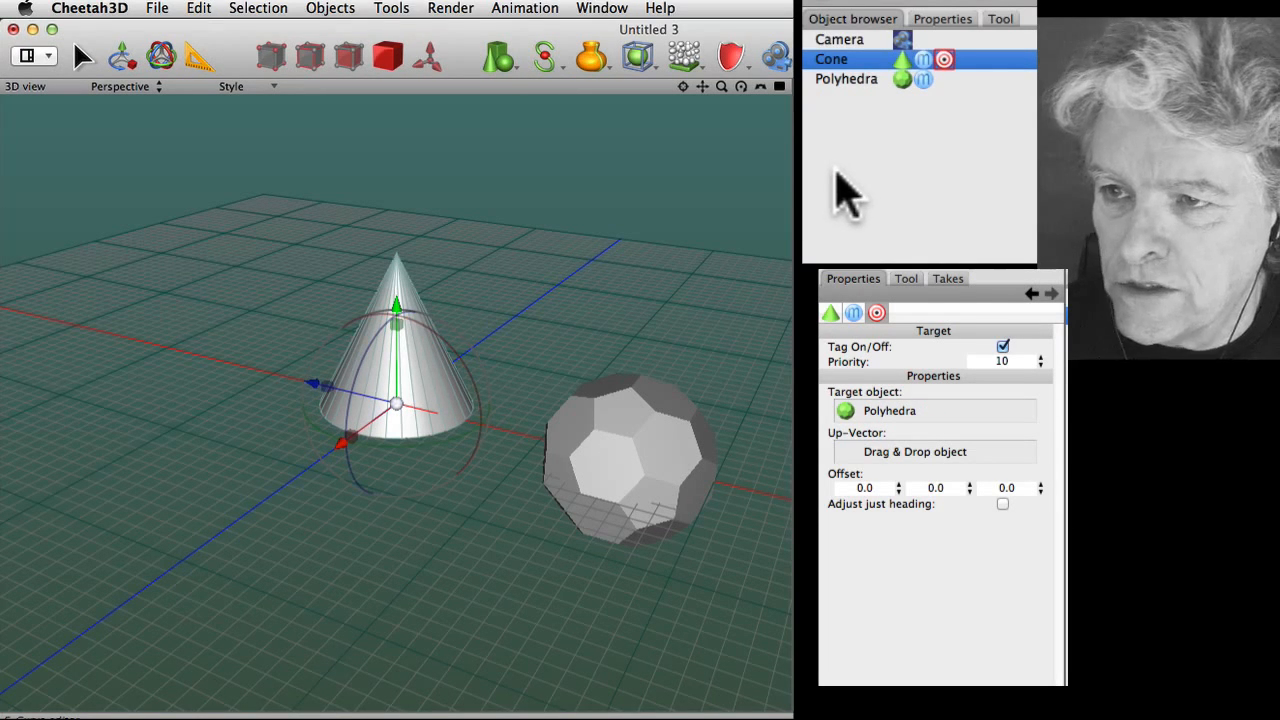
Make the polyhedra an editable polygon object and move it in object mode to about X 1.22, Y 0.24, Z 0.39
click(903, 80)
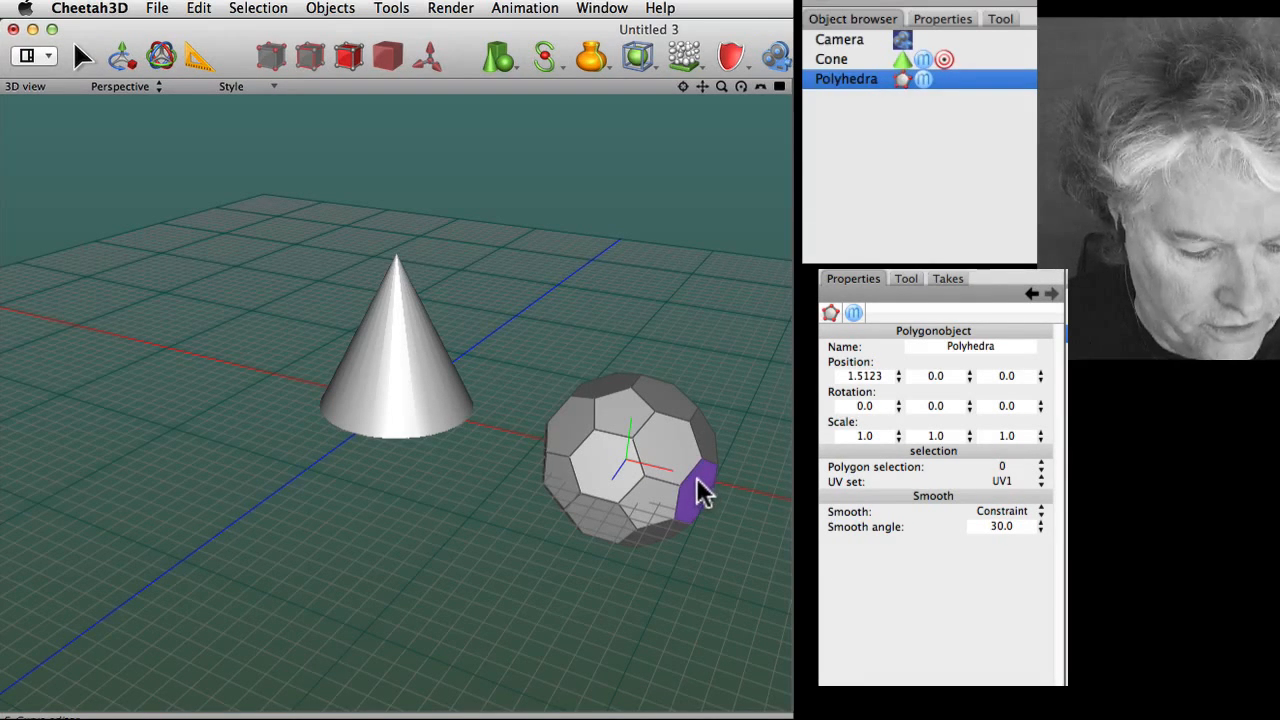
key(m)
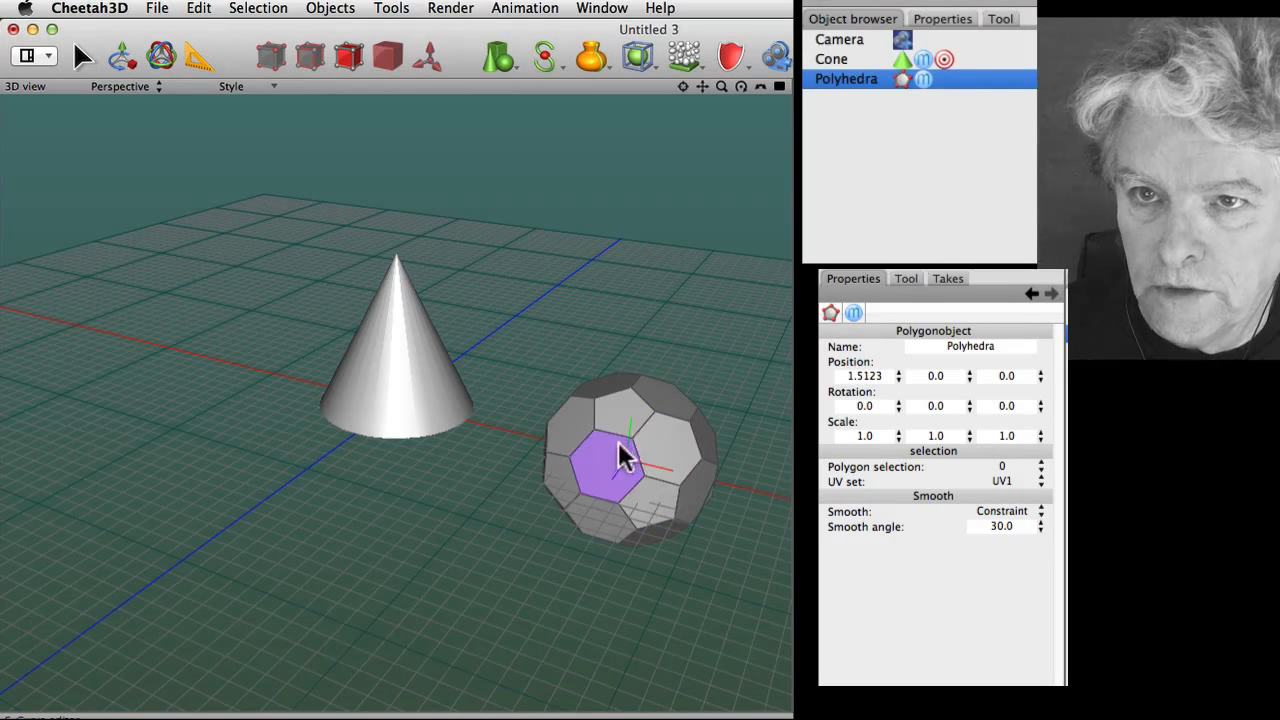
click(387, 57)
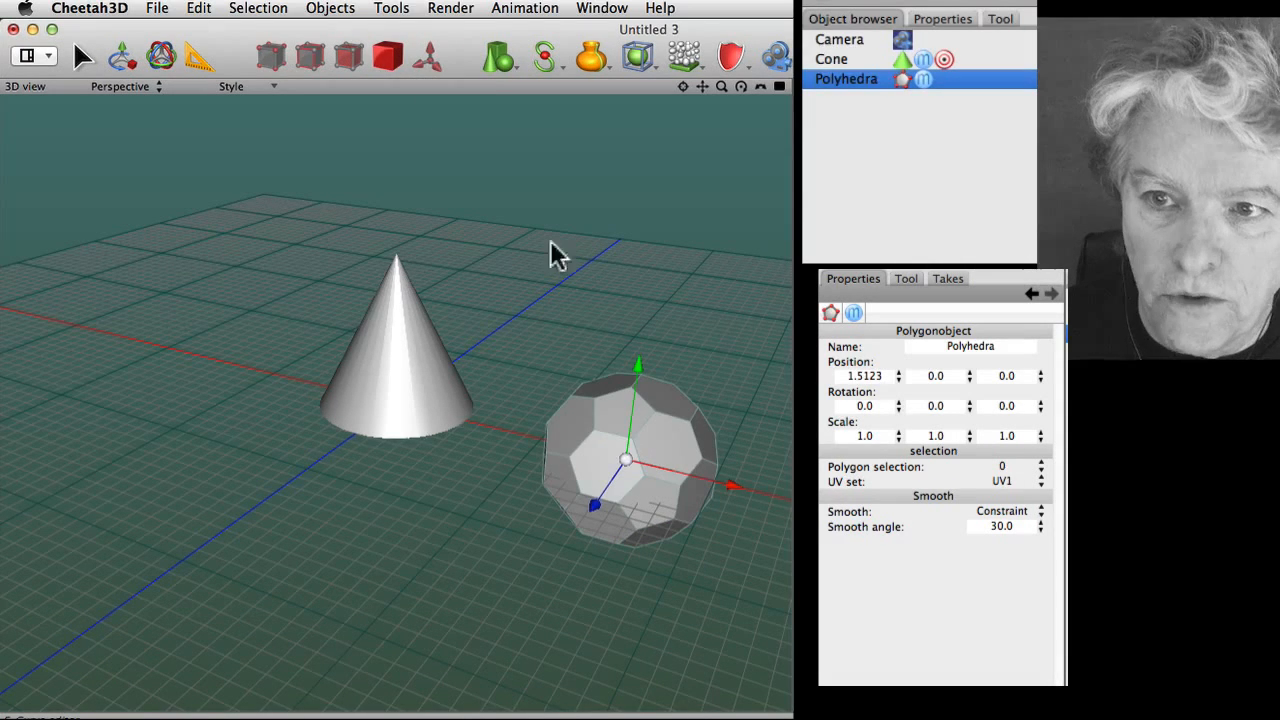
drag(640, 374, 652, 250)
drag(640, 353, 557, 438)
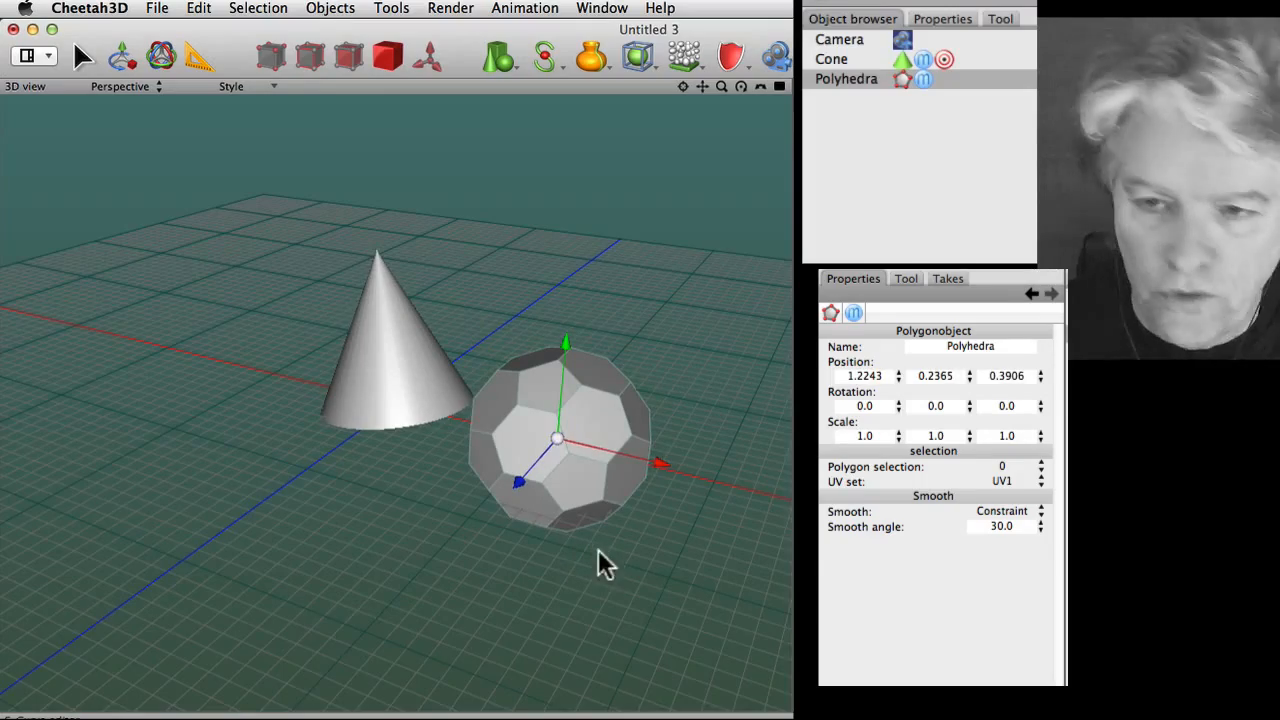
Set the second offset value of the cone's Target tag to -90
alt+drag(611, 558, 561, 577)
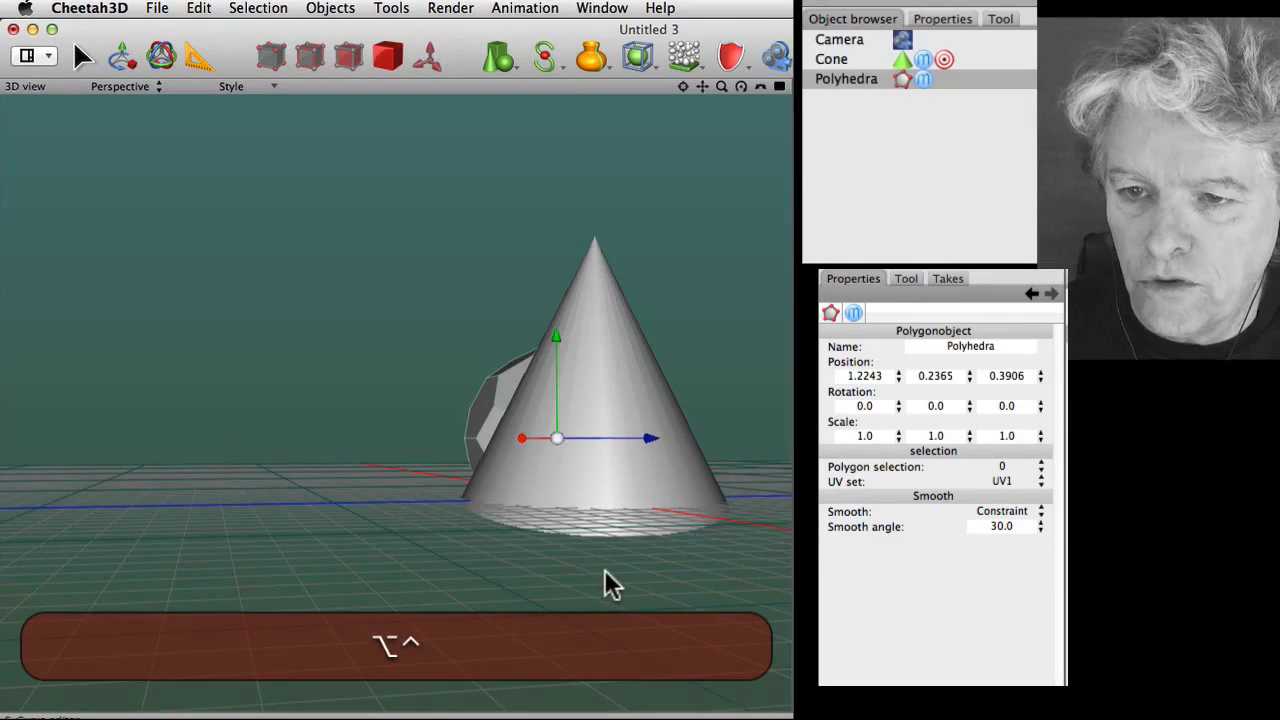
alt+super+drag(646, 564, 651, 526)
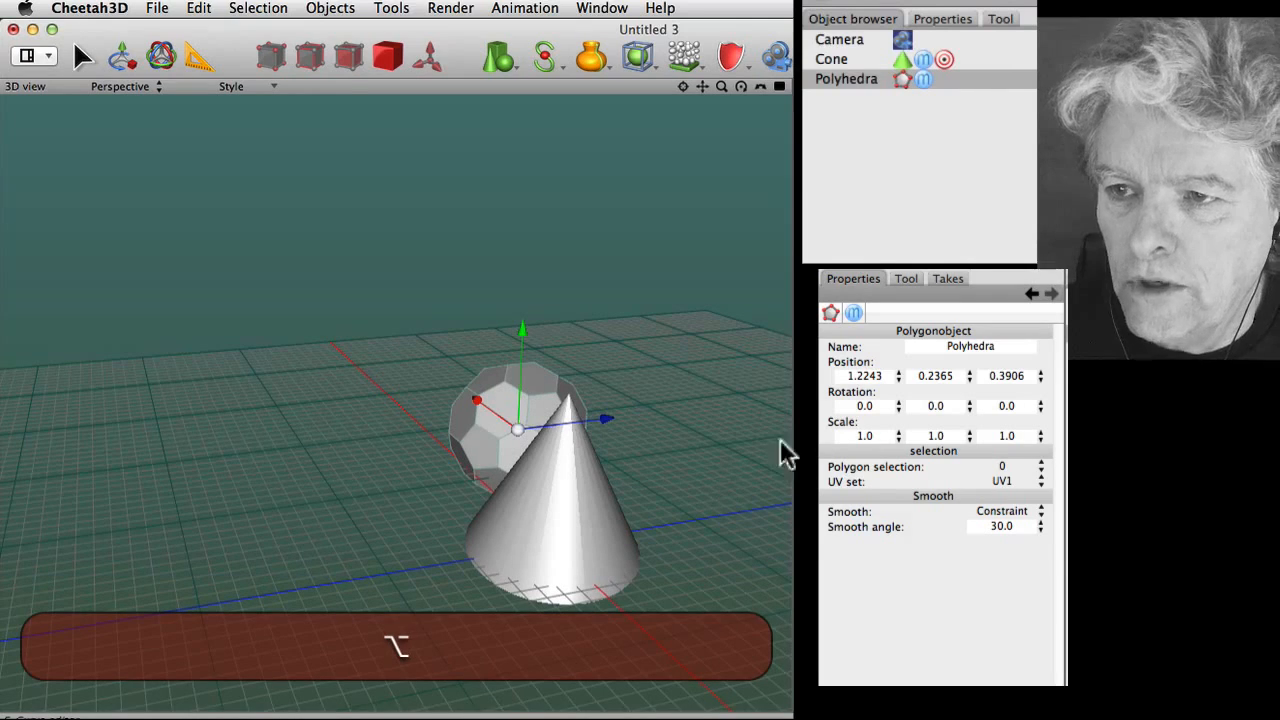
click(846, 60)
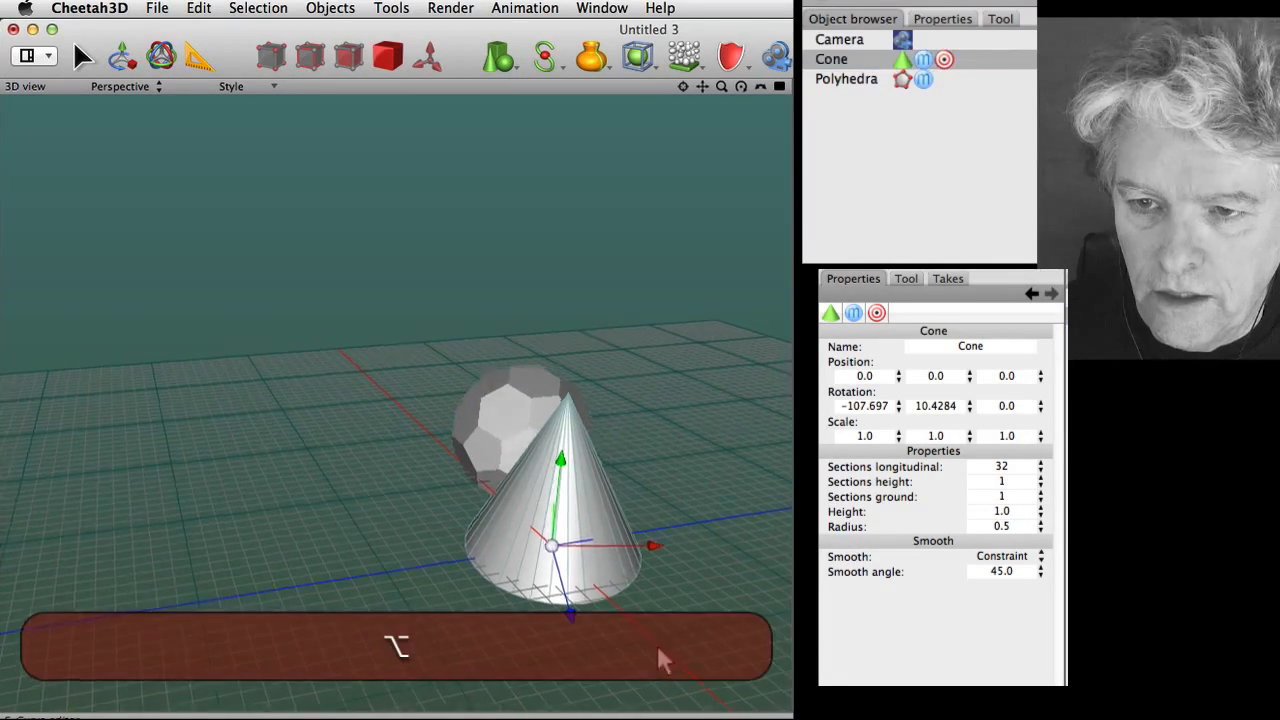
alt+drag(657, 645, 614, 594)
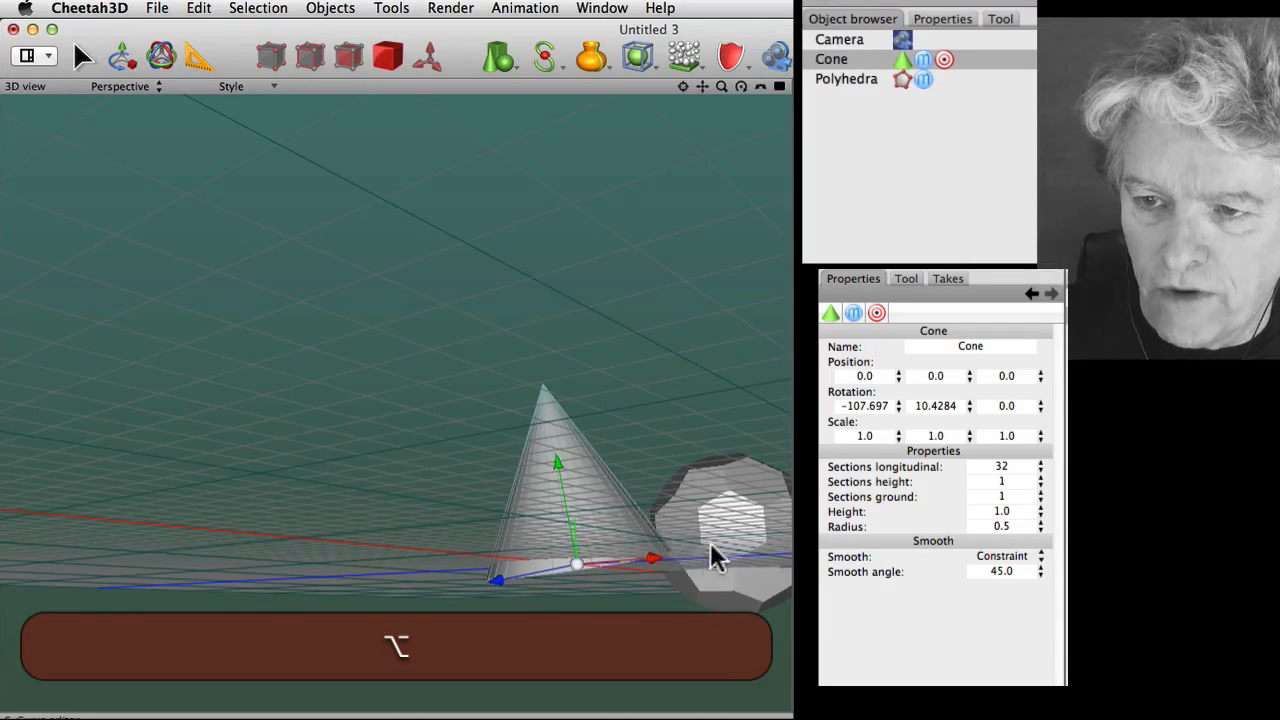
alt+drag(712, 557, 706, 647)
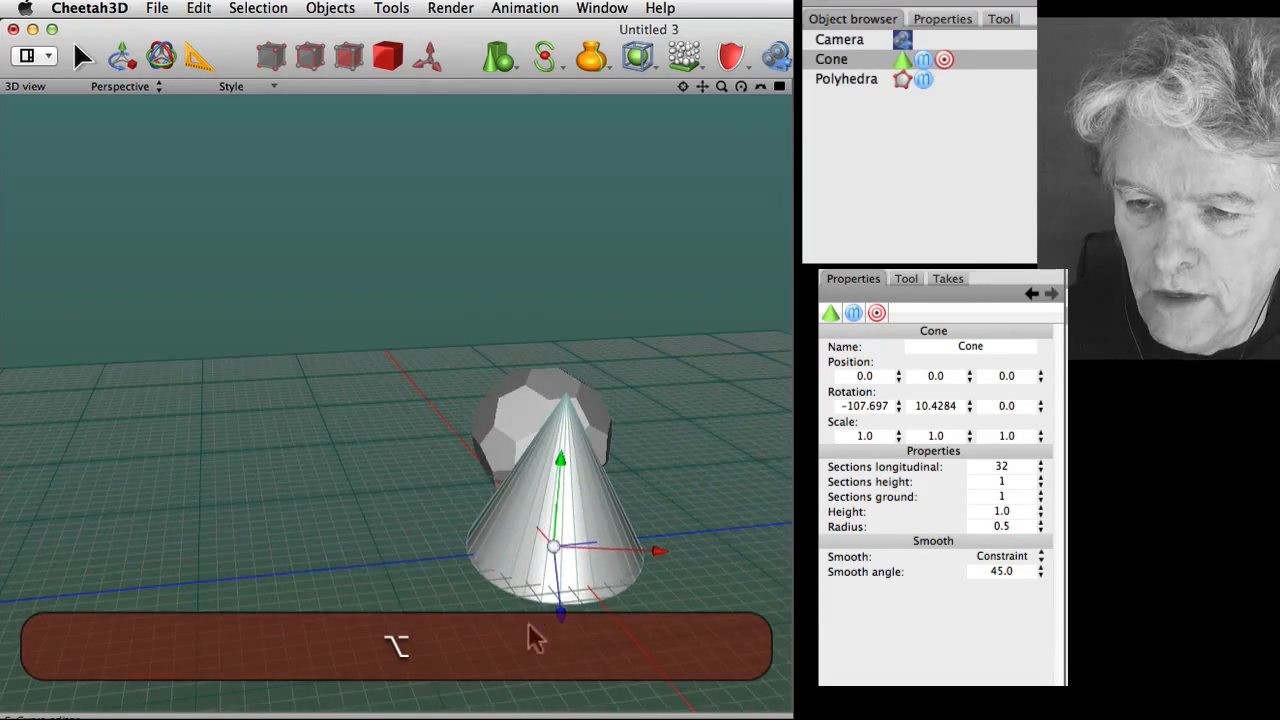
alt+drag(533, 638, 664, 622)
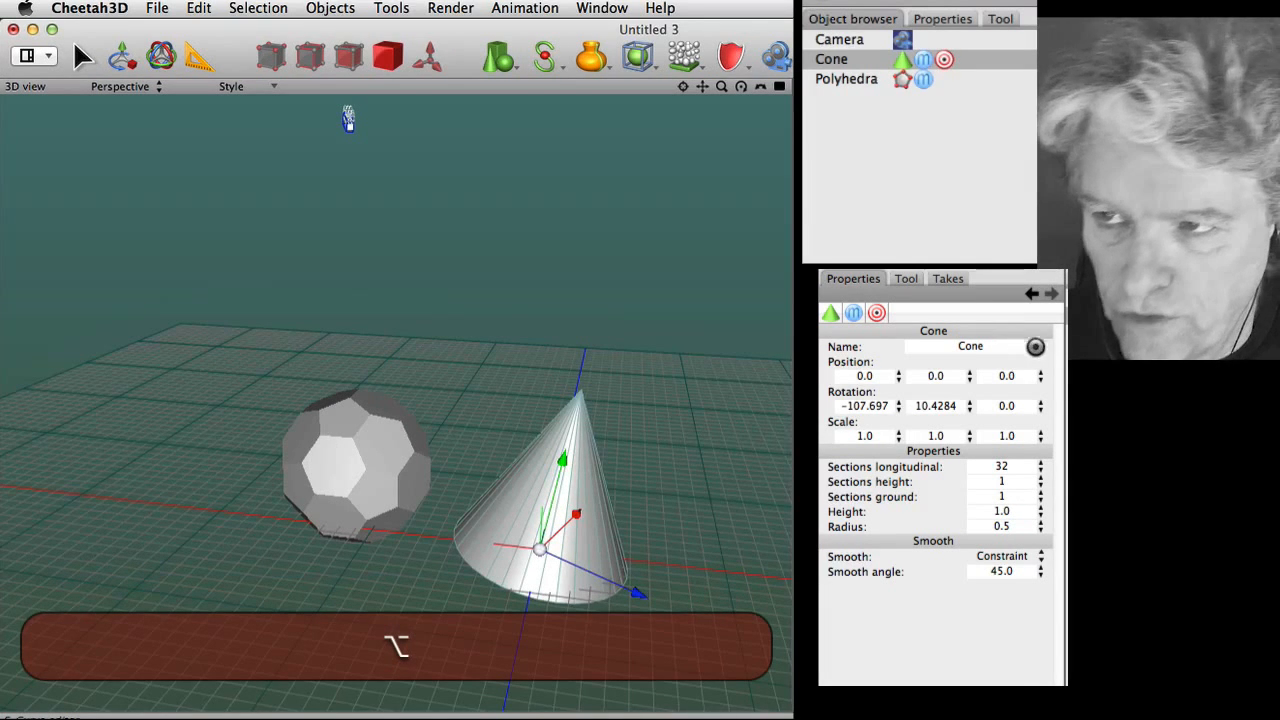
click(944, 59)
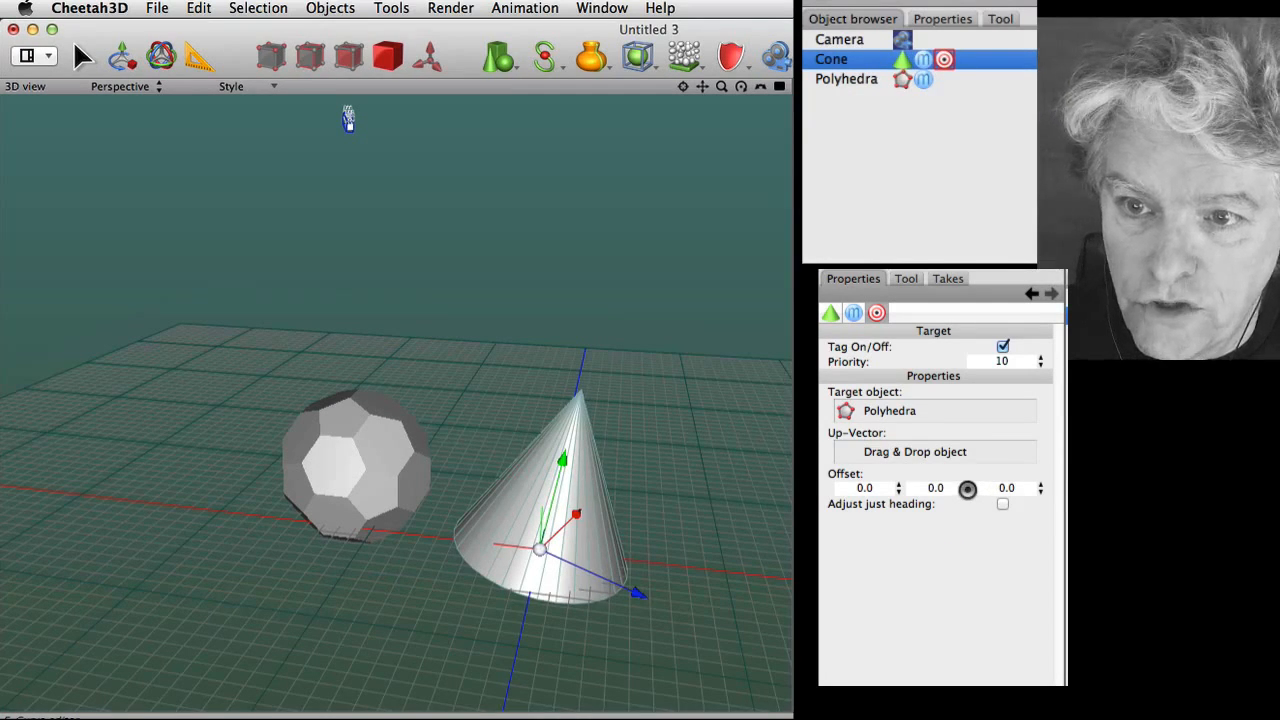
drag(967, 488, 952, 631)
click(919, 488)
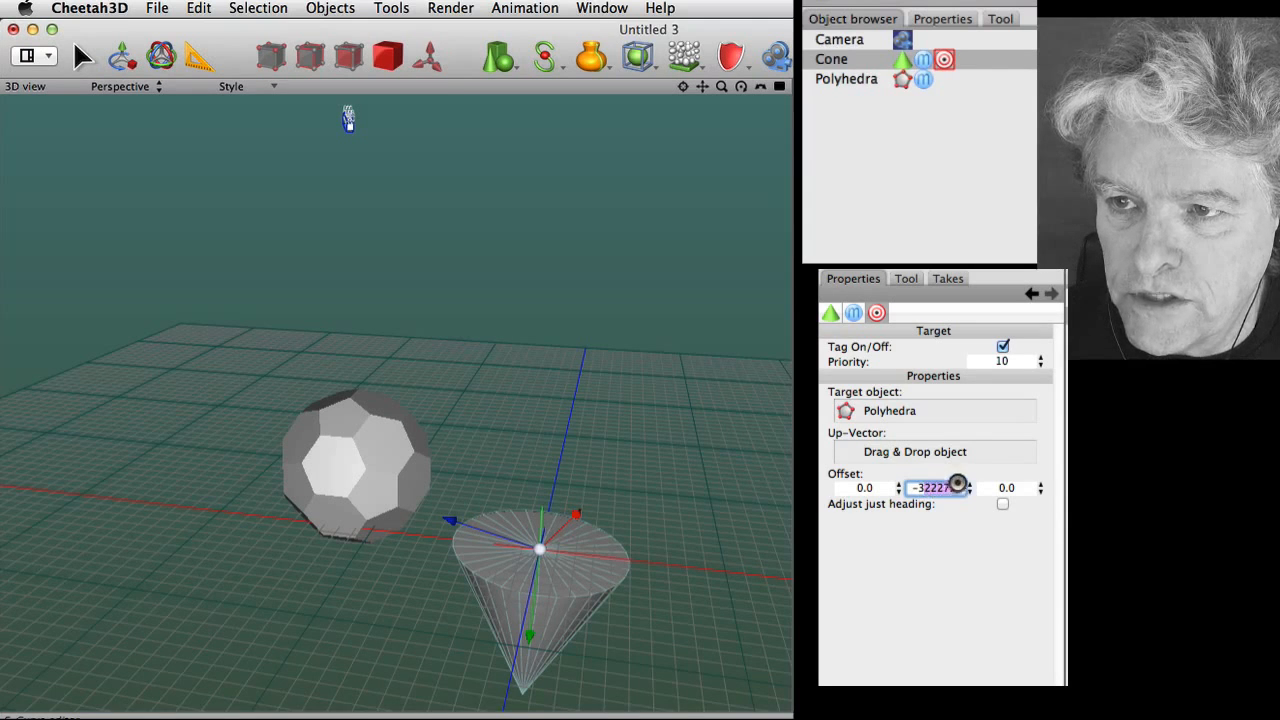
key(BackSpace)
text(-3)
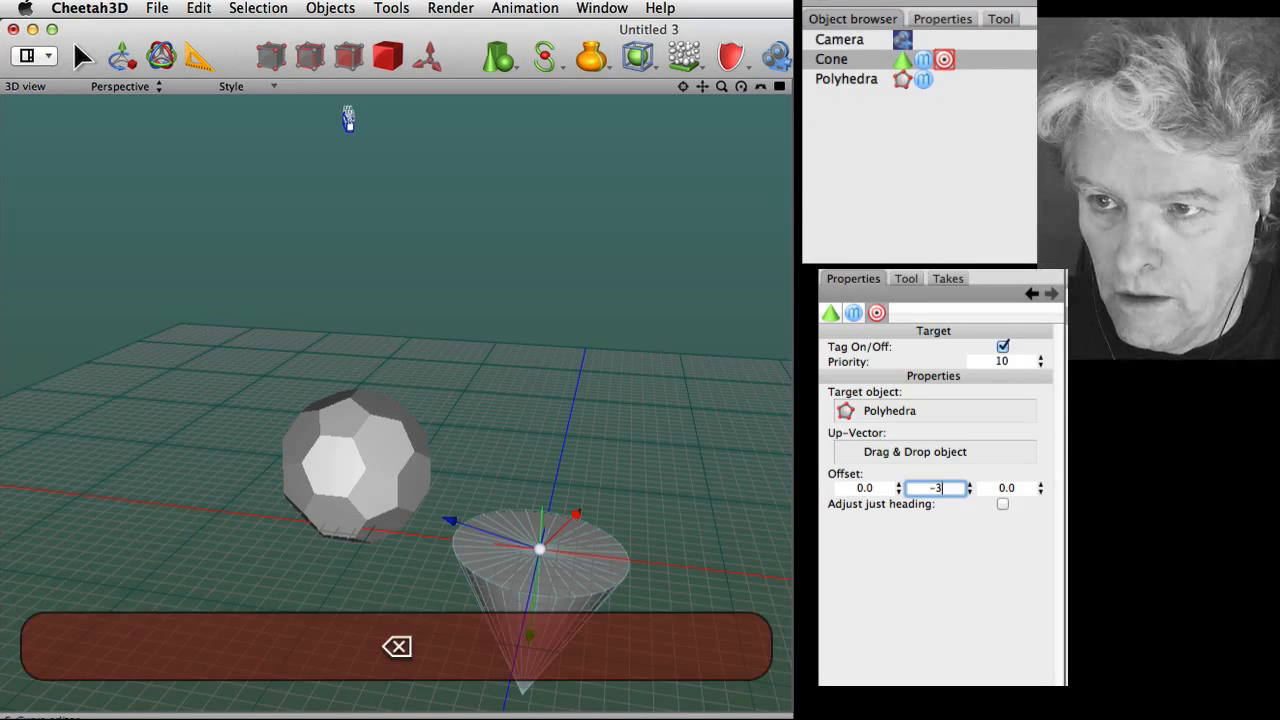
text(90)
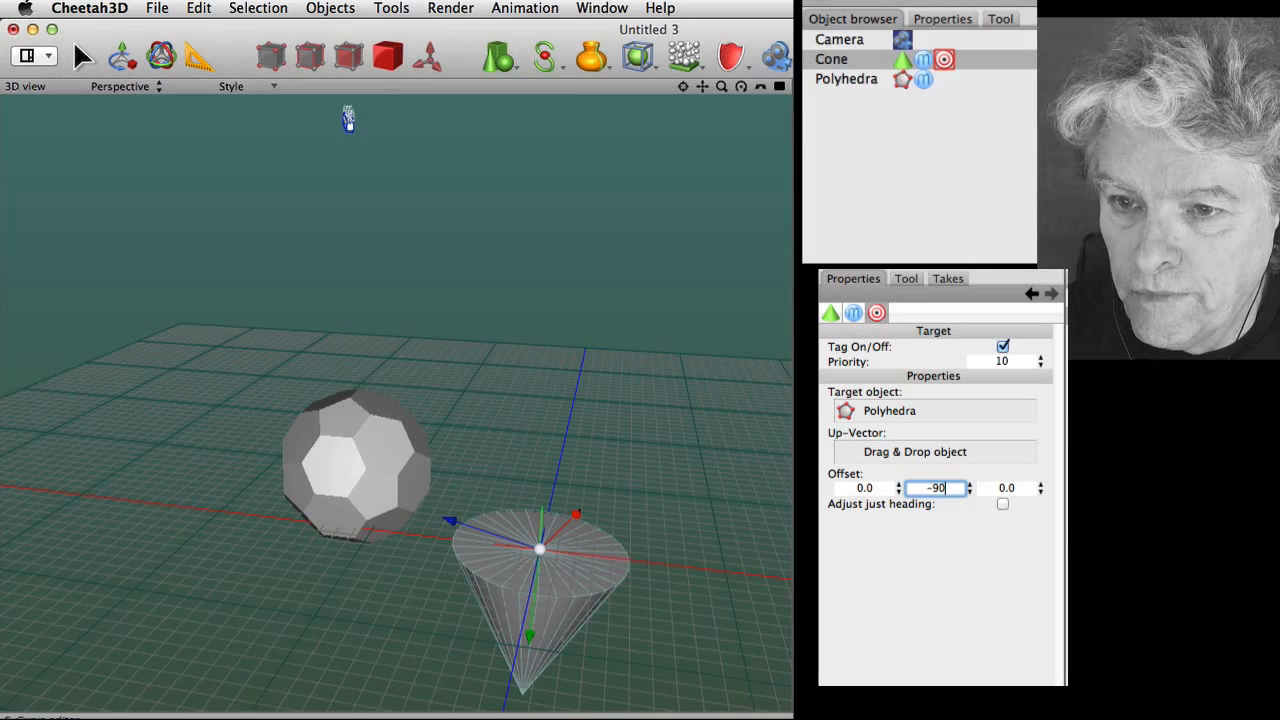
key(Return)
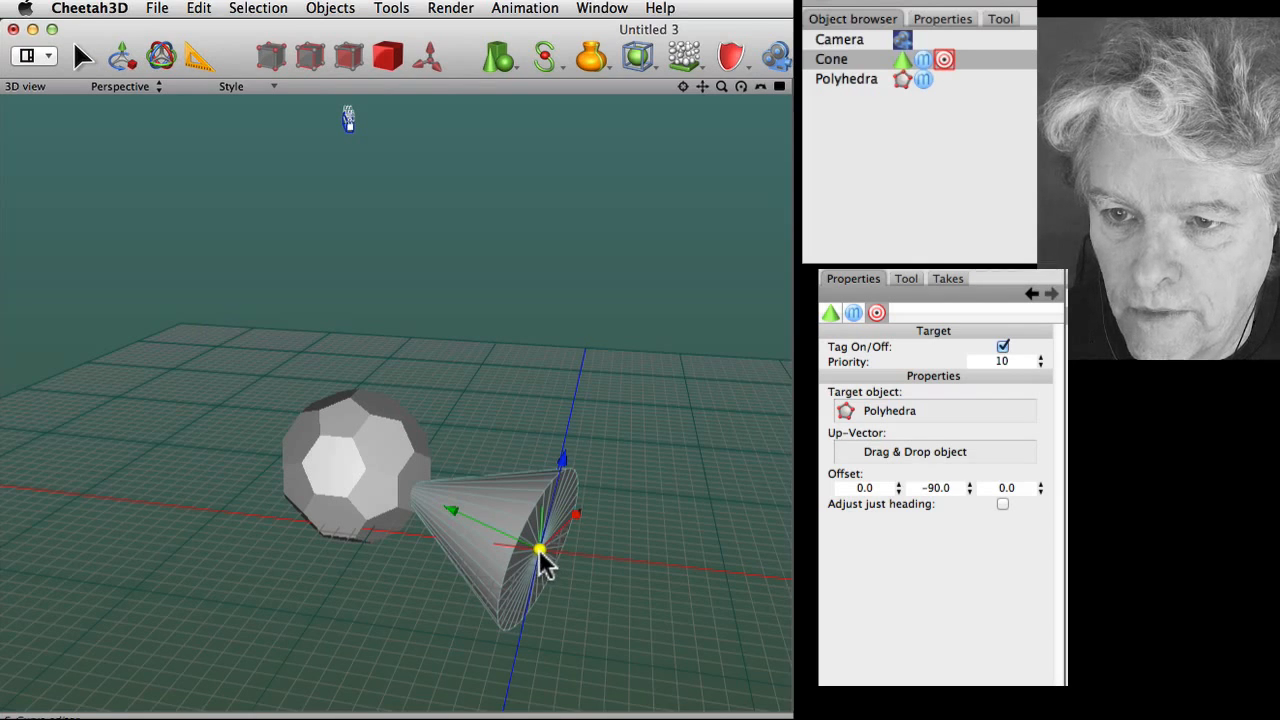
Move the cone farther from the polyhedra, then raise the polyhedra to about X 0.32, Y 1.62, Z 1.09
drag(539, 549, 656, 582)
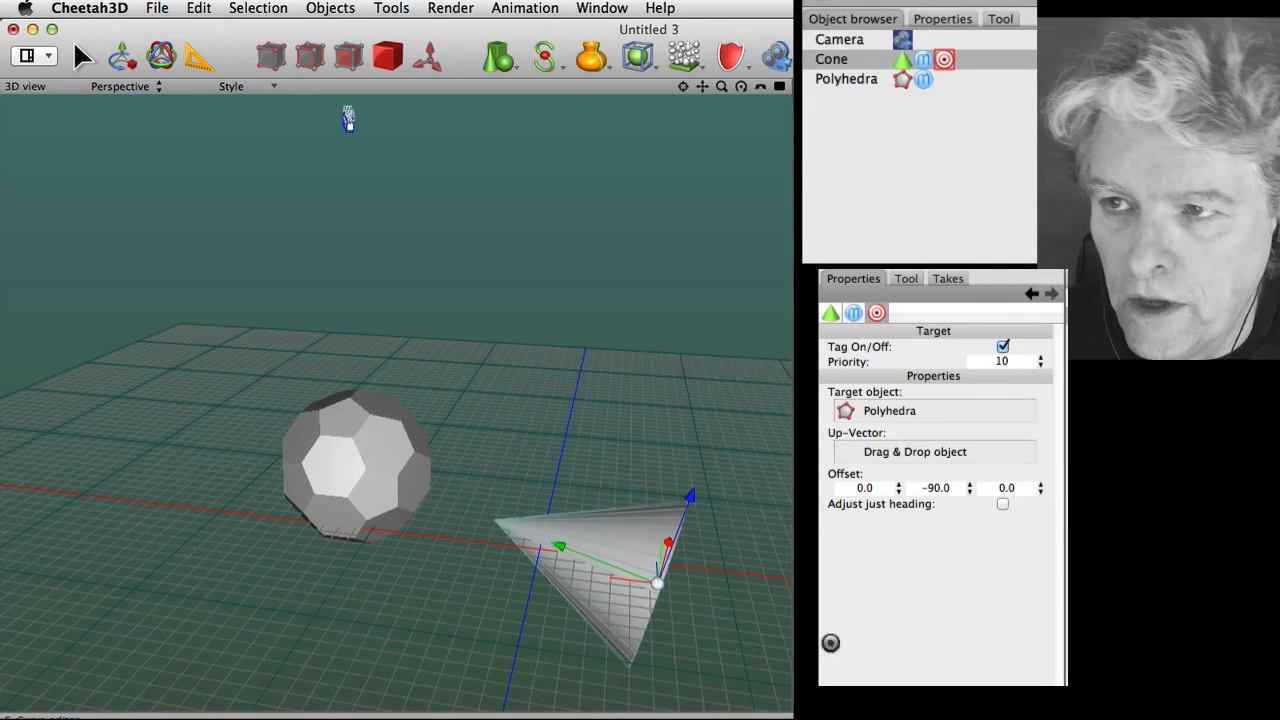
click(878, 82)
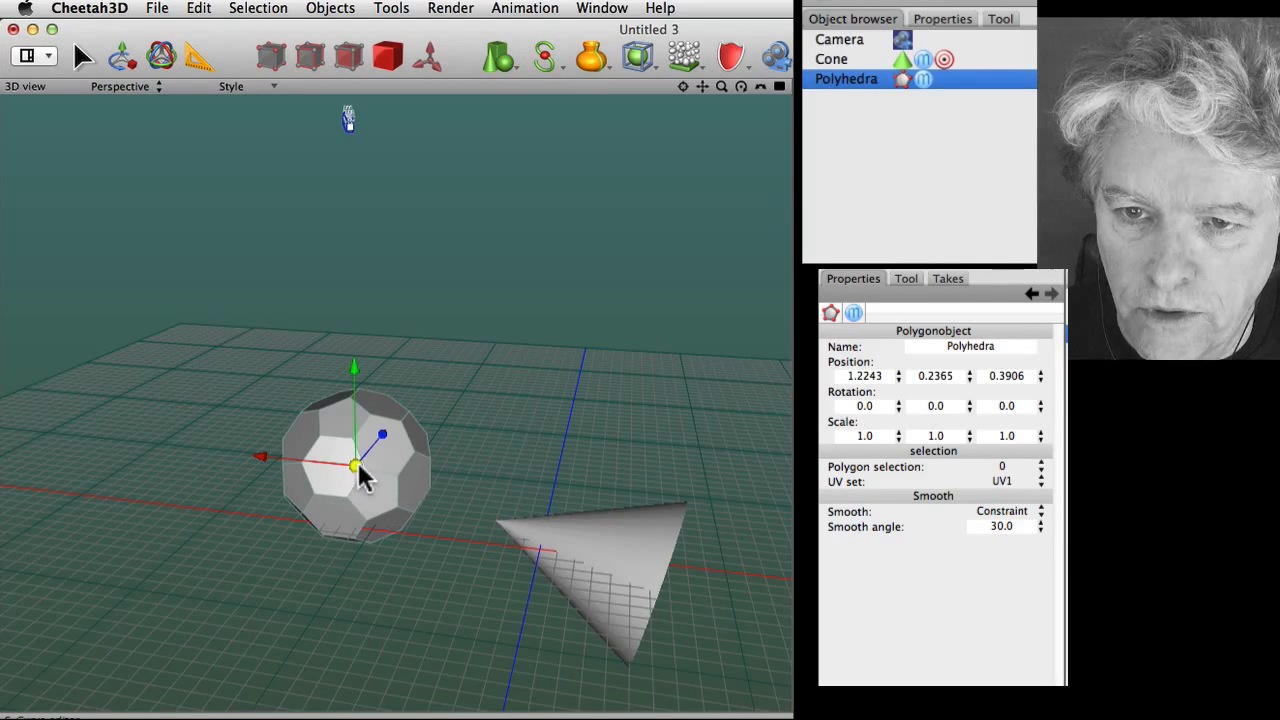
drag(362, 478, 520, 238)
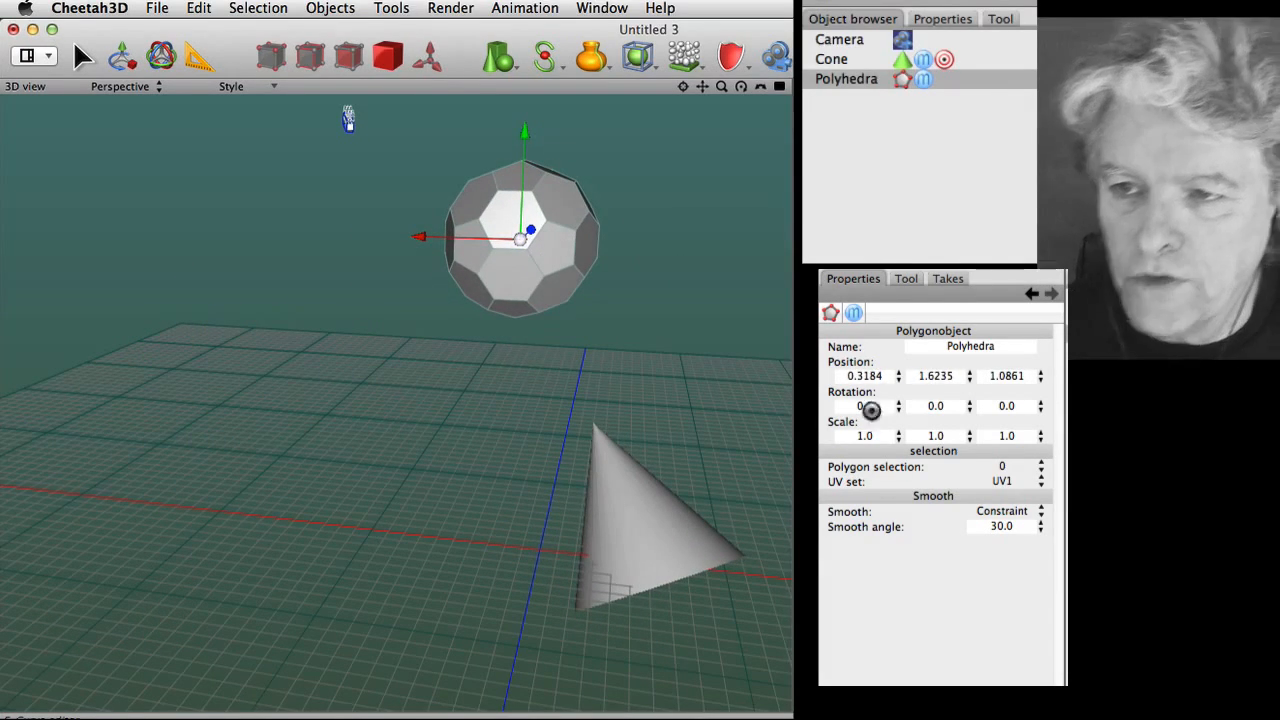
Reset the second offset of the cone's Target tag to 0 and move the polyhedra to about X 1.67, Y 1.20, Z 0.59
click(945, 60)
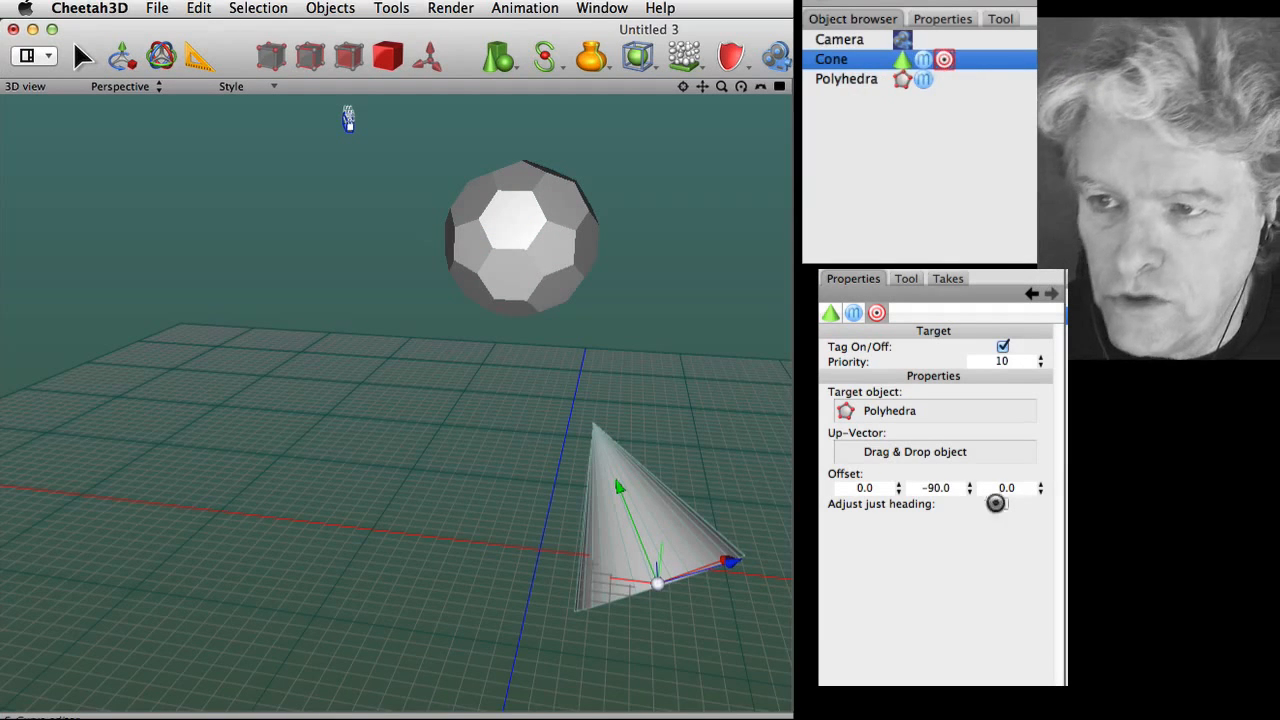
click(930, 488)
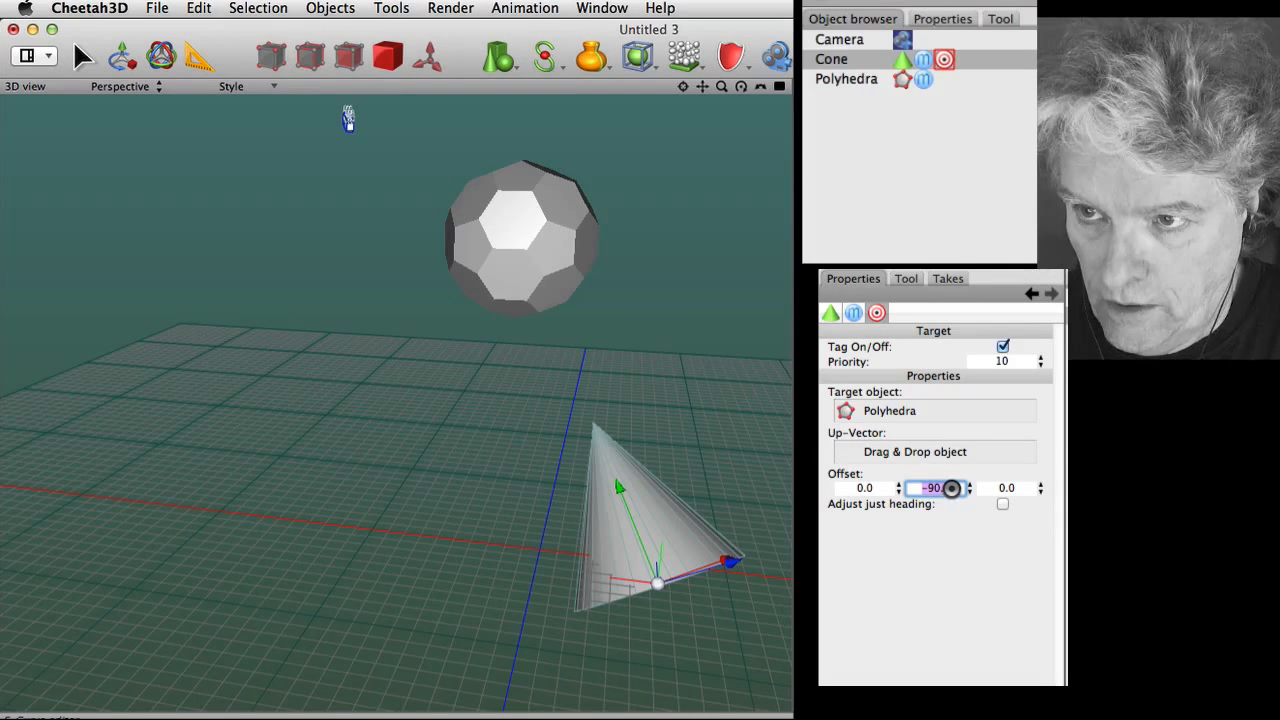
text(0)
key(Return)
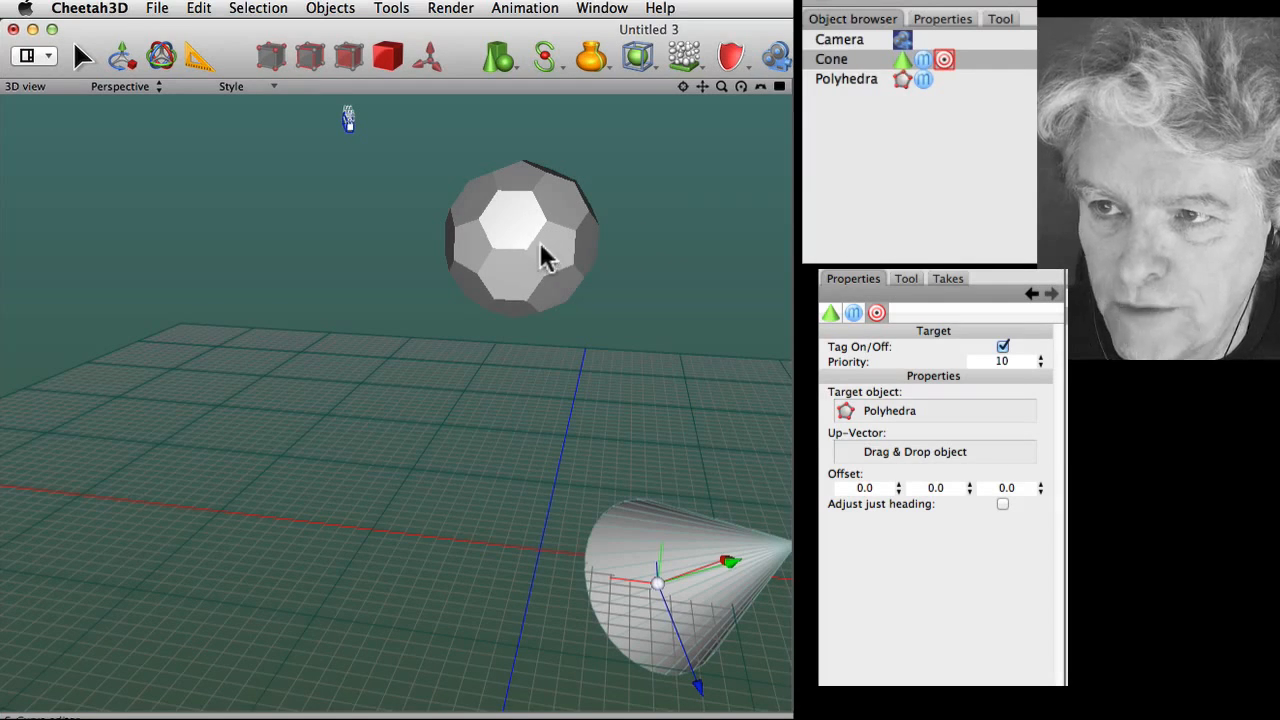
click(872, 79)
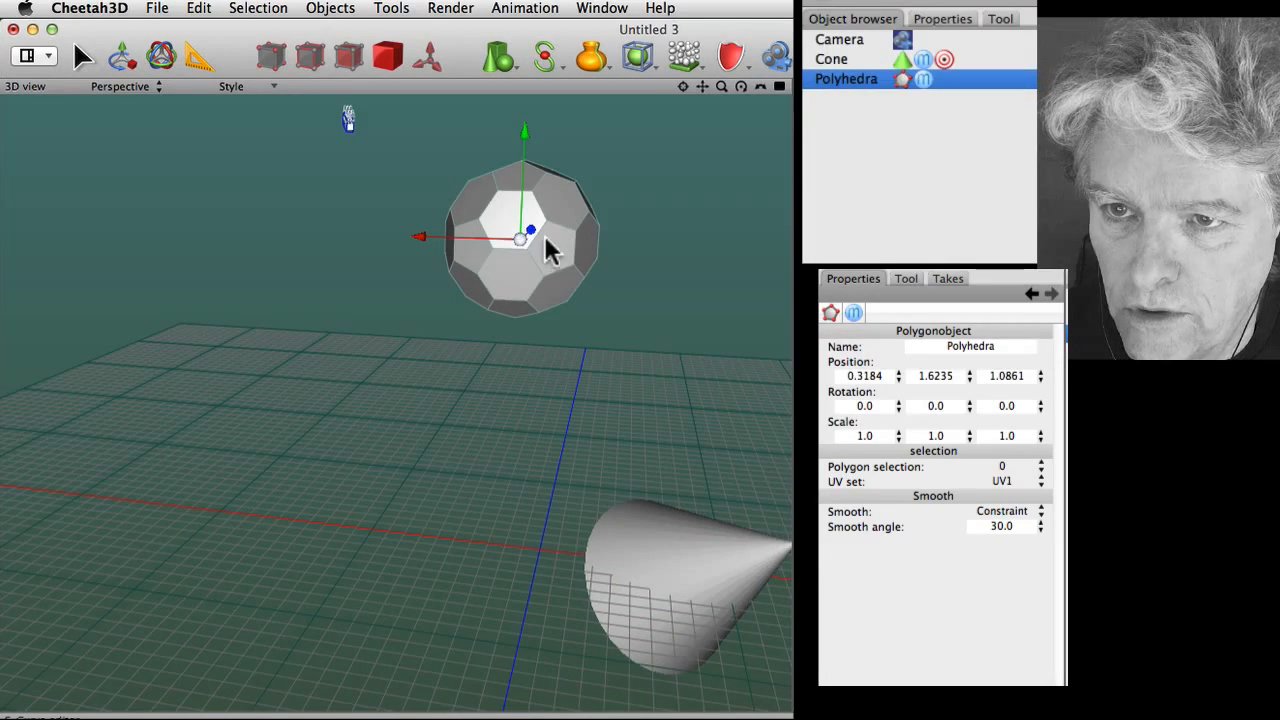
drag(548, 250, 325, 321)
Add a Transform modifier to the cone and set its second rotation value to -90
click(833, 59)
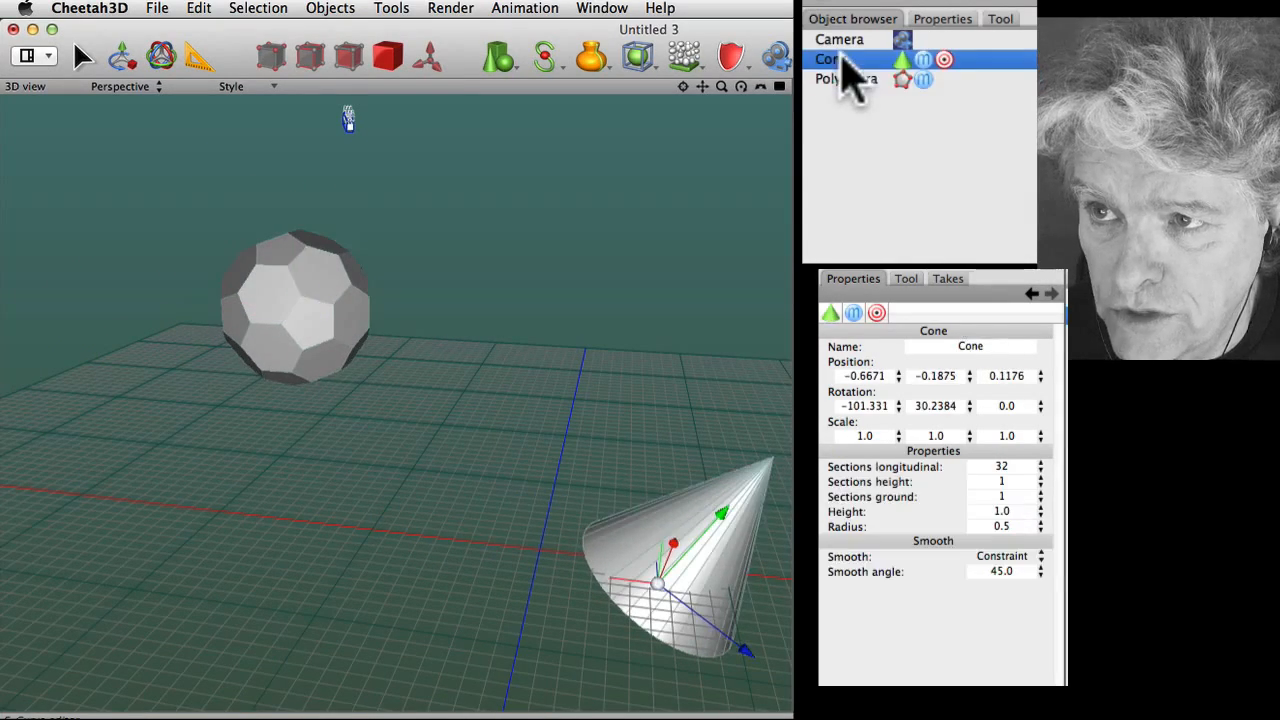
click(638, 60)
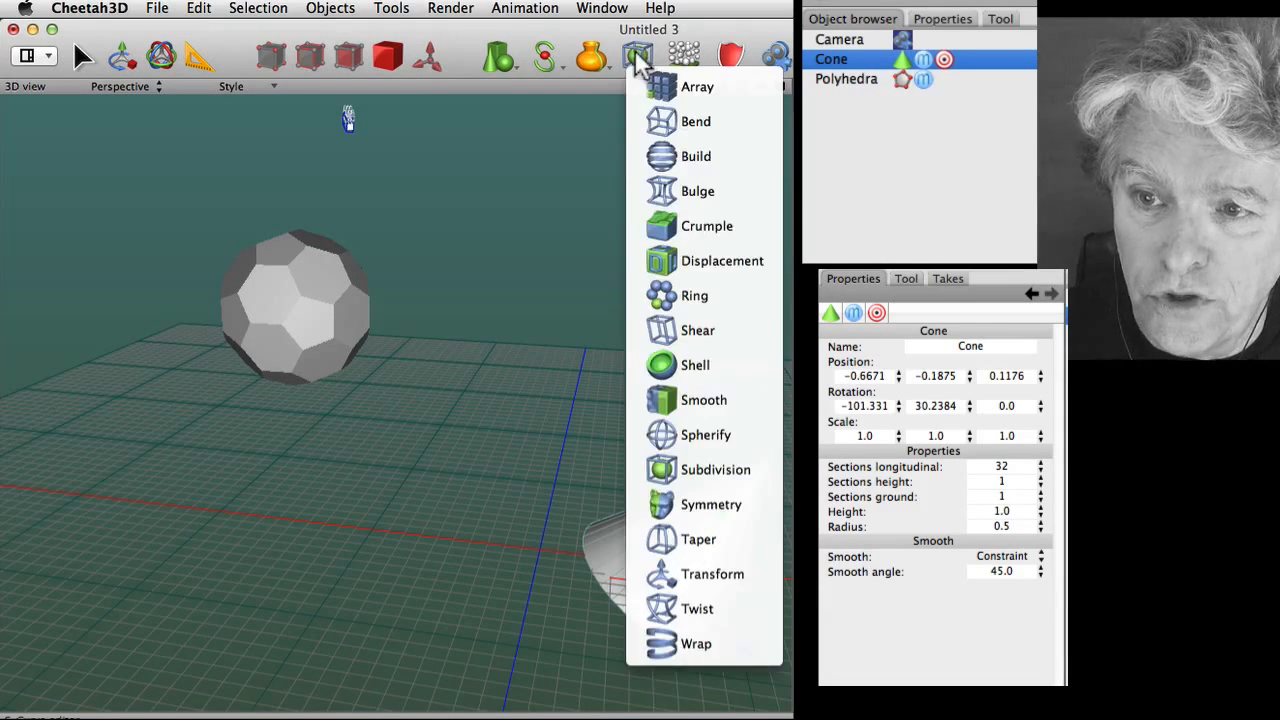
click(697, 575)
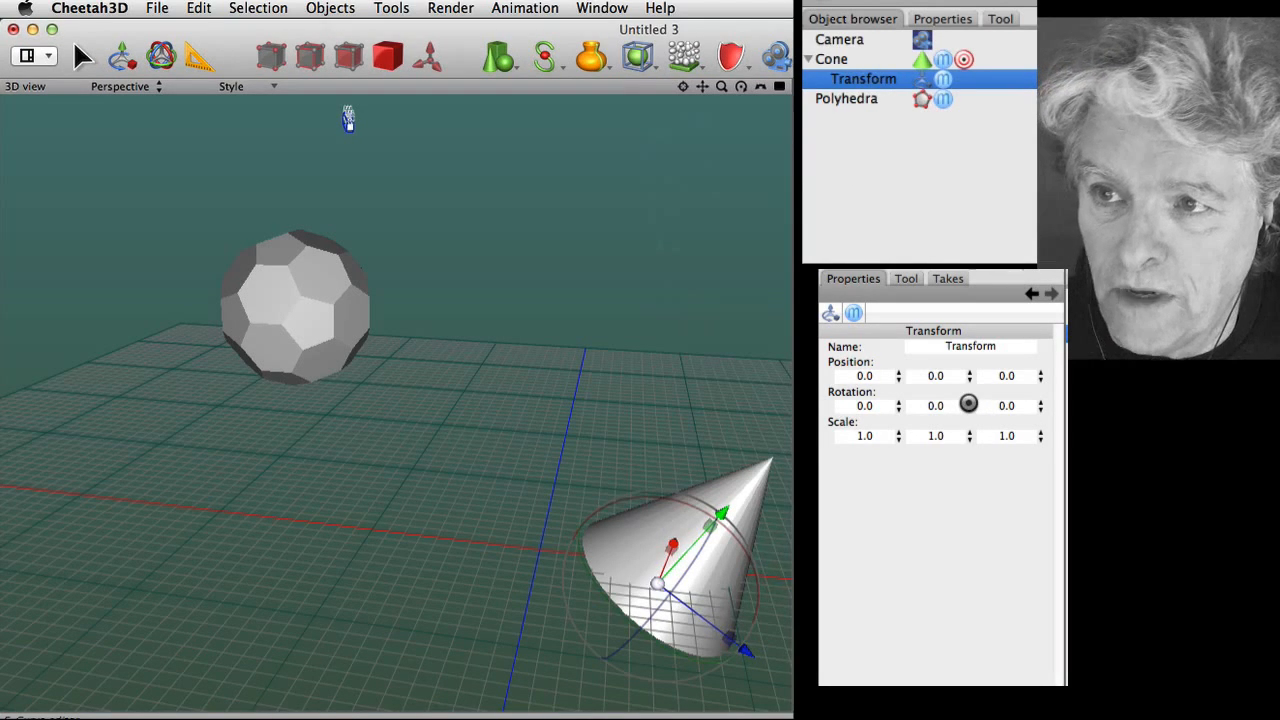
drag(968, 403, 971, 457)
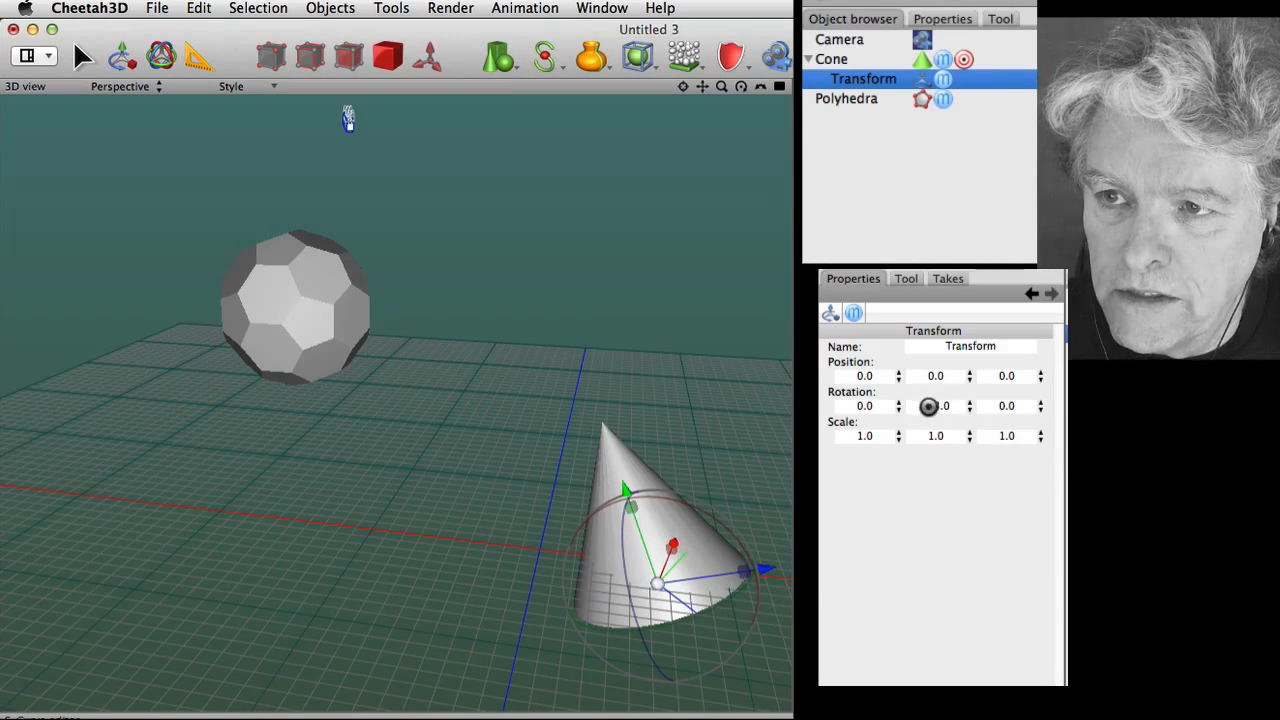
click(945, 406)
click(955, 405)
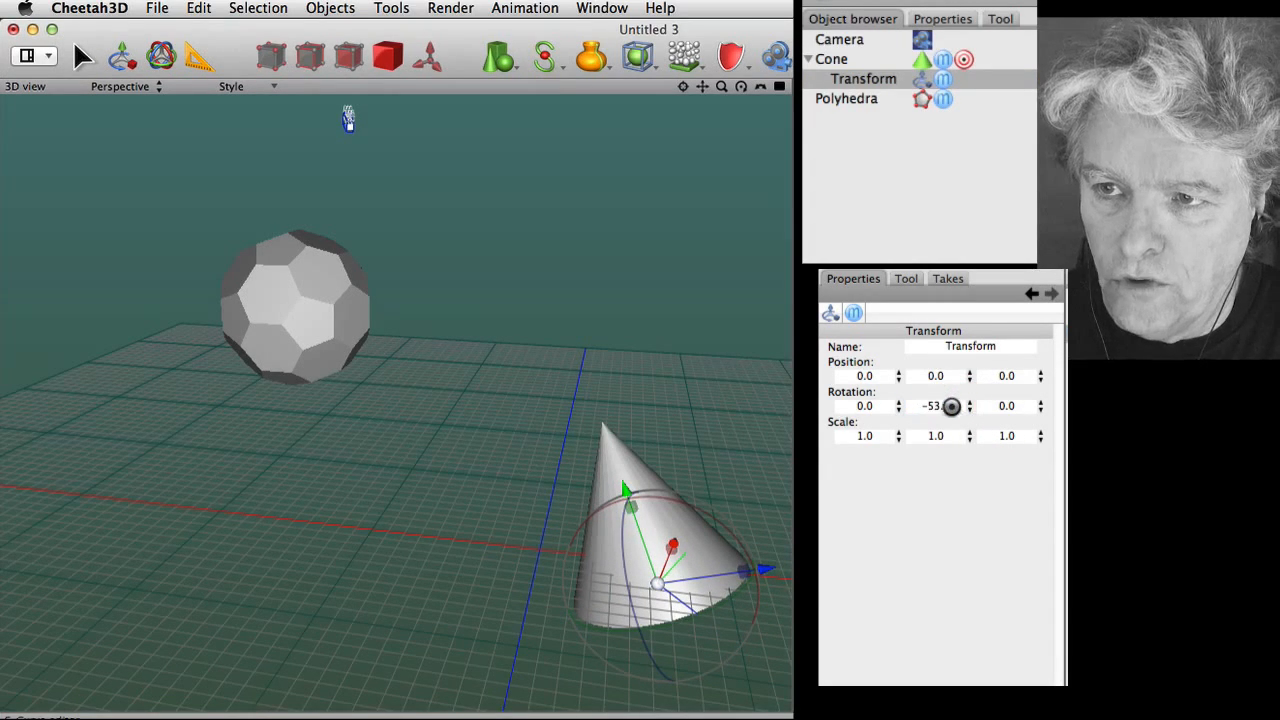
click(952, 403)
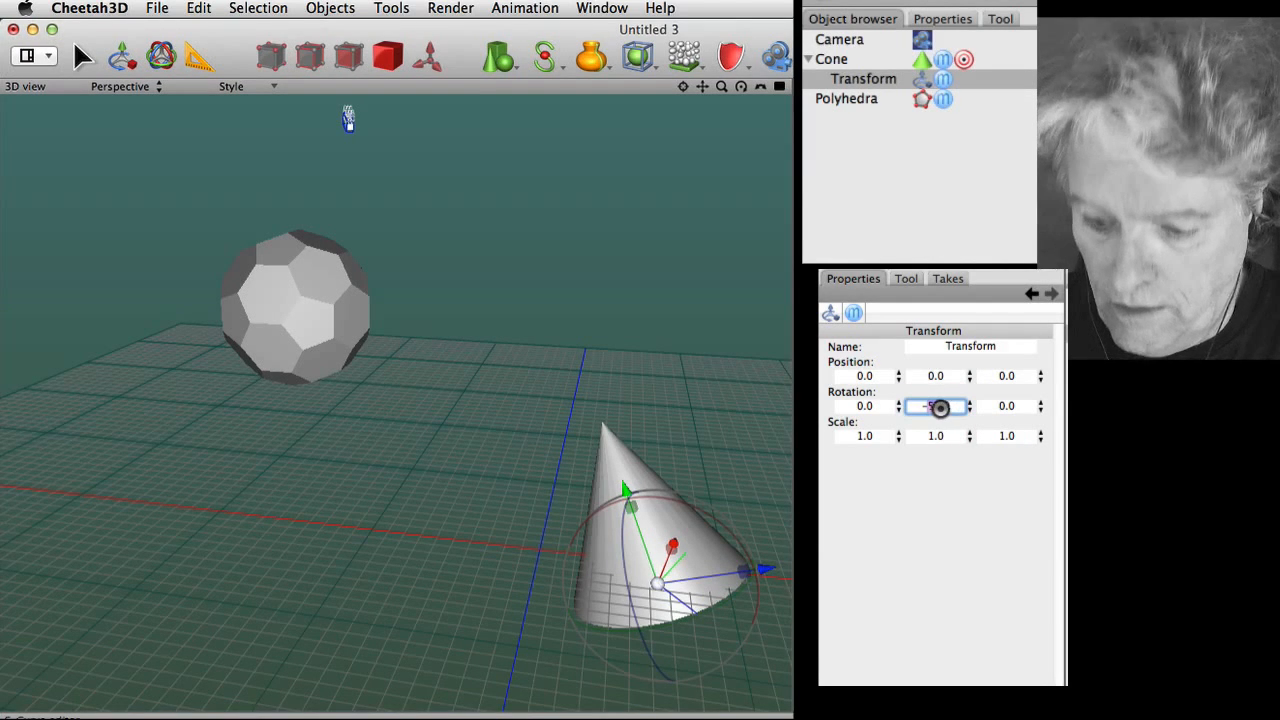
text(-90)
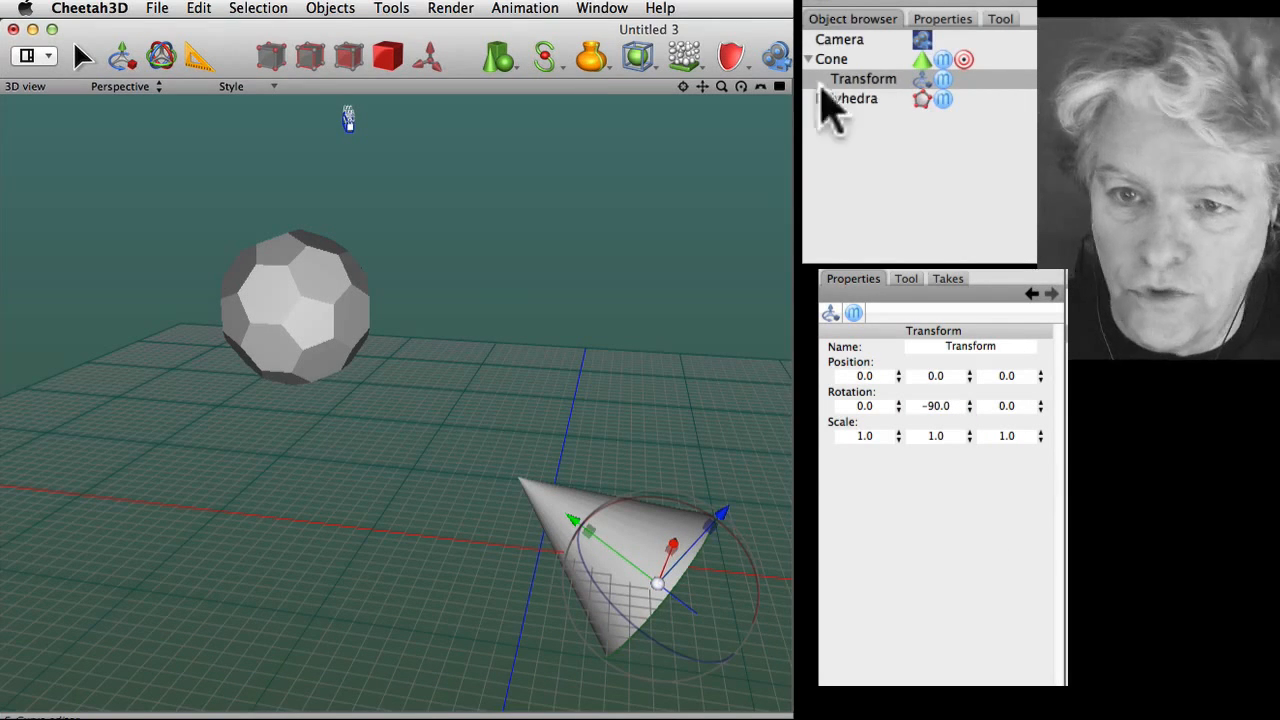
Move the polyhedra away from the cone to about X 2.44, Y 0.19, Z 2.03
click(852, 98)
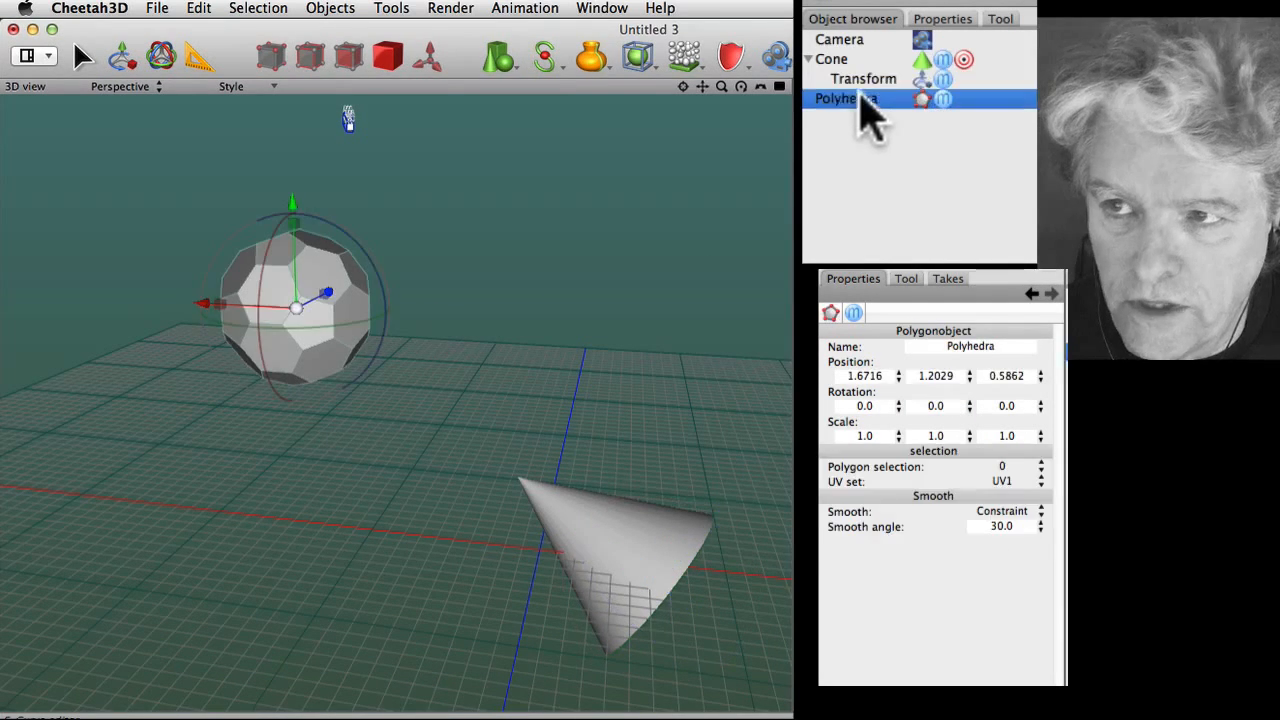
drag(297, 315, 307, 353)
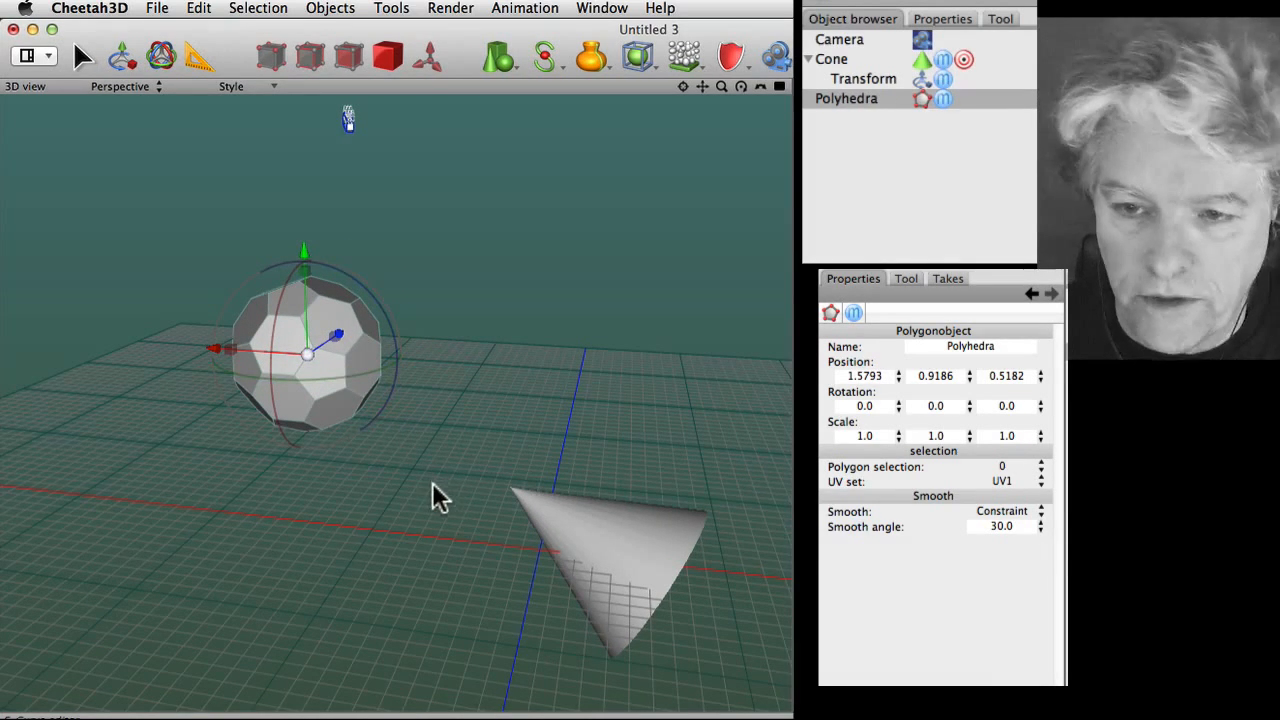
alt+super+drag(575, 560, 512, 382)
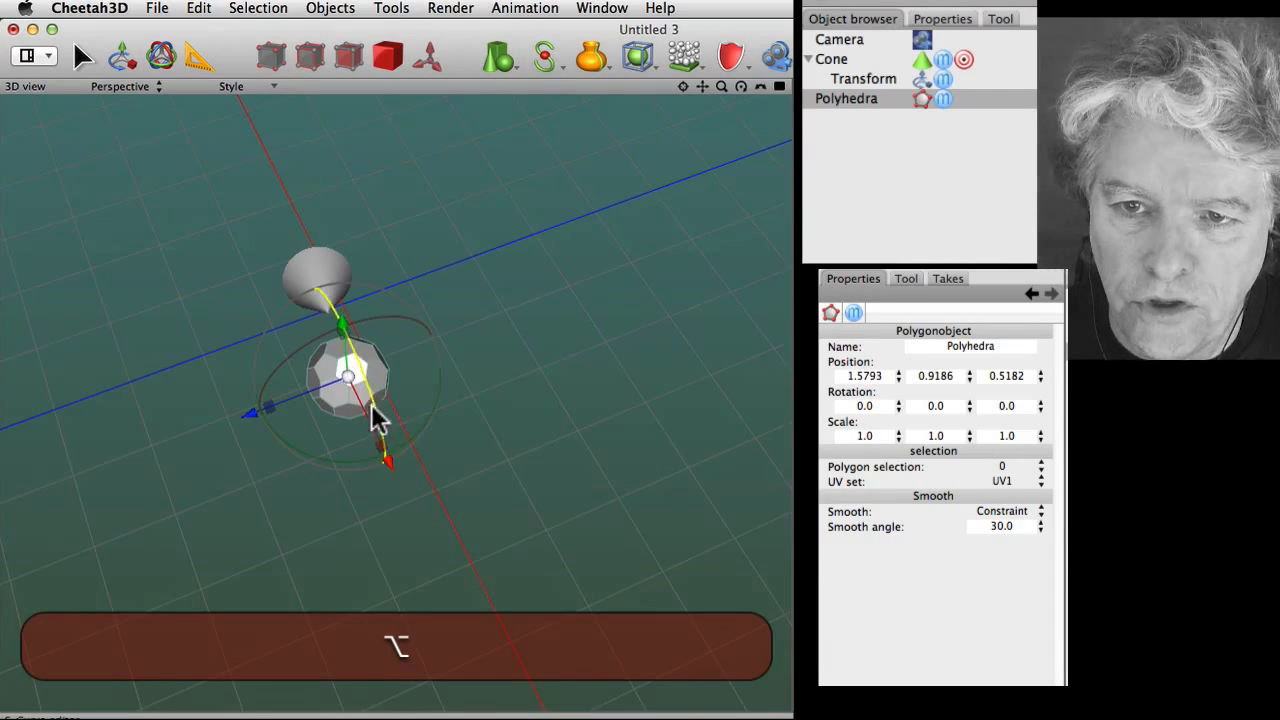
drag(347, 376, 266, 517)
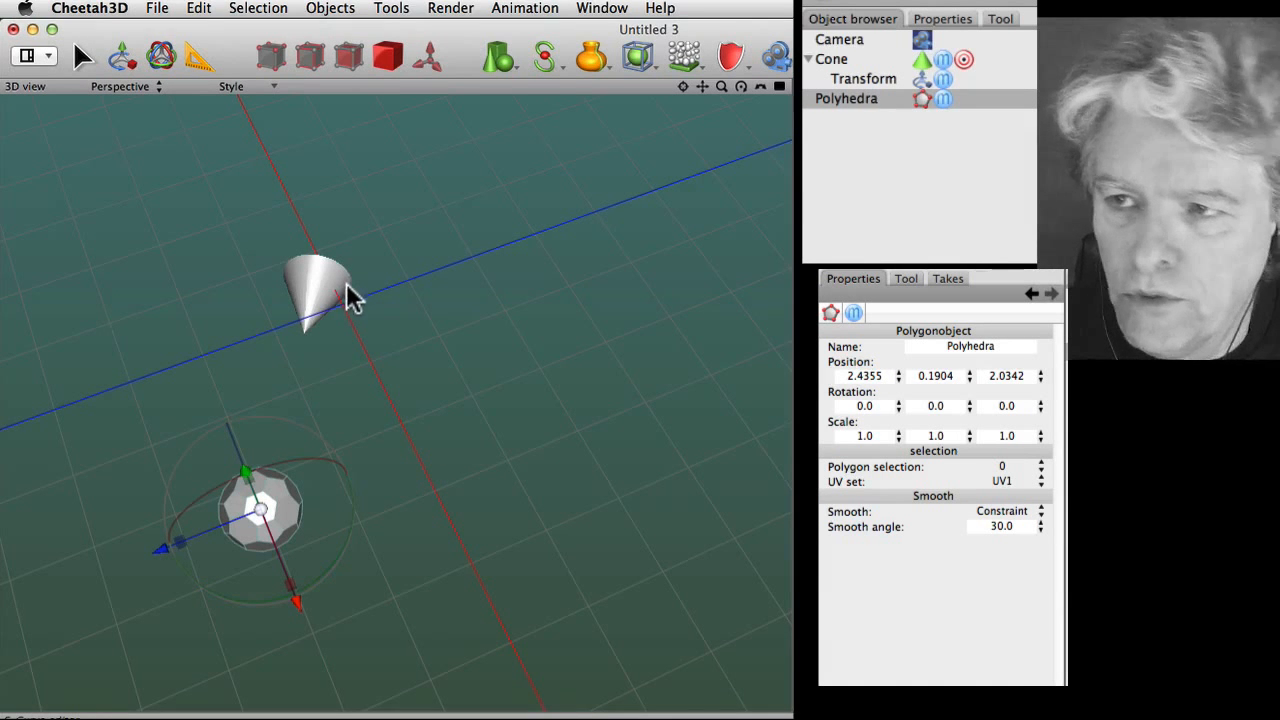
Duplicate the cone and spread the two cones apart, placing the original at about X -0.49, Y -0.07, Z -0.85
click(843, 59)
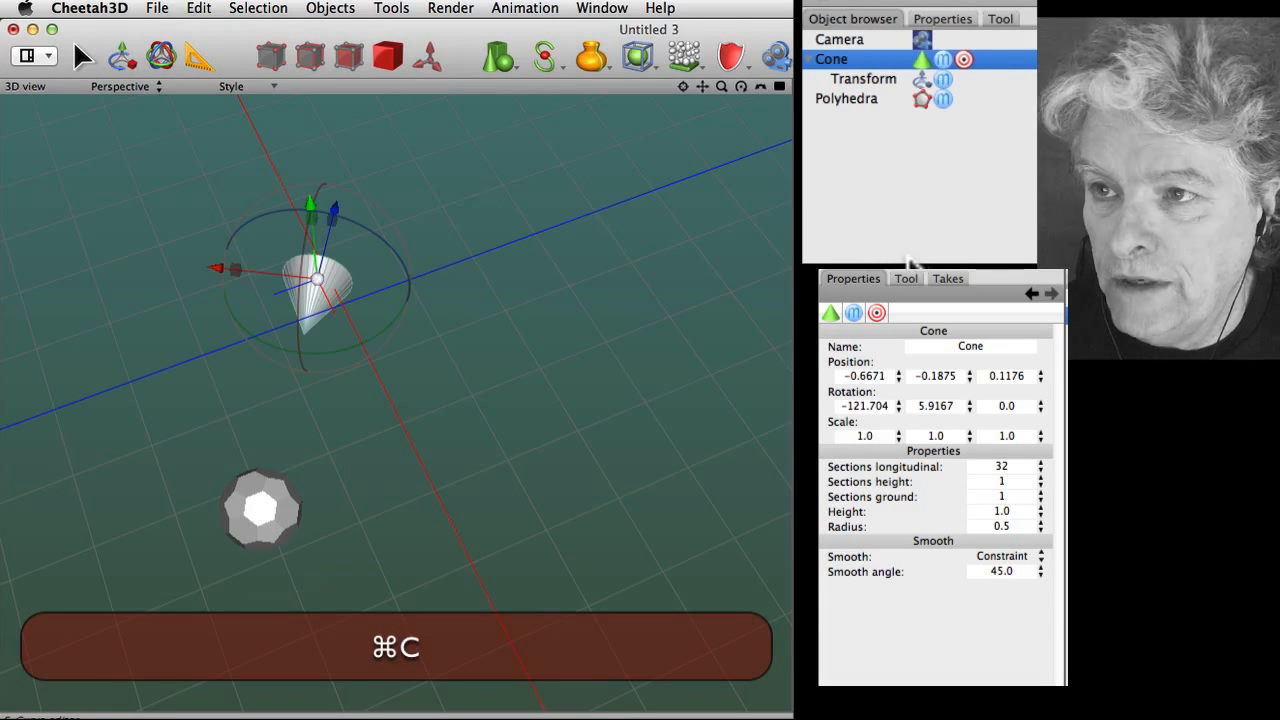
key(super+v)
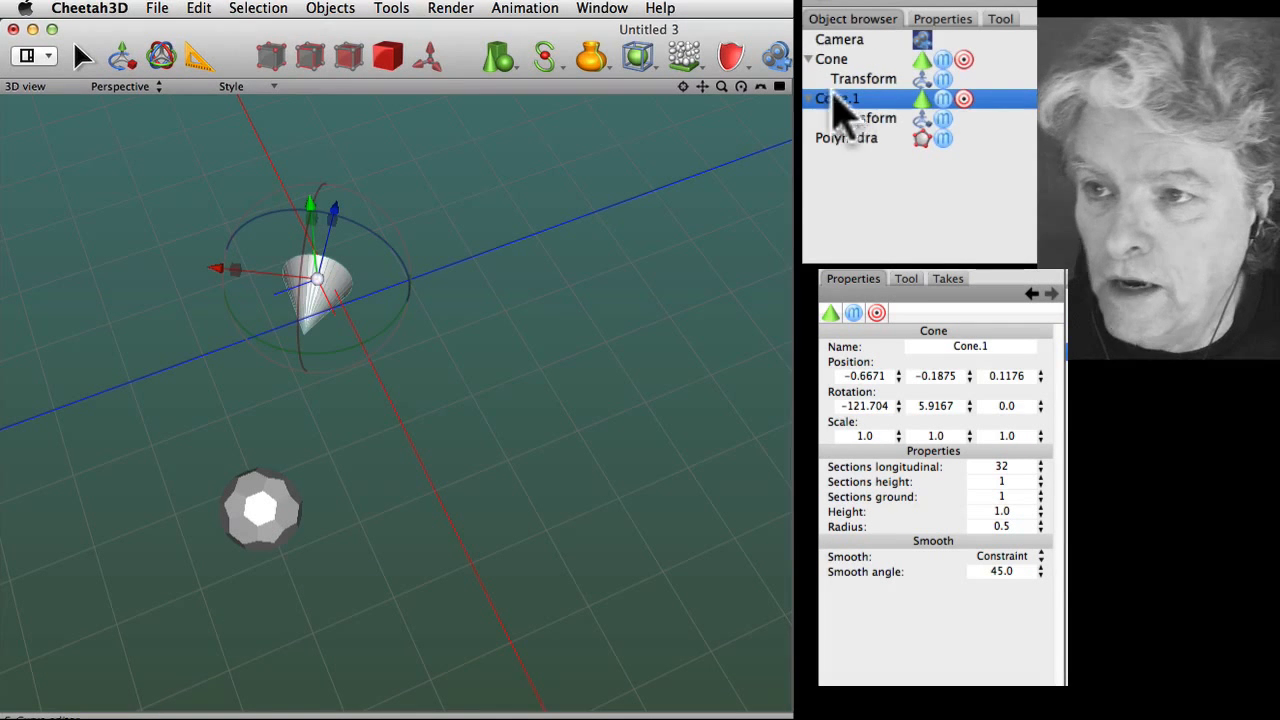
drag(315, 280, 385, 262)
click(322, 298)
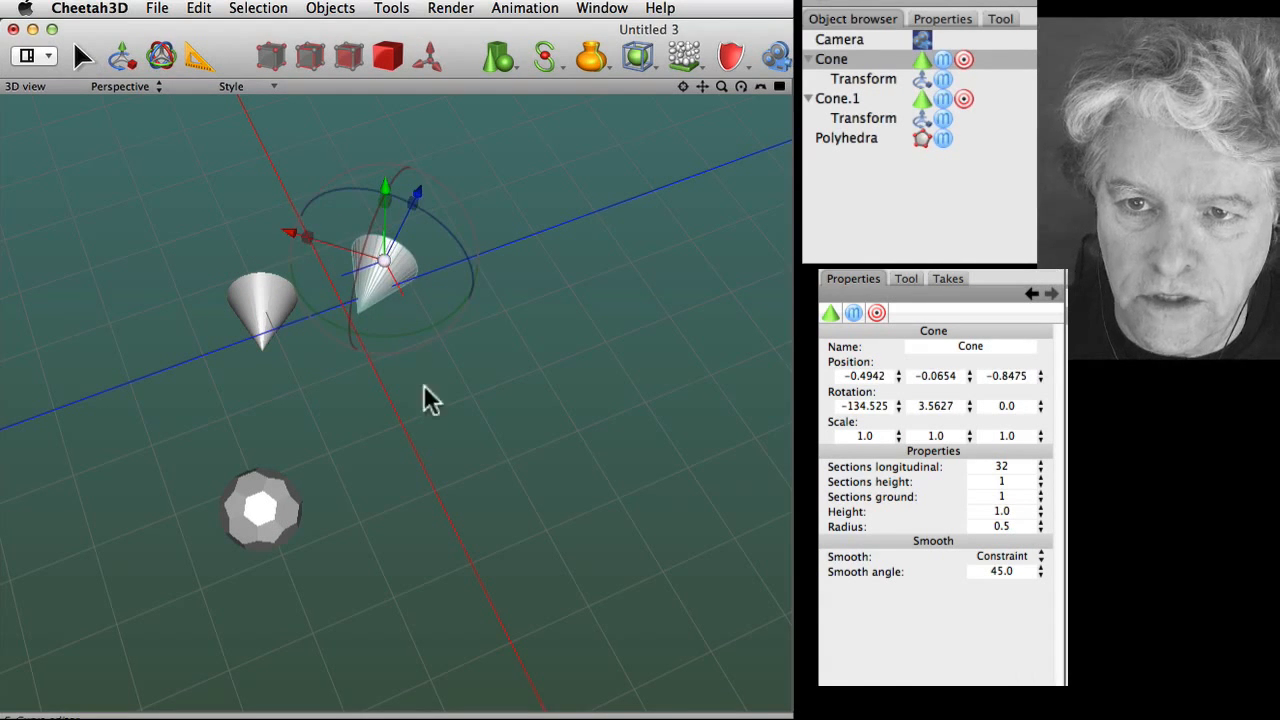
Scale the polyhedra uniformly to about 0.58 and move it in front of both cones to about X 3.49, Y 0.59, Z 1.75
click(918, 138)
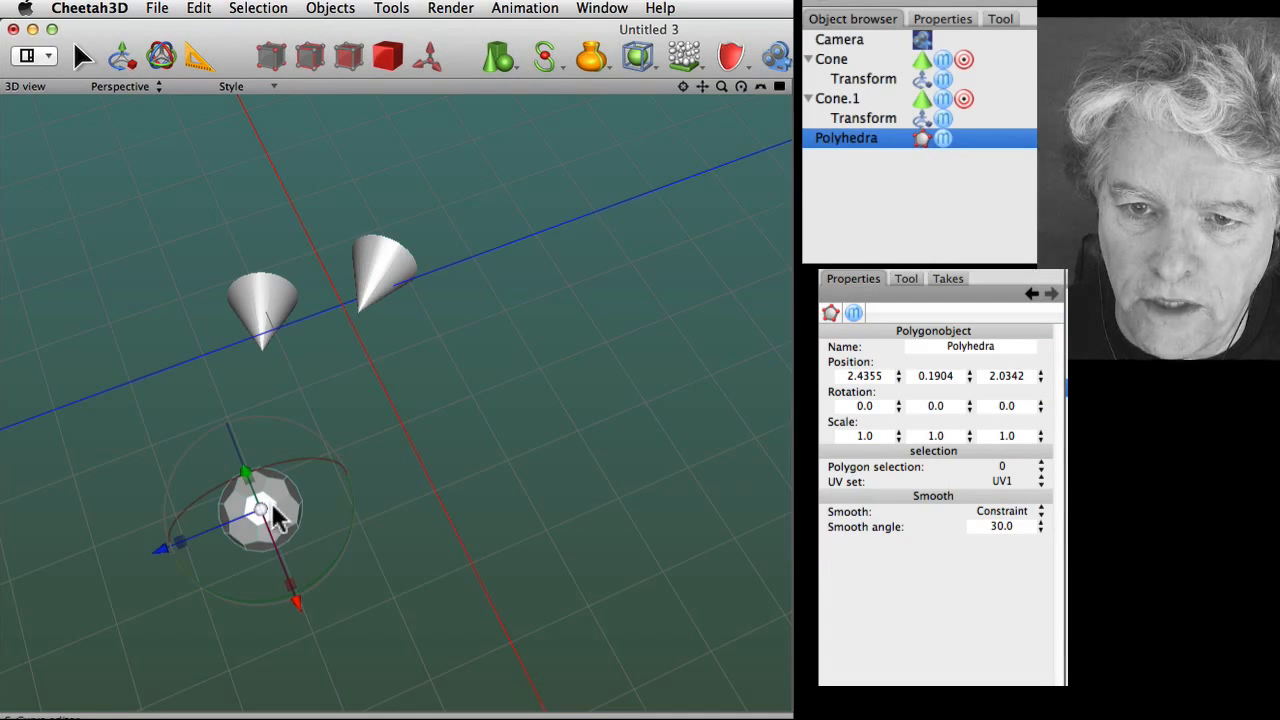
drag(275, 517, 435, 455)
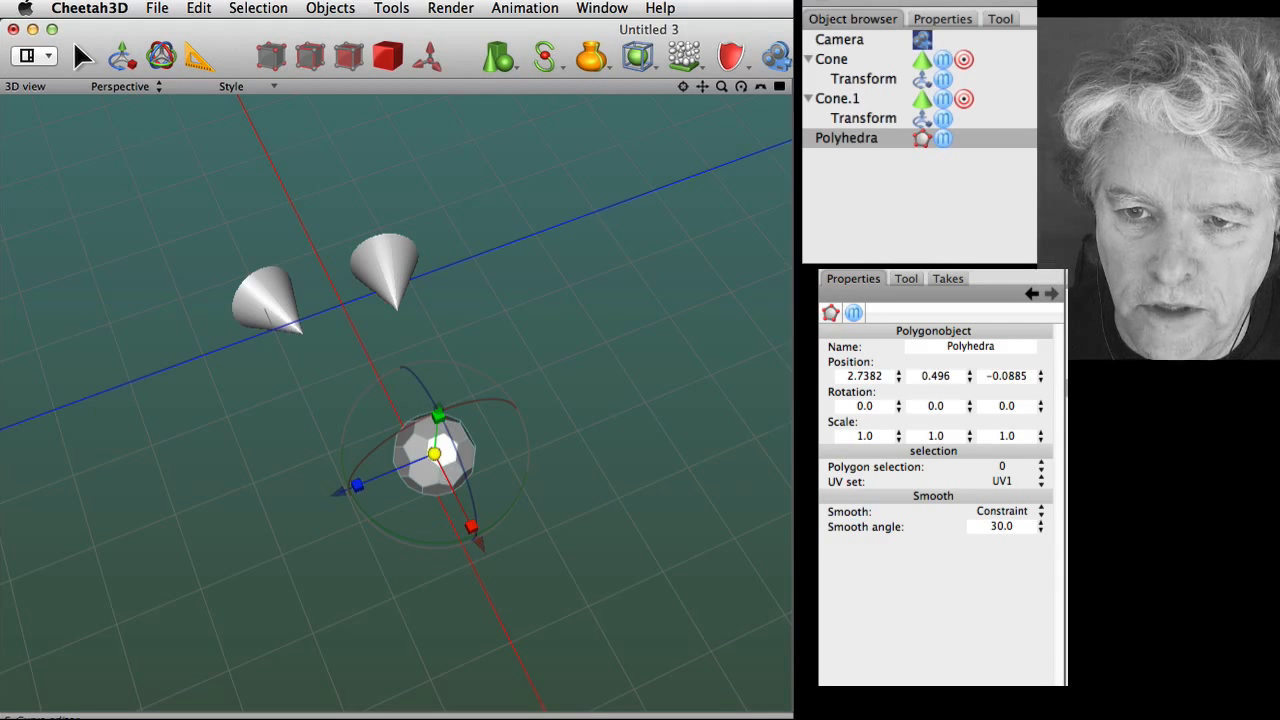
mouse_move(434, 454)
mouse_down()
mouse_move(402, 454)
mouse_move(440, 454)
mouse_up()
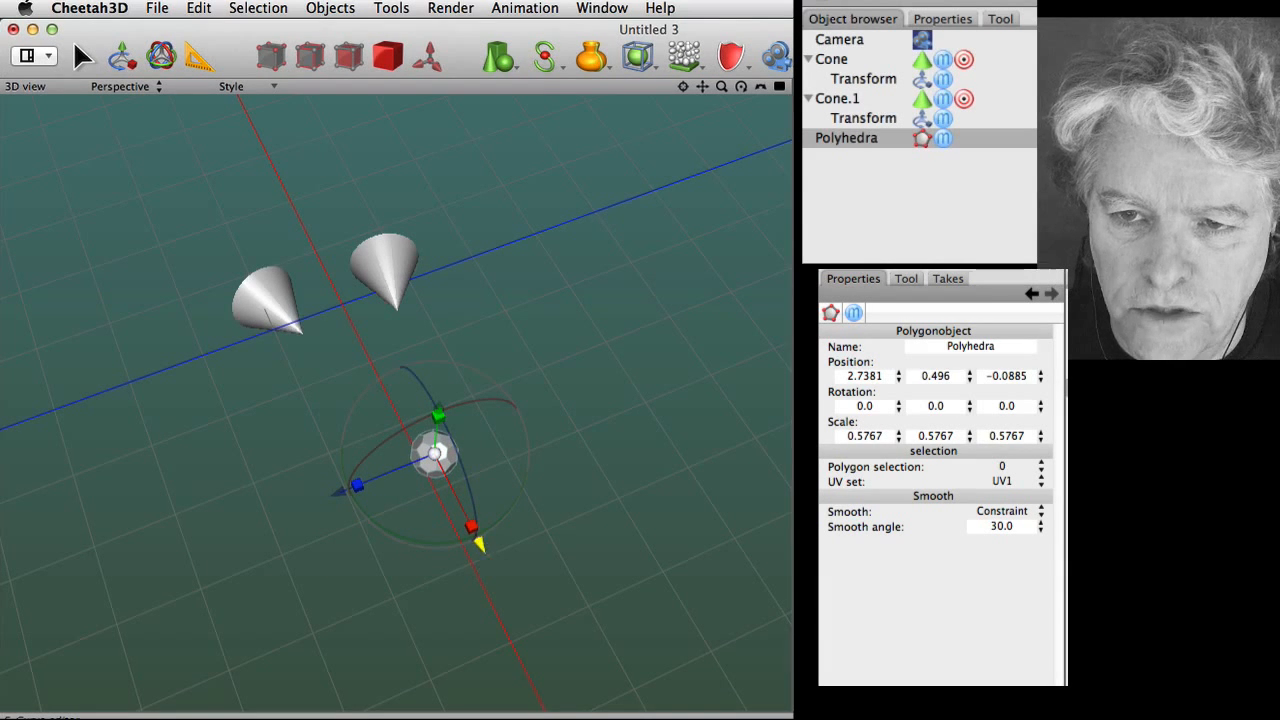
drag(481, 543, 439, 463)
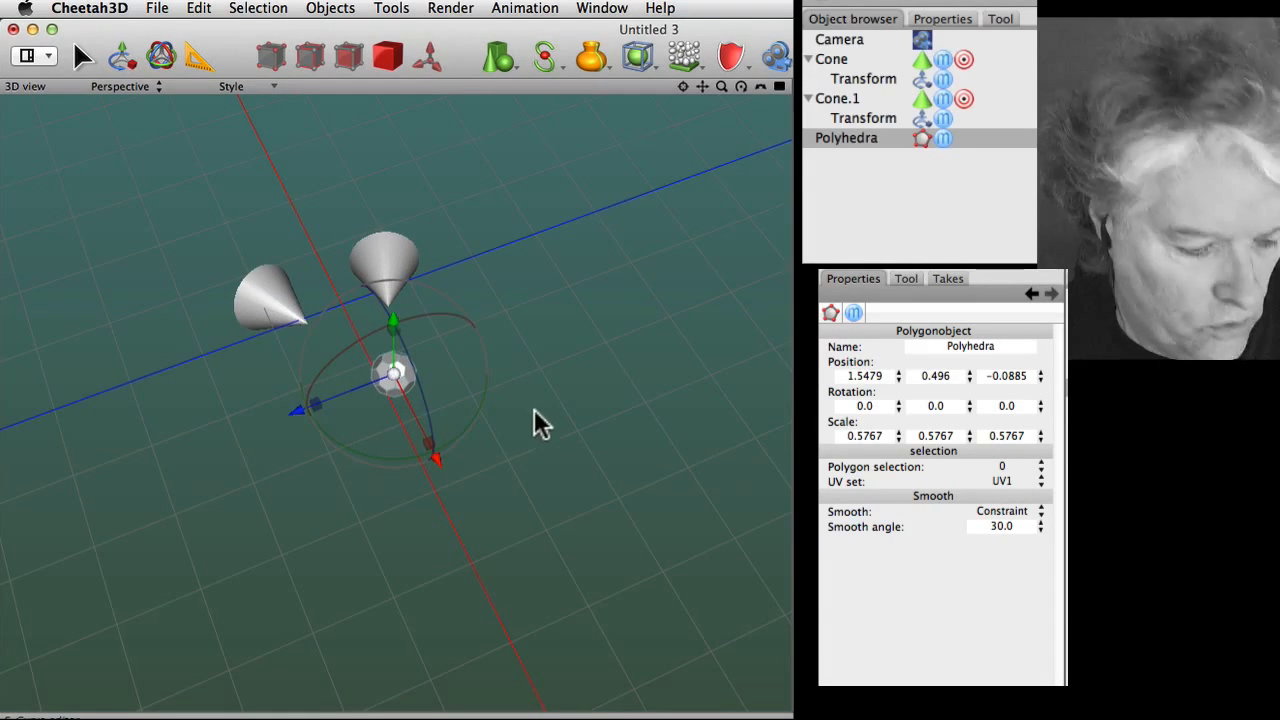
alt+drag(537, 440, 196, 413)
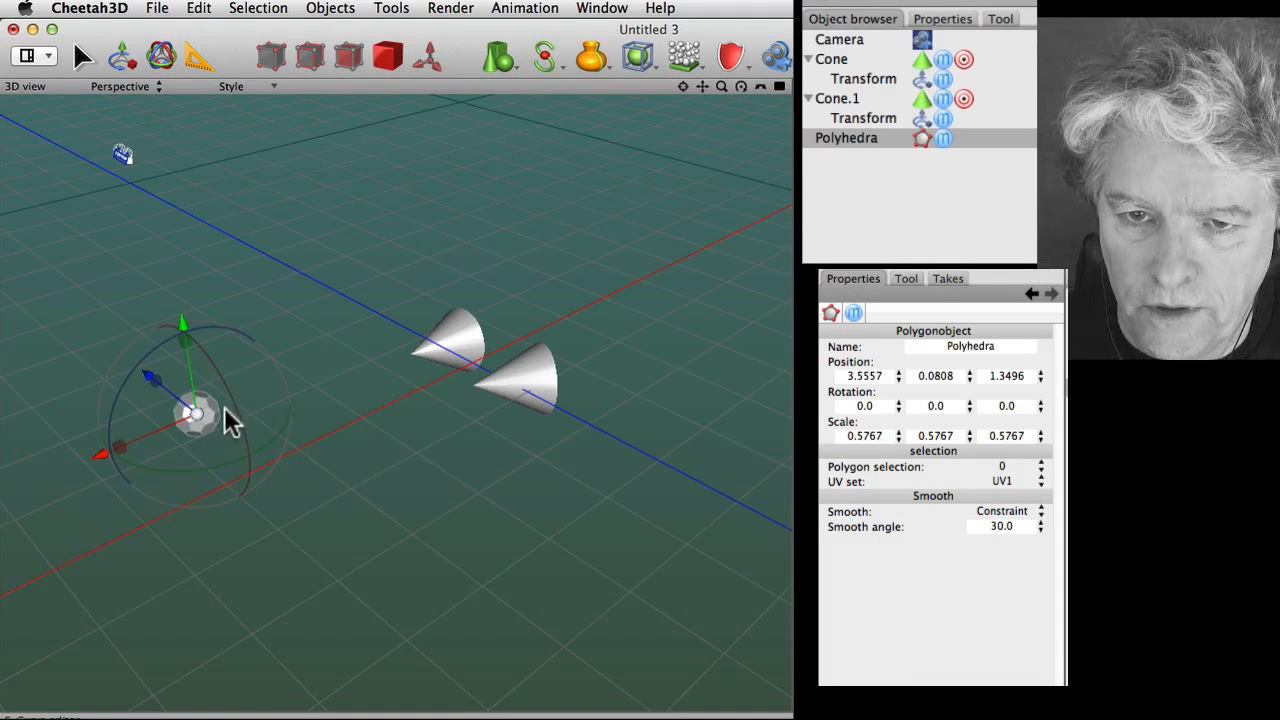
drag(200, 413, 178, 364)
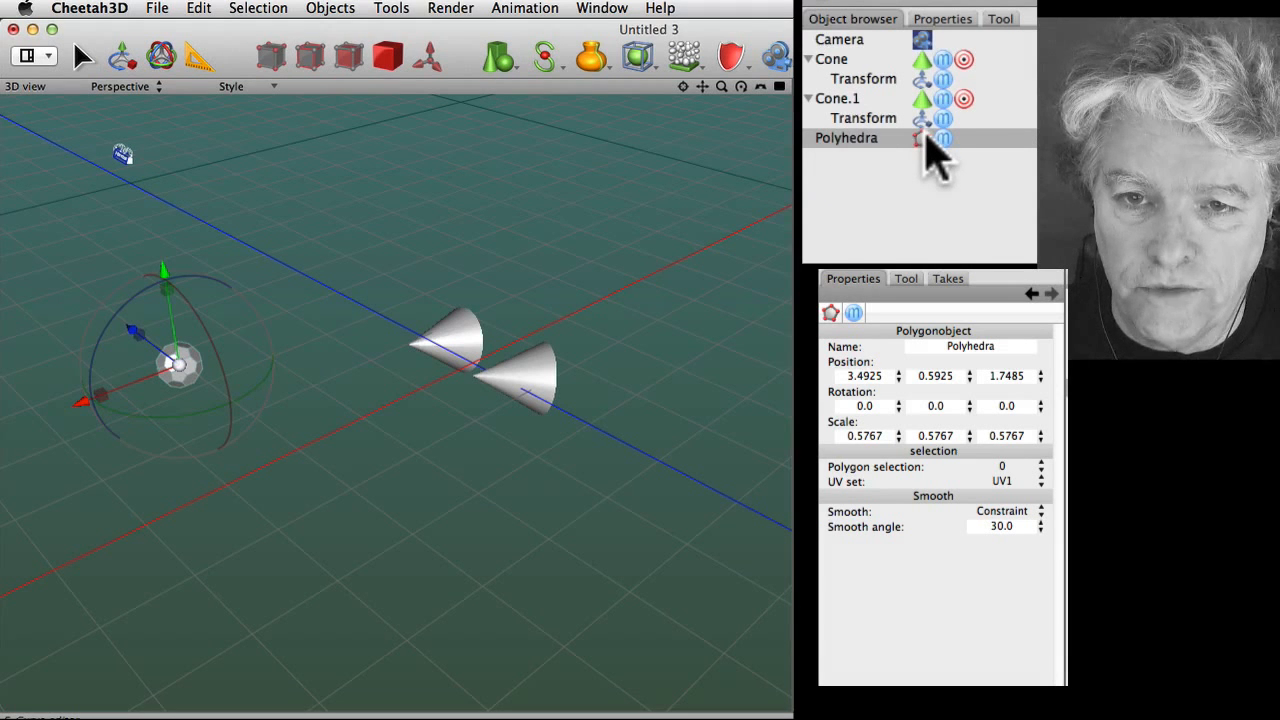
Rename the polyhedra as targ
double_click(850, 140)
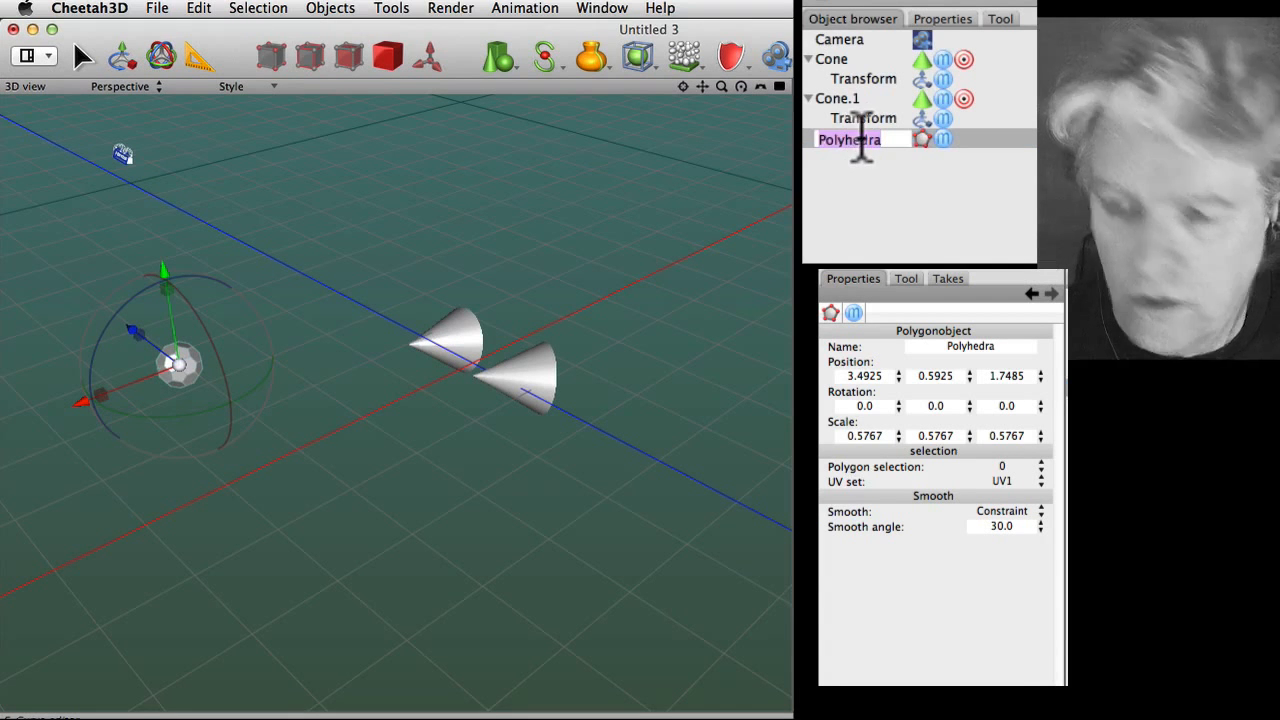
text(ta)
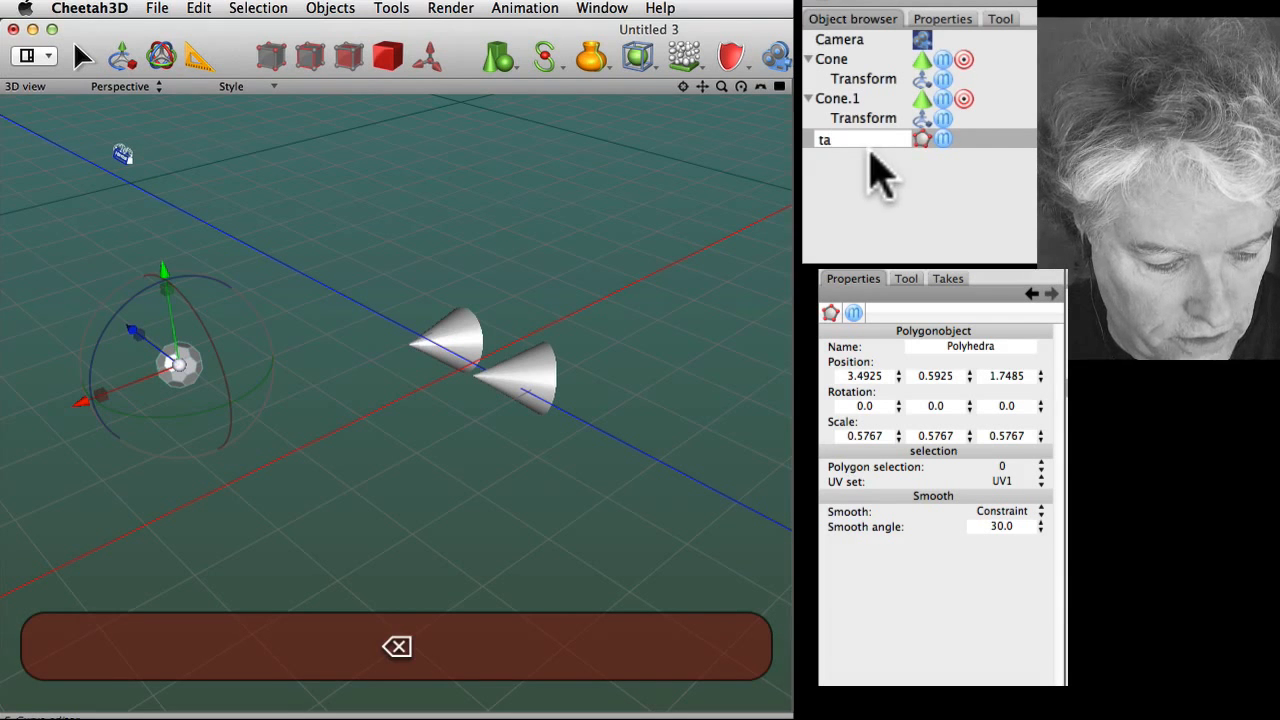
text(rg)
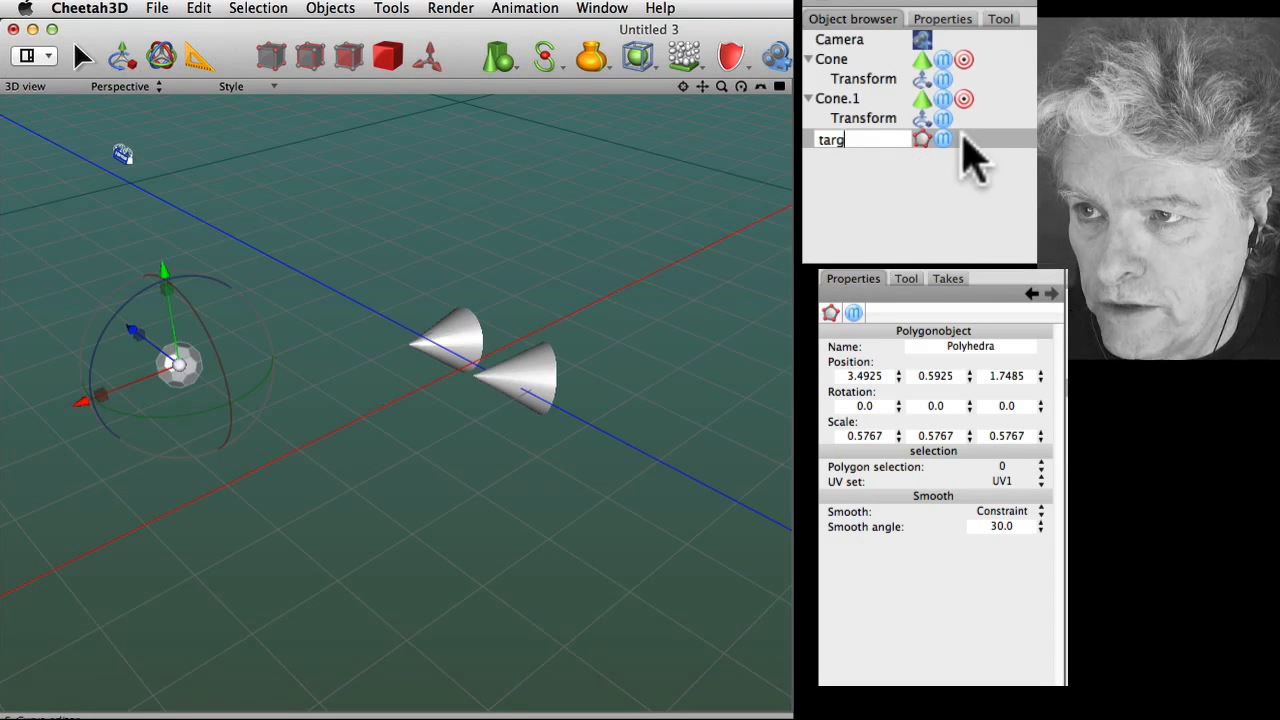
key(Return)
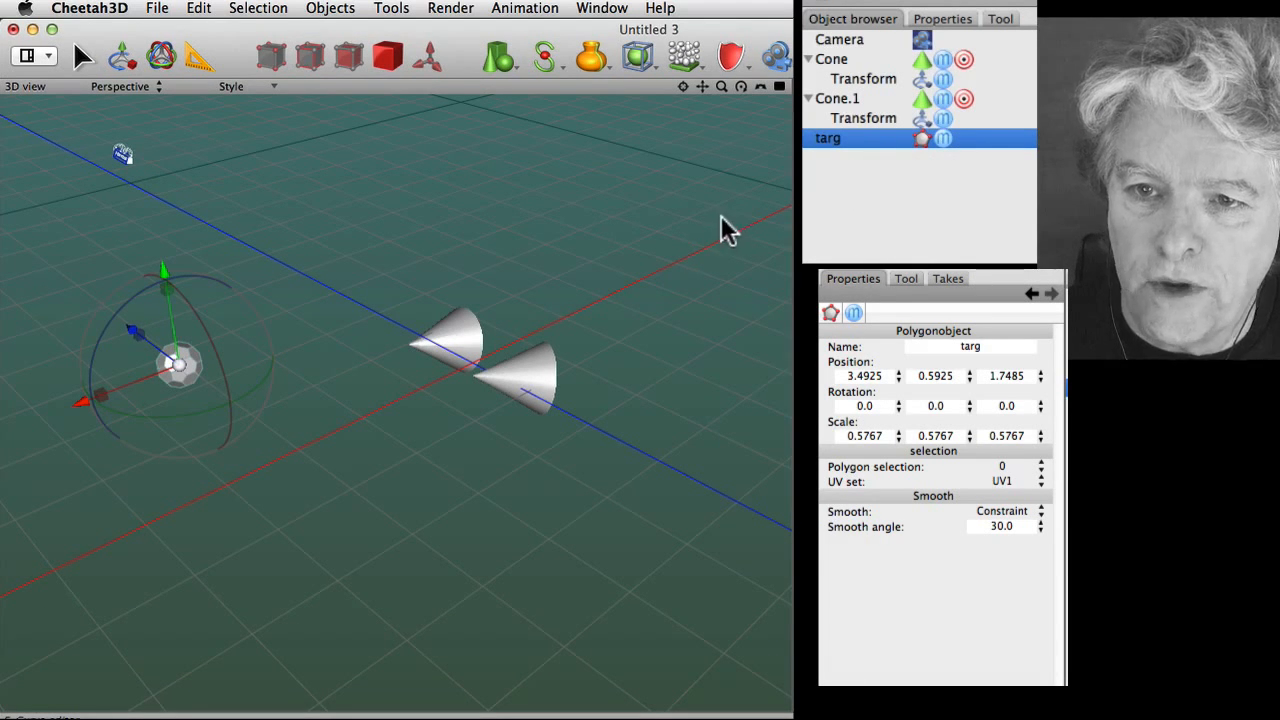
Draw a curved Bezier spline on the ground plane, running past targ toward the cones and looping back in front of them
alt+drag(678, 352, 574, 410)
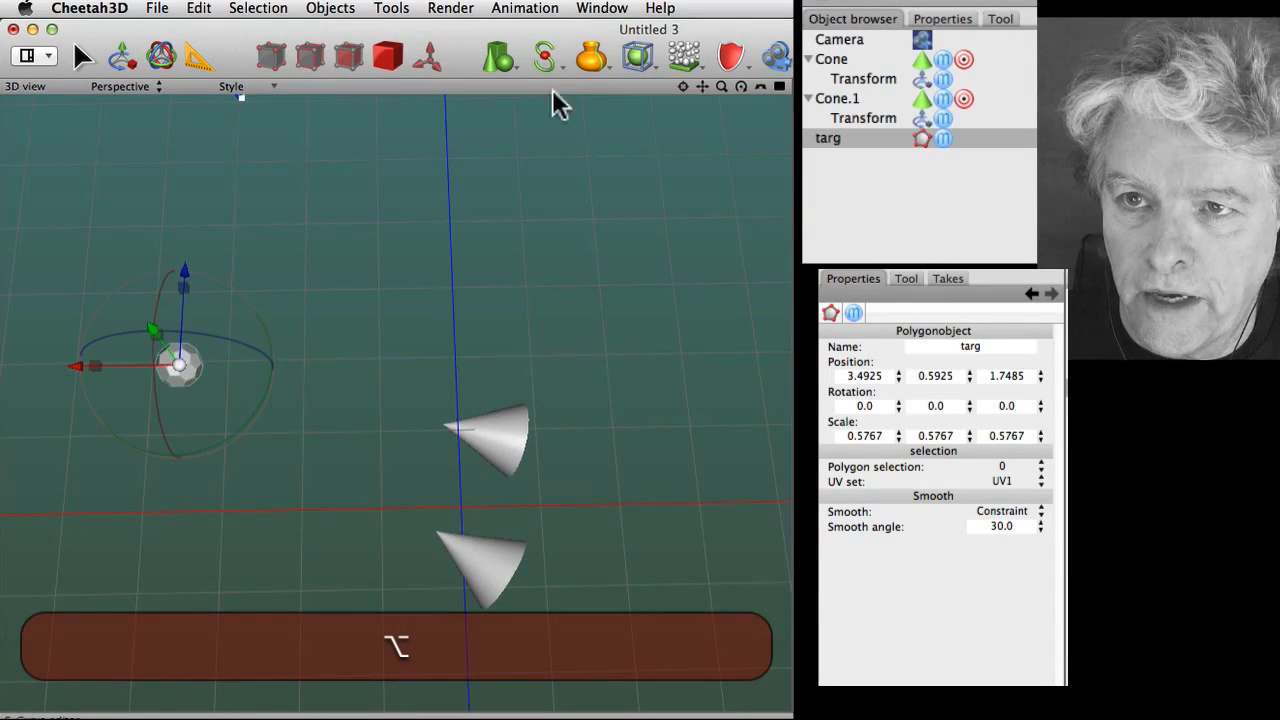
click(388, 8)
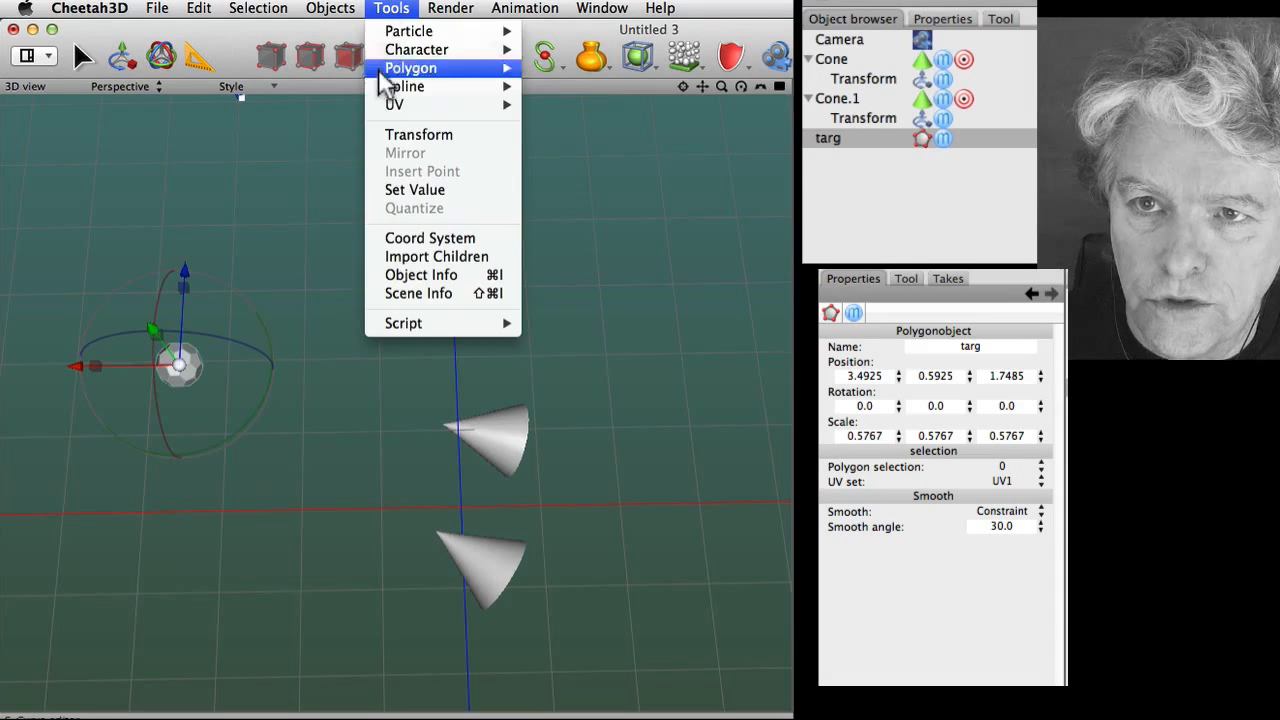
mouse_move(386, 88)
click(576, 85)
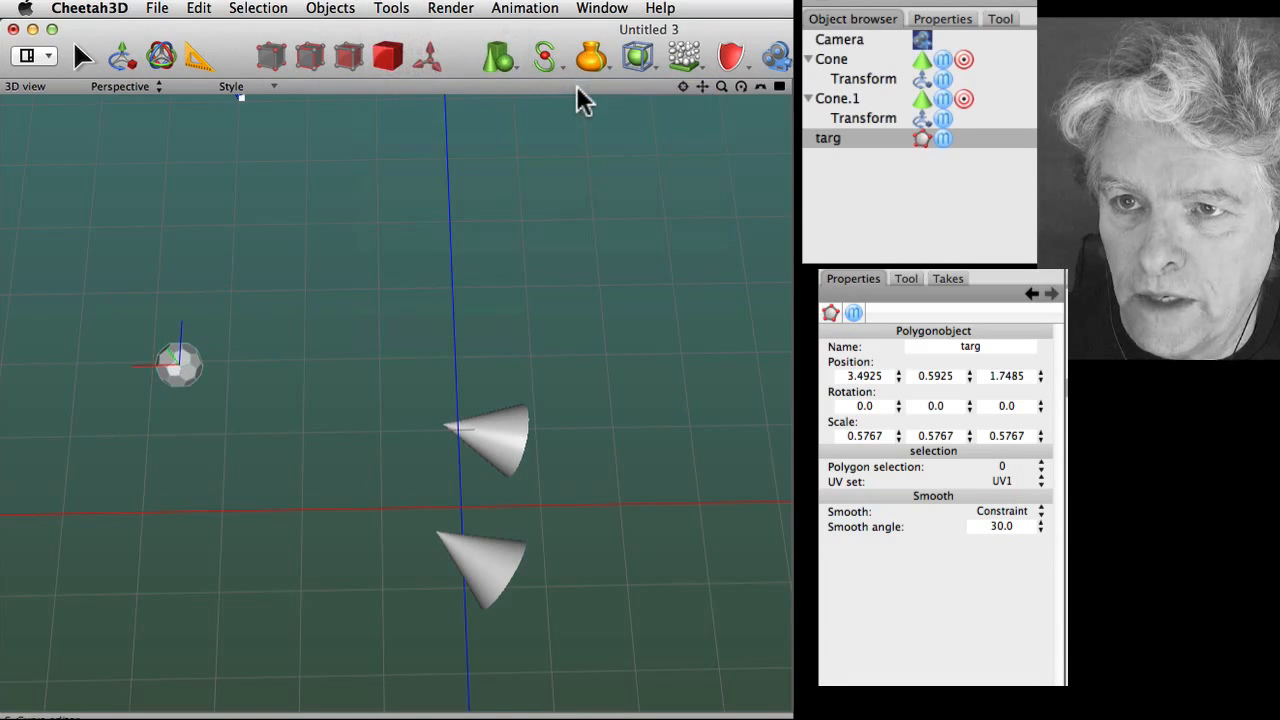
click(73, 354)
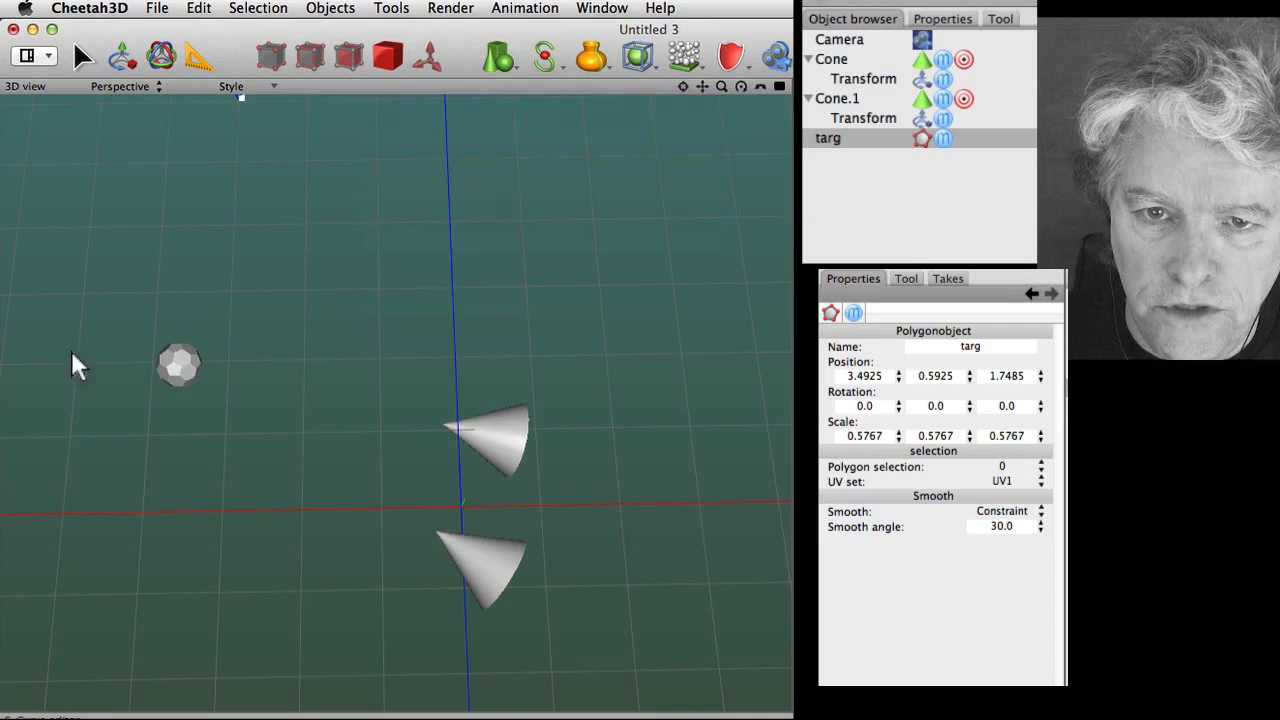
click(115, 437)
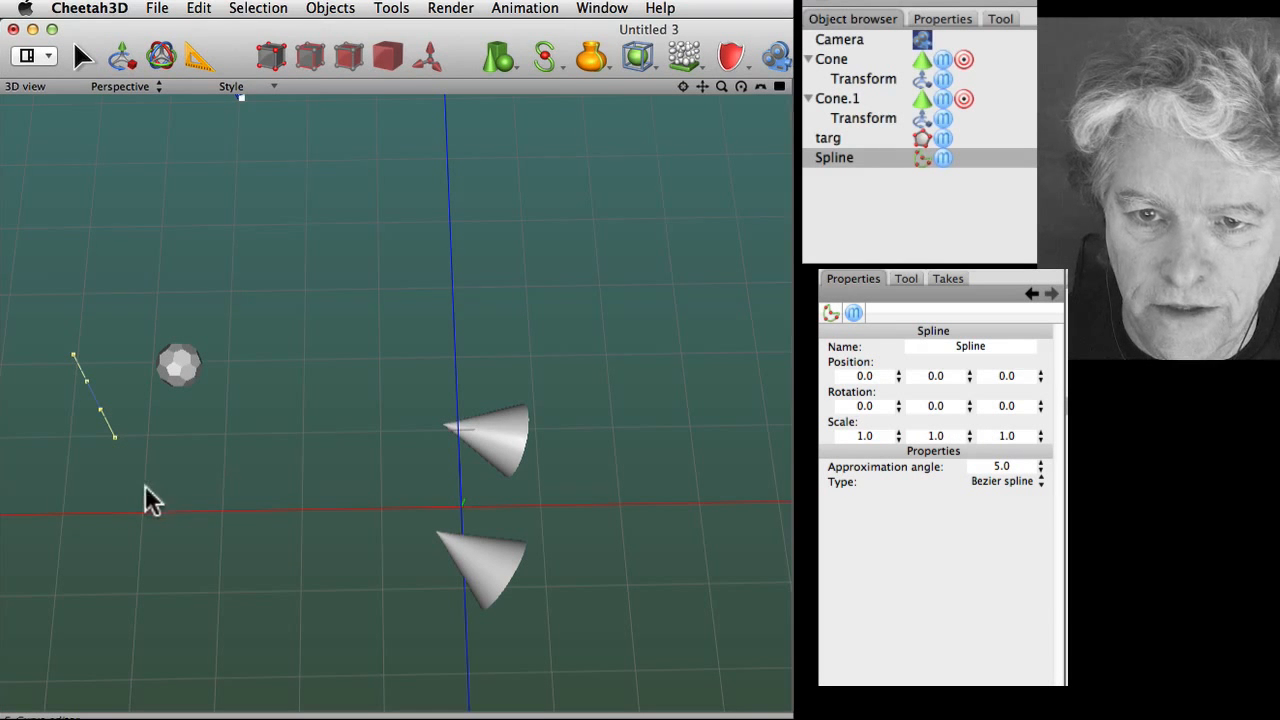
click(338, 466)
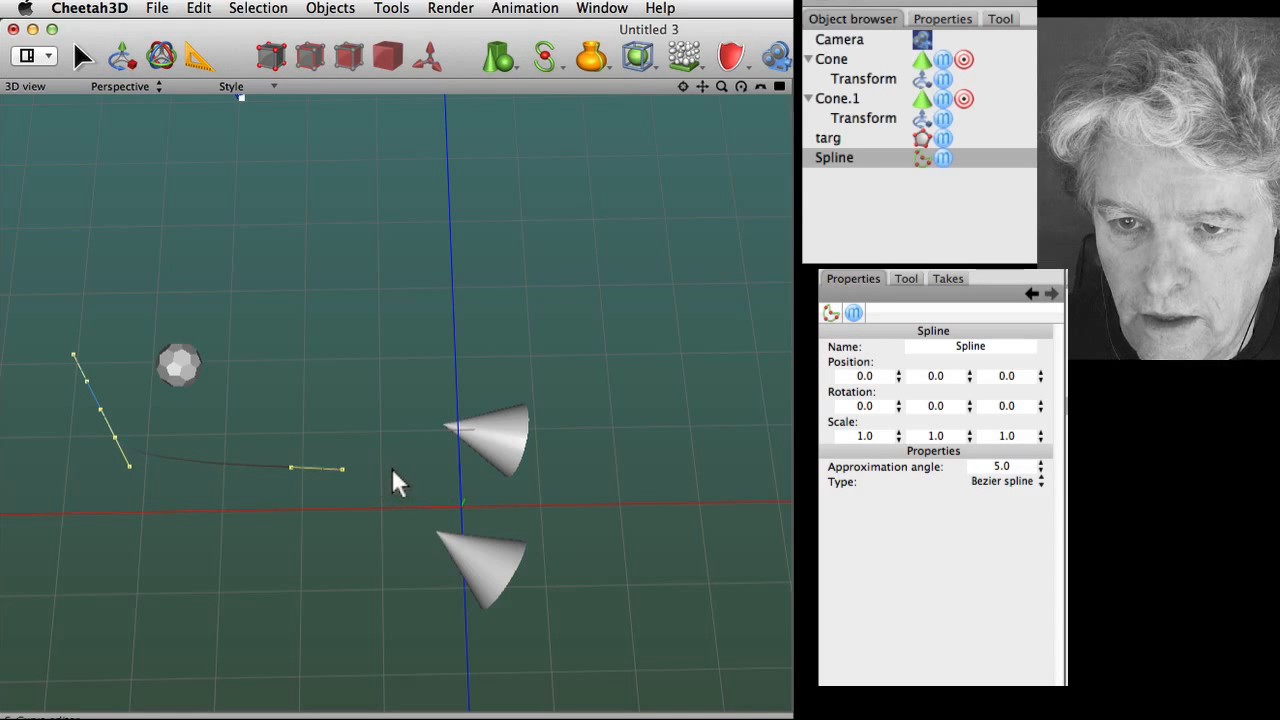
drag(349, 535, 158, 596)
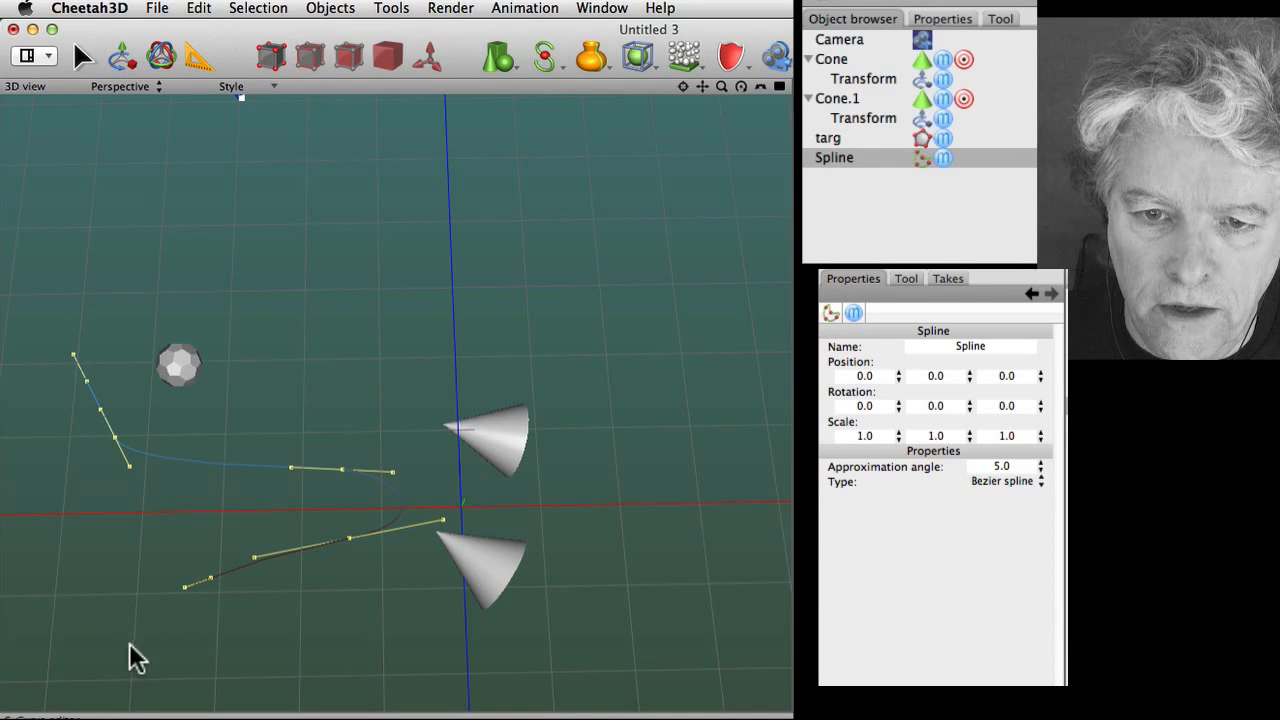
drag(230, 692, 252, 690)
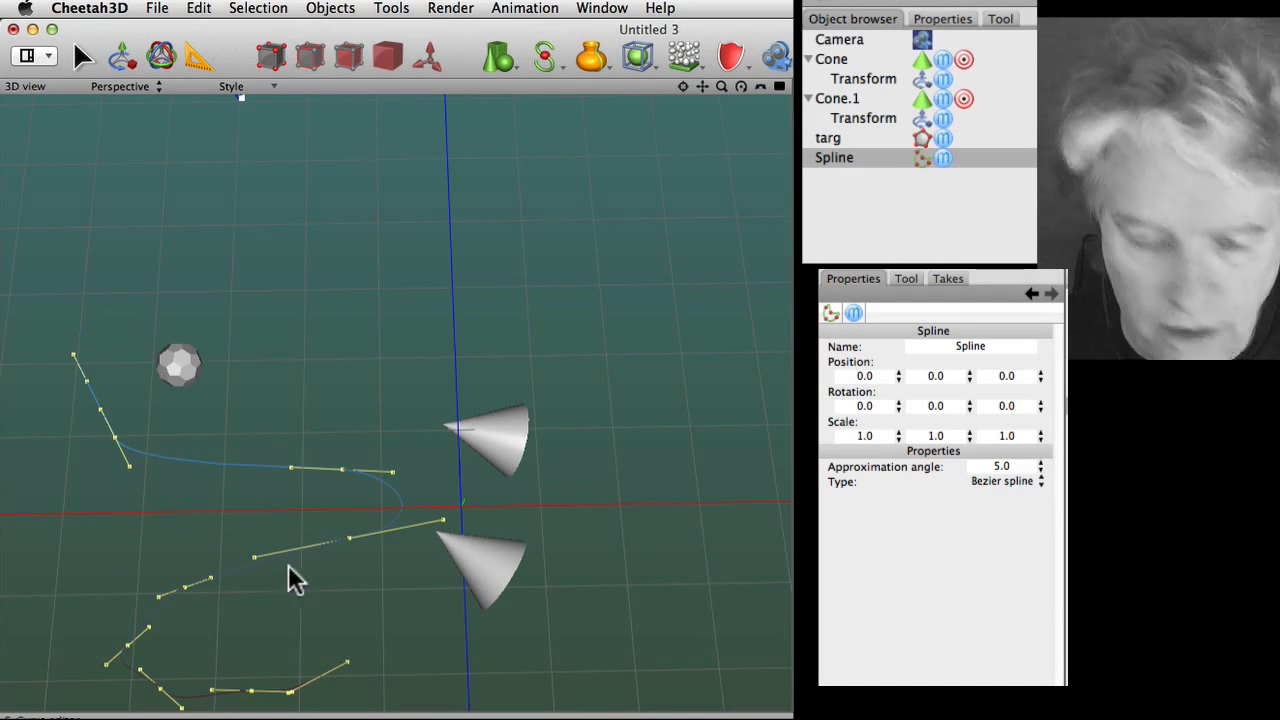
Extend the spline with an arc of points rising above the ground, viewed from a low side angle
key(alt)
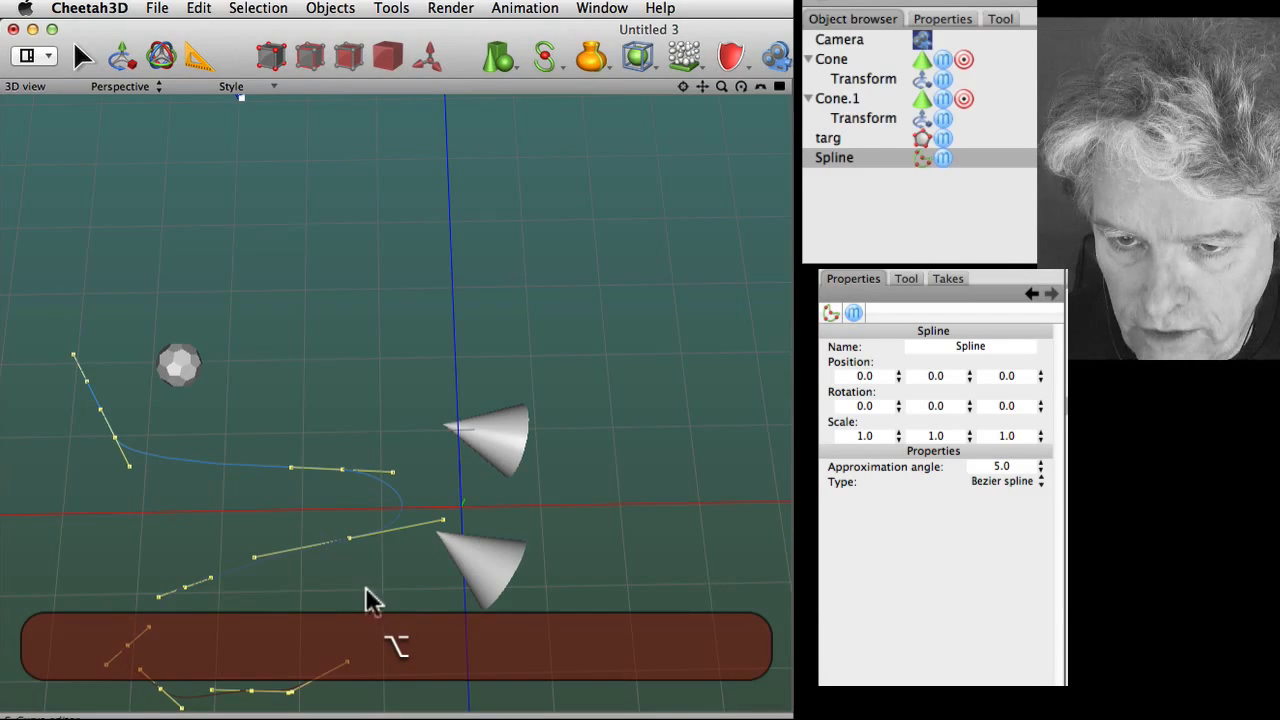
alt+drag(366, 590, 542, 437)
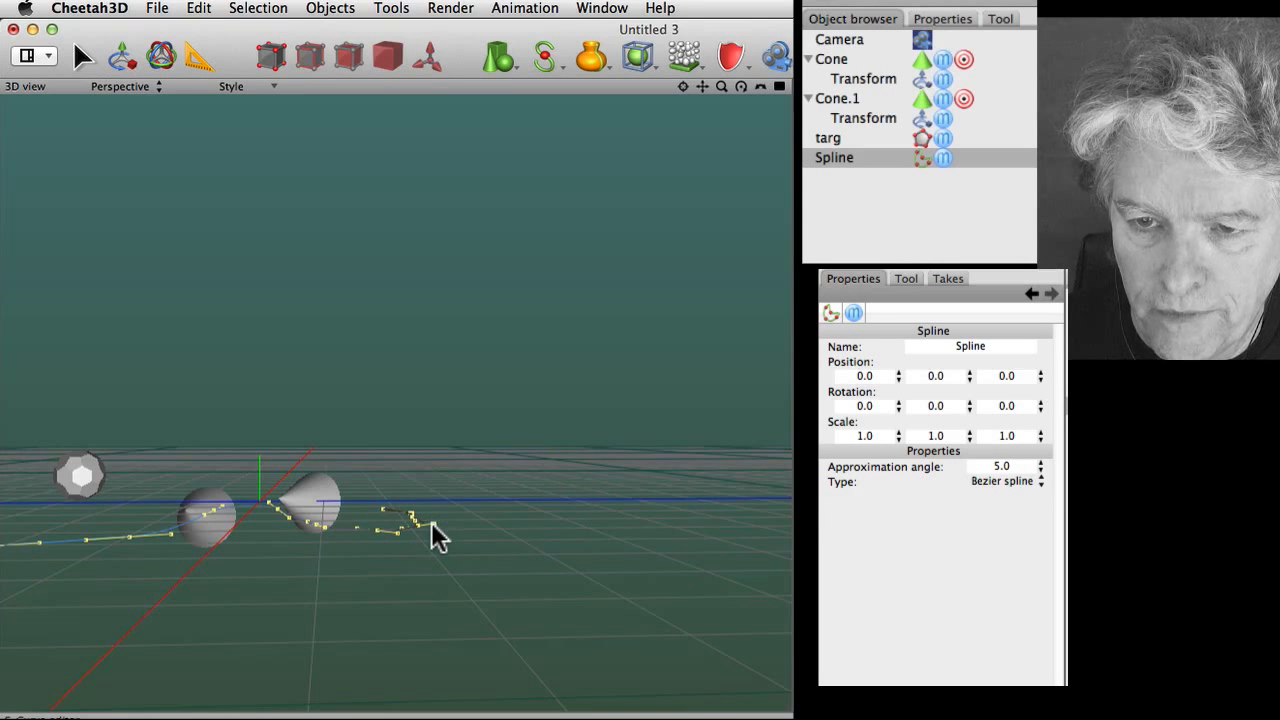
click(406, 422)
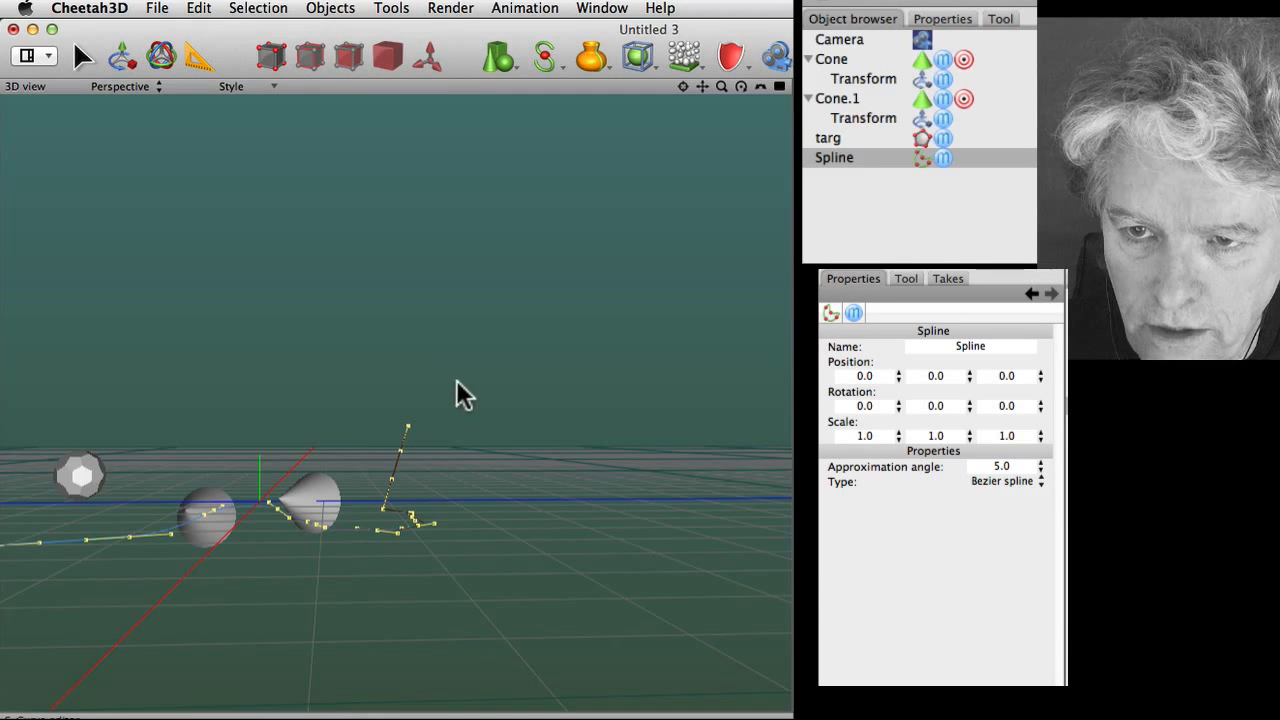
click(568, 435)
click(521, 406)
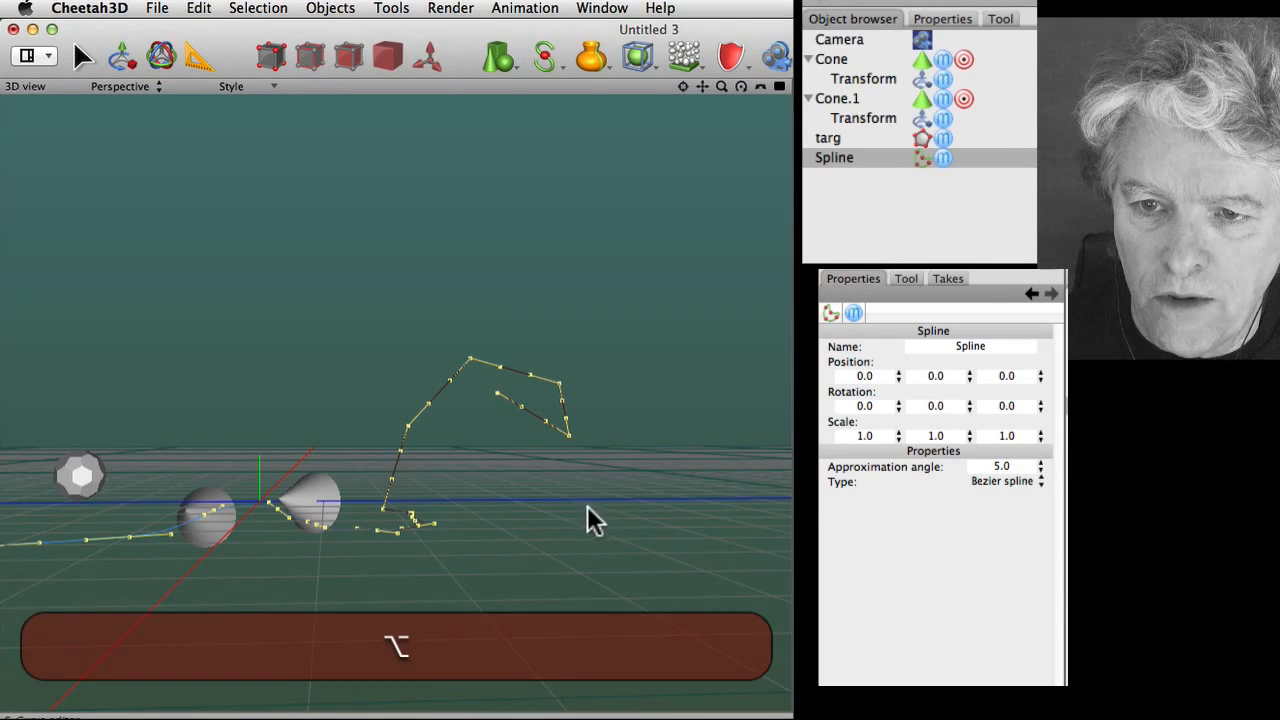
Continue the spline with a winding row of points placed from an overhead view
alt+drag(587, 505, 398, 560)
ctrl+alt+drag(510, 588, 563, 581)
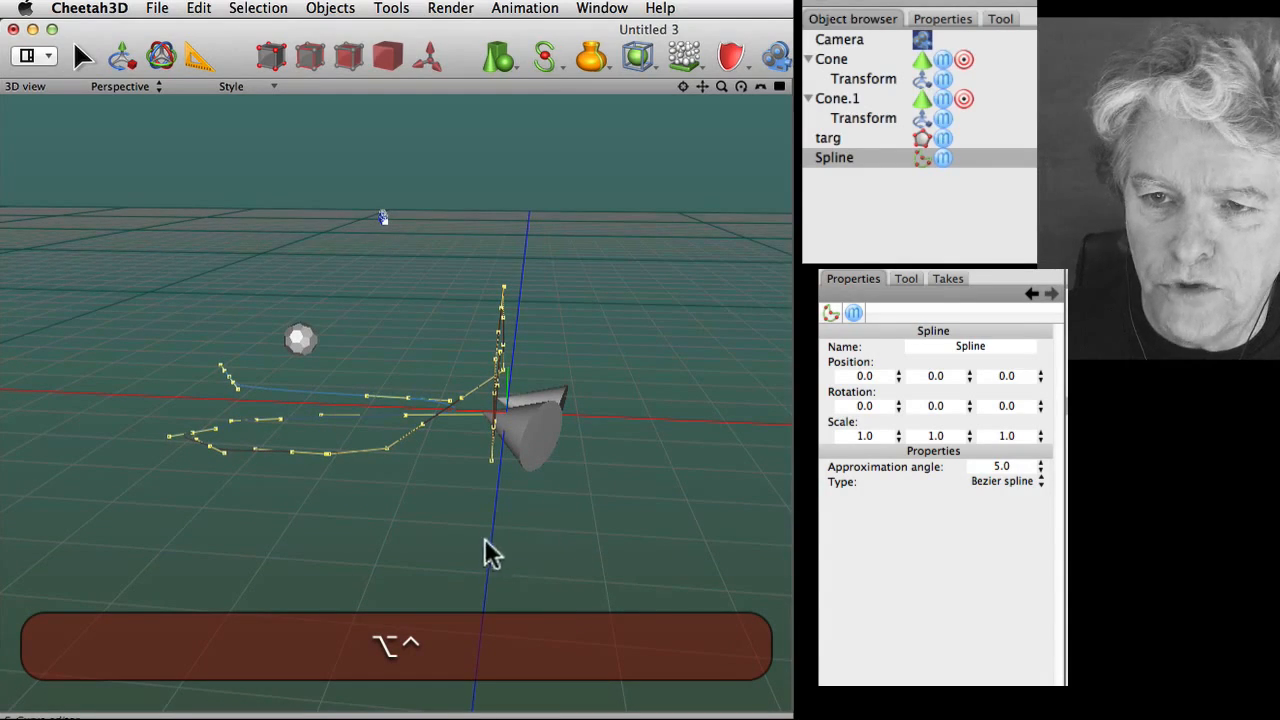
mouse_move(484, 541)
ctrl+alt+mouse_down()
mouse_move(454, 534)
mouse_move(474, 577)
mouse_move(645, 546)
mouse_move(560, 507)
mouse_move(489, 514)
mouse_move(477, 557)
ctrl+alt+mouse_up()
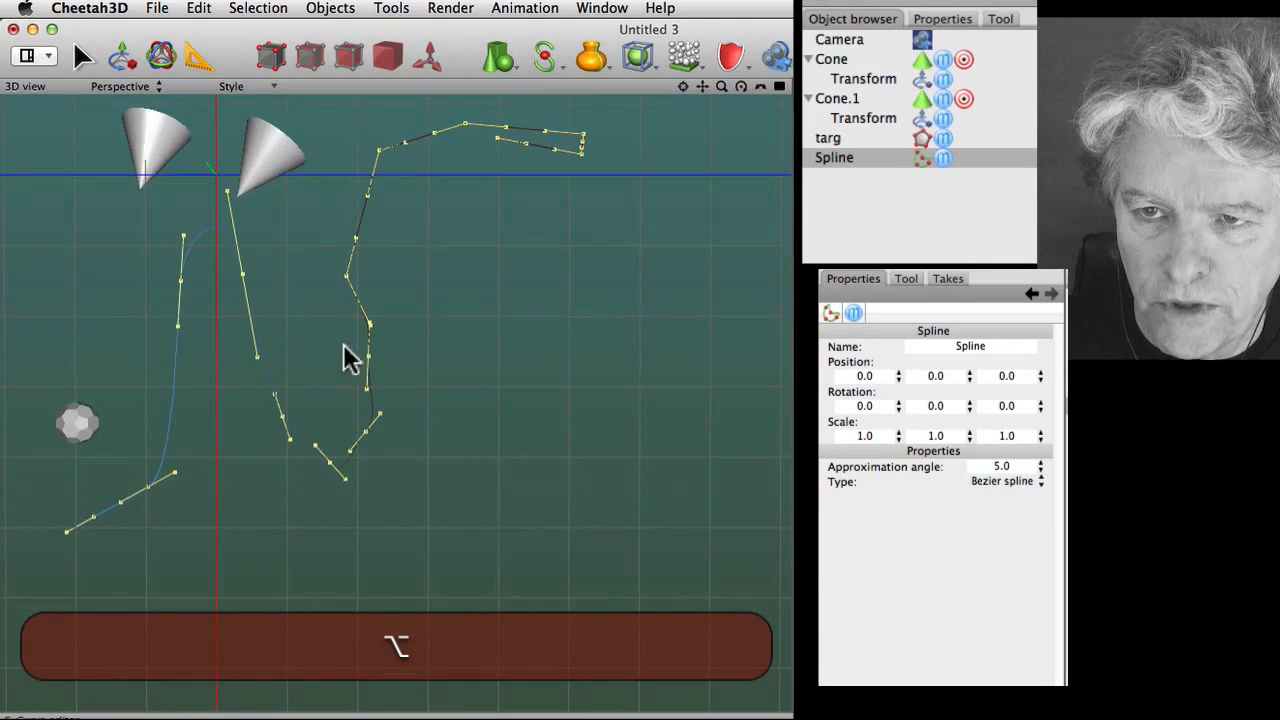
click(494, 205)
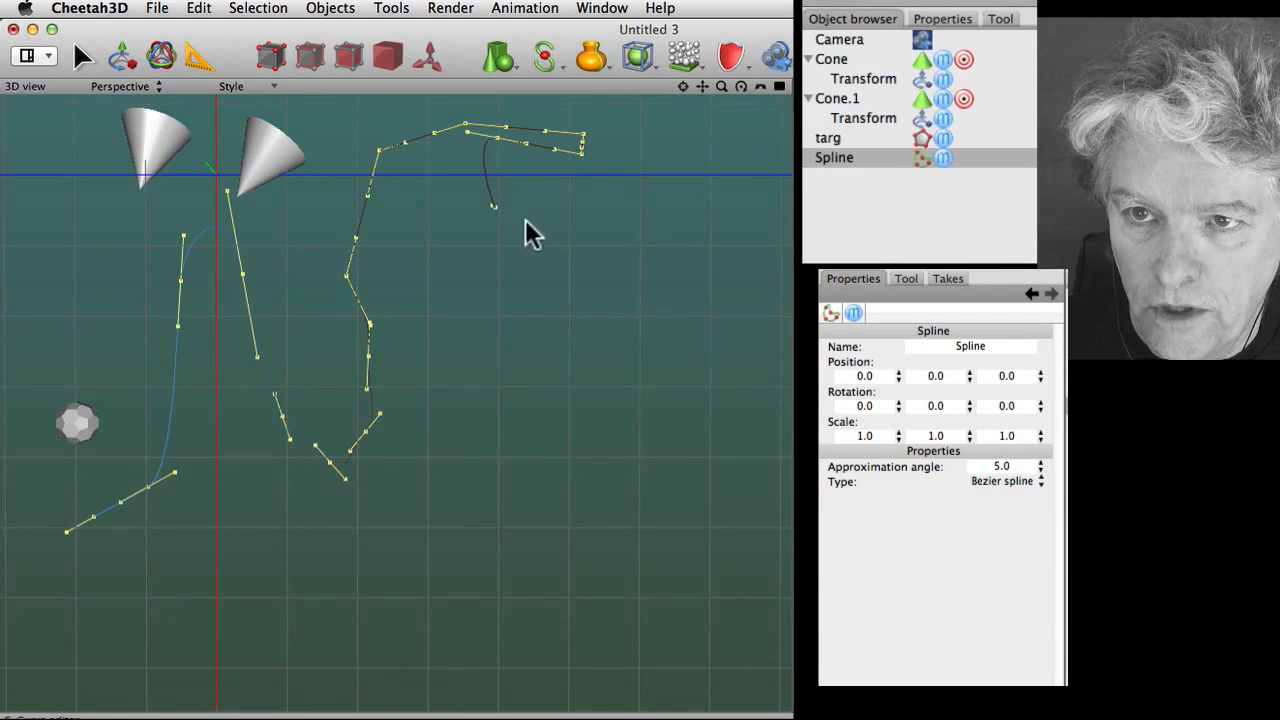
click(542, 224)
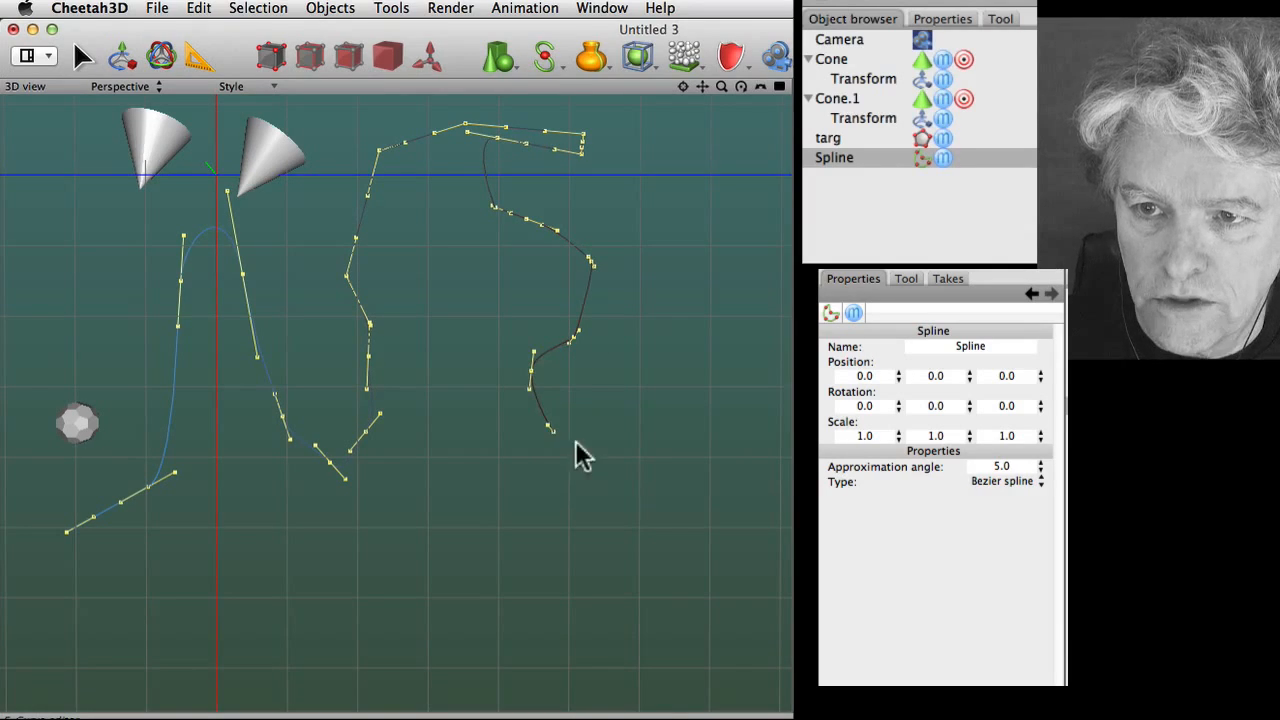
Add an arched series of spline points above the ground from a side view and check the path in 3D
alt+drag(597, 571, 410, 400)
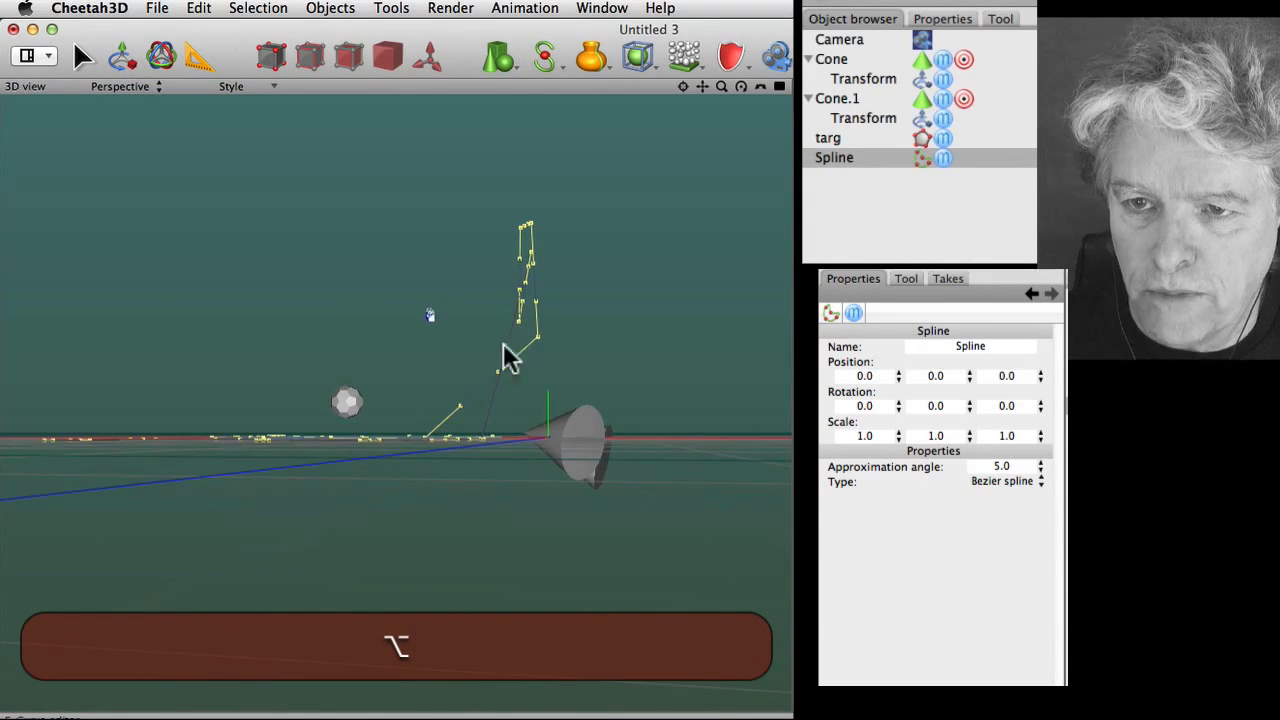
click(321, 278)
click(296, 215)
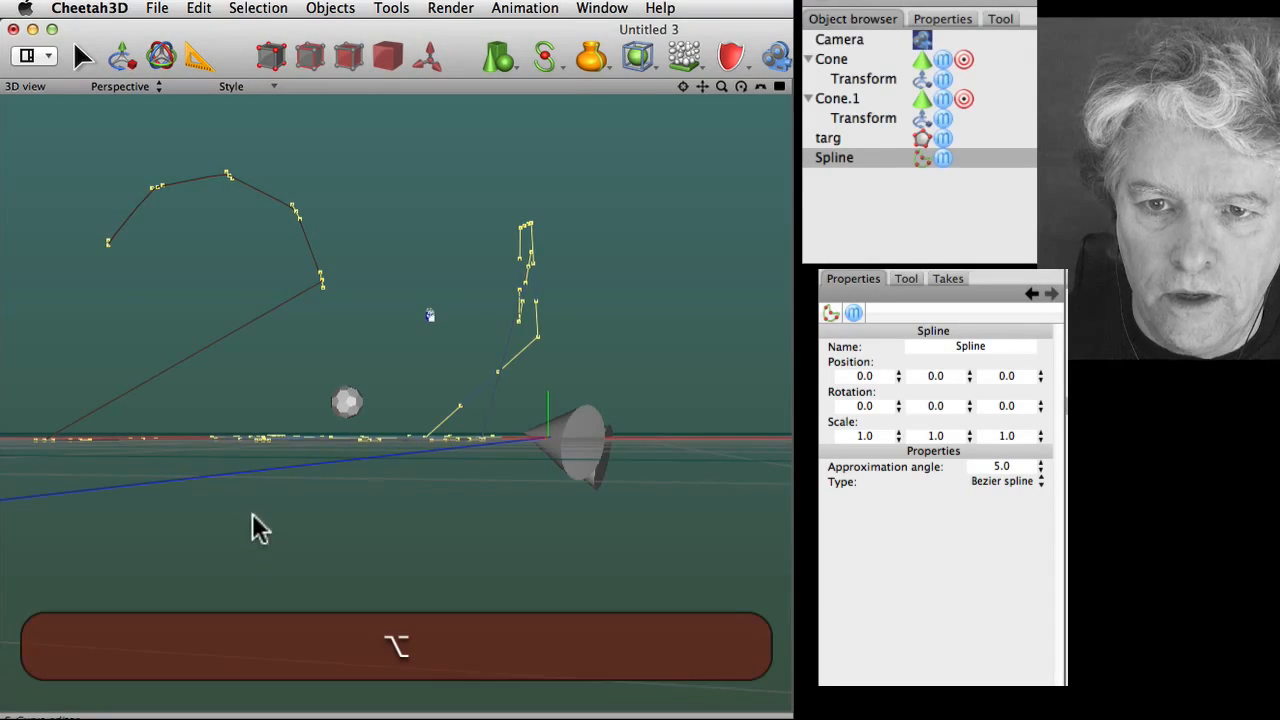
alt+drag(251, 523, 388, 455)
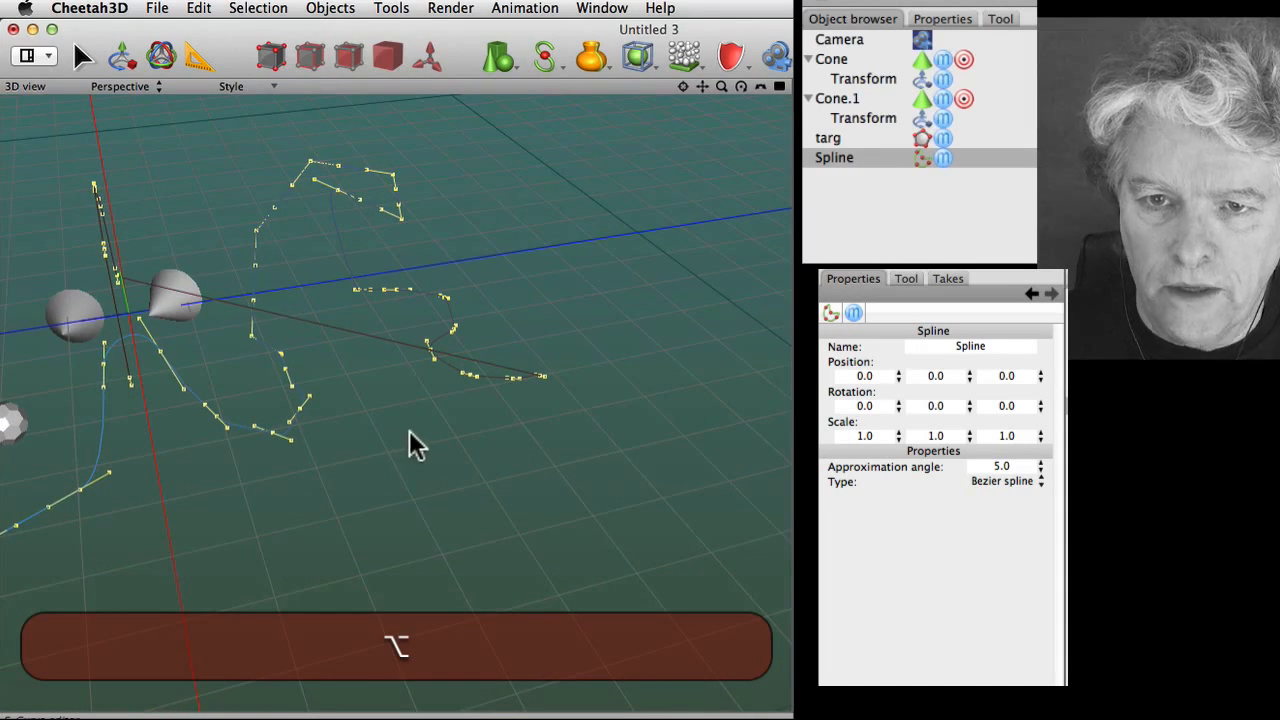
Undo the added spline points back to the part drawn on the ground plane
key(super+z)
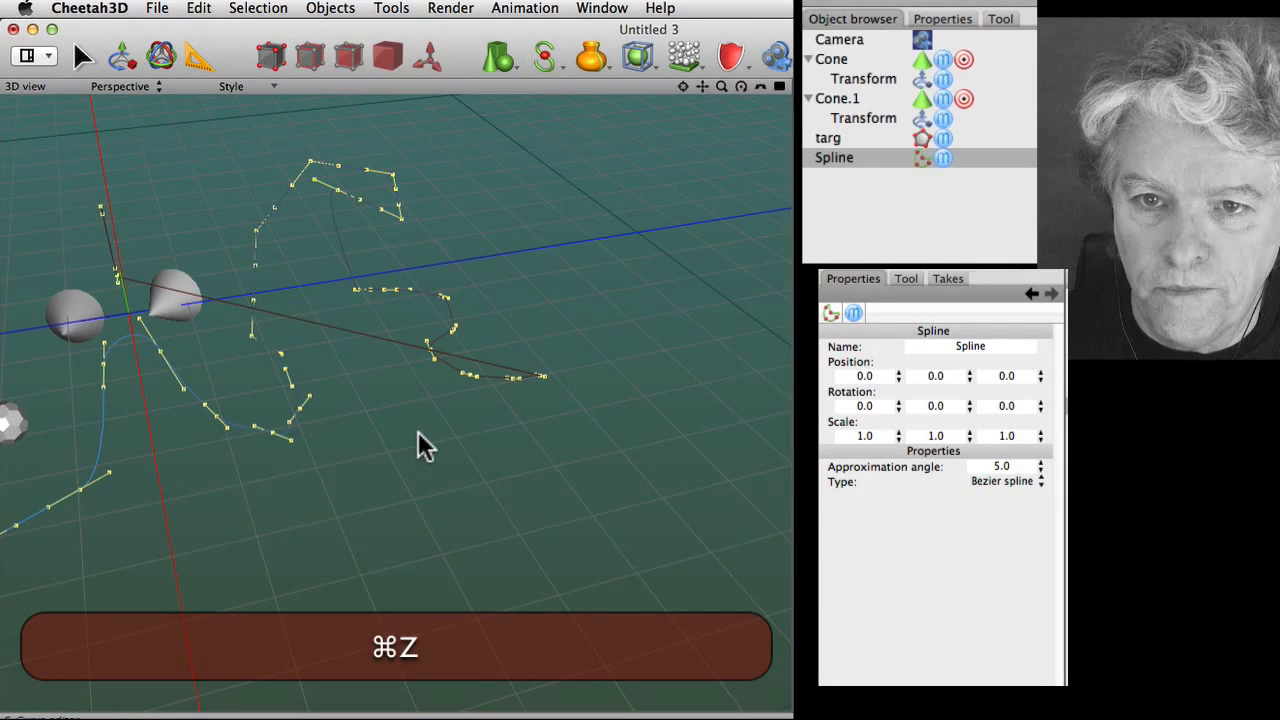
key(super+z)
key(super+z)
key(super+z)
key(super+z)
key(super+z)
key(super+z)
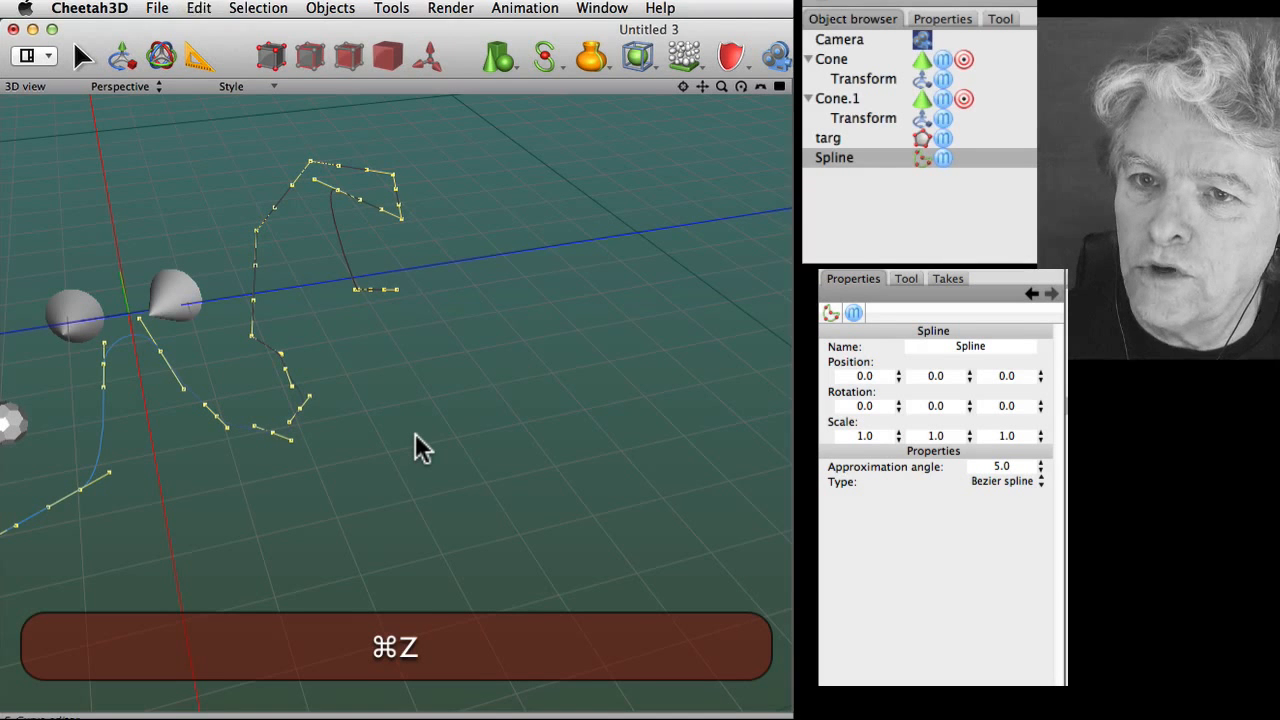
key(super+z)
key(super+z)
key(super+z)
key(super+z)
key(super+z)
key(super+z)
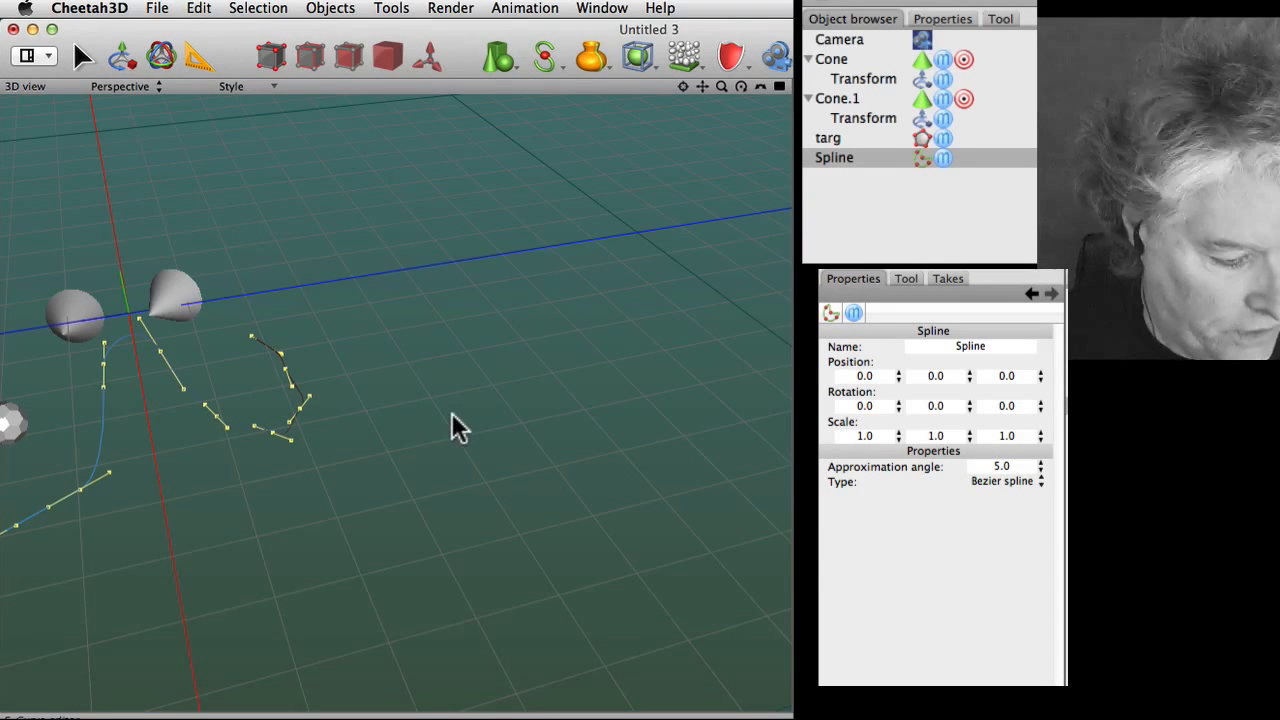
Rename the spline as trk1
key(alt)
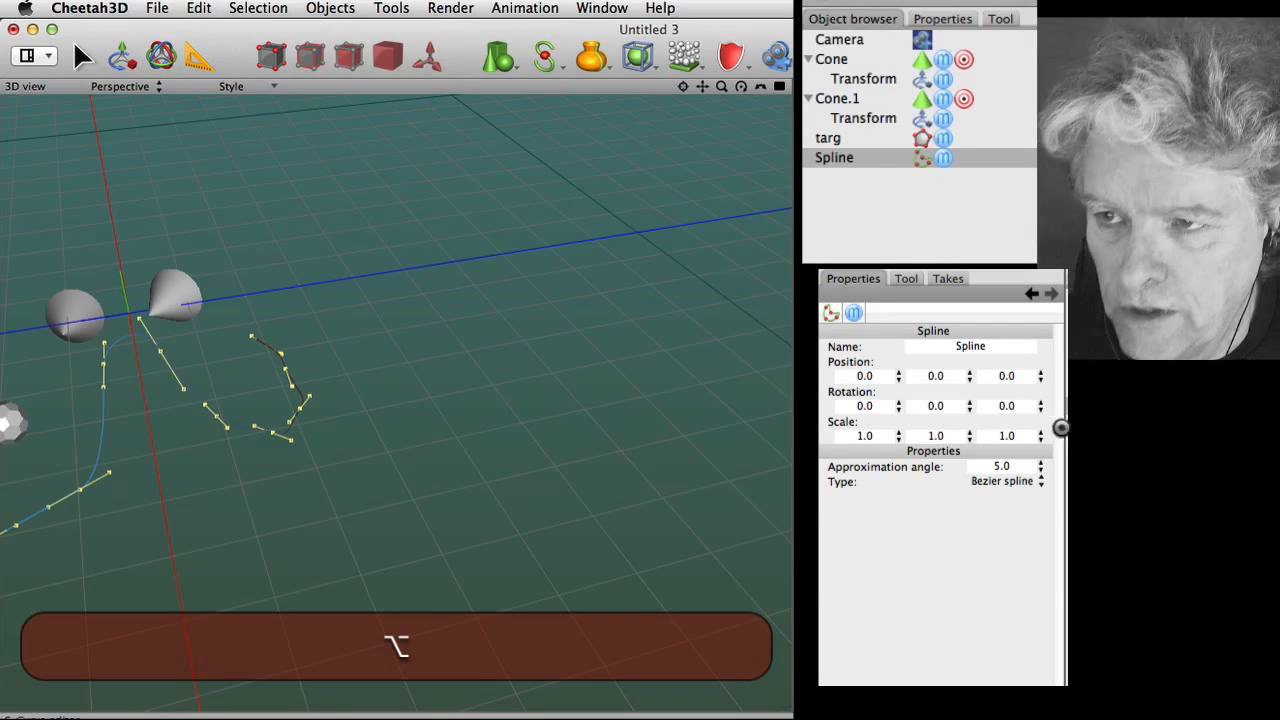
double_click(846, 160)
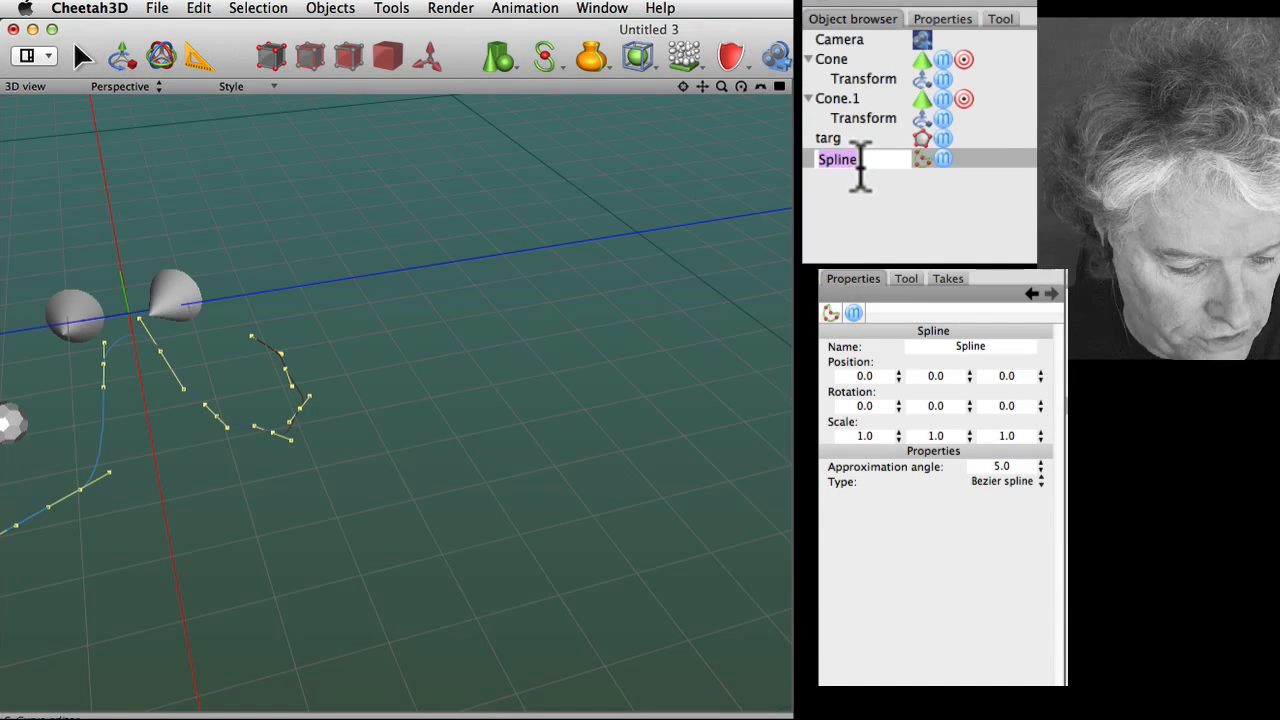
text(trk)
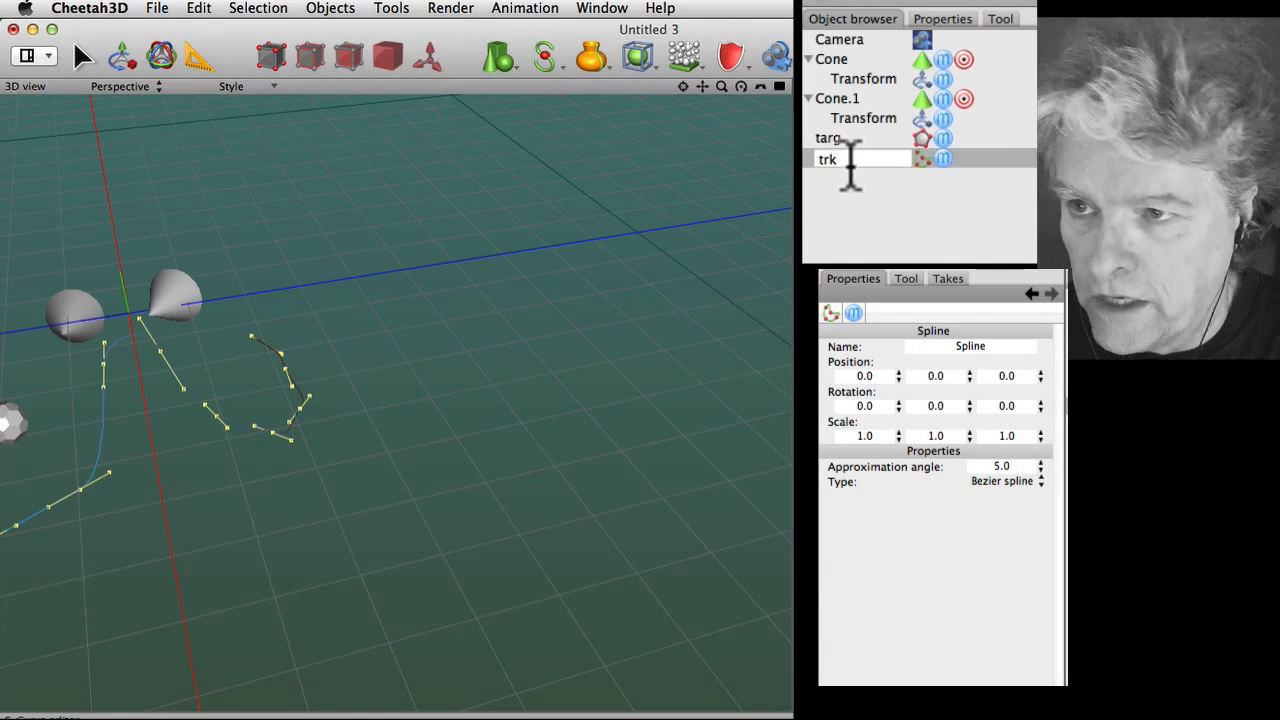
text(1)
key(Return)
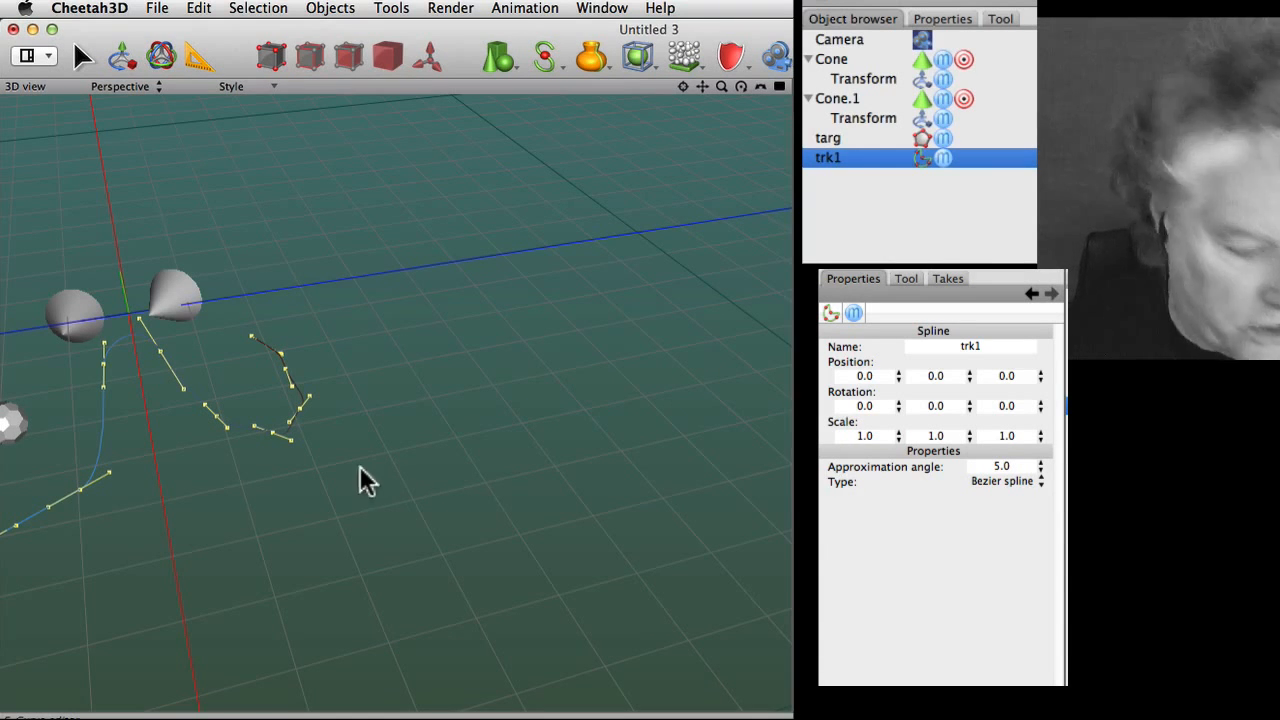
Add a Spline tracking tag to targ and assign the trk1 spline as its path
ctrl+alt+drag(300, 470, 470, 510)
alt+super+drag(365, 527, 530, 500)
alt+super+drag(305, 586, 350, 525)
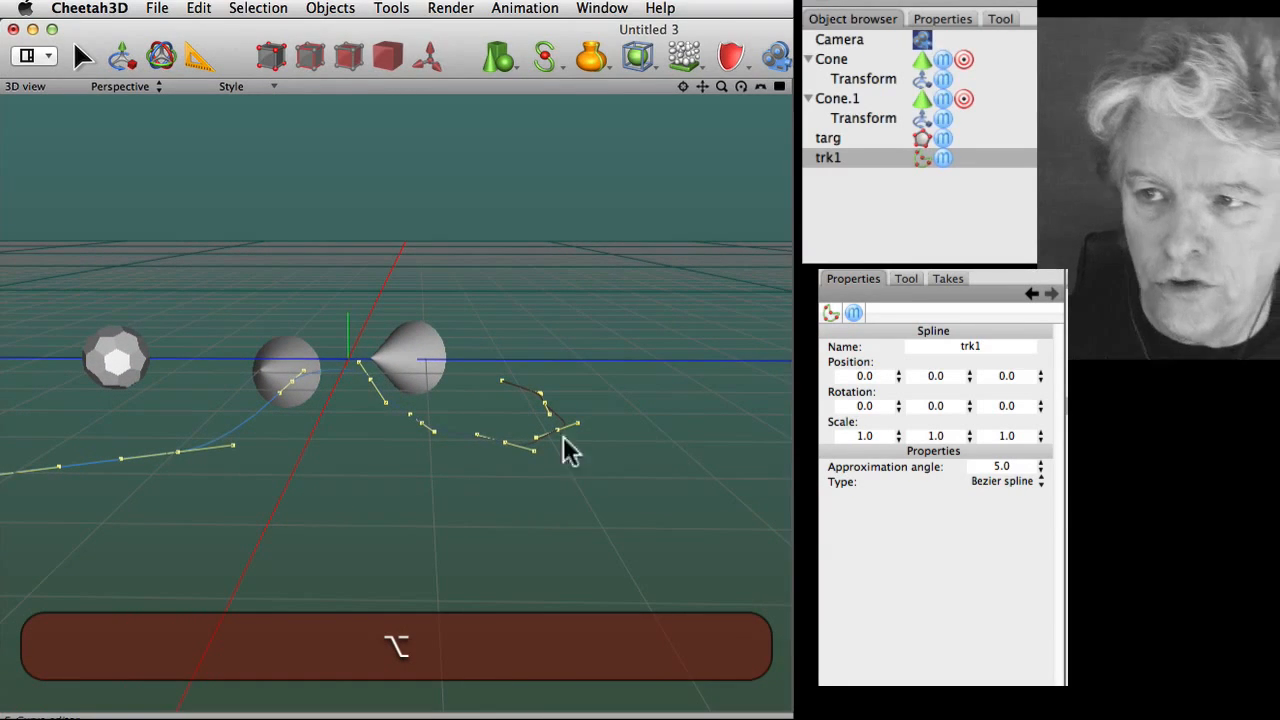
click(826, 138)
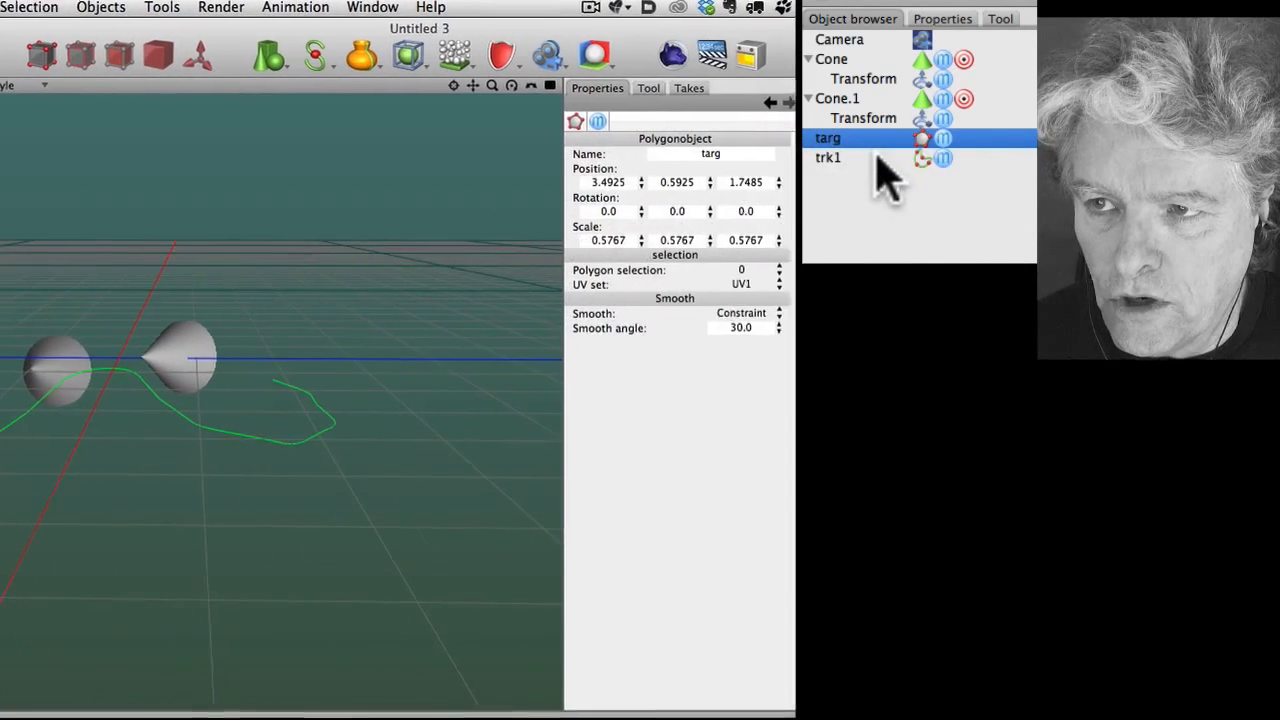
click(588, 58)
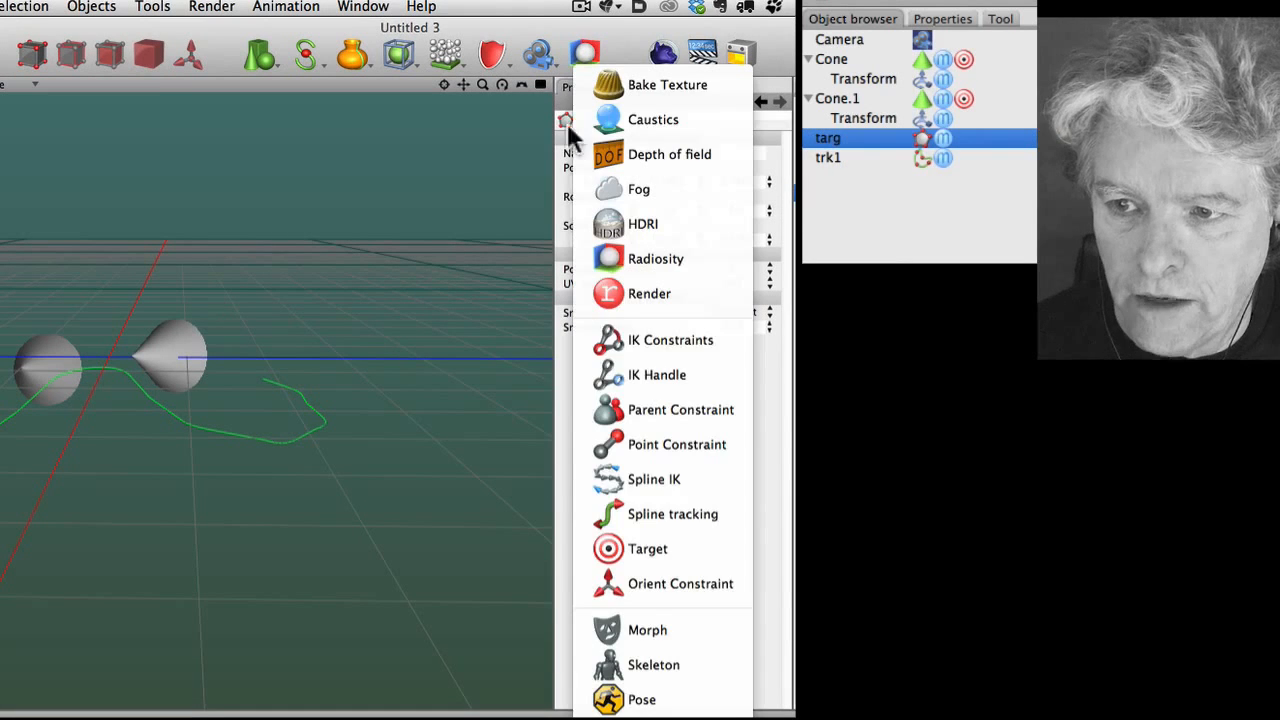
click(643, 513)
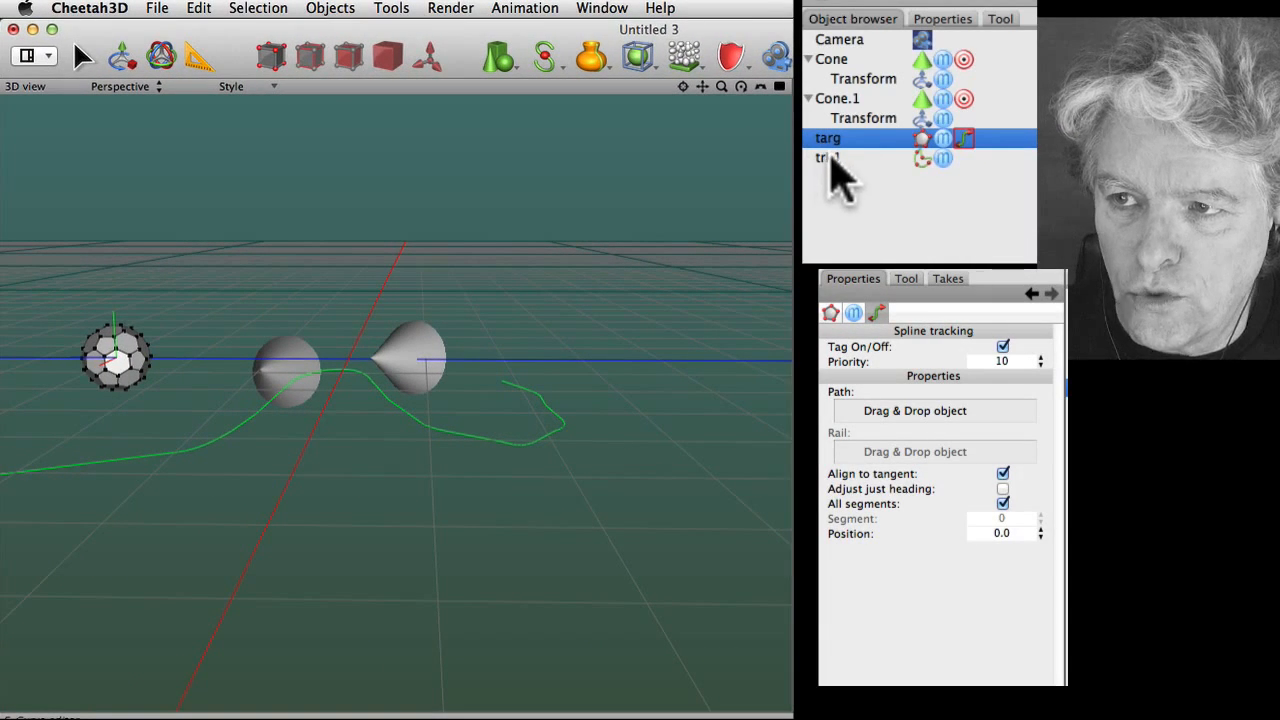
drag(830, 160, 1006, 397)
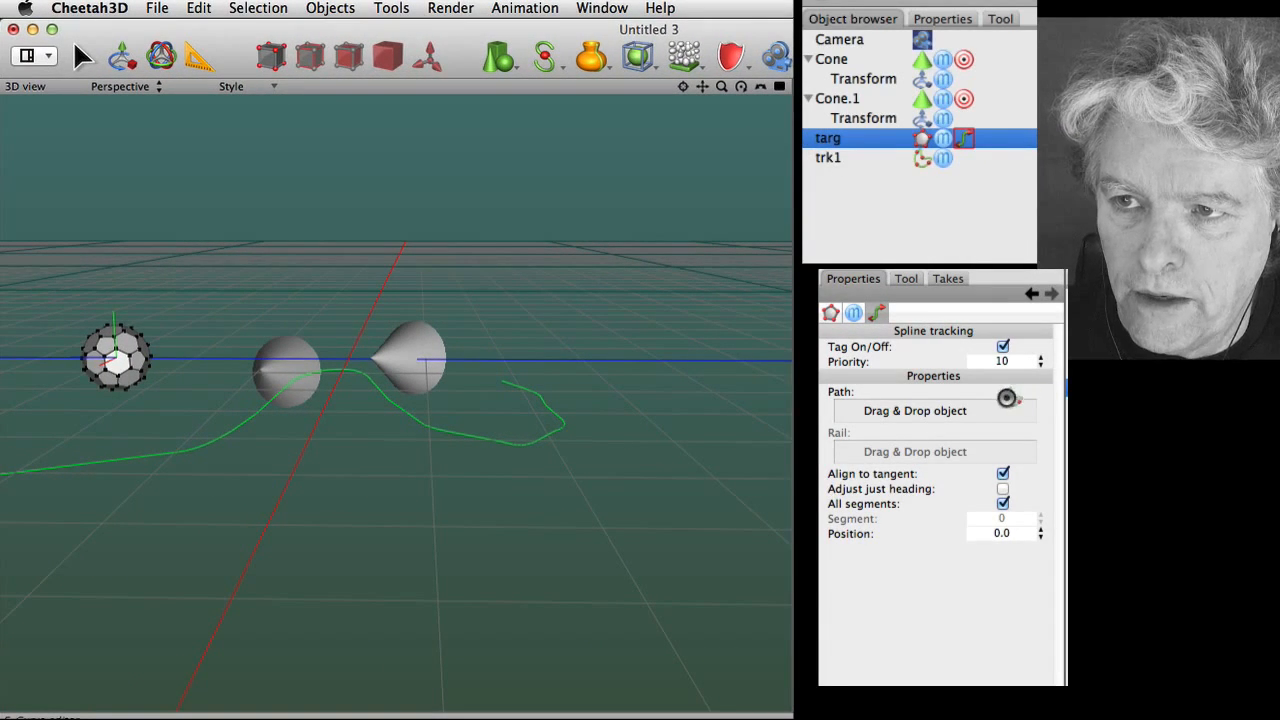
drag(870, 410, 872, 411)
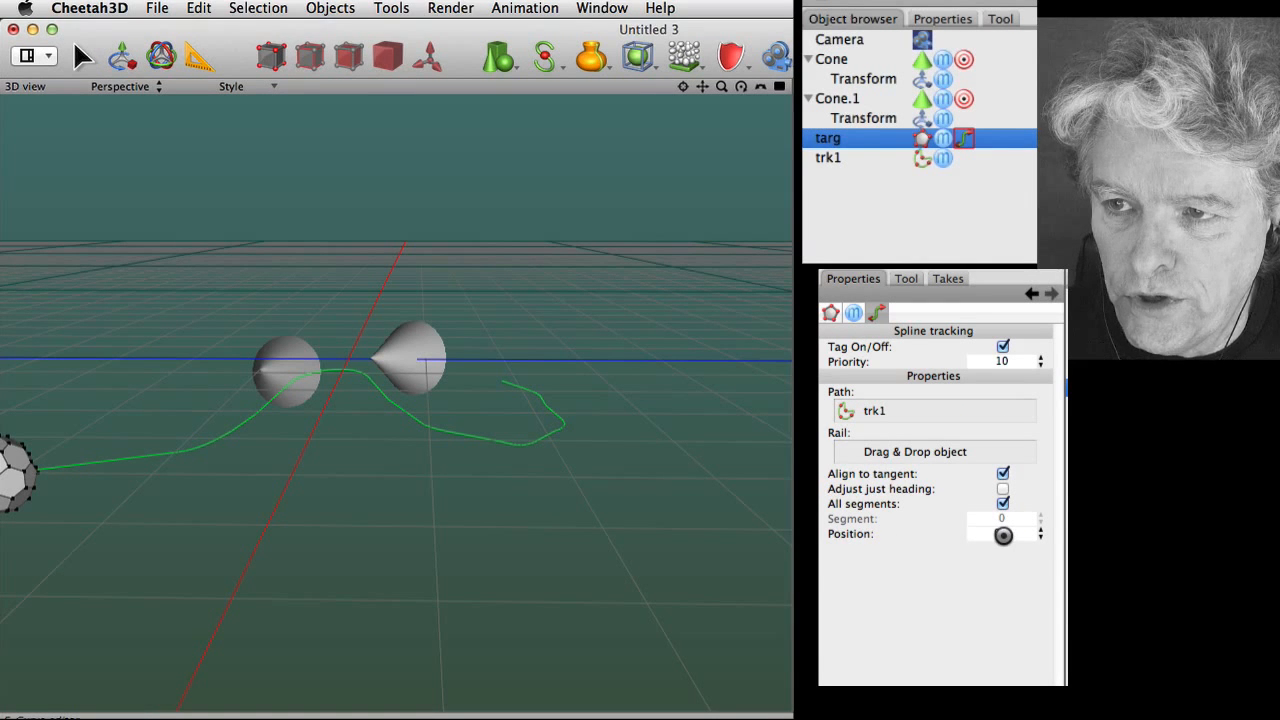
Switch to object mode and set targ's Spline tracking position along the path to 0.3
ctrl+alt+drag(389, 429, 486, 424)
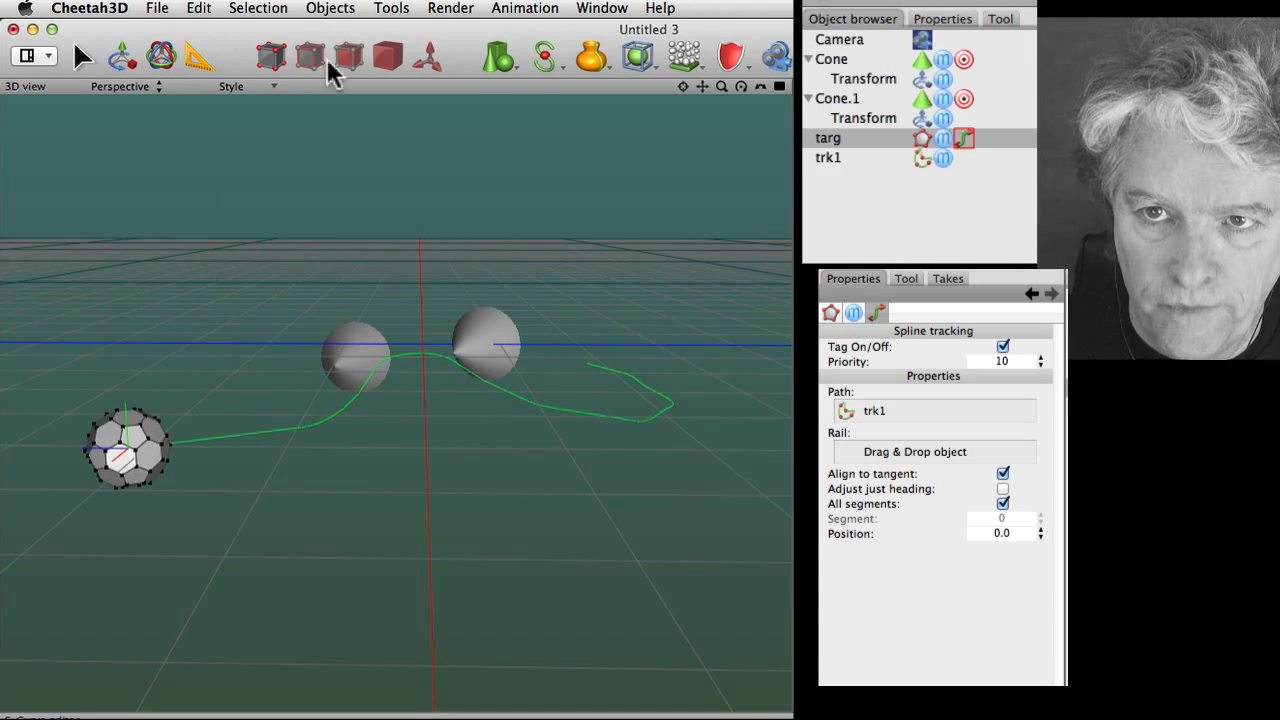
click(388, 56)
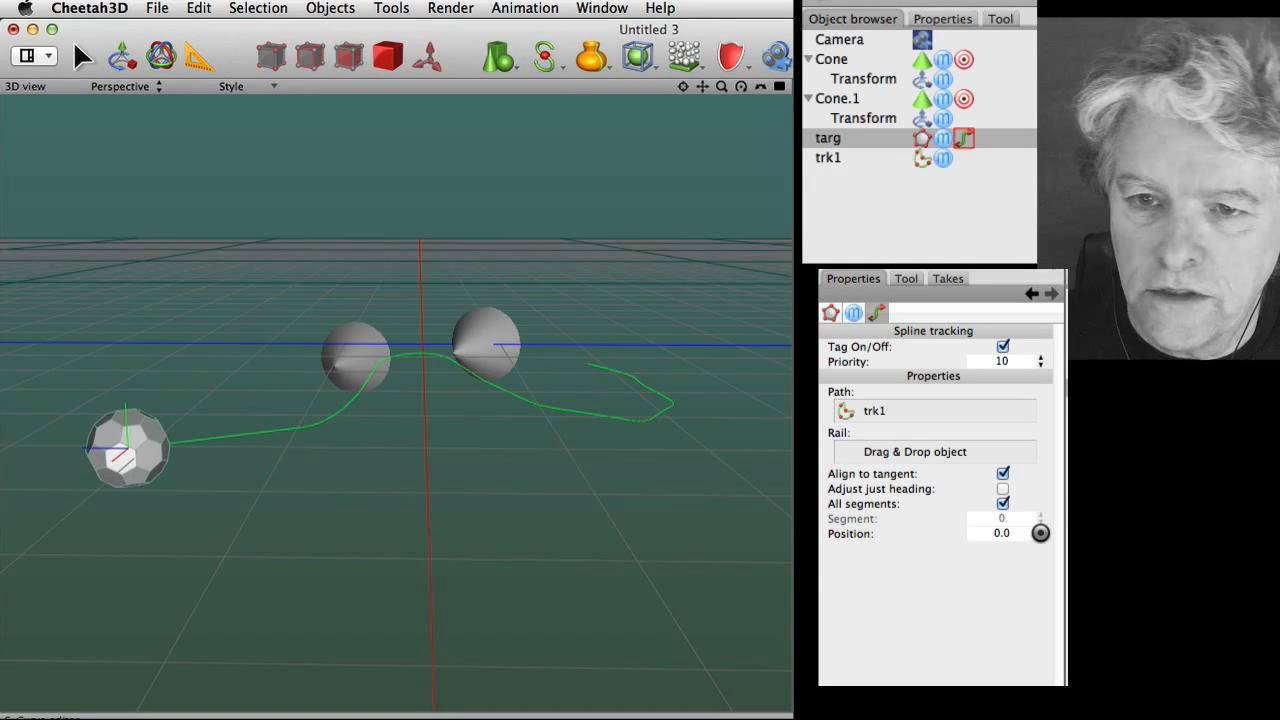
drag(1040, 533, 920, 506)
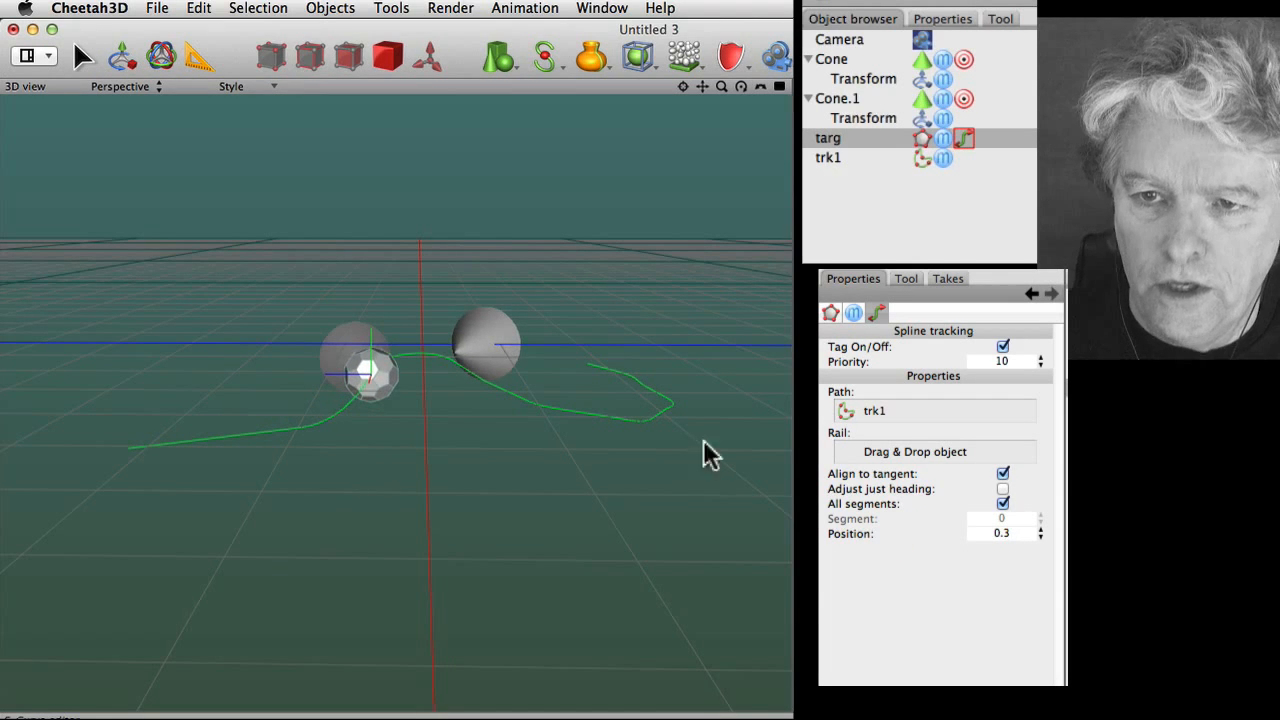
Advance targ's Spline tracking position along the trk1 path to 0.62
alt+drag(577, 489, 699, 368)
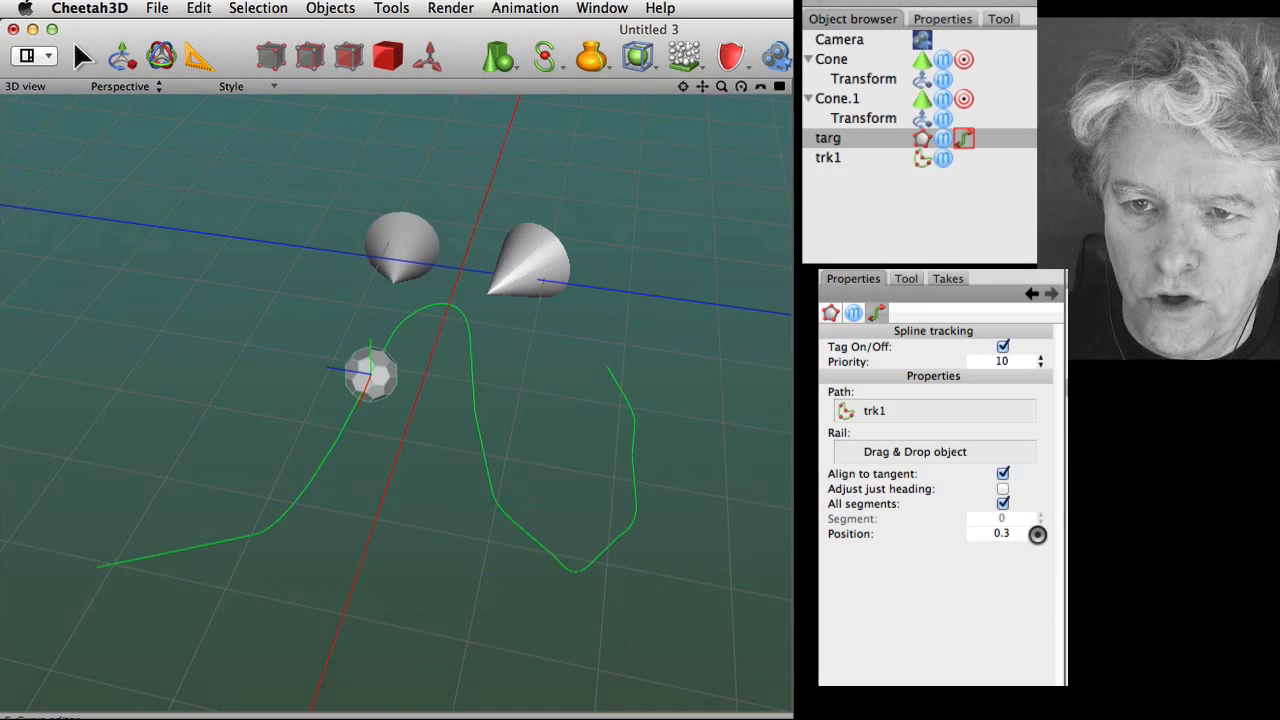
drag(1038, 537, 1049, 518)
drag(1049, 510, 1023, 509)
Switch trk1 to point mode and raise its end point well above the ground plane
alt+drag(691, 552, 629, 418)
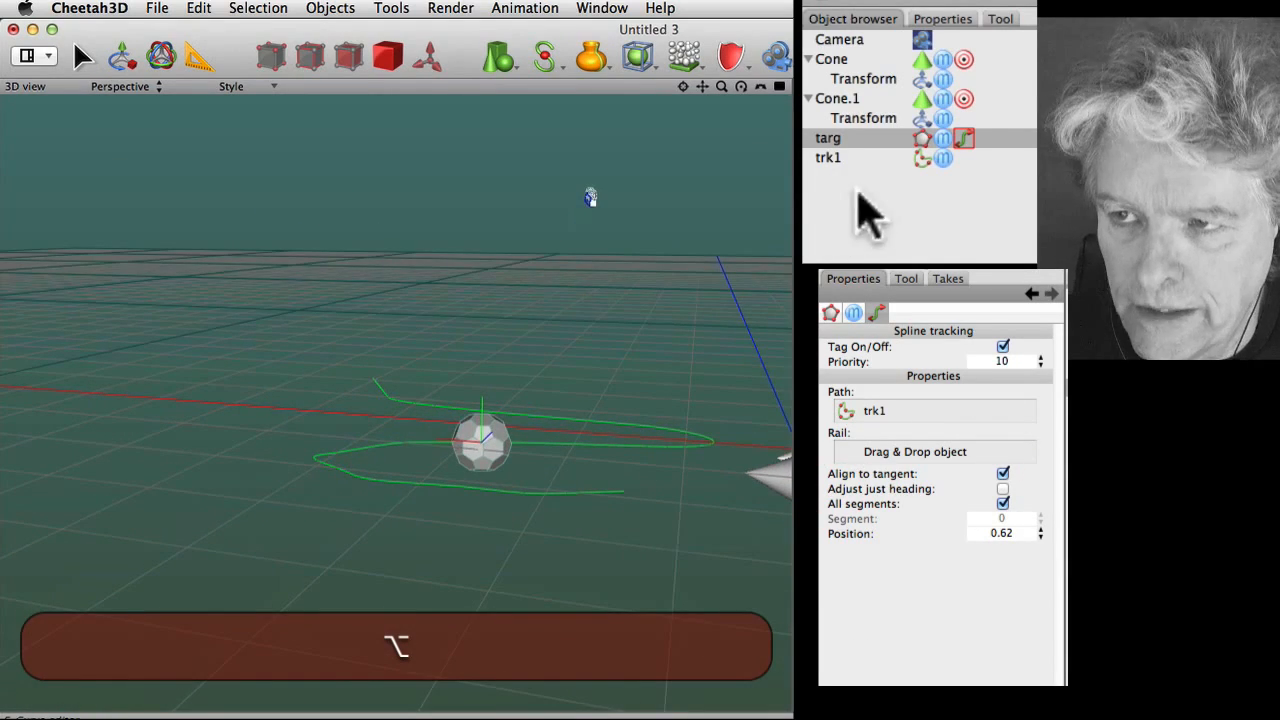
click(925, 158)
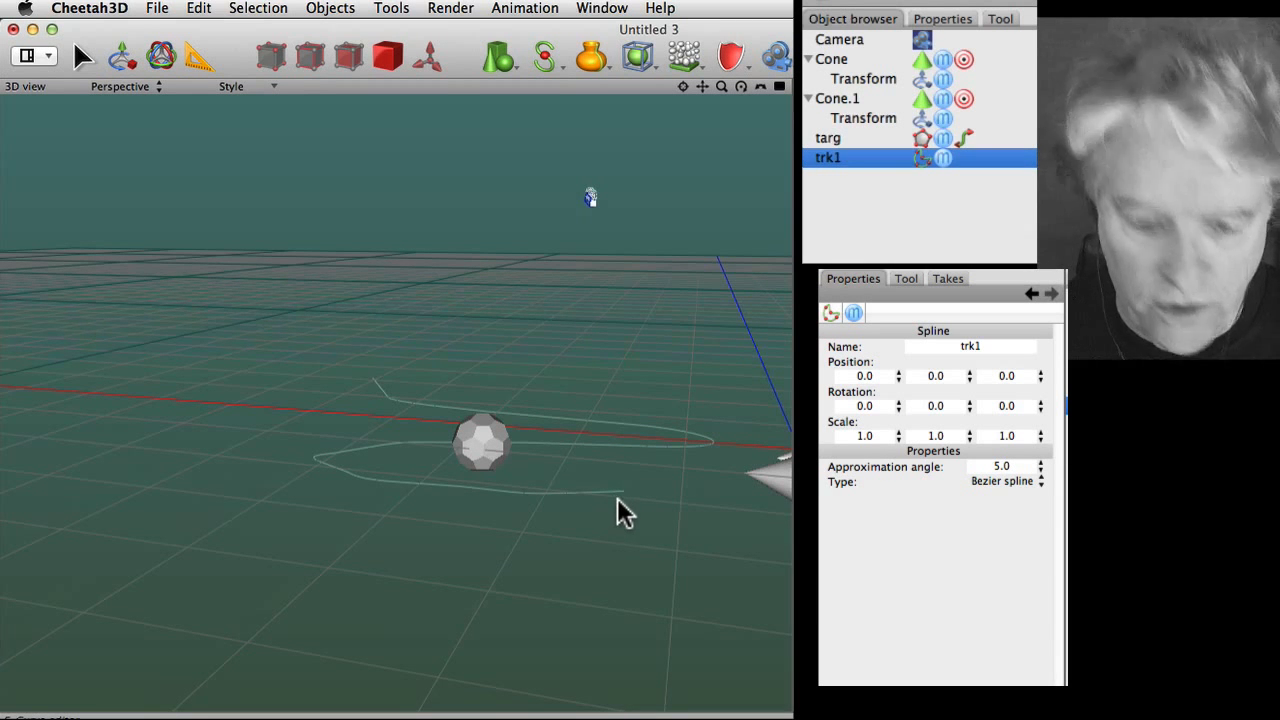
key(m)
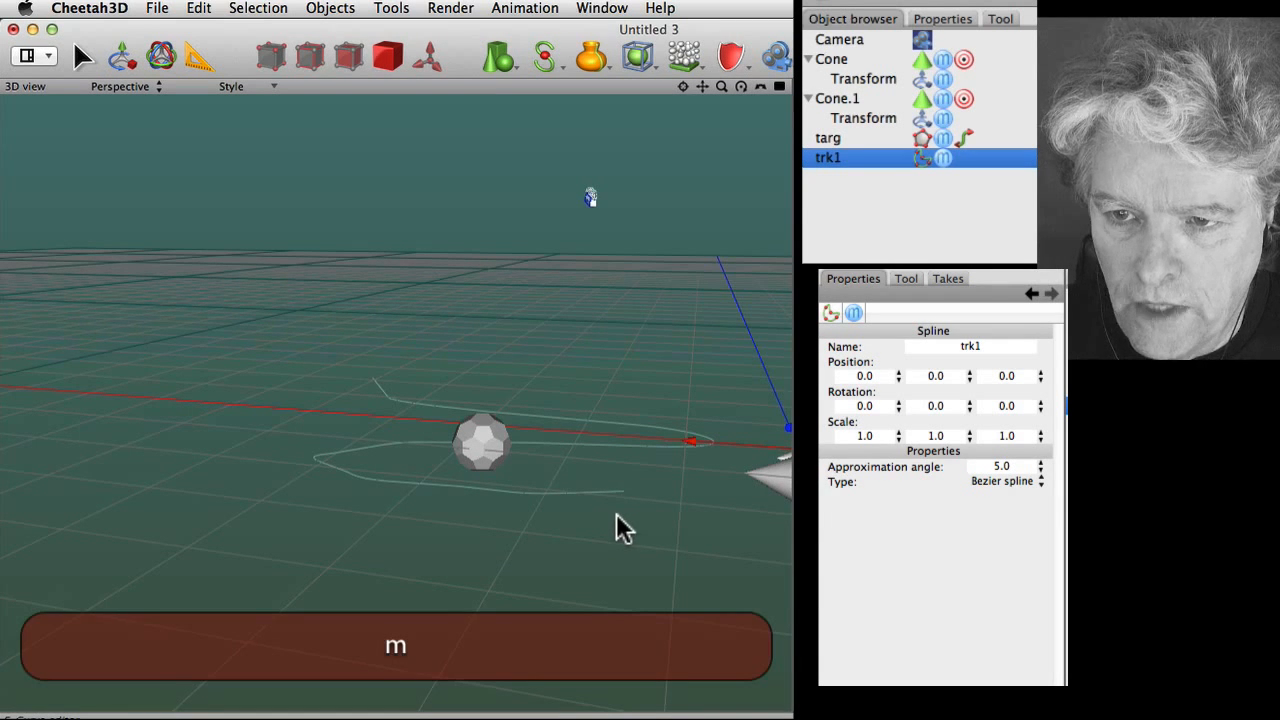
click(274, 60)
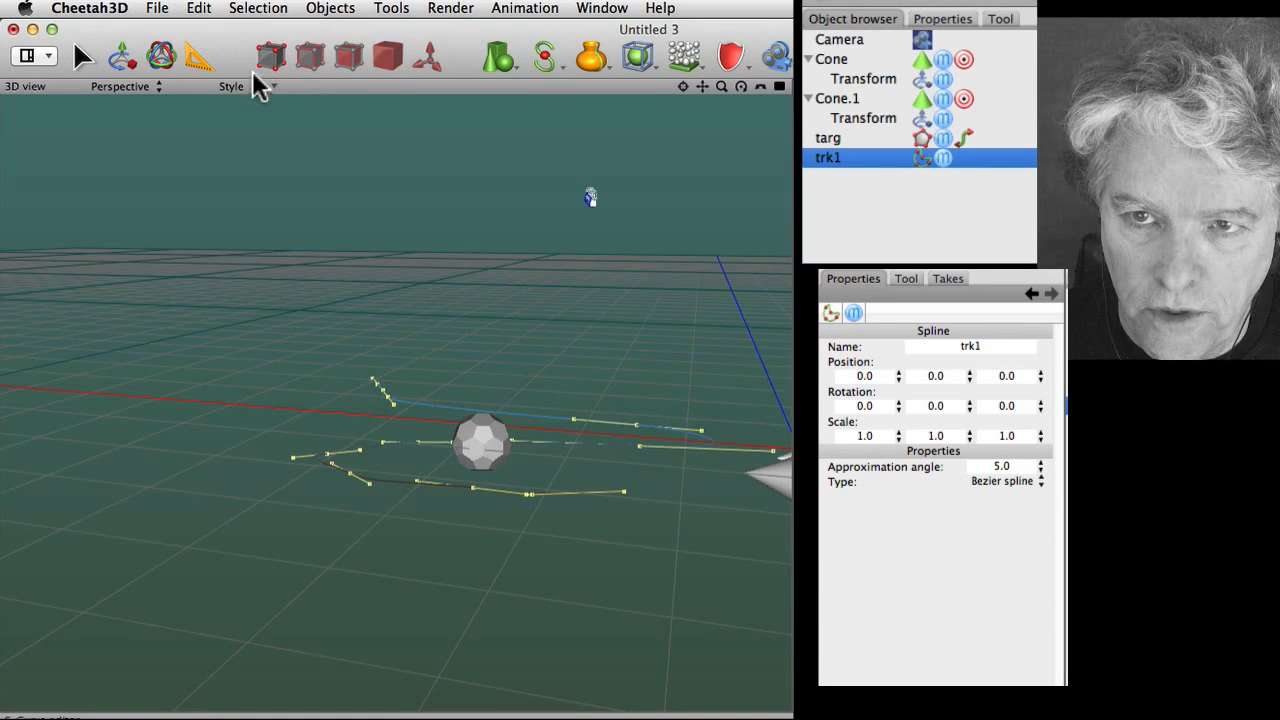
click(620, 491)
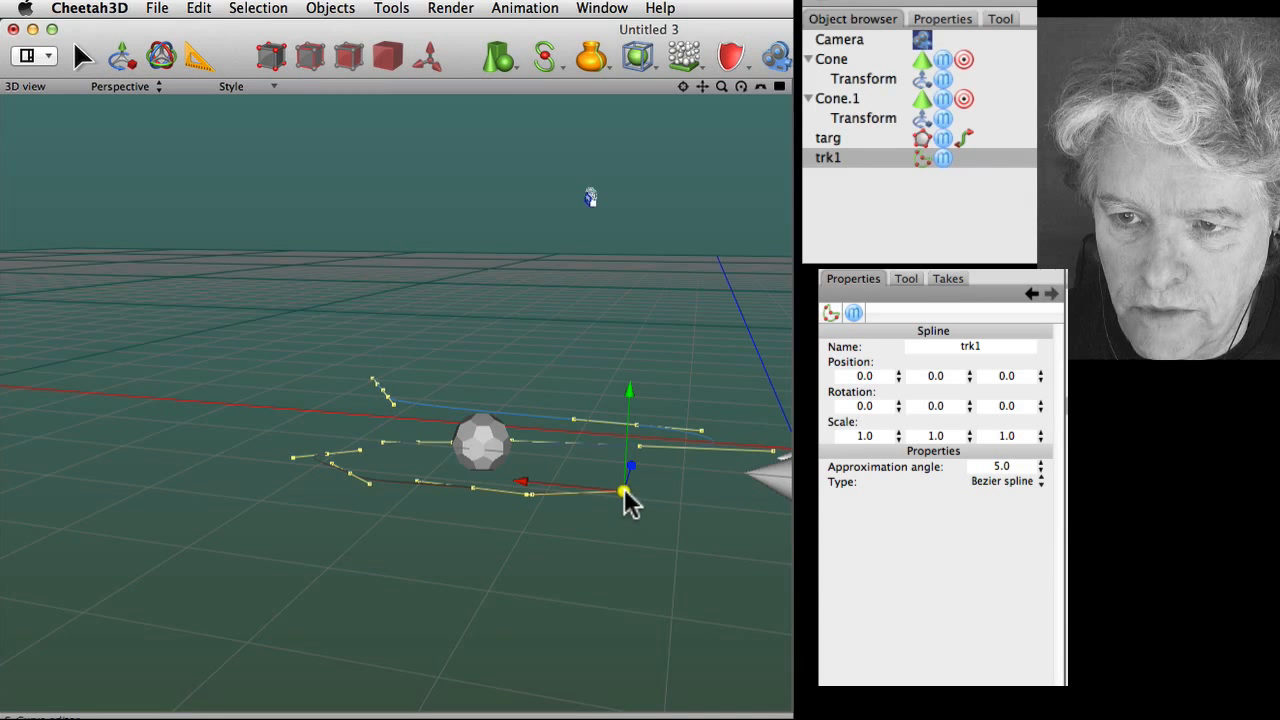
drag(624, 488, 711, 232)
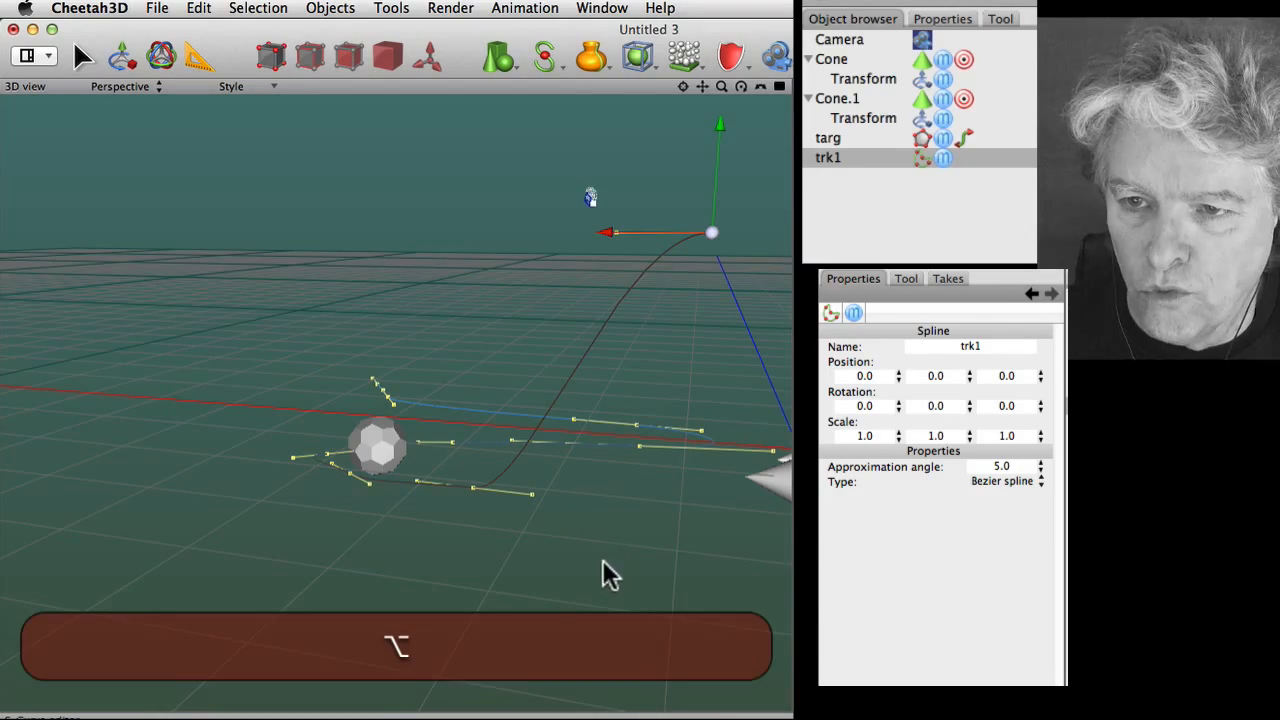
mouse_move(606, 571)
alt+mouse_down()
mouse_move(586, 628)
mouse_move(676, 628)
mouse_move(725, 552)
mouse_move(611, 558)
mouse_move(598, 547)
alt+mouse_up()
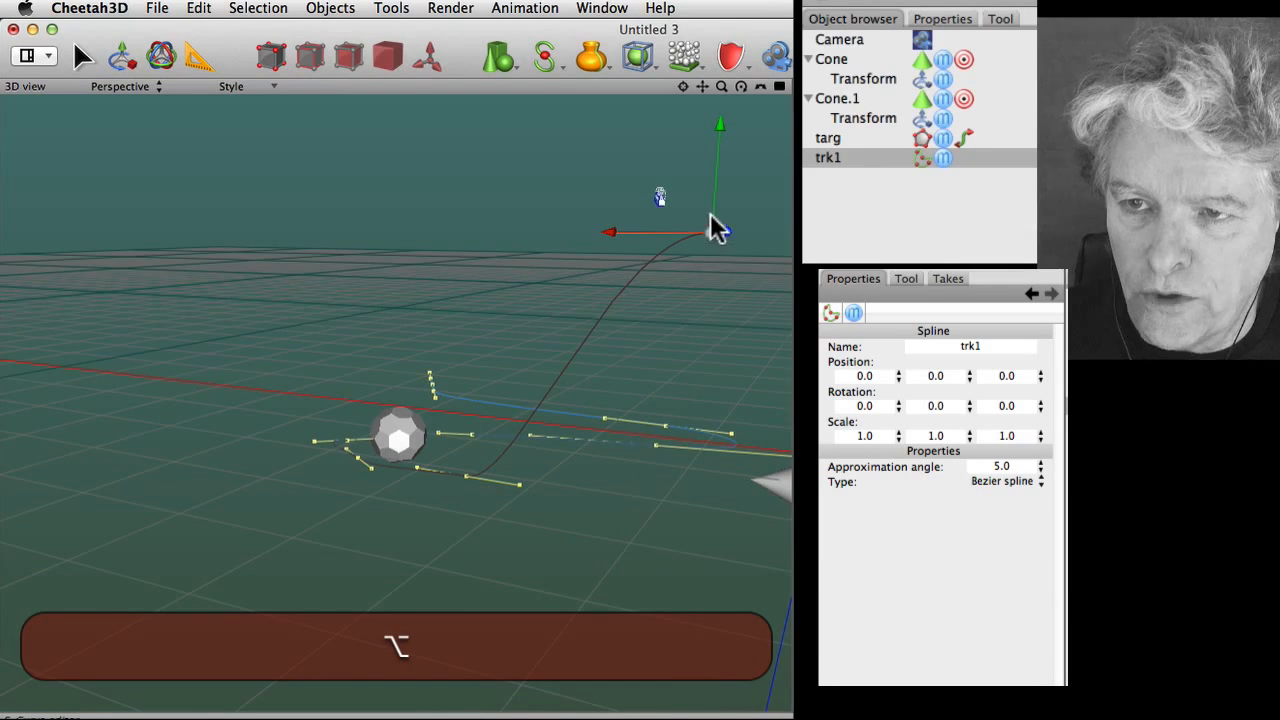
drag(718, 245, 725, 286)
Select the two trk1 spline points next to the raised end point and move them together
alt+drag(630, 497, 648, 622)
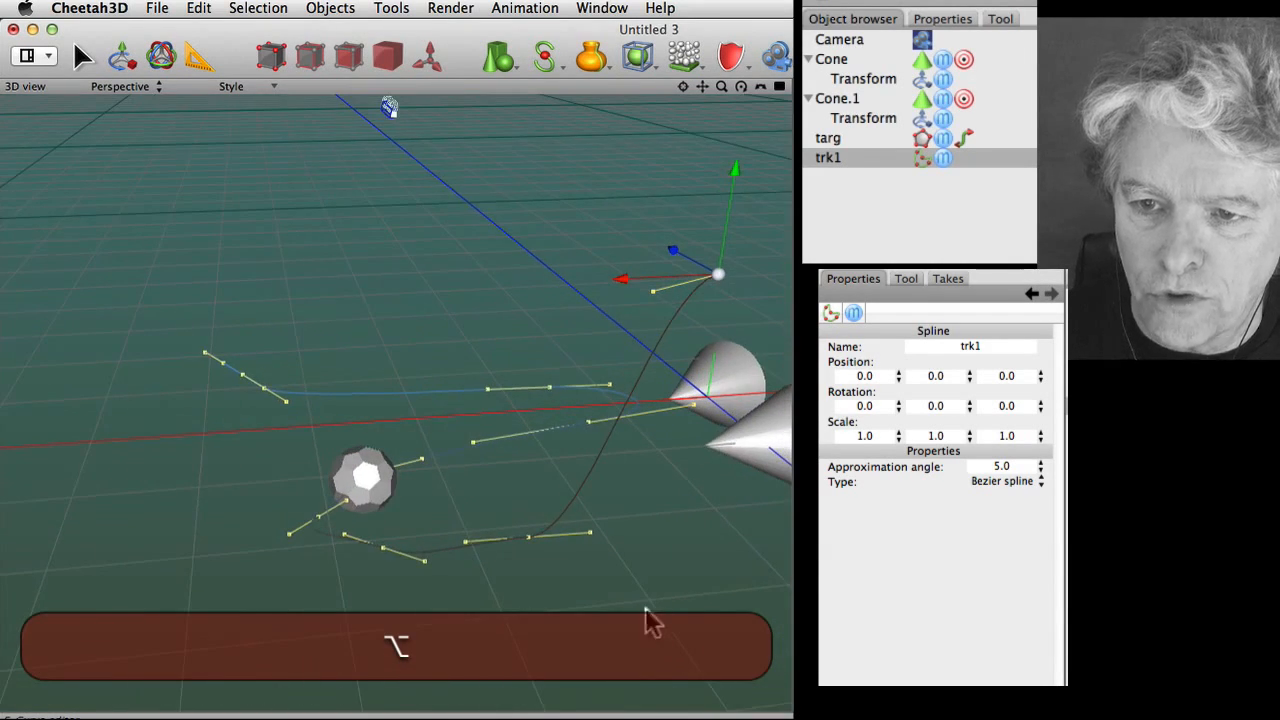
click(527, 538)
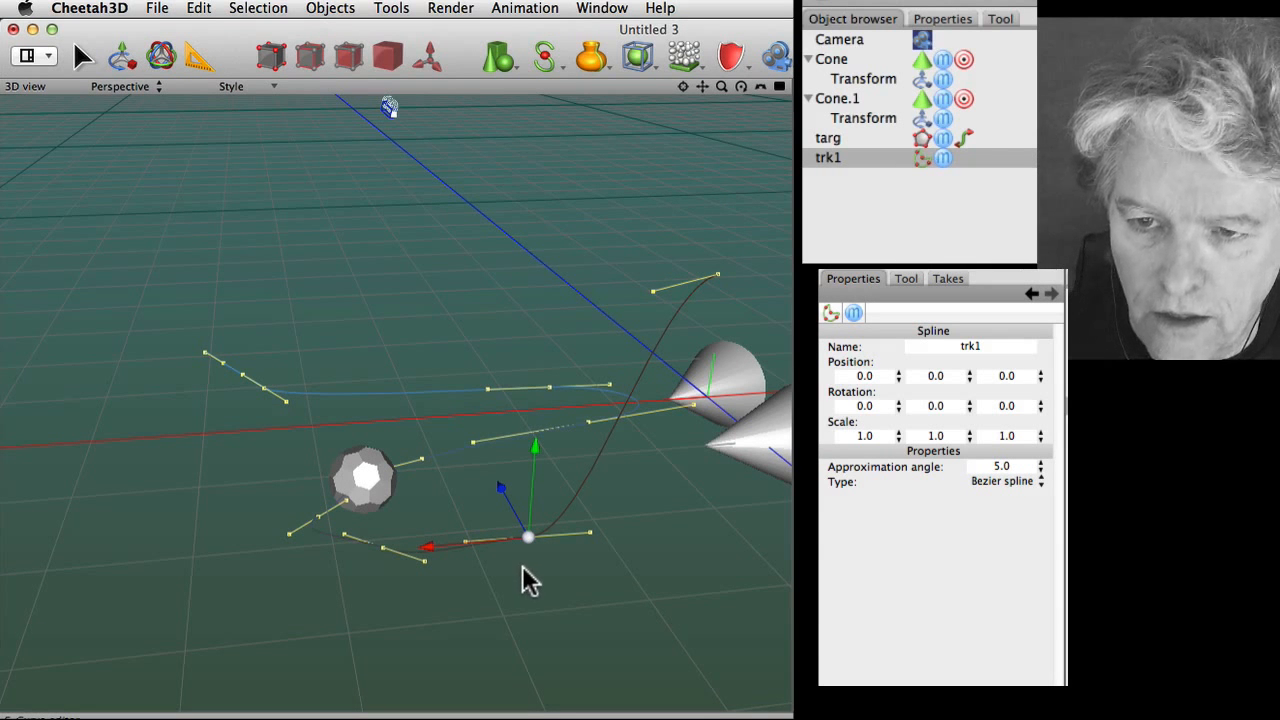
key(shift)
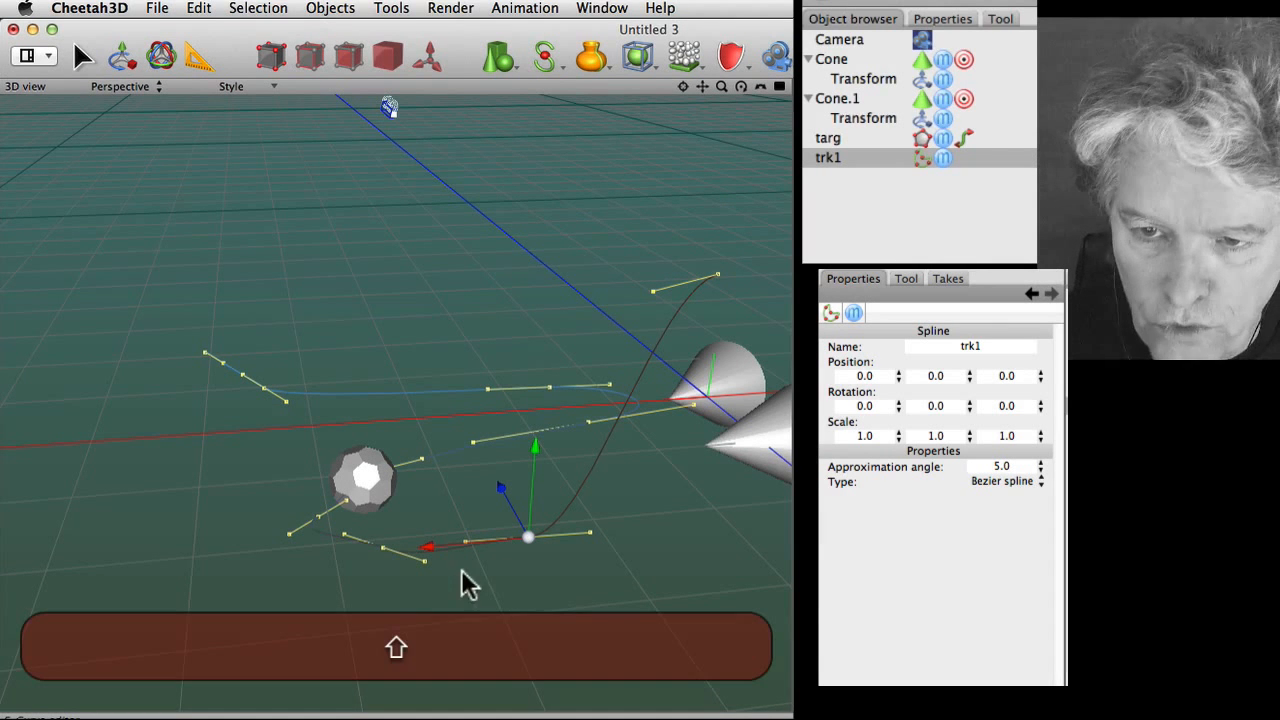
shift+click(381, 547)
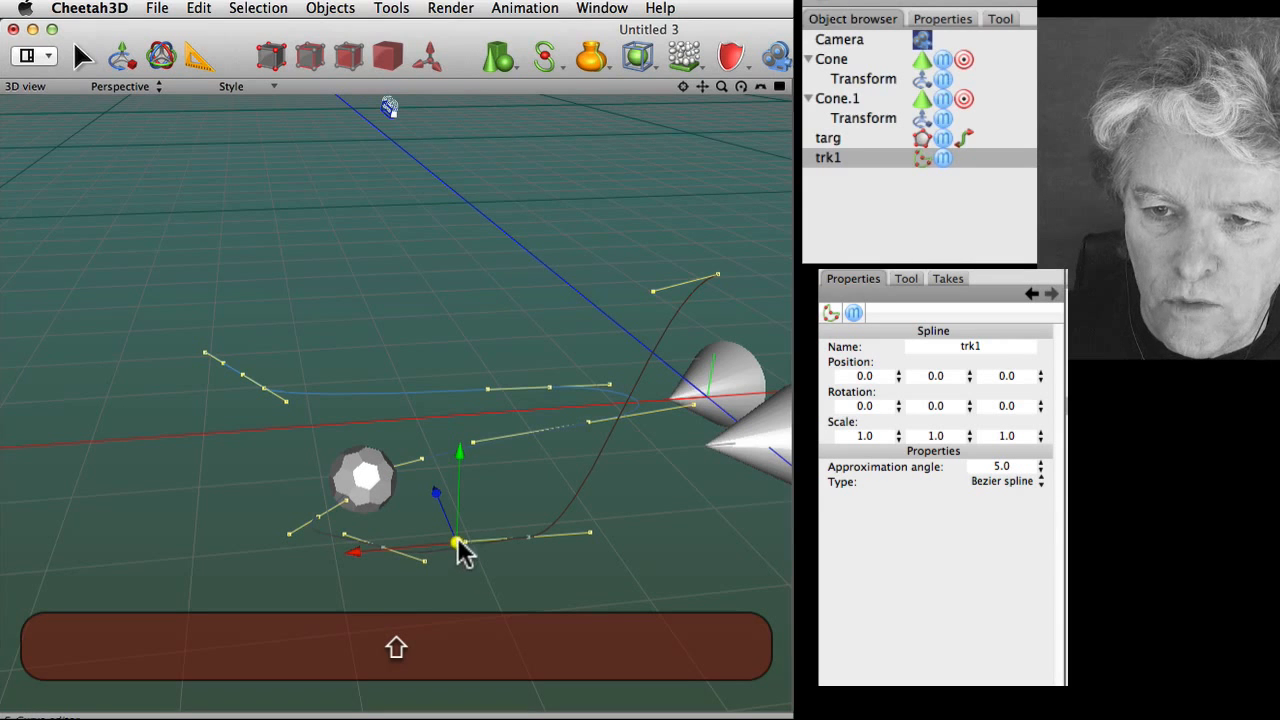
drag(456, 543, 490, 595)
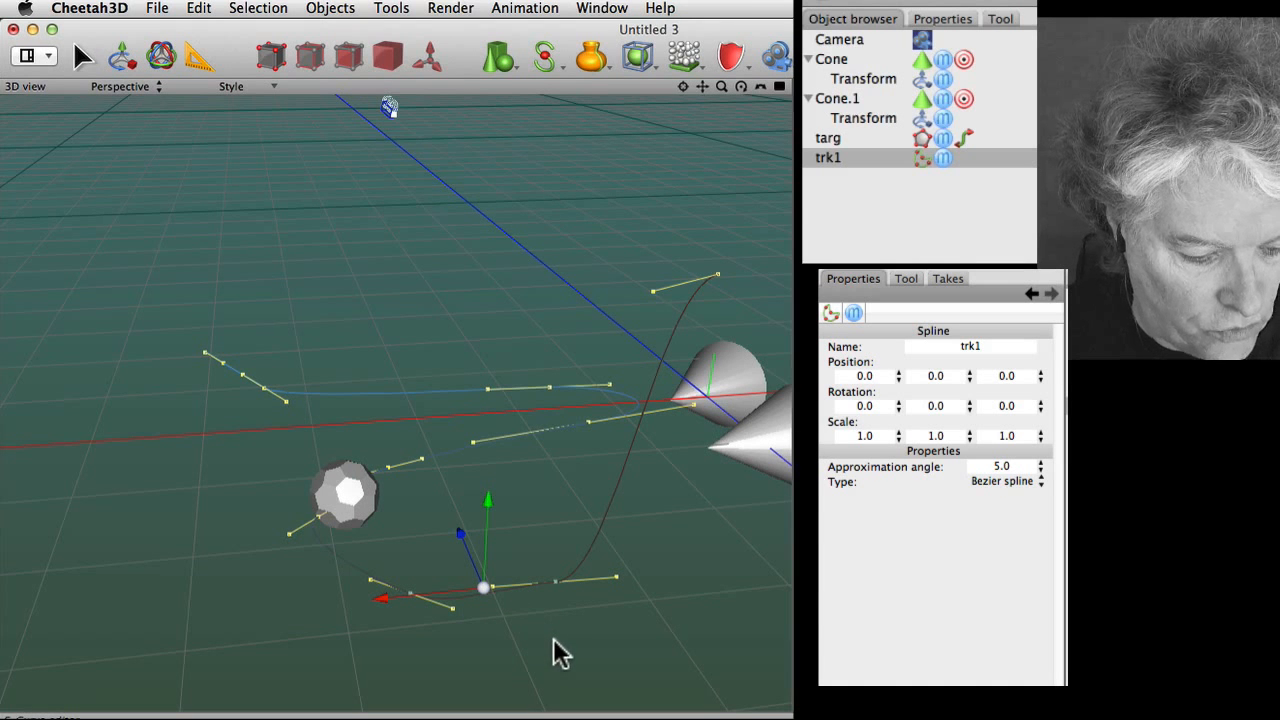
Rotate the two selected trk1 spline points to tilt and swing the curve below the raised end
key(z)
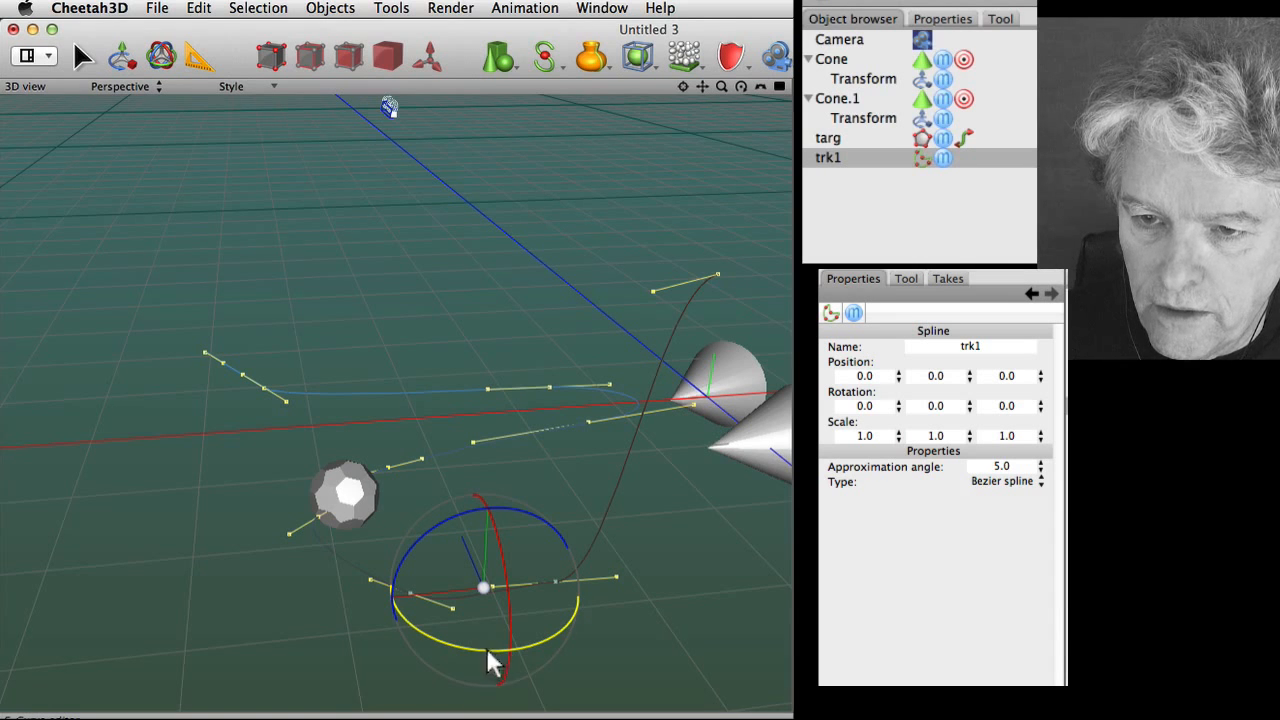
drag(488, 653, 580, 610)
drag(563, 527, 483, 537)
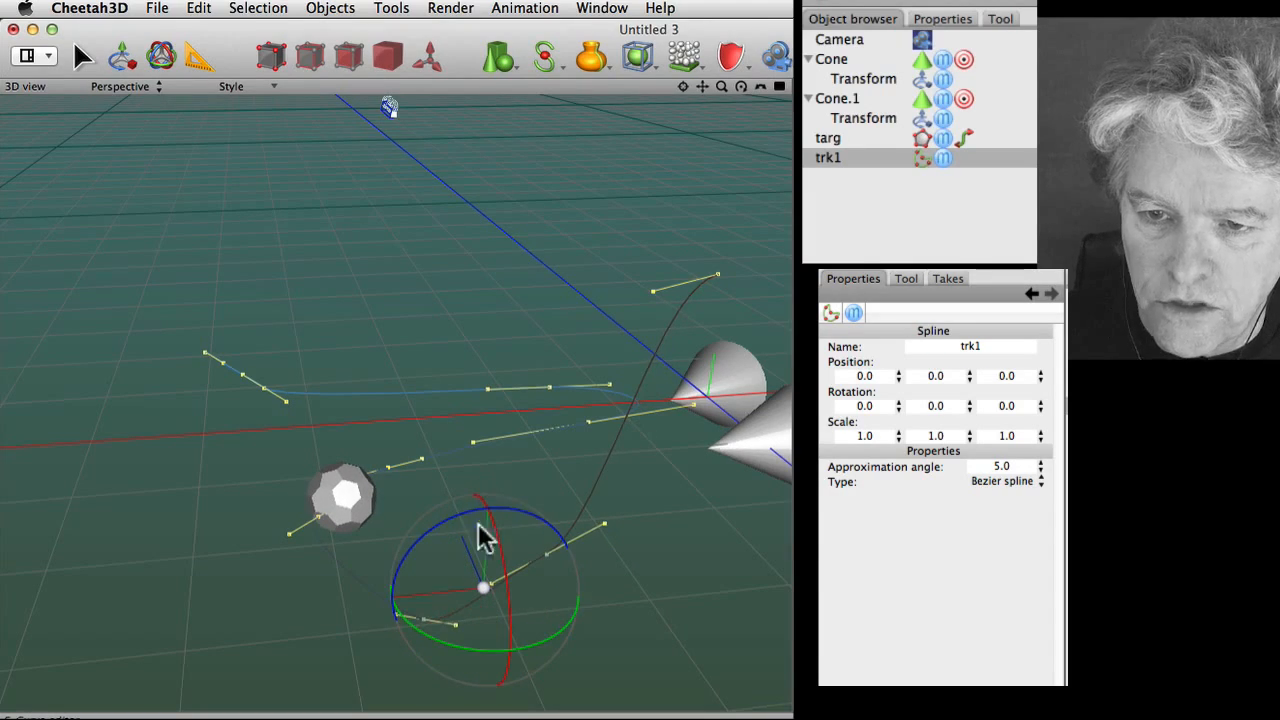
Select targ in polygon mode and advance its Spline tracking position to 0.96
alt+drag(343, 632, 466, 638)
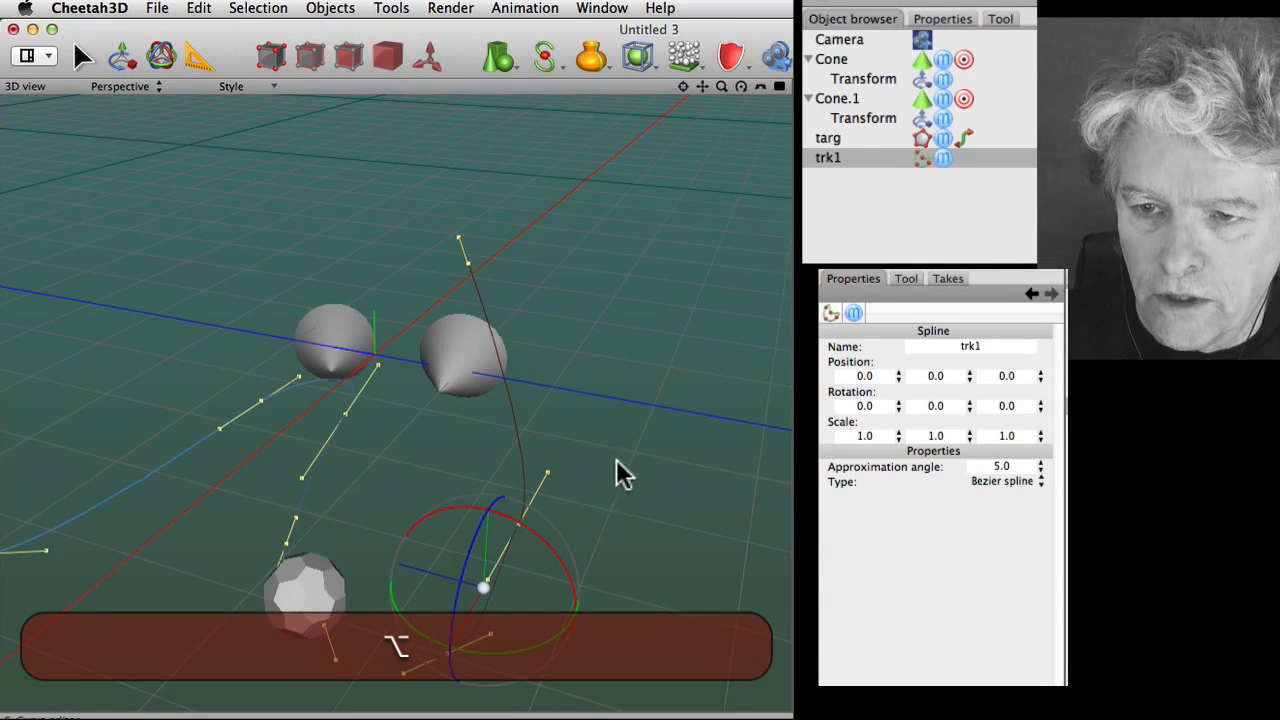
click(835, 140)
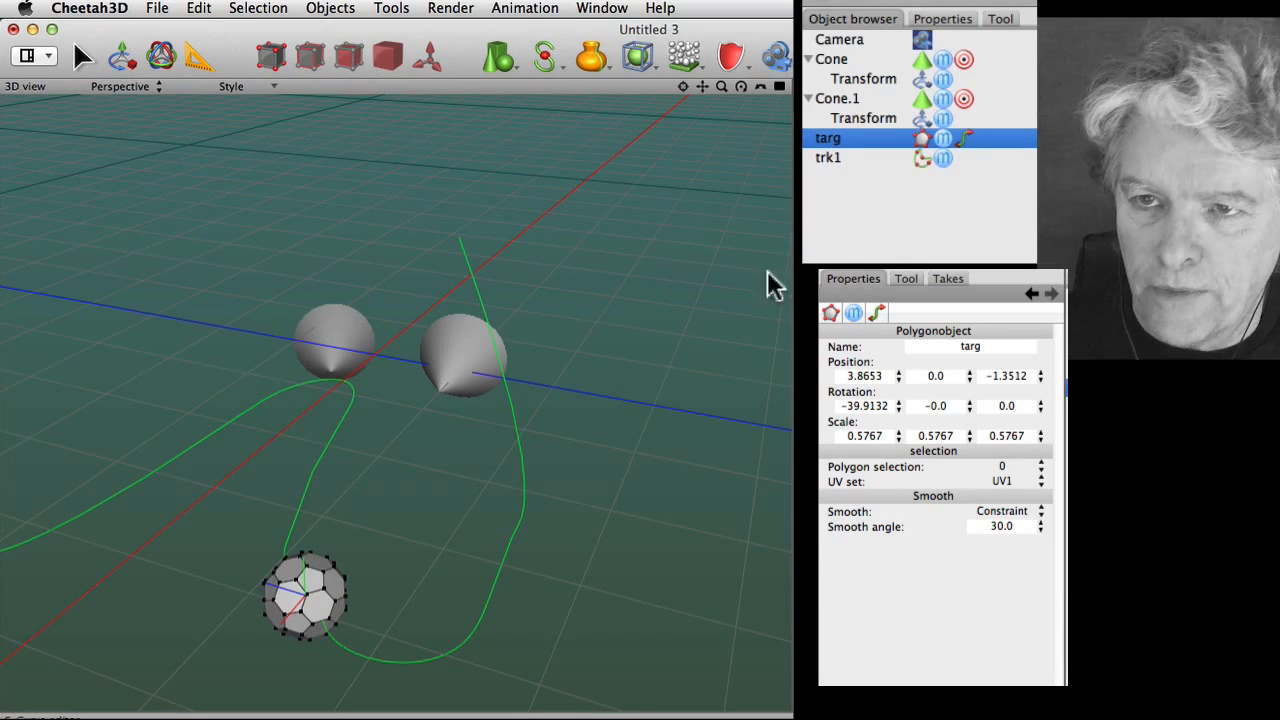
click(388, 57)
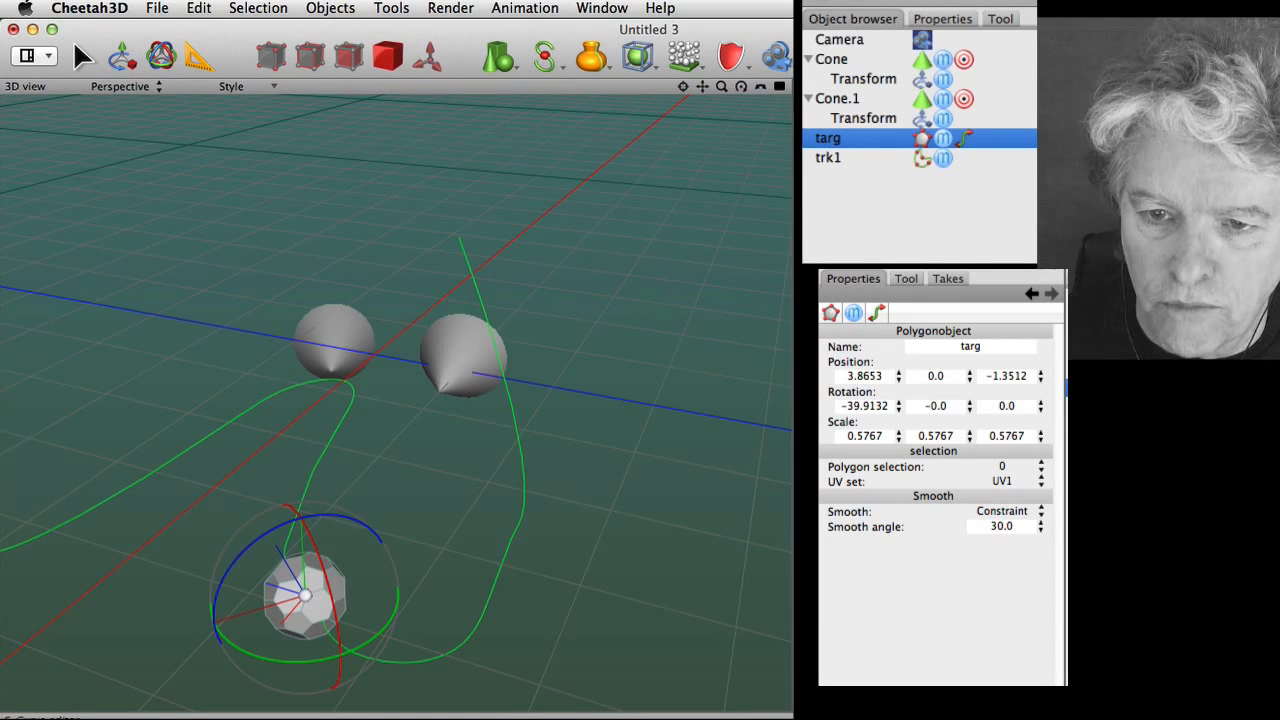
click(350, 58)
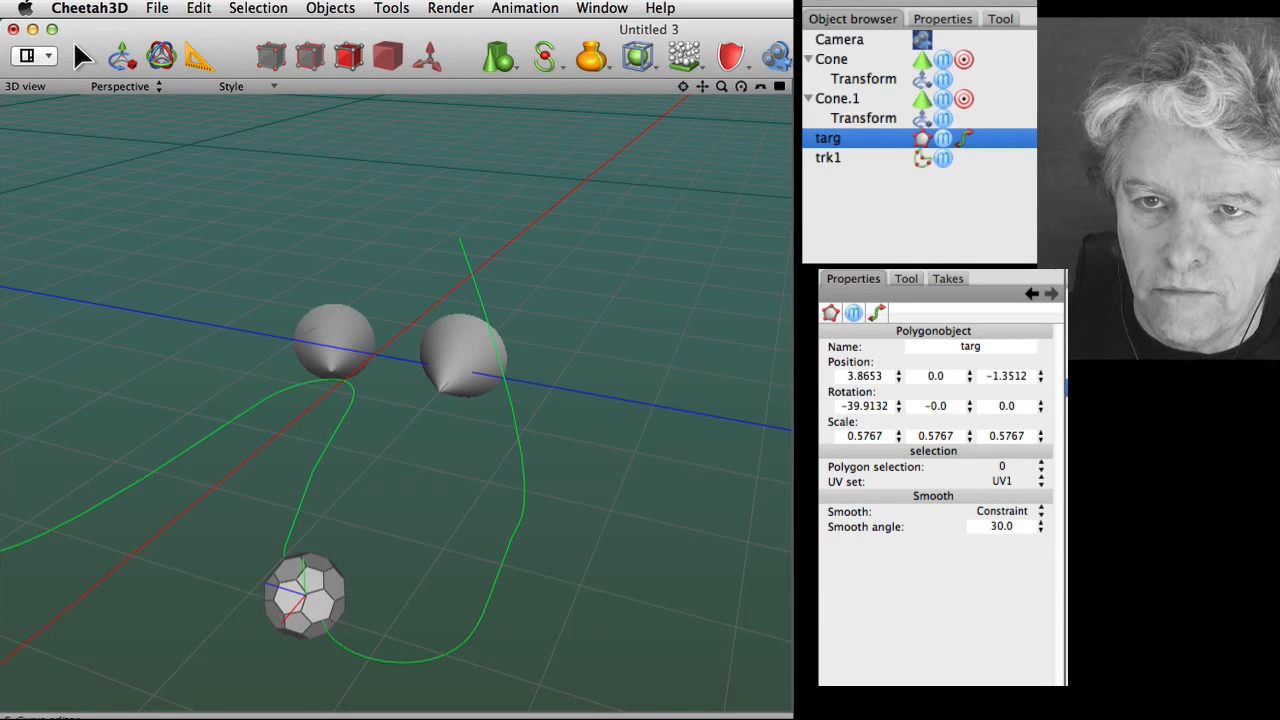
click(388, 57)
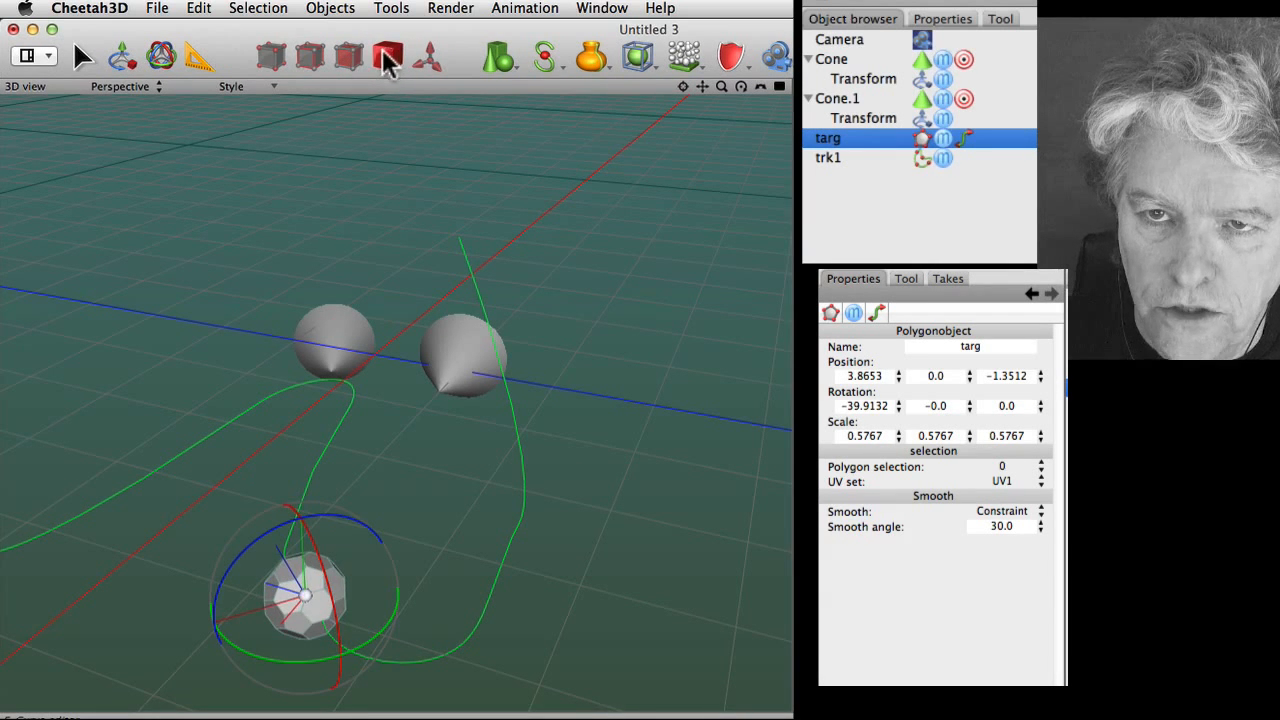
click(350, 58)
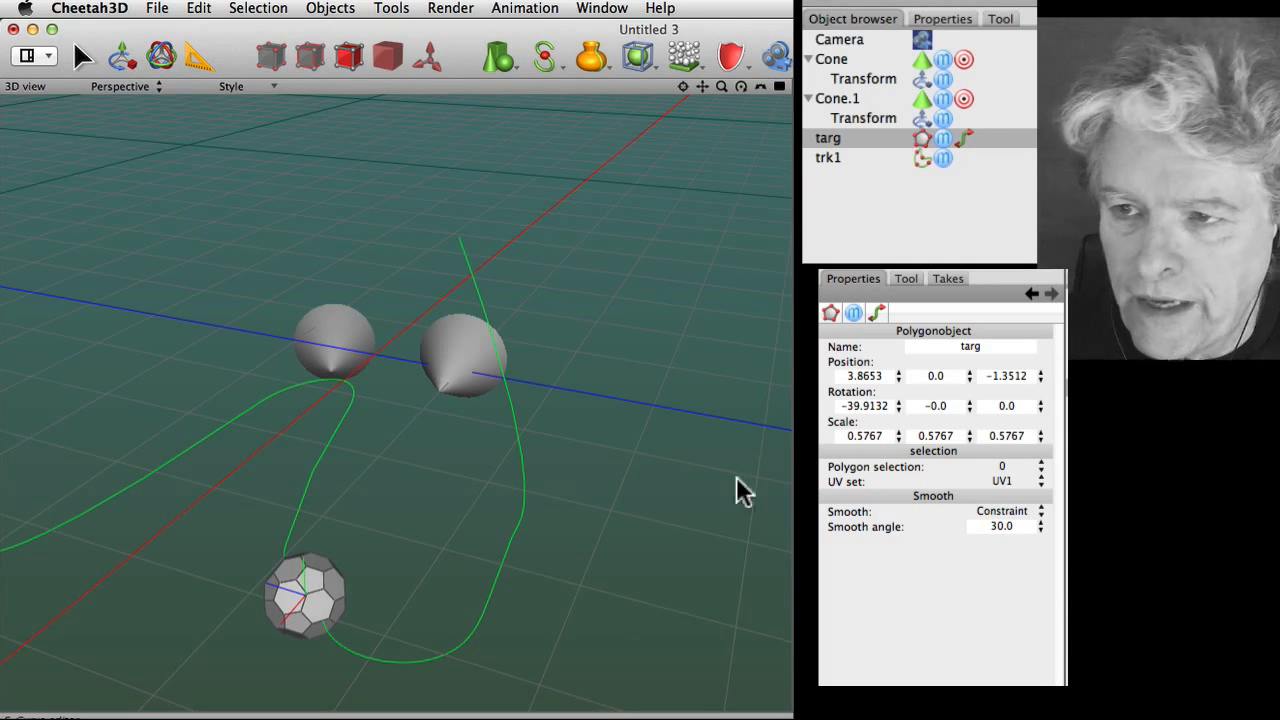
click(964, 138)
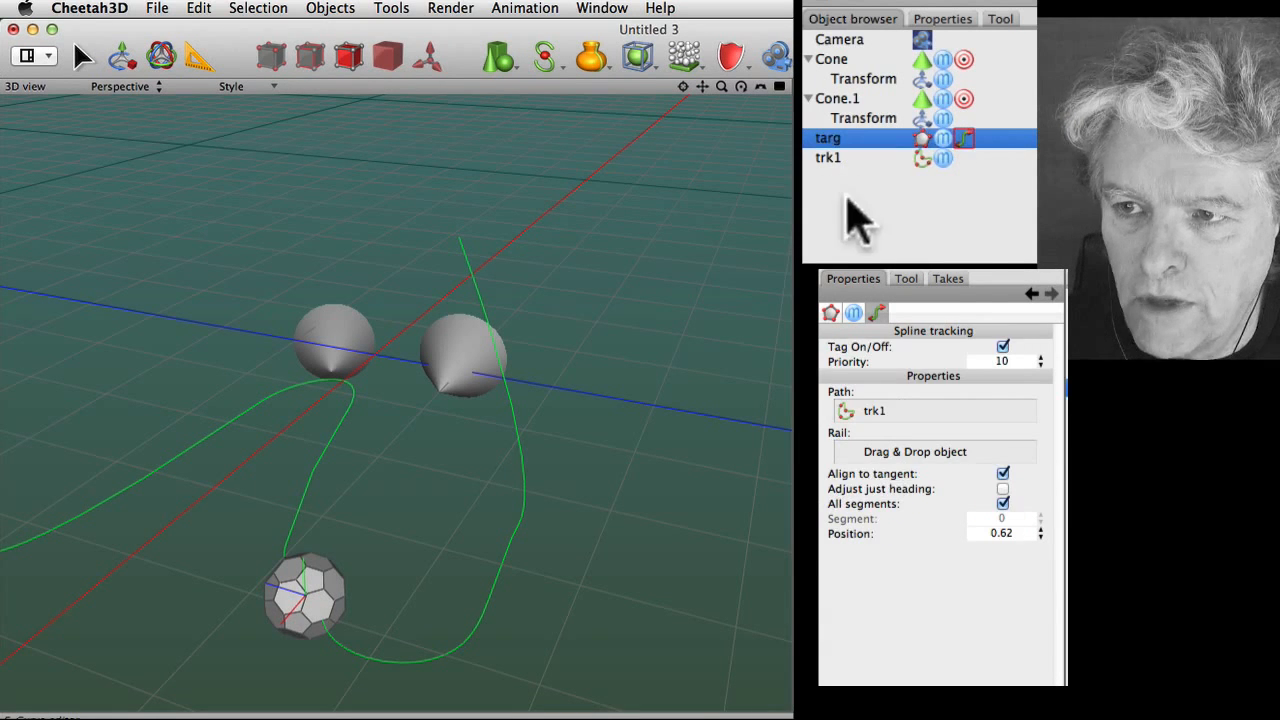
drag(1040, 533, 1038, 501)
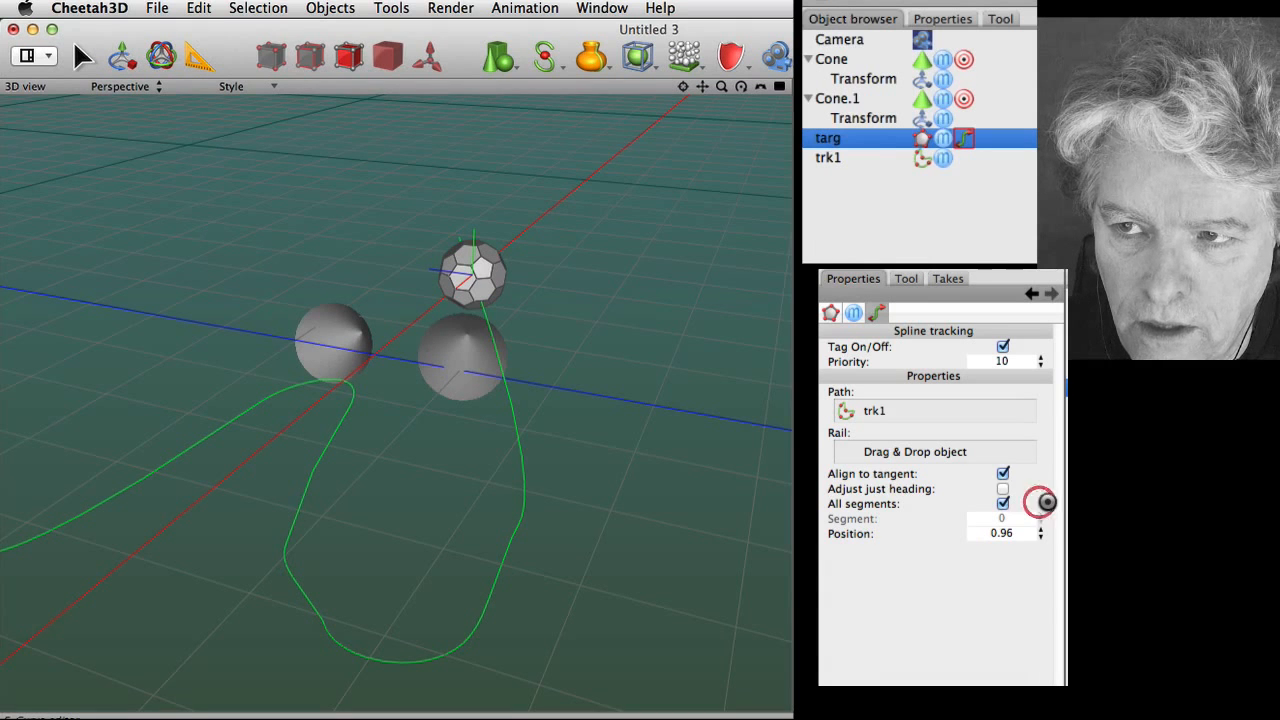
Reshape the raised end of trk1 in point mode by moving its tangent handle outward and shifting the end point
click(914, 160)
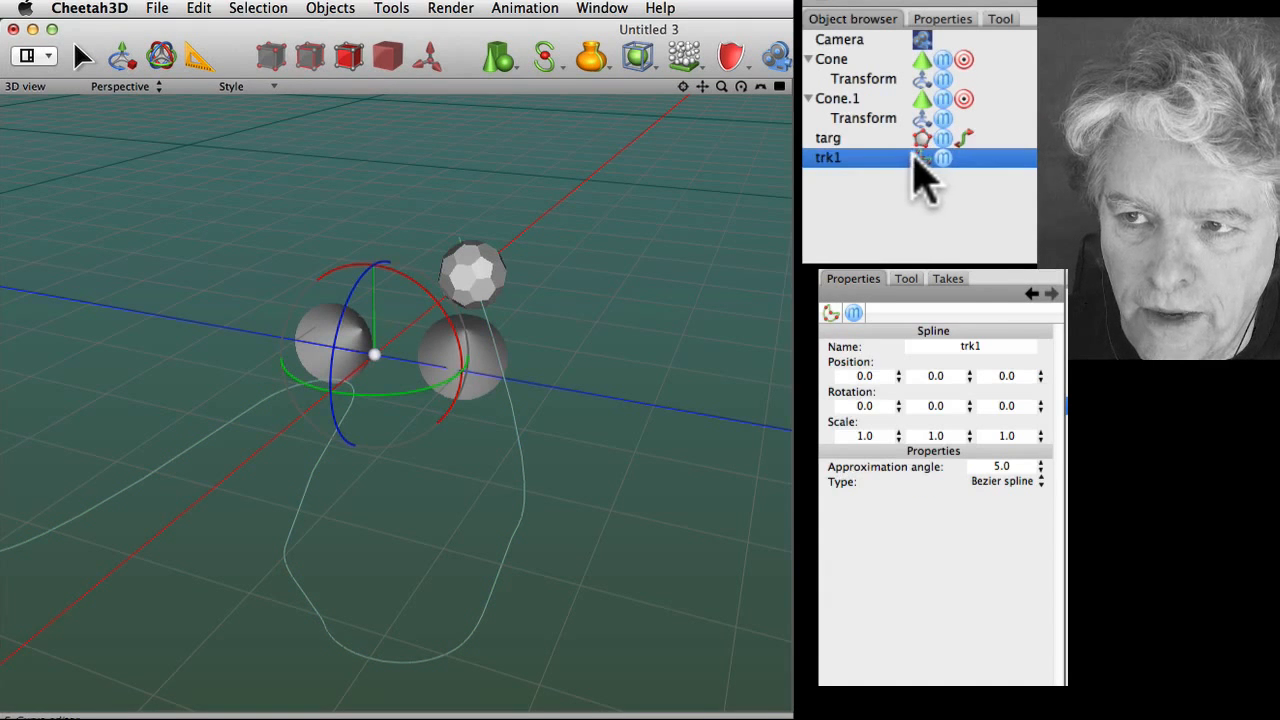
click(270, 56)
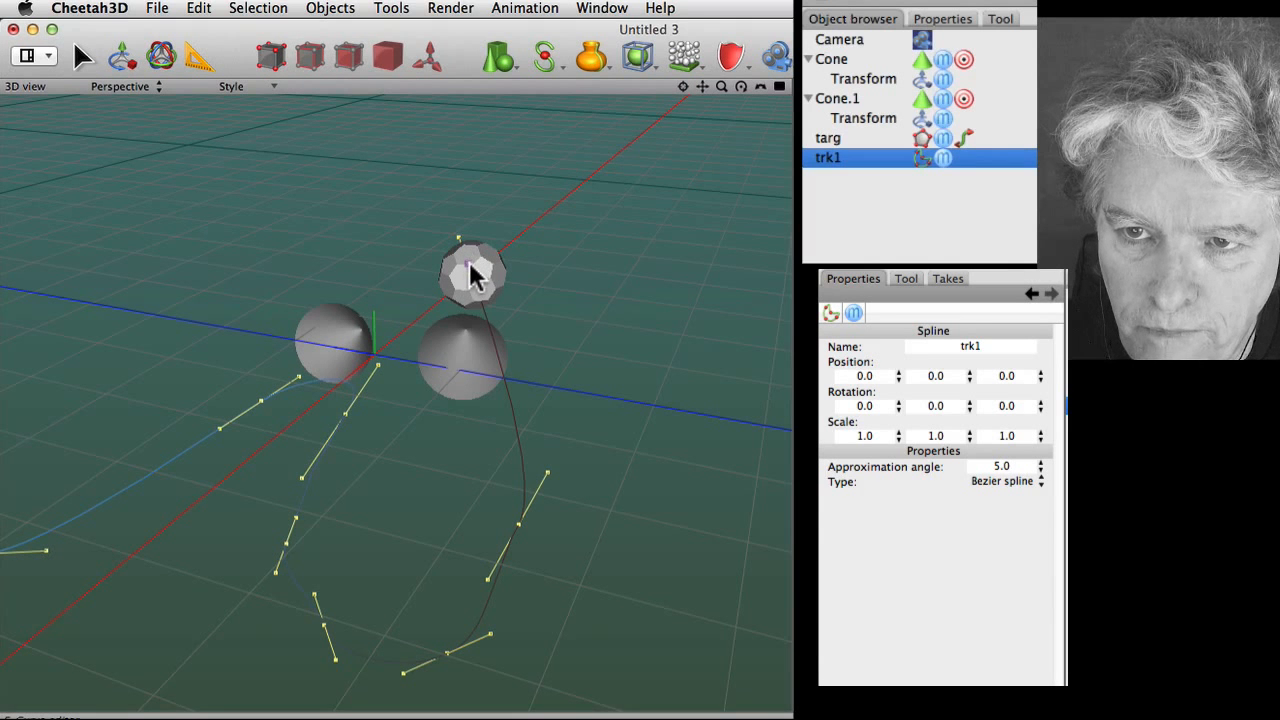
click(474, 274)
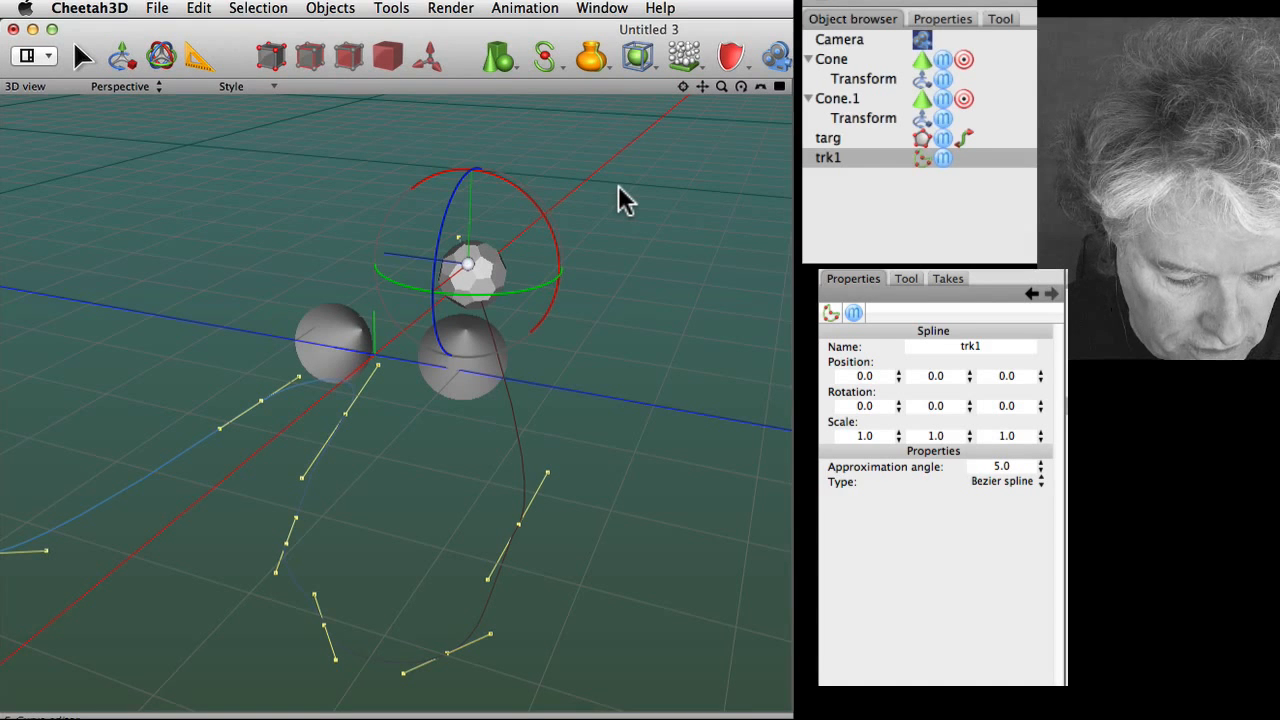
key(m)
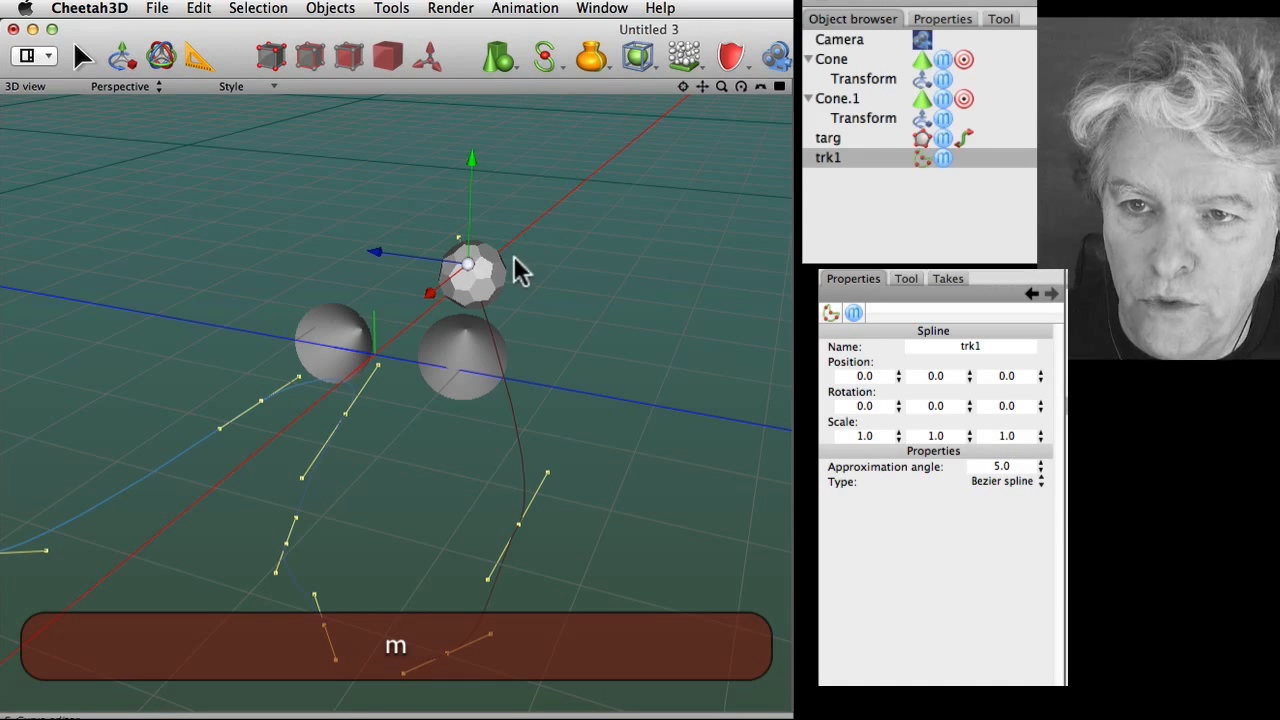
drag(474, 274, 598, 352)
click(458, 239)
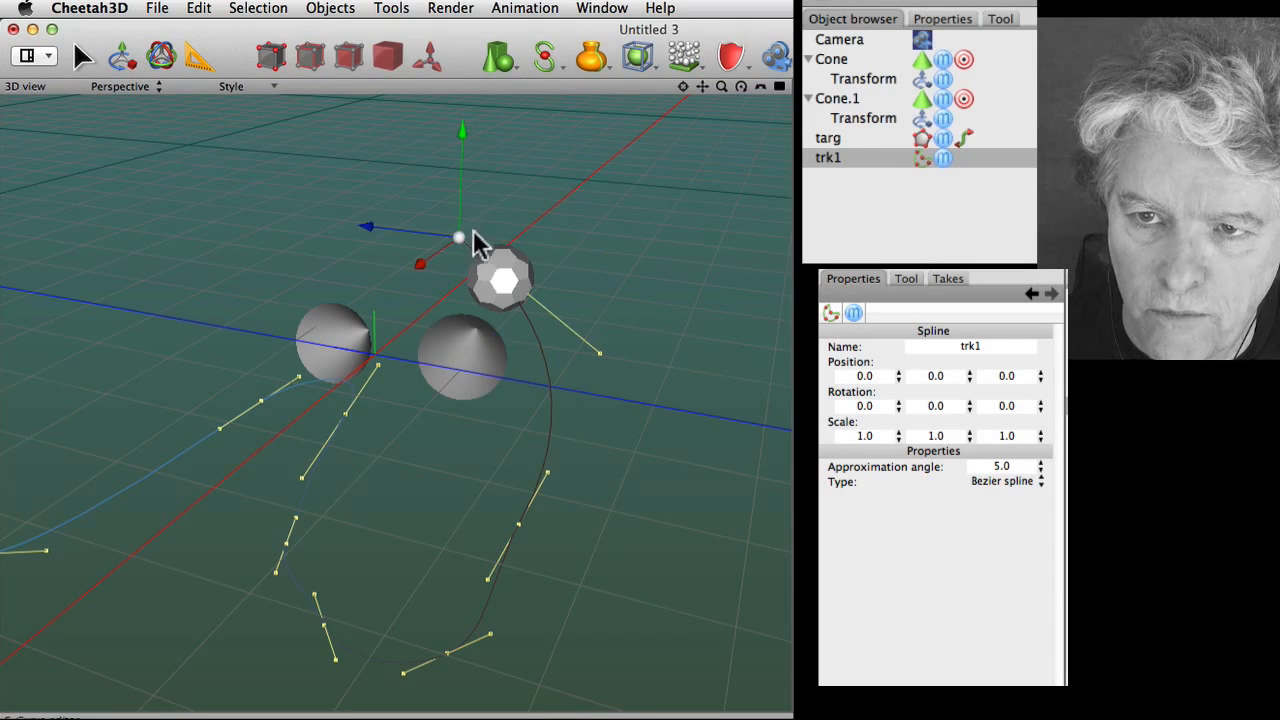
drag(463, 238, 313, 160)
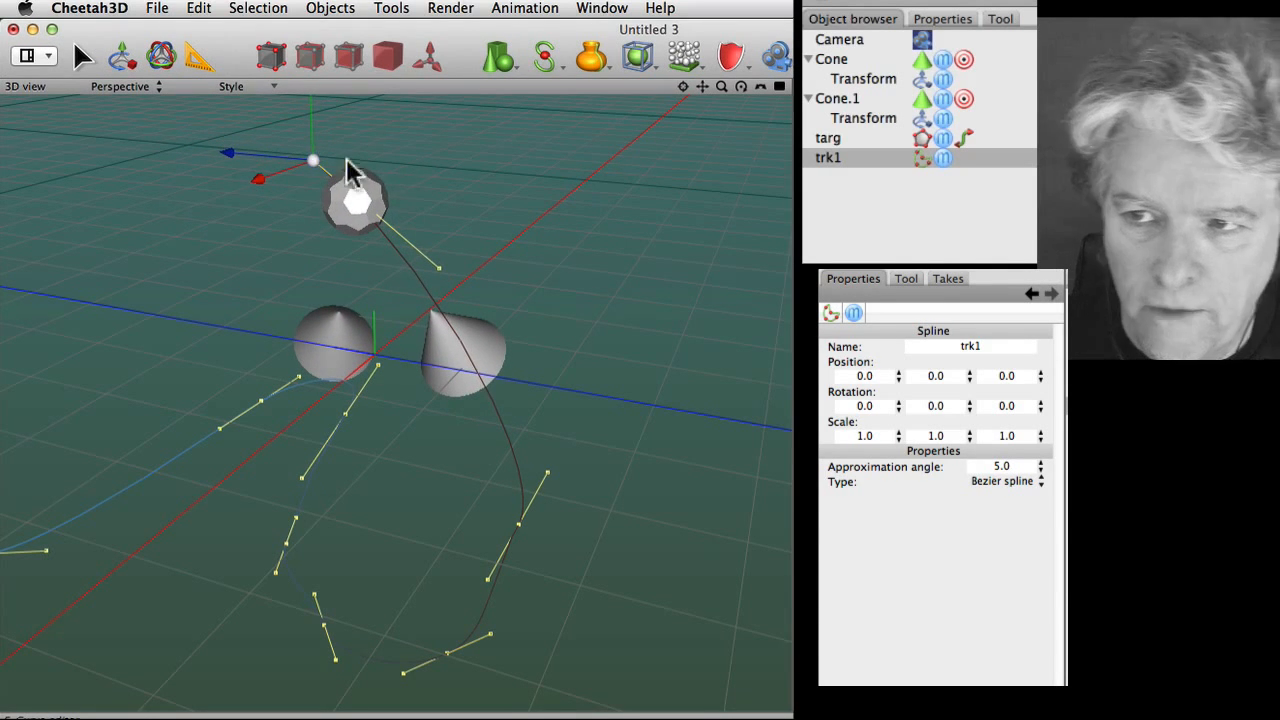
Set targ's Spline tracking position to 0.99
click(963, 138)
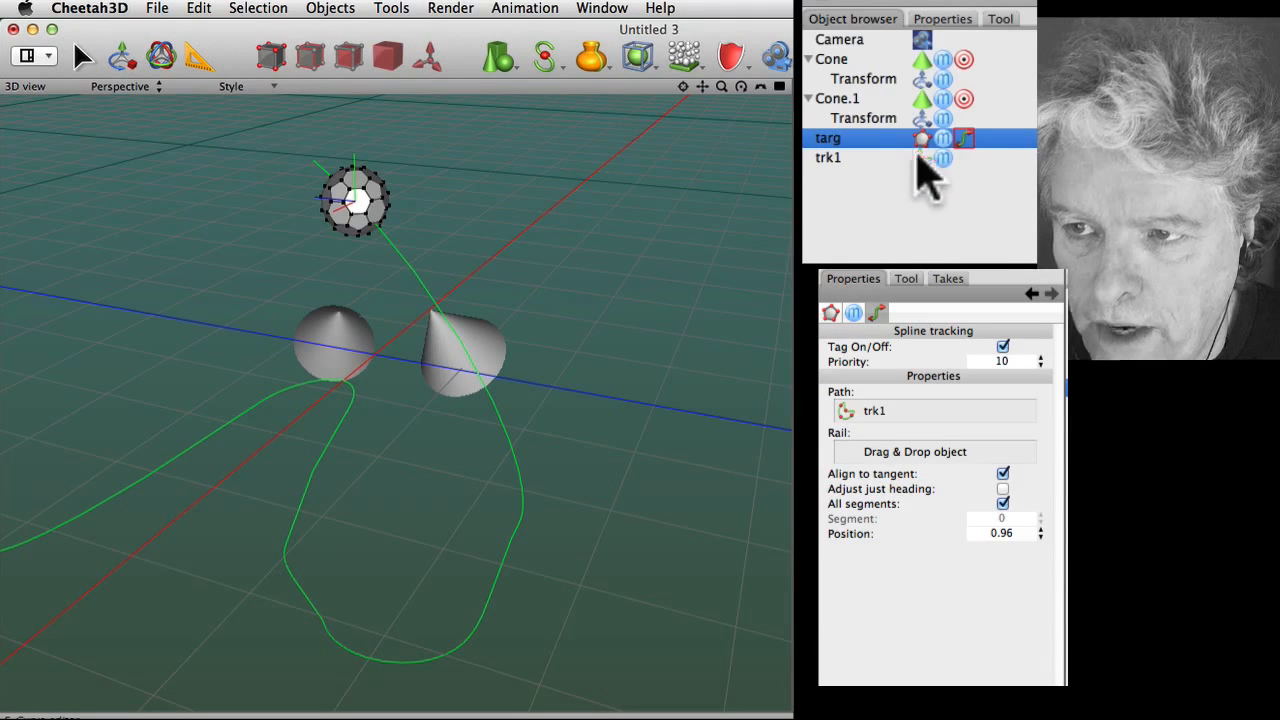
click(1003, 534)
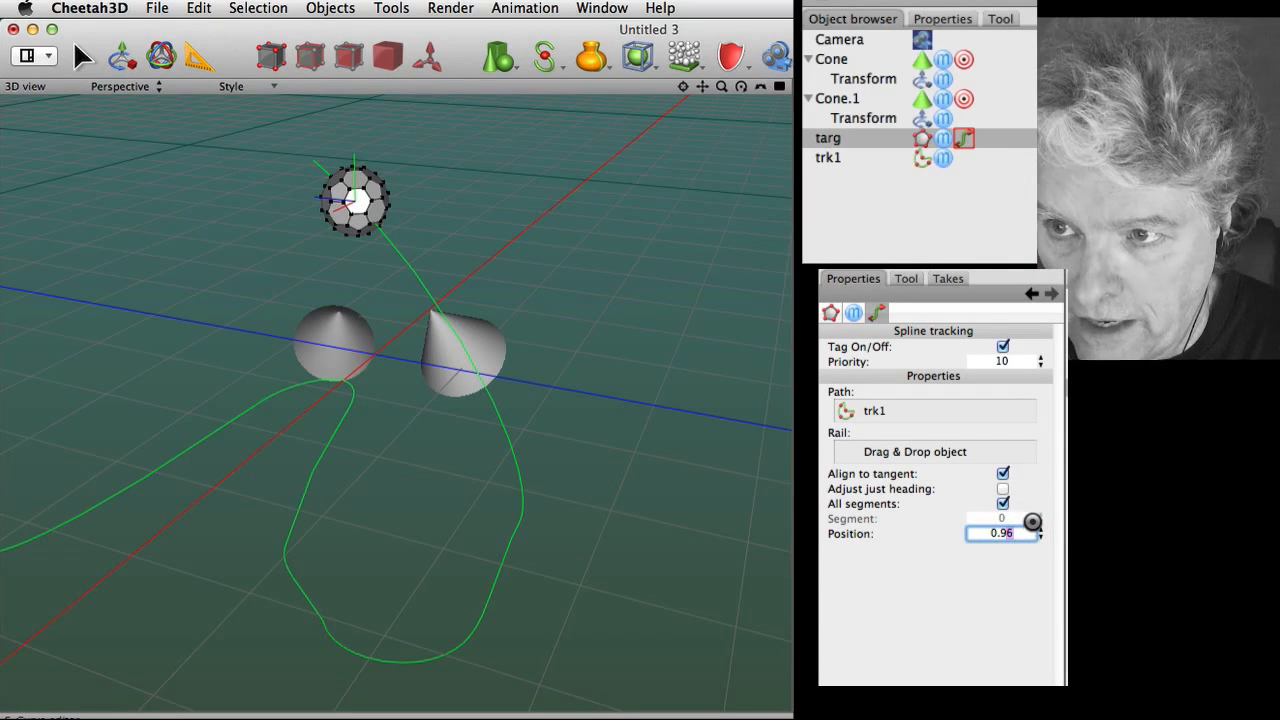
text(9)
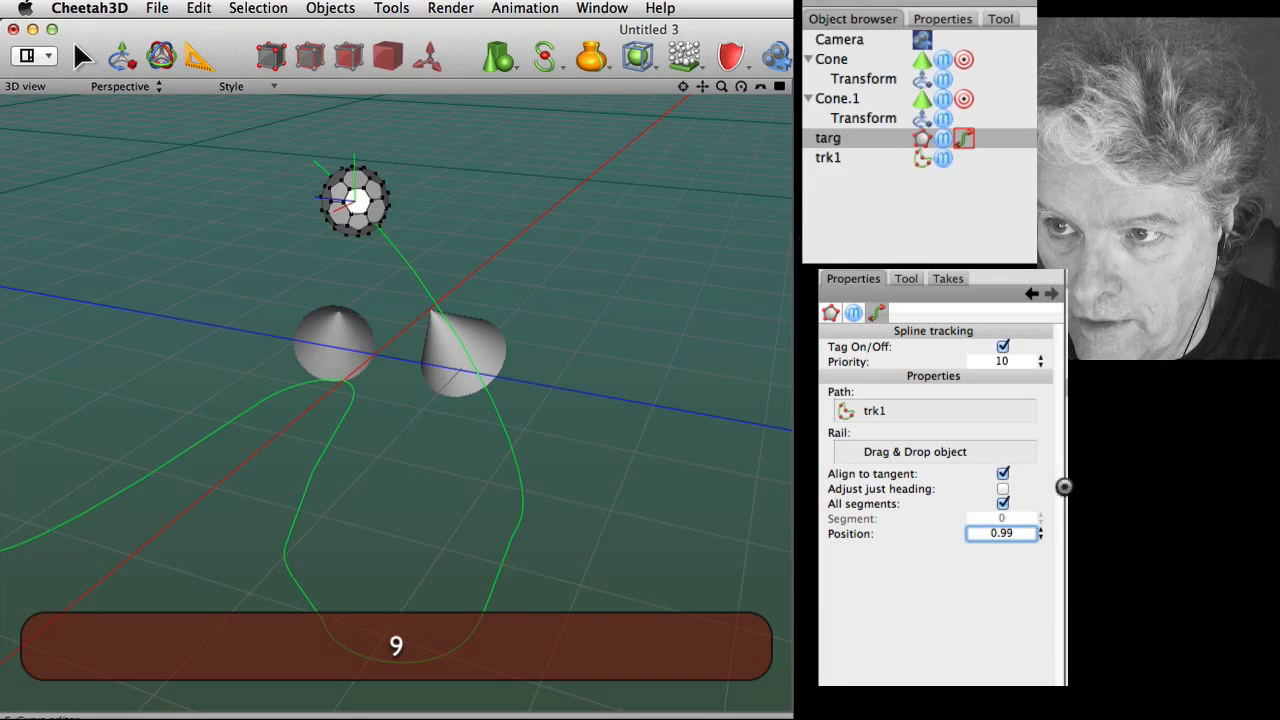
key(Return)
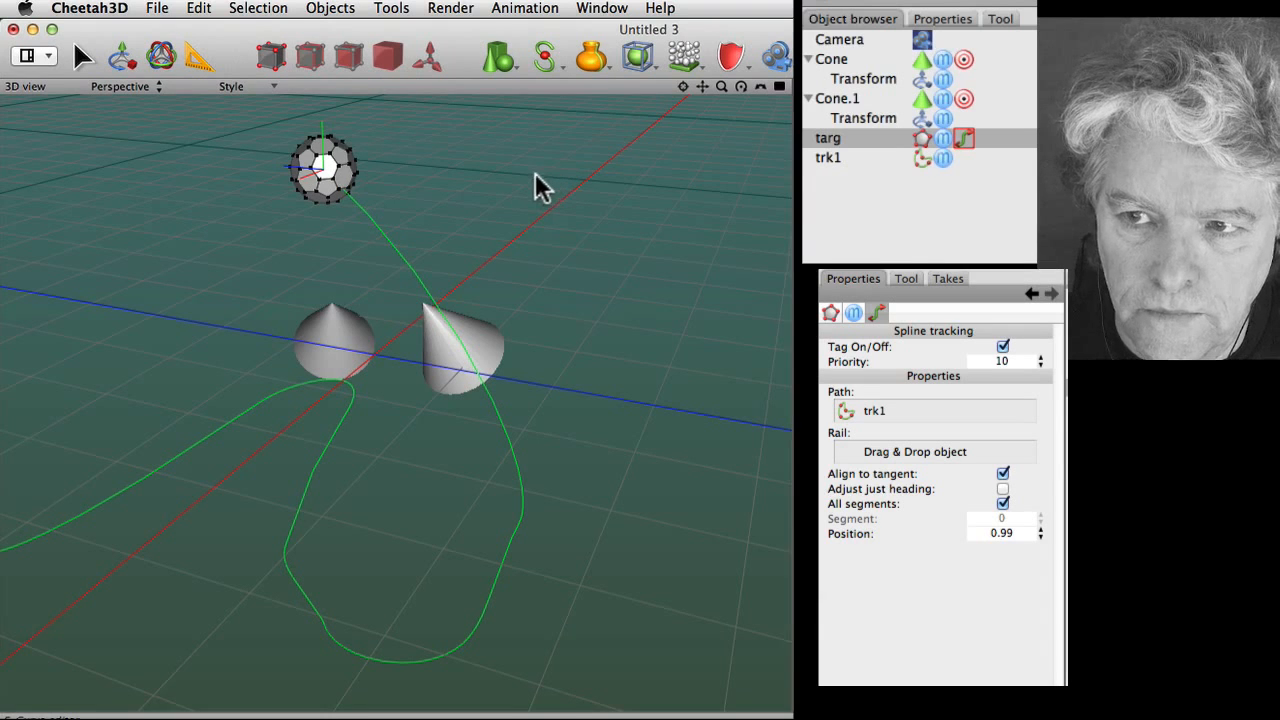
Move the raised end point of trk1 across above the two cones so that targ moves with it
click(912, 158)
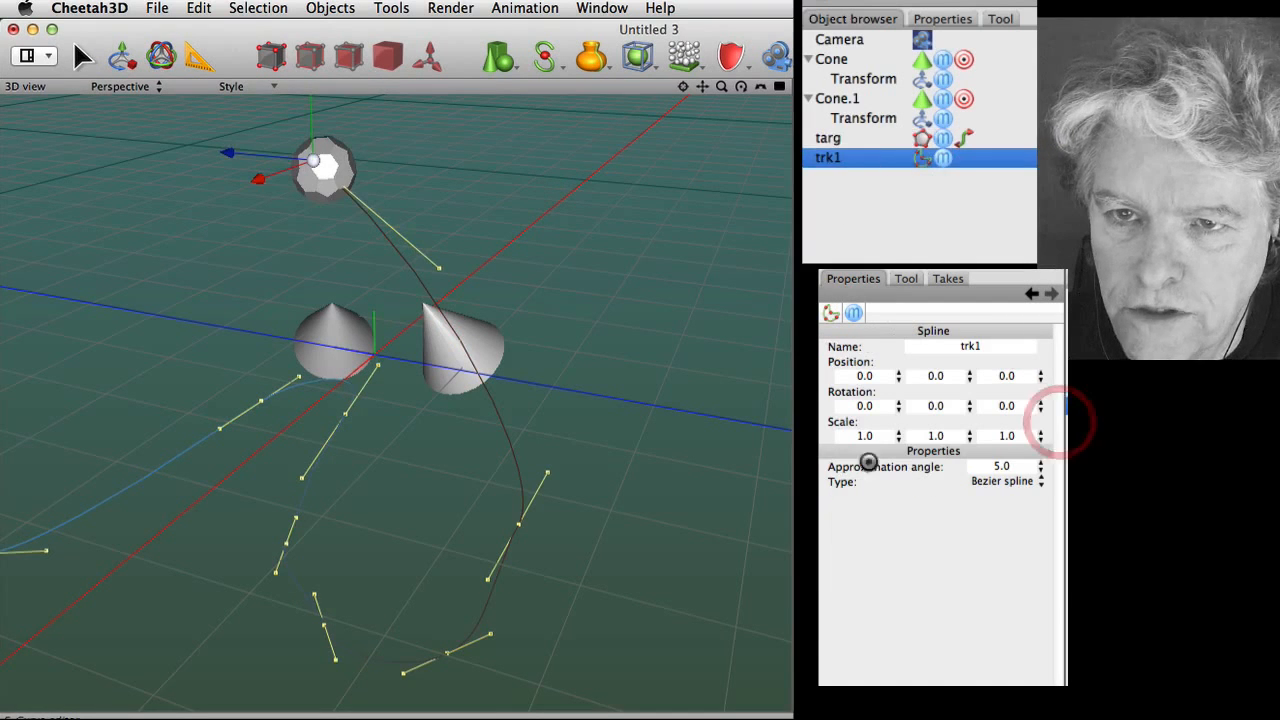
drag(316, 168, 445, 148)
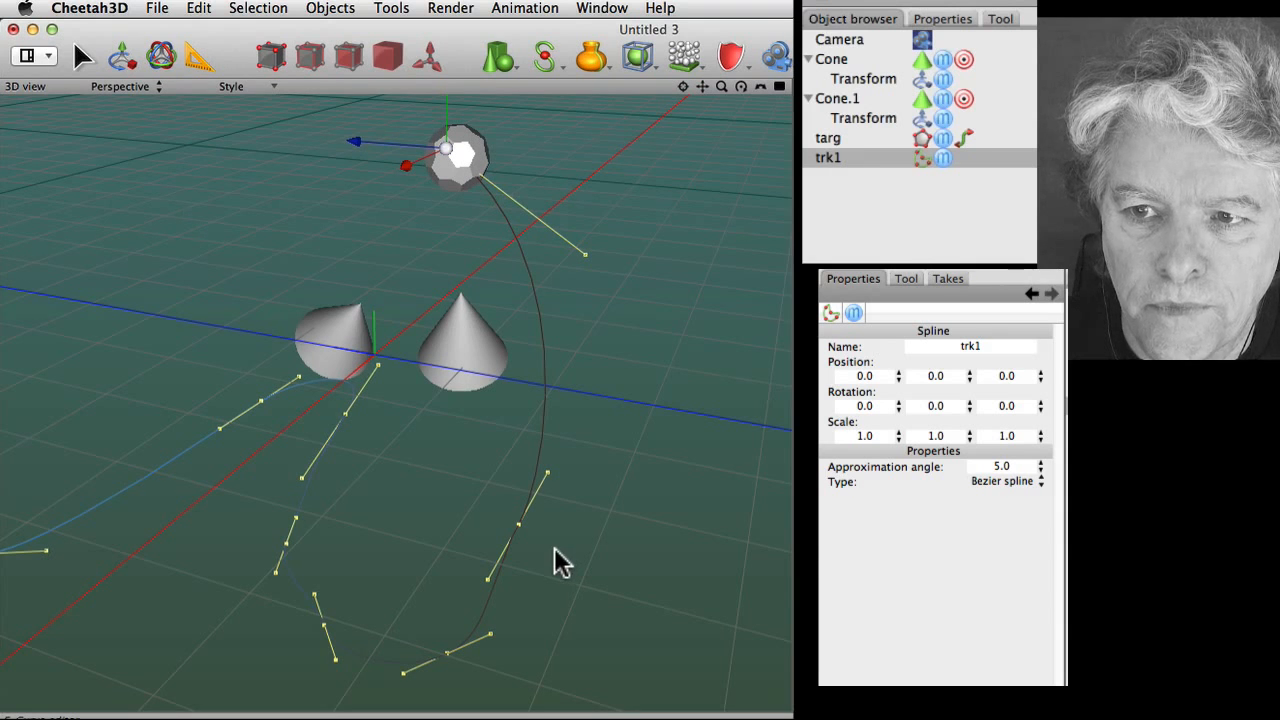
Select targ's Spline tracking tag and set its position to 0.2 so that targ sits back along trk1
click(963, 138)
drag(1038, 533, 976, 607)
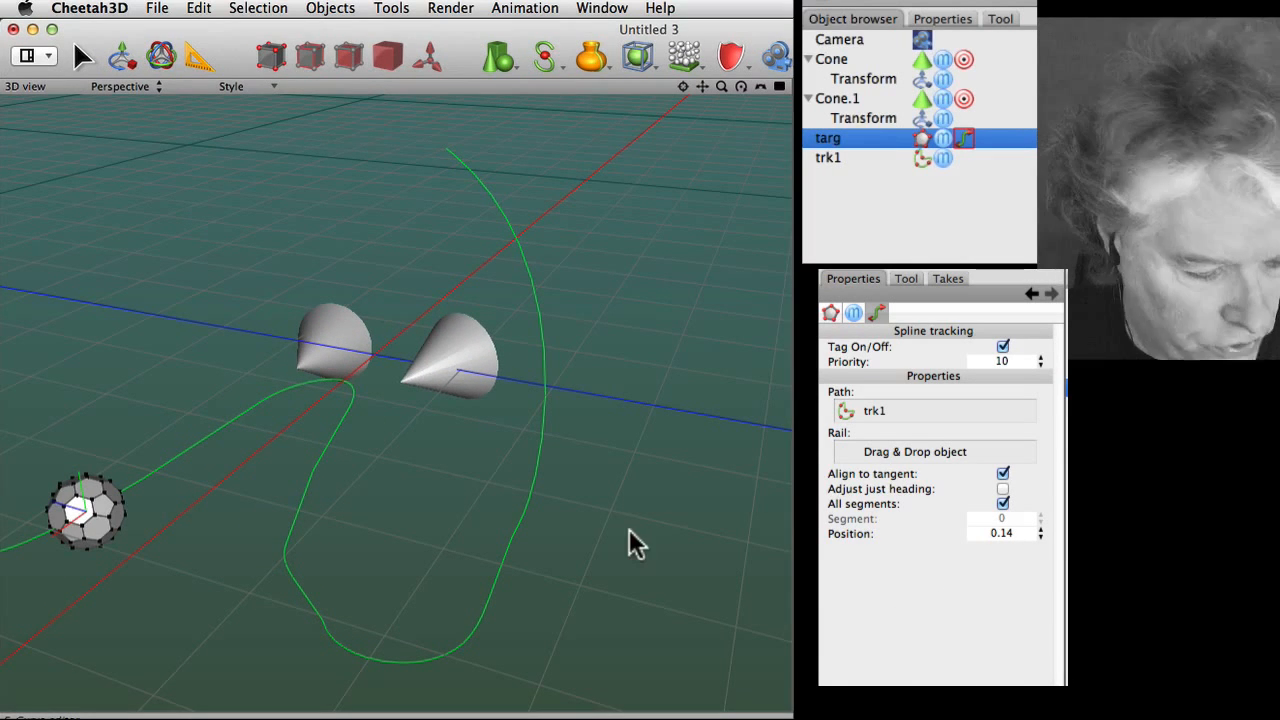
alt+super+drag(643, 505, 430, 531)
ctrl+alt+drag(357, 554, 457, 509)
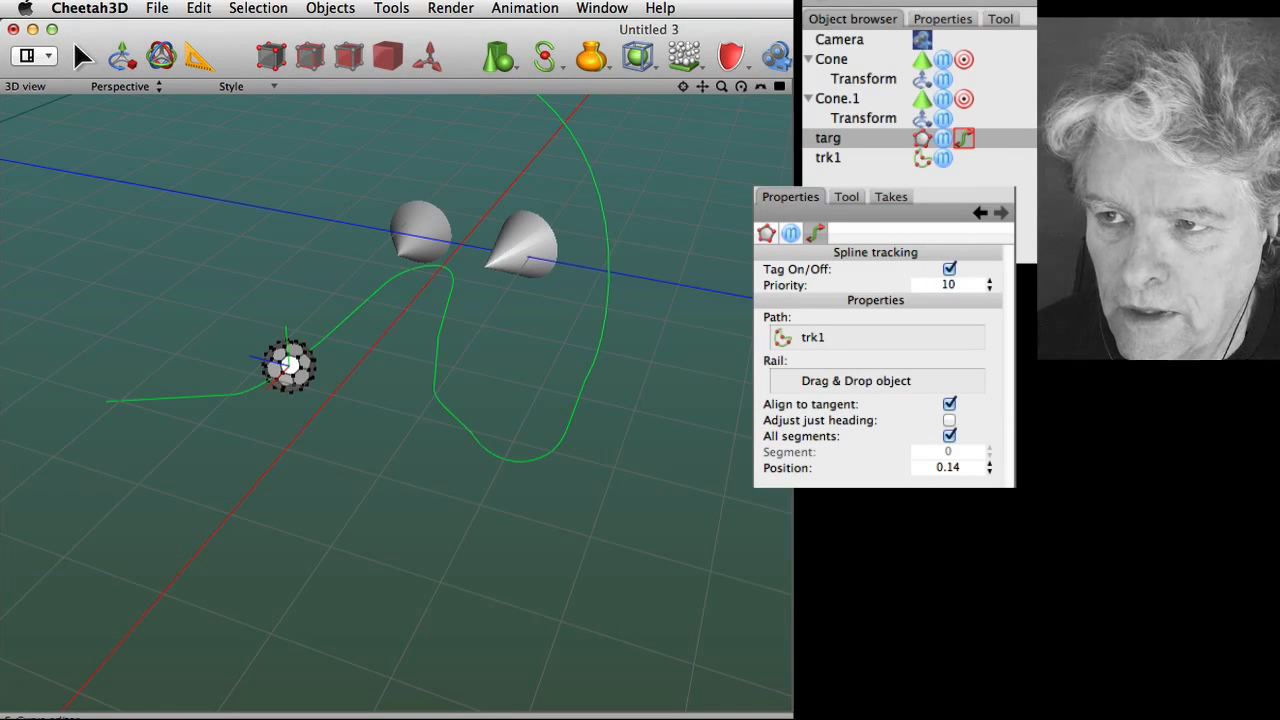
click(963, 138)
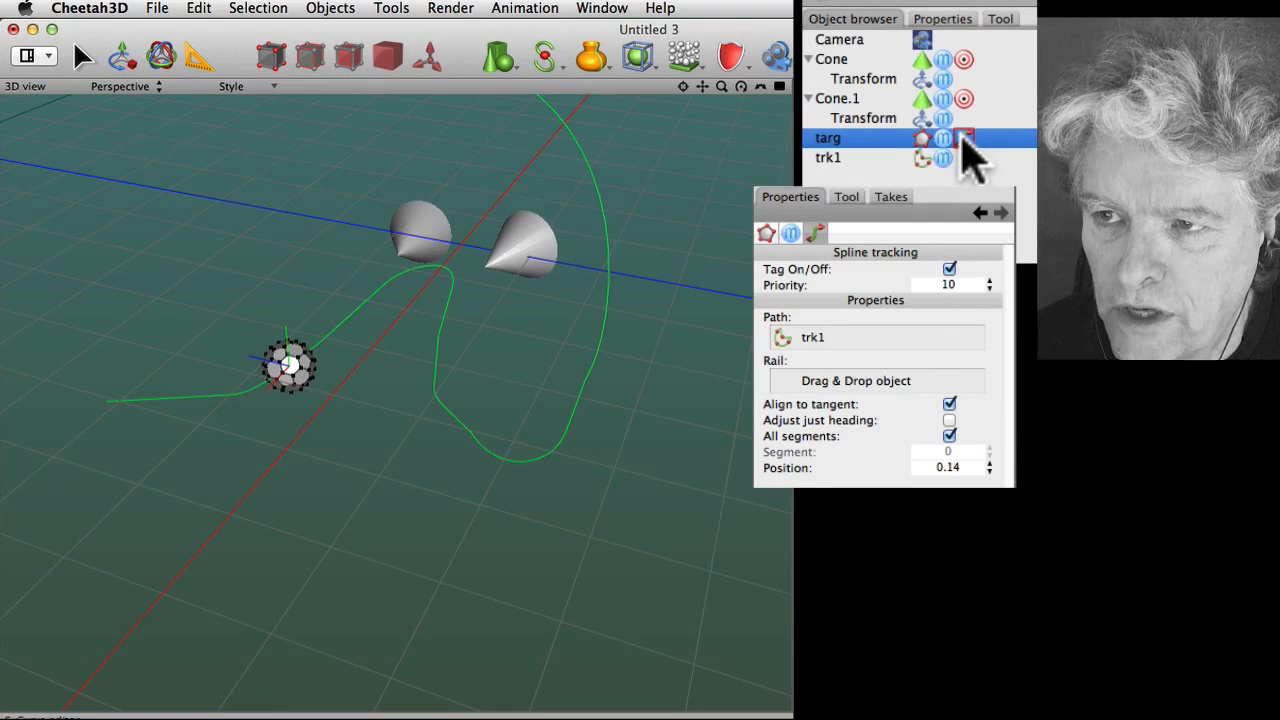
click(963, 140)
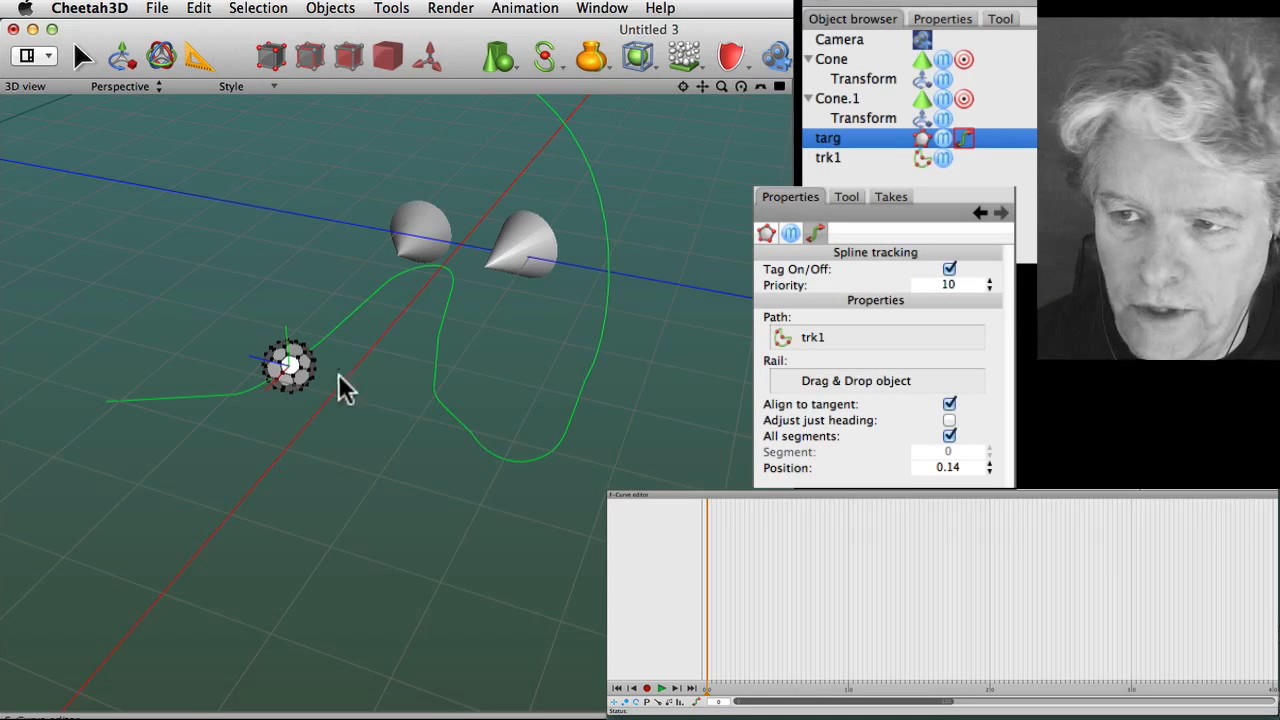
drag(989, 471, 990, 461)
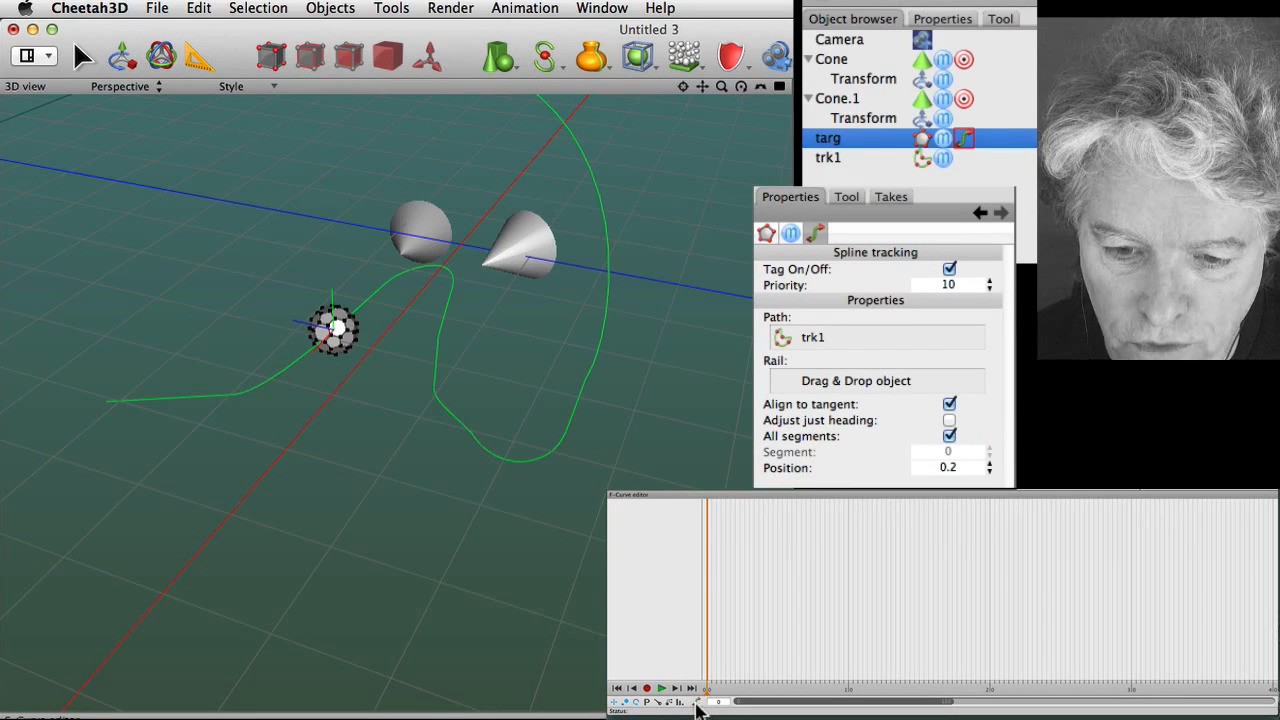
Record a Position key for targ's Spline tracking at frame 0 and lower it to 0.1453 on the F-curve
click(647, 690)
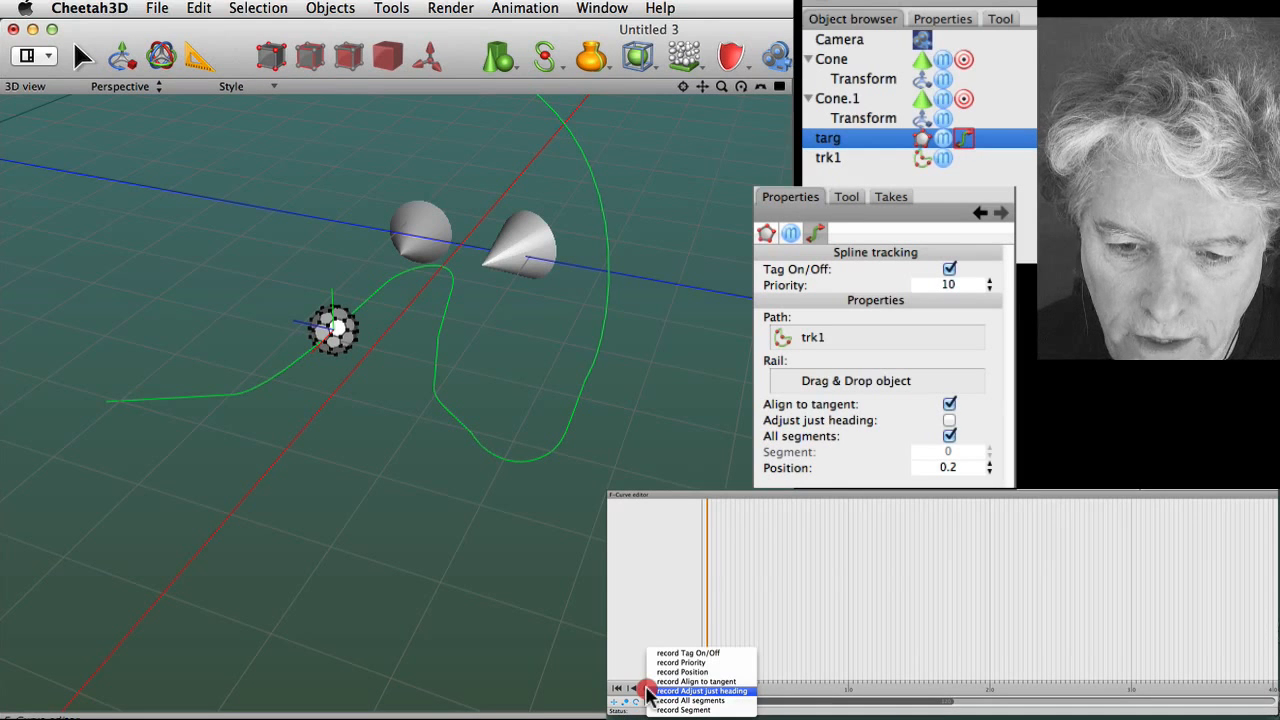
click(682, 672)
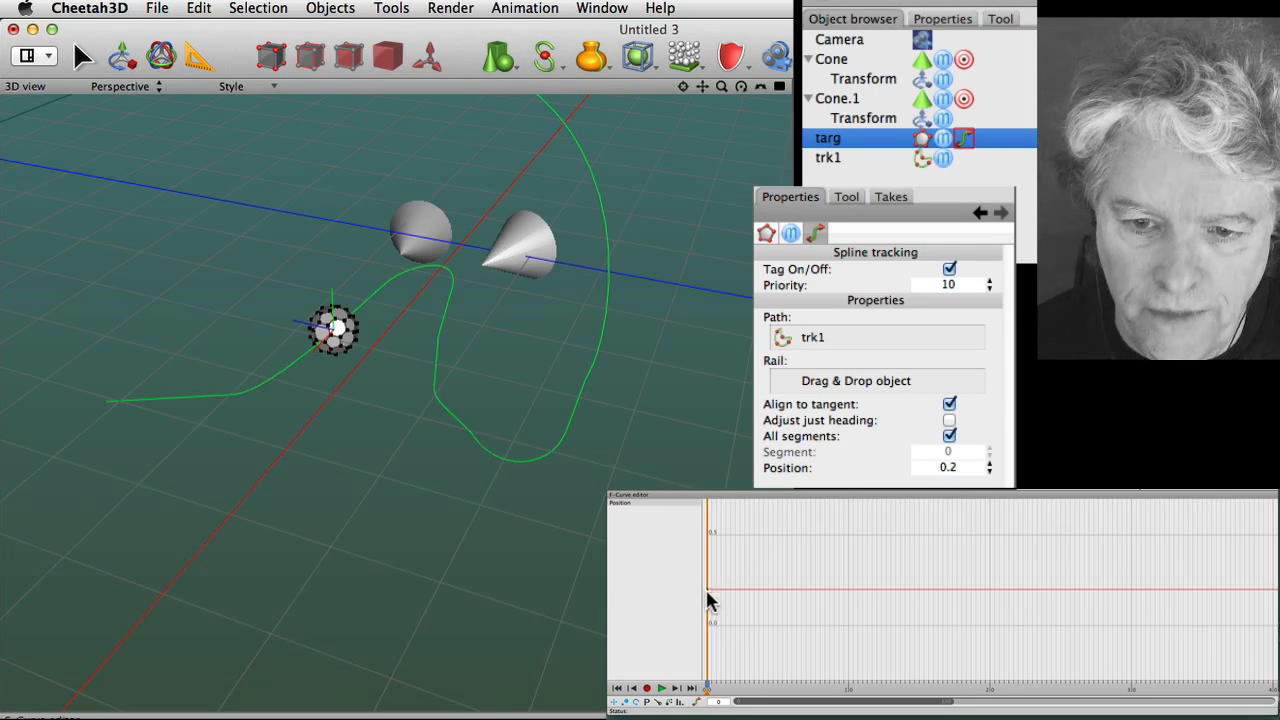
mouse_move(708, 595)
mouse_down()
mouse_move(706, 563)
mouse_move(706, 617)
mouse_move(709, 569)
mouse_move(701, 608)
mouse_move(705, 591)
mouse_up()
click(707, 633)
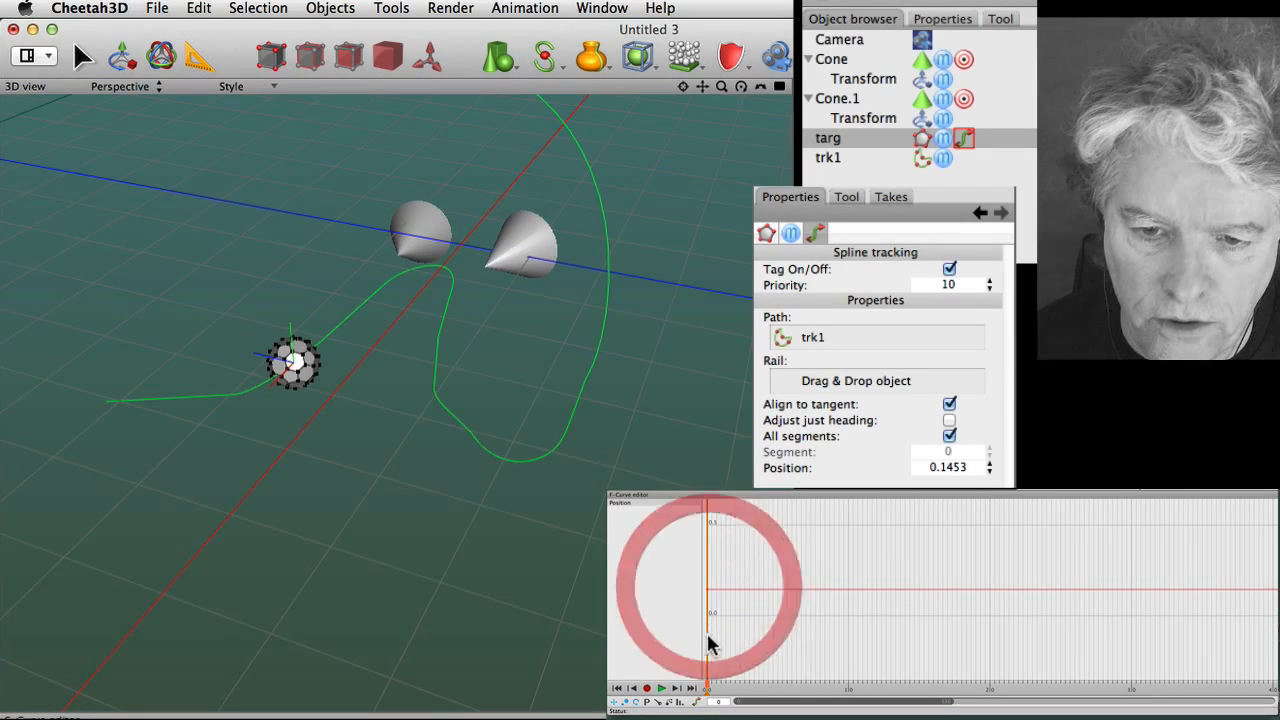
Record a second Position key at frame 30, raising it to 0.2676 and lowering the frame 0 key to about -0.1
click(848, 698)
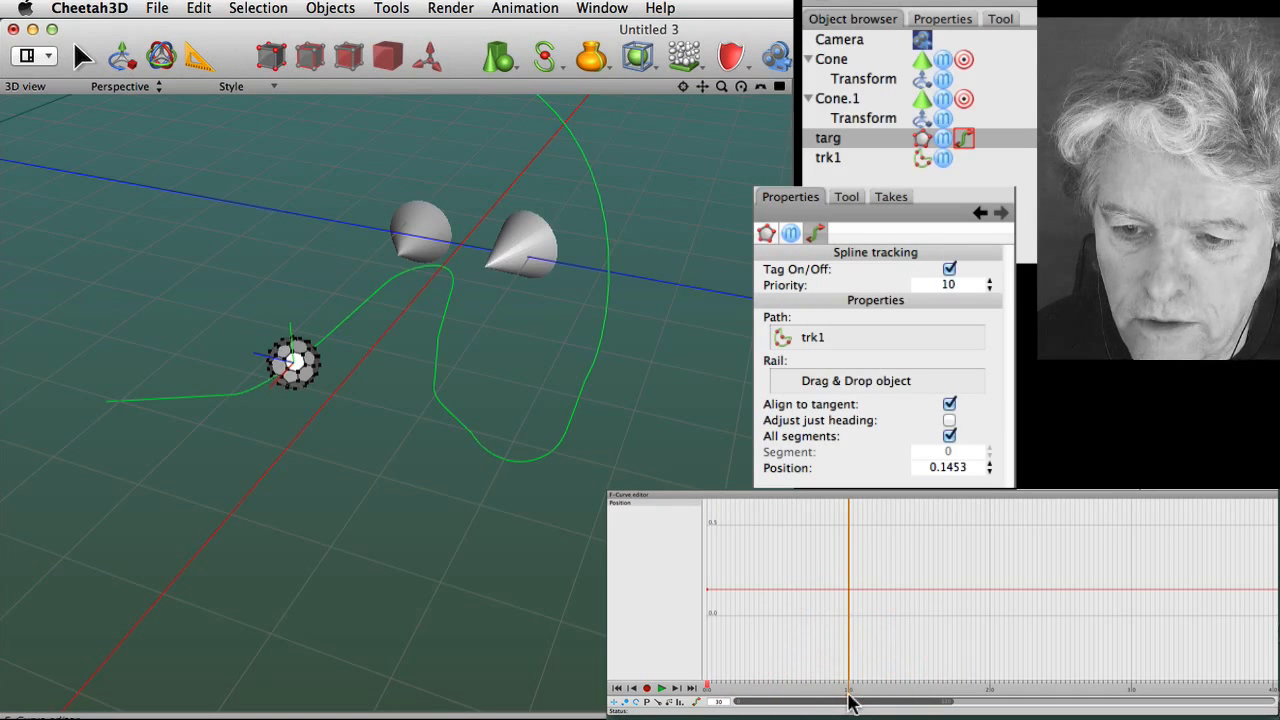
click(647, 689)
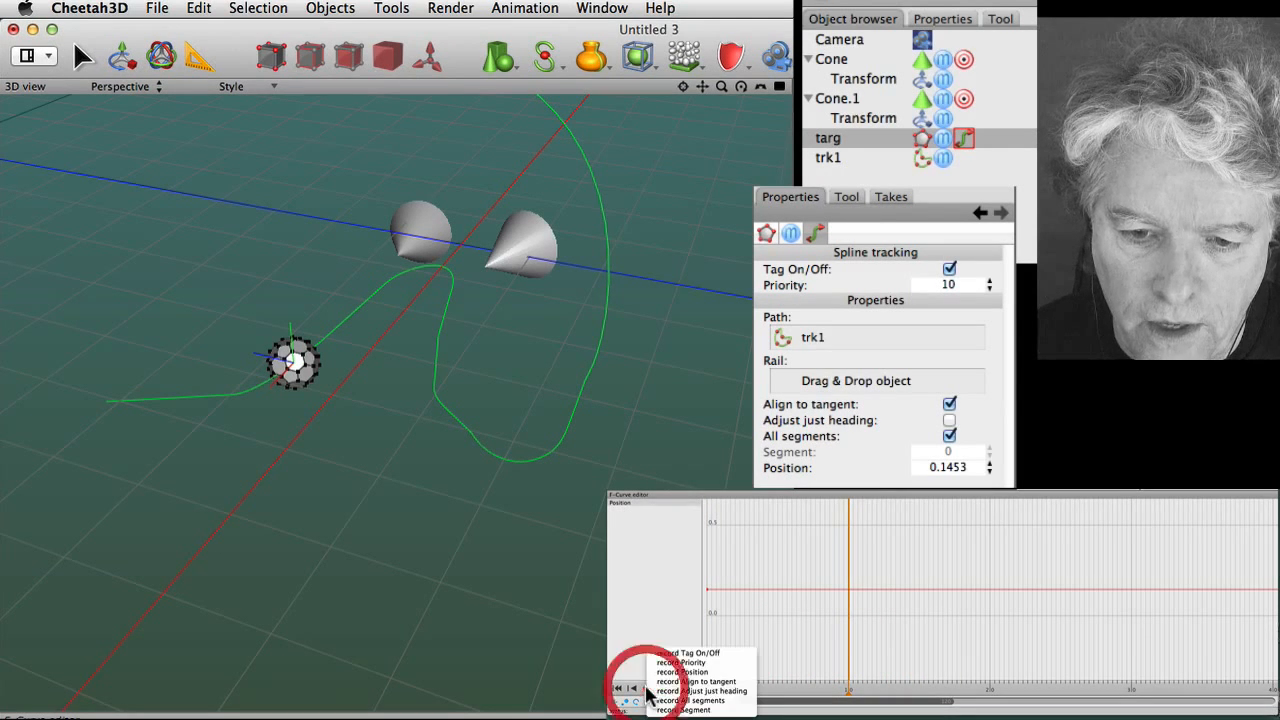
click(686, 672)
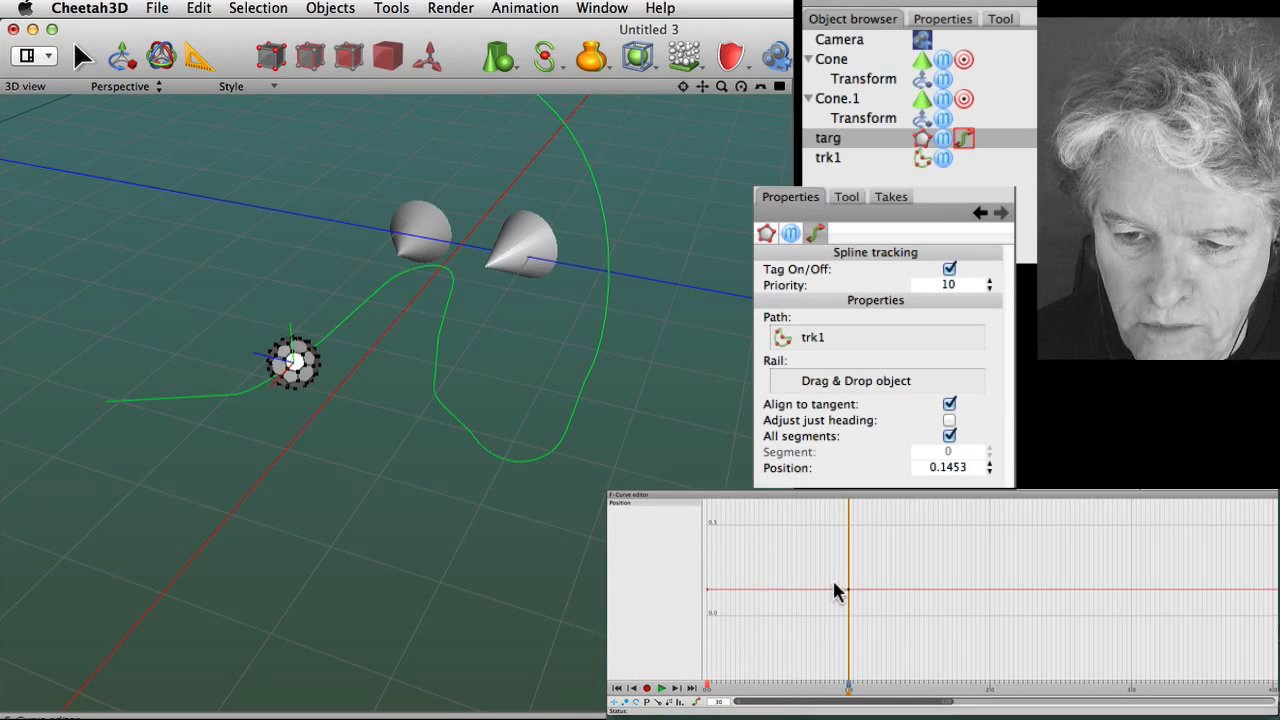
mouse_move(846, 590)
mouse_down()
mouse_move(847, 563)
mouse_move(847, 578)
mouse_up()
drag(706, 599, 706, 634)
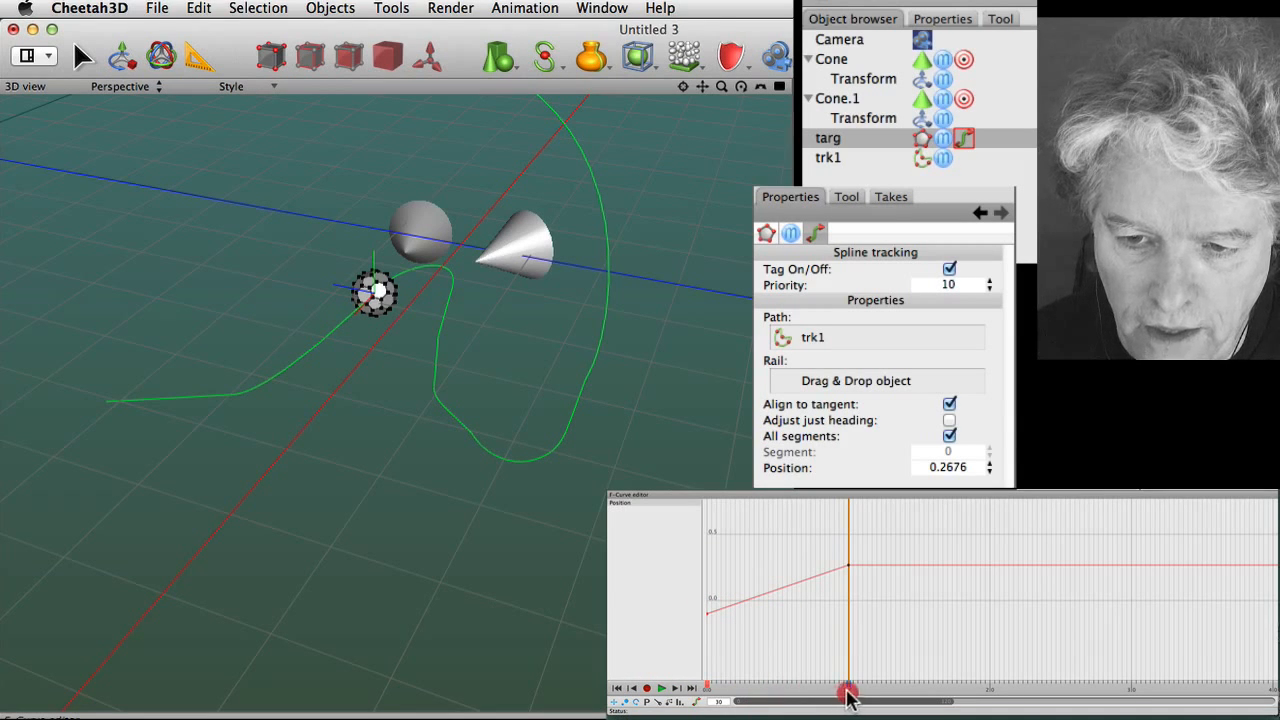
Scrub the timeline between frames 0 and 30 and raise the frame 0 Position key to just above zero
drag(847, 697, 706, 688)
click(706, 681)
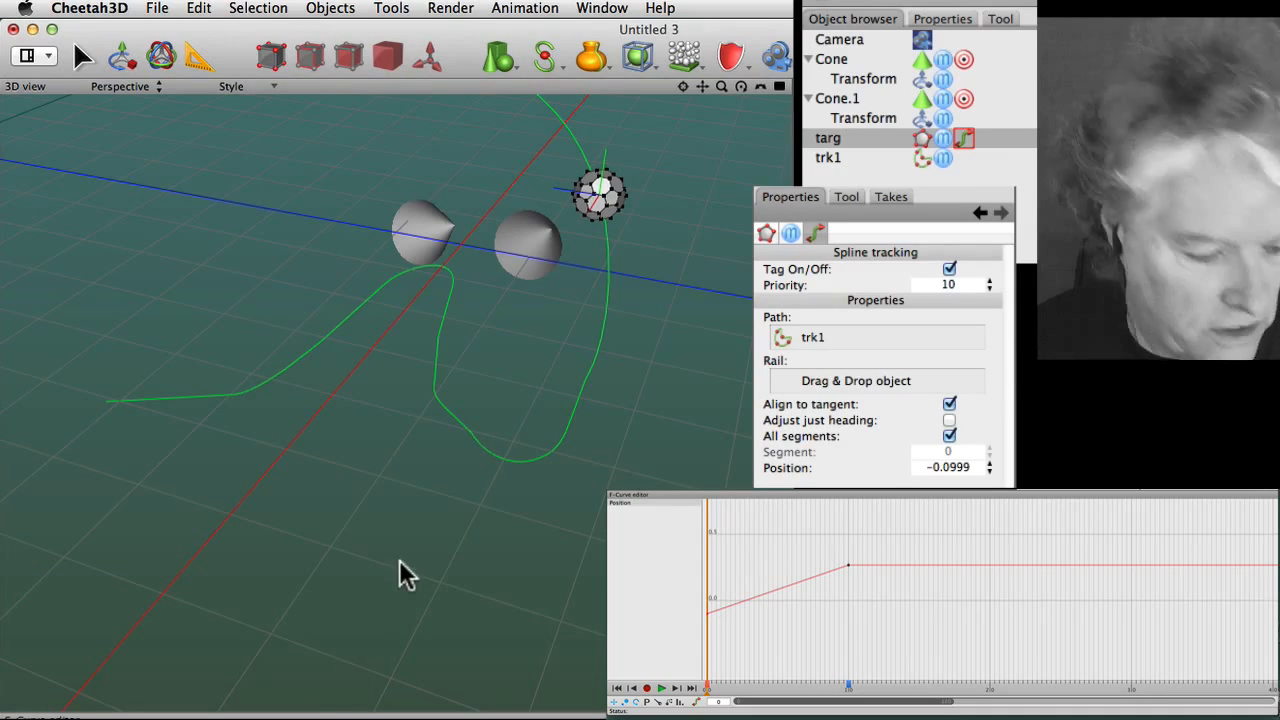
ctrl+alt+drag(440, 551, 435, 586)
click(794, 508)
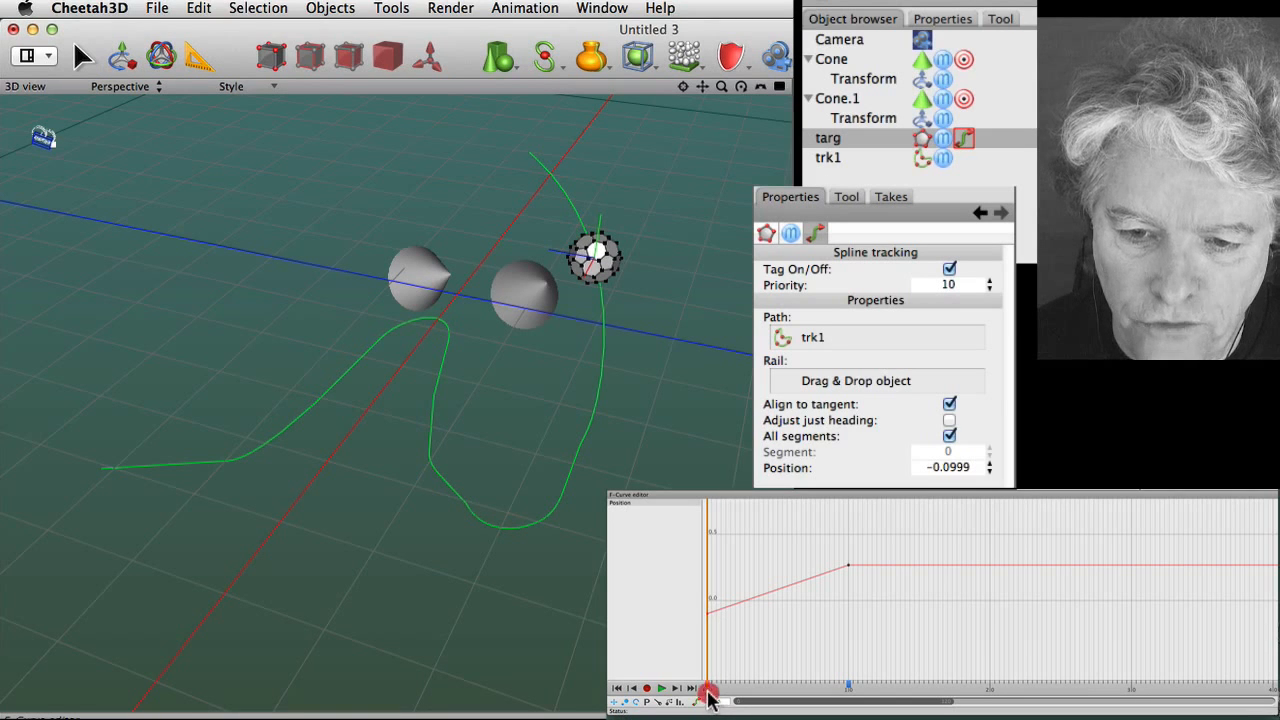
drag(708, 693, 815, 688)
drag(707, 617, 707, 603)
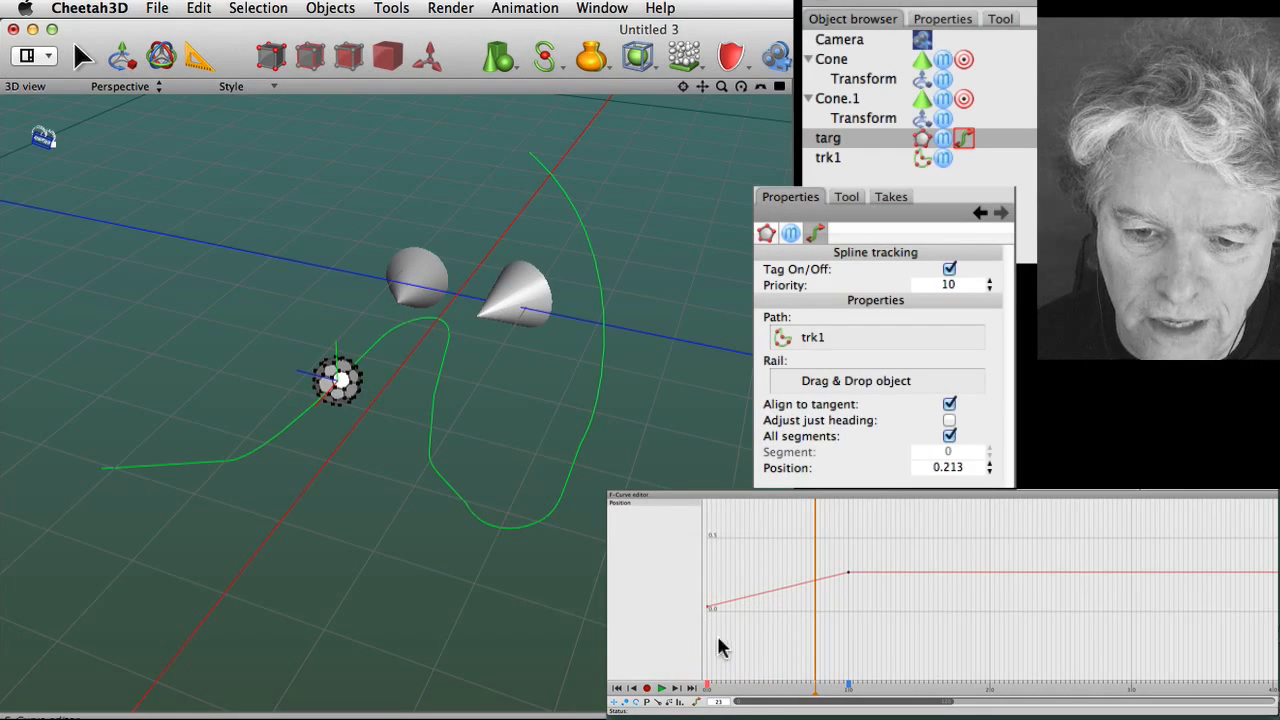
Scrub through the animation and shift the second Position key earlier to about frame 21
drag(815, 700, 1018, 701)
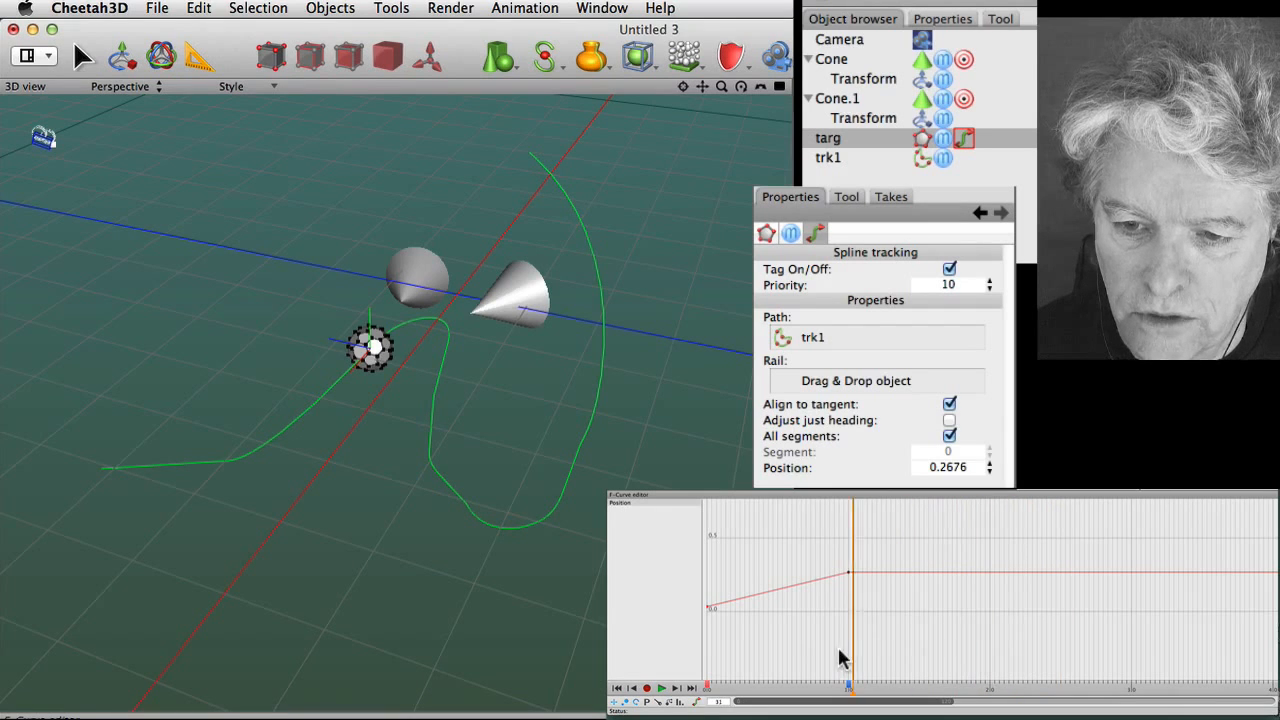
drag(840, 658, 772, 660)
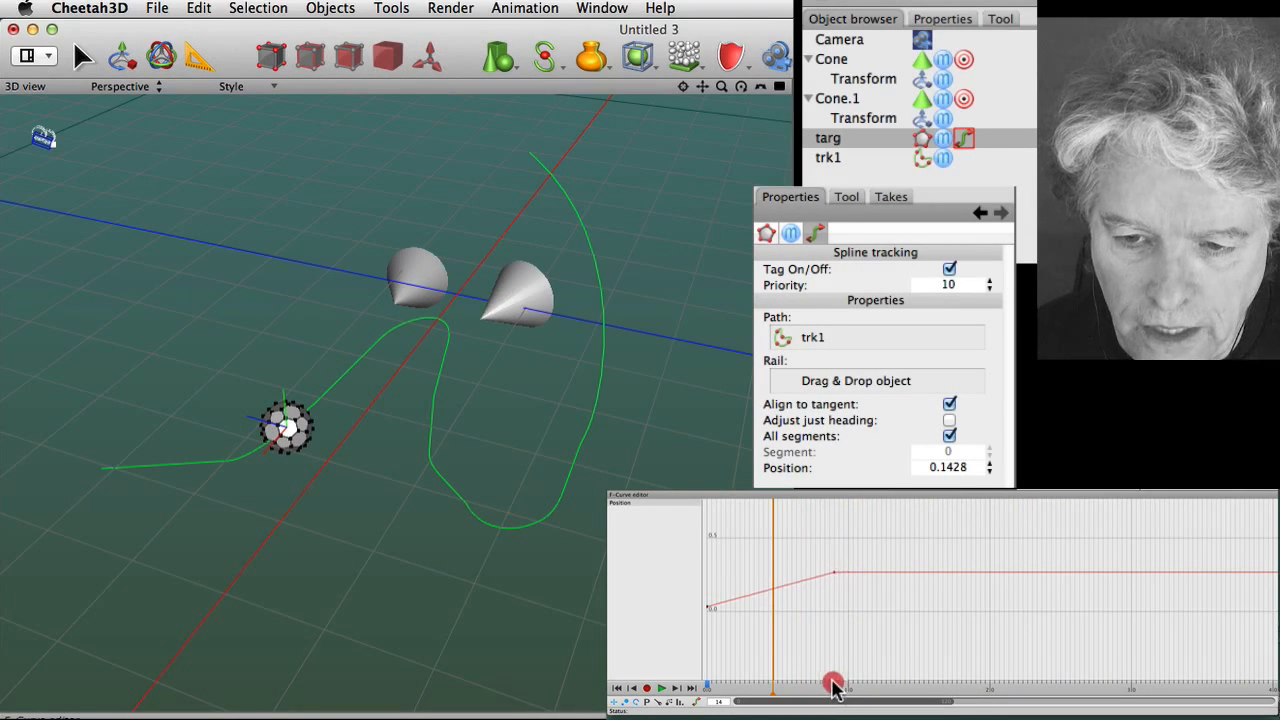
drag(776, 697, 806, 691)
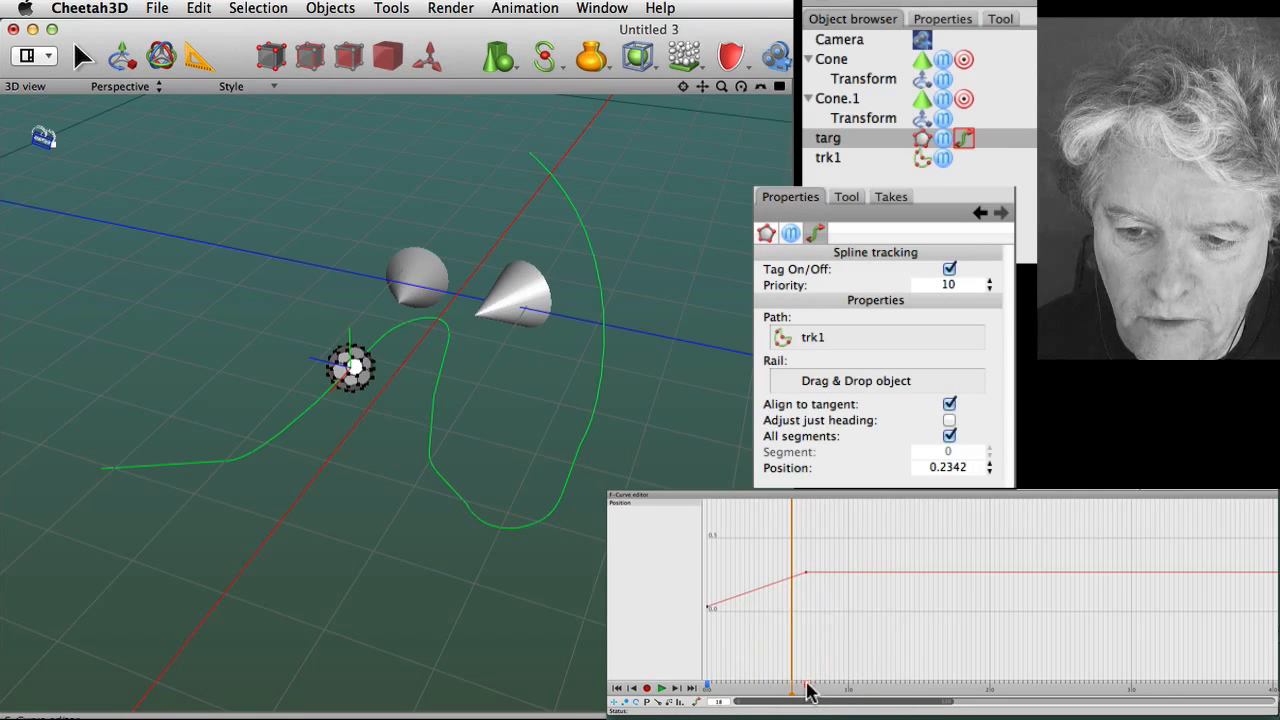
Copy the second Position key and paste copies at frame 30, frame 38 and about frame 44
key(super)
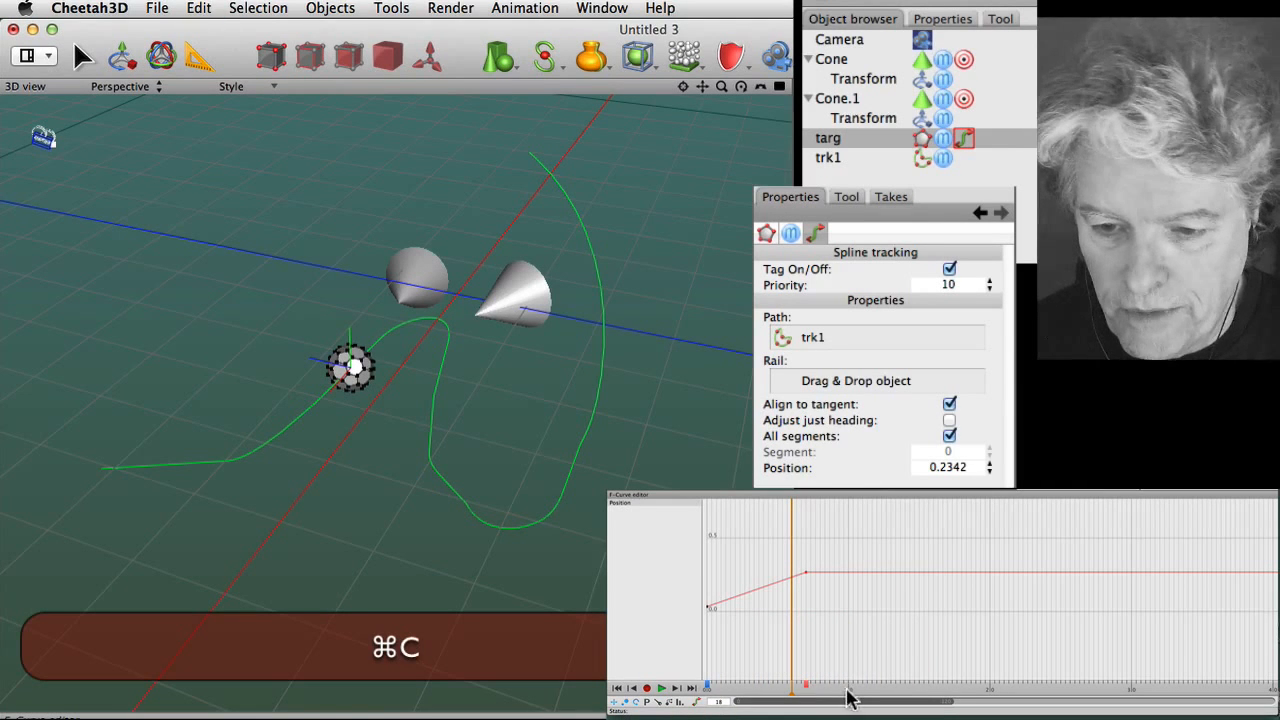
click(847, 698)
key(super+v)
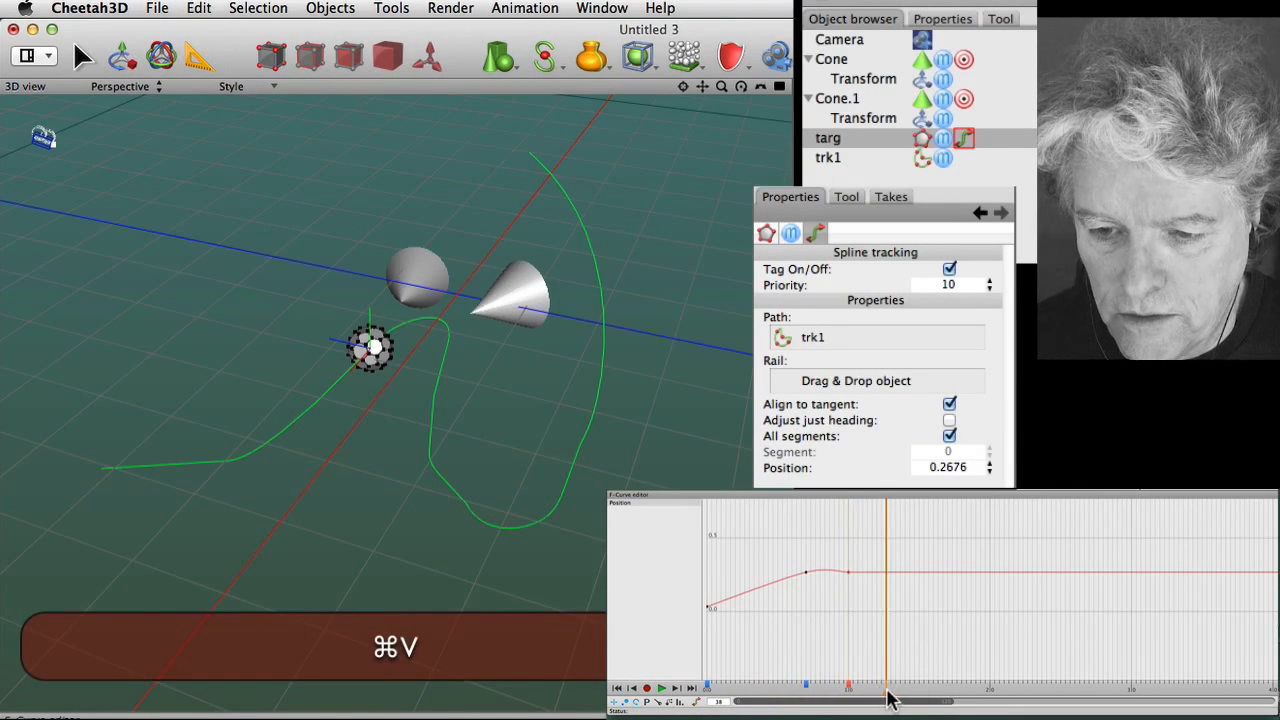
click(887, 698)
key(super+v)
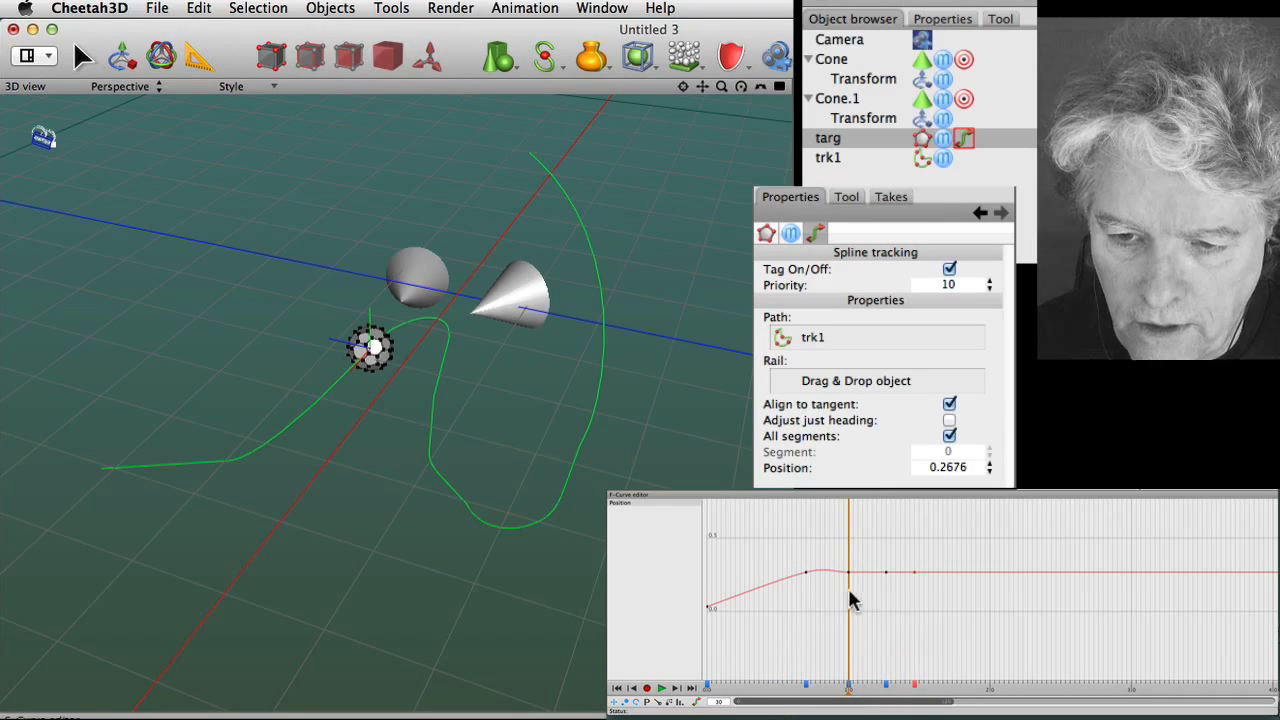
Raise the frame 30 Position key to 0.519 and lower the keys on both sides of it to about 0.1
drag(846, 566, 847, 526)
drag(805, 590, 810, 610)
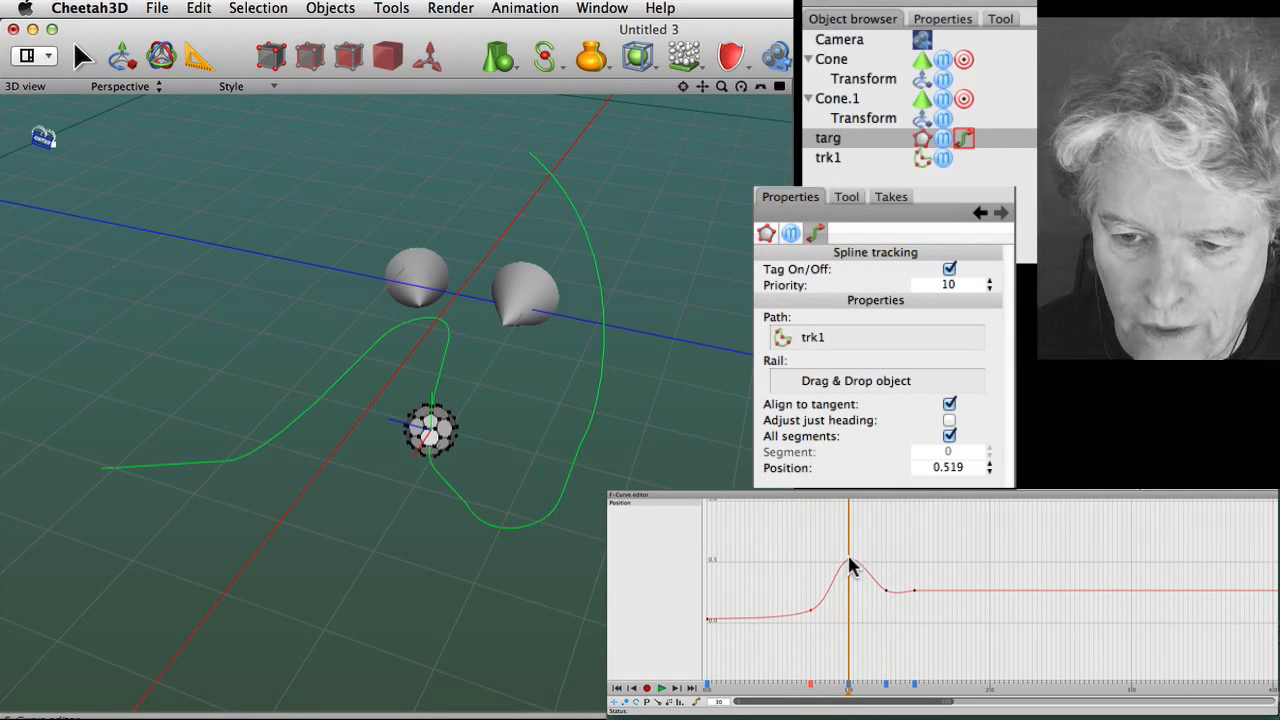
mouse_move(886, 591)
mouse_down()
mouse_move(879, 603)
mouse_move(914, 588)
mouse_move(916, 608)
mouse_up()
Enlarge the timeline around the Position keys and play the animation to check targ's movement along trk1
drag(845, 695, 798, 682)
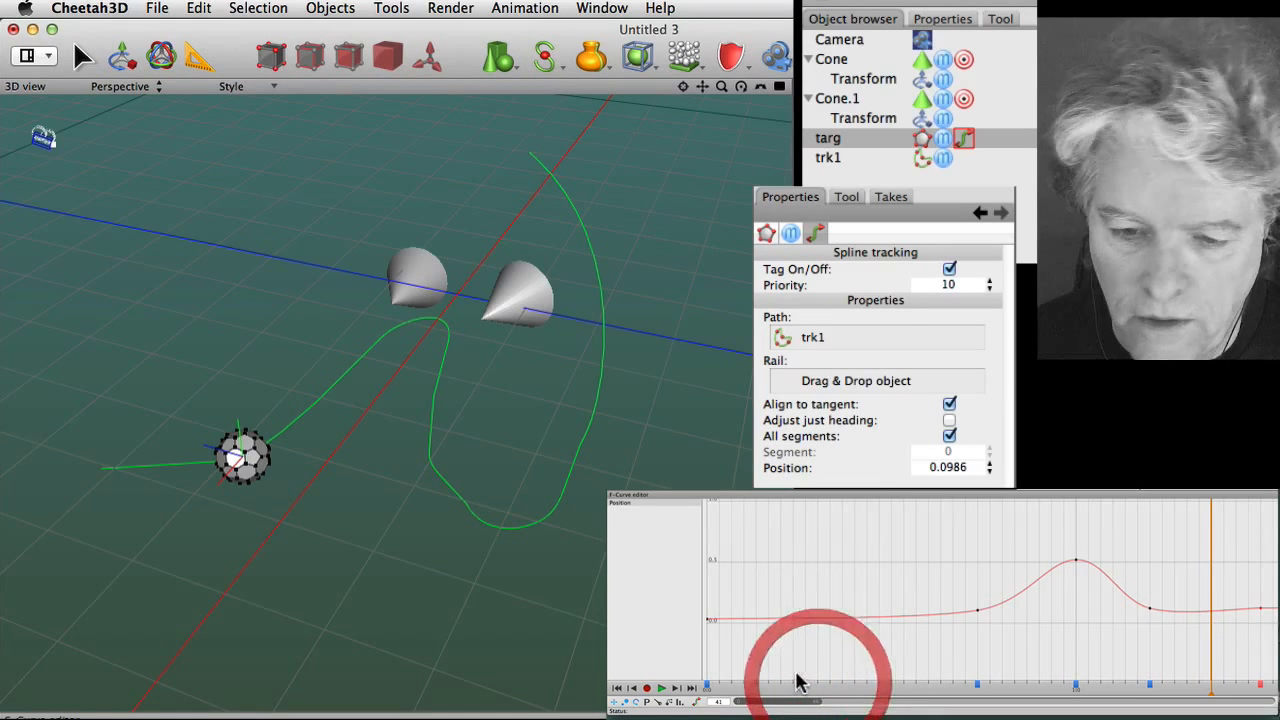
click(661, 689)
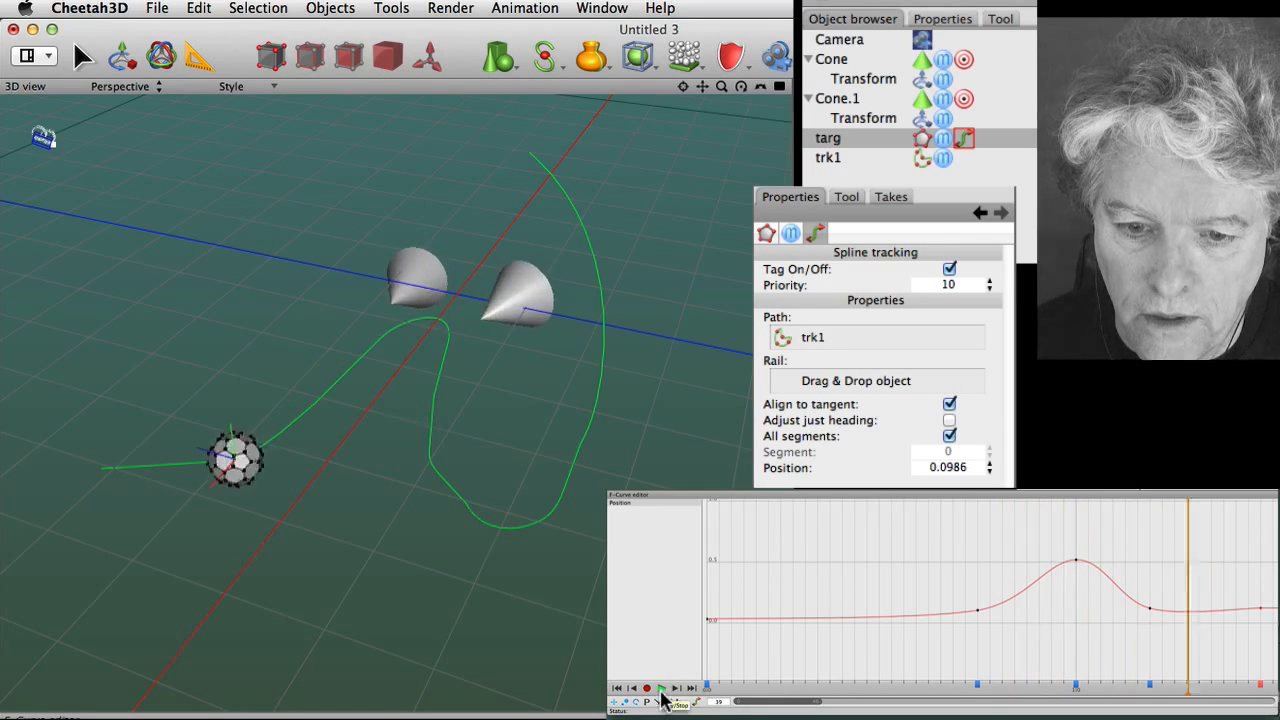
click(661, 689)
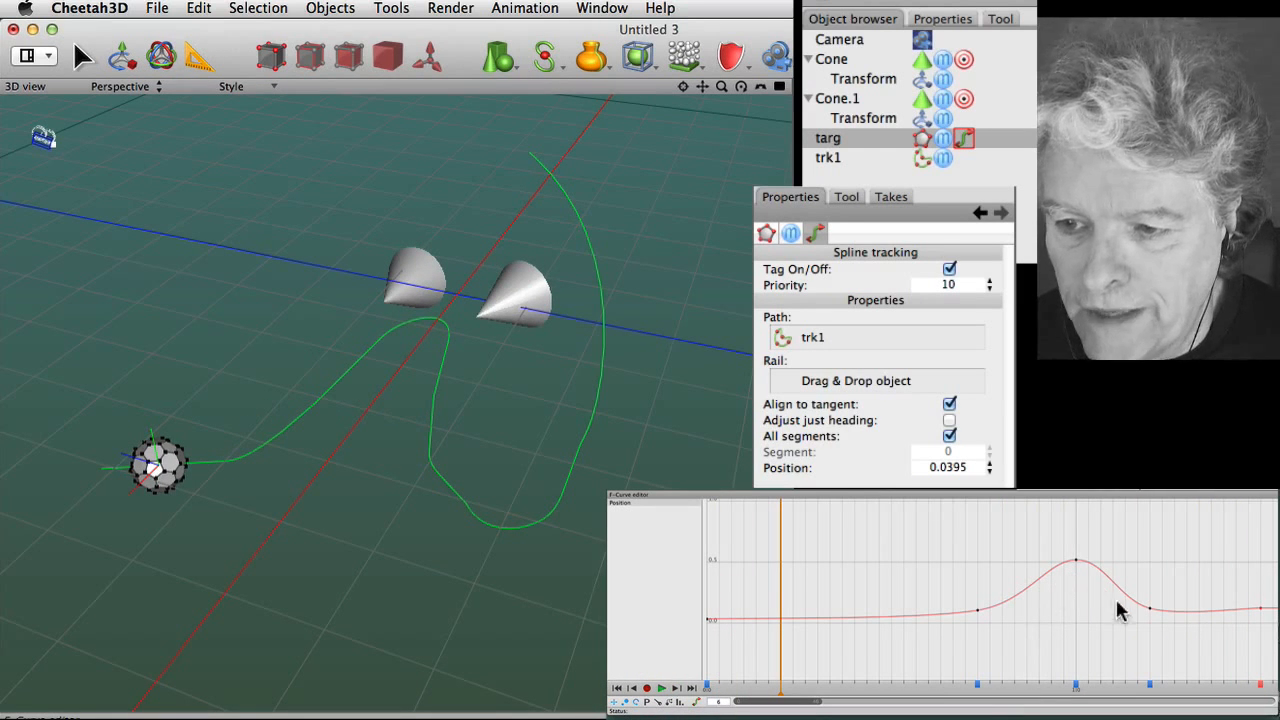
Raise the last two Position keys to about 0.75 and nearly 1.0, and play back the animation
drag(1149, 608, 1144, 531)
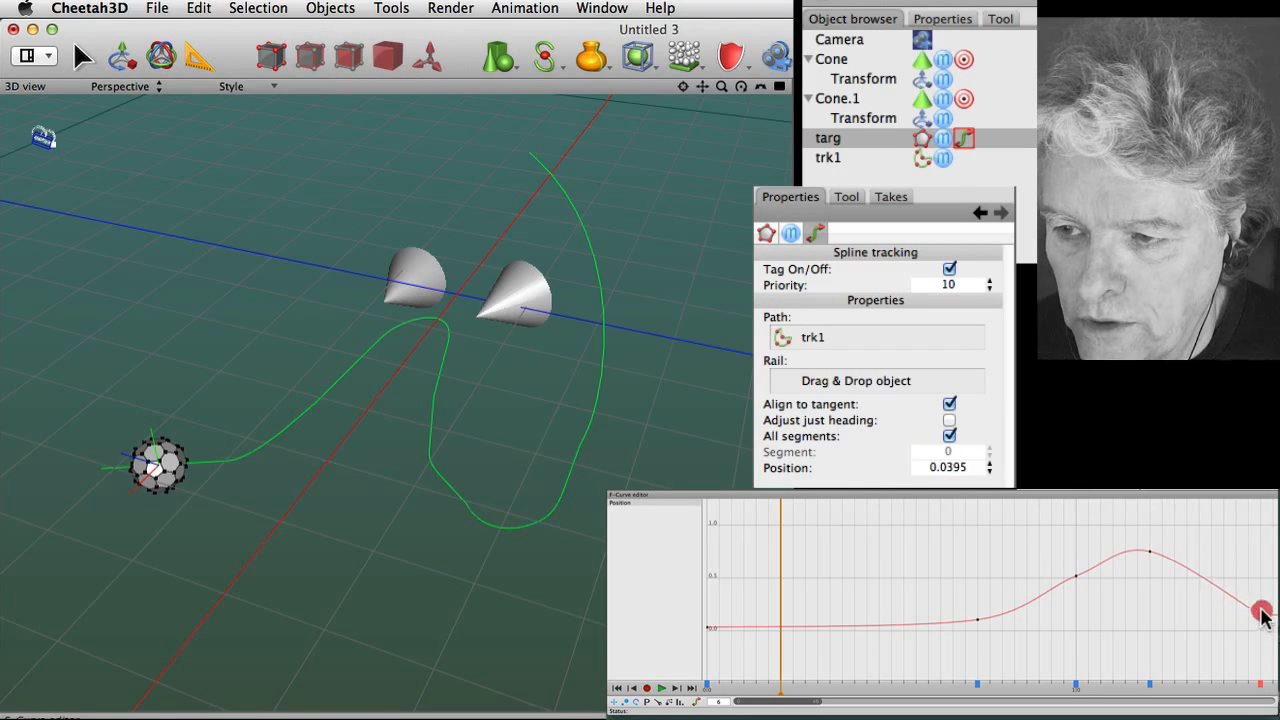
click(1262, 530)
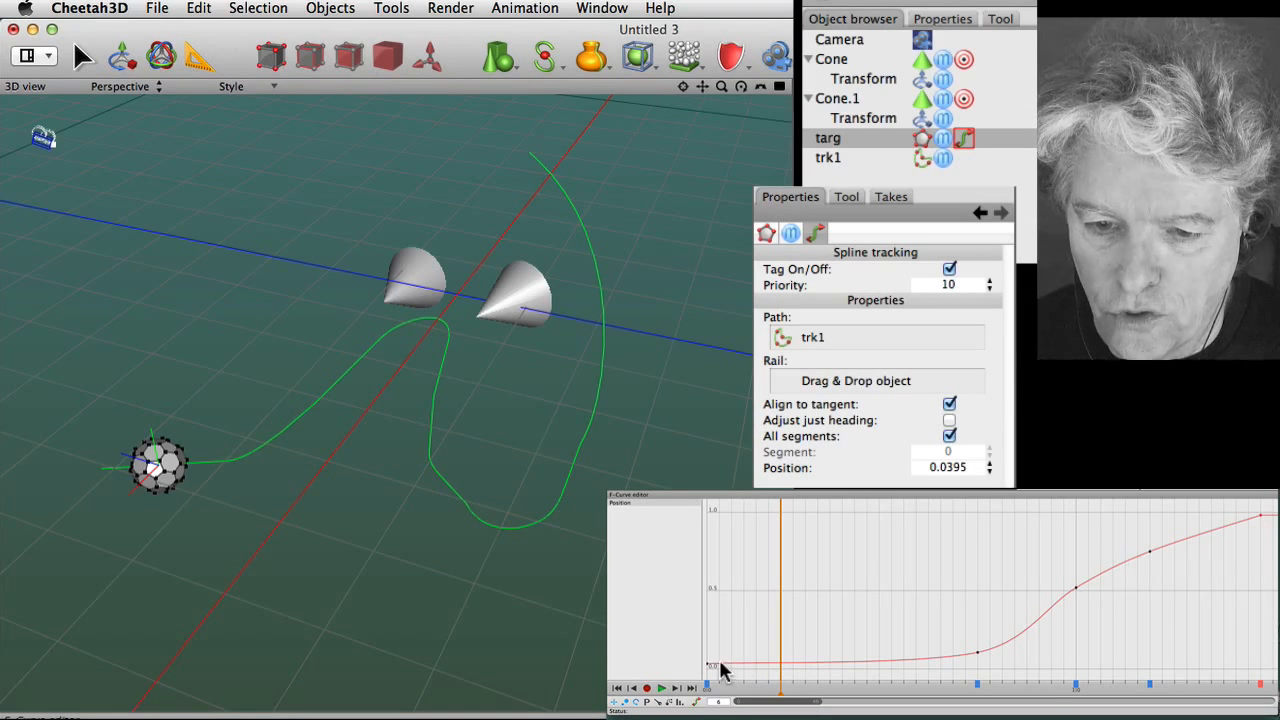
click(660, 690)
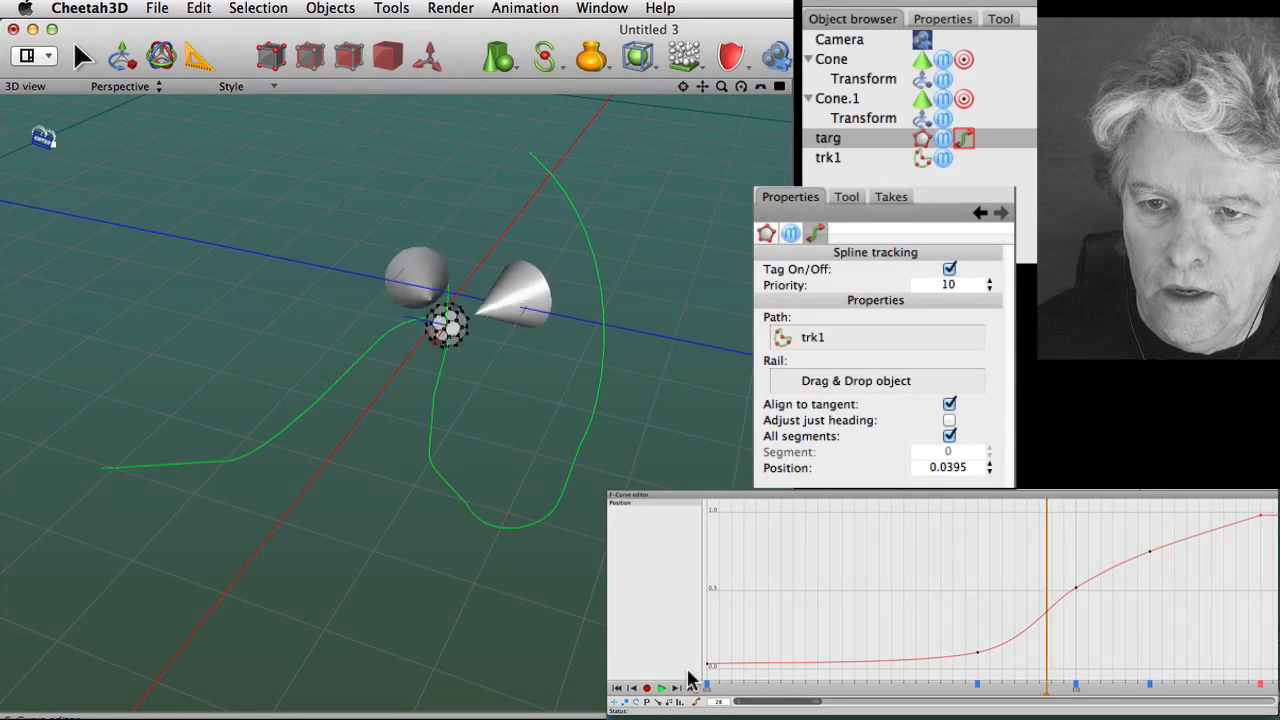
click(661, 689)
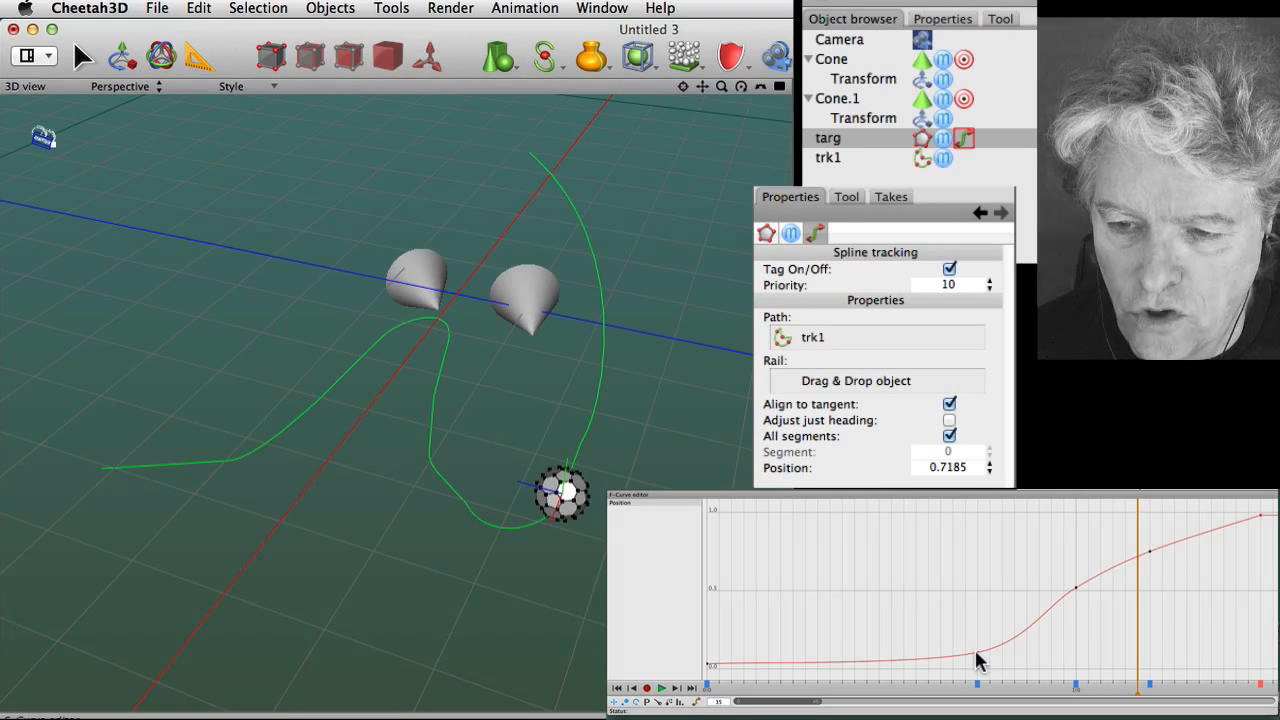
Move the second Position key to about frame 10 near 0.5, preview it, and shift the next two keys to about frames 27 and 30
drag(977, 650, 829, 588)
click(660, 690)
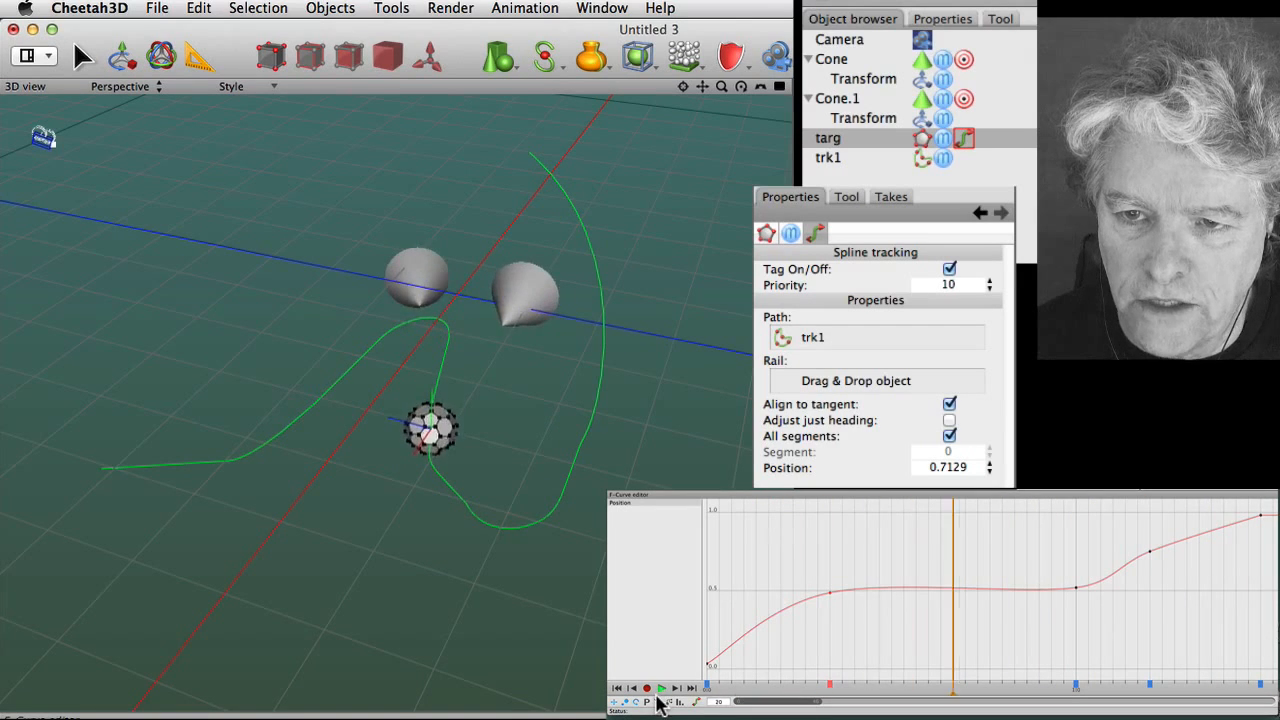
click(660, 690)
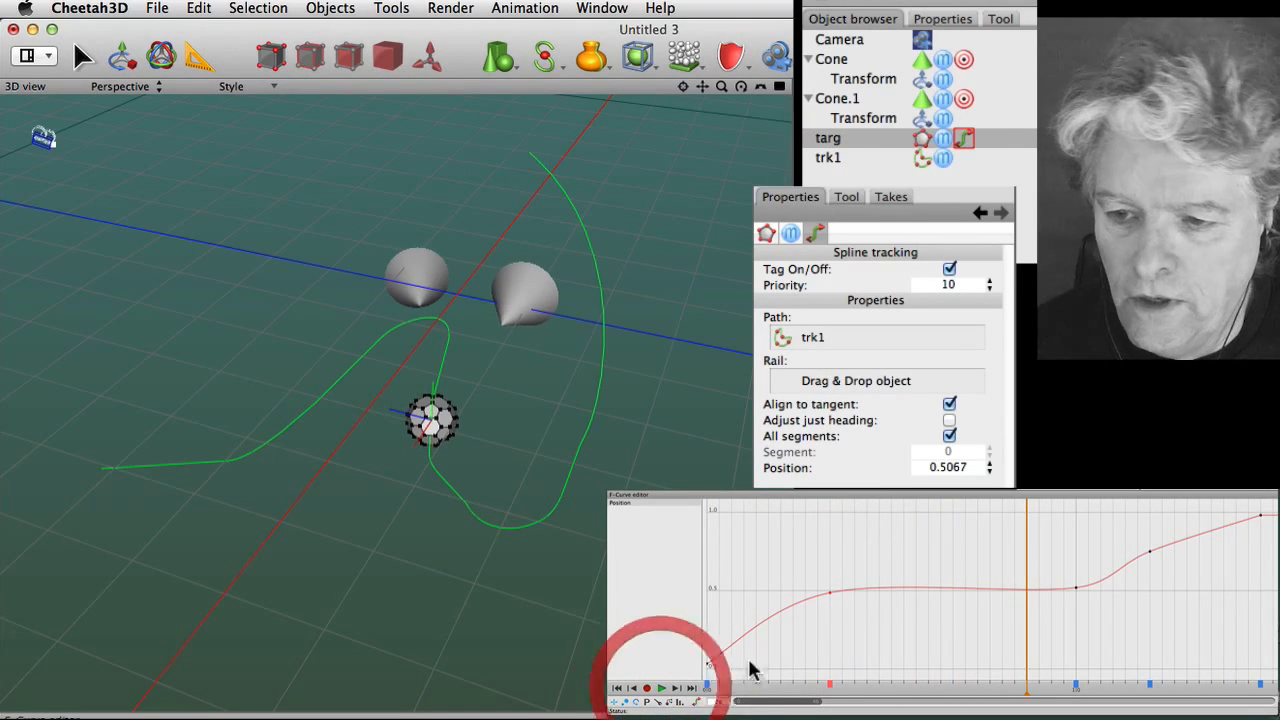
drag(1075, 590, 1038, 594)
drag(1150, 688, 1103, 684)
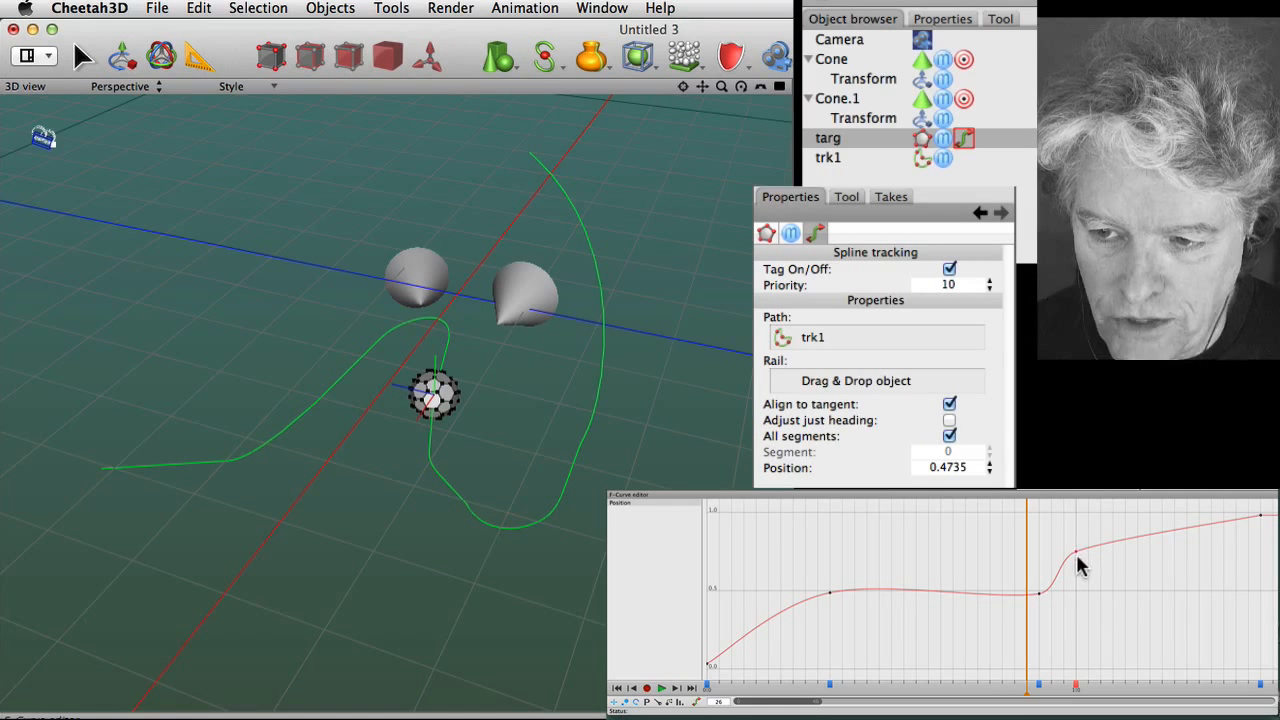
Copy the frame 30 Position key and paste copies at frame 26 and frame 32
key(super)
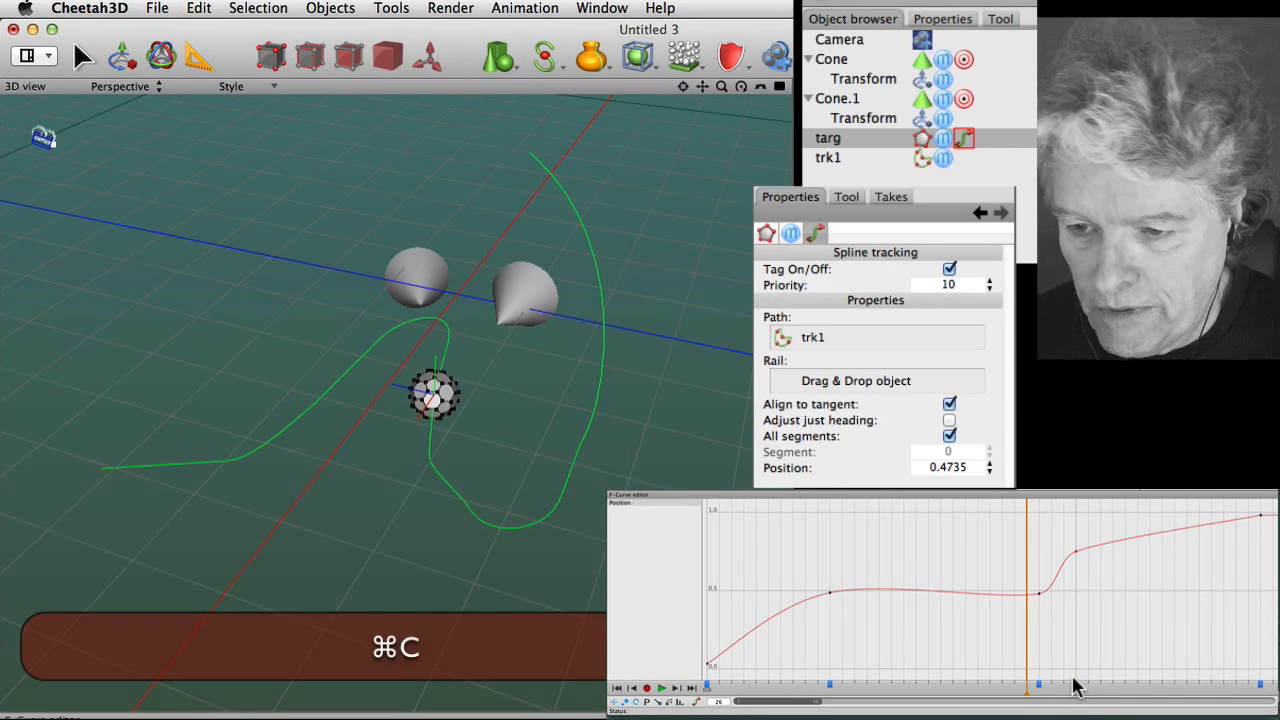
key(super+v)
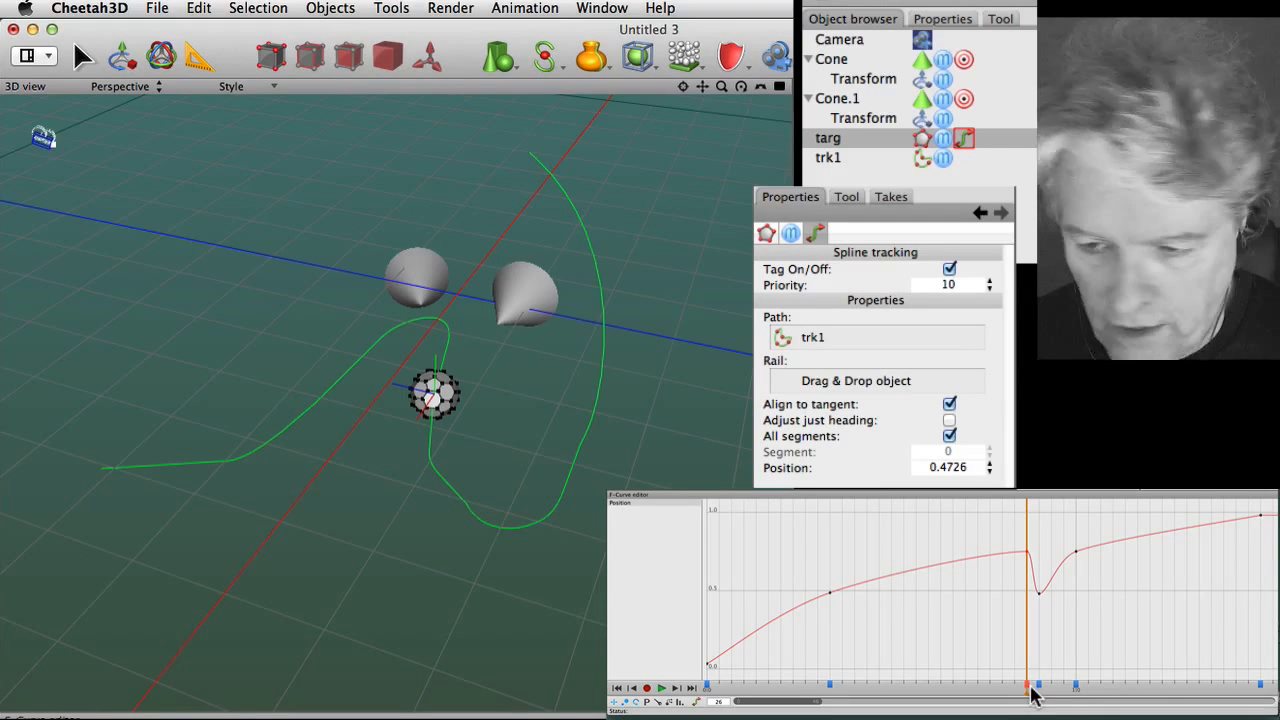
click(1102, 698)
key(super+v)
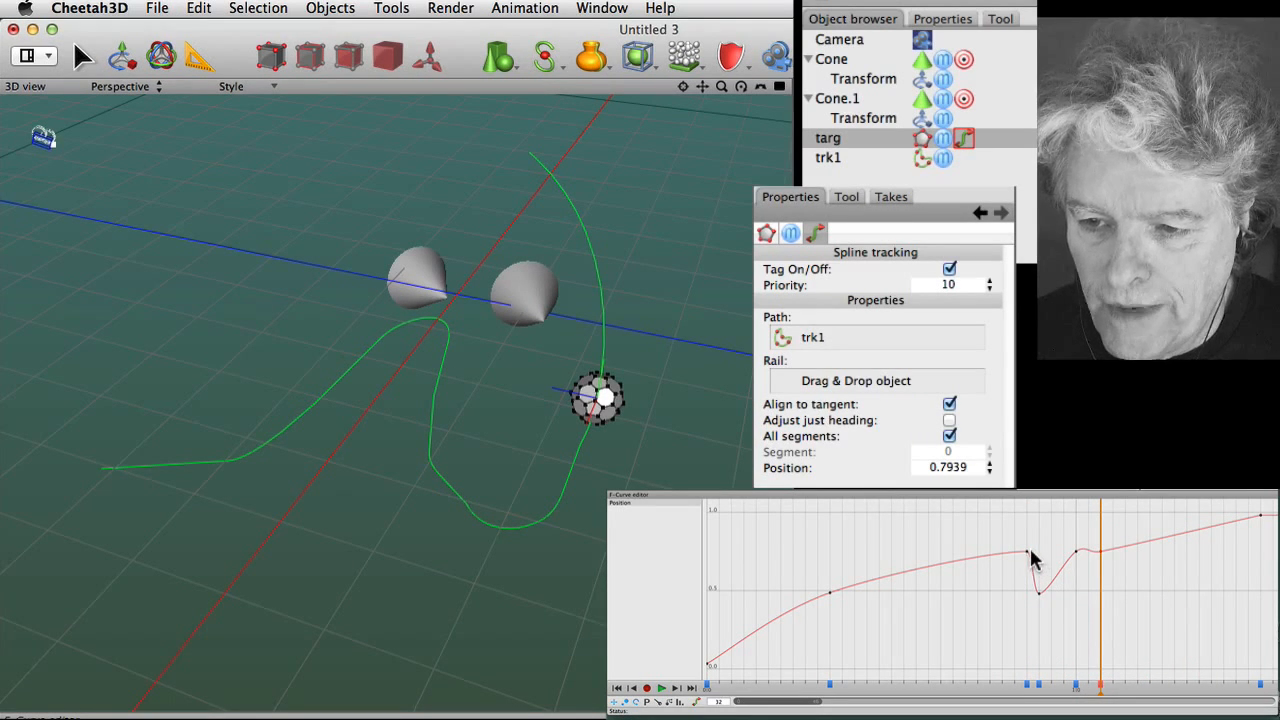
Lower the frame 26 Position key to about 0.53, move the dip to frame 29, and paste a key at frame 34 lowered to about 0.5
drag(1026, 548, 1064, 592)
click(1101, 551)
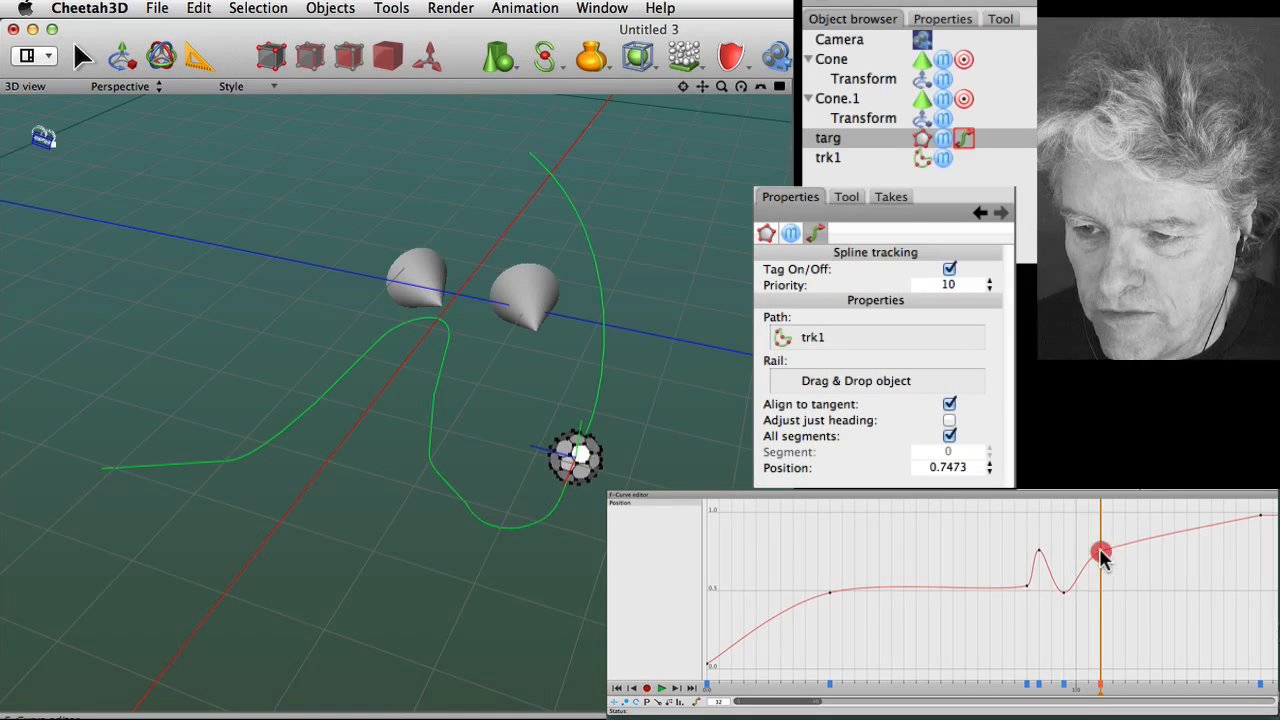
click(1127, 688)
key(super+v)
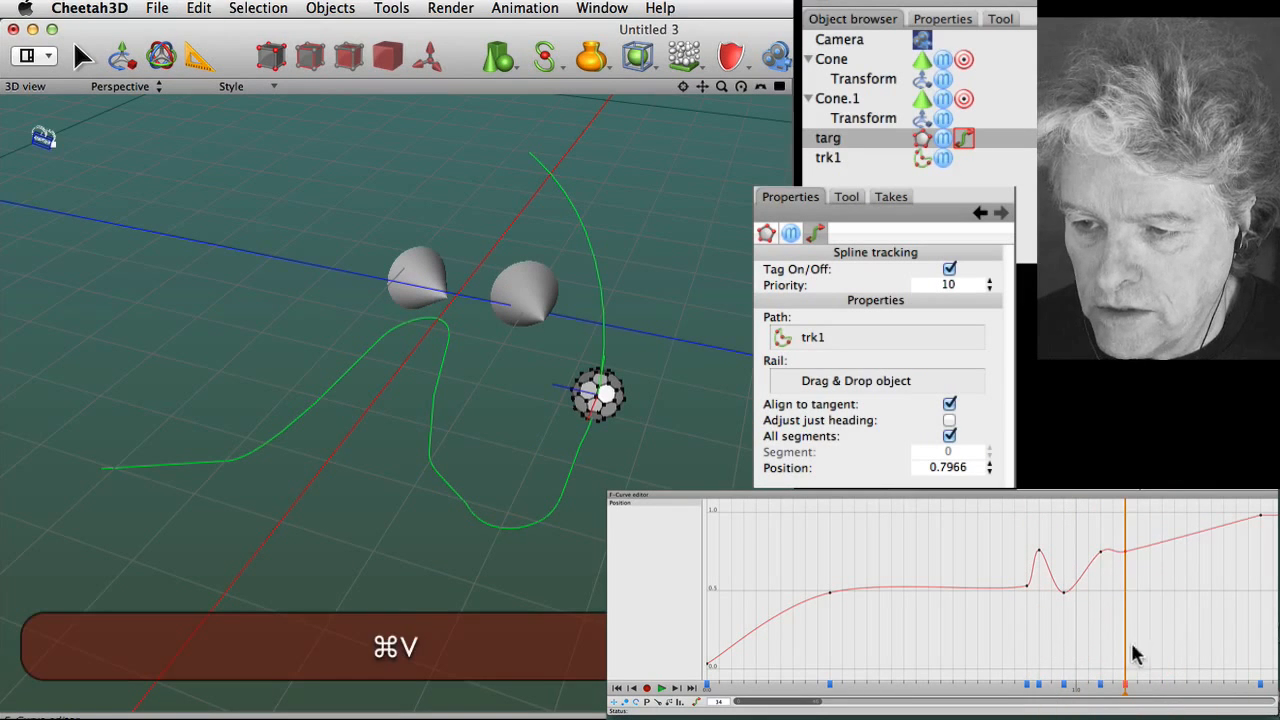
drag(1128, 551, 1124, 590)
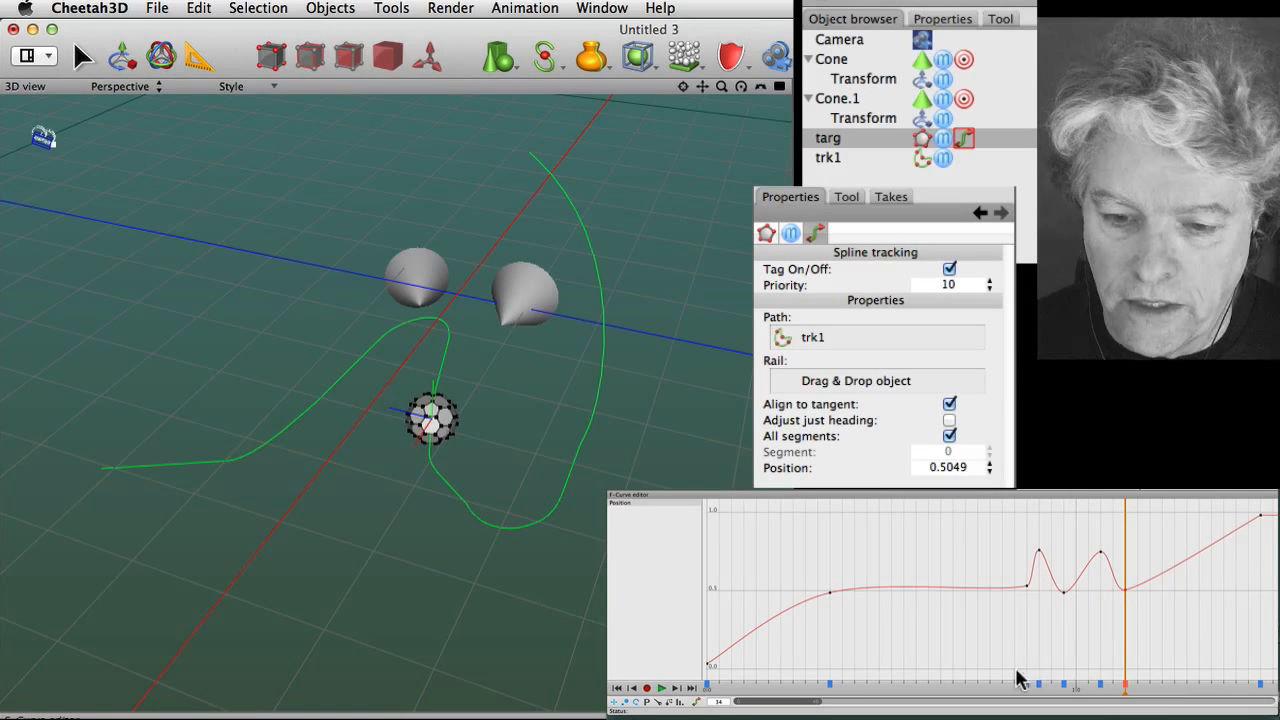
click(661, 689)
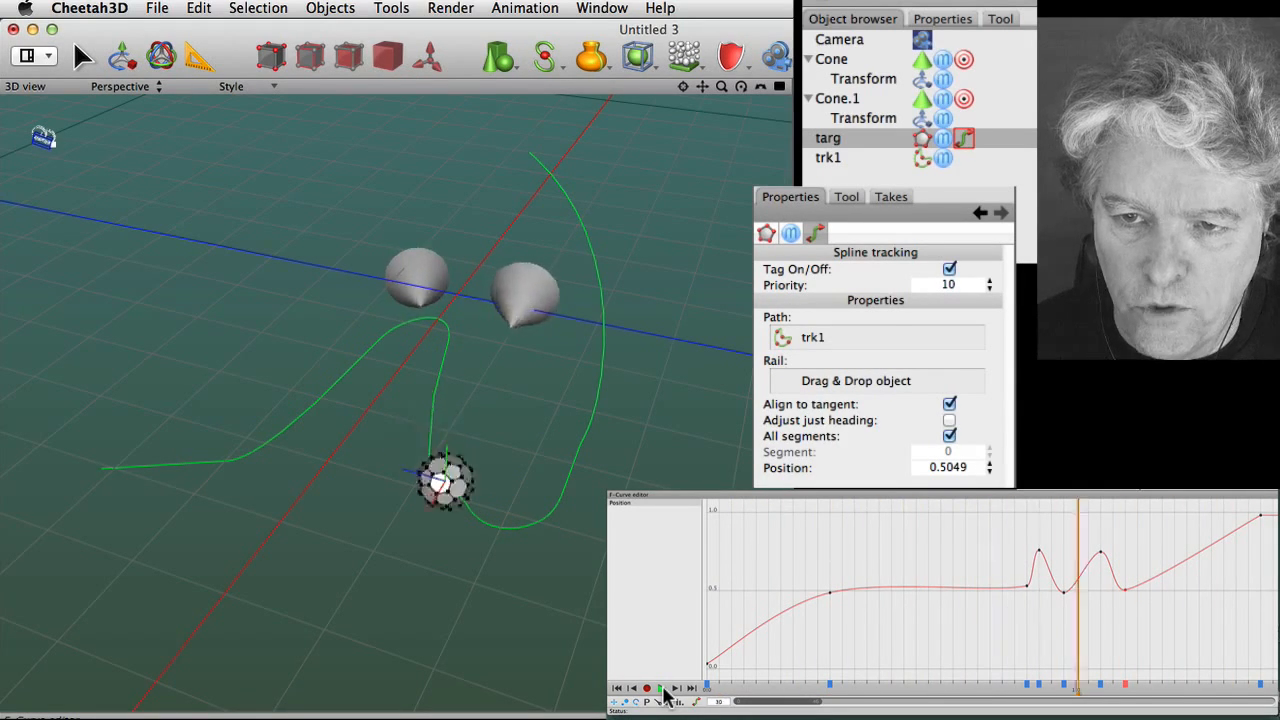
click(661, 688)
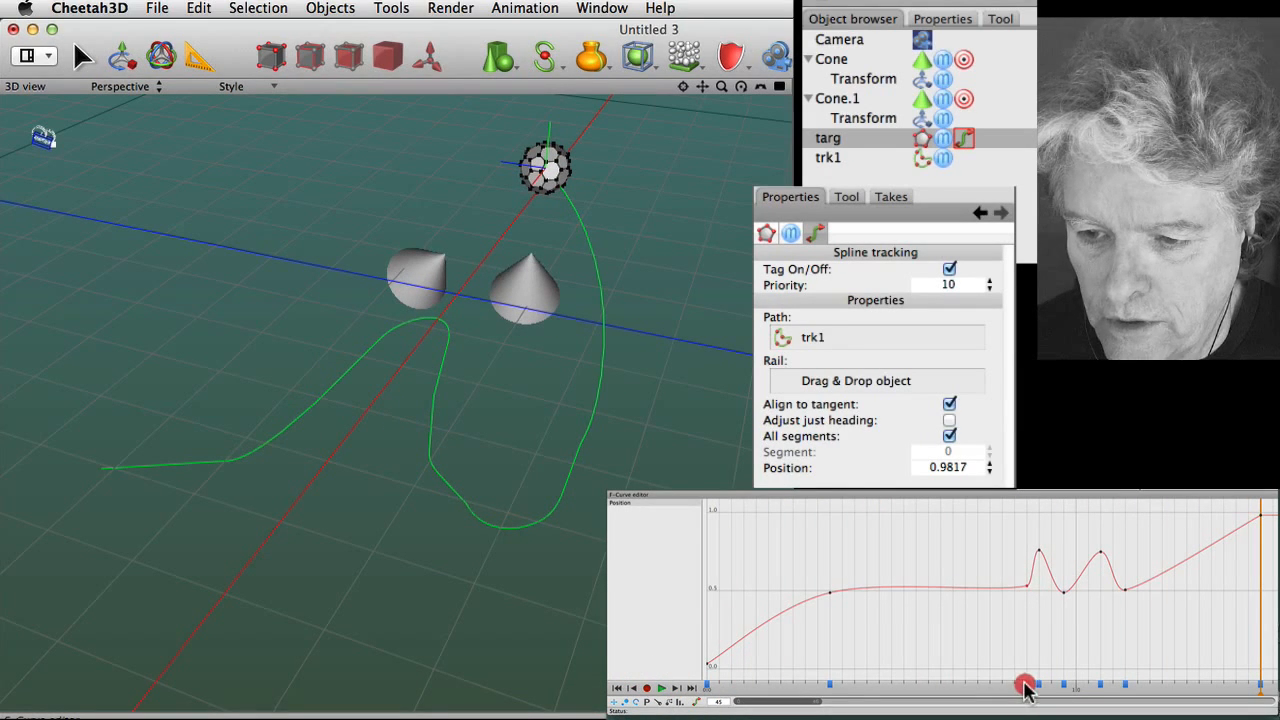
Space out the oscillating Position keys so they fall at frames 23, 27, 31, 35 and 39, and preview the animation
click(990, 685)
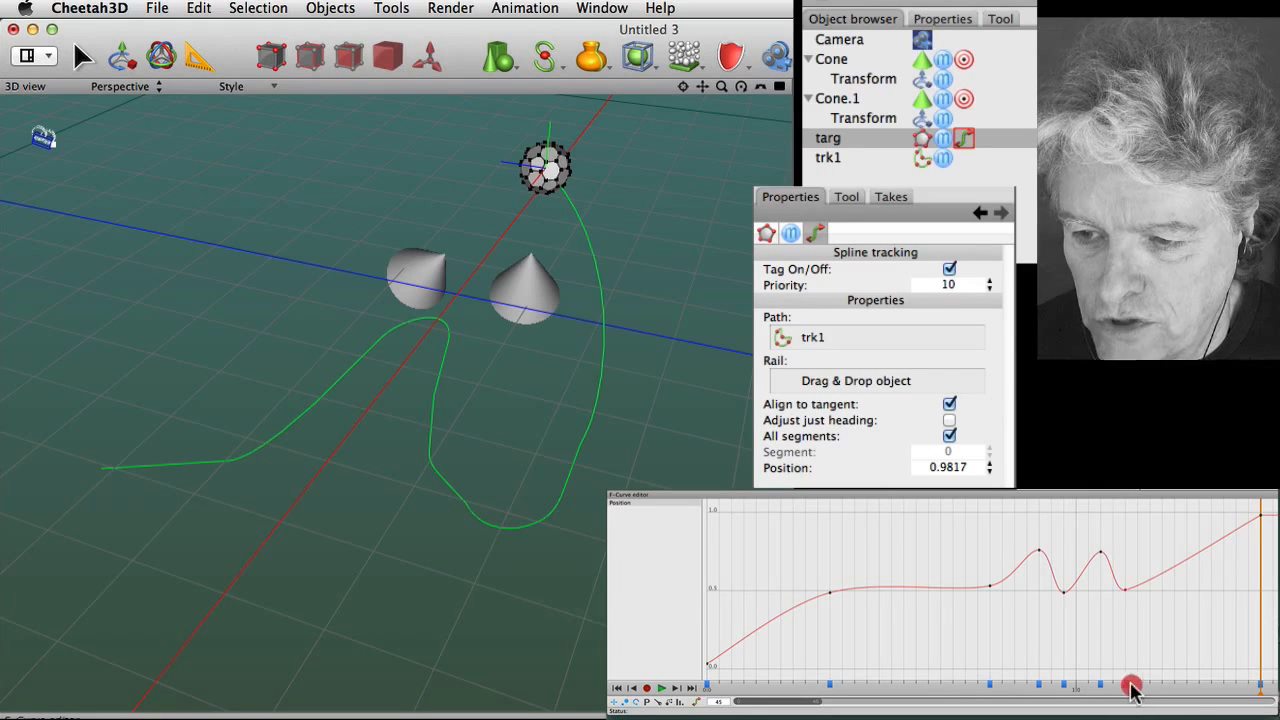
drag(1131, 685, 1186, 685)
mouse_move(1101, 685)
mouse_down()
mouse_move(1137, 686)
mouse_move(1075, 686)
mouse_move(1088, 686)
mouse_up()
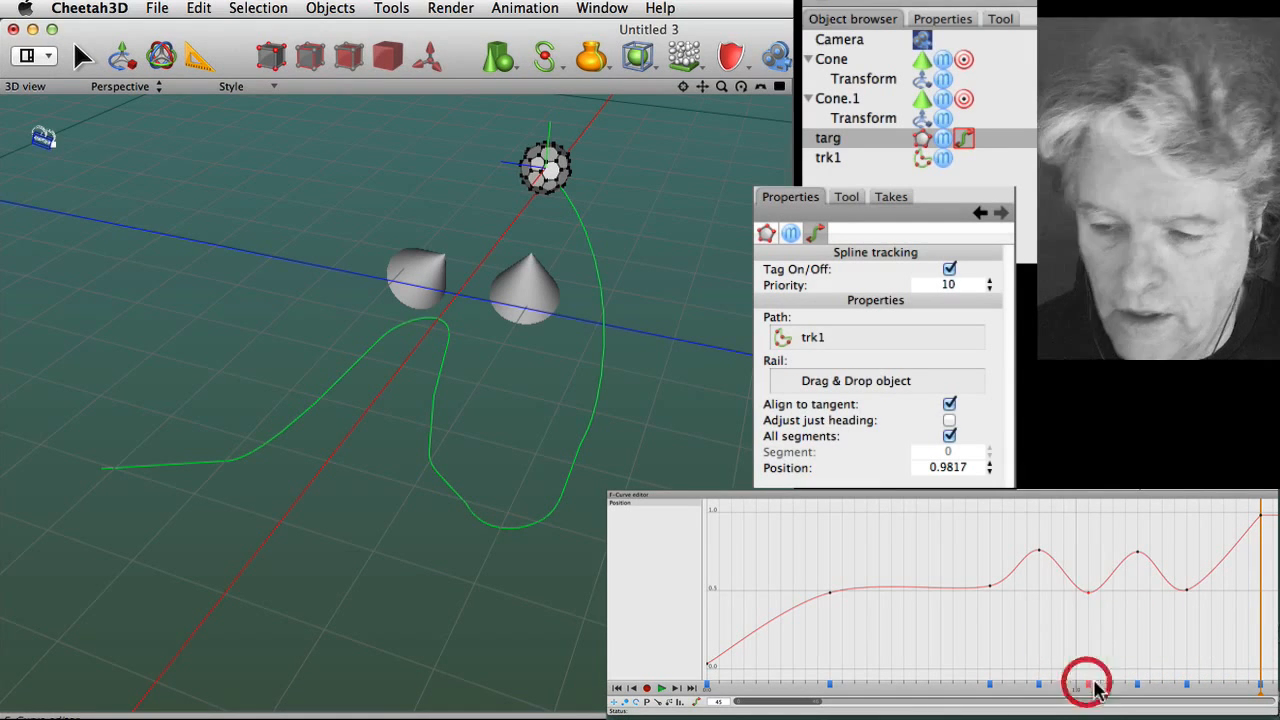
click(663, 688)
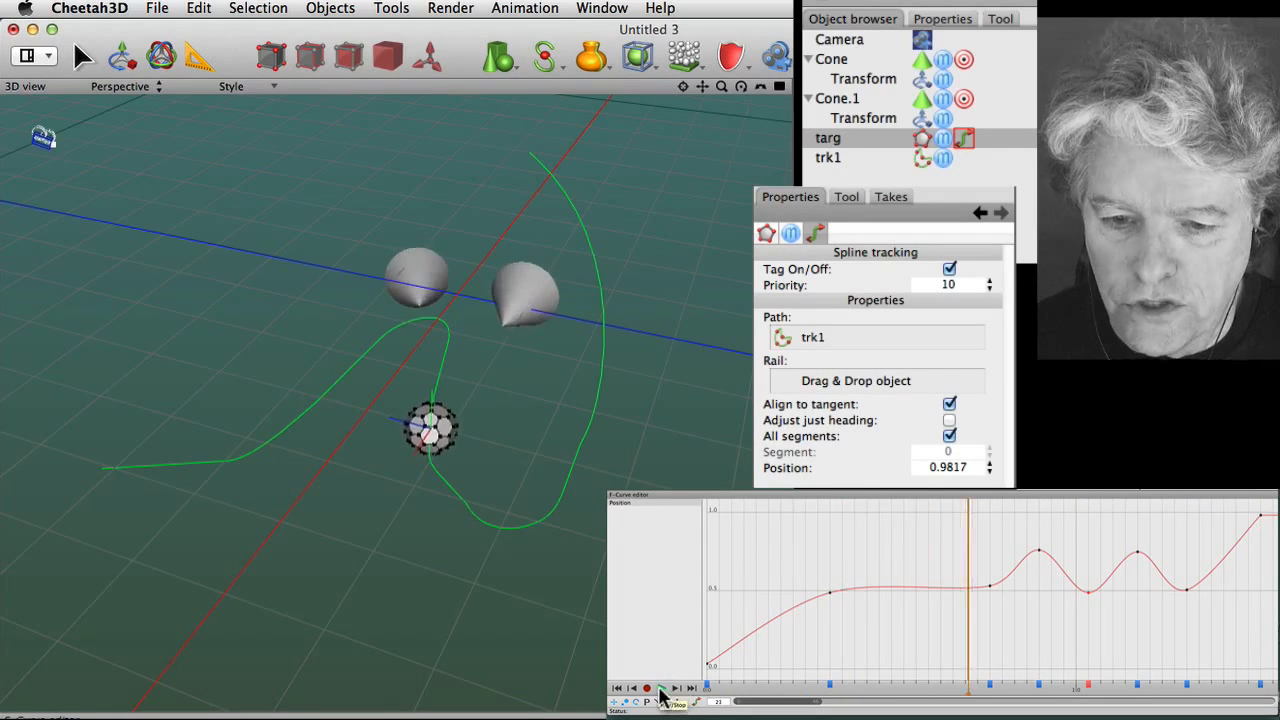
click(661, 688)
Lower the Position keys at frames 23, 27, 31 and 35 to about 0.45, 0.65, 0.4 and 0.65
drag(1037, 550, 989, 597)
click(989, 589)
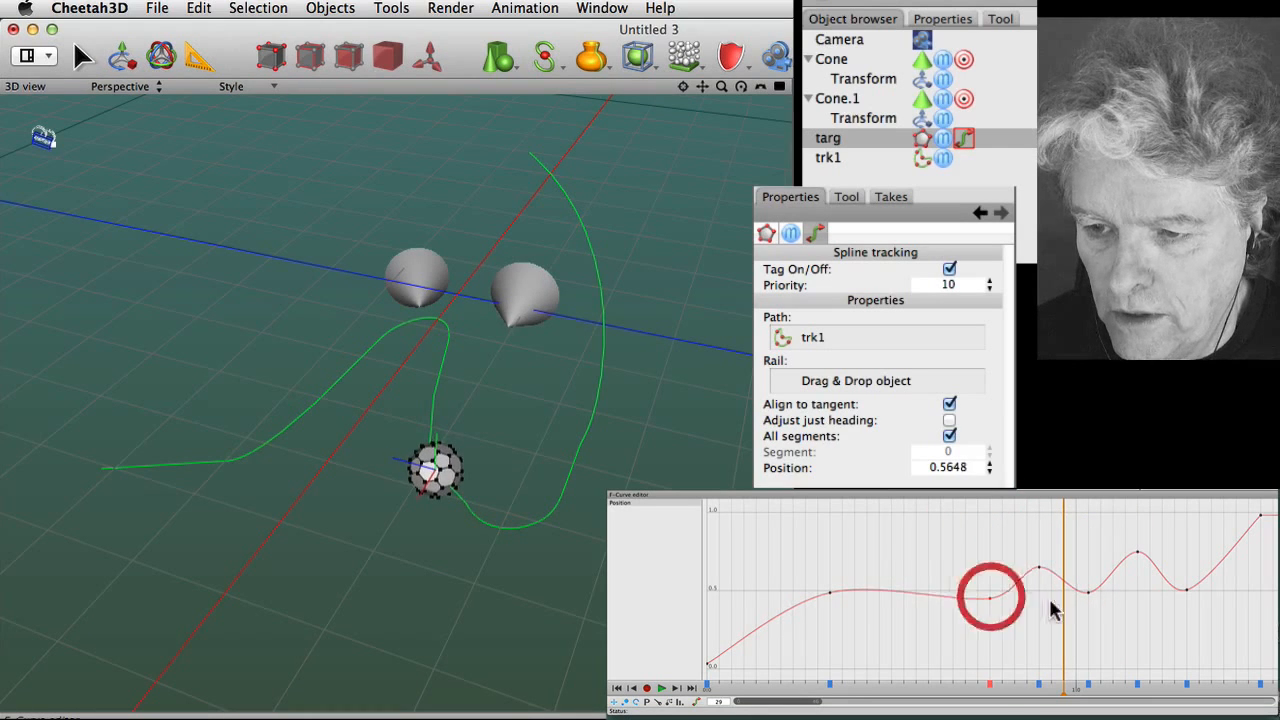
drag(1086, 590, 1086, 605)
drag(1135, 557, 1131, 587)
drag(1134, 605, 1136, 569)
Move the frame 35 Position key to frame 34 at about 0.61, and lower the frame 27 key to about 0.62
click(1138, 692)
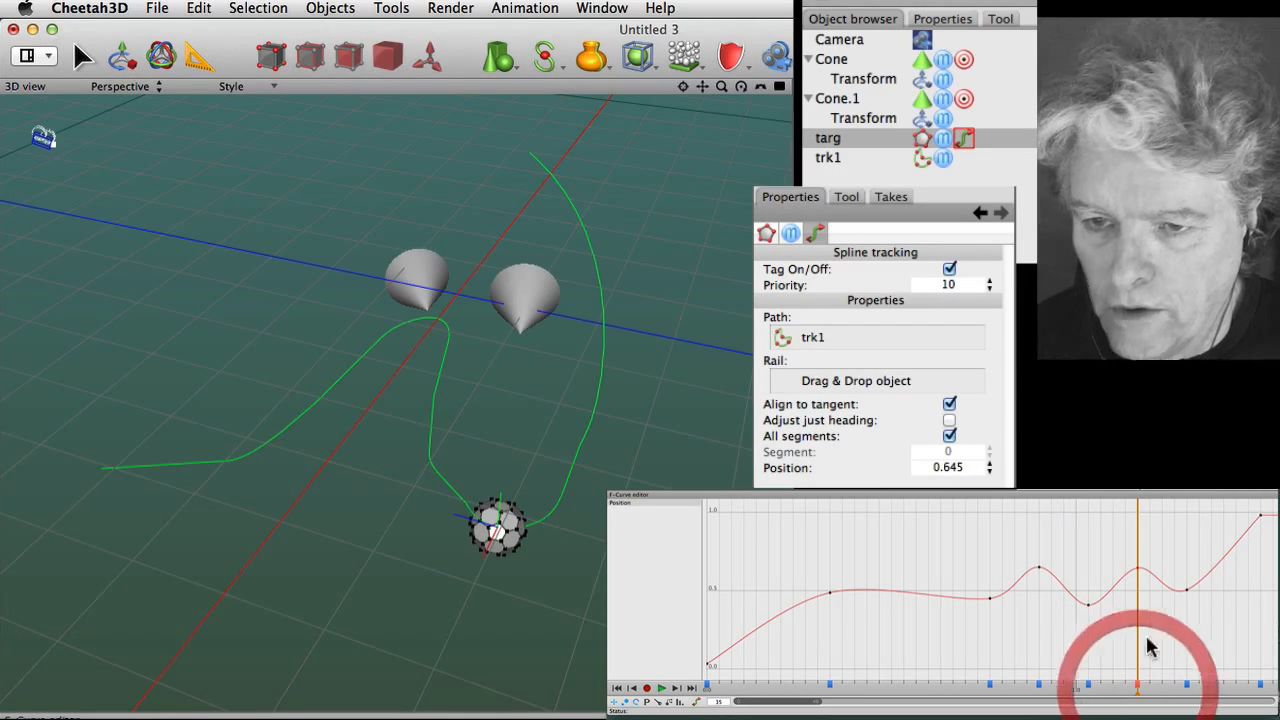
mouse_move(1136, 566)
mouse_down()
mouse_move(1134, 544)
mouse_move(1127, 575)
mouse_up()
drag(1136, 700, 1127, 690)
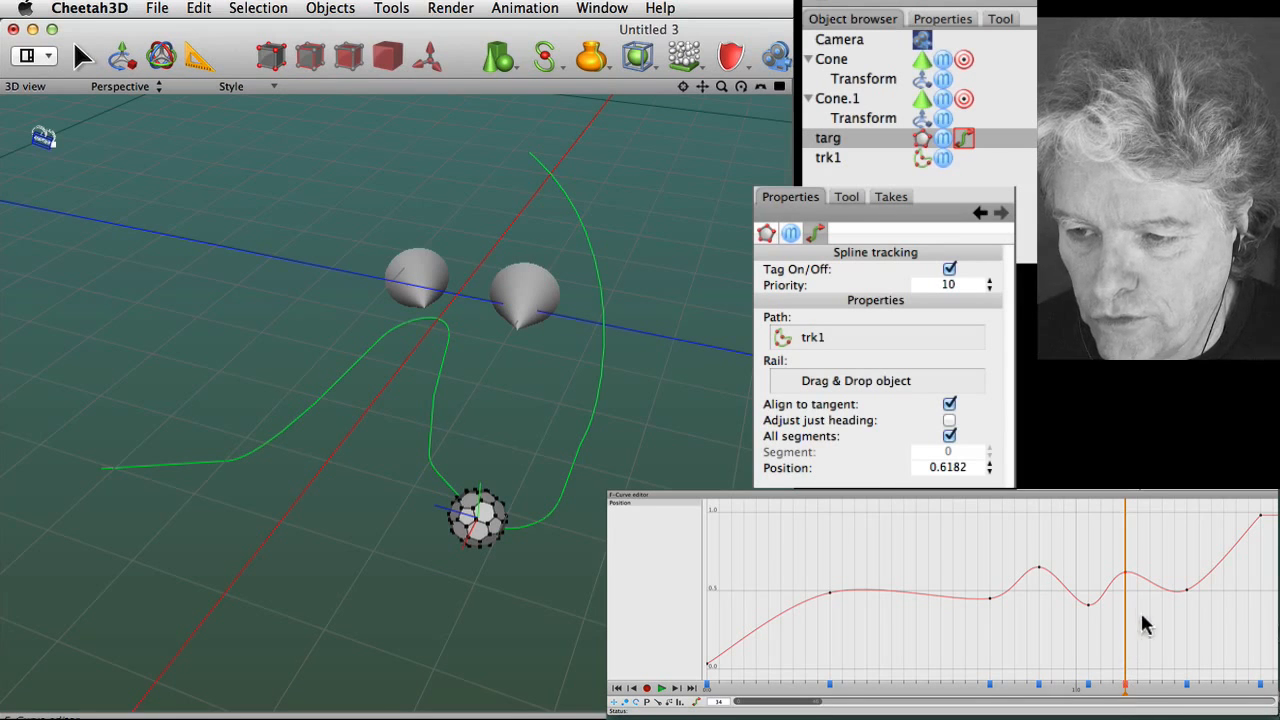
drag(1127, 580, 1124, 577)
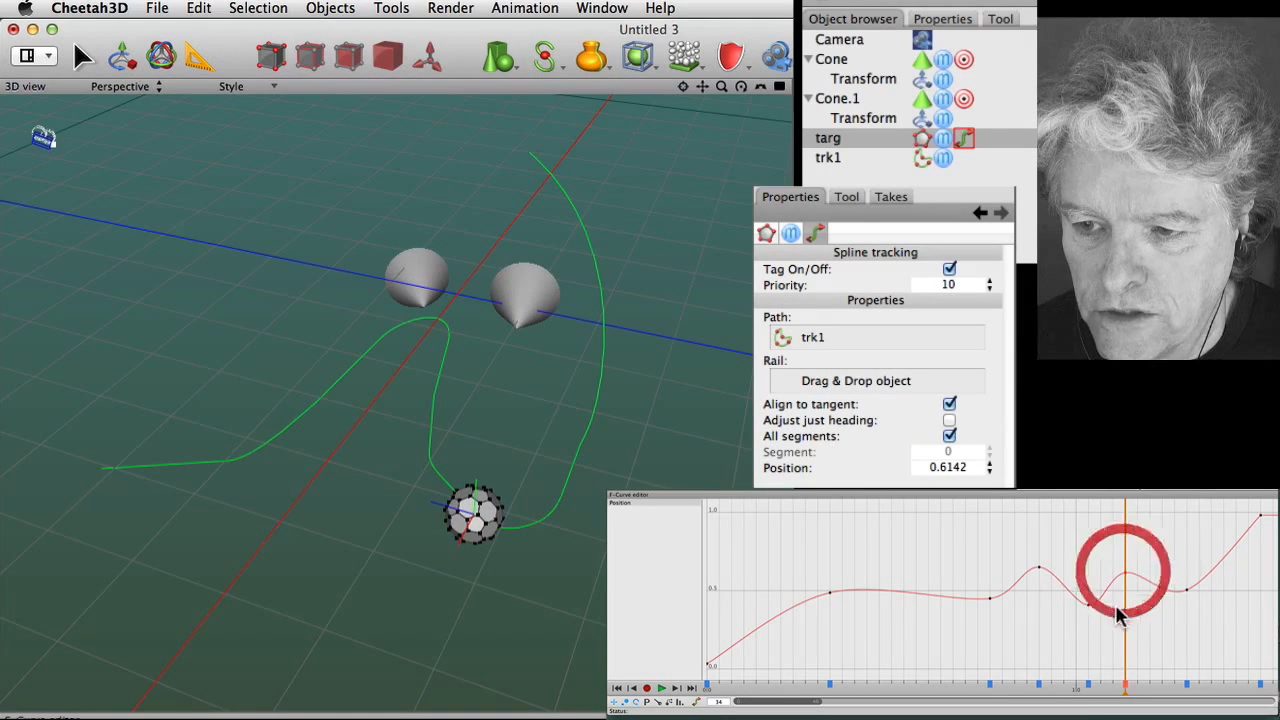
click(1039, 692)
click(1038, 569)
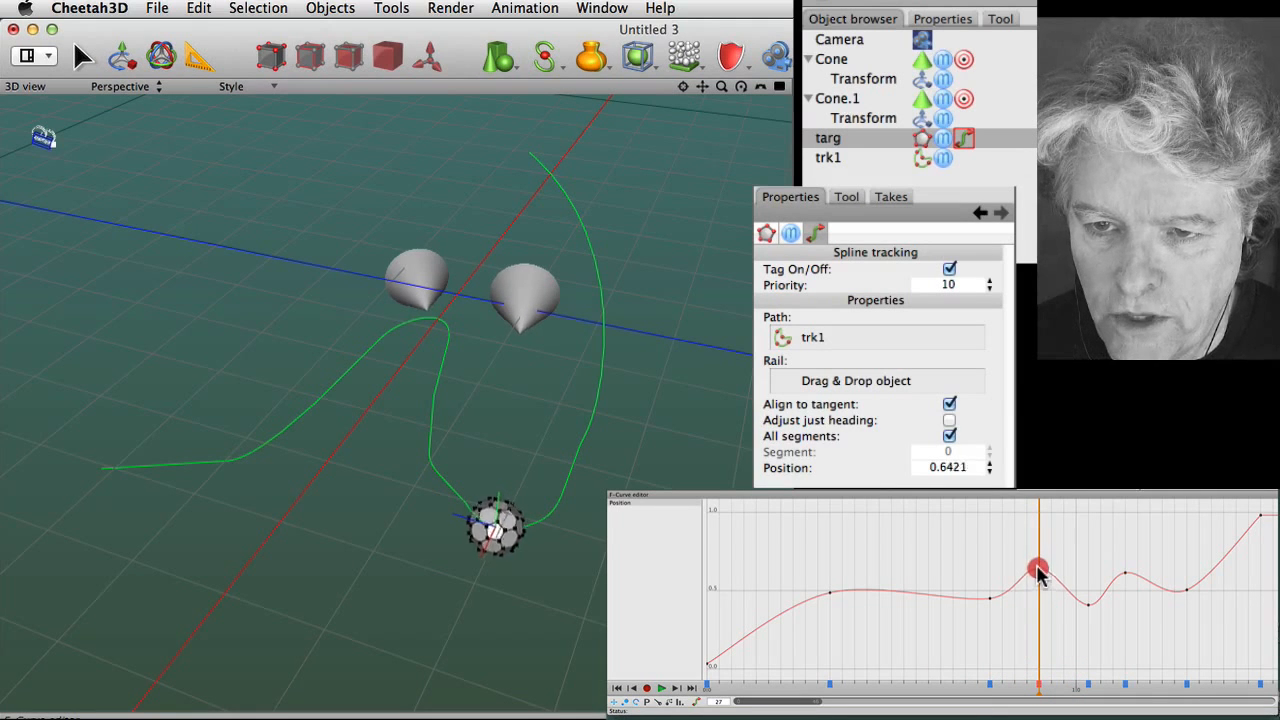
mouse_move(1038, 569)
mouse_down()
mouse_move(1036, 585)
mouse_move(1038, 573)
mouse_up()
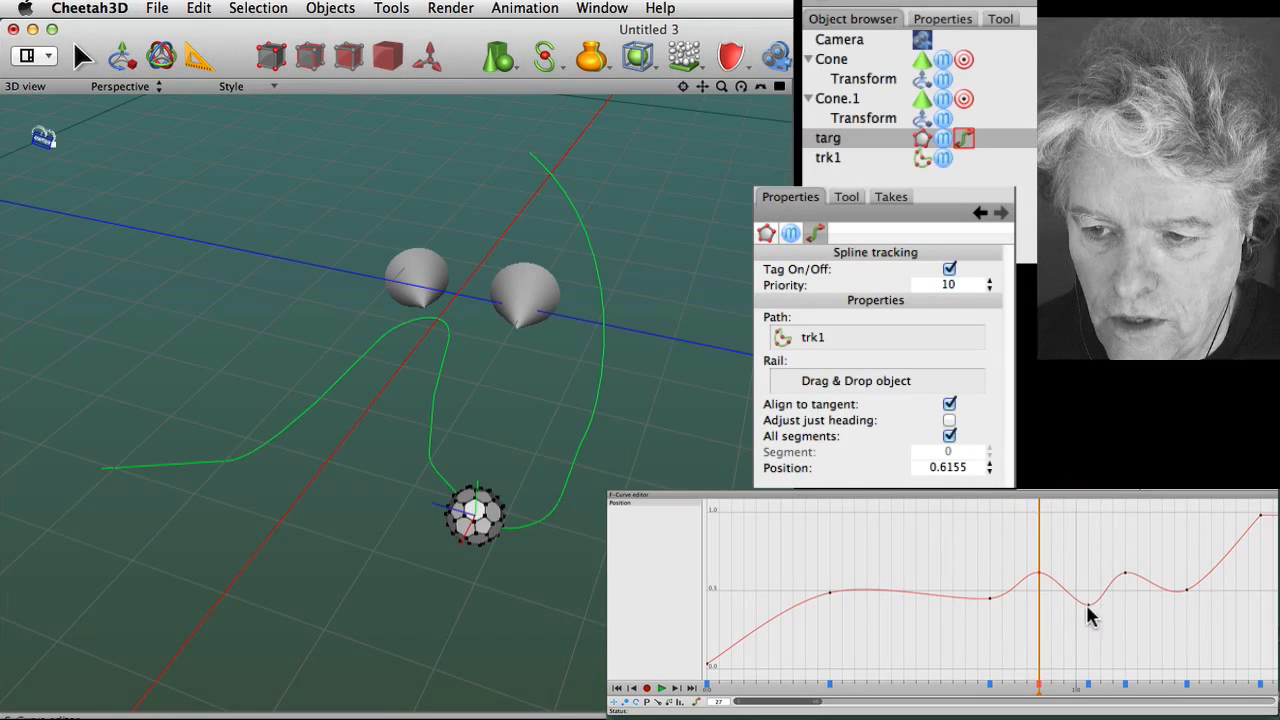
Move the Position dip key from frame 31 to frame 30 and set it to about 0.35
click(1089, 690)
drag(1088, 606, 1081, 648)
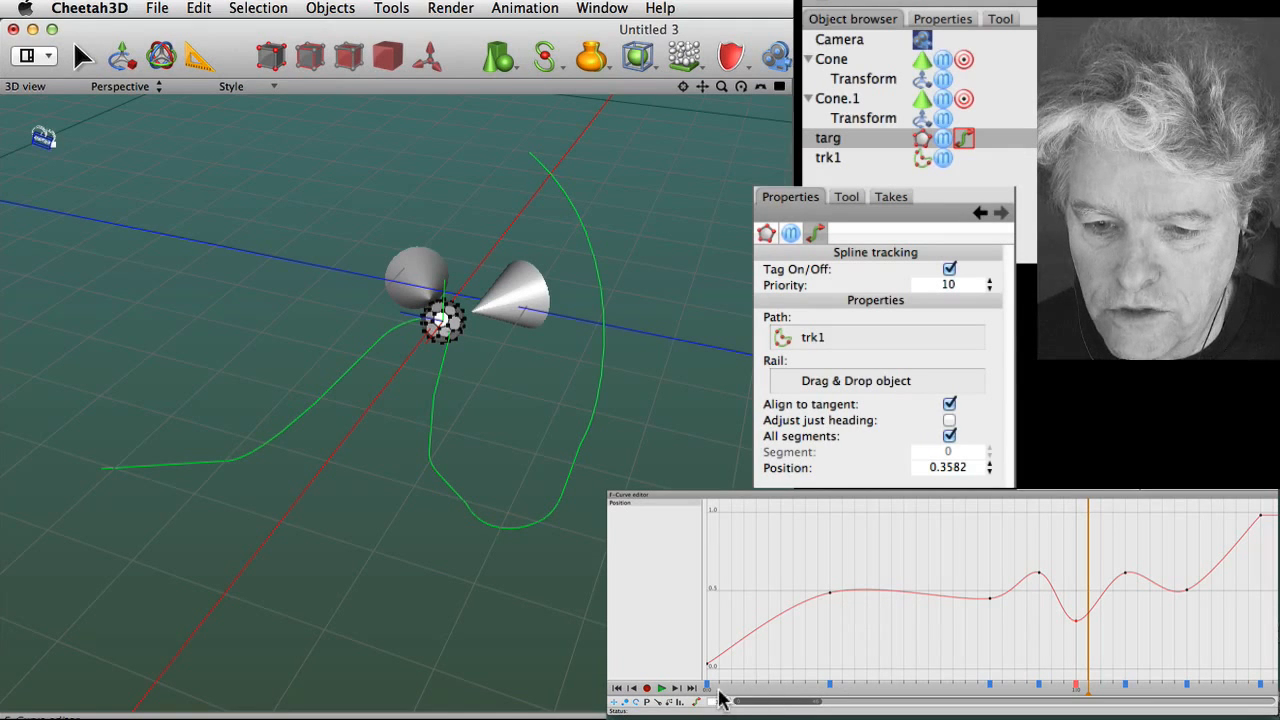
drag(710, 690, 1073, 697)
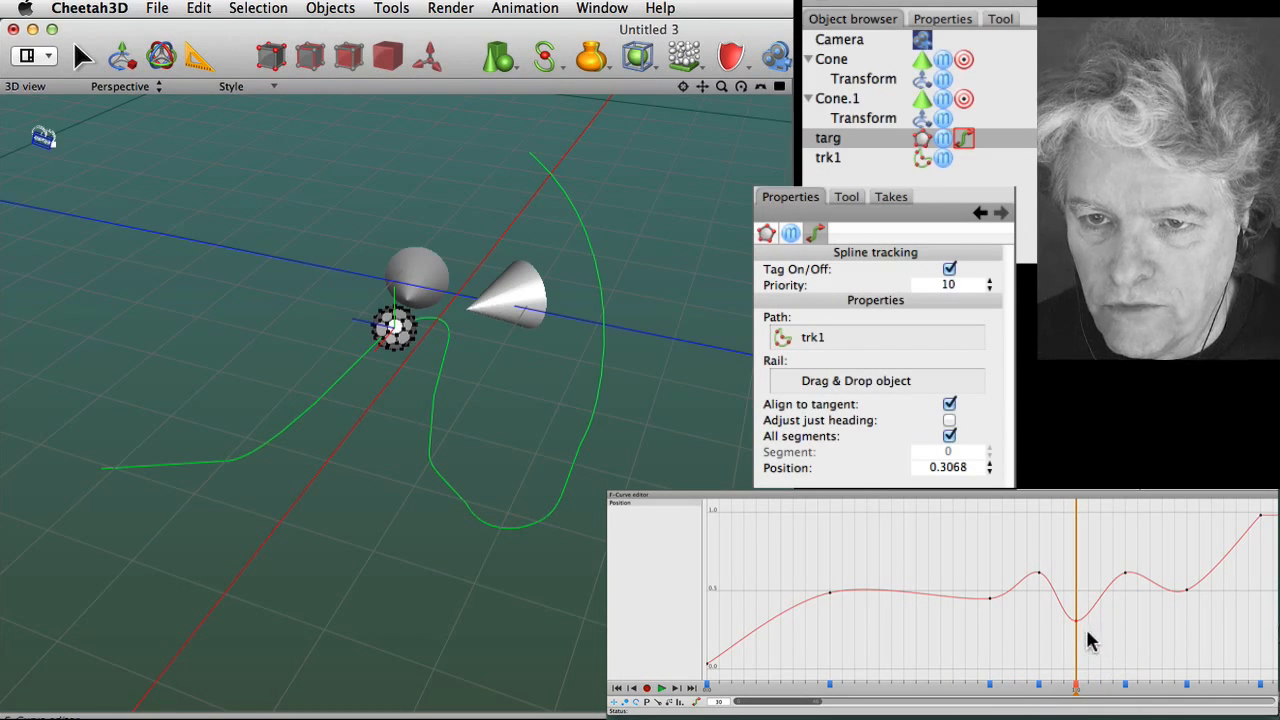
drag(1076, 622, 1075, 610)
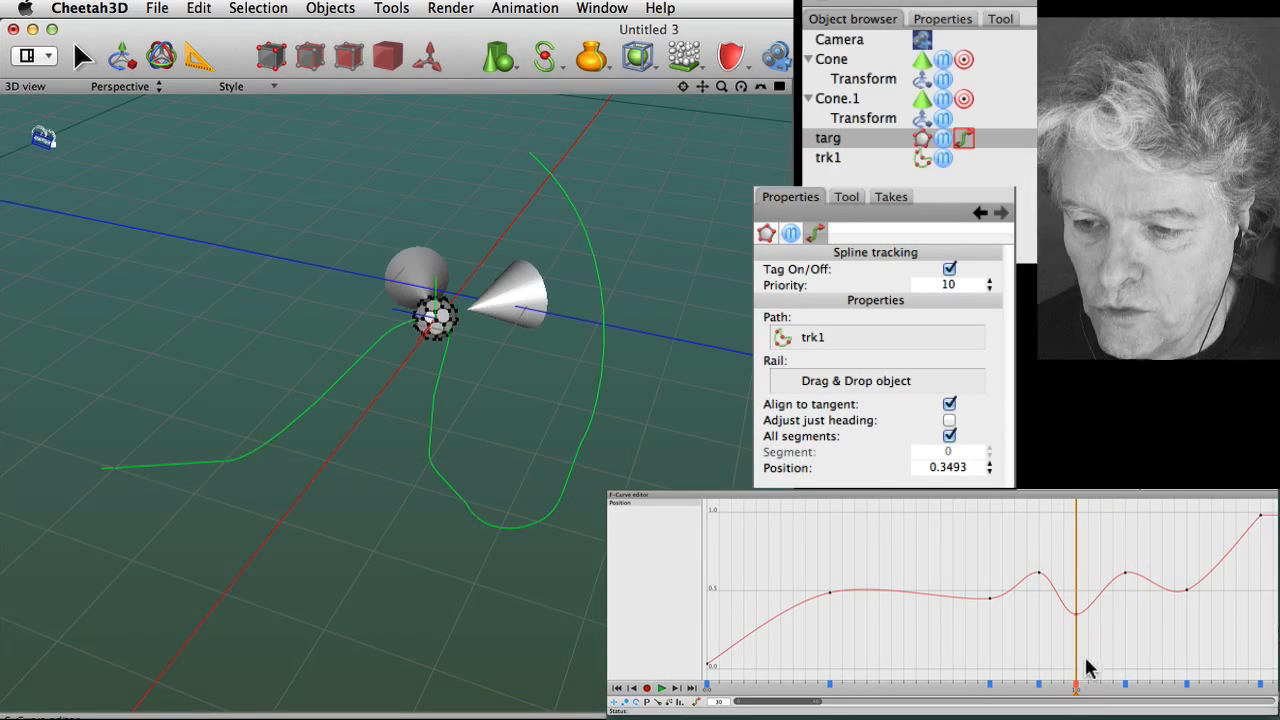
Play back the animation and check targ's movement along trk1 from a steeper viewing angle
drag(1084, 697, 1218, 632)
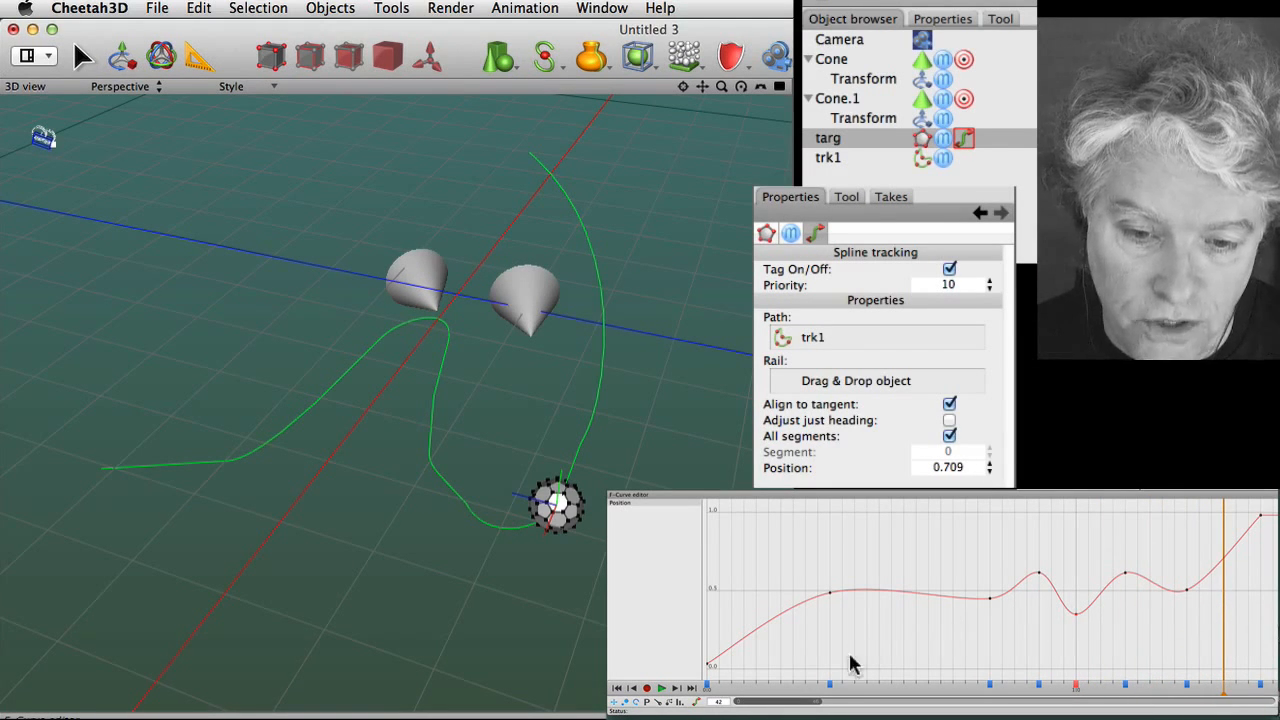
click(661, 689)
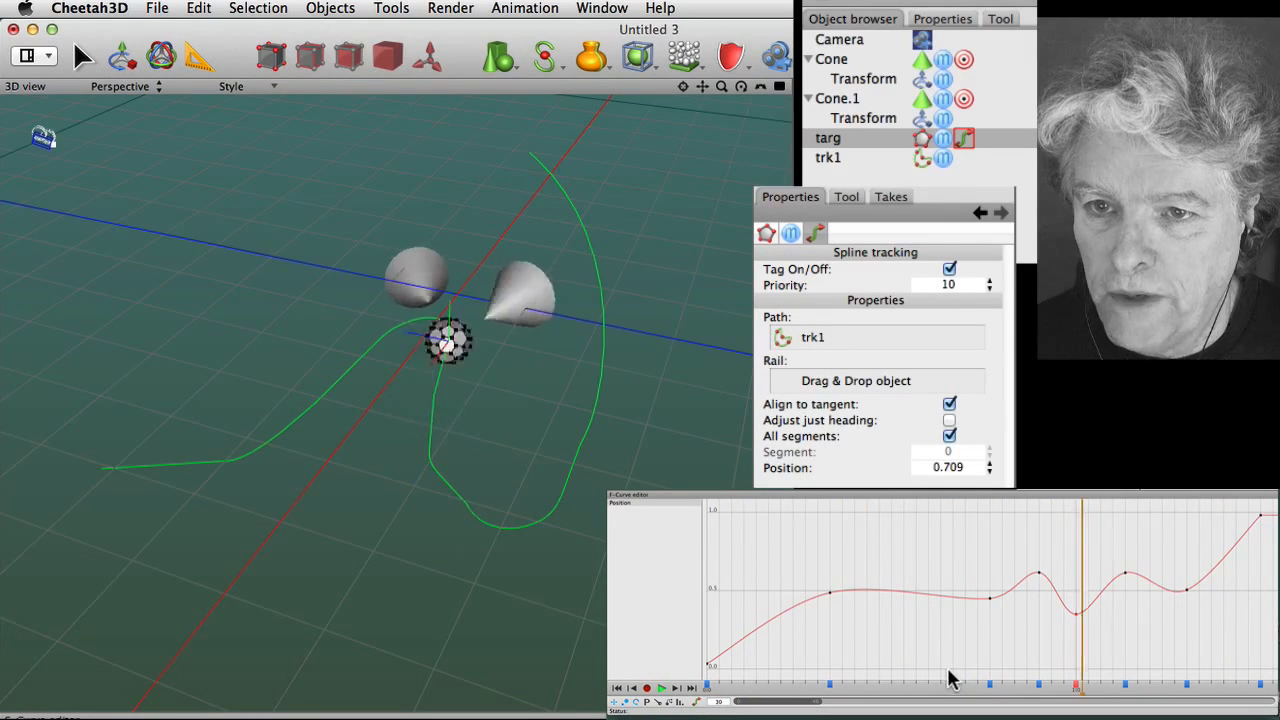
click(659, 689)
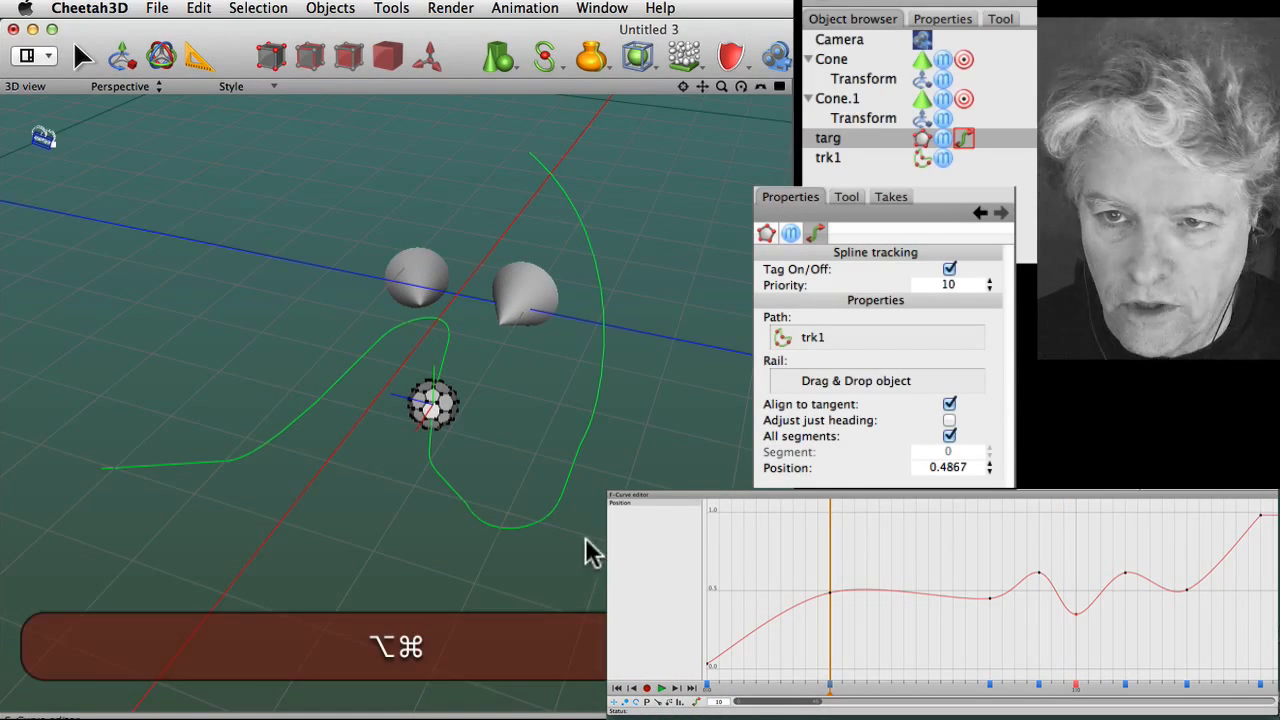
alt+super+drag(585, 537, 568, 622)
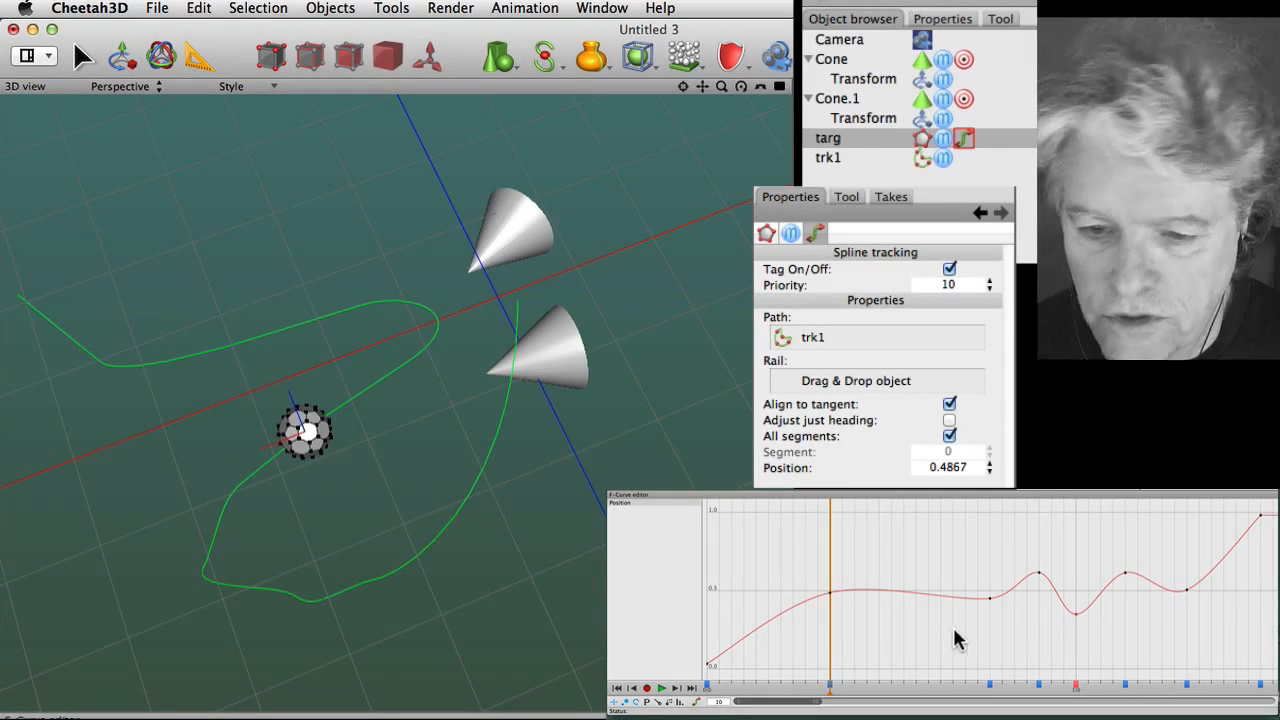
click(661, 688)
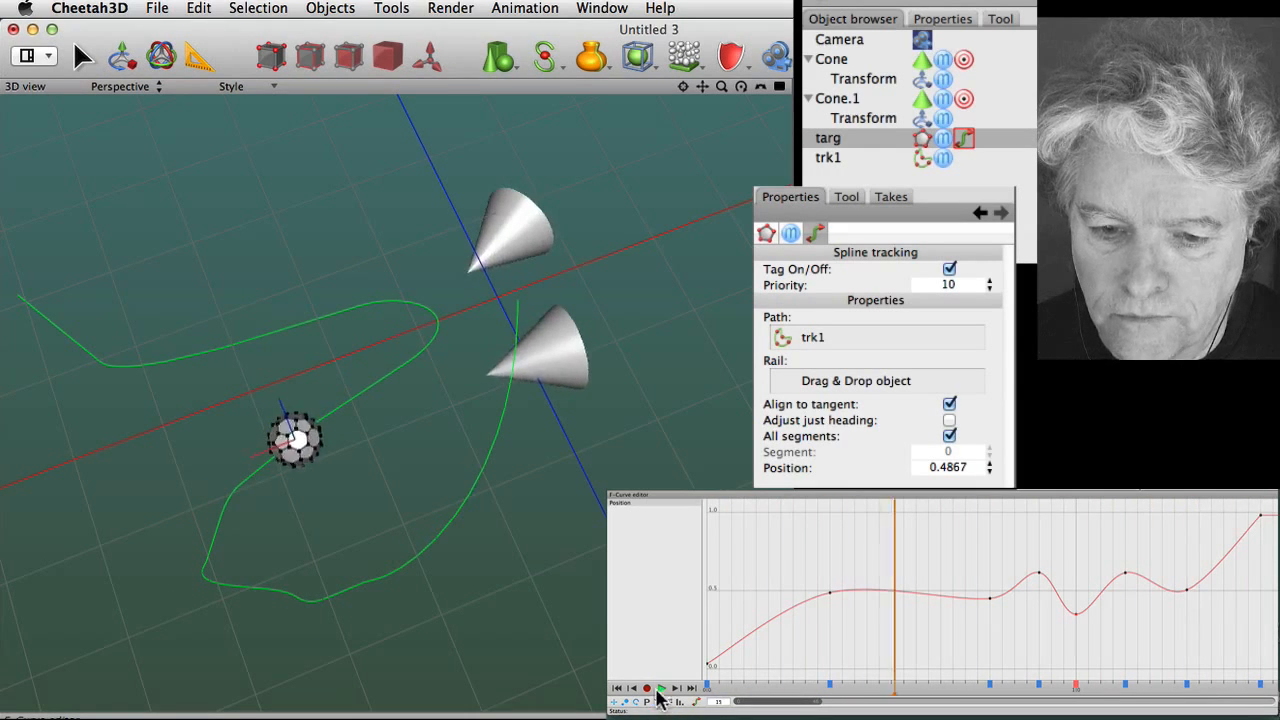
click(661, 688)
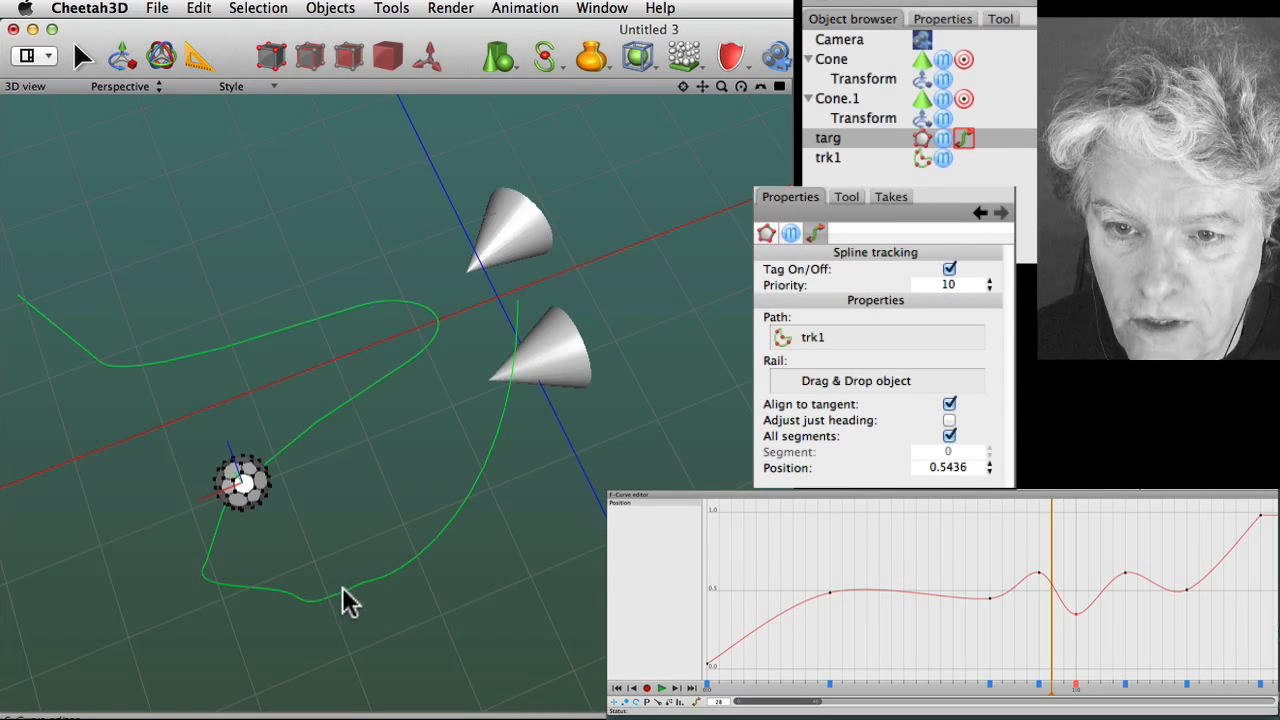
Lower the spline trk1 to a Y position of -4.3 and play the animation to check how targ follows
click(911, 160)
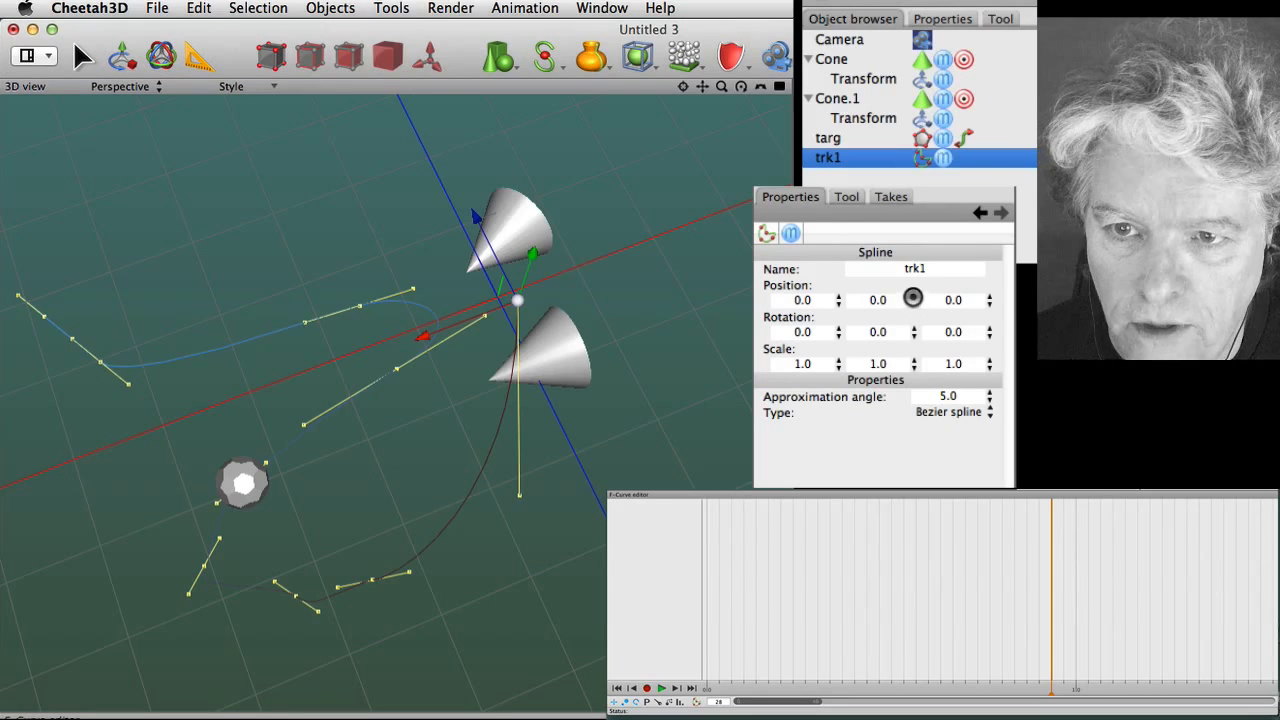
drag(913, 298, 862, 665)
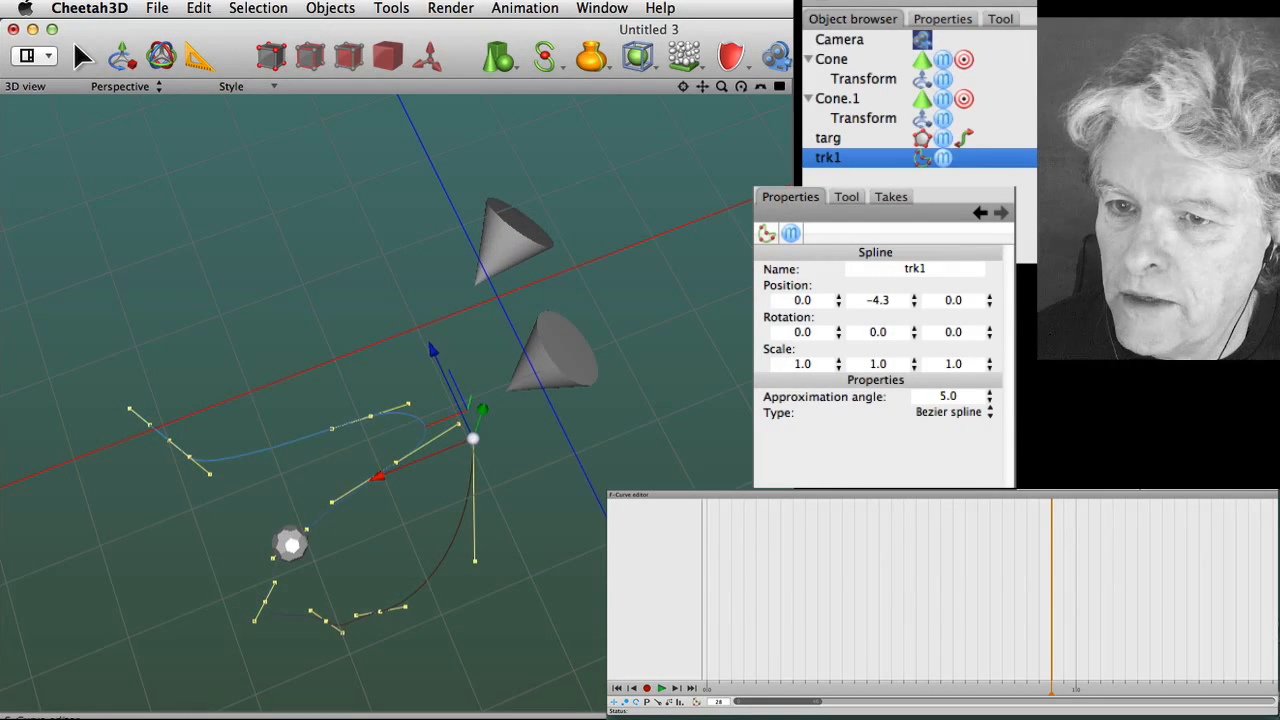
click(661, 689)
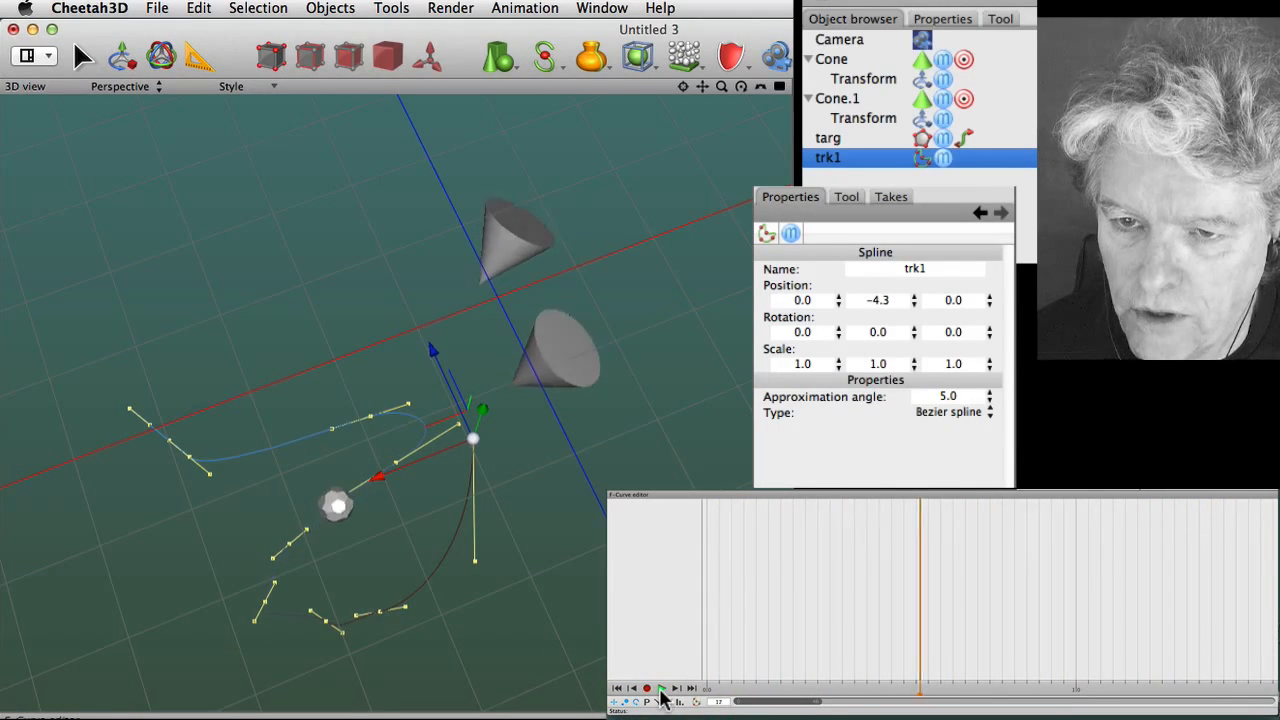
click(661, 689)
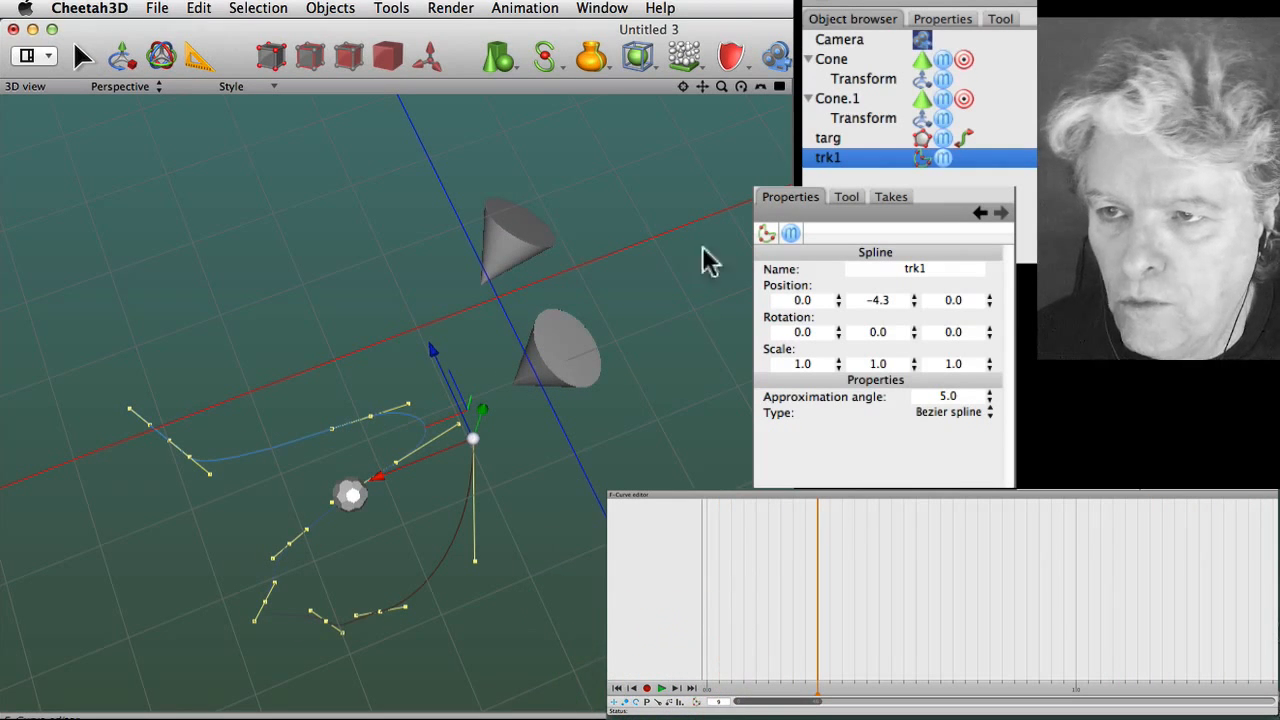
Raise trk1 to a Y position of 2.43, shift its Z position to -1.73, and preview the animation
drag(914, 295, 274, 126)
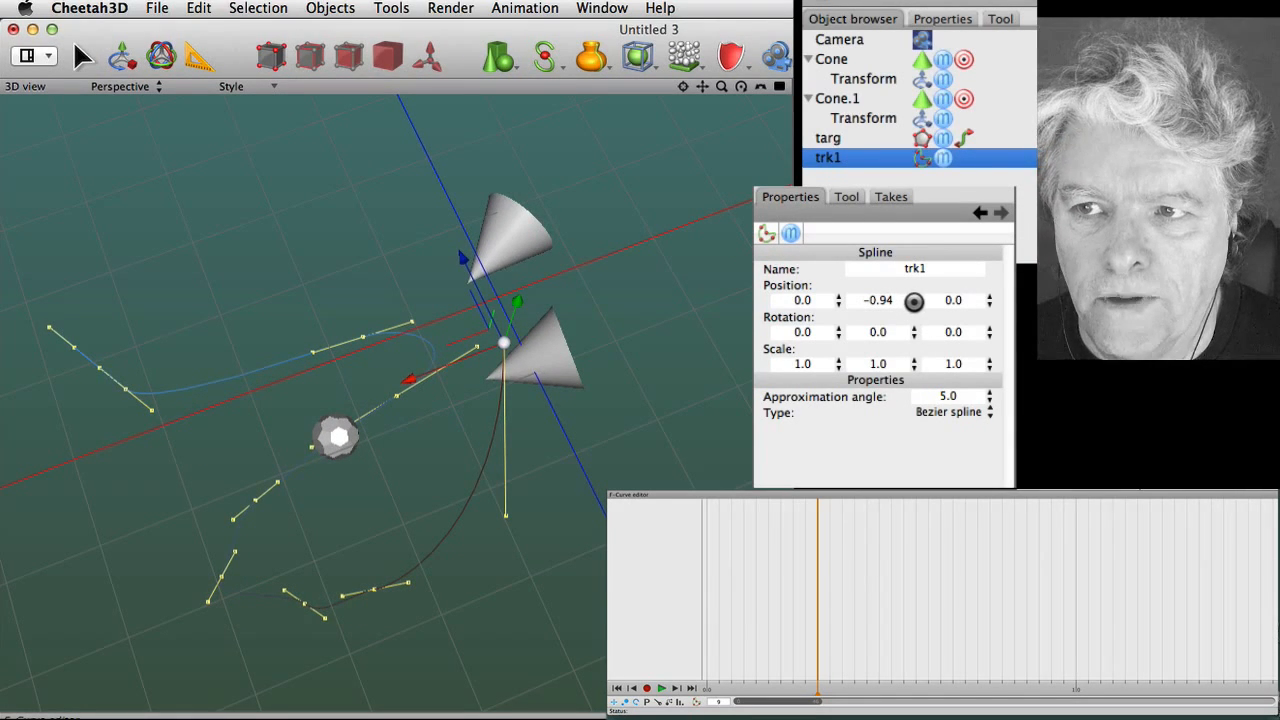
drag(914, 301, 947, 212)
drag(916, 303, 815, 590)
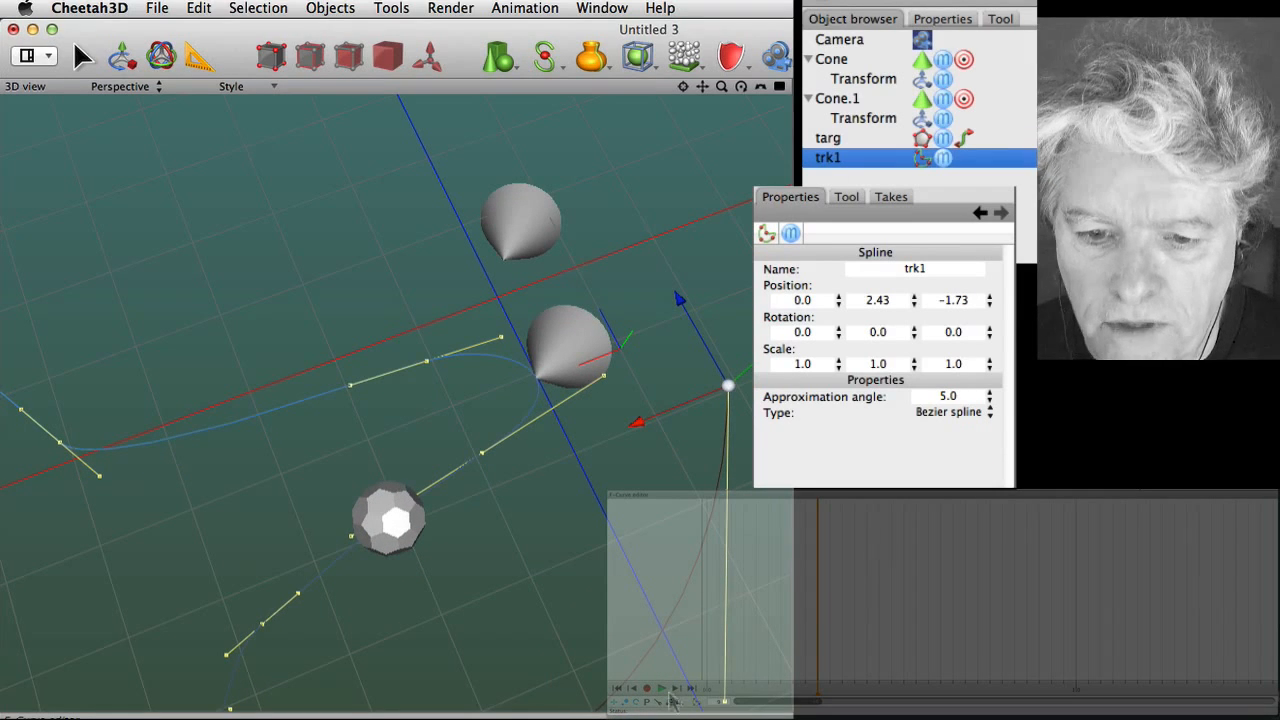
click(661, 689)
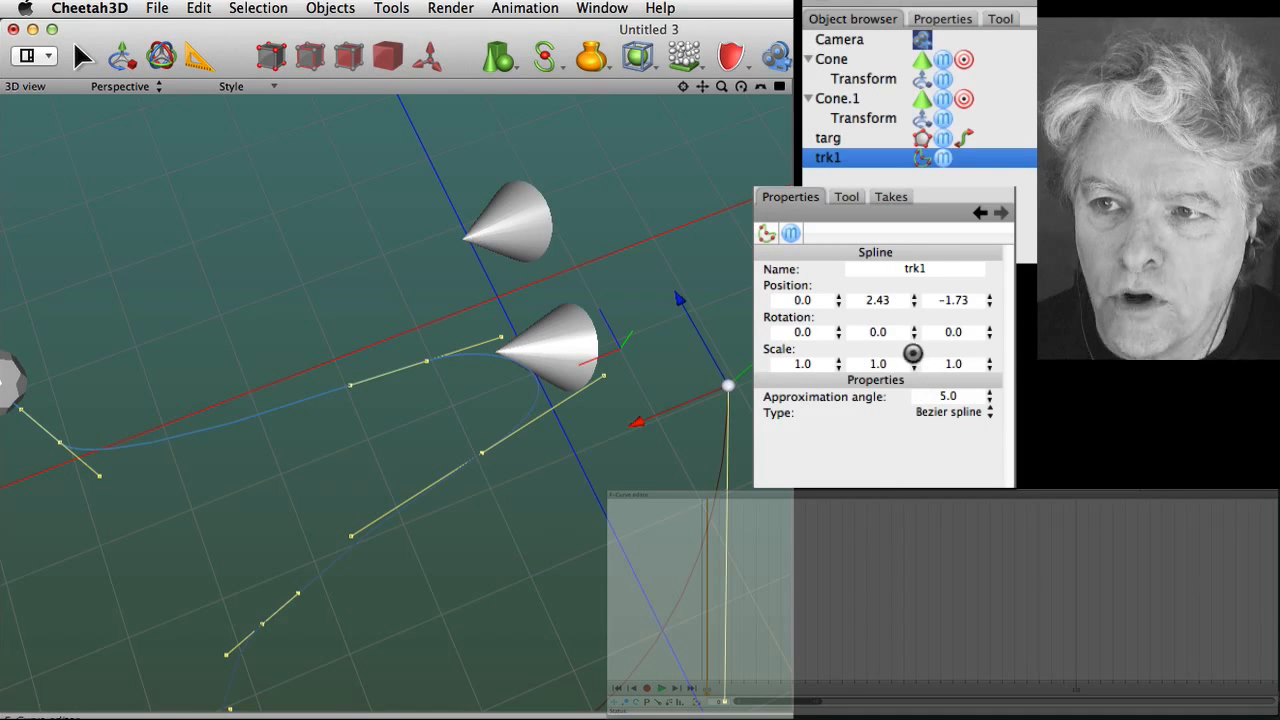
Scale trk1 to 1.02 in Y, rotate it 100 degrees about Y, and check the playback
drag(916, 364, 919, 226)
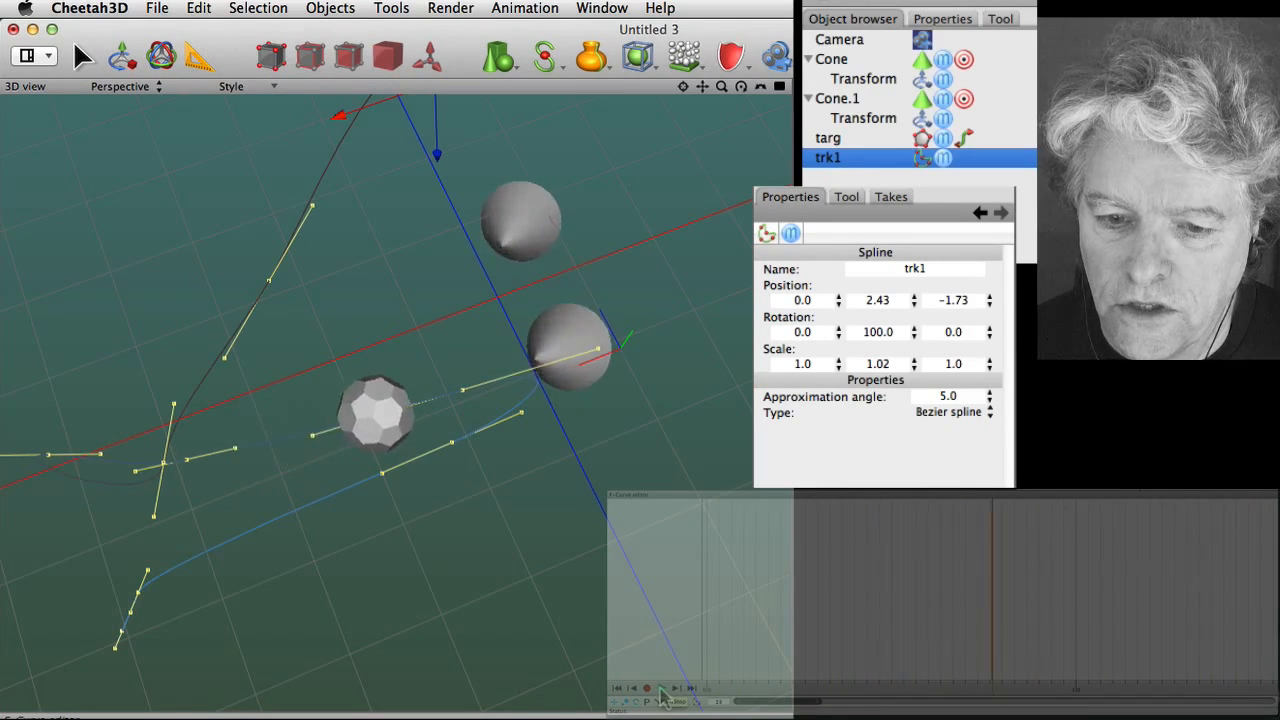
click(663, 689)
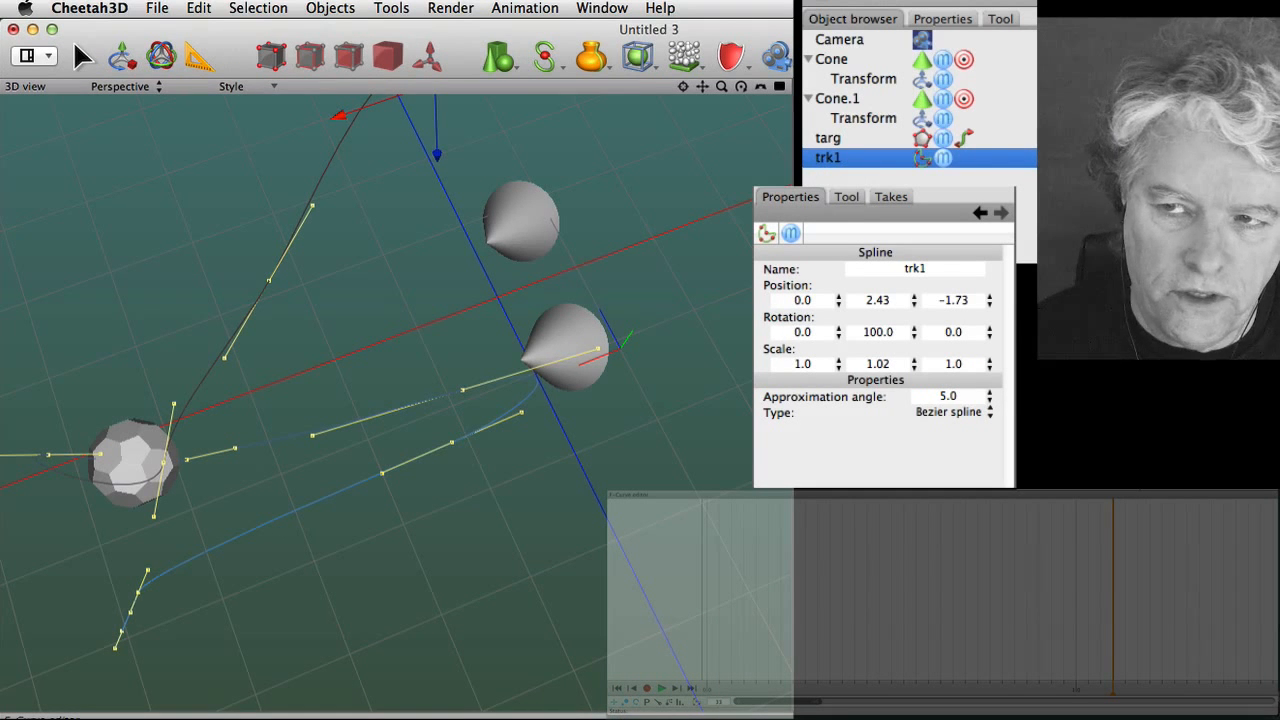
Undo trk1's Y rotation and its latest position changes, and paste a duplicate of the spline
key(super+z)
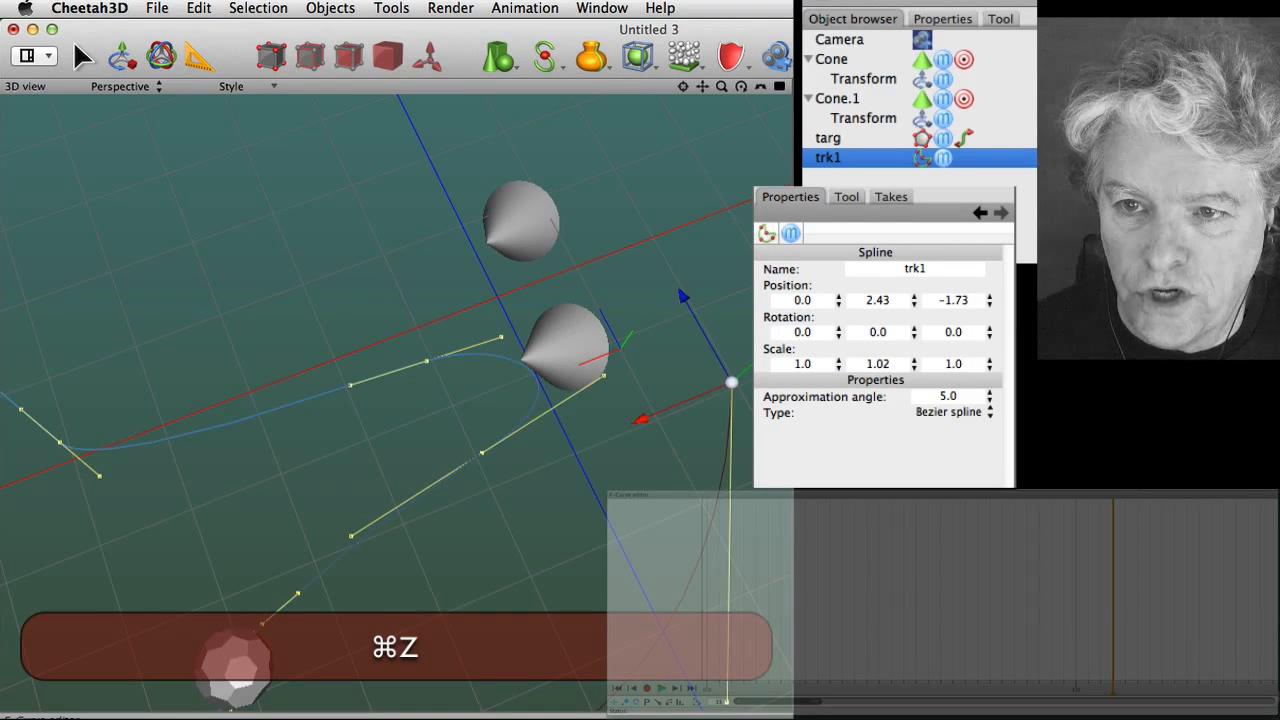
key(super+z)
key(super+z)
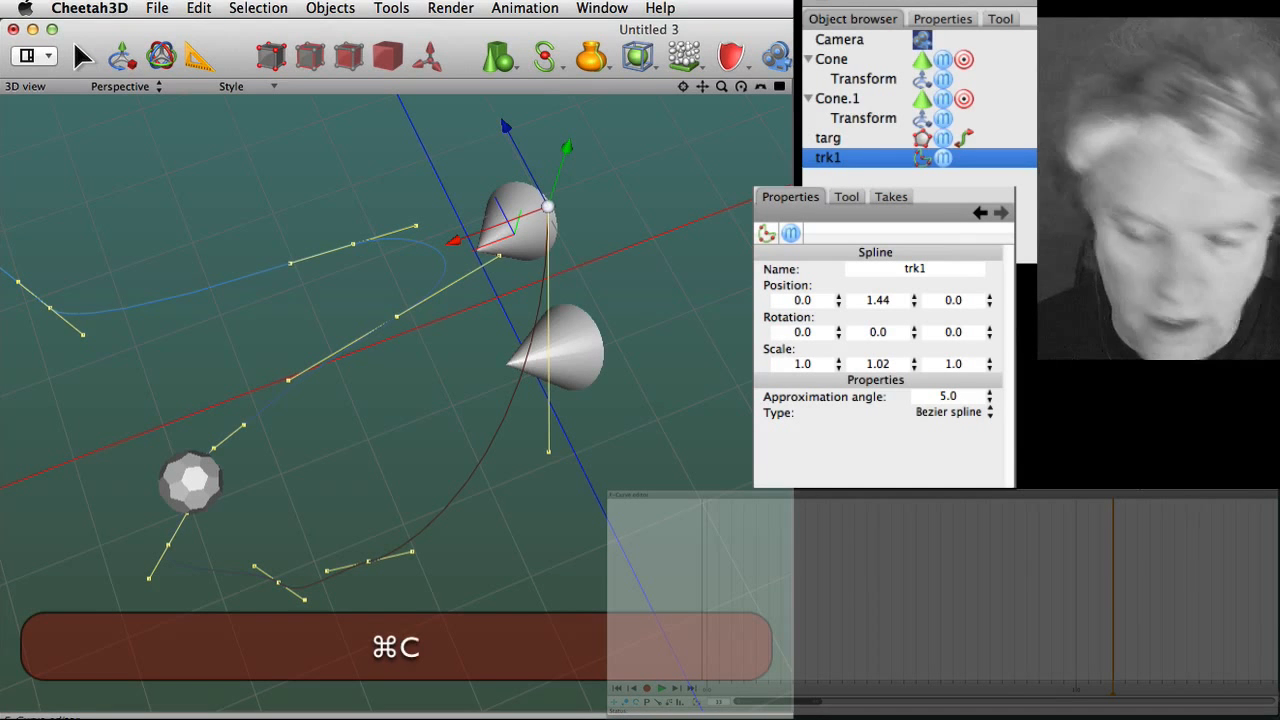
key(super+v)
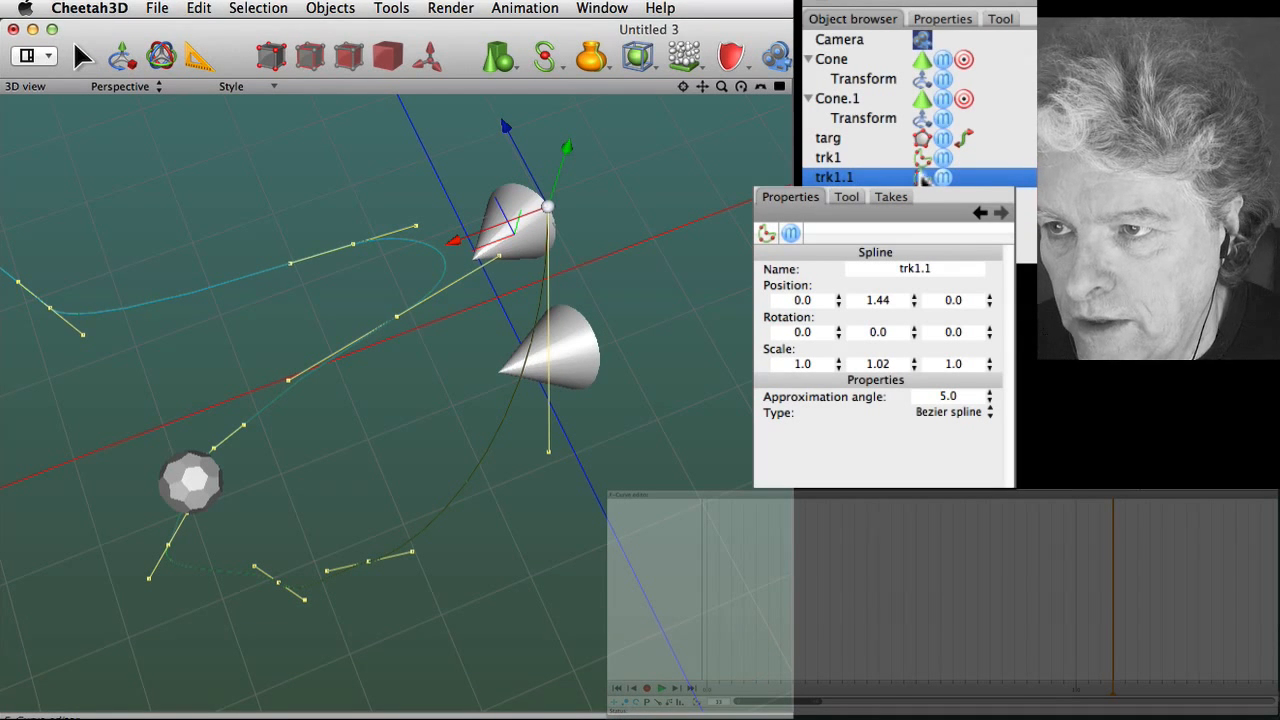
Rename the duplicated spline trk1.1 as trk2 and set its Y position to -3
double_click(833, 177)
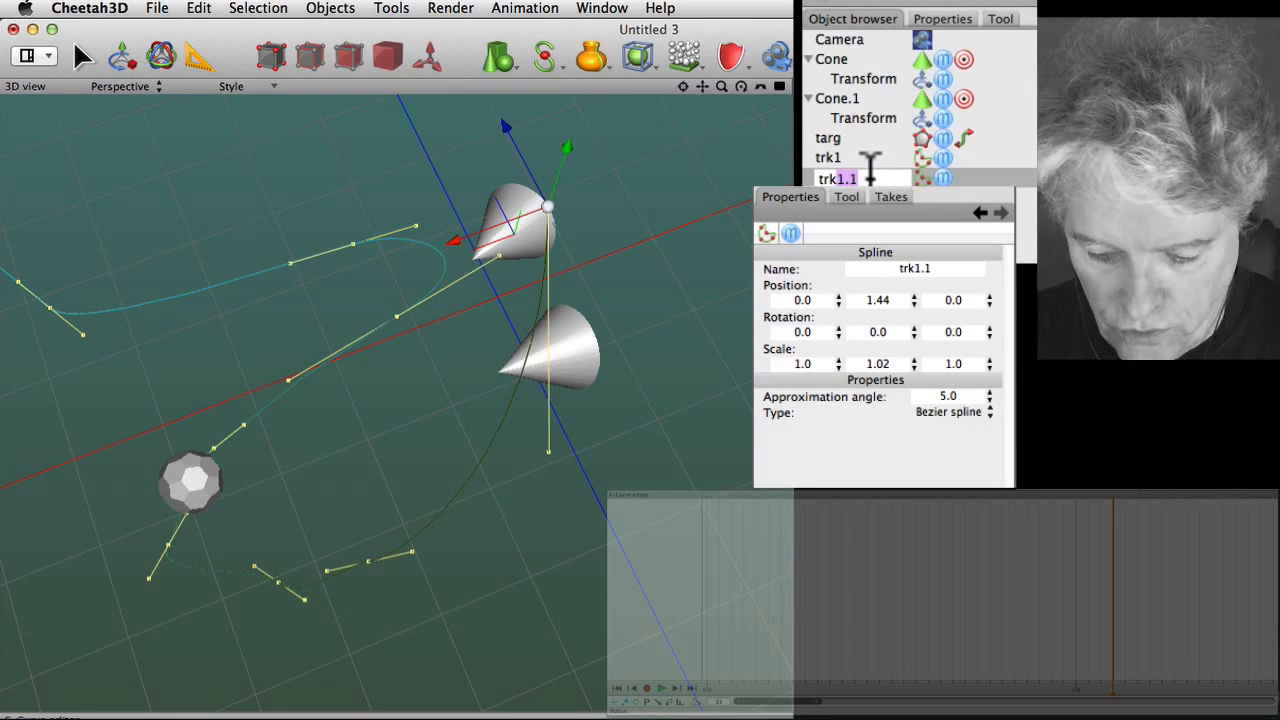
text(2)
key(Return)
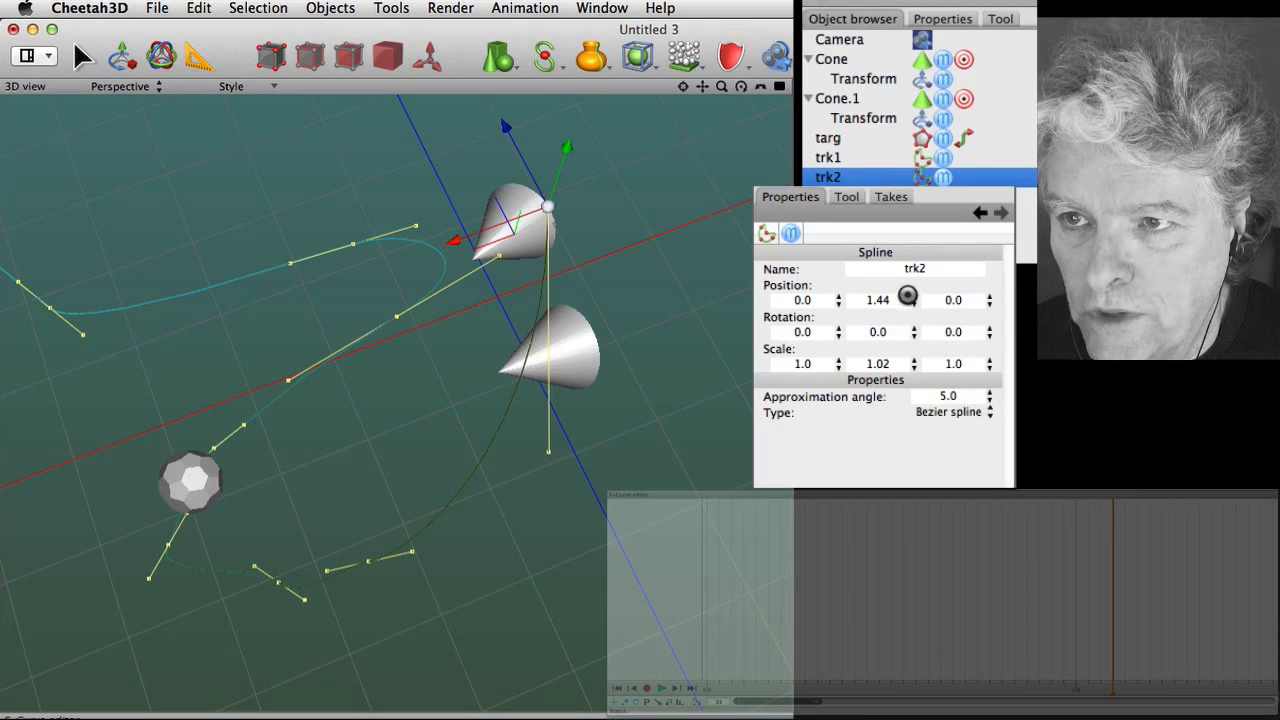
click(857, 299)
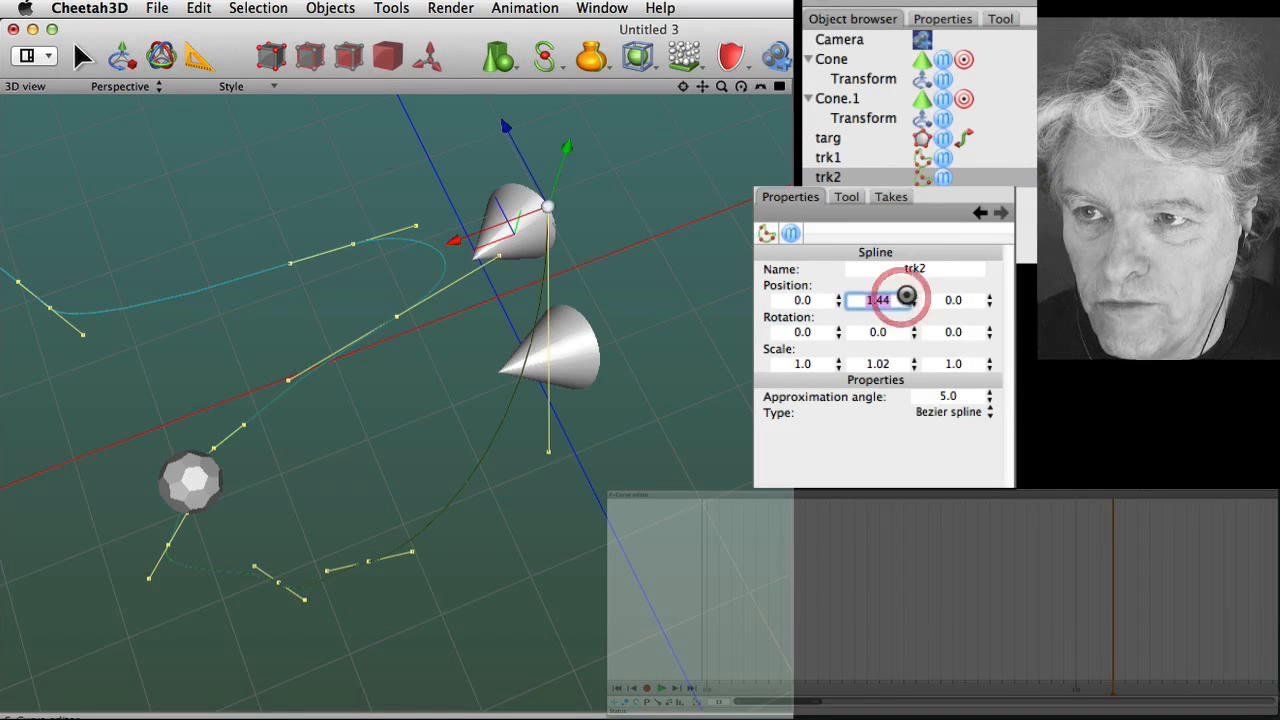
text(-3)
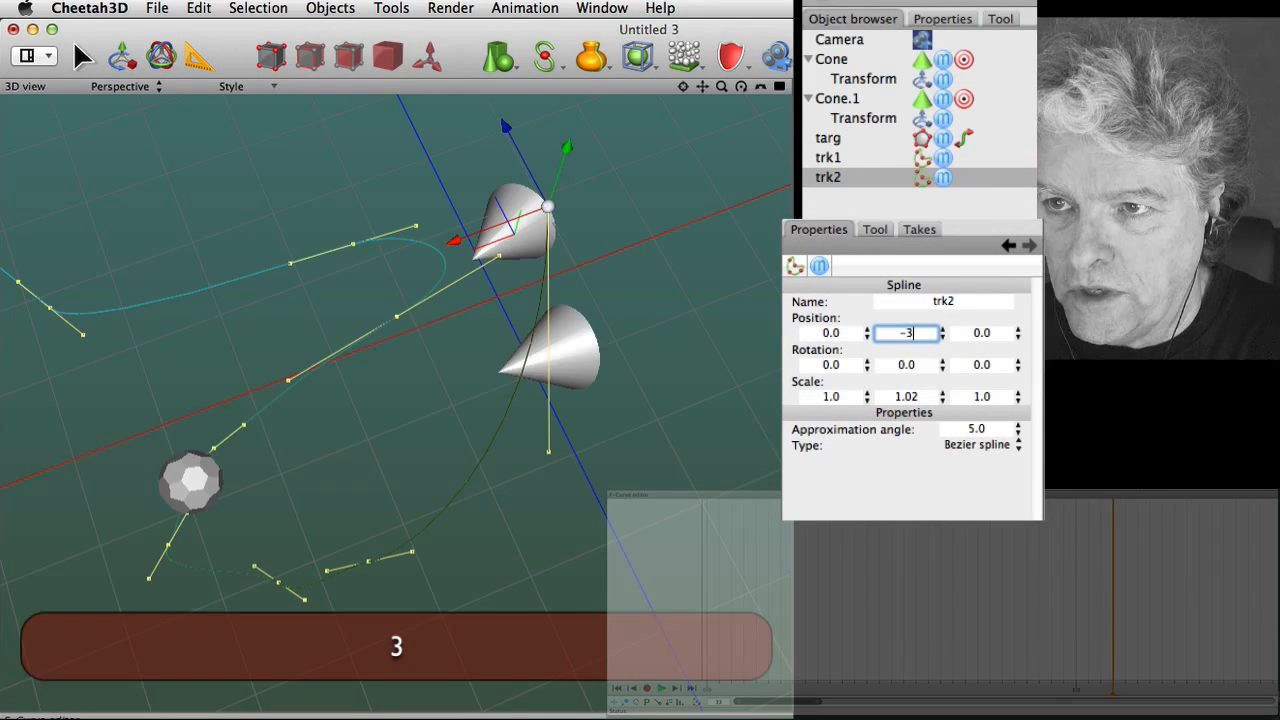
key(Return)
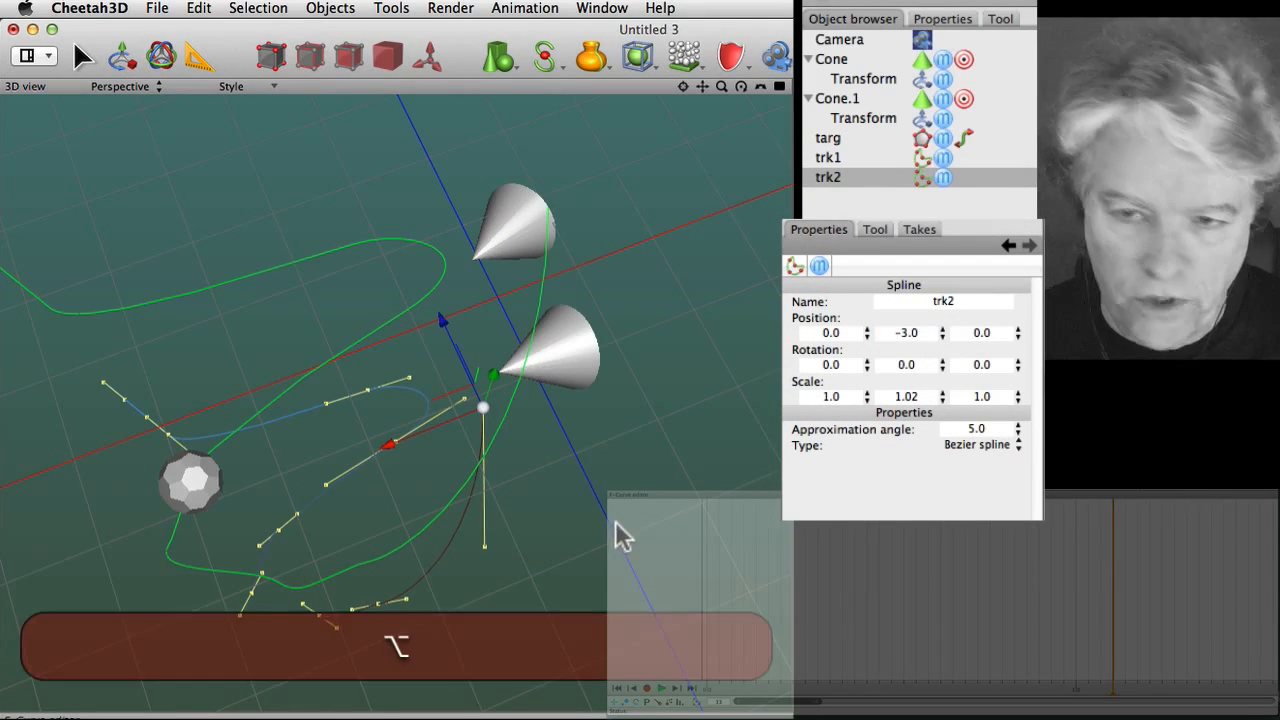
Duplicate the targ object together with its spline tracking tag and rename the copy targ2
alt+drag(615, 521, 541, 435)
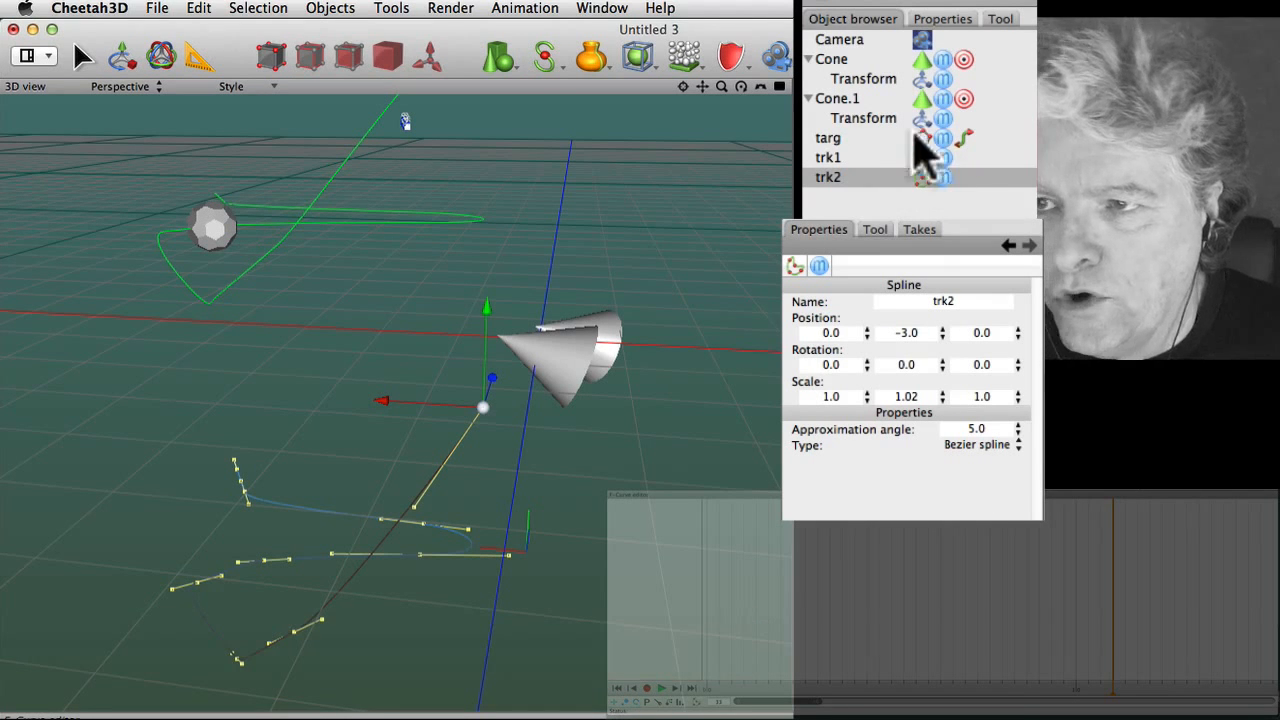
click(830, 139)
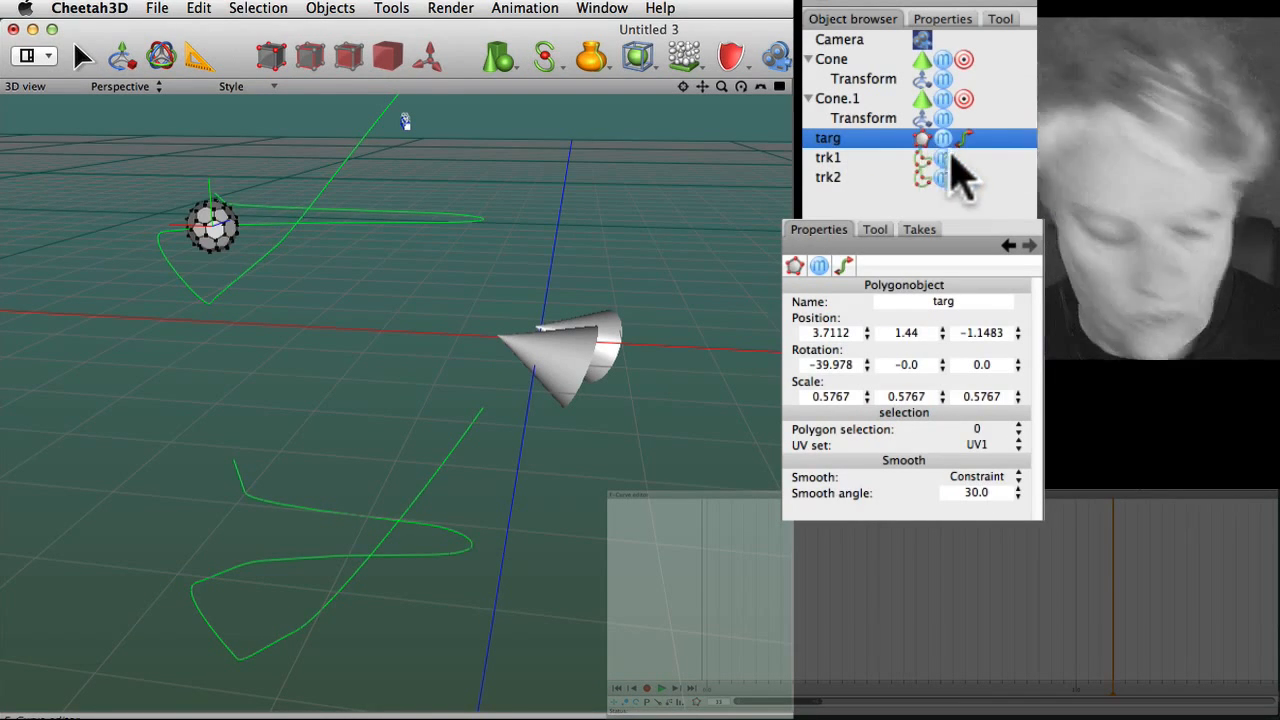
key(super+c)
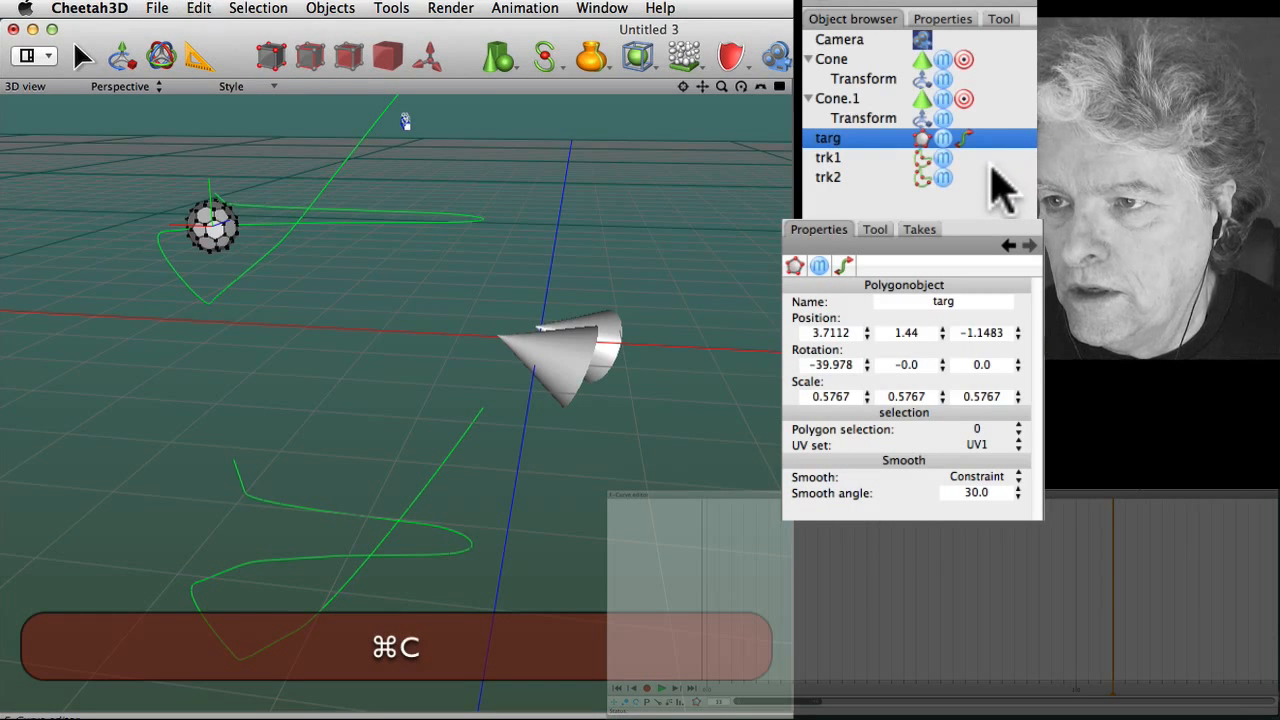
key(super+v)
click(964, 157)
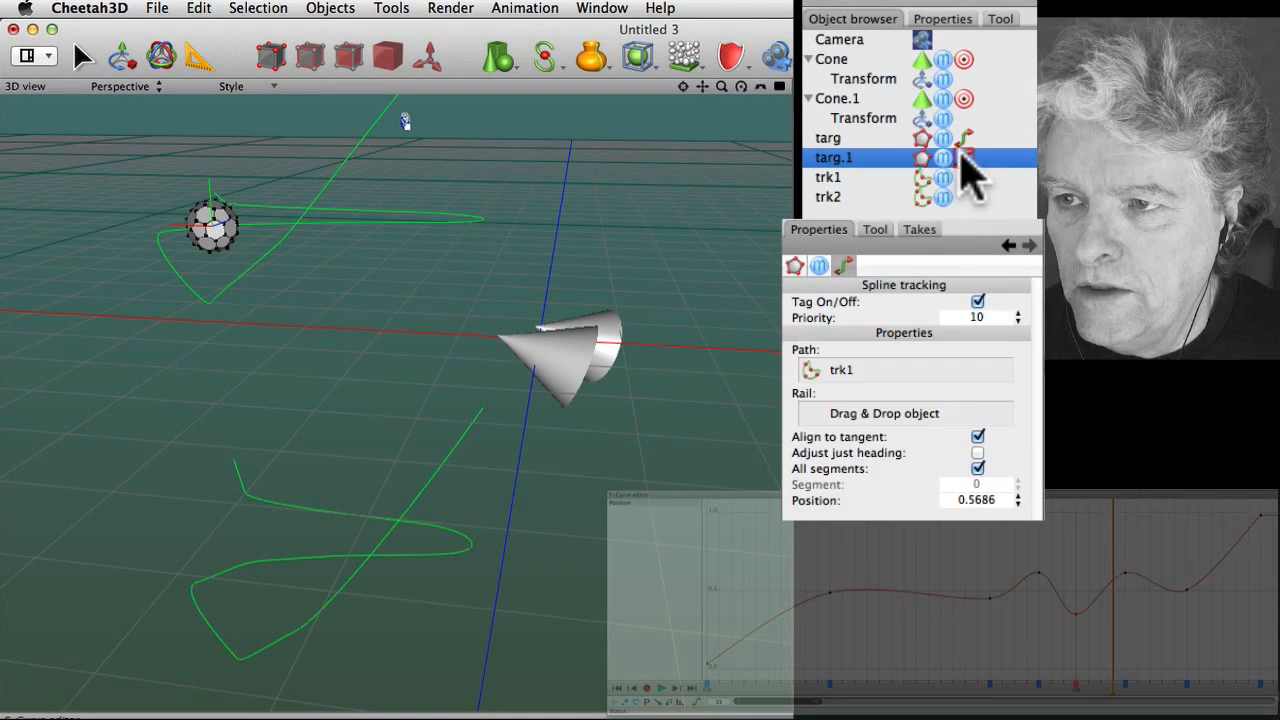
double_click(848, 160)
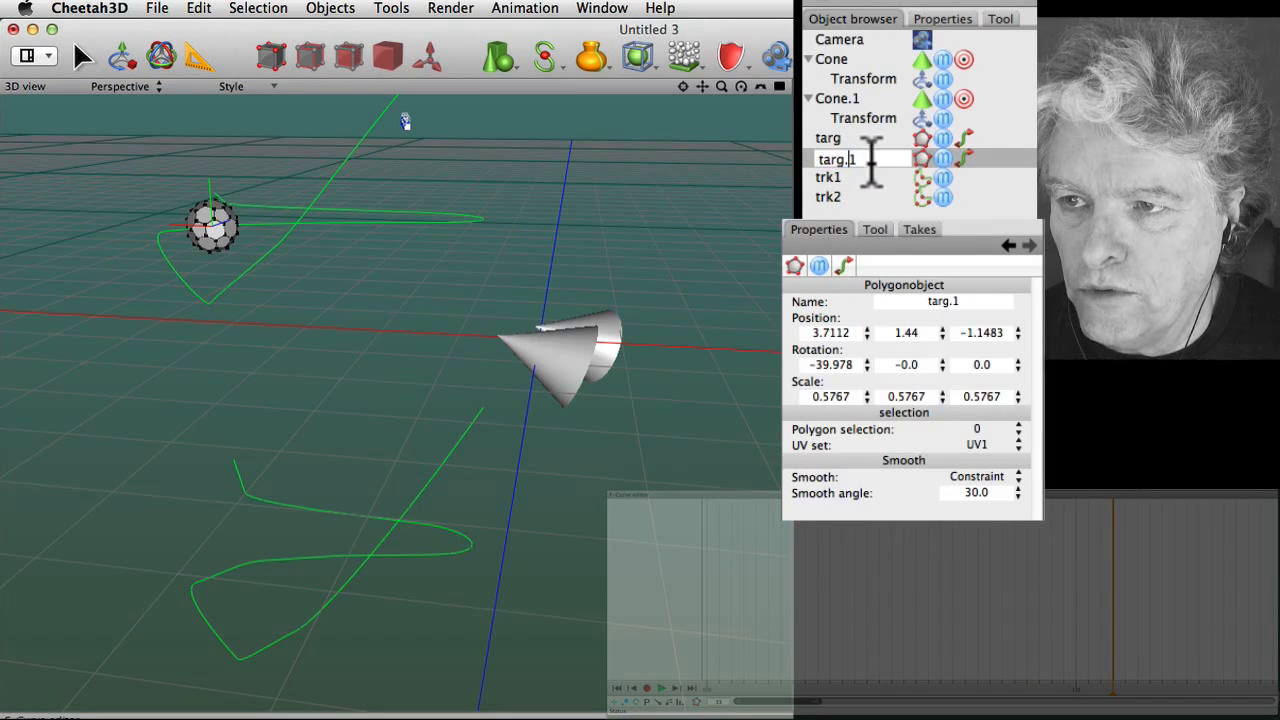
key(BackSpace)
key(BackSpace)
text(2)
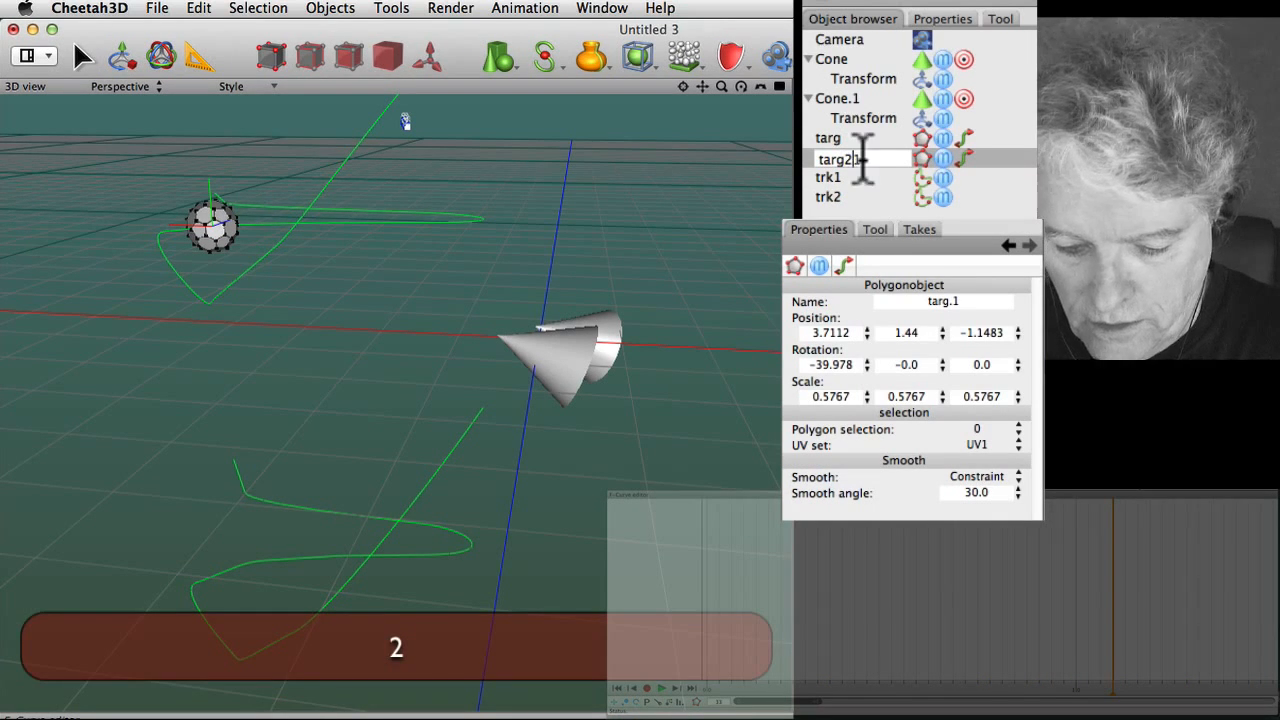
key(Return)
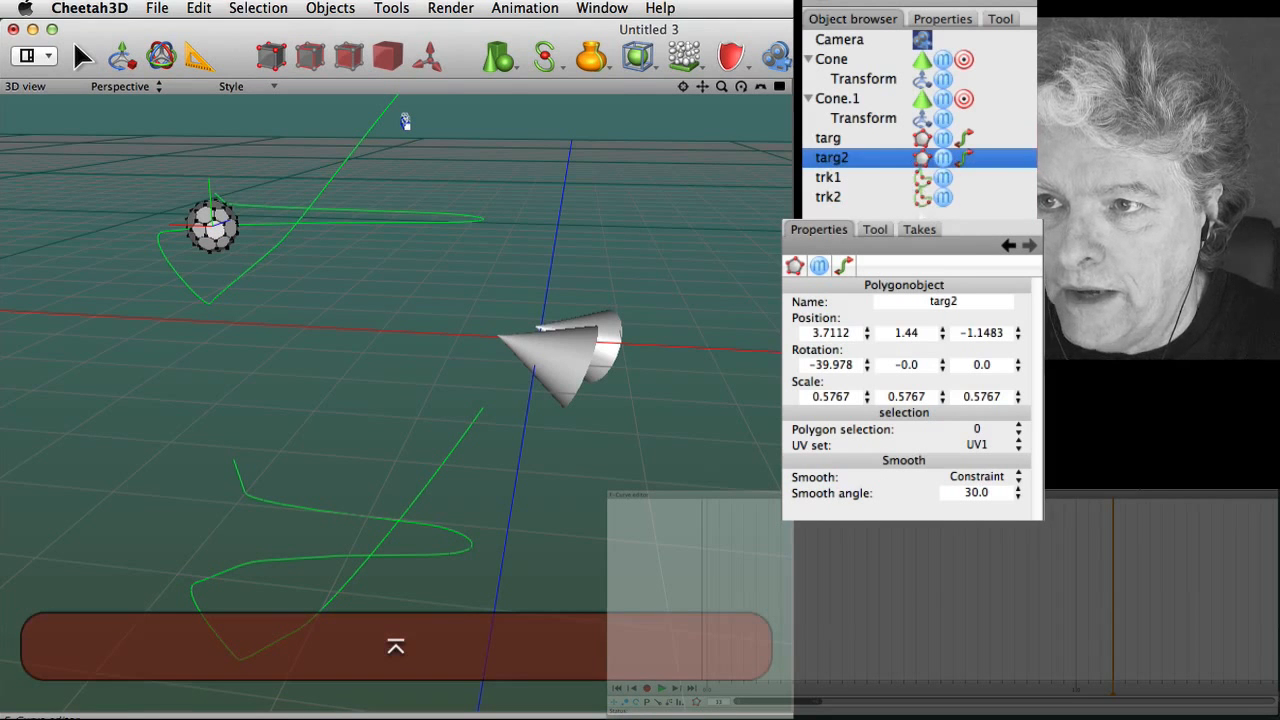
Assign trk2 as the path of targ2's spline tracking tag and play the animation to check both targets
click(965, 158)
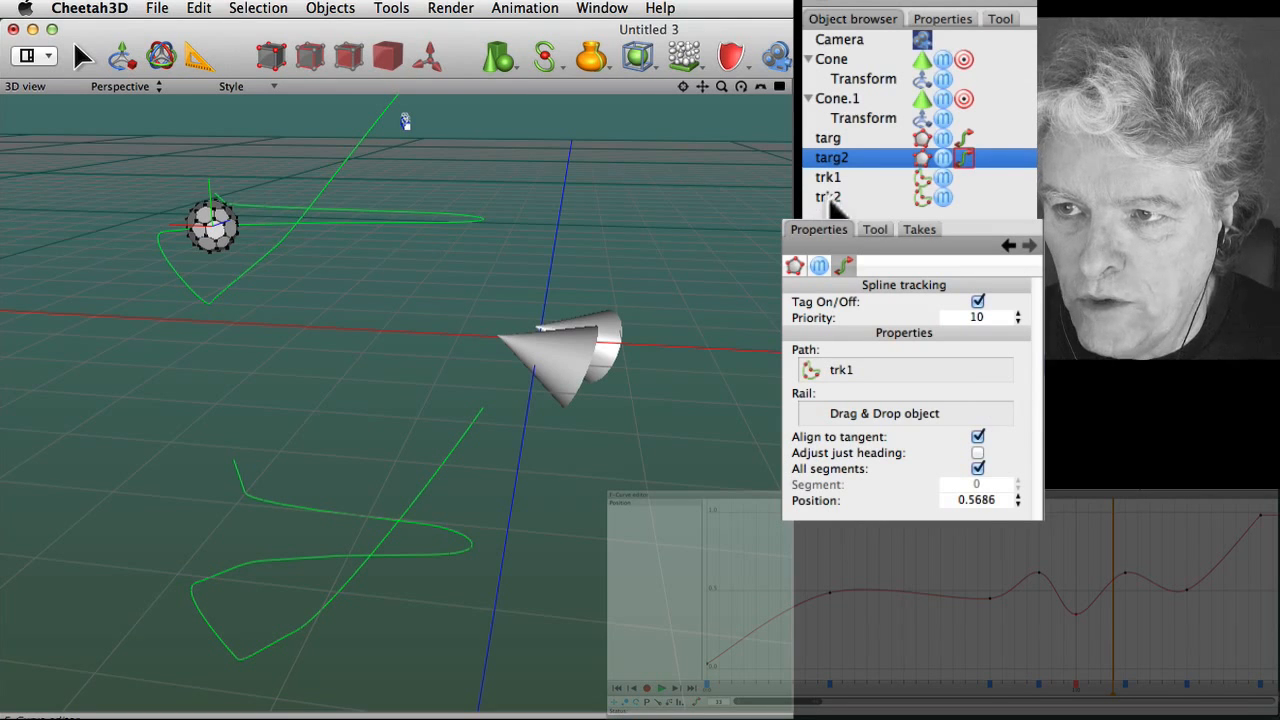
drag(833, 205, 915, 372)
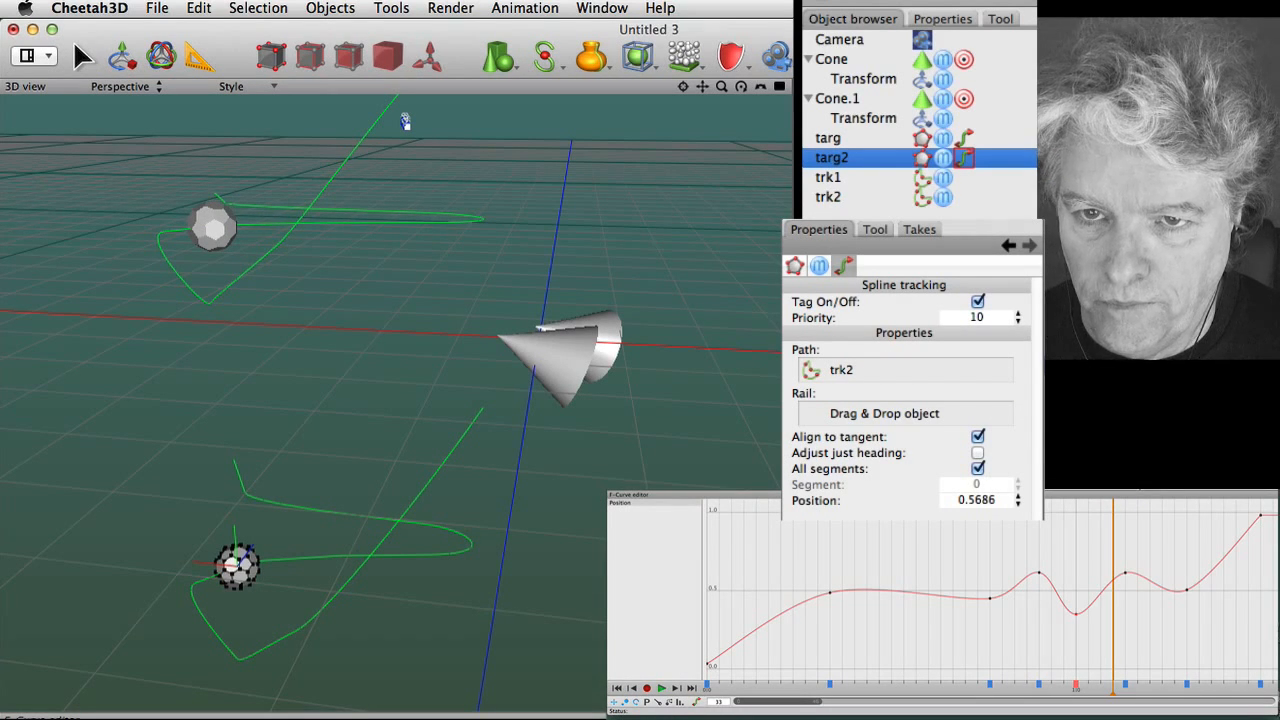
click(660, 689)
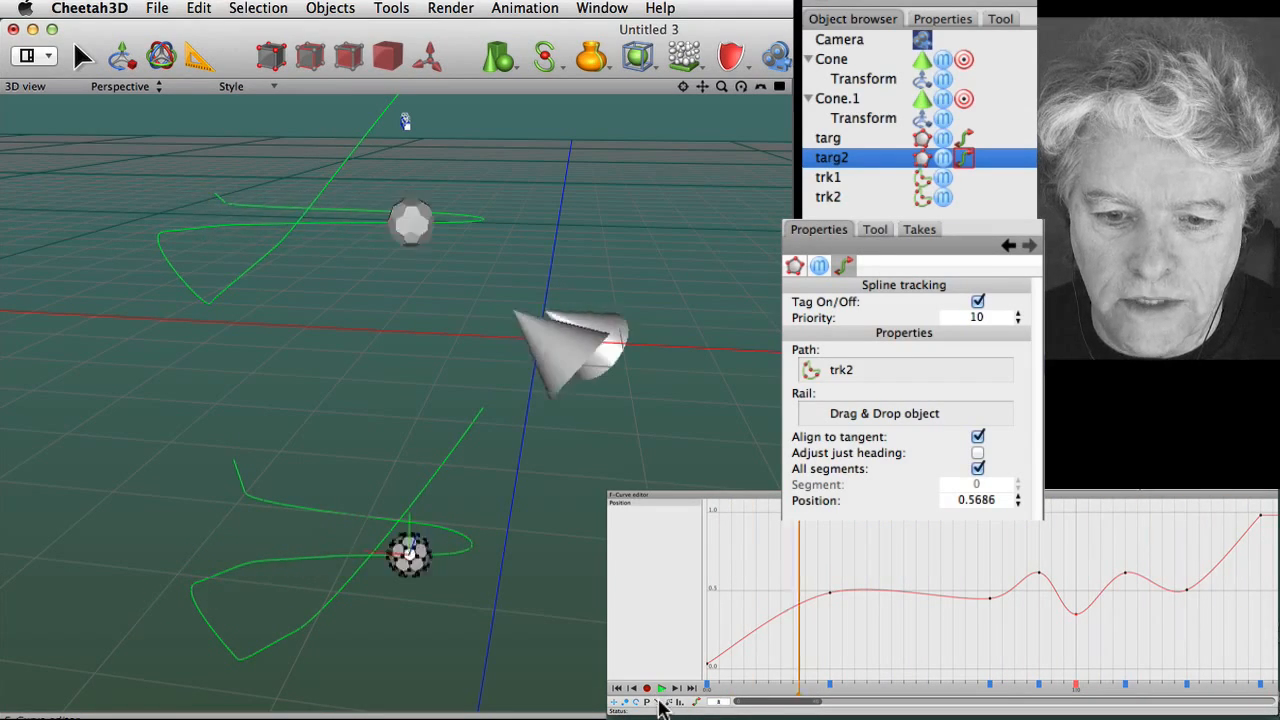
click(660, 689)
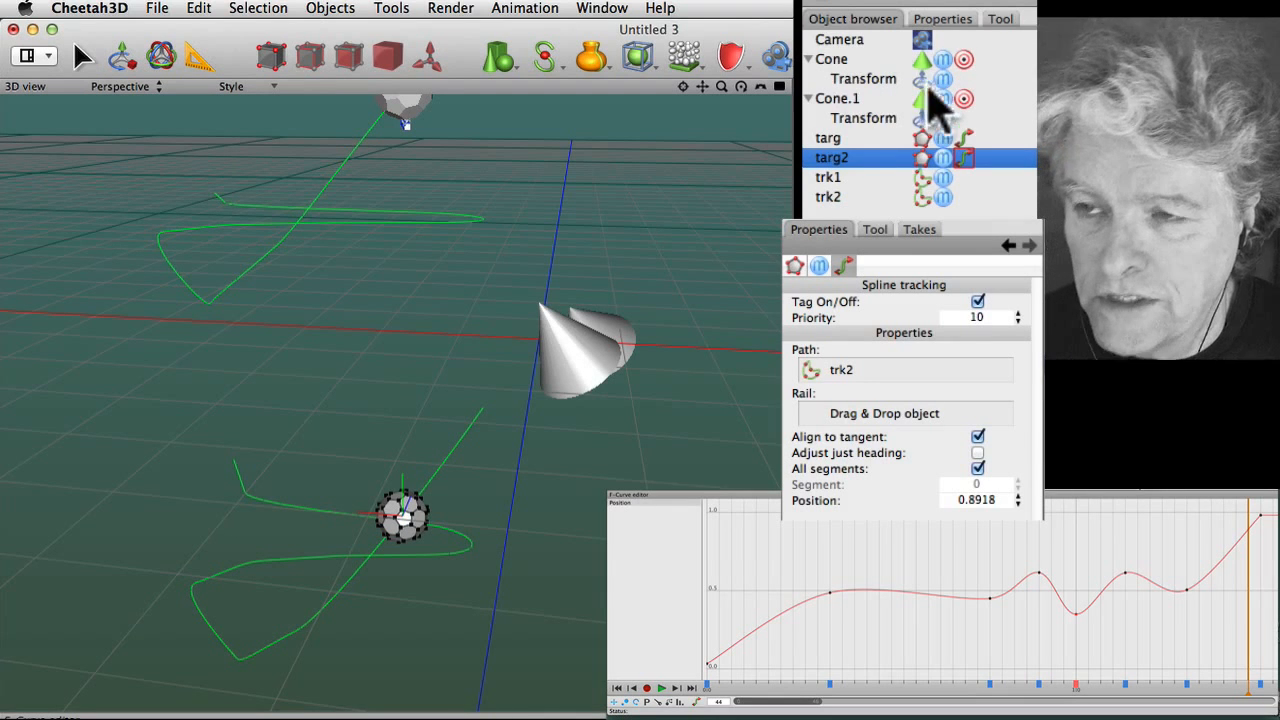
Set the target object of Cone.1's Target tag to targ2
click(963, 98)
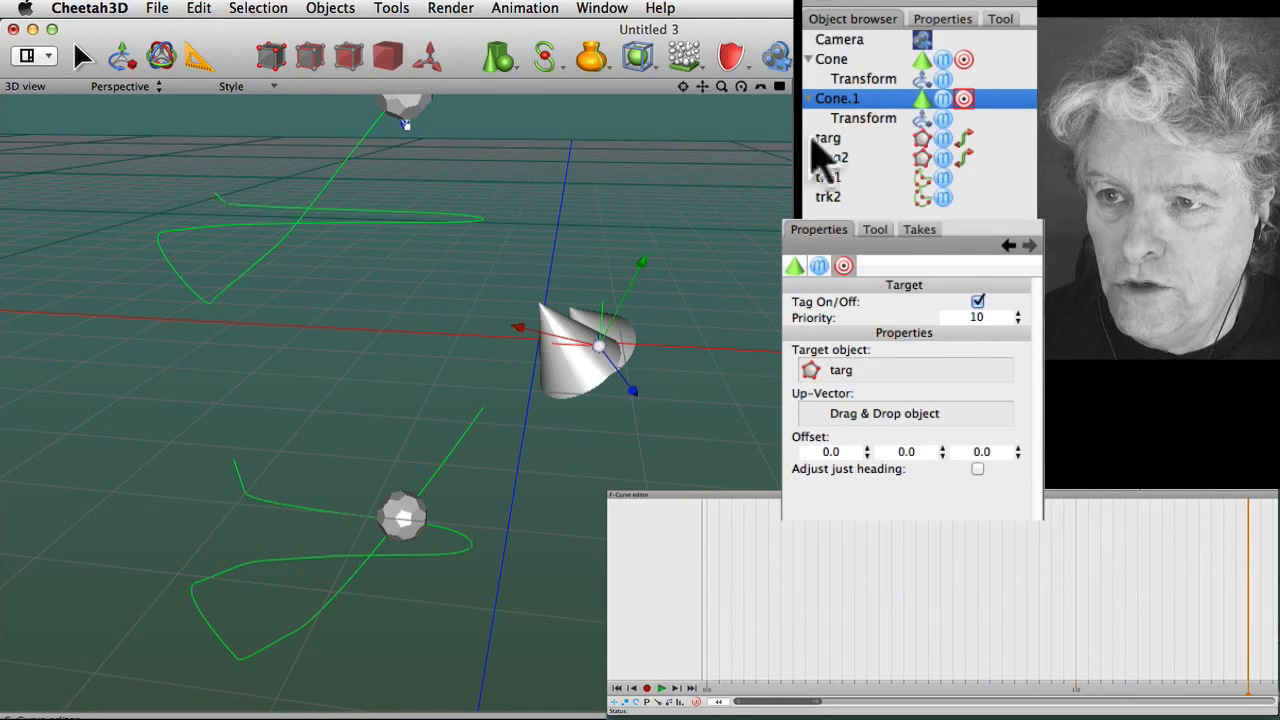
drag(822, 142, 848, 371)
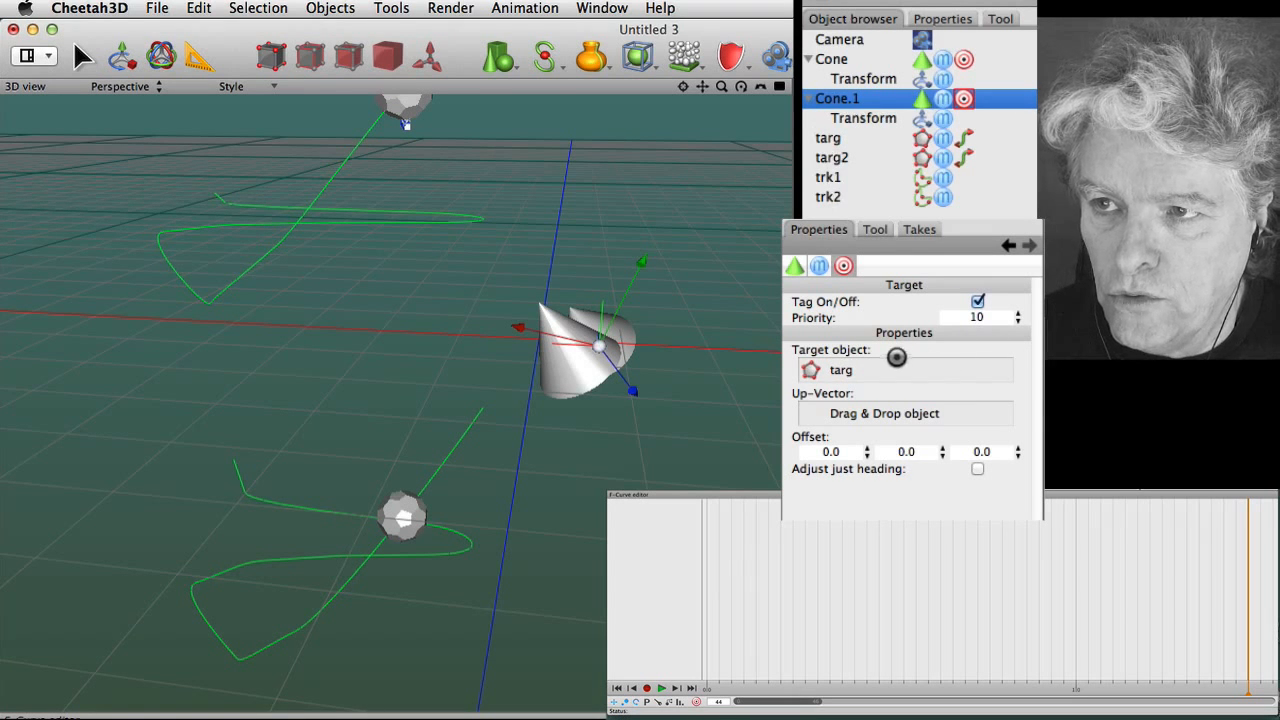
drag(826, 155, 893, 369)
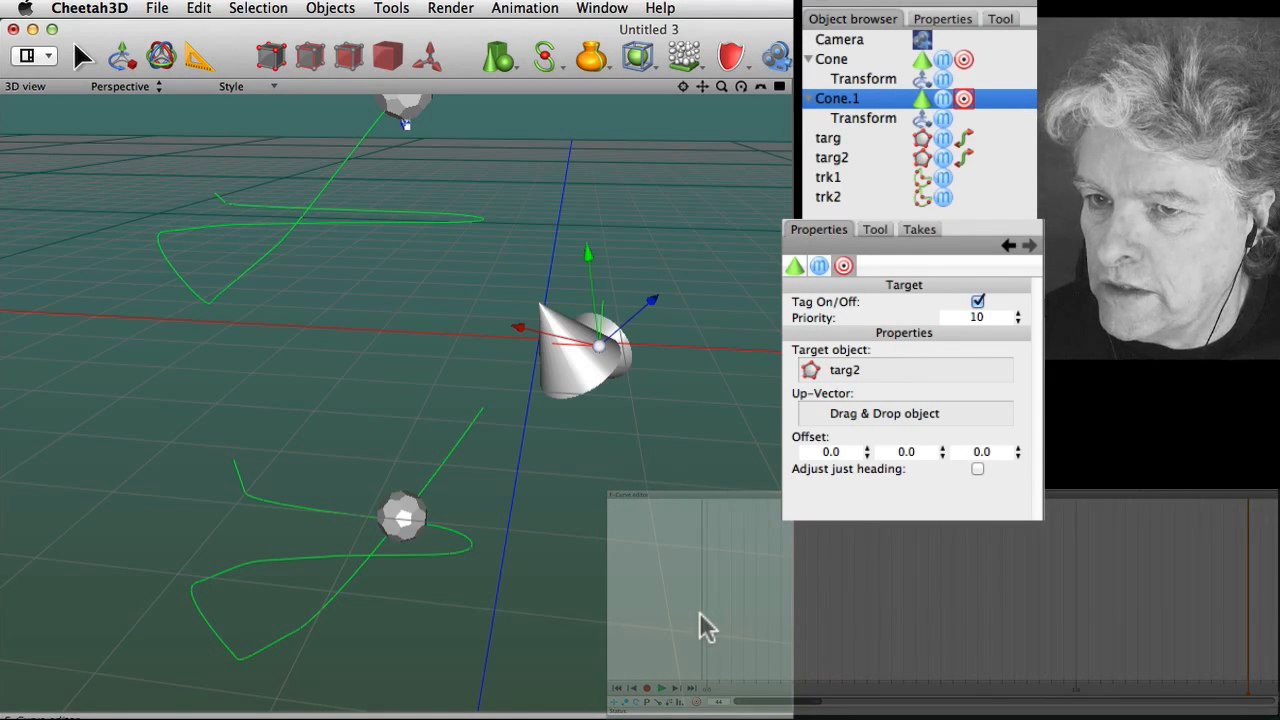
Play back the animation to examine how the two cones follow their separate targets, and stop it
alt+drag(584, 560, 585, 683)
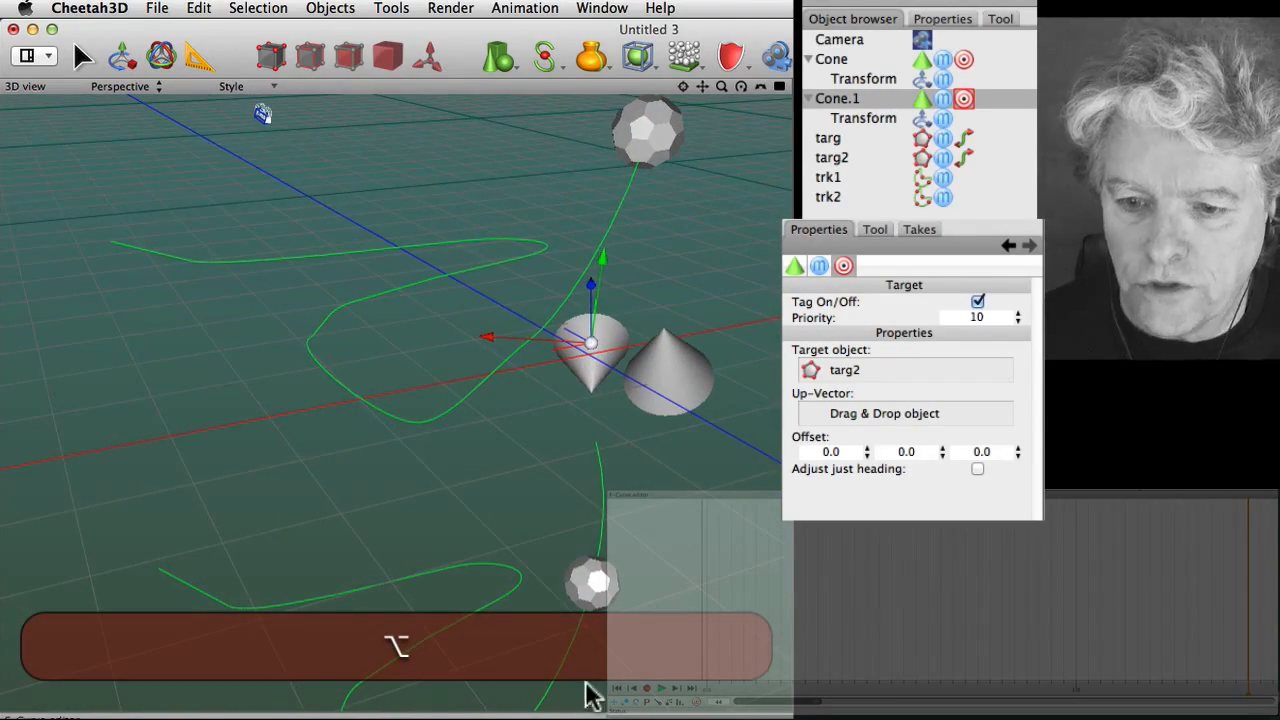
click(660, 690)
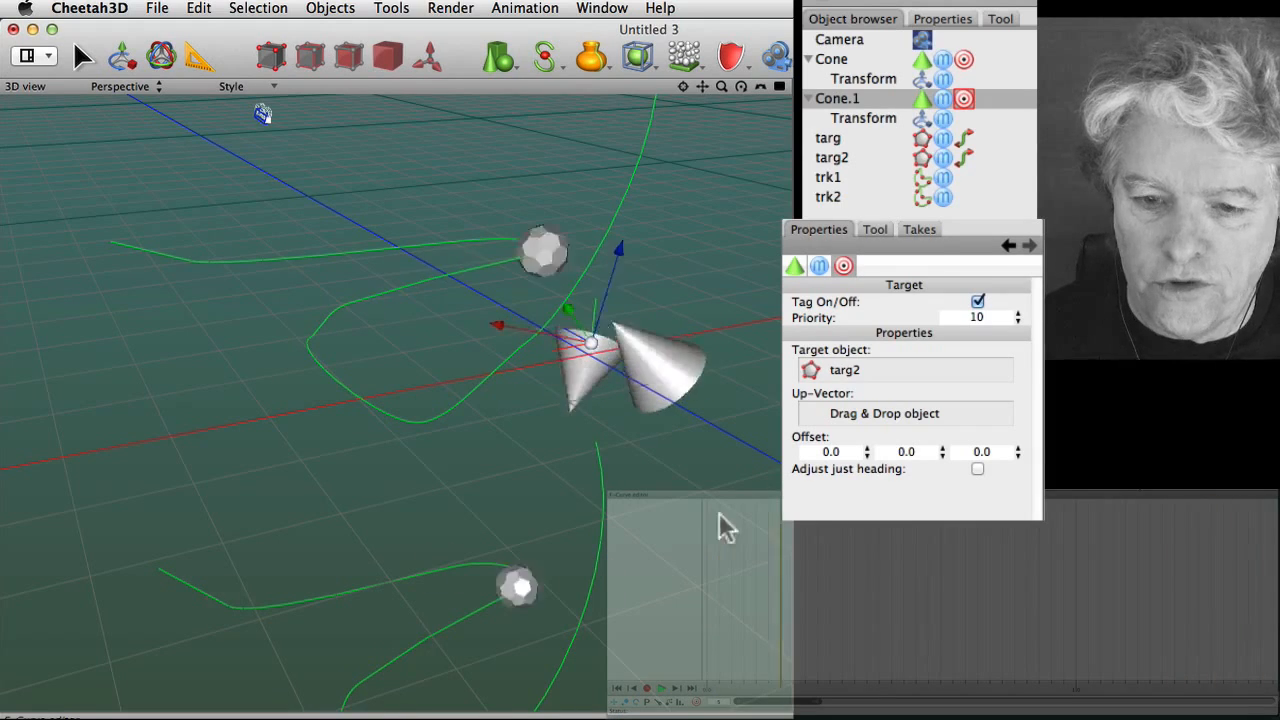
click(660, 688)
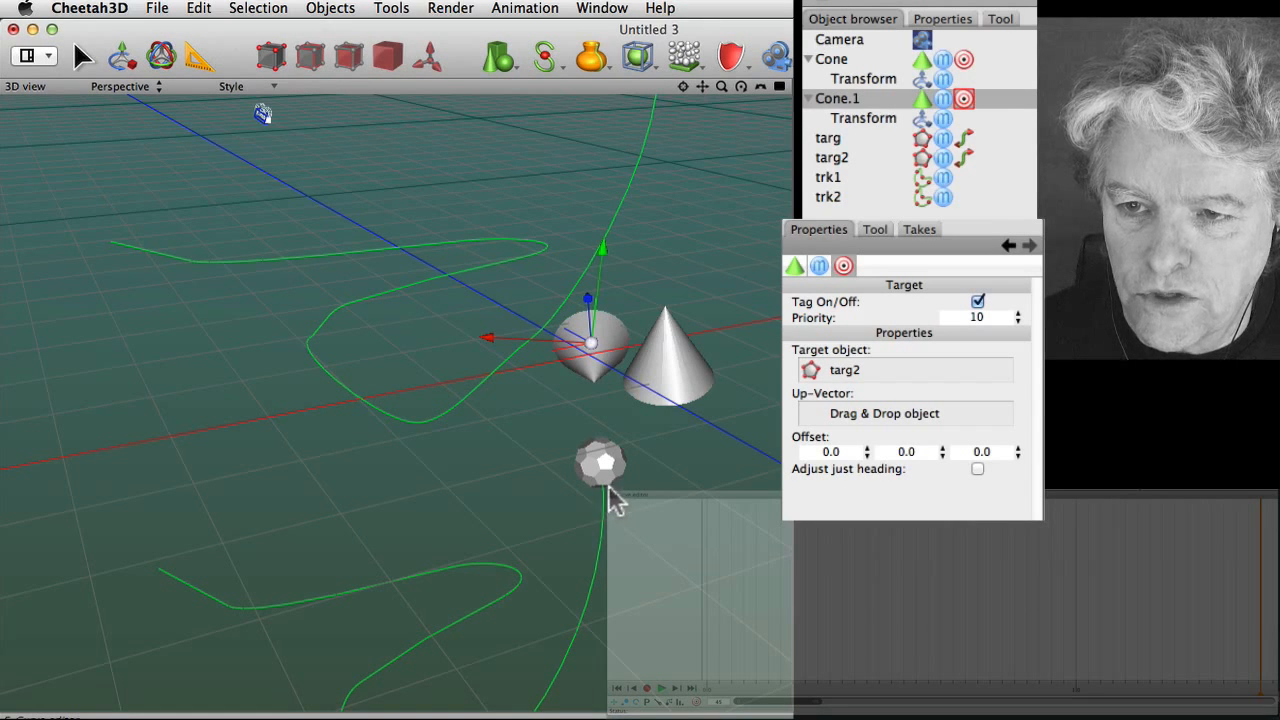
Select all points of the trk2 spline and set the spline's Y scale to 1.07
click(846, 196)
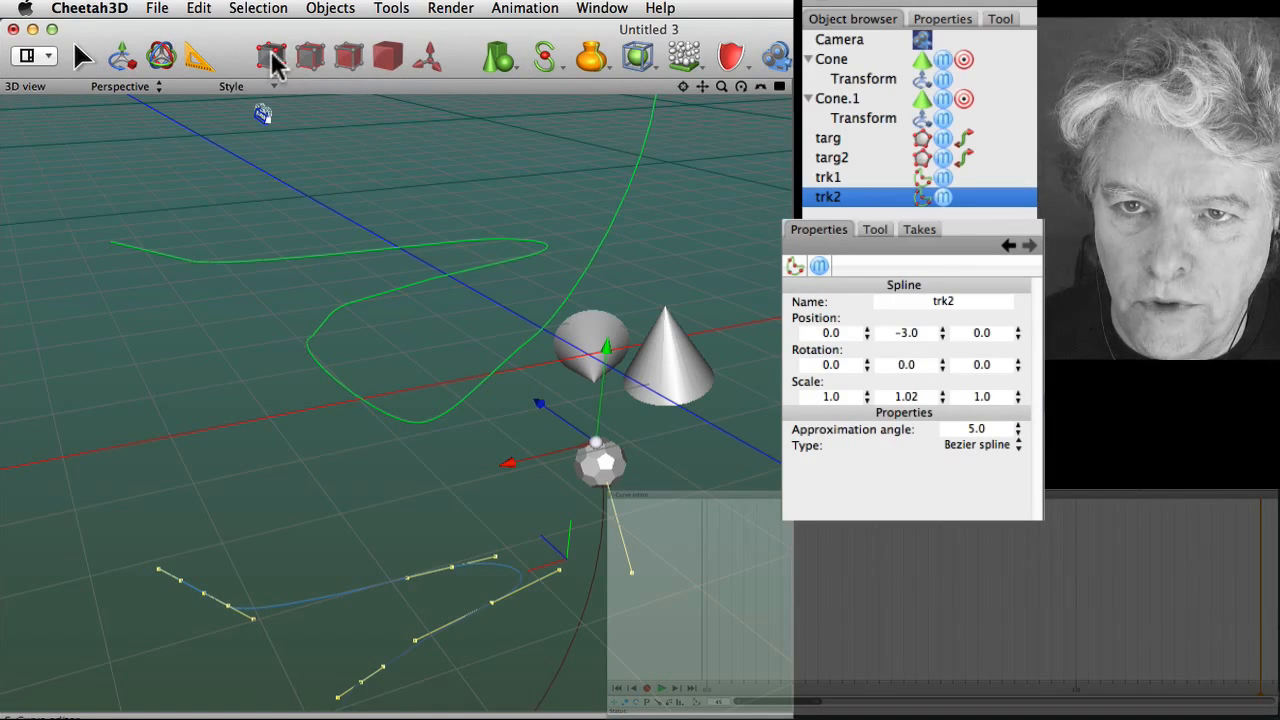
right_click(427, 217)
mouse_move(480, 226)
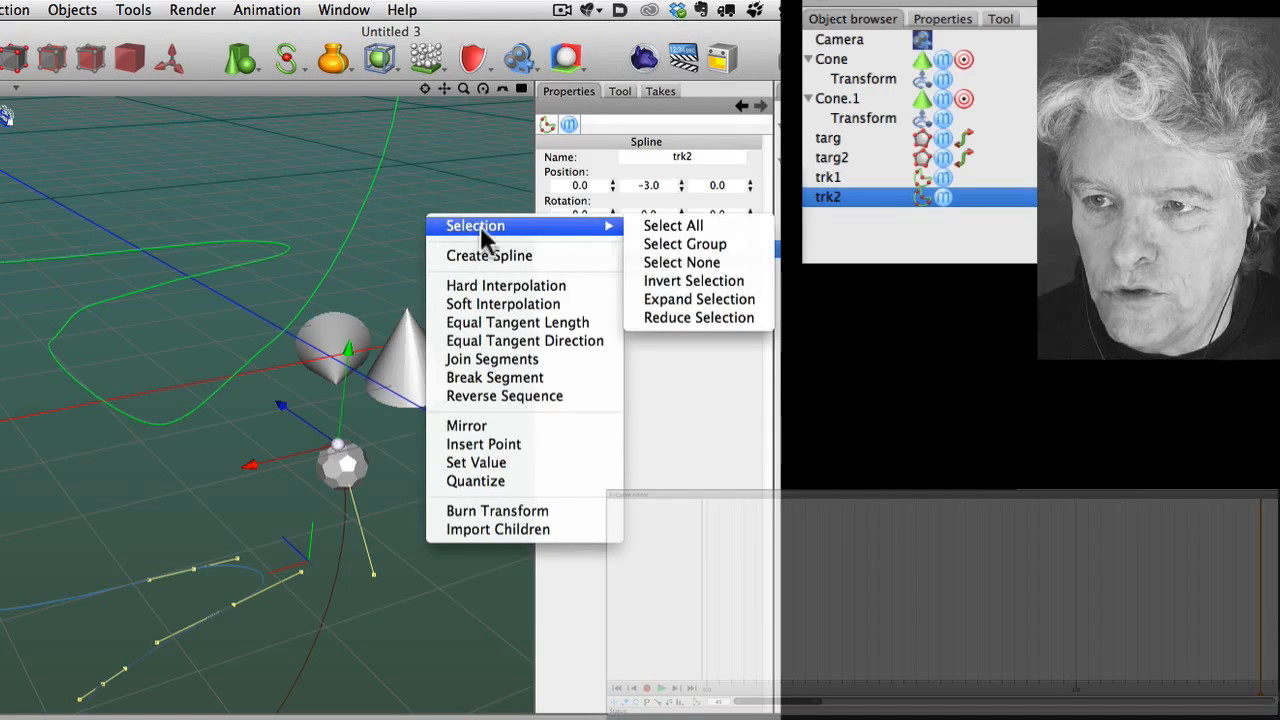
click(675, 228)
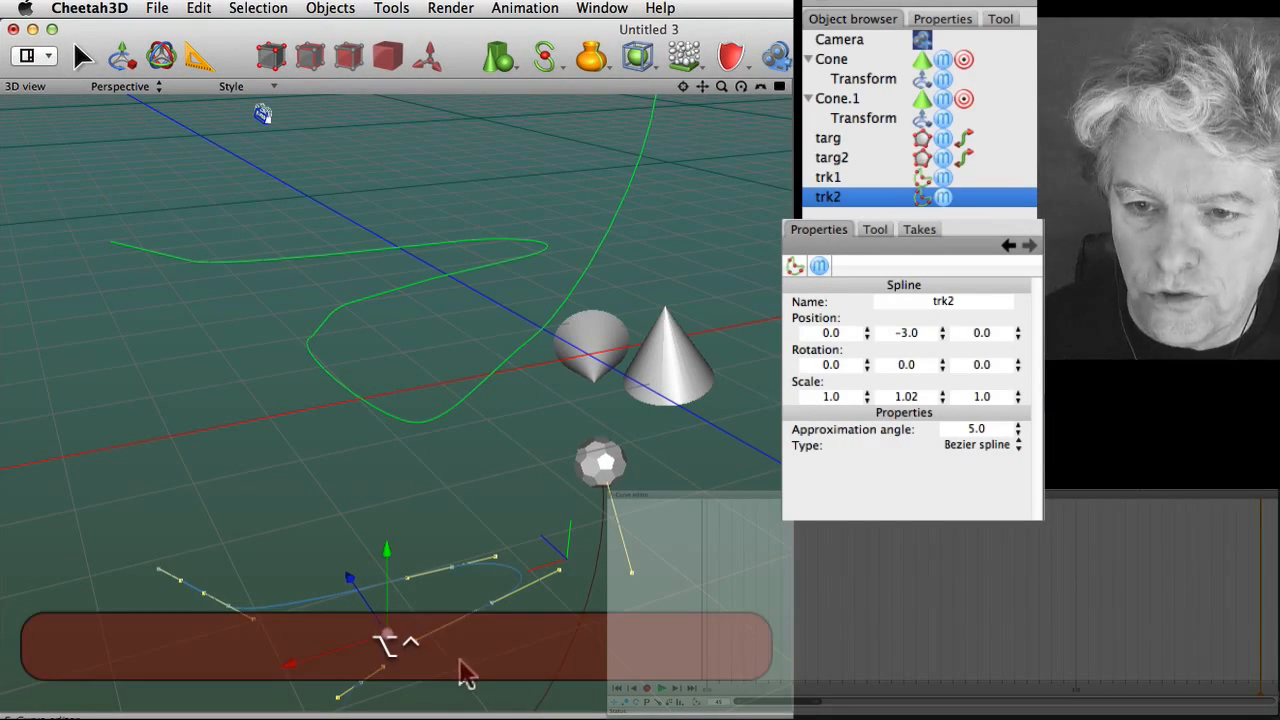
ctrl+alt+drag(457, 674, 443, 472)
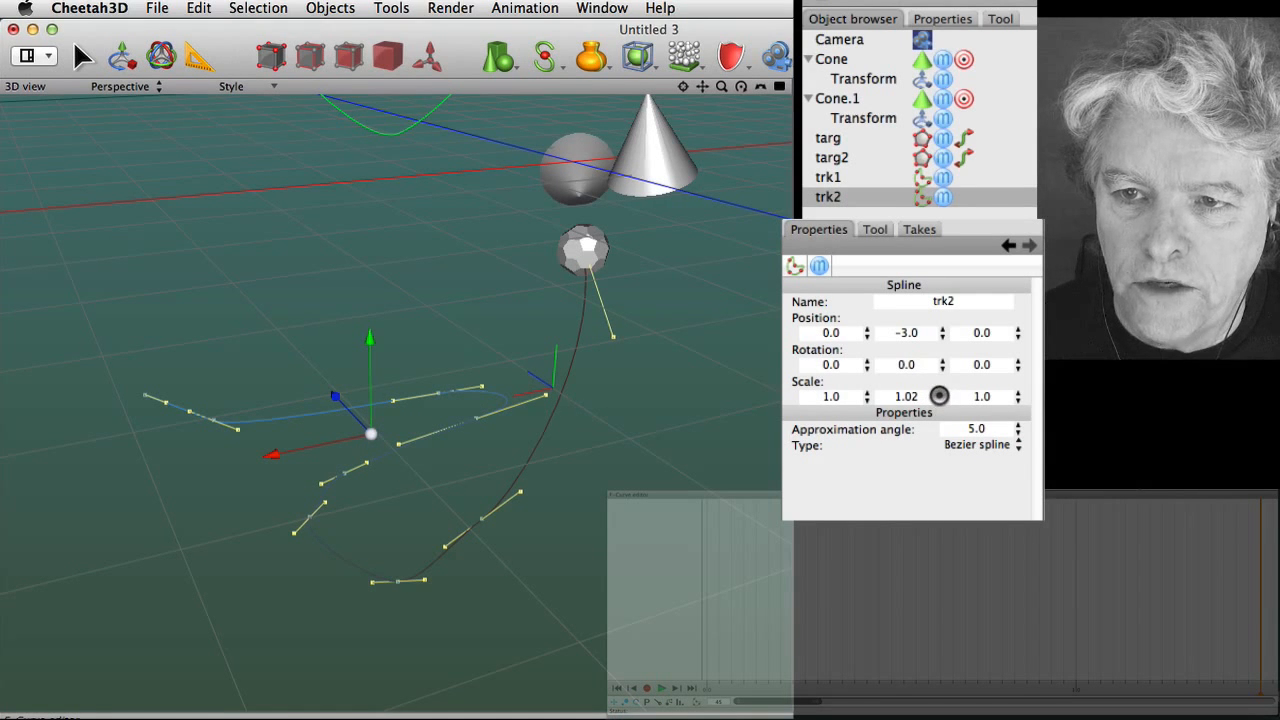
mouse_move(939, 396)
mouse_down()
mouse_move(930, 372)
mouse_move(905, 510)
mouse_move(903, 414)
mouse_move(934, 365)
mouse_move(925, 395)
mouse_move(939, 409)
mouse_up()
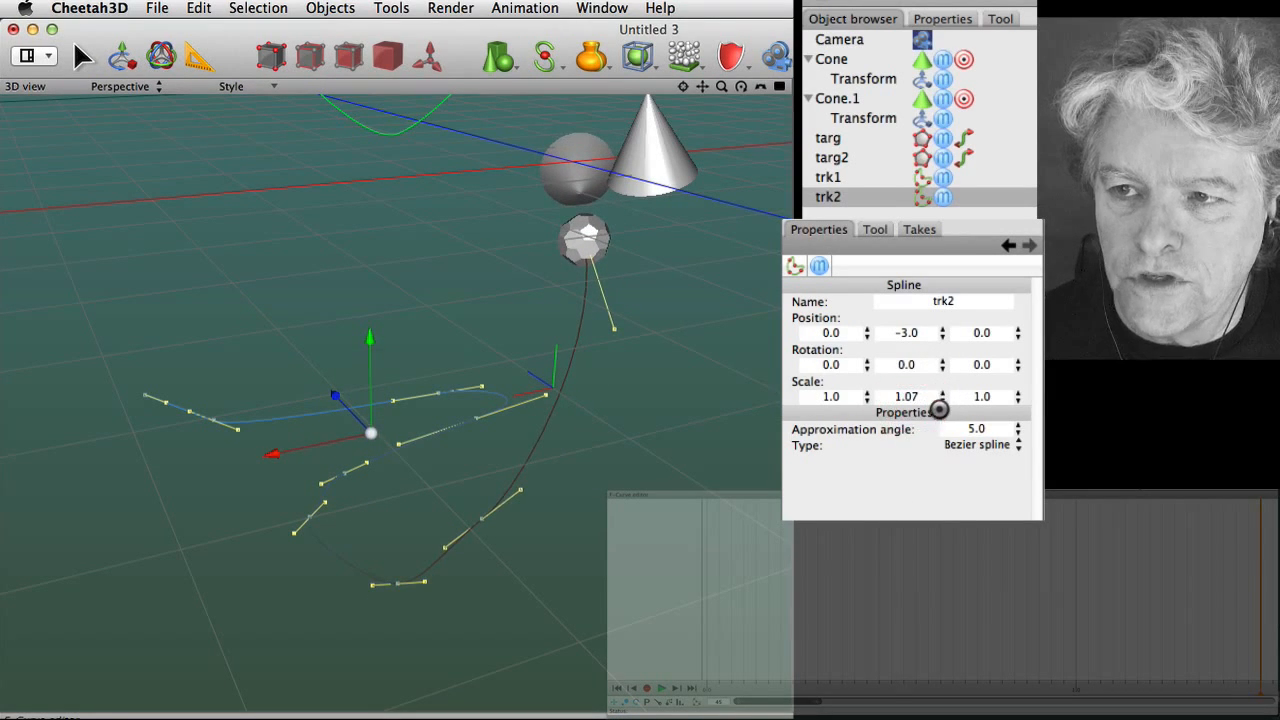
Try scaling trk2 to 0.48 in X and 0.6 in Z with an animation preview, and undo both scale changes
drag(865, 395, 854, 447)
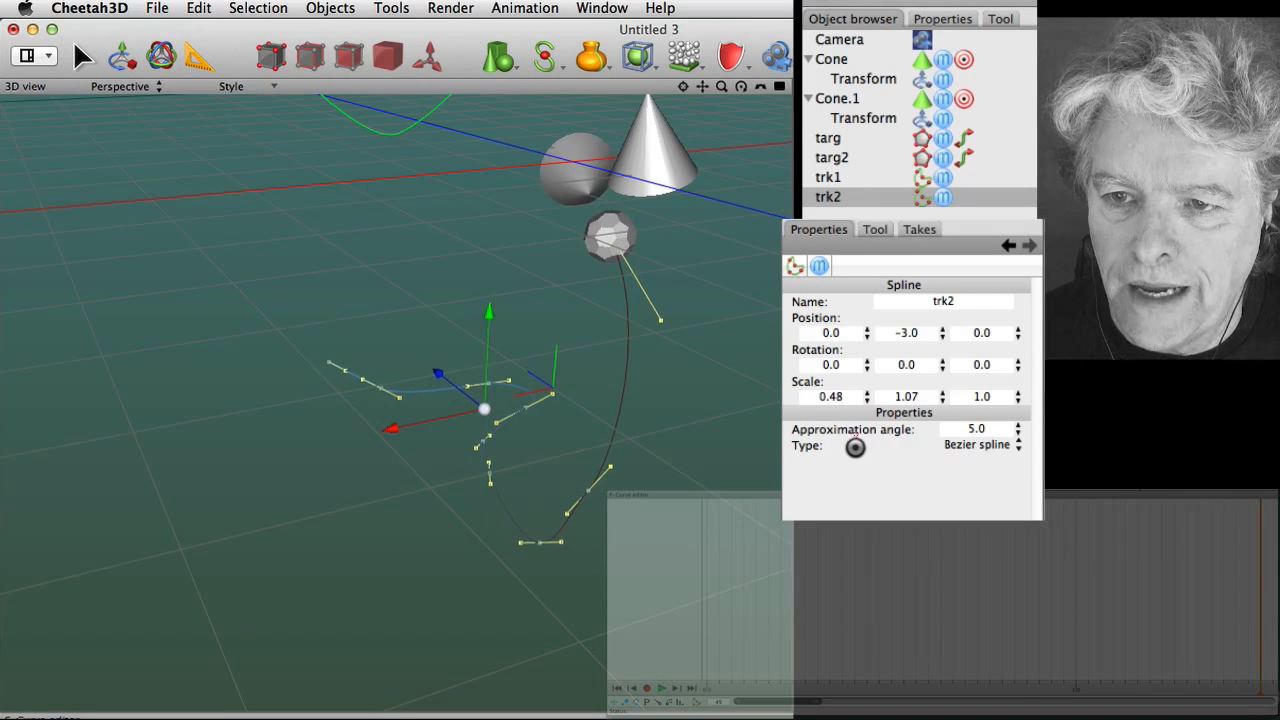
drag(1016, 396, 1027, 445)
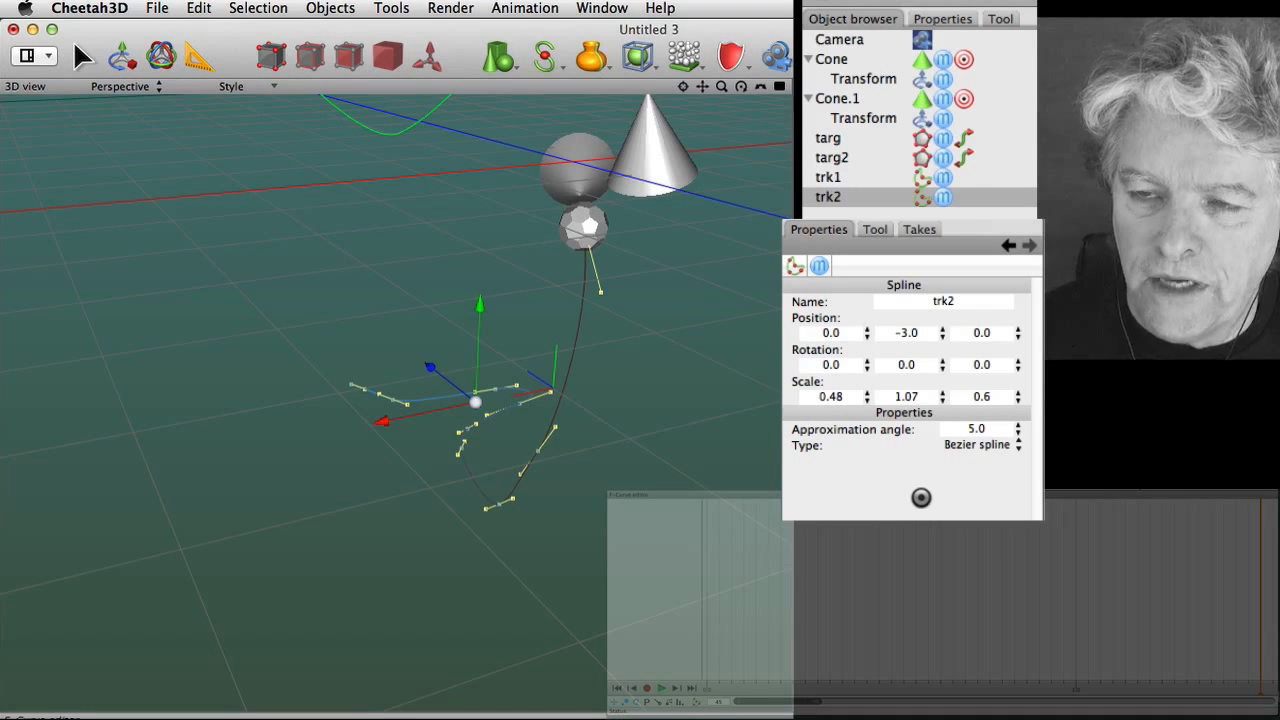
click(659, 688)
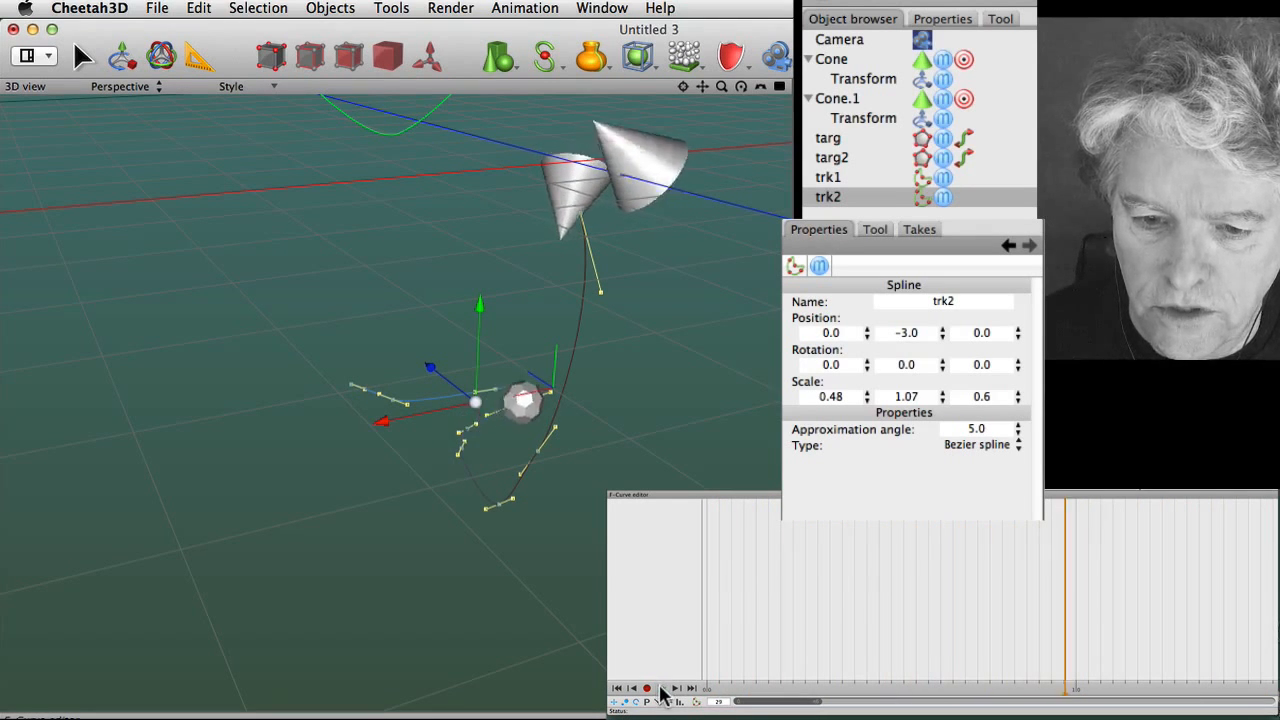
click(664, 688)
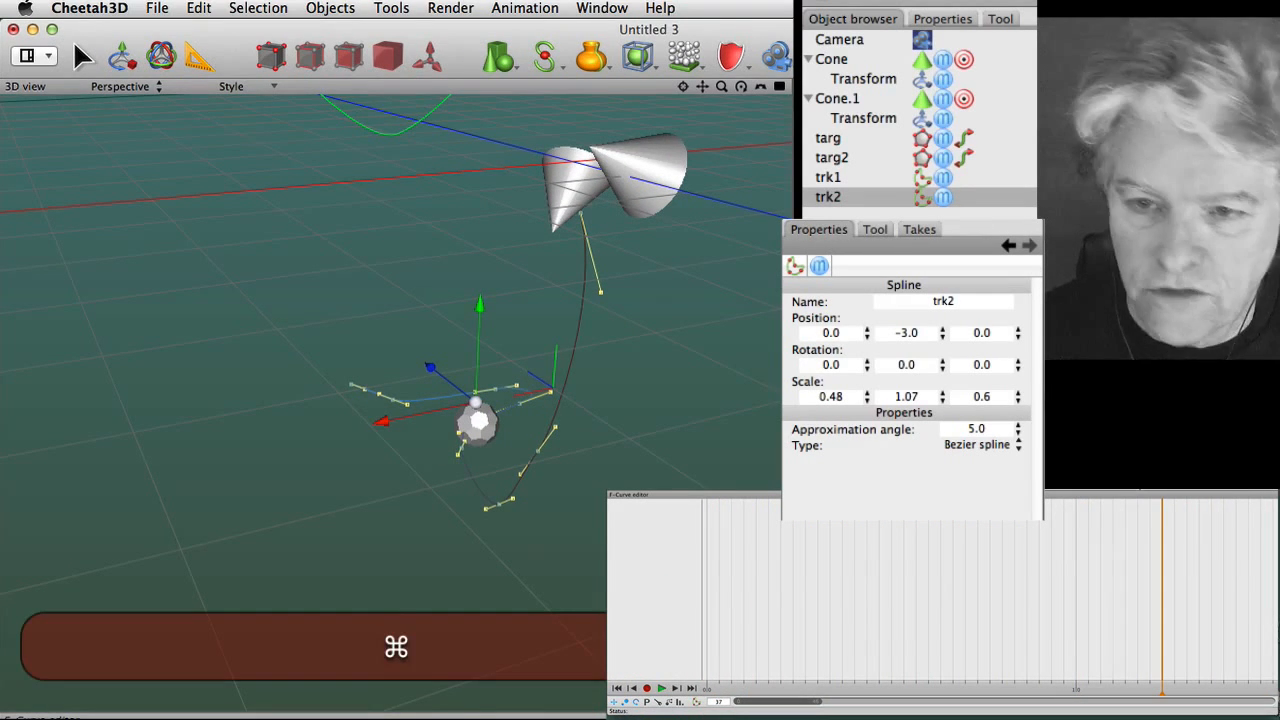
key(super+z)
key(super+z)
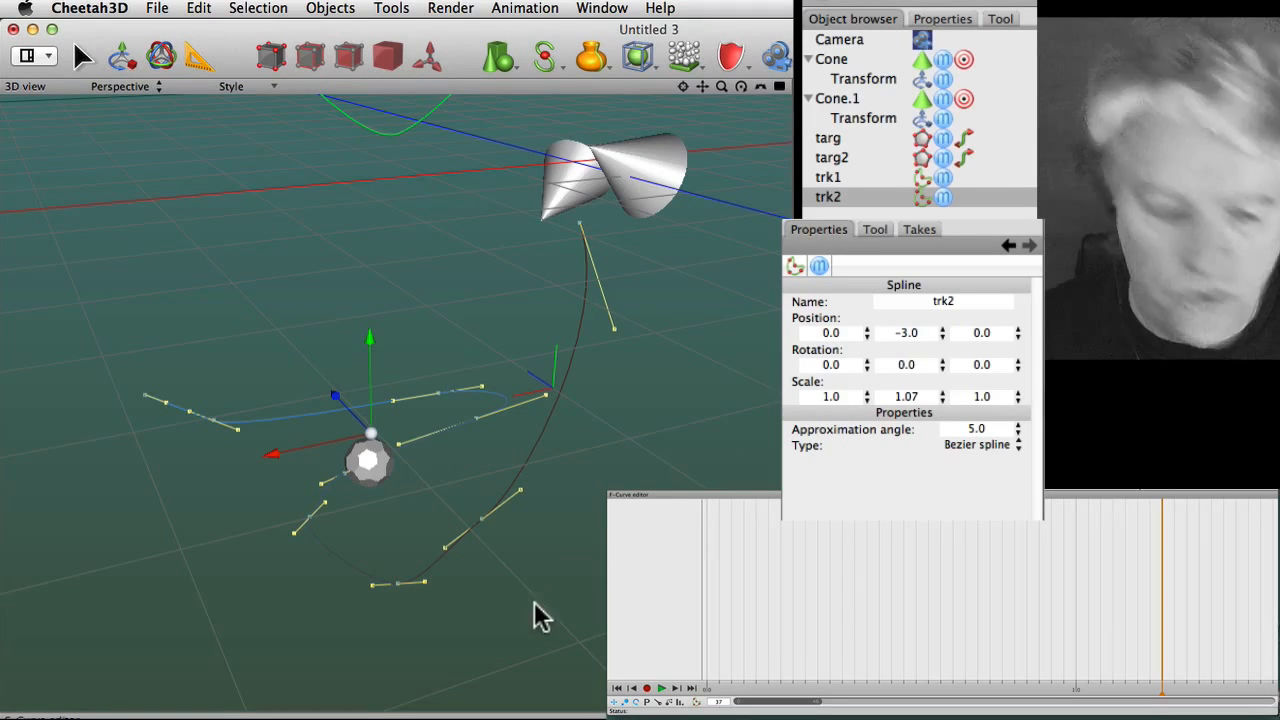
Set the Position of targ2's Spline tracking tag to 0.0497
alt+drag(553, 587, 672, 583)
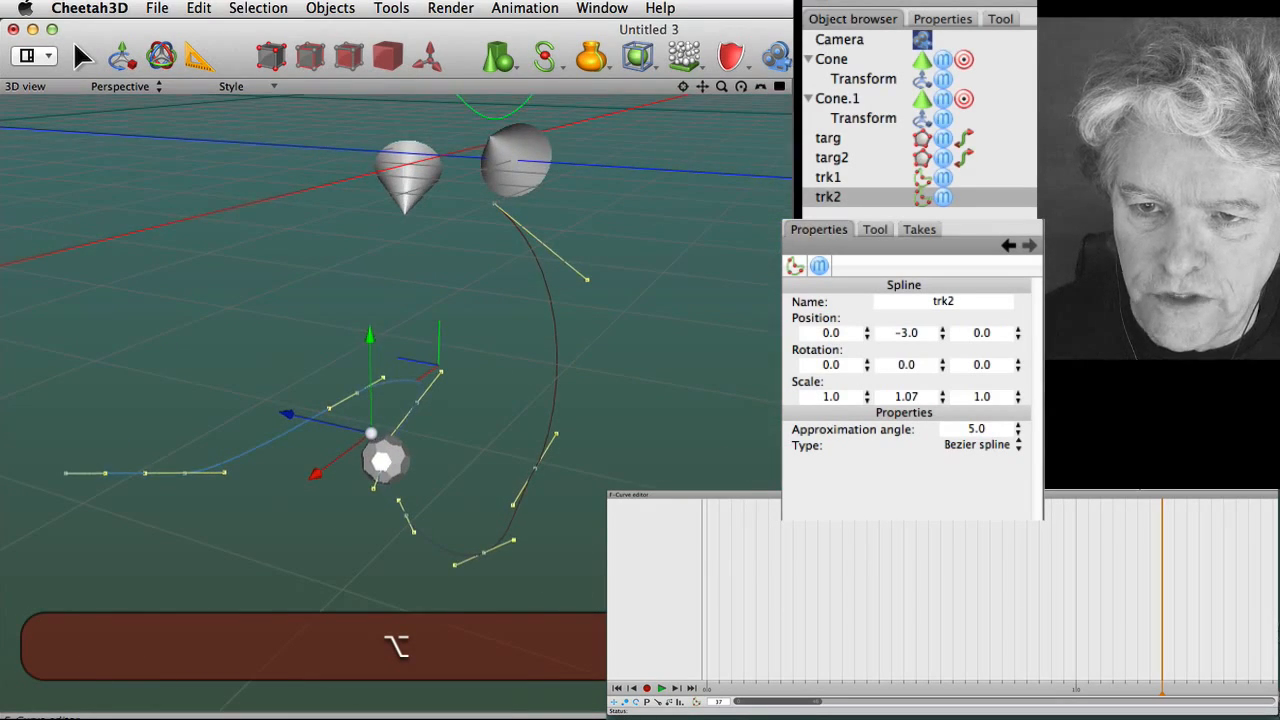
click(963, 158)
drag(1014, 494, 1014, 494)
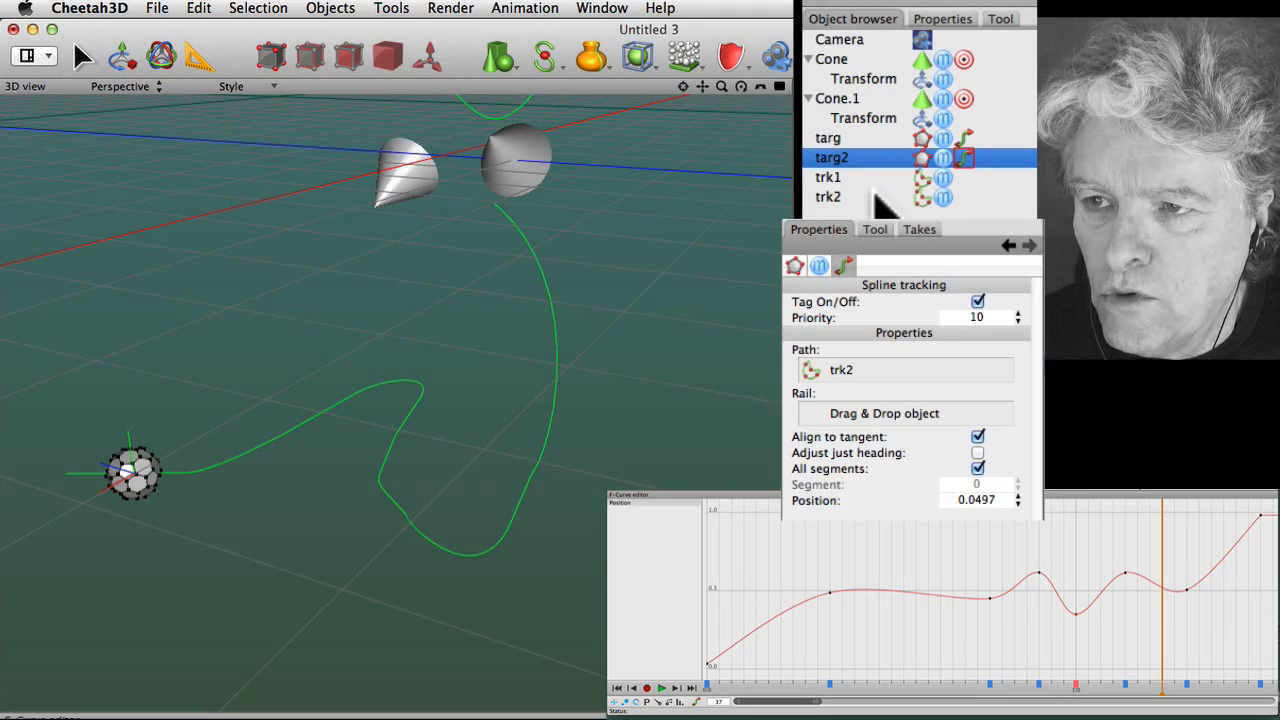
Select the trk2 spline and all of its points
click(828, 198)
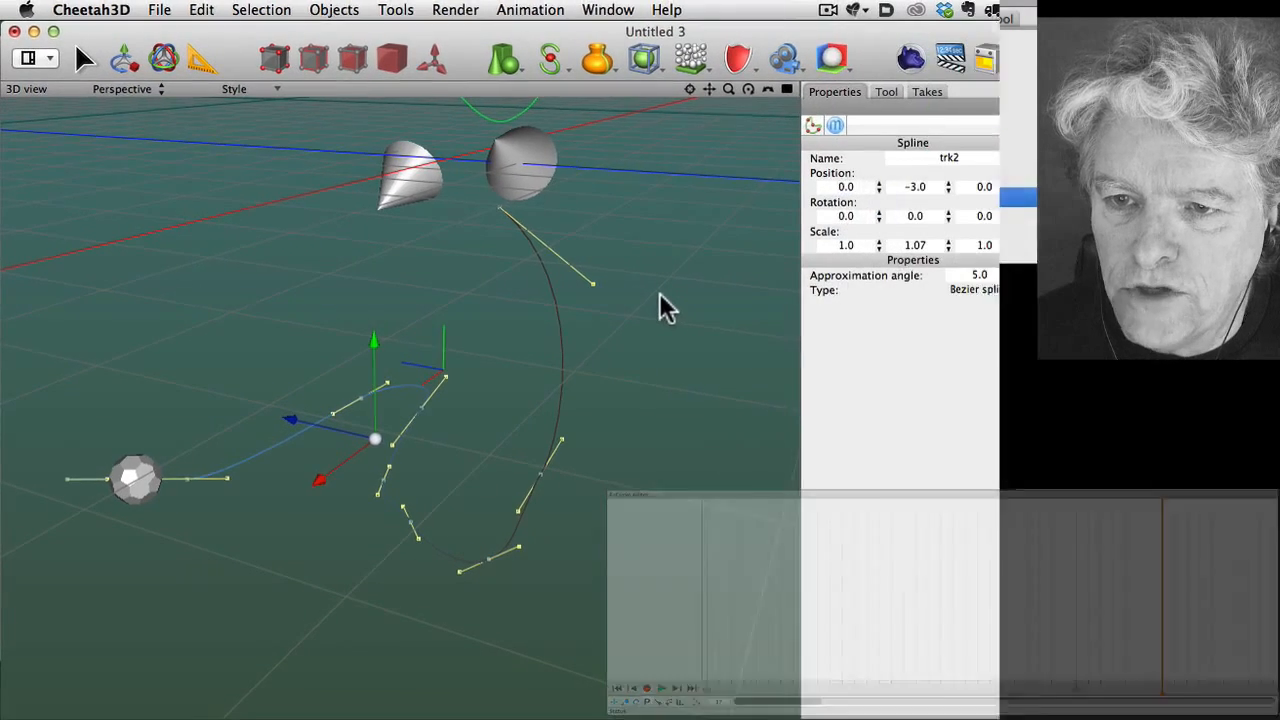
right_click(637, 288)
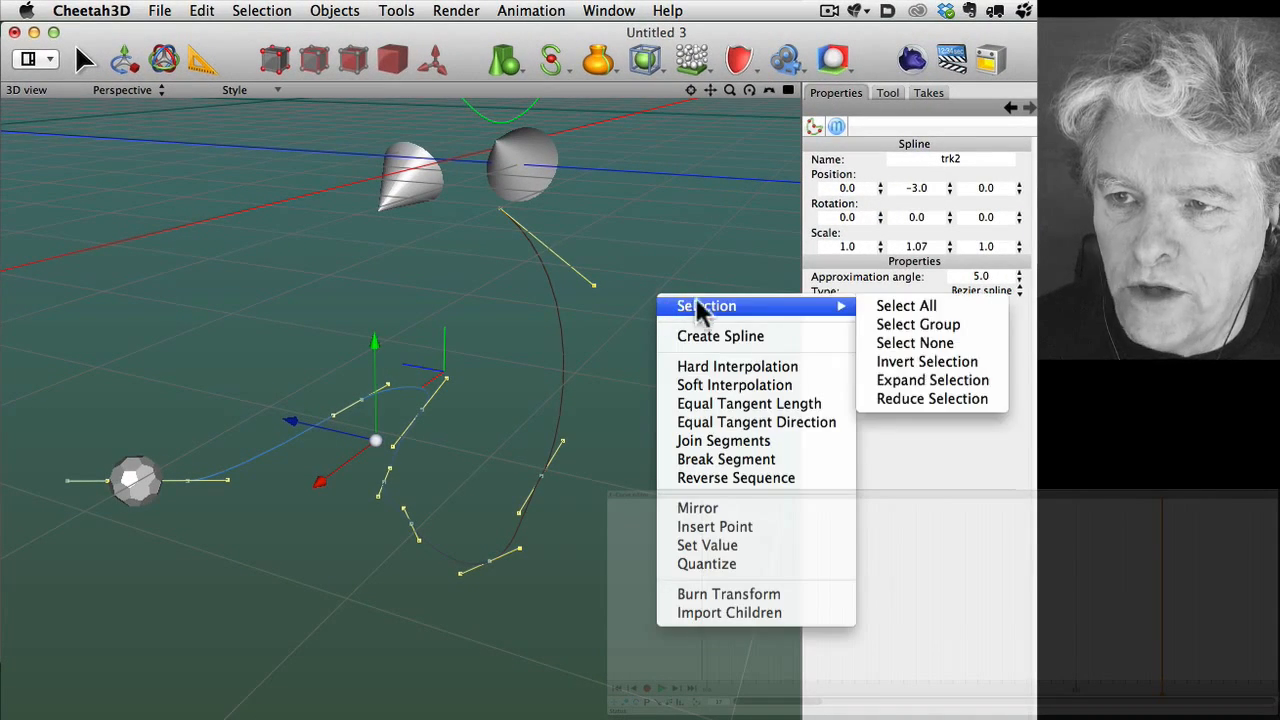
mouse_move(840, 306)
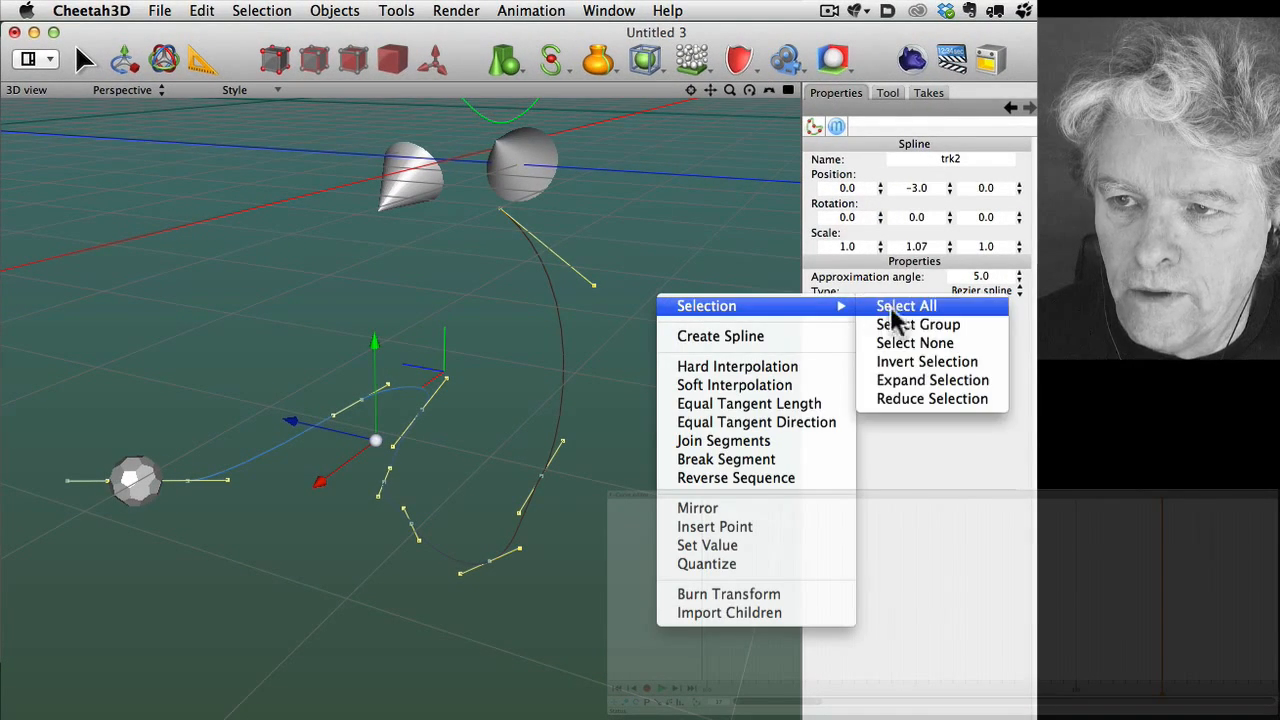
click(891, 310)
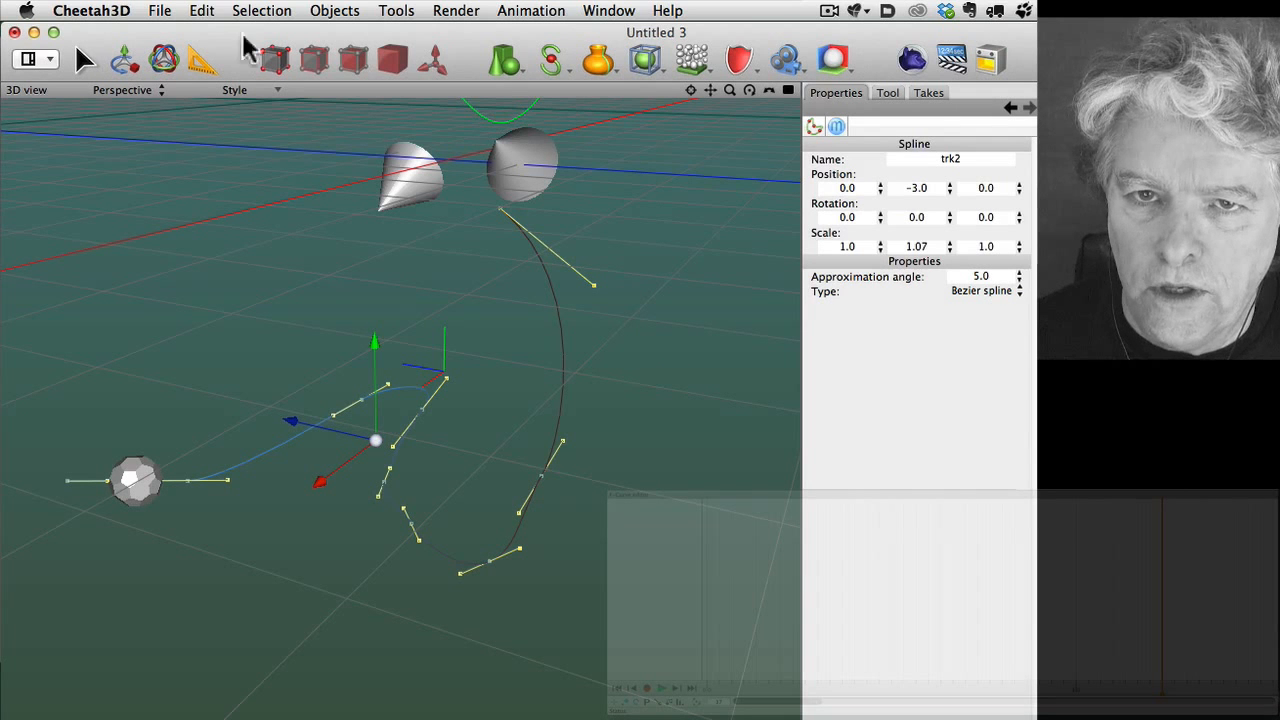
Move the single control point in the middle of trk2's large arc outward and slightly up
click(84, 62)
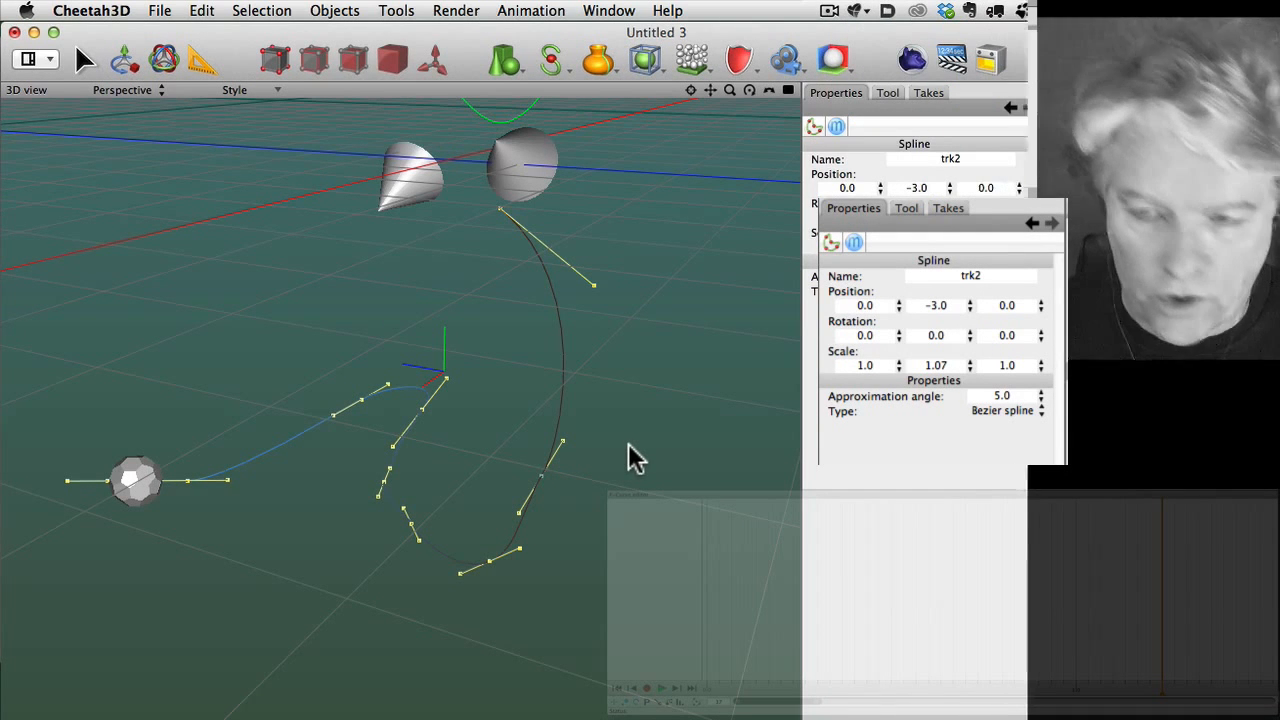
key(m)
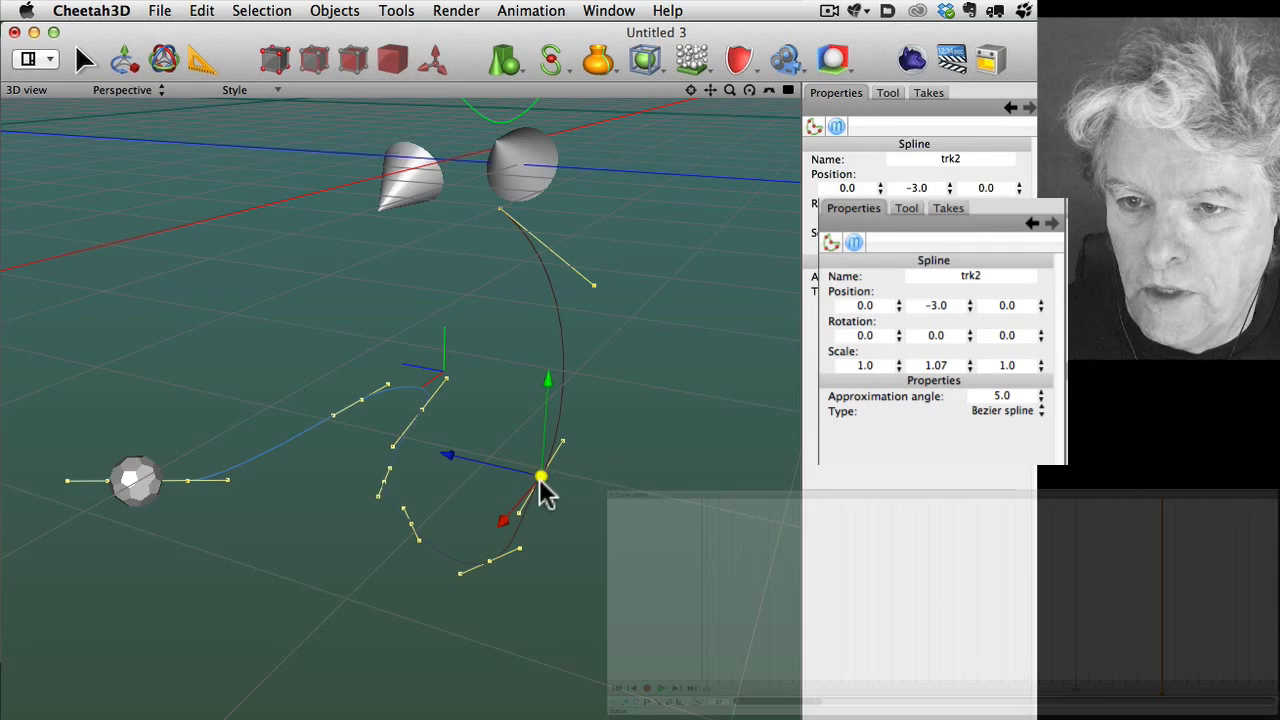
drag(540, 488, 617, 427)
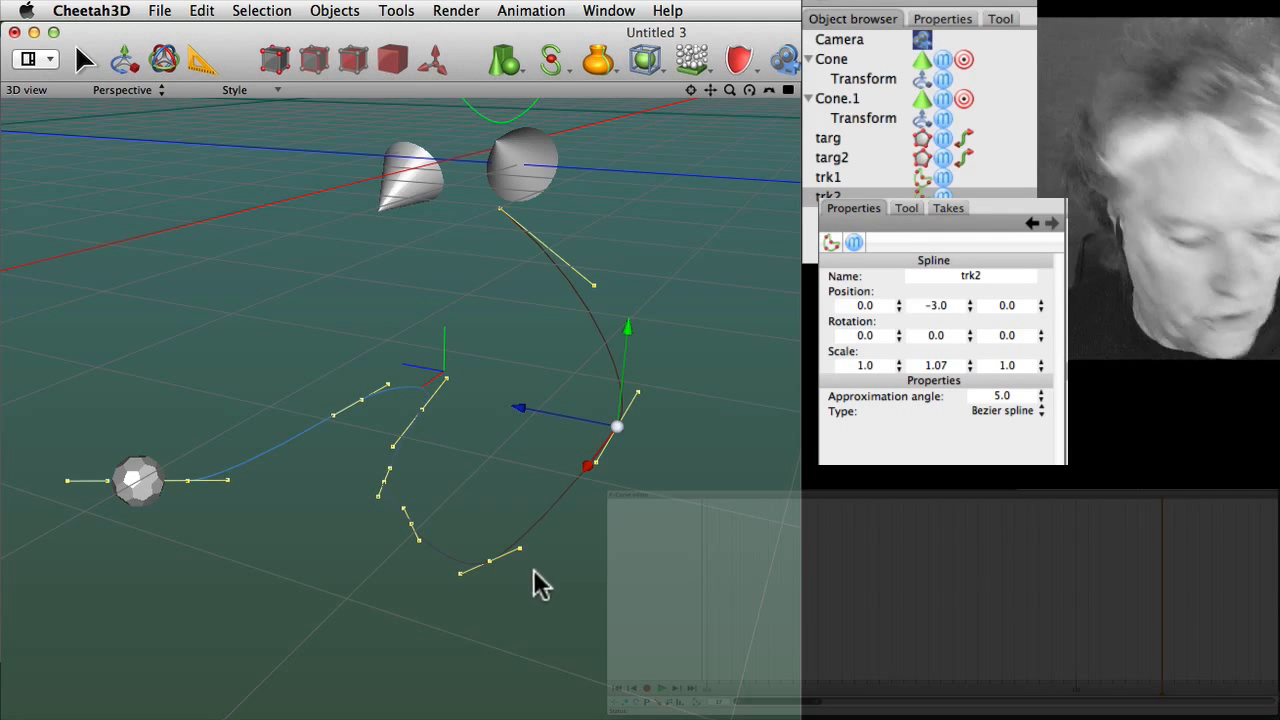
Shift the arc point and the next three trk2 points slightly outward together, and render the camera view
key(shift)
shift+click(489, 562)
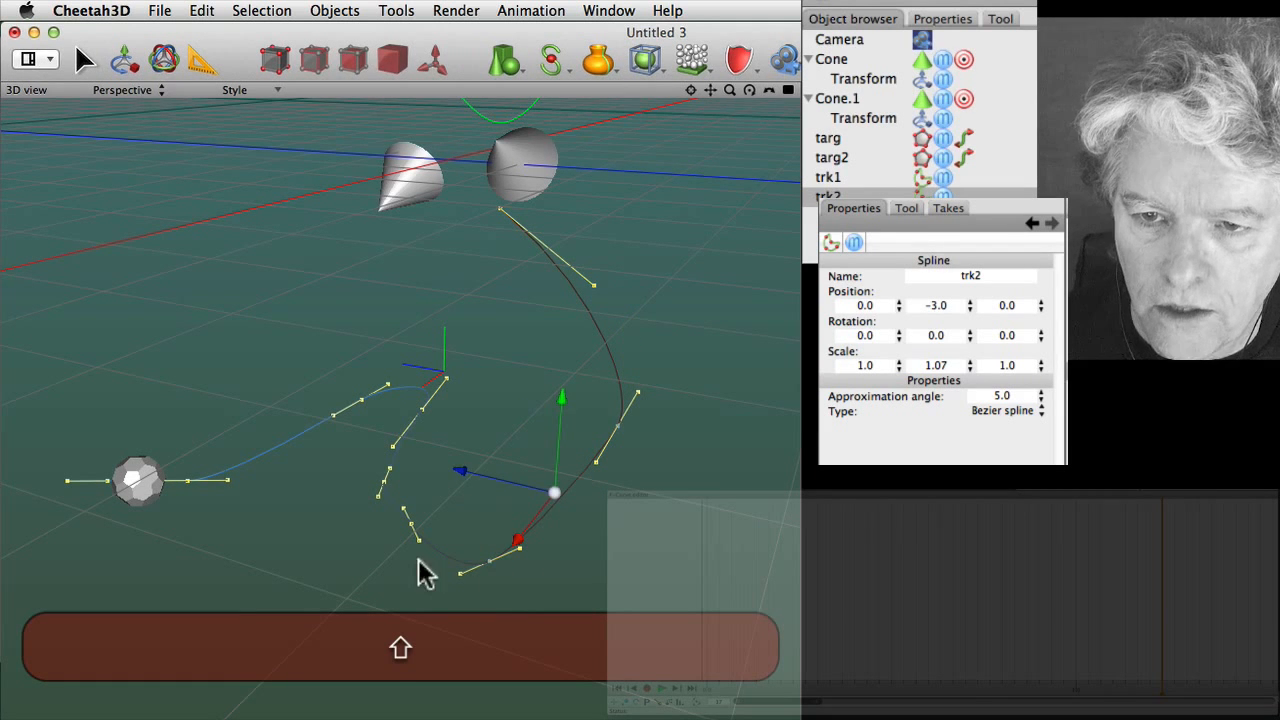
shift+click(410, 521)
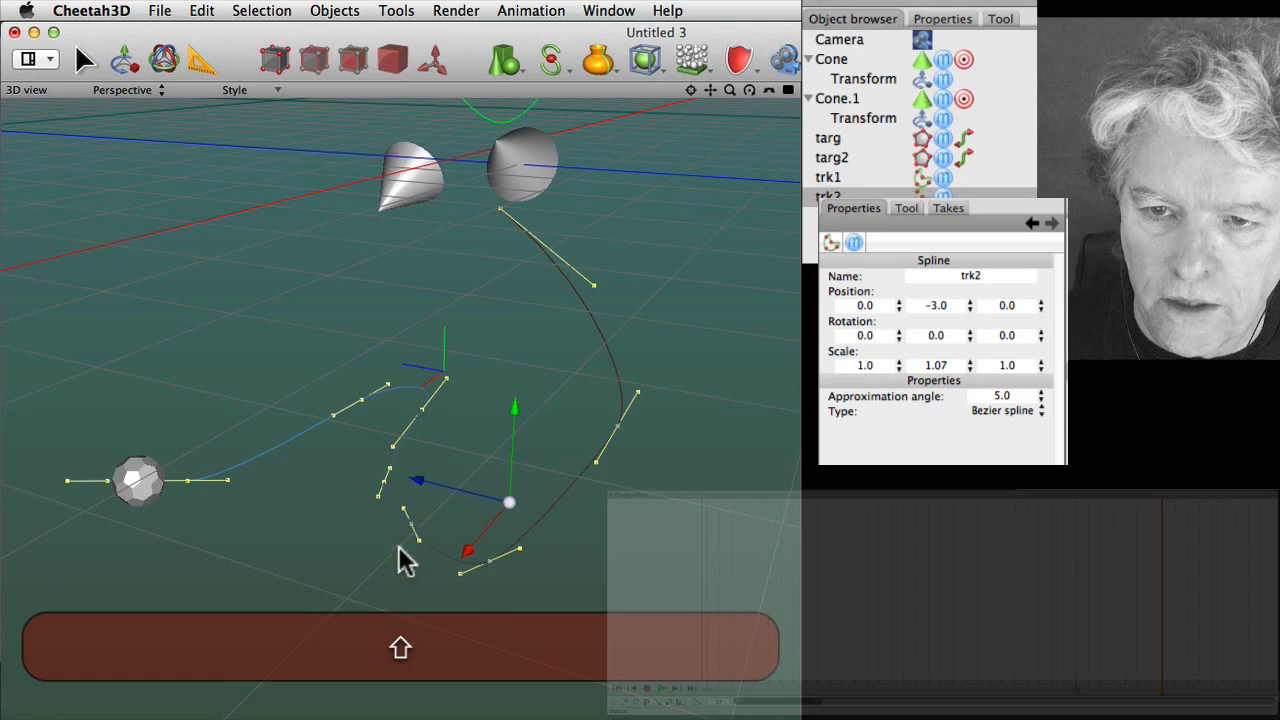
shift+click(384, 480)
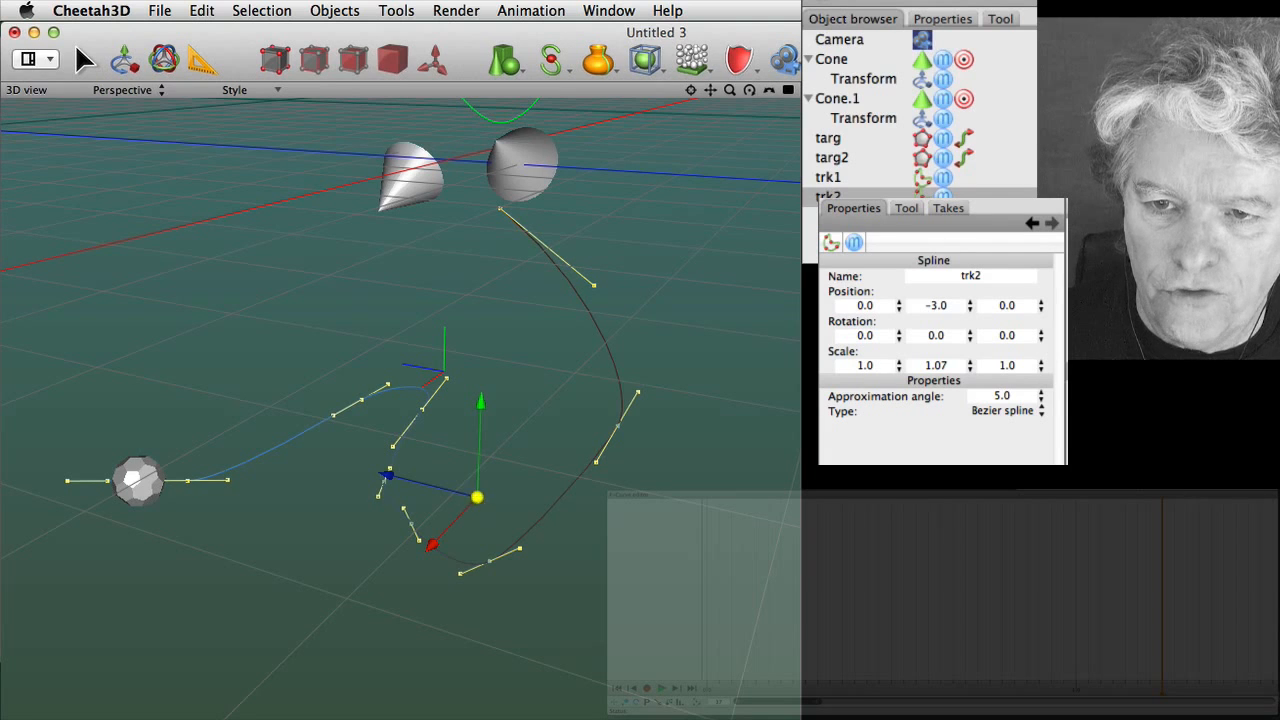
mouse_move(475, 497)
mouse_down()
mouse_move(480, 700)
mouse_move(580, 586)
mouse_move(706, 531)
mouse_move(706, 503)
mouse_move(666, 569)
mouse_move(497, 563)
mouse_move(589, 514)
mouse_move(497, 569)
mouse_move(540, 474)
mouse_move(517, 517)
mouse_move(496, 504)
mouse_up()
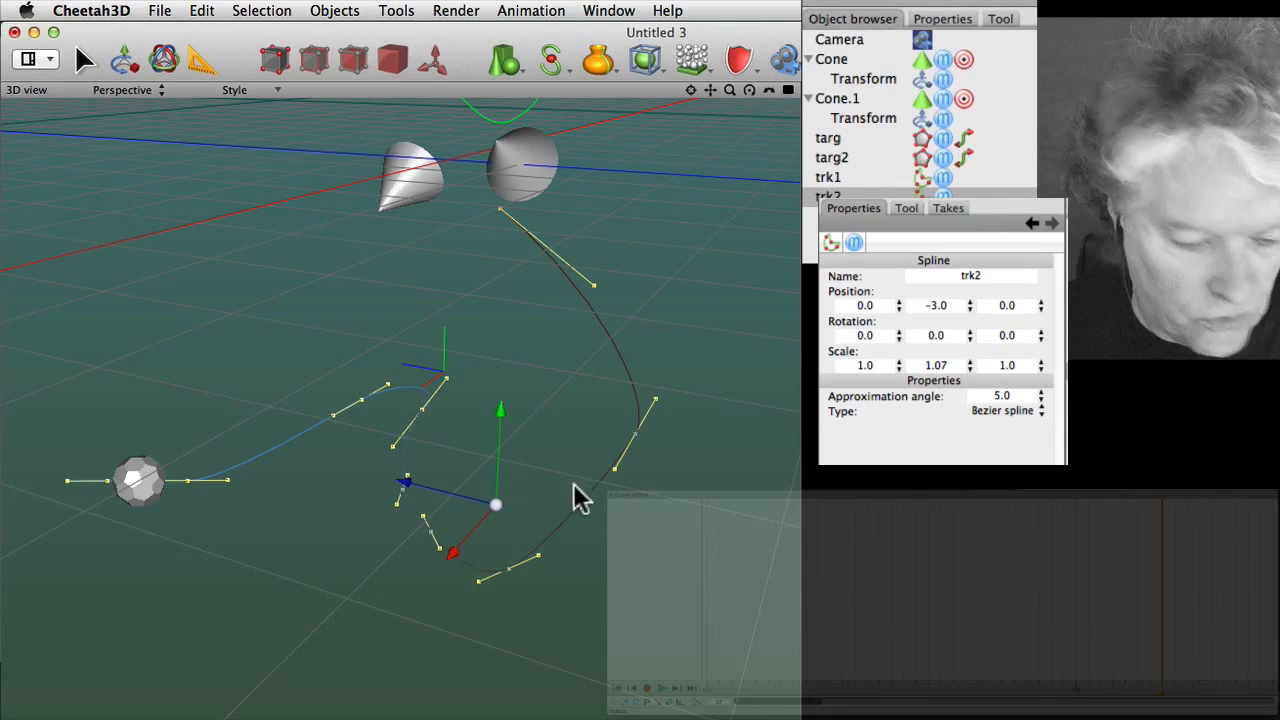
key(super+r)
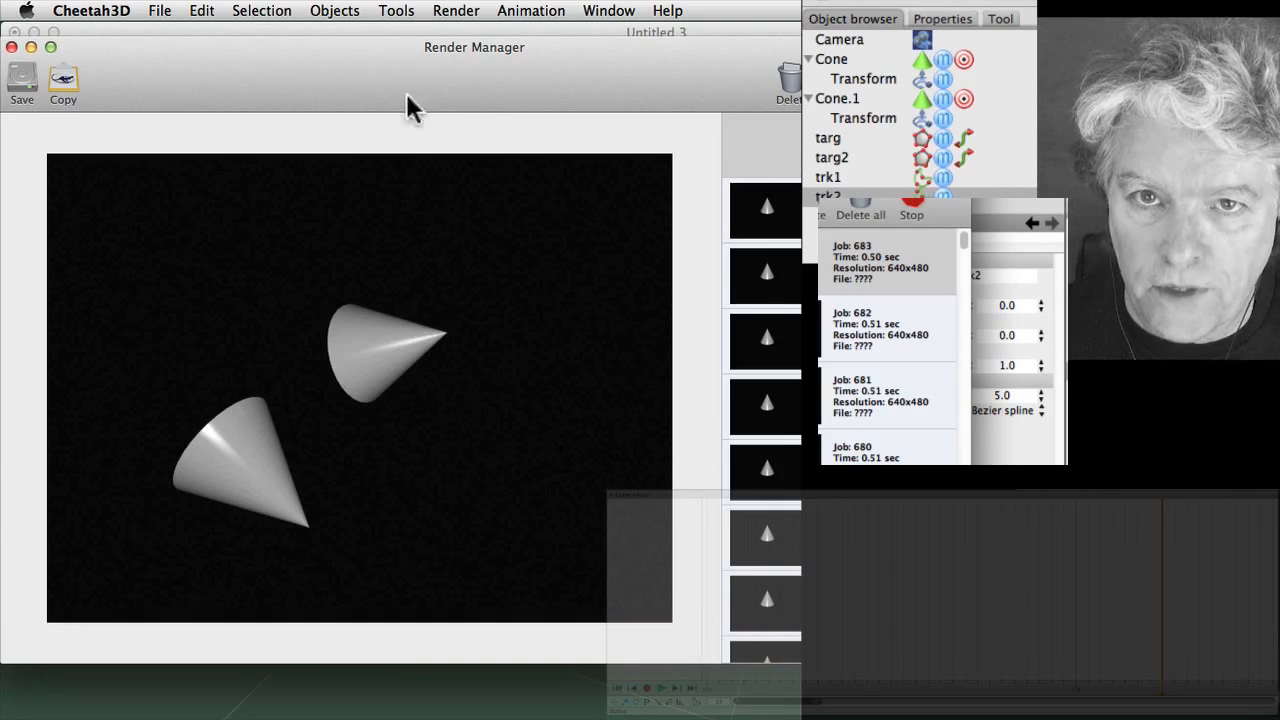
click(12, 47)
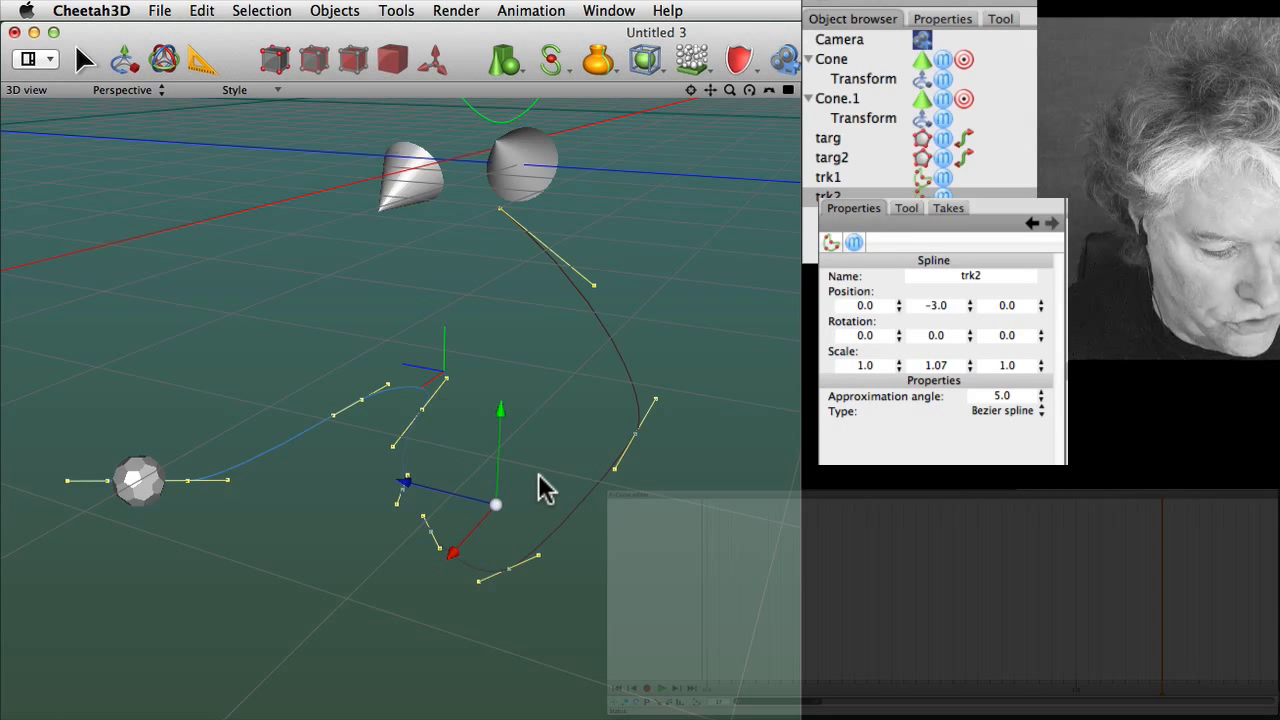
Rotate the four selected trk2 points and move them lower, away from the cones
key(z)
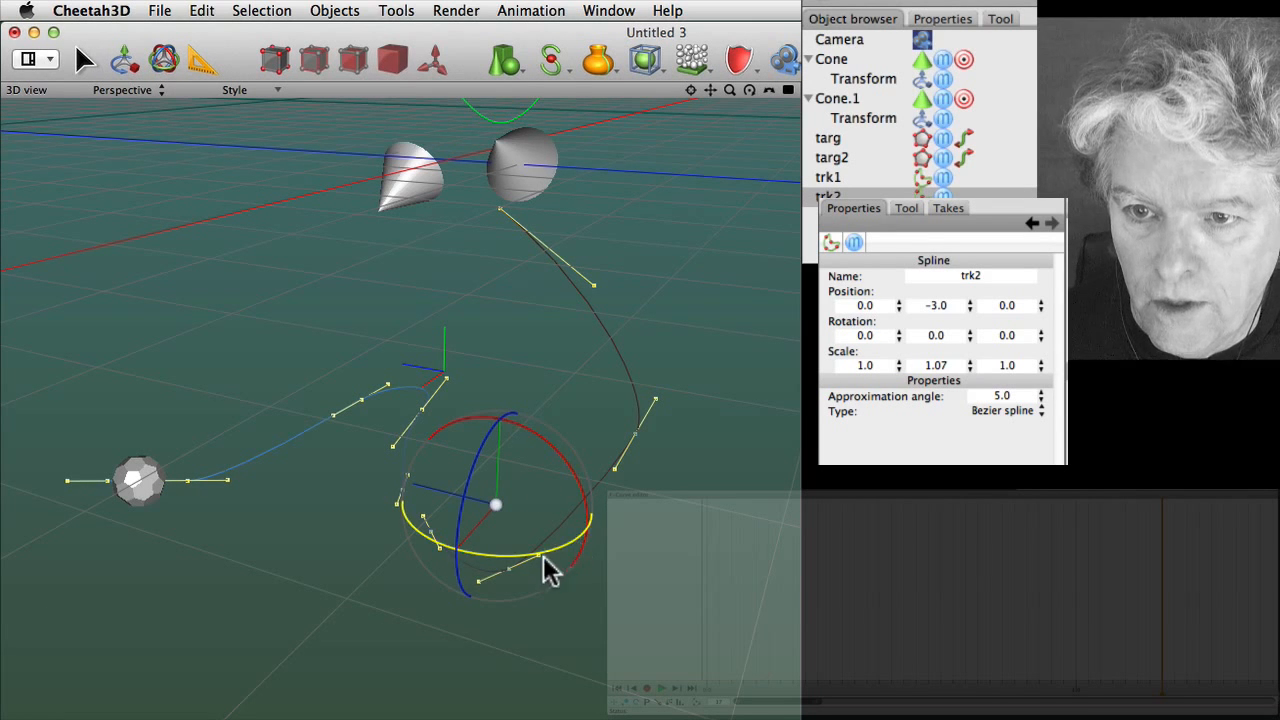
drag(503, 557, 526, 597)
key(m)
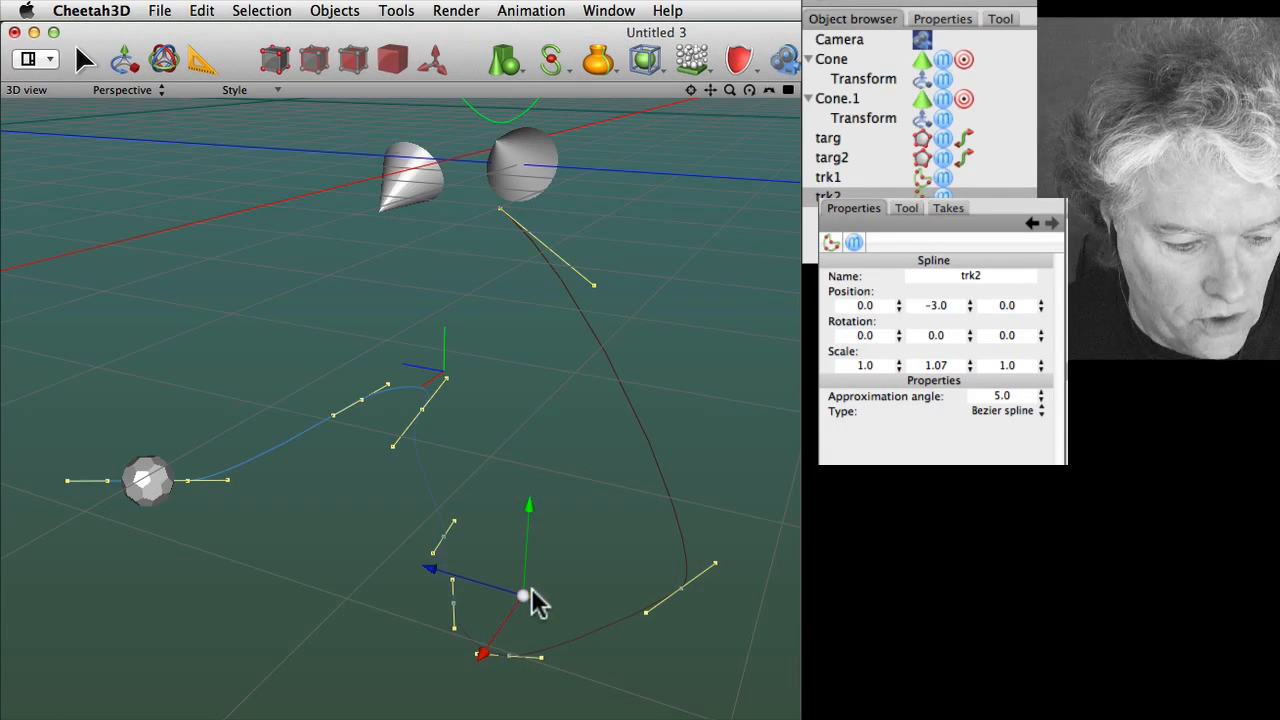
Rotate the four selected trk2 points slightly and scale them wider apart along the Z axis with the Transform tool
key(t)
drag(591, 563, 579, 542)
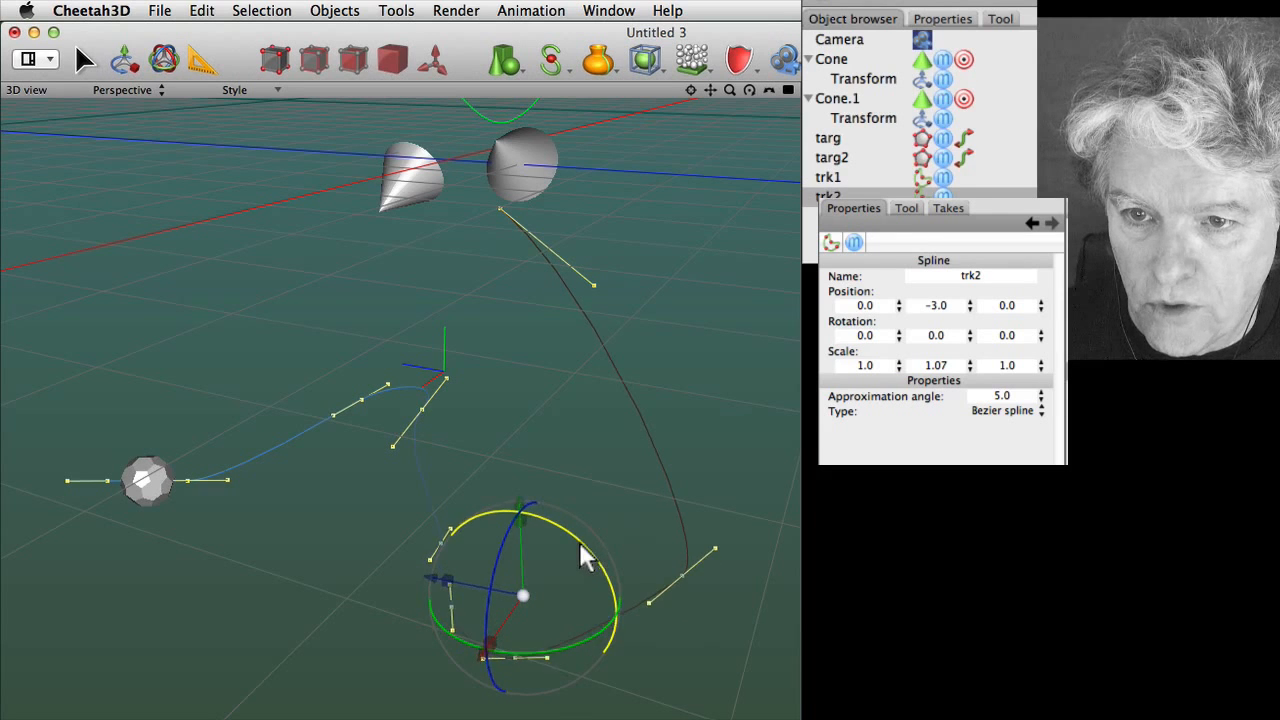
drag(523, 597, 586, 597)
drag(491, 642, 394, 657)
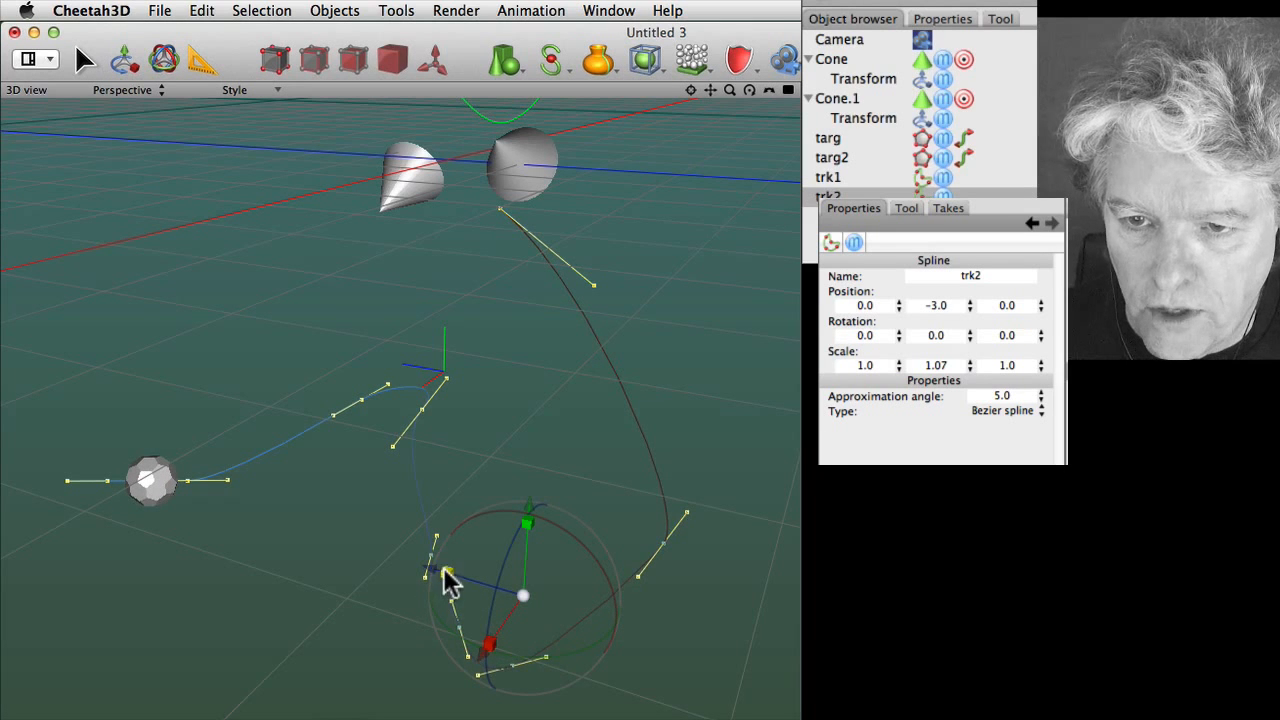
drag(446, 578, 408, 565)
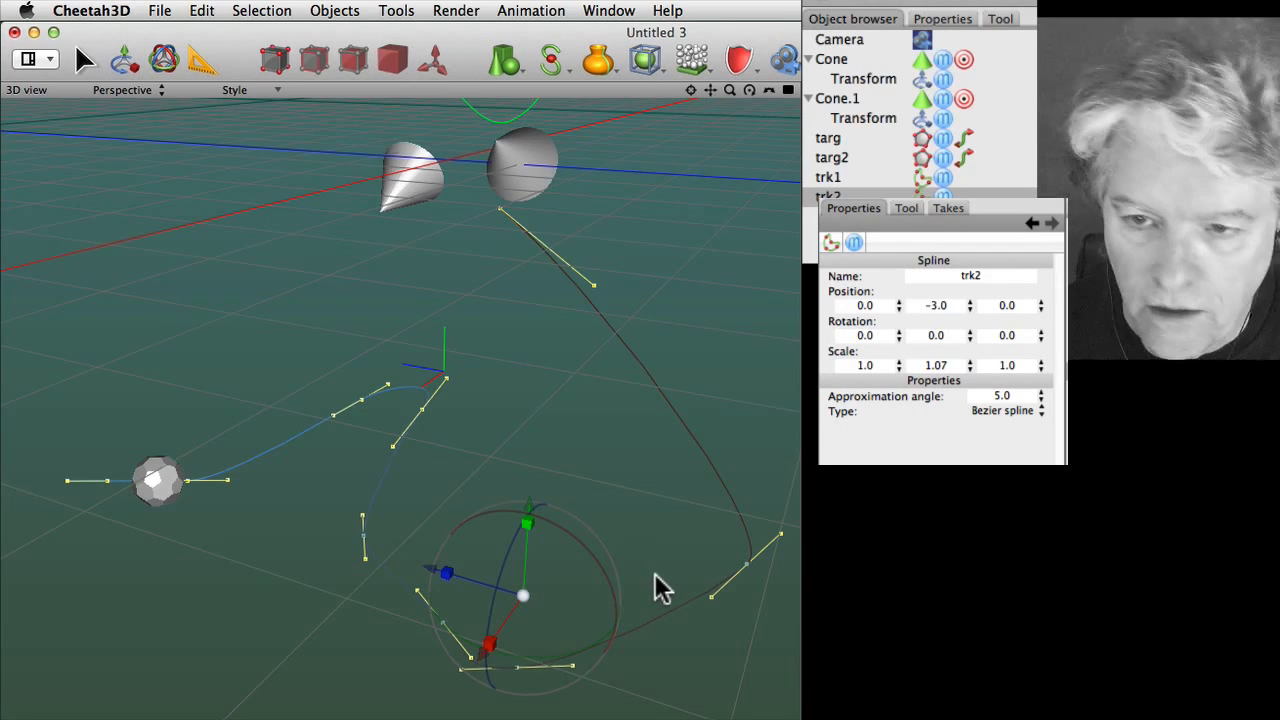
Place the transform handle on the inner lower trk2 point and rotate the selected points slightly around it
key(g)
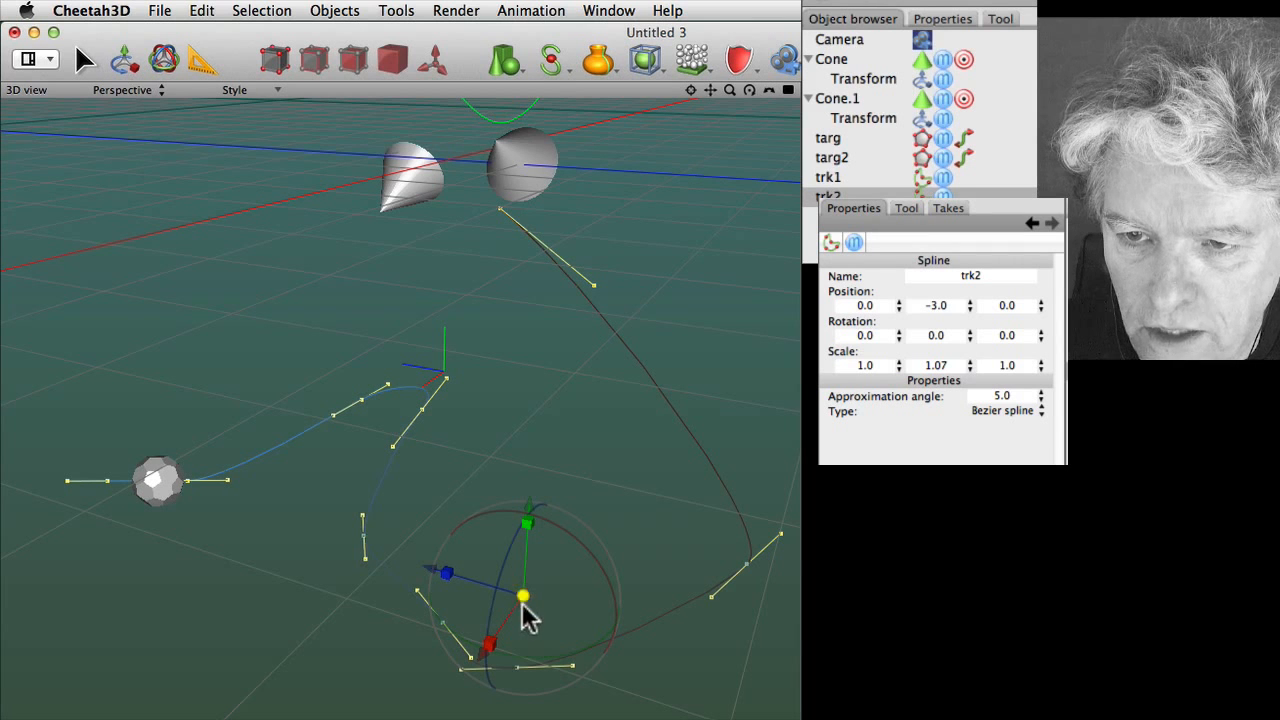
click(362, 533)
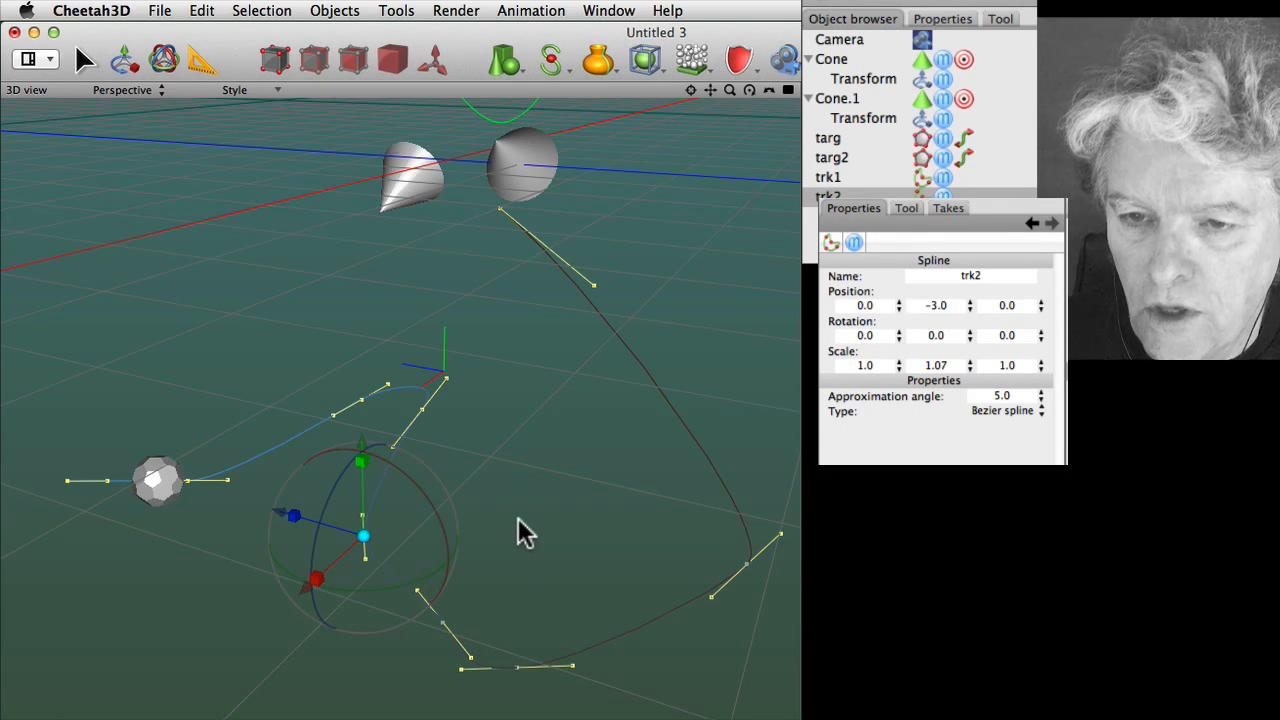
key(g)
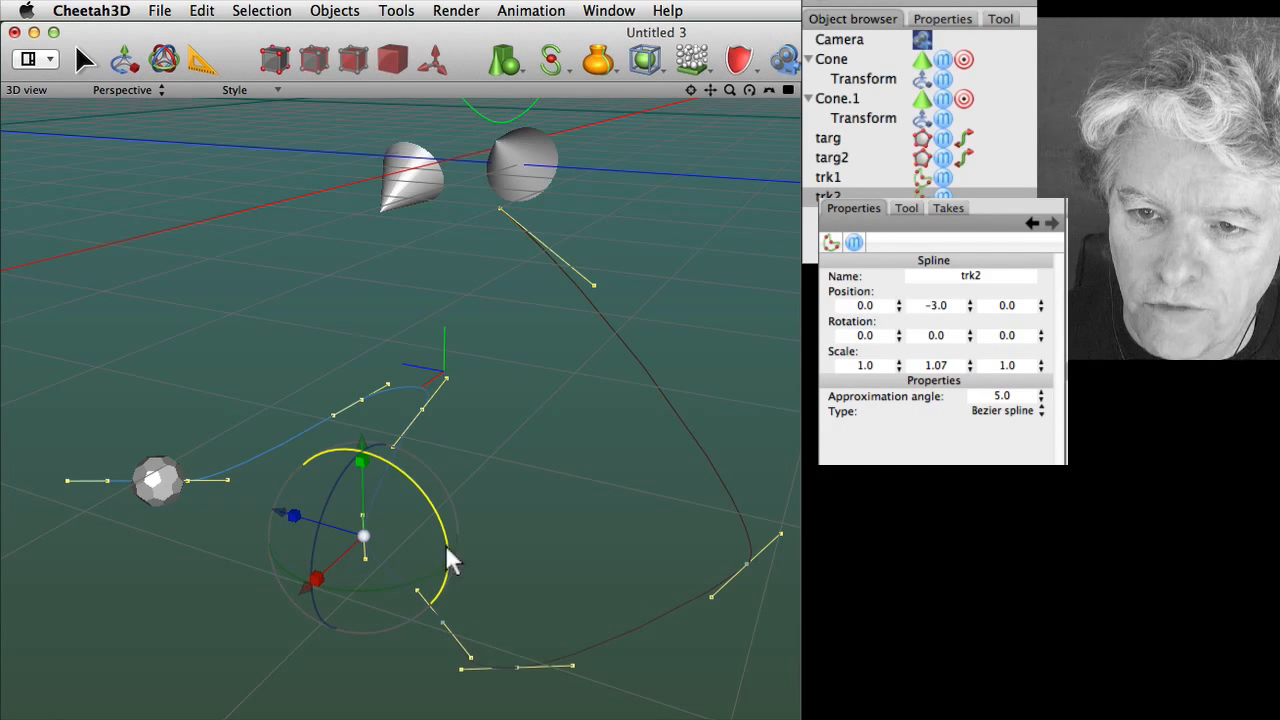
mouse_move(447, 550)
mouse_down()
mouse_move(437, 651)
mouse_move(434, 549)
mouse_move(366, 432)
mouse_move(427, 572)
mouse_move(420, 517)
mouse_move(430, 560)
mouse_up()
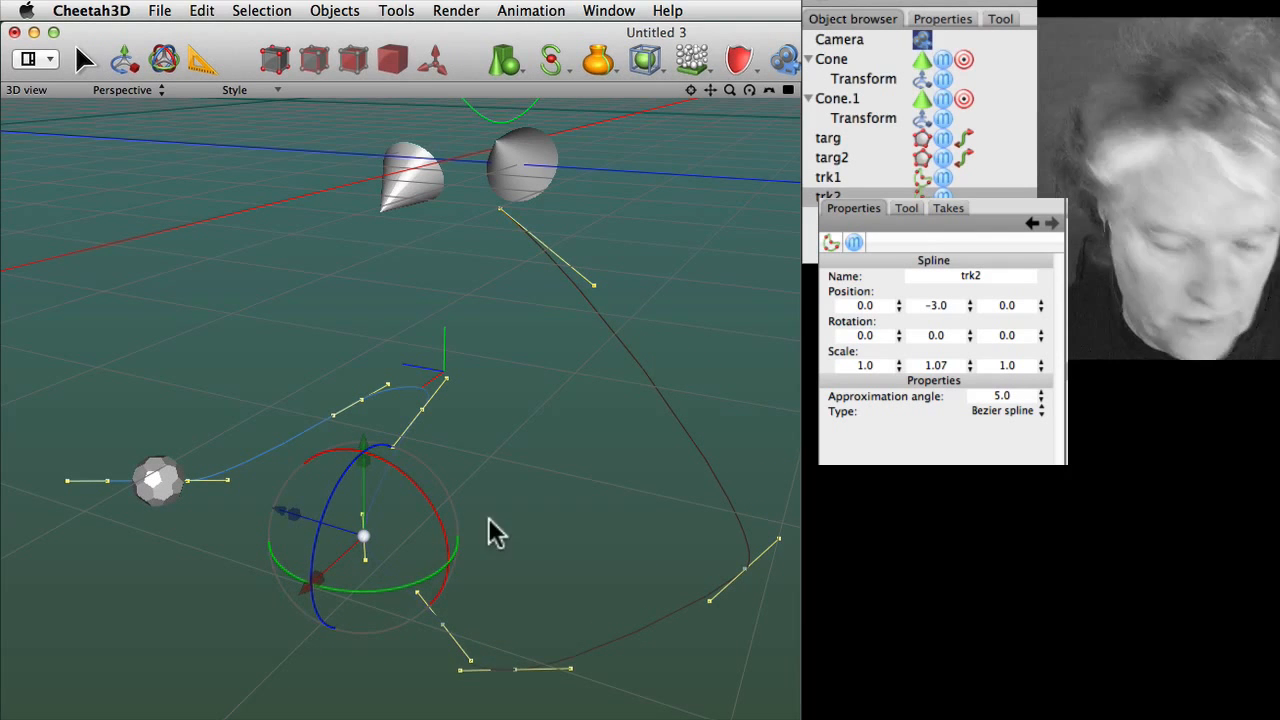
Place the transform handle on the outer arc point of trk2, rotate the selected points around it, and deselect them
key(g)
click(745, 568)
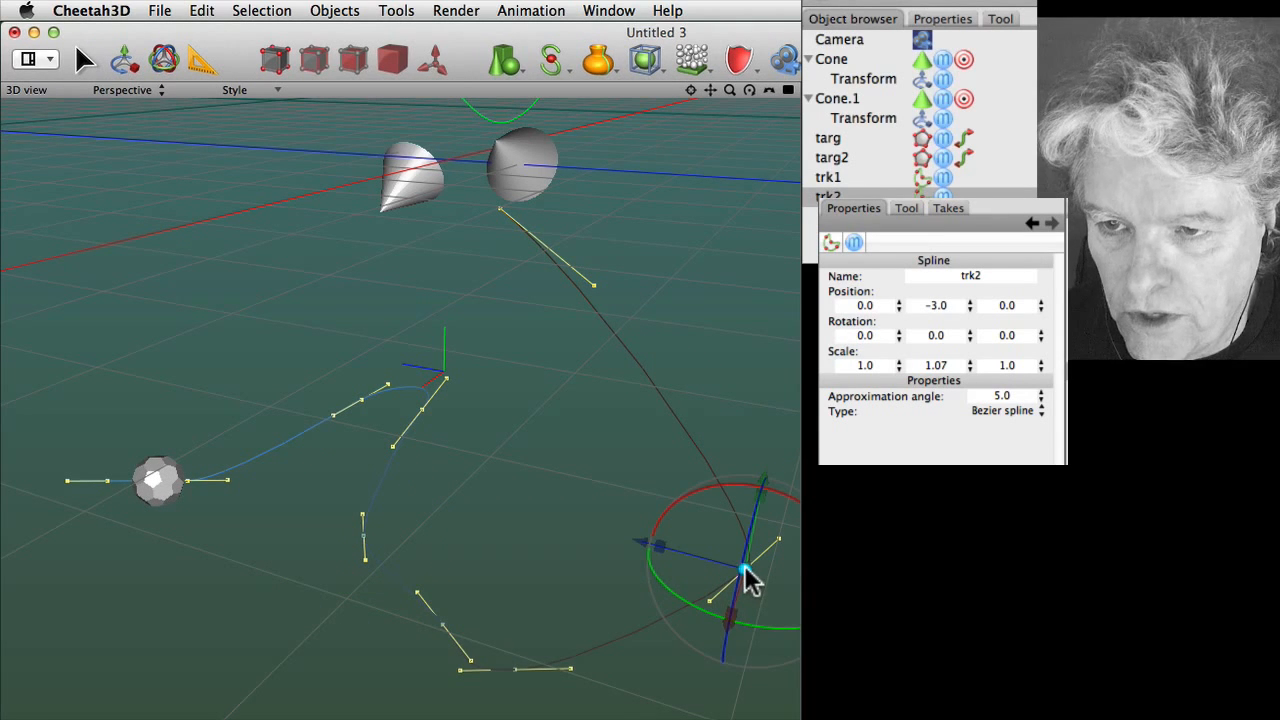
key(g)
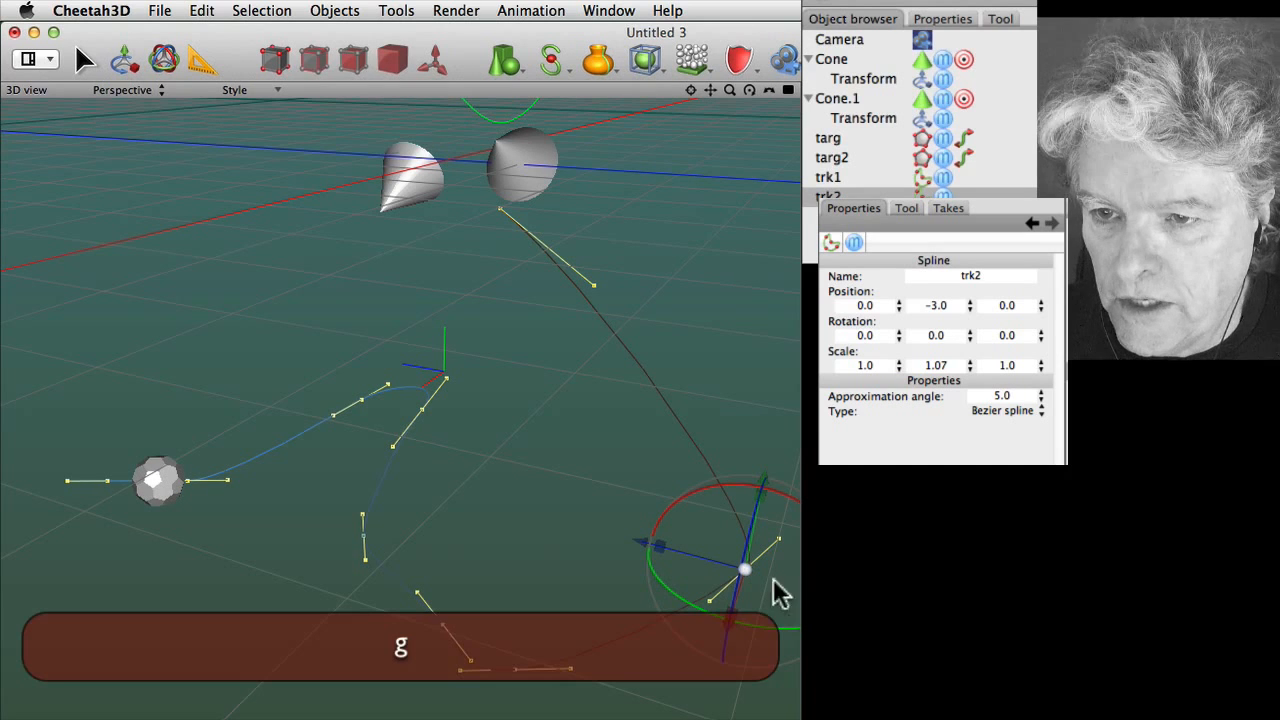
drag(686, 509, 702, 615)
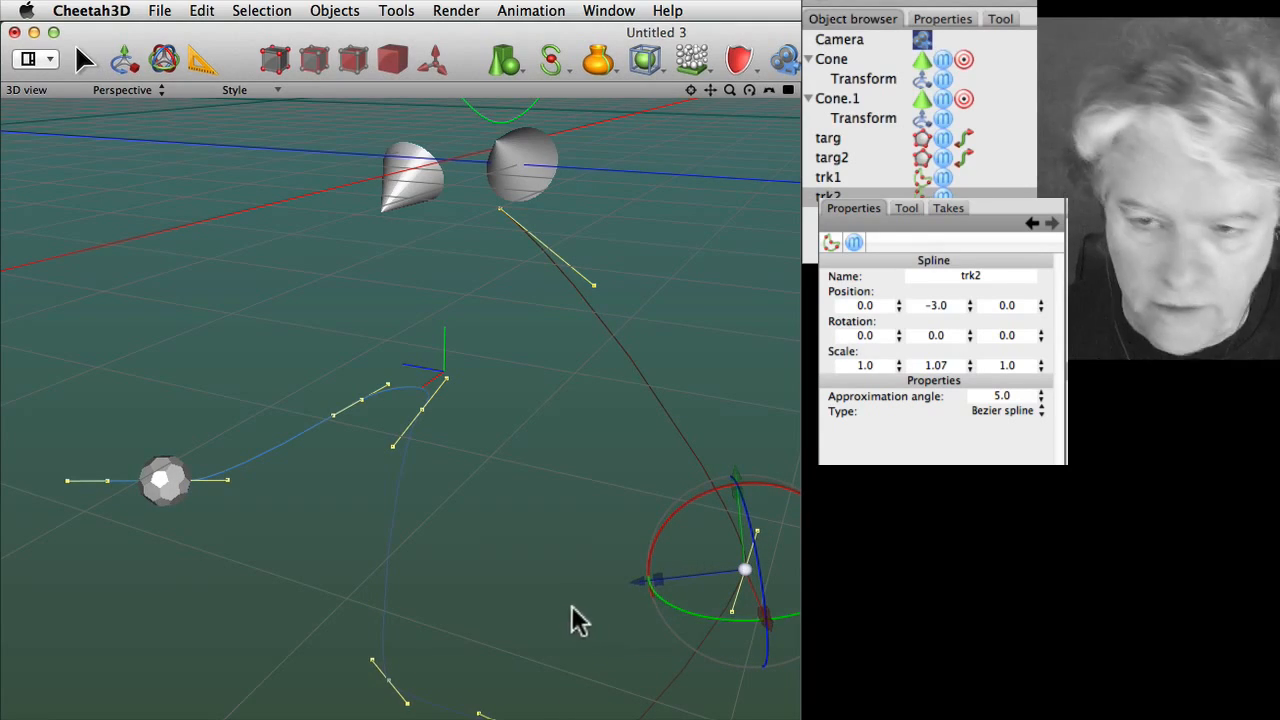
alt+super+drag(572, 606, 569, 560)
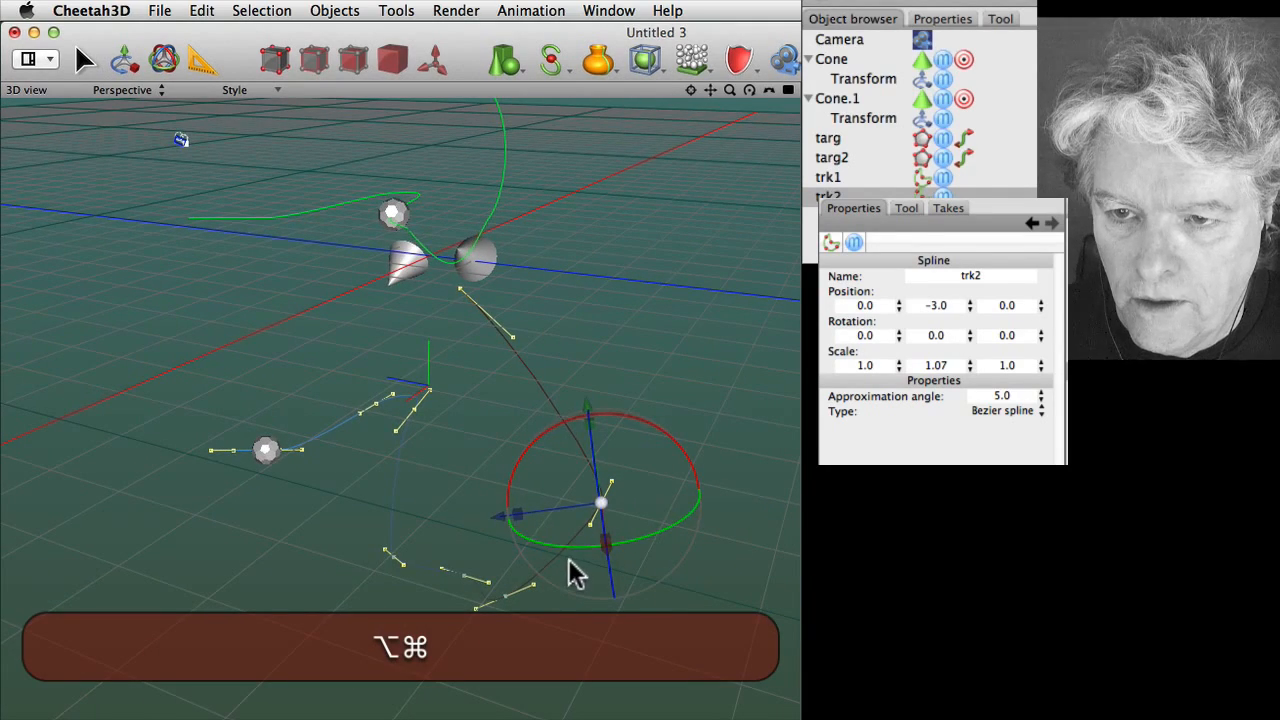
click(571, 547)
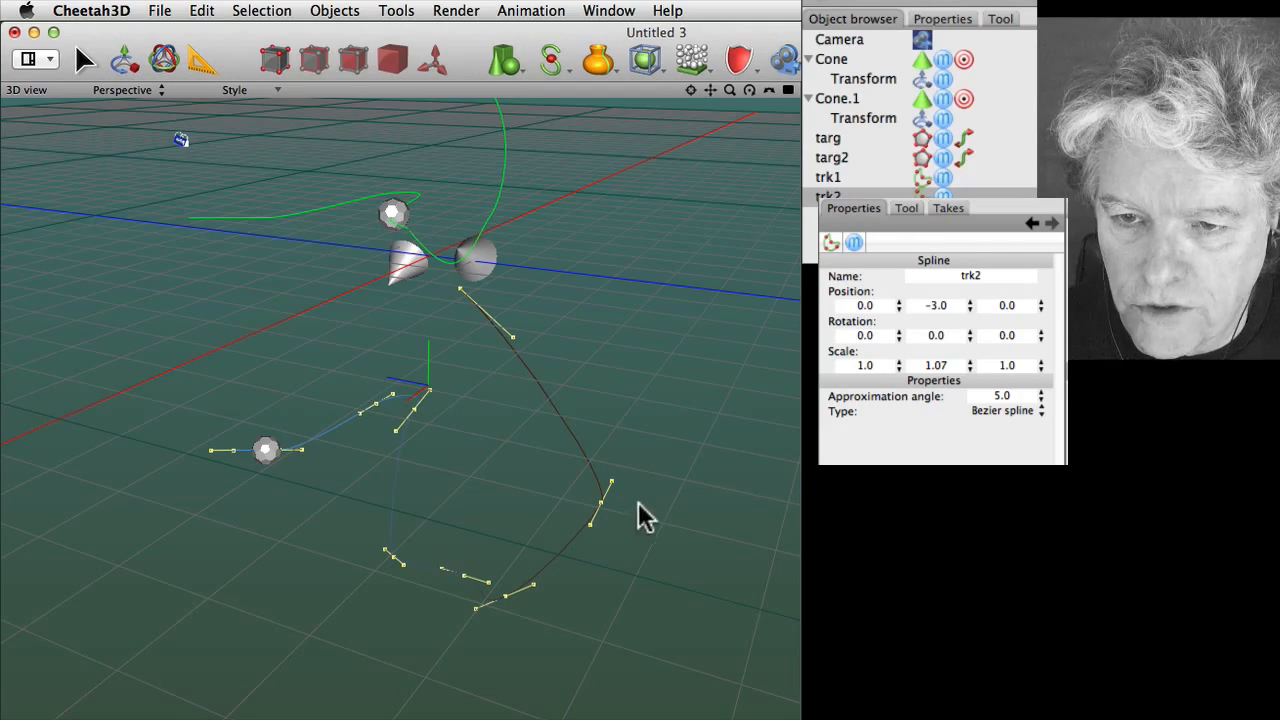
Move the two lower trk2 points individually inward to even out the base of the track, and deselect them
alt+drag(673, 569, 705, 585)
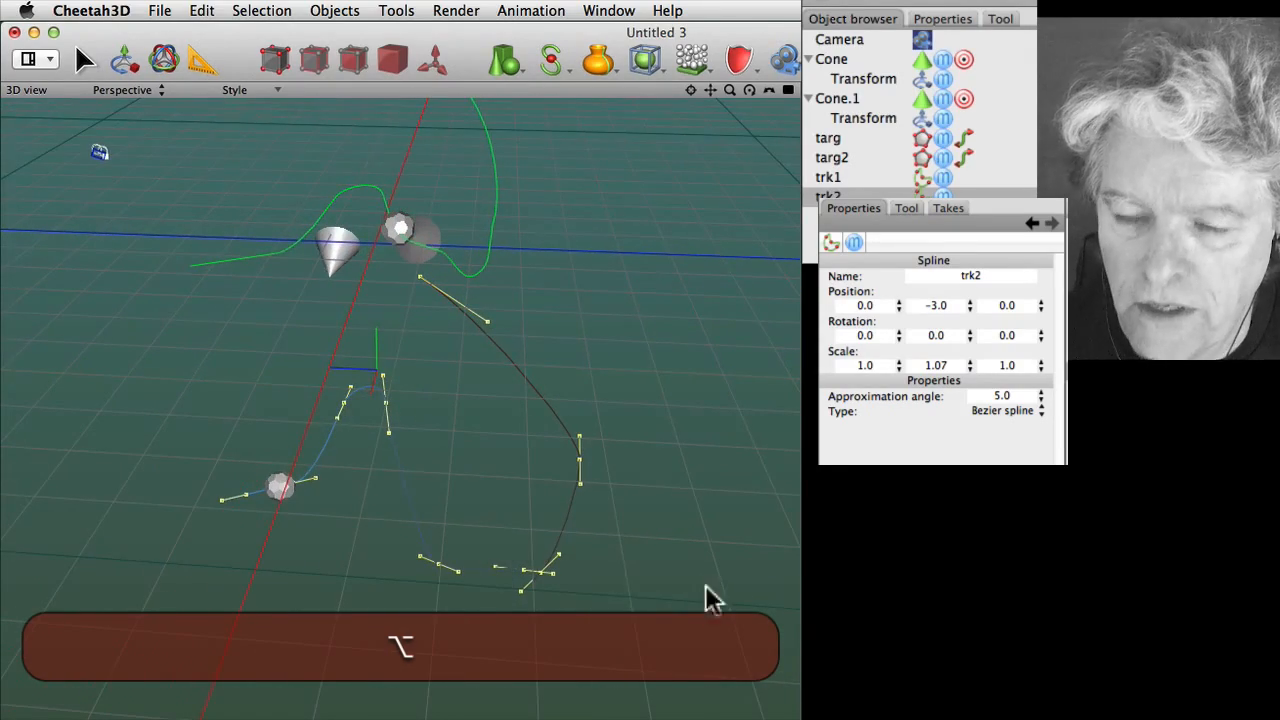
click(438, 564)
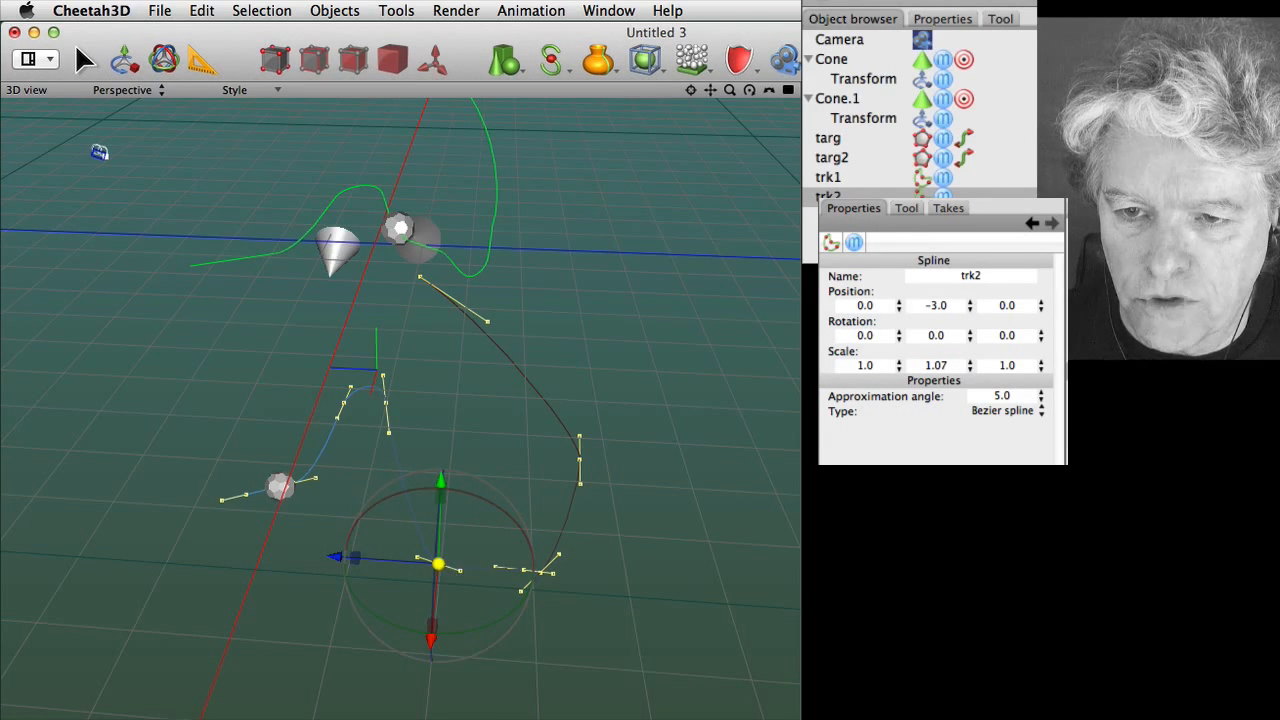
drag(438, 564, 385, 565)
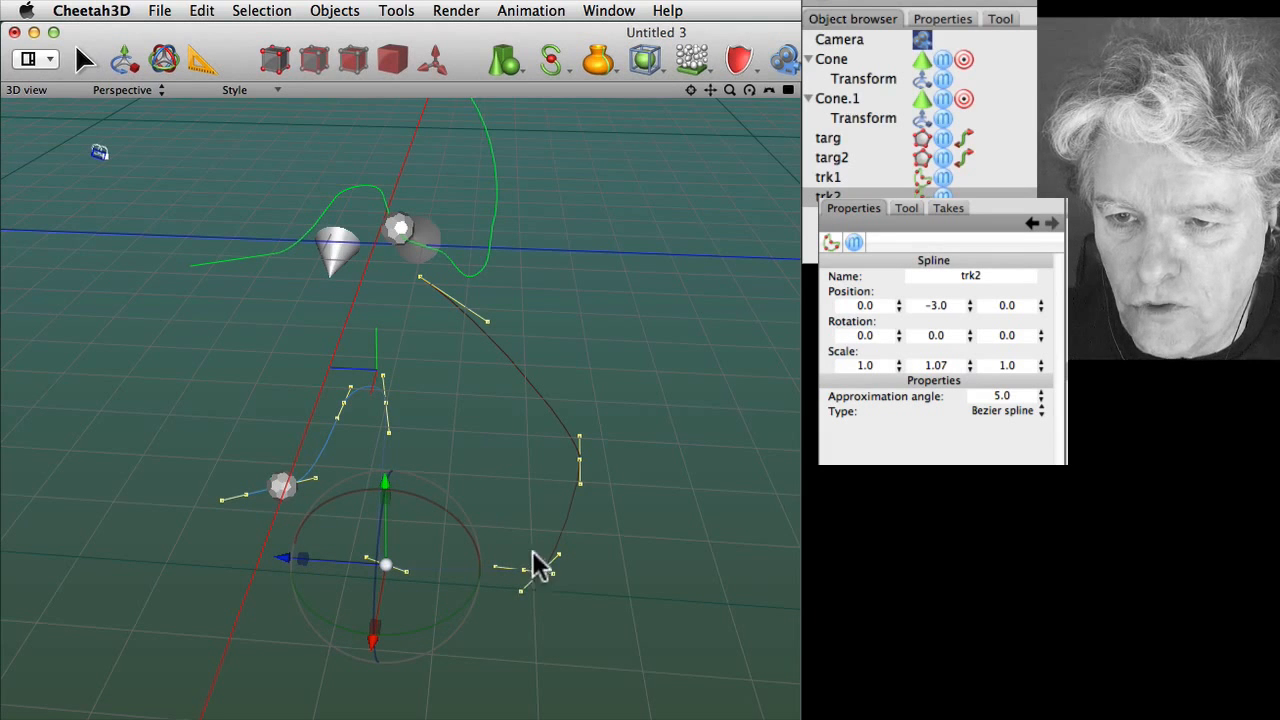
click(521, 568)
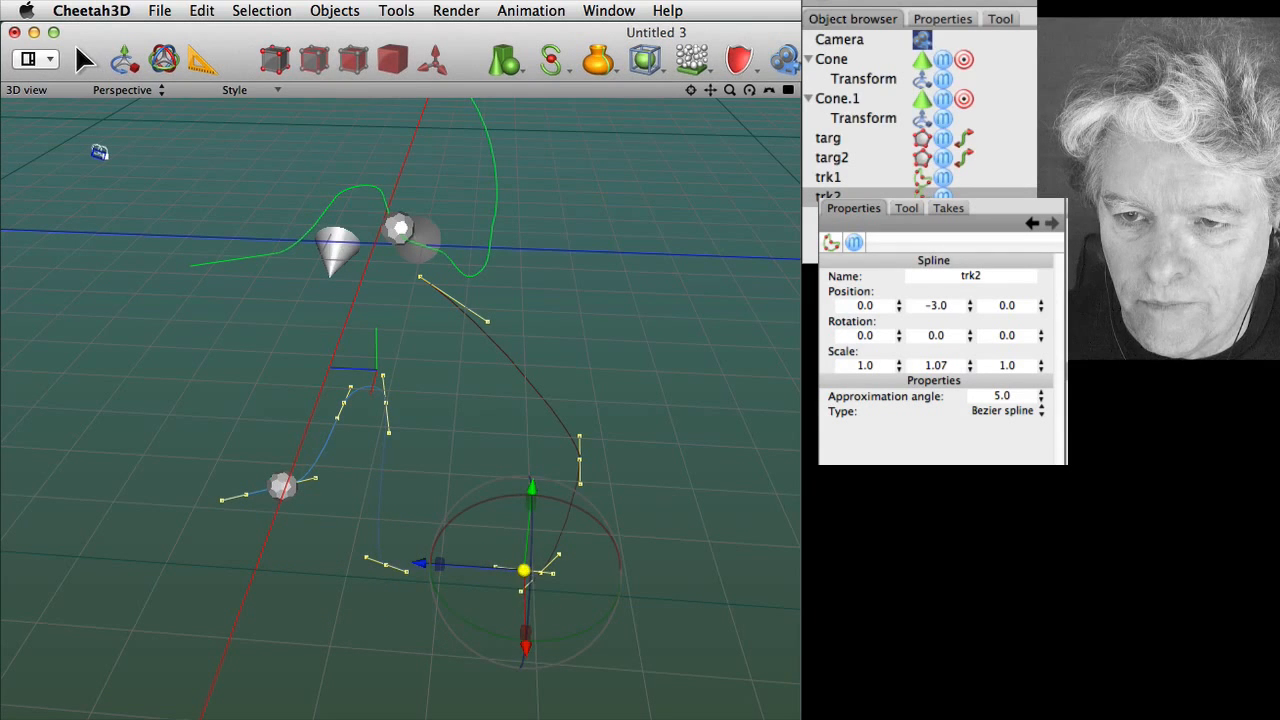
drag(526, 570, 478, 590)
click(631, 502)
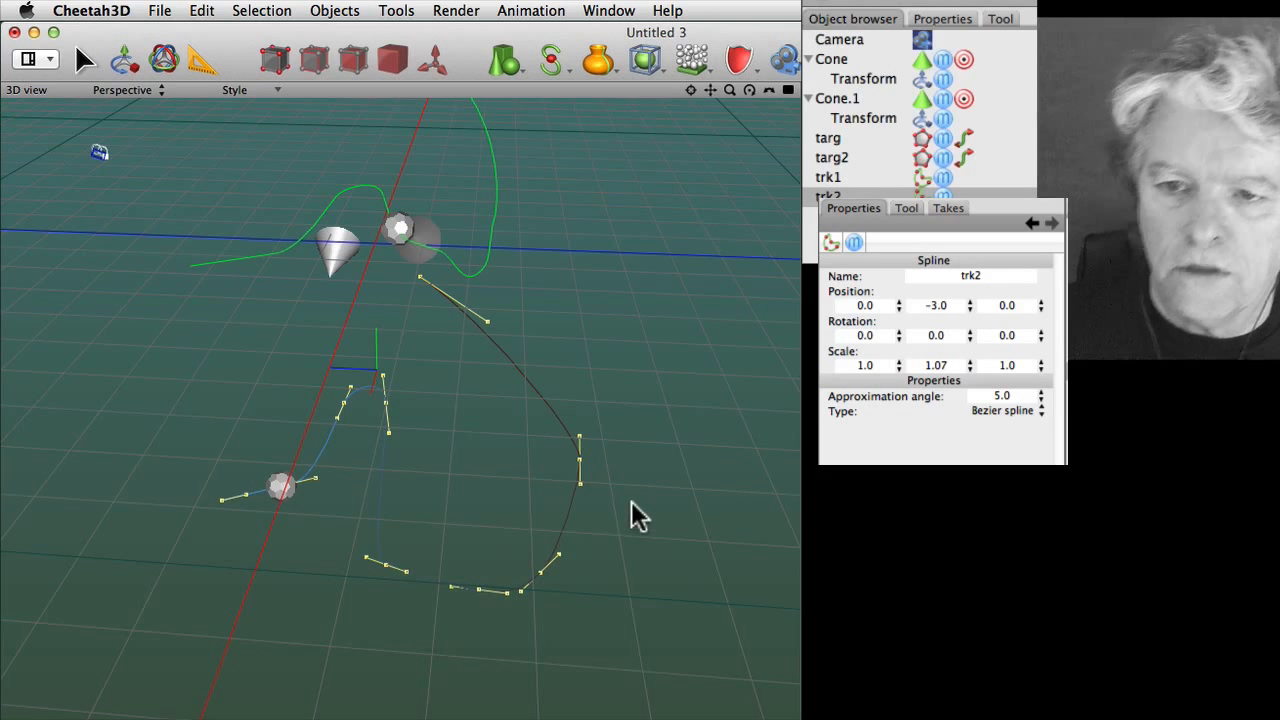
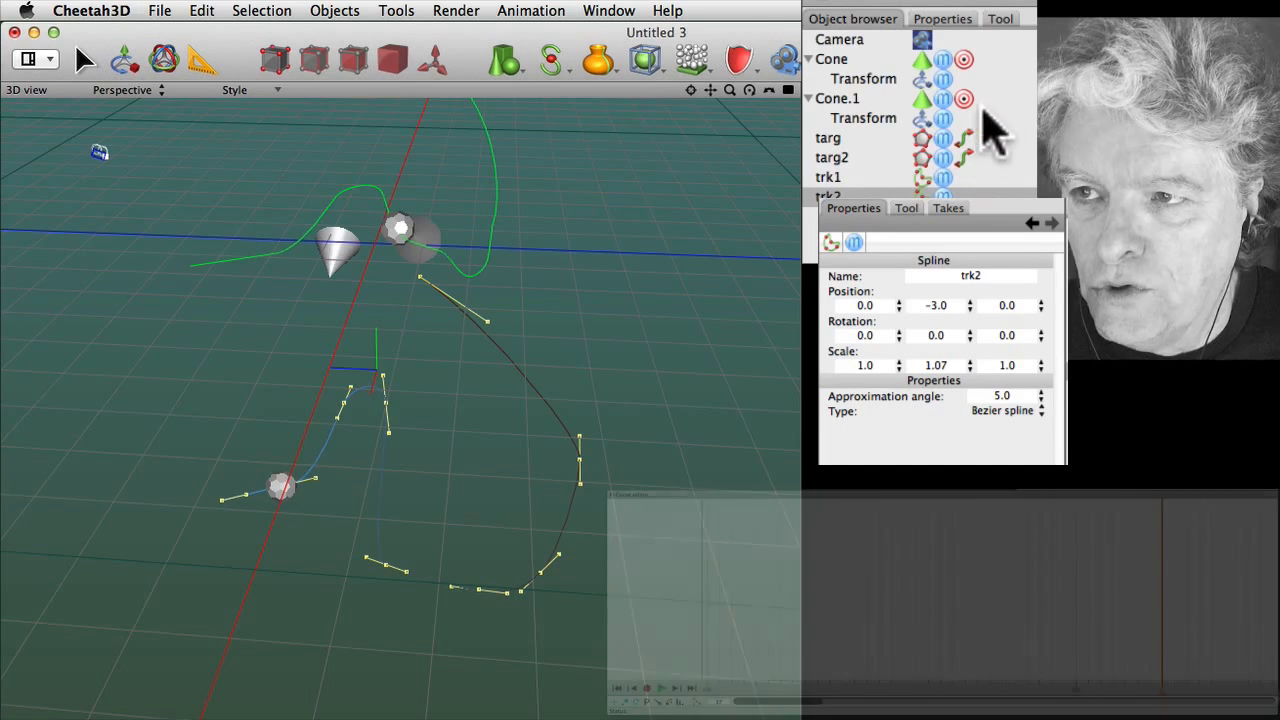
Group all objects from Cone through trk2, collapse the group and copy it
click(990, 58)
click(845, 59)
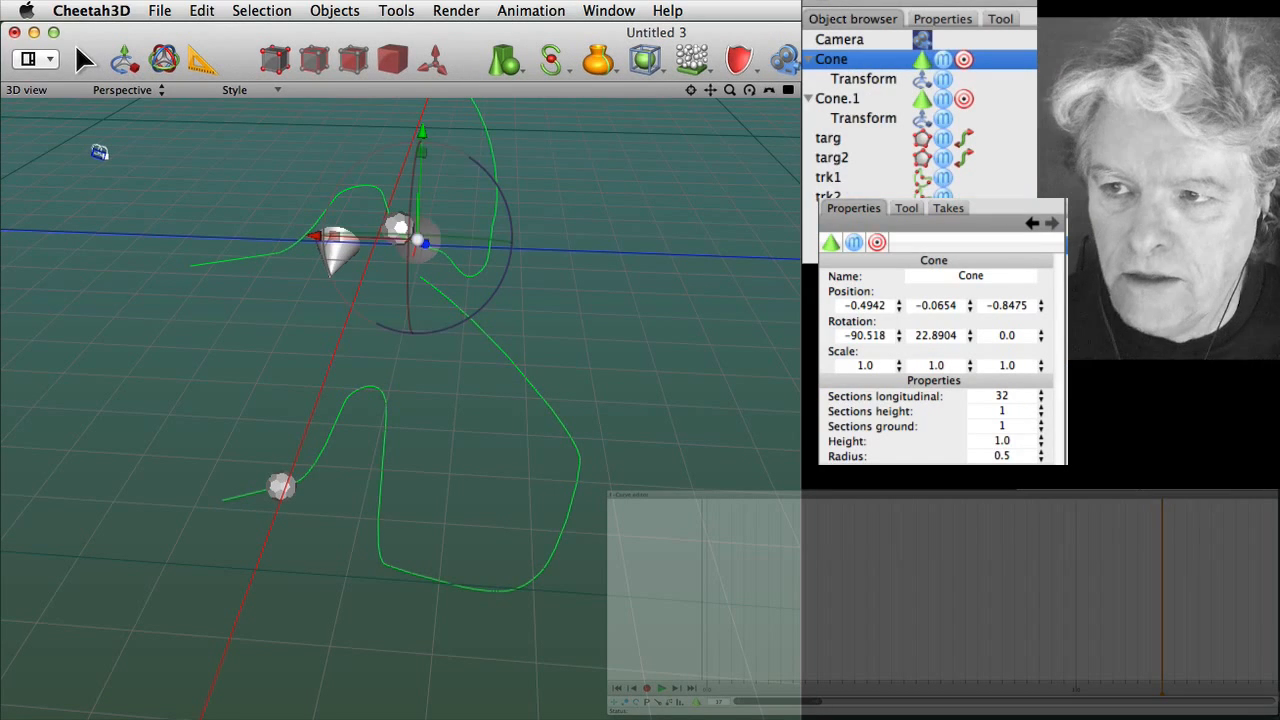
shift+click(832, 196)
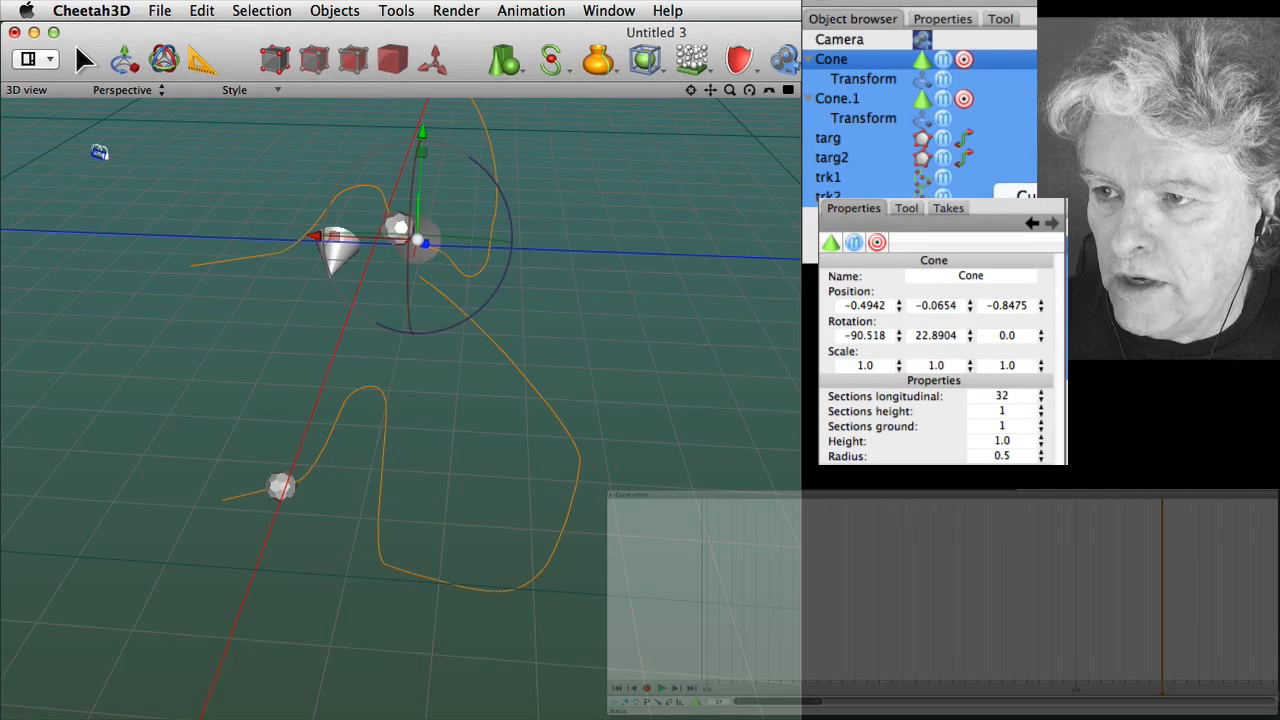
key(super+g)
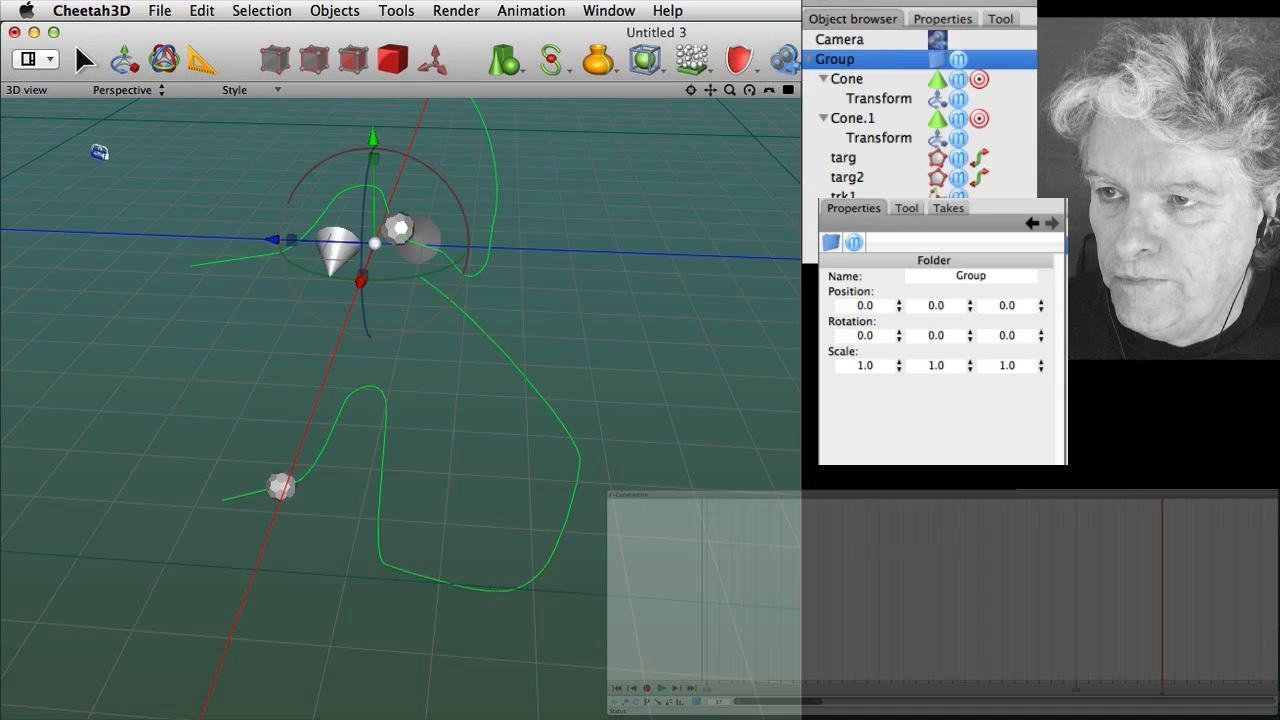
click(810, 60)
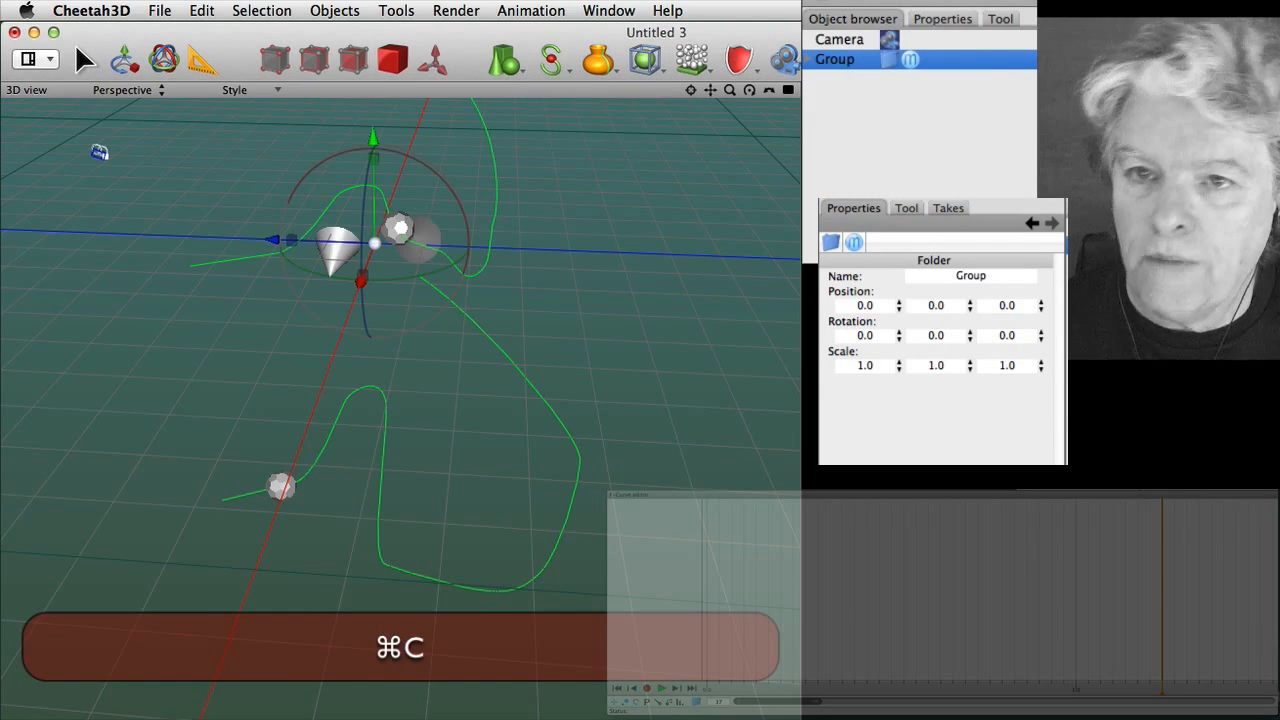
Create a new document, paste the copied group into it and align its window with the previous one
click(160, 11)
click(172, 32)
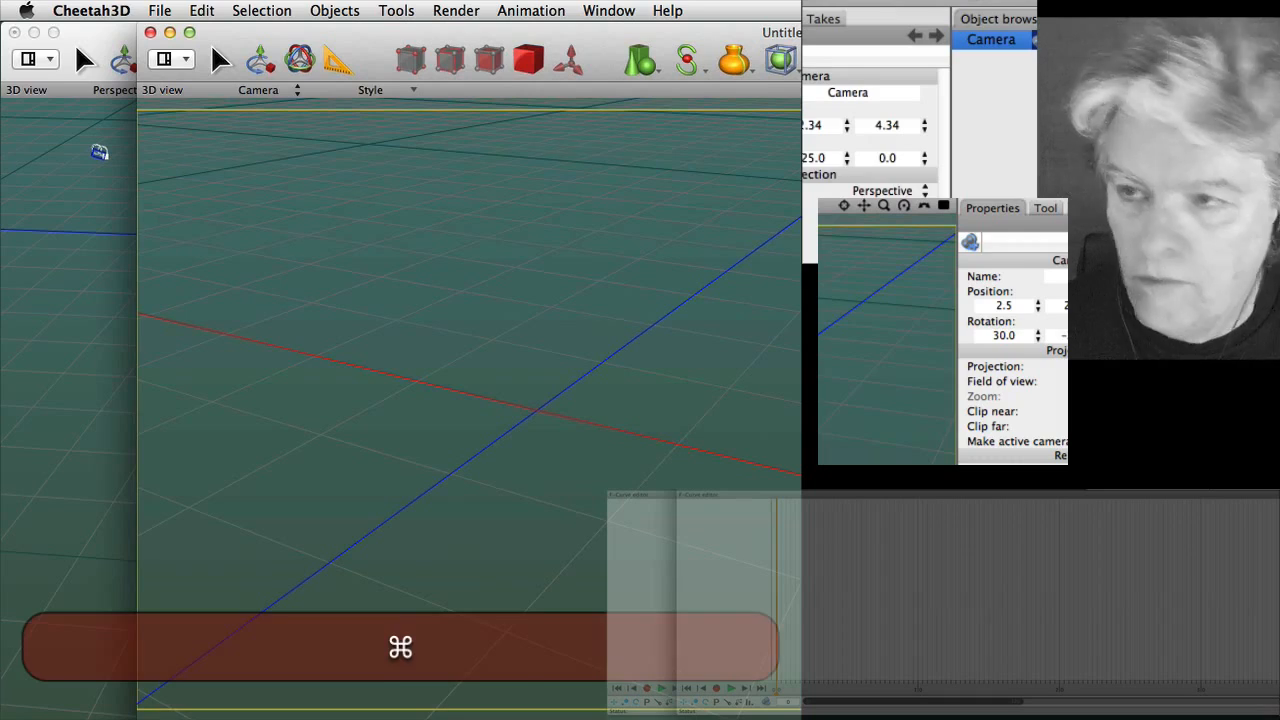
key(super+v)
drag(210, 42, 74, 42)
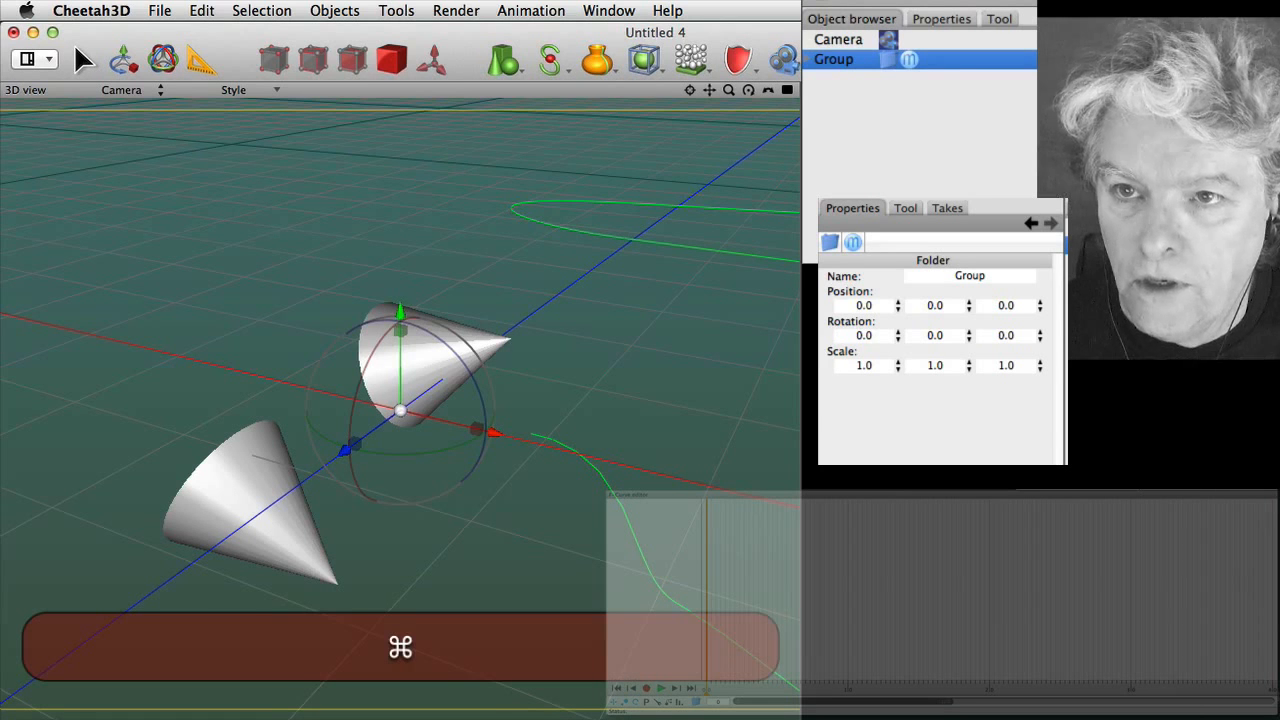
Undo the paste, switch to the perspective view and paste the group again
key(super+z)
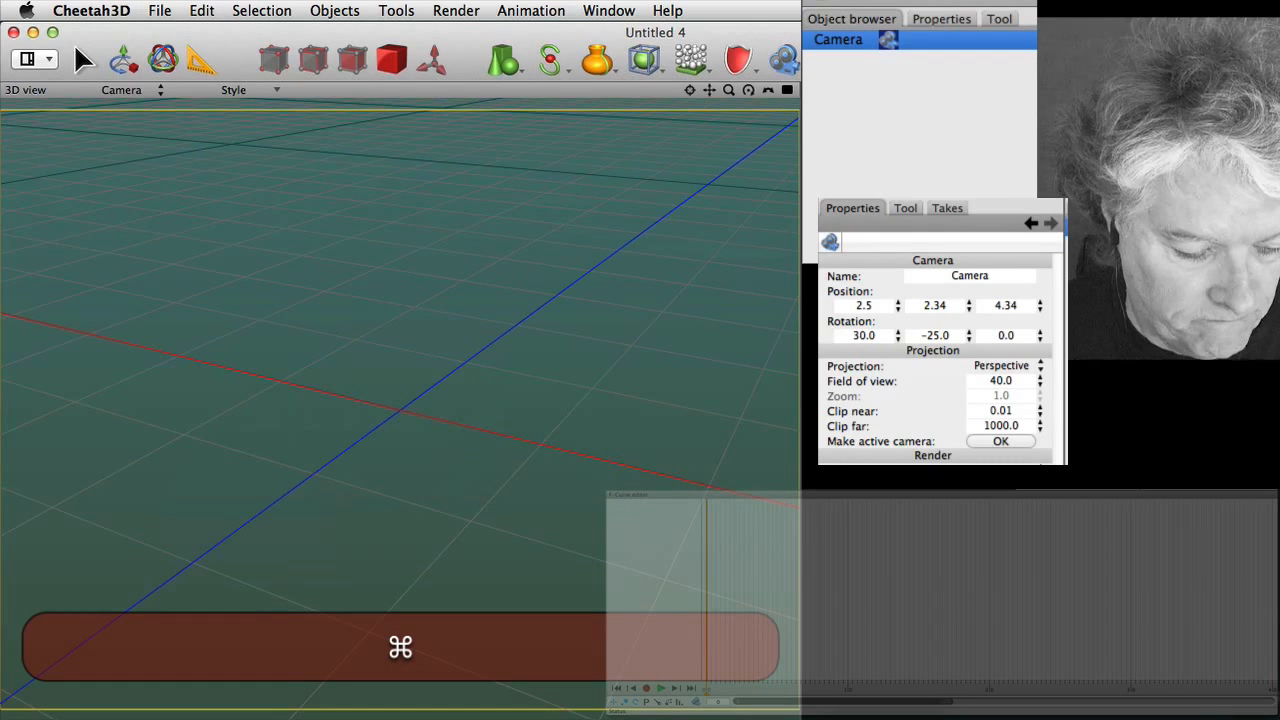
key(6)
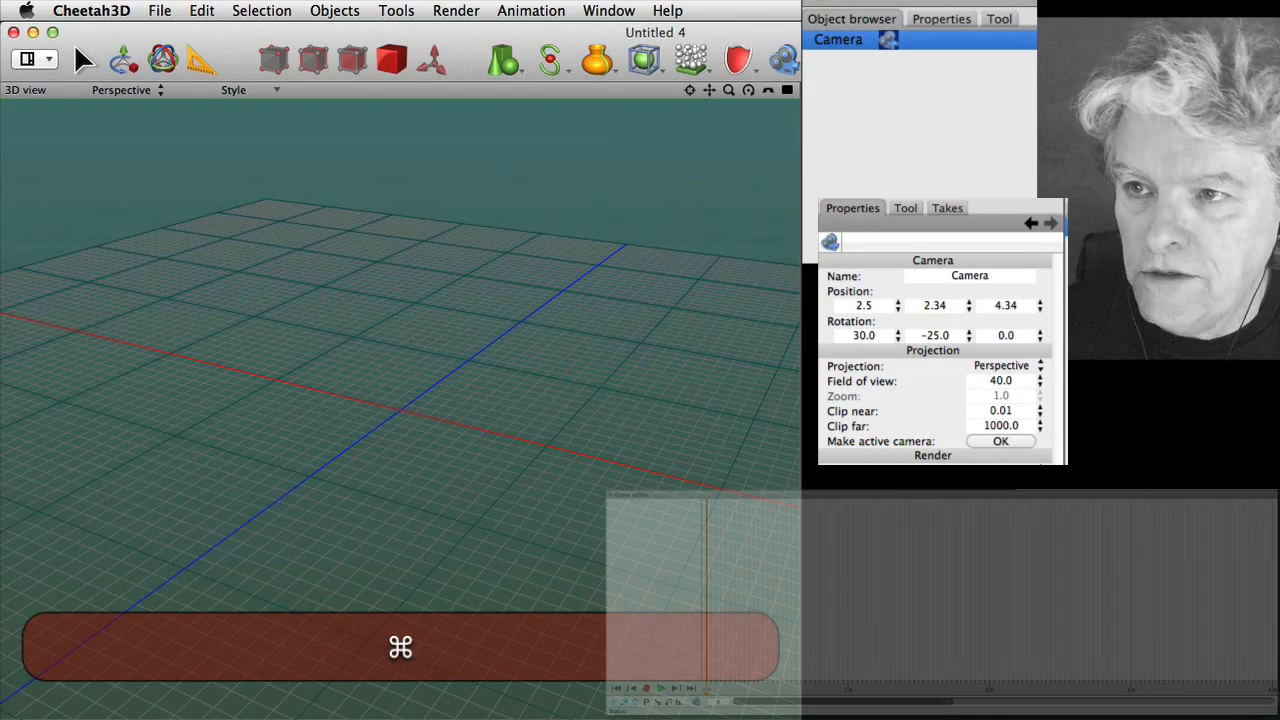
key(super+v)
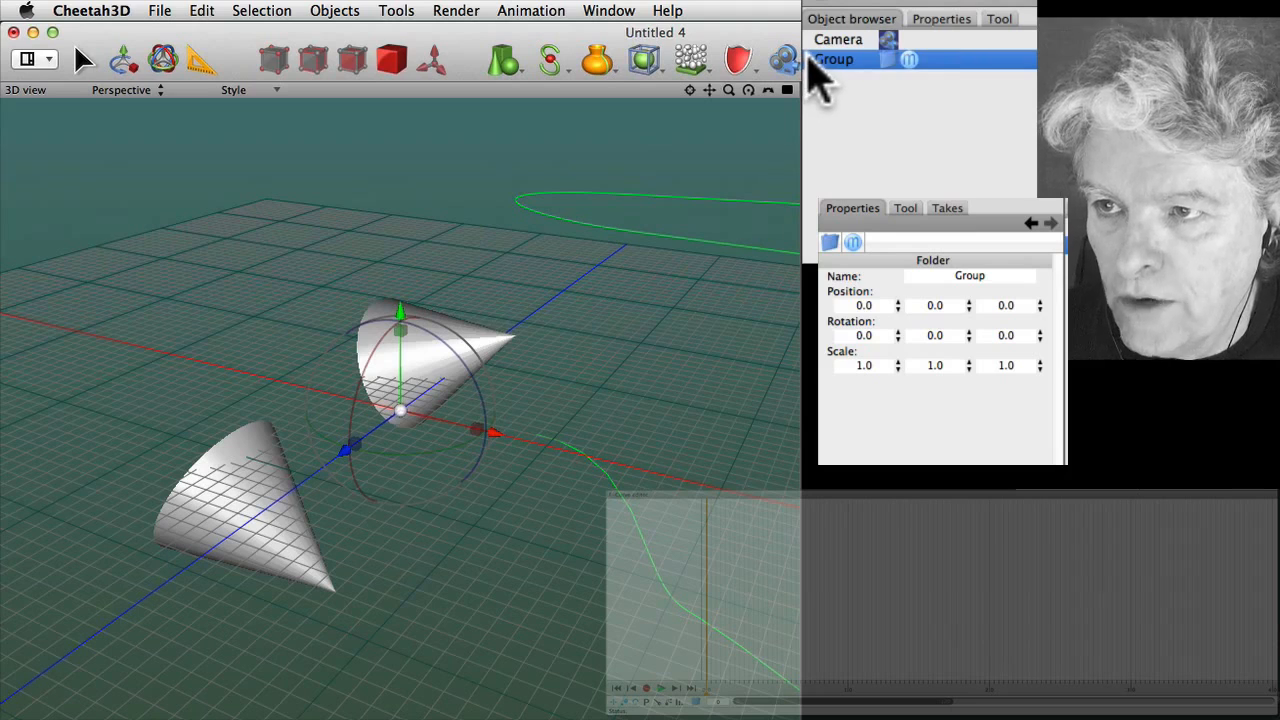
Expand the pasted group, play the animation and examine how the cones follow their targets along the tracks
click(809, 60)
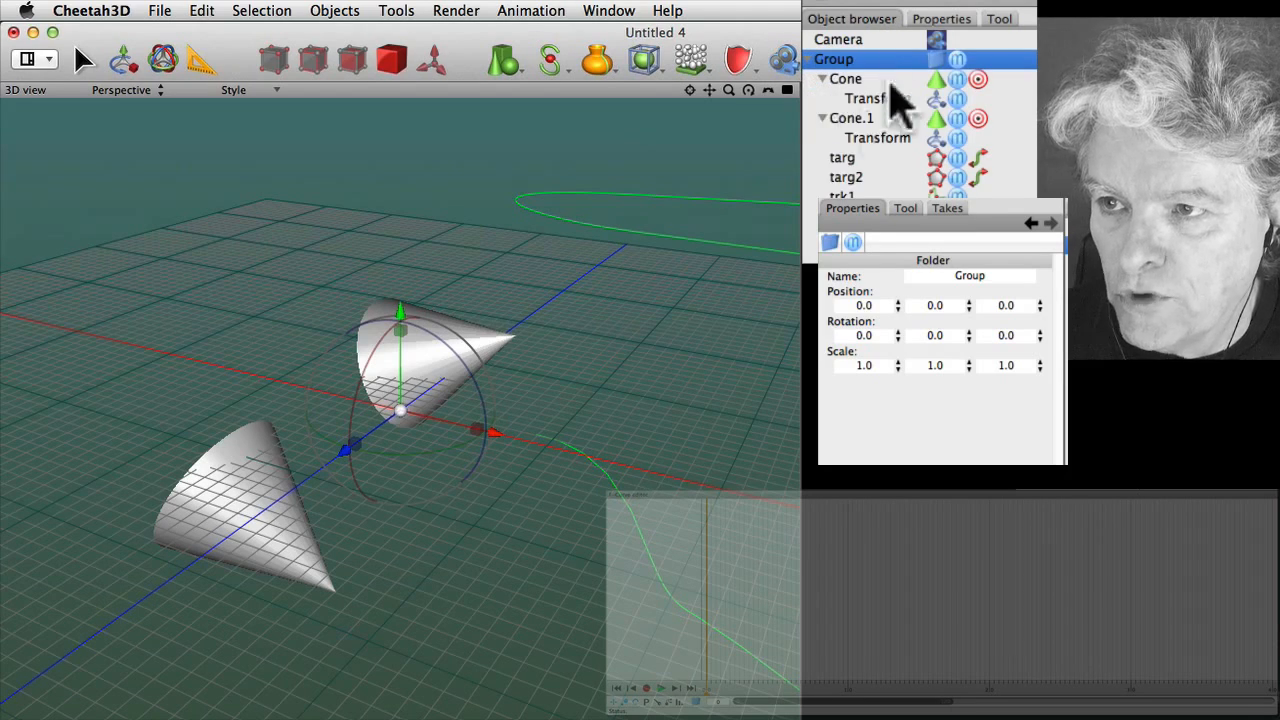
click(660, 689)
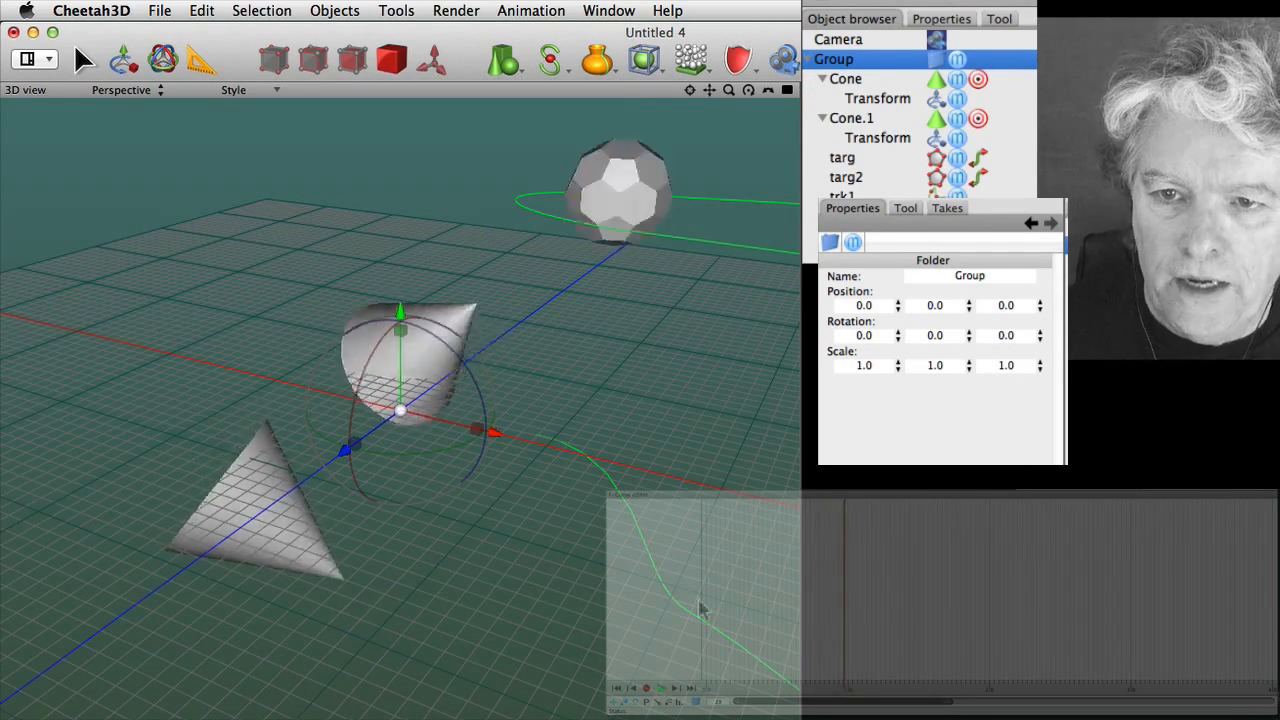
alt+super+drag(507, 532, 434, 538)
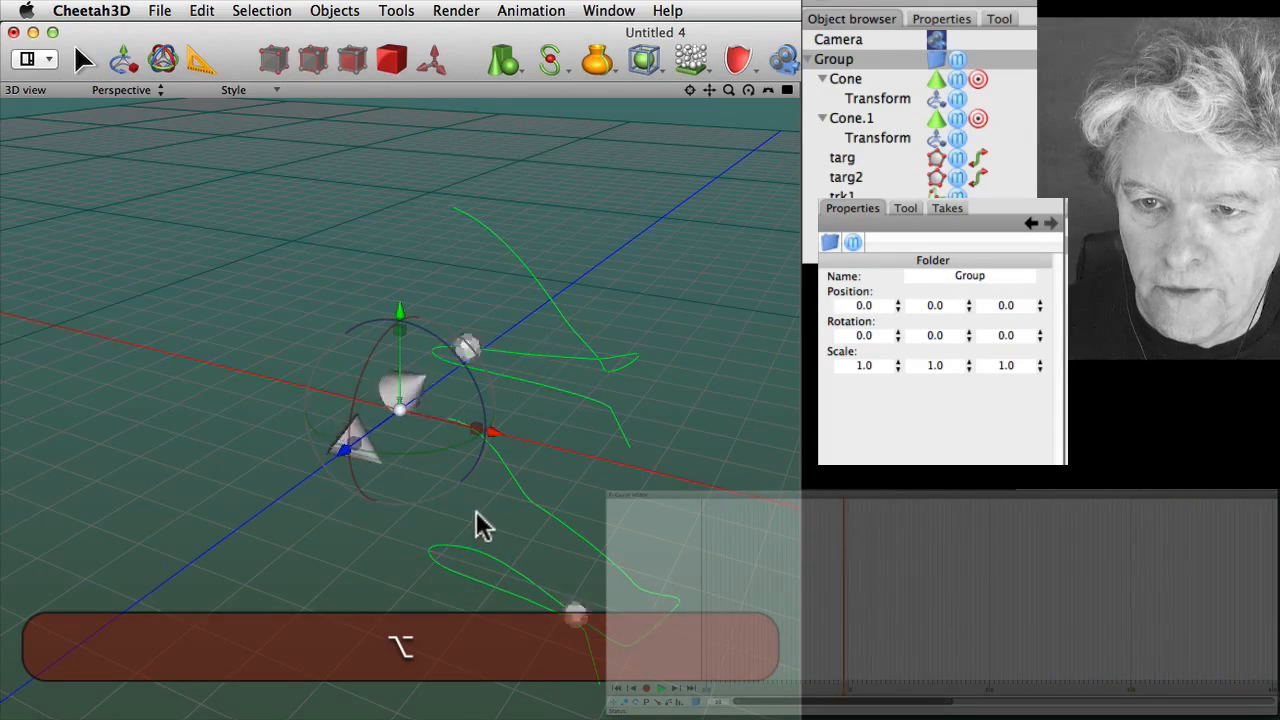
mouse_move(476, 511)
alt+mouse_down()
mouse_move(395, 527)
mouse_move(322, 514)
mouse_move(332, 484)
mouse_move(388, 482)
mouse_move(455, 515)
alt+mouse_up()
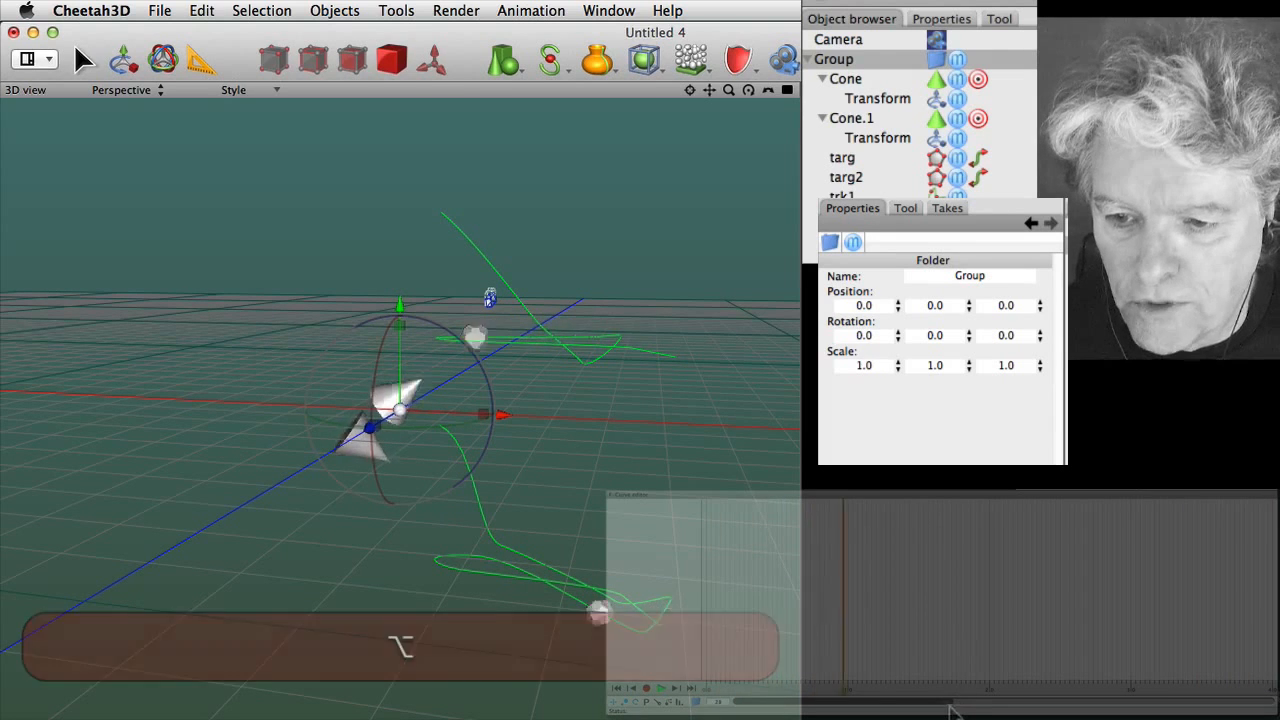
drag(953, 702, 825, 692)
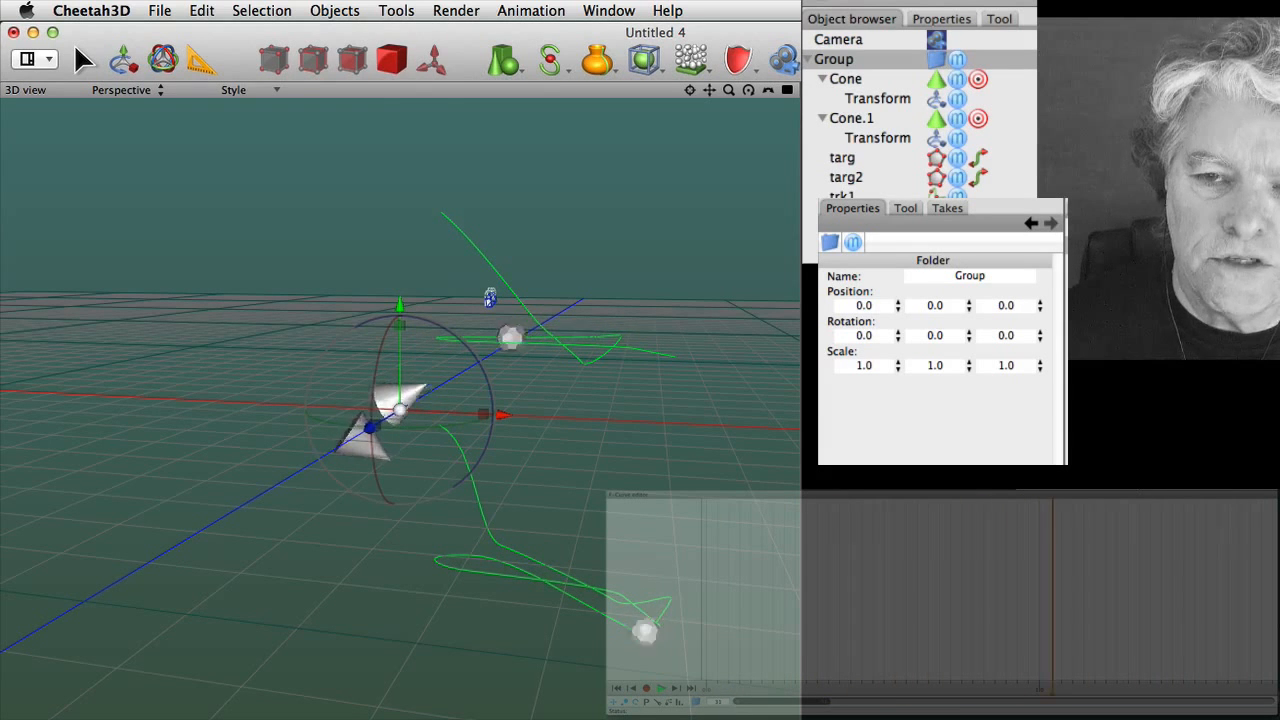
Collapse the pasted group and move it to Y position 0.03 and Z position -5.0
click(810, 60)
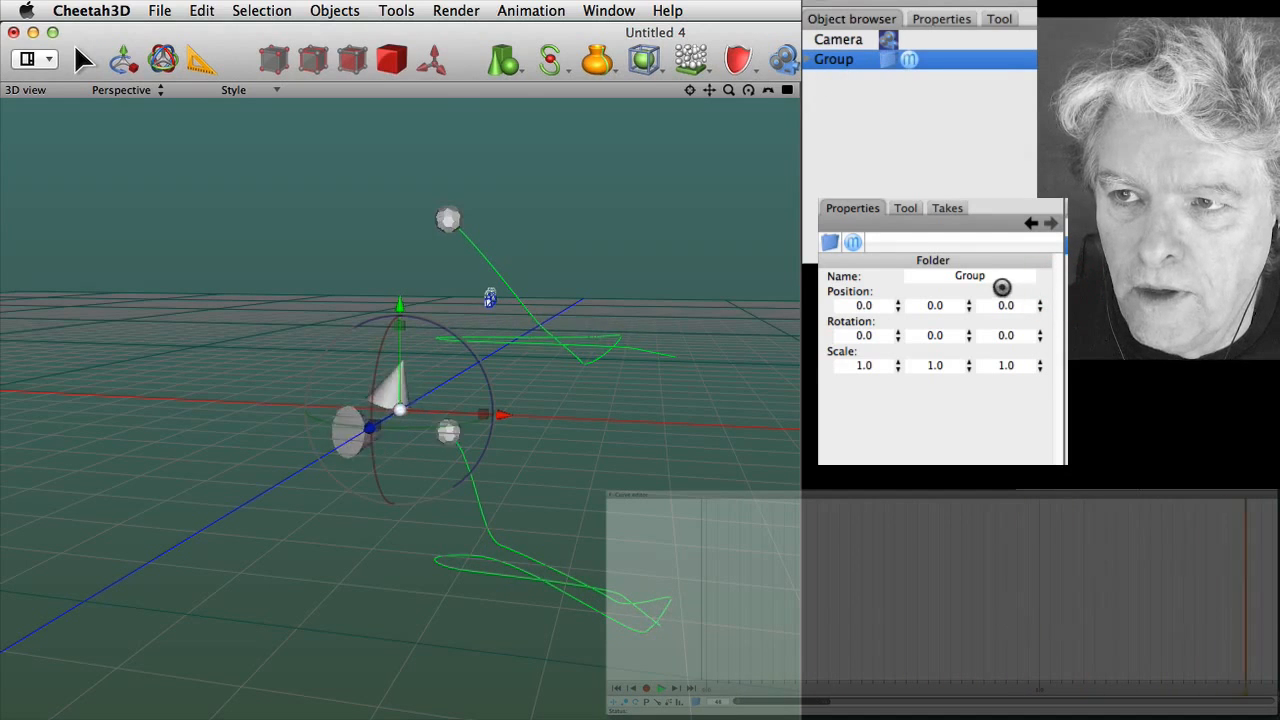
drag(970, 305, 1003, 450)
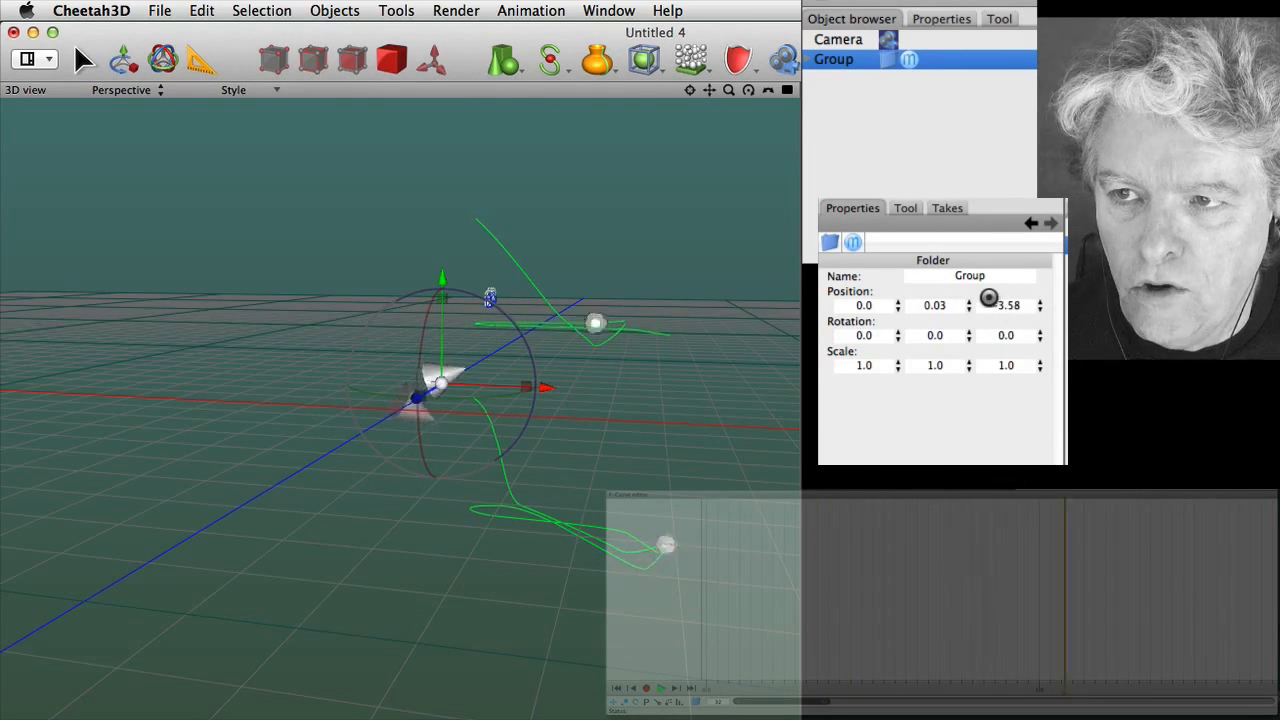
double_click(988, 303)
text(-)
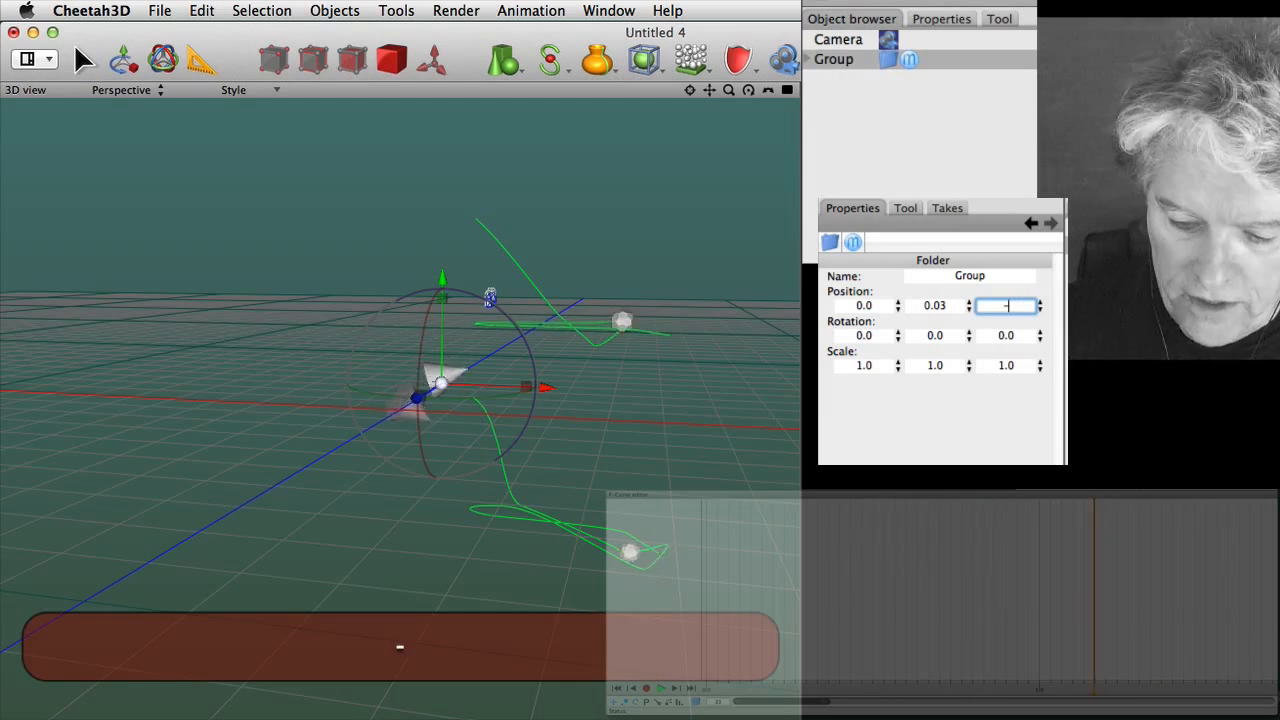
text(5)
key(Return)
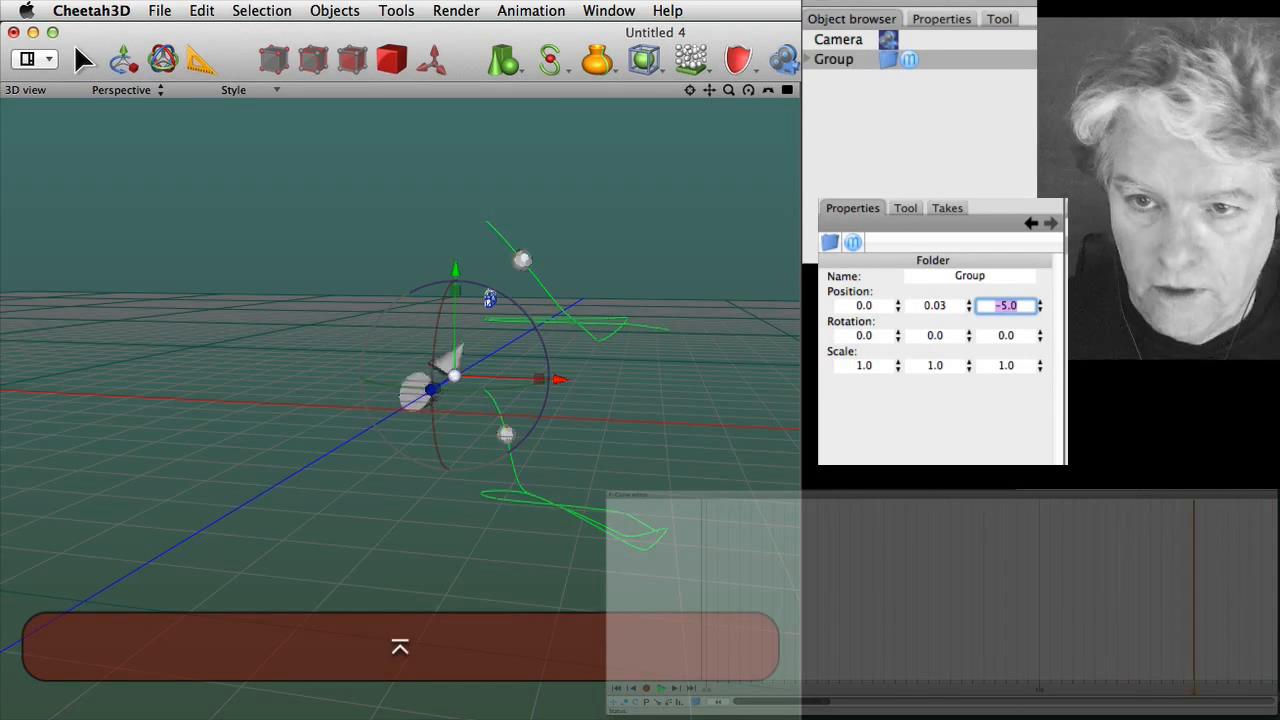
Add a capsule and a box primitive to the scene
alt+drag(676, 474, 510, 510)
ctrl+alt+drag(664, 578, 531, 431)
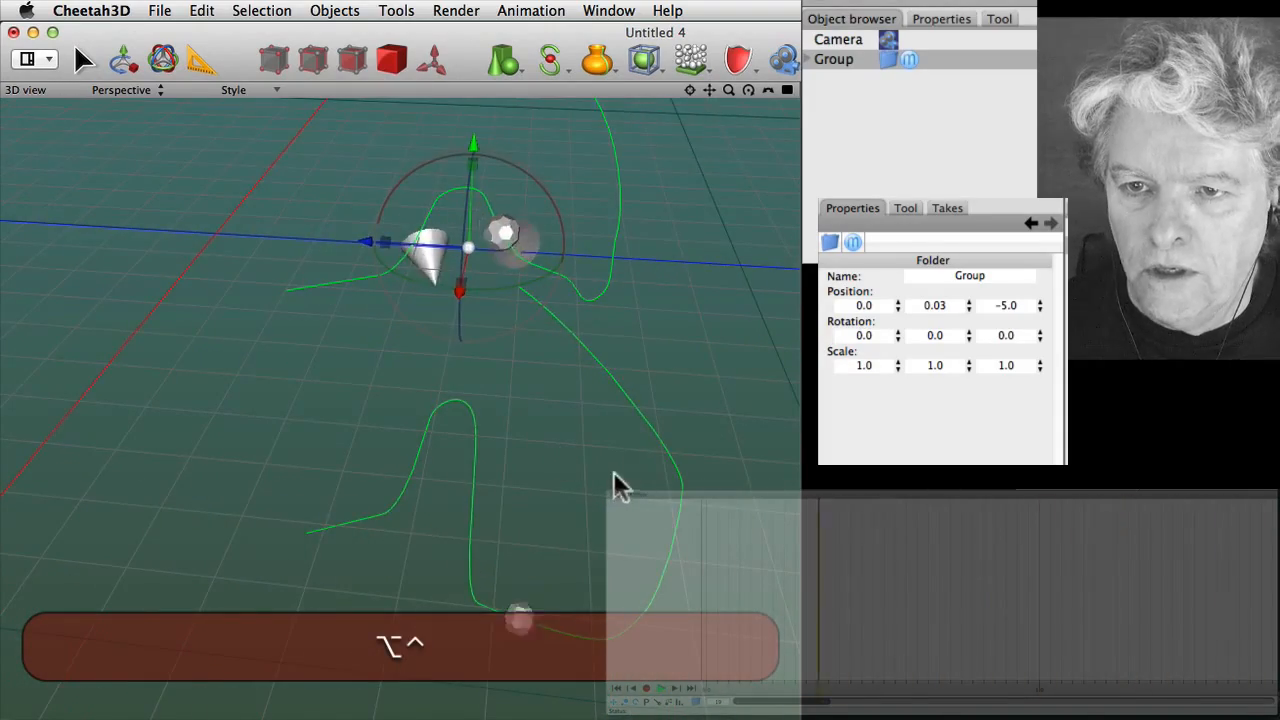
ctrl+alt+super+drag(630, 438, 585, 397)
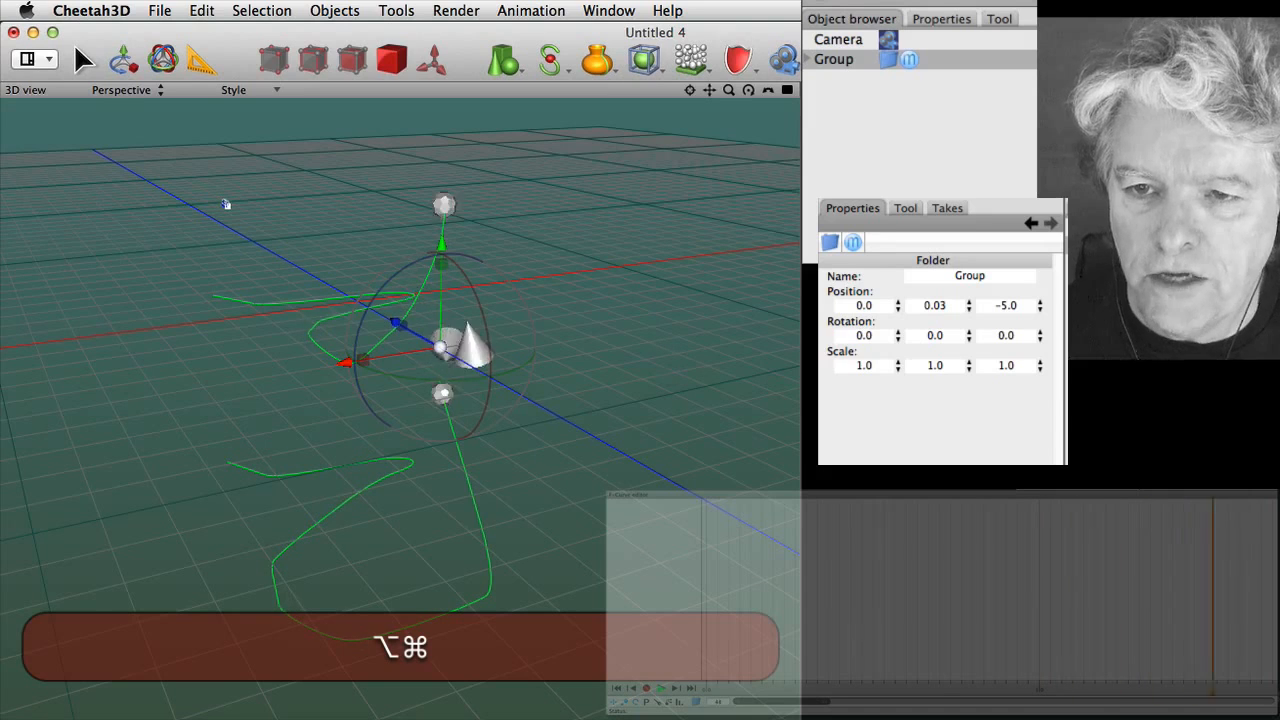
click(503, 60)
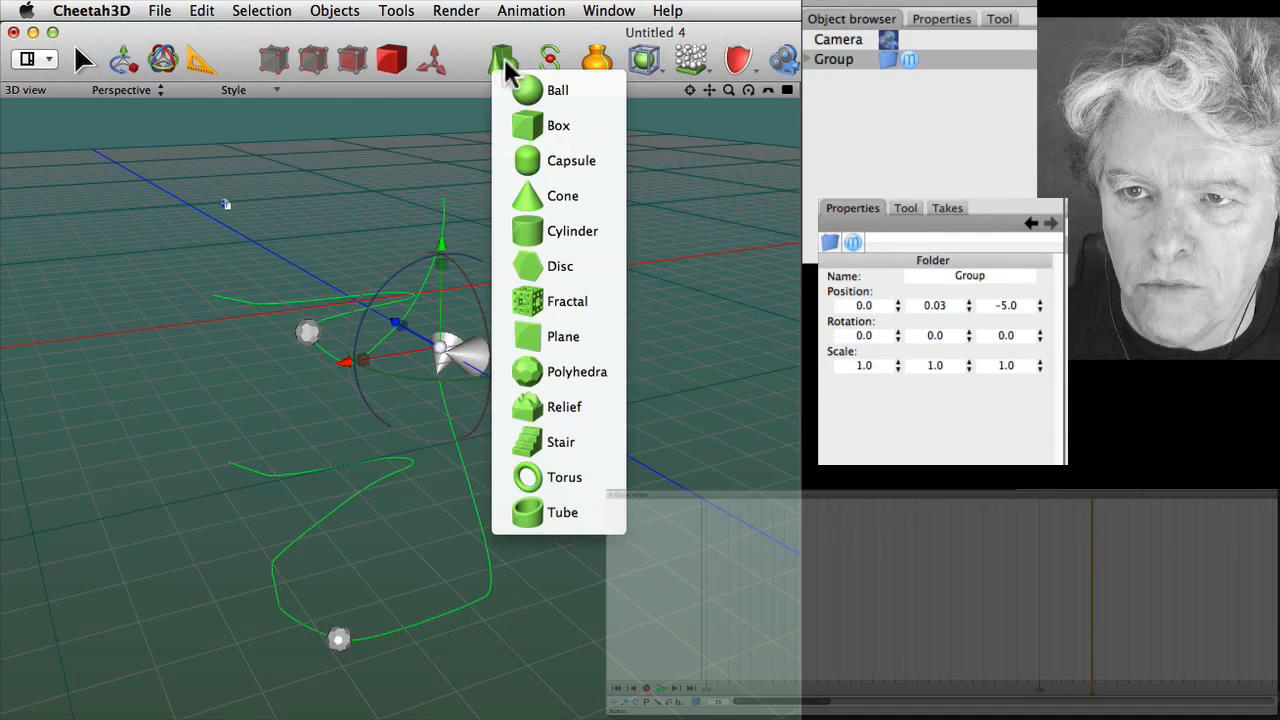
click(570, 160)
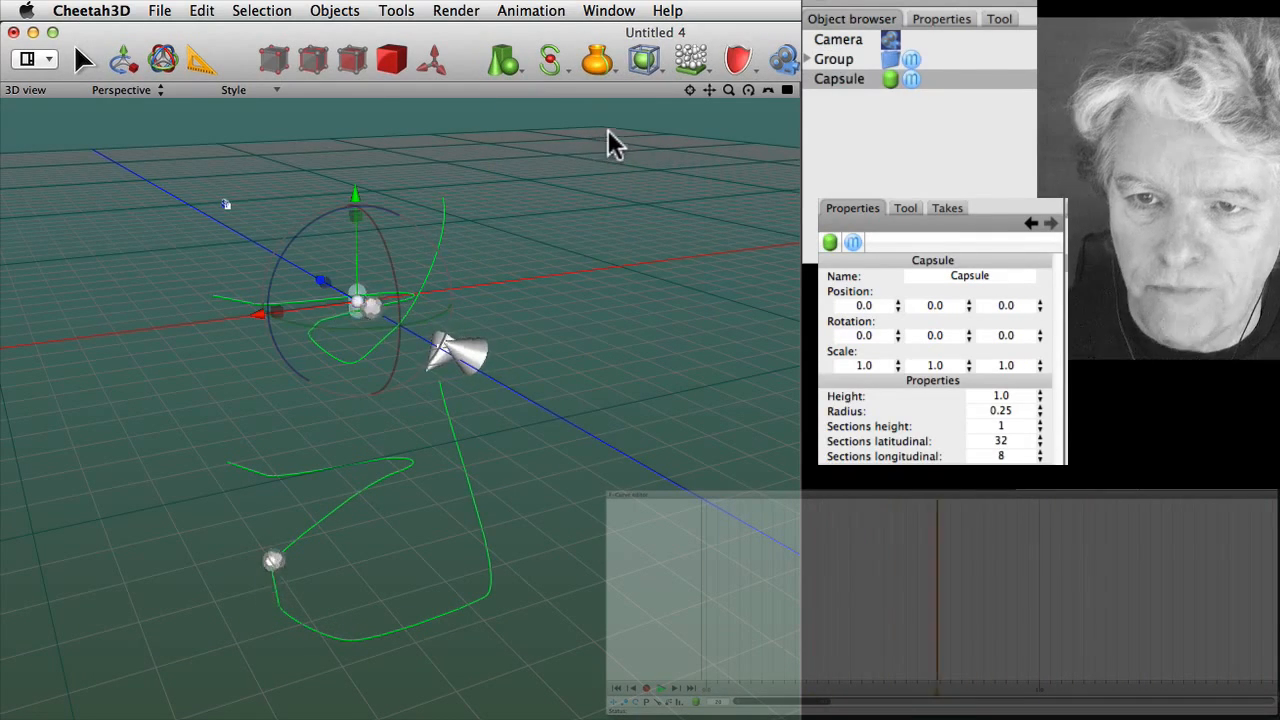
click(503, 60)
click(556, 125)
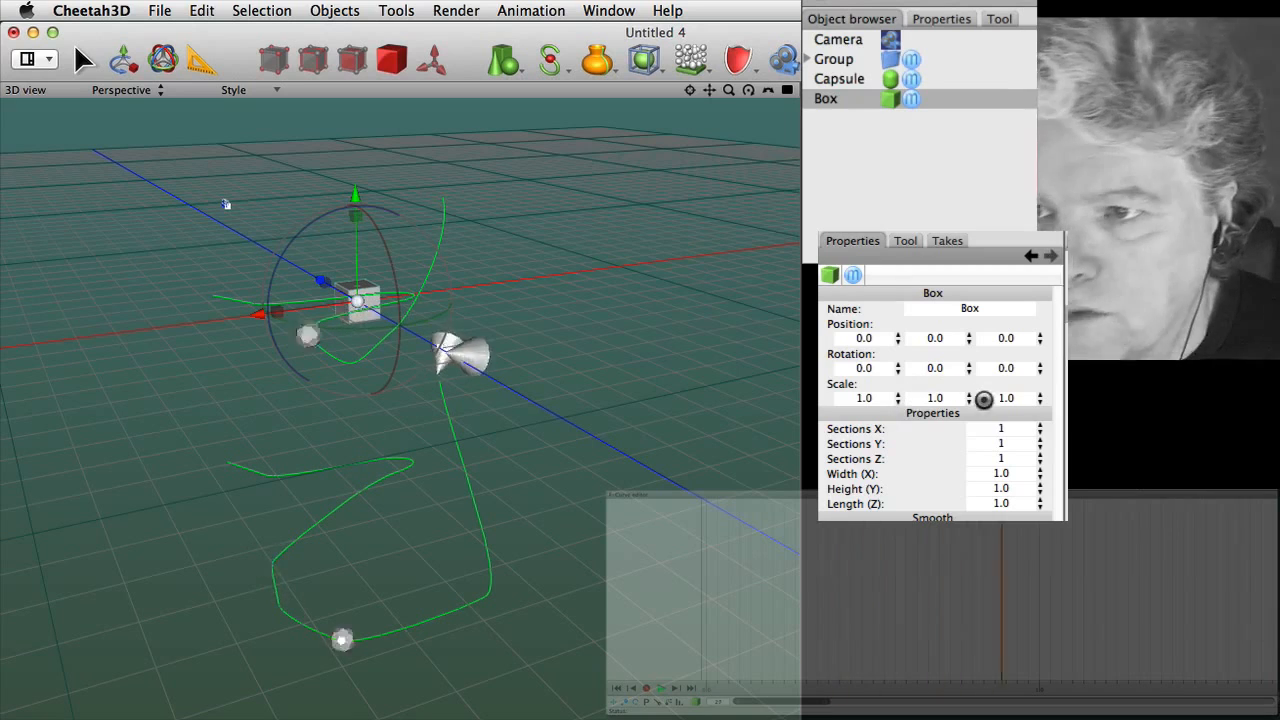
Set the box's width (X) to 10 and its height (Y) to 4
click(1000, 473)
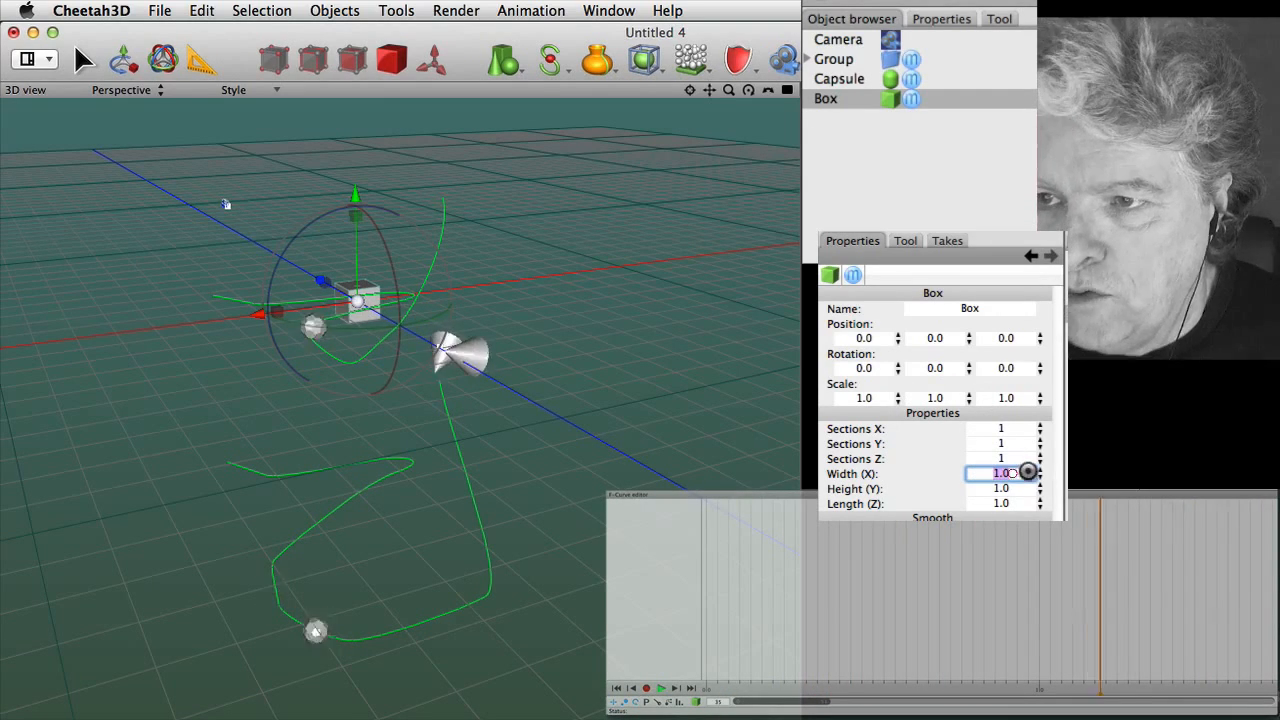
text(10)
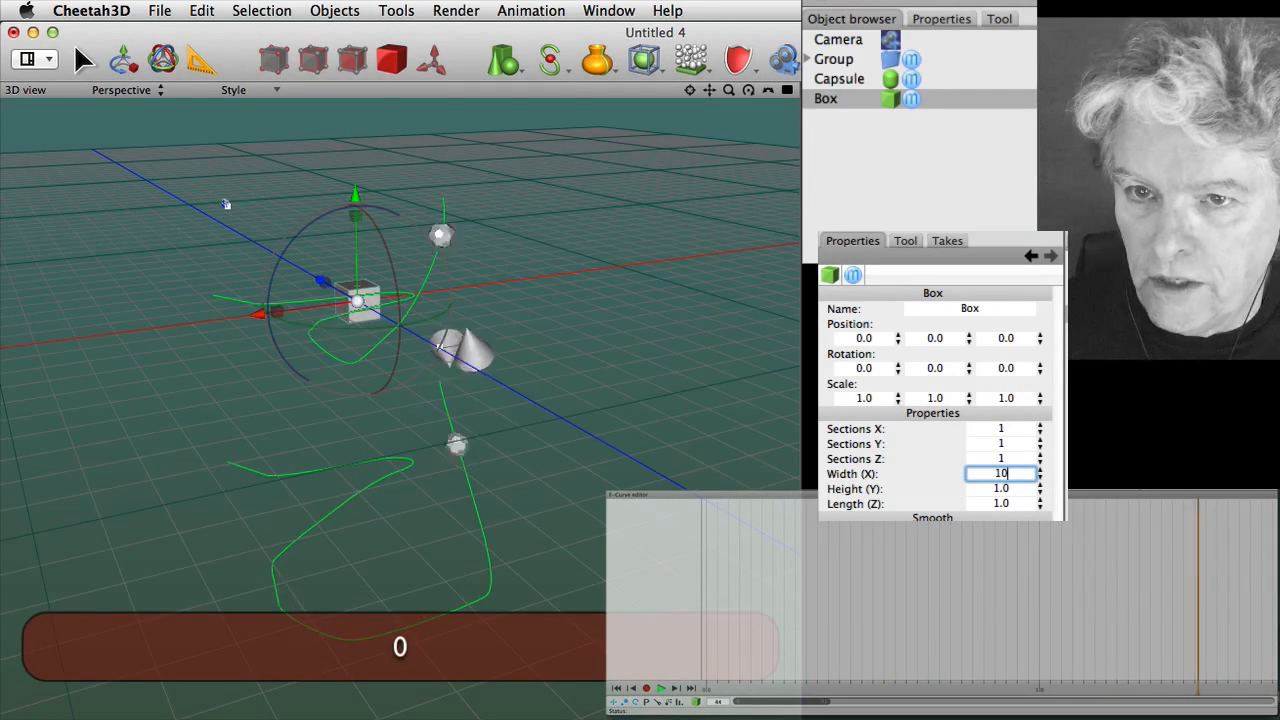
key(Return)
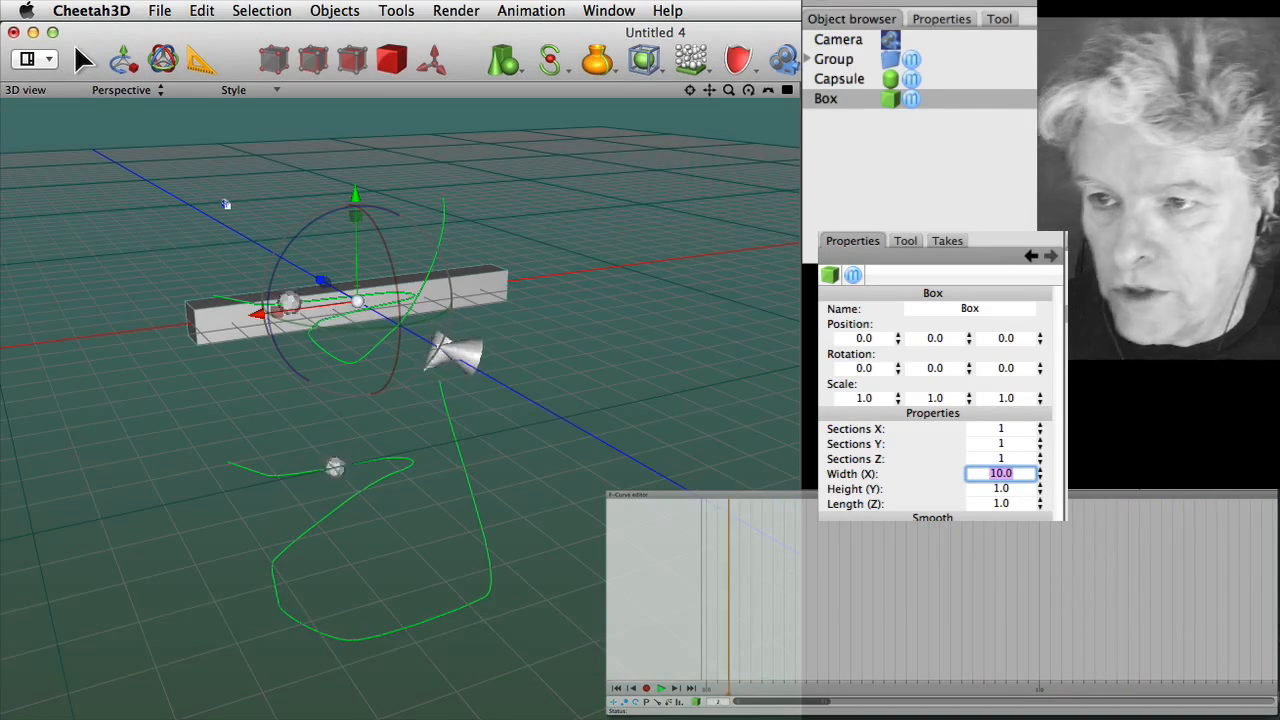
click(957, 507)
click(988, 489)
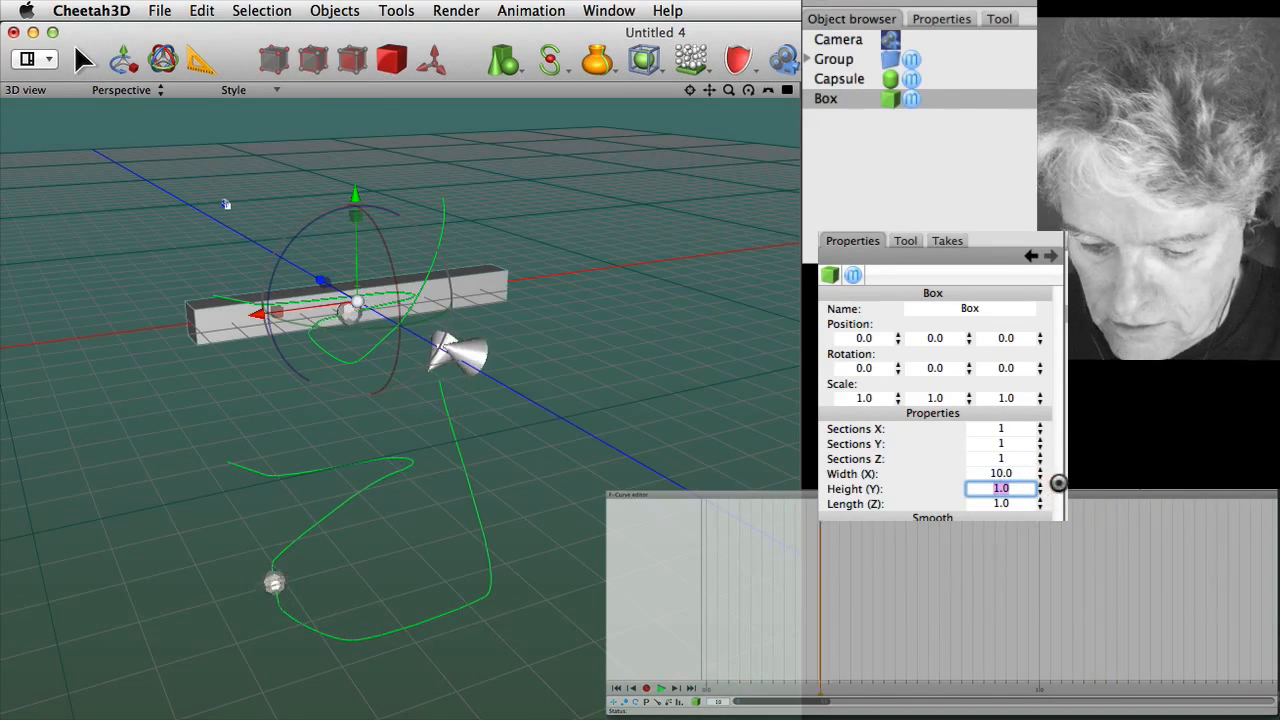
text(4)
key(Return)
click(1001, 514)
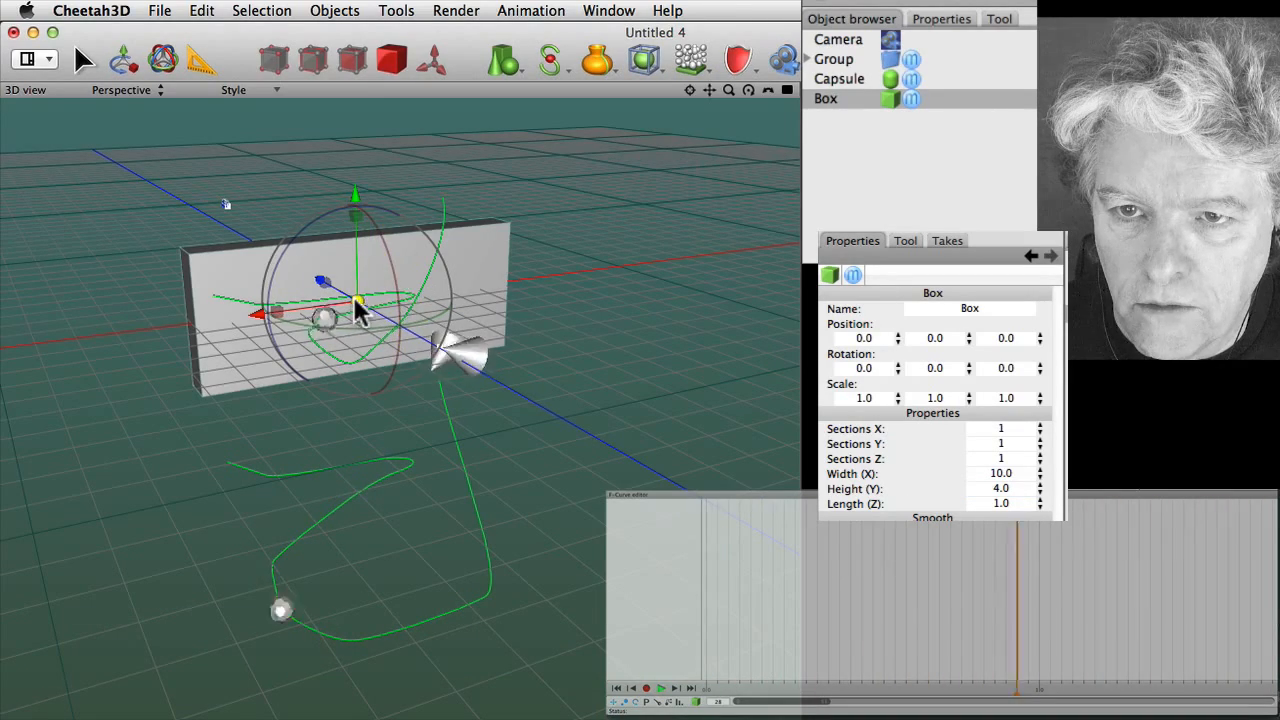
Move the box between the two cones, to about X -5.4, Y -1.04, Z -4.97, and deselect it
drag(360, 310, 438, 517)
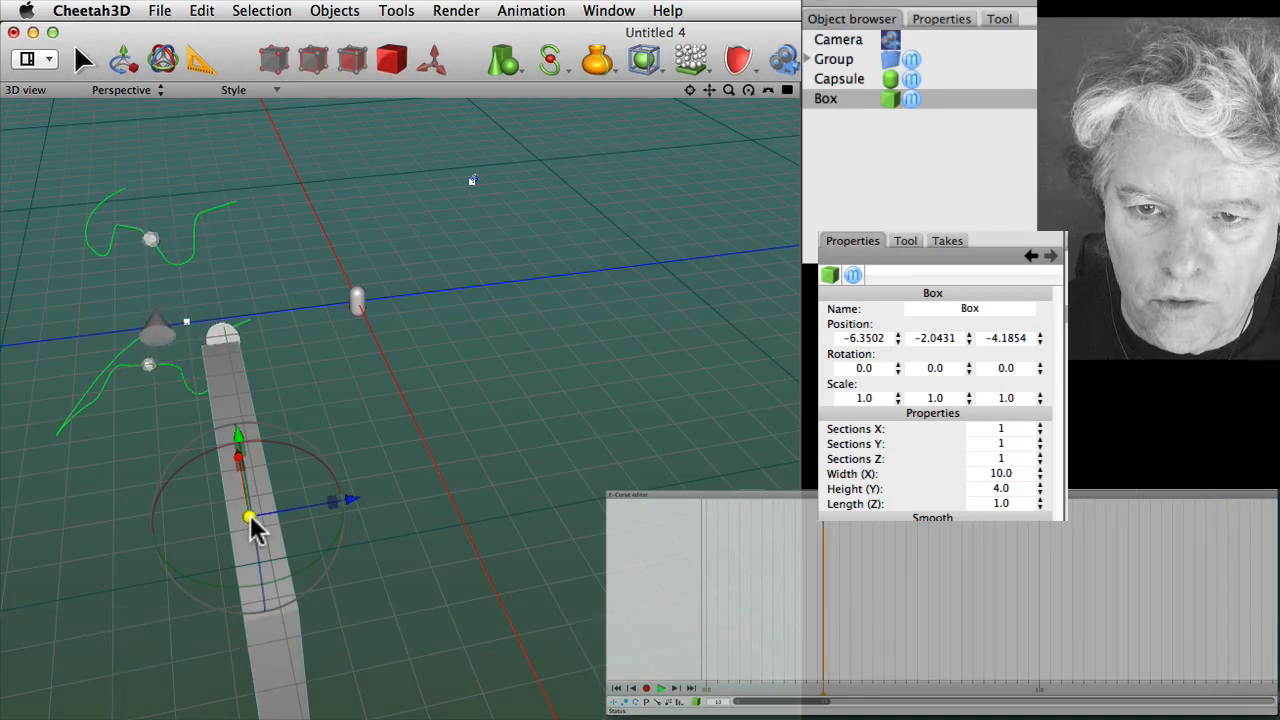
alt+shift+drag(250, 516, 208, 467)
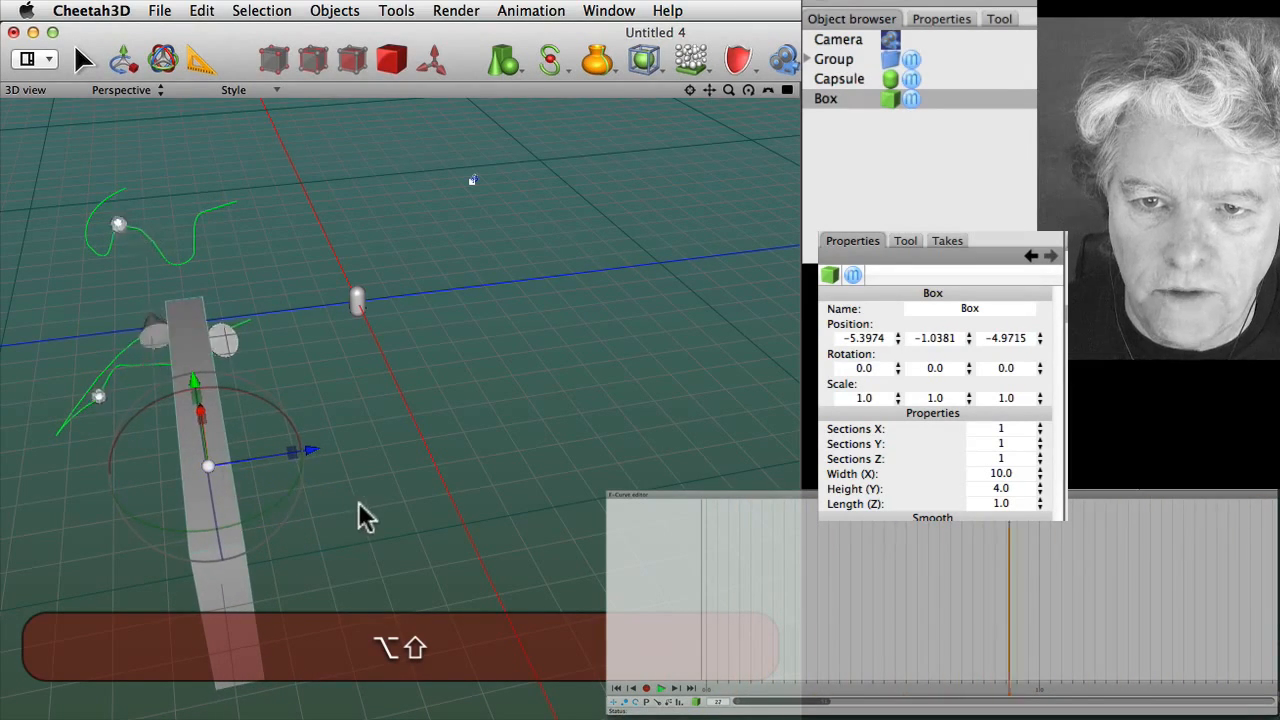
click(477, 507)
Reposition the group at the near end of the box's upper edge, at X -0.68, Y 1.23, Z -4.95
alt+shift+drag(392, 521, 572, 475)
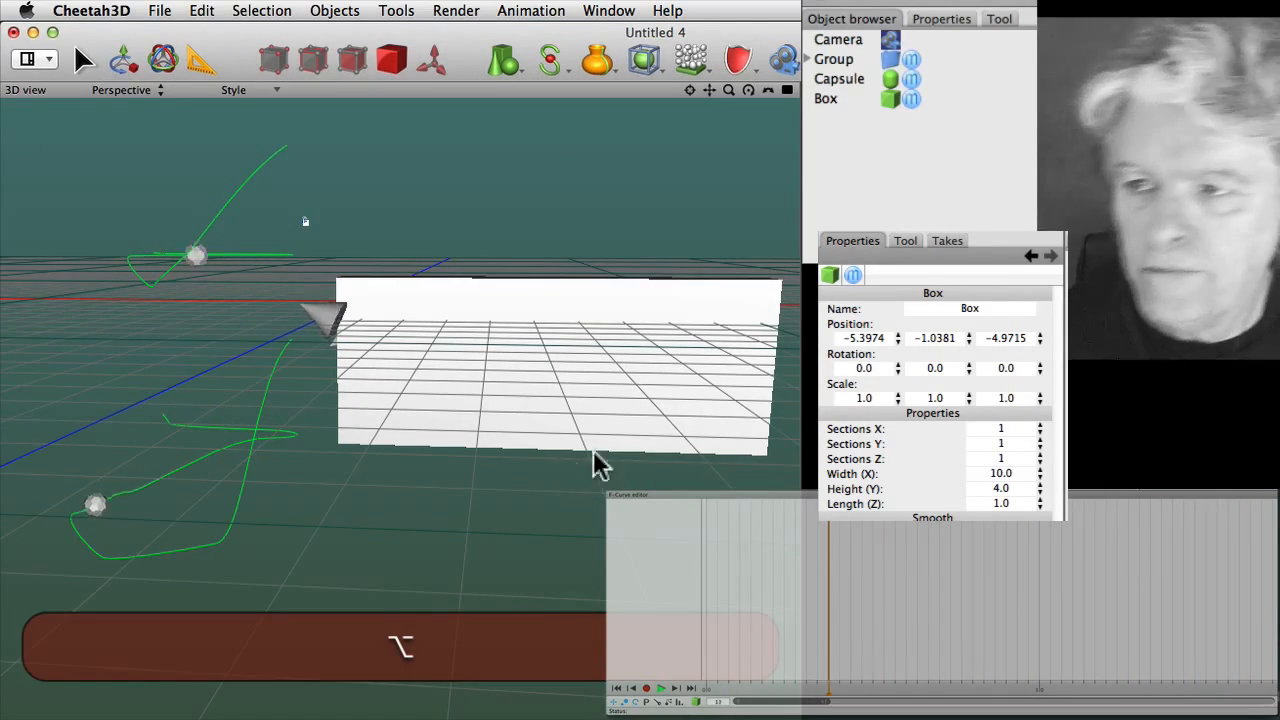
click(874, 59)
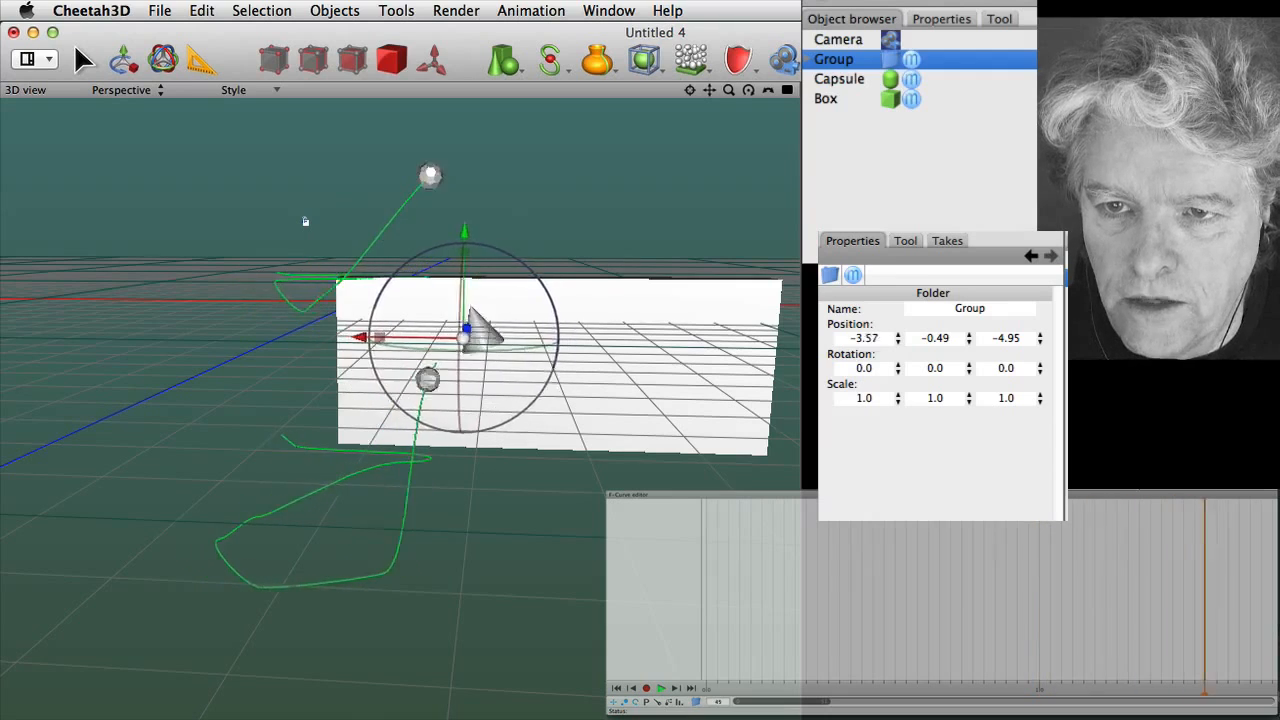
drag(888, 455, 888, 403)
drag(964, 338, 970, 286)
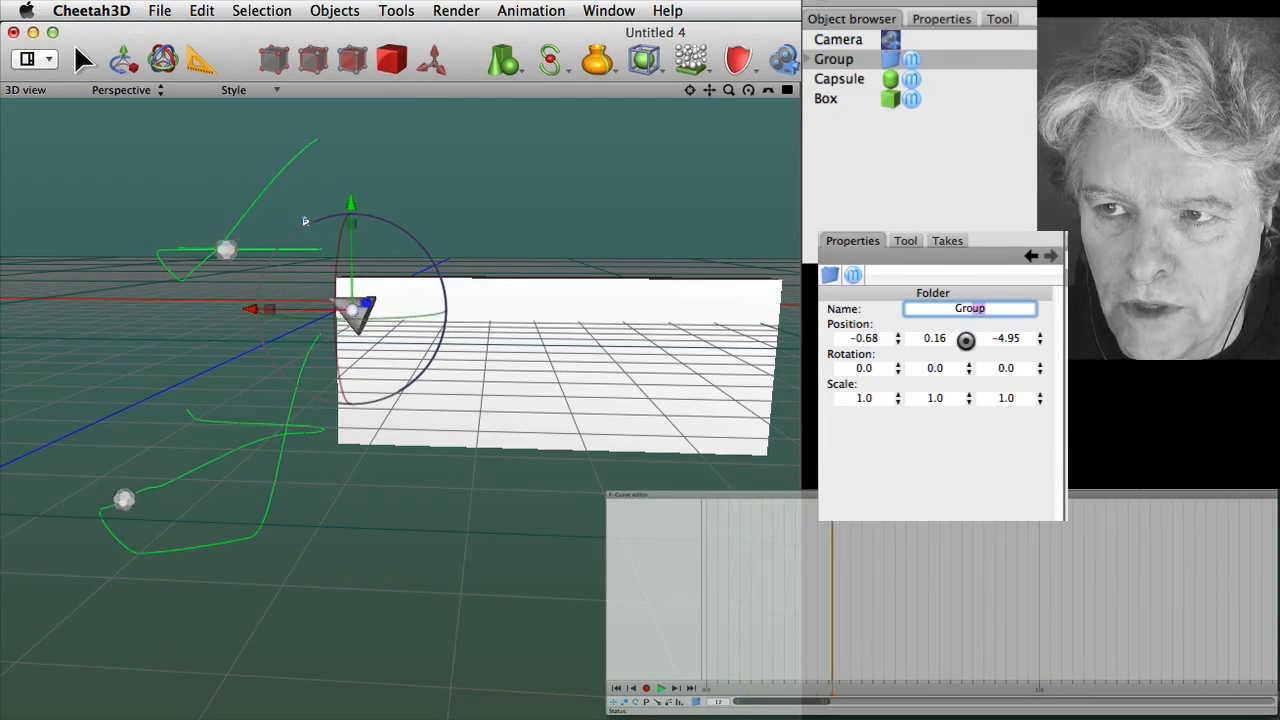
drag(965, 340, 968, 297)
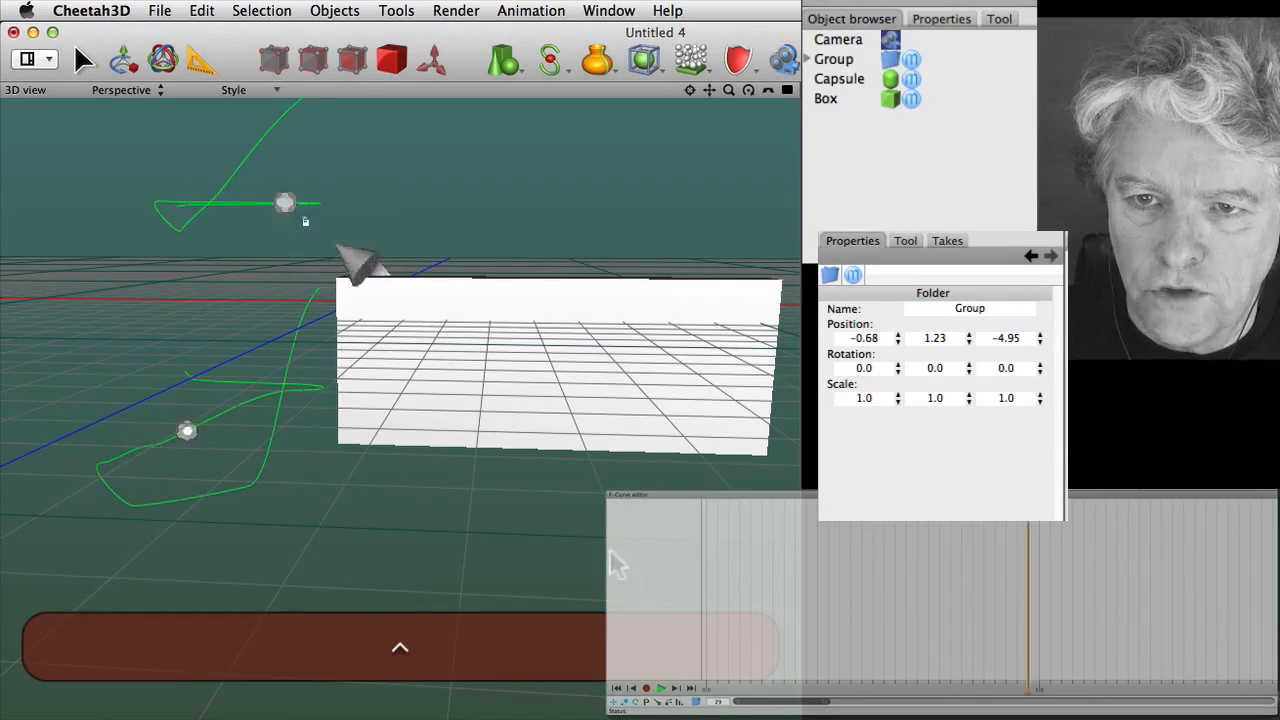
Expand the group and raise the trk2 spline to Y position 2.46
alt+drag(610, 551, 655, 530)
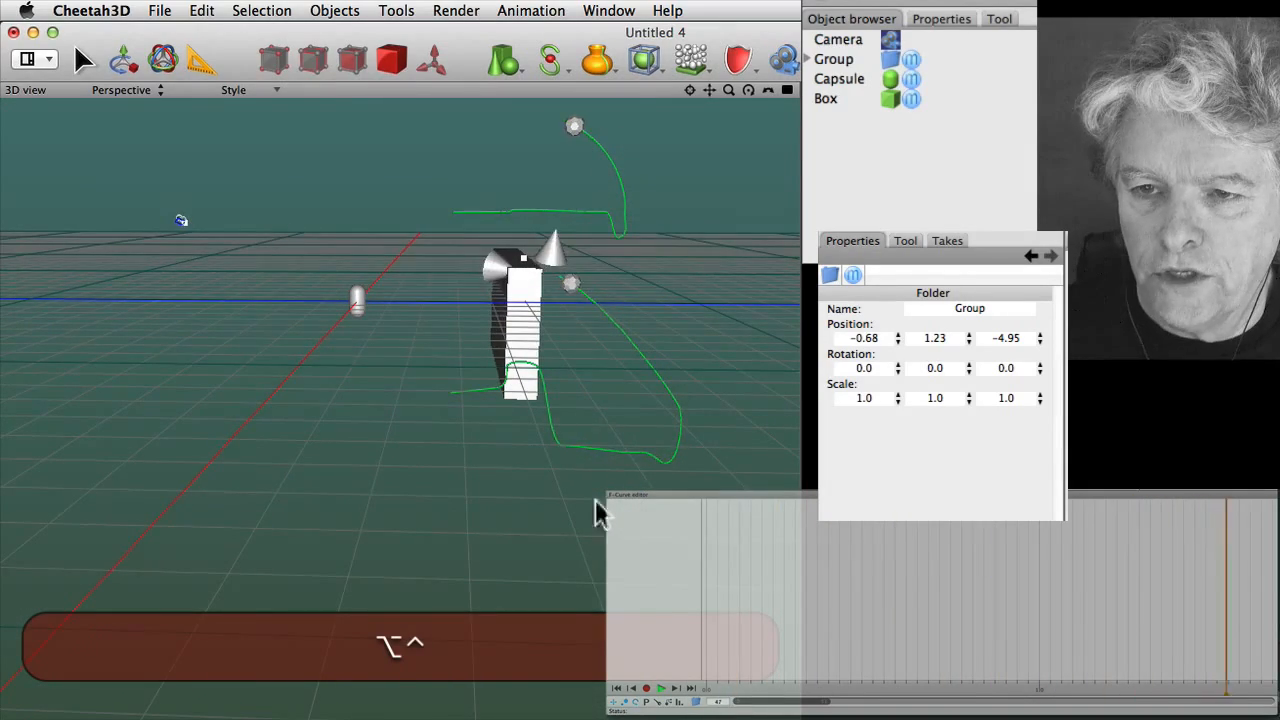
ctrl+alt+drag(595, 499, 443, 600)
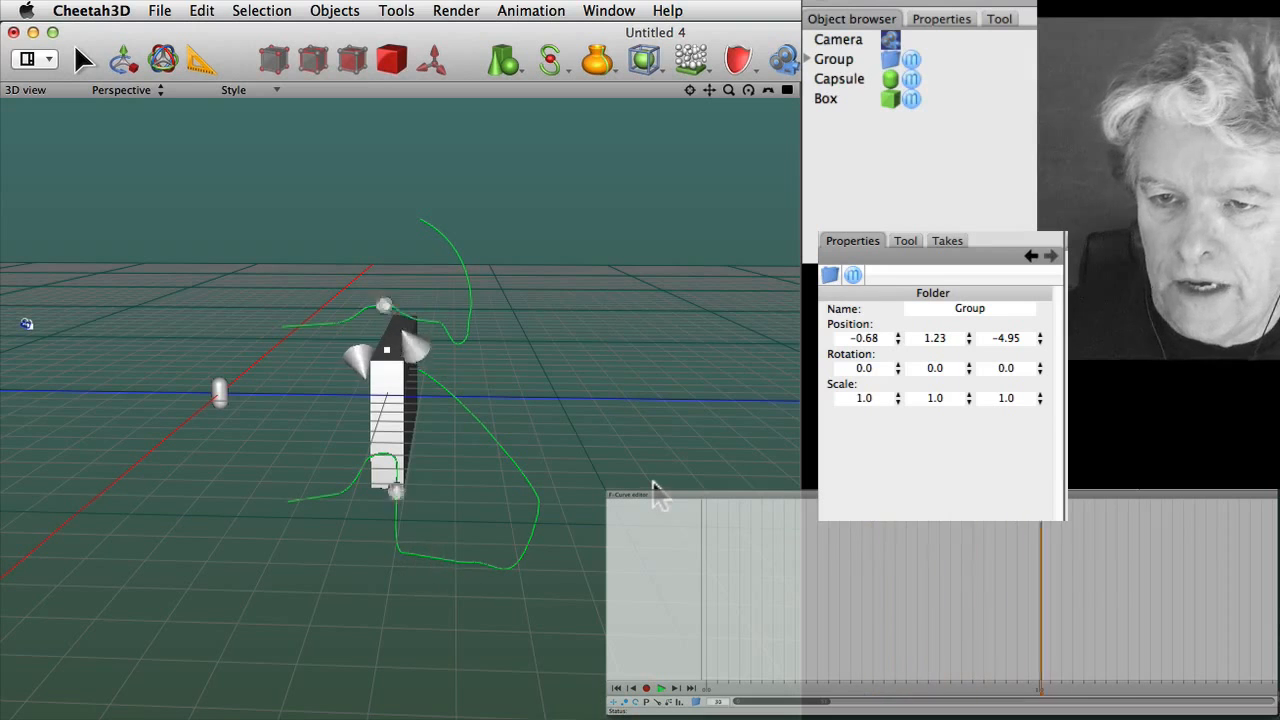
click(810, 60)
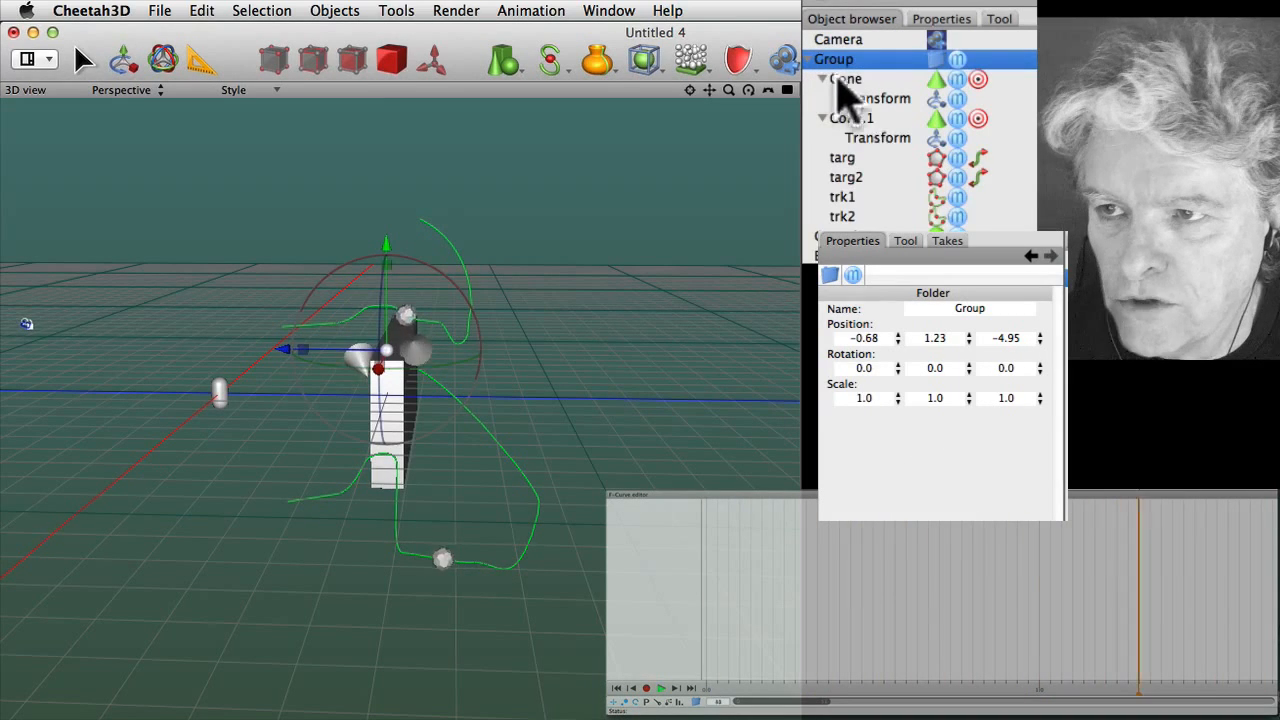
click(842, 216)
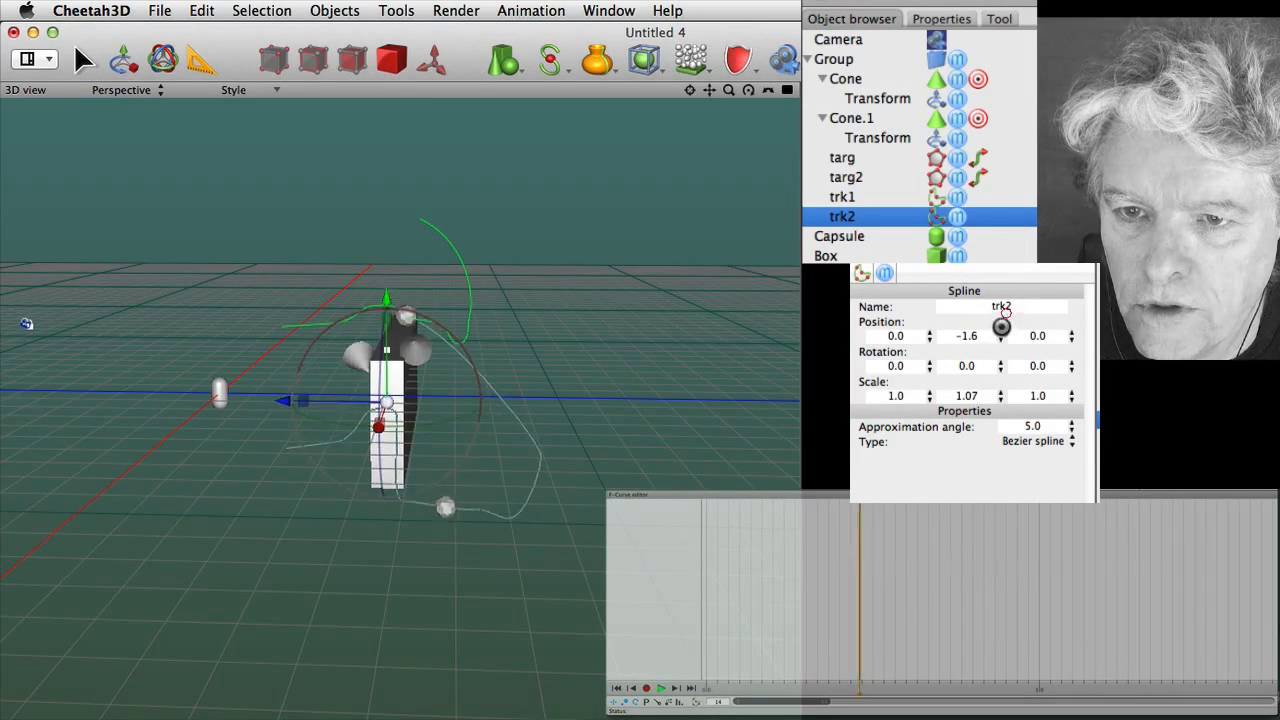
drag(999, 326, 1001, 299)
Stop the animation and hide the trk2 spline in both the editor and the renderer
alt+drag(612, 442, 525, 452)
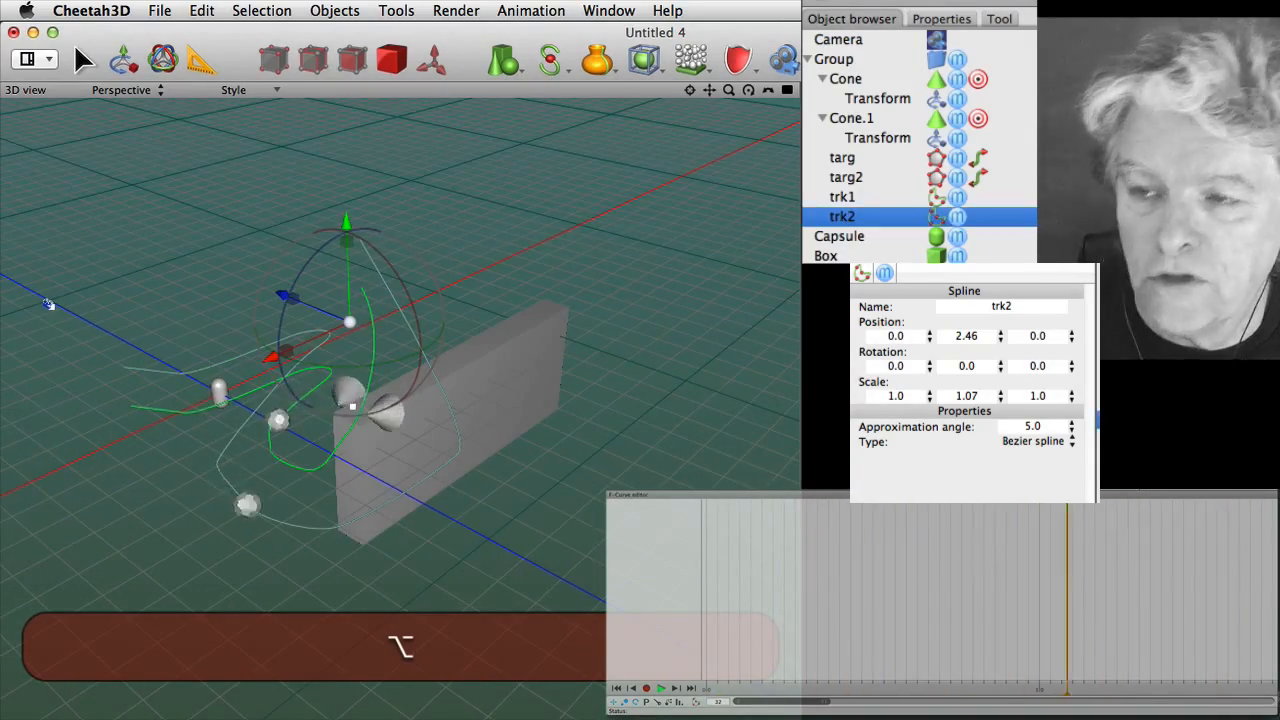
click(661, 688)
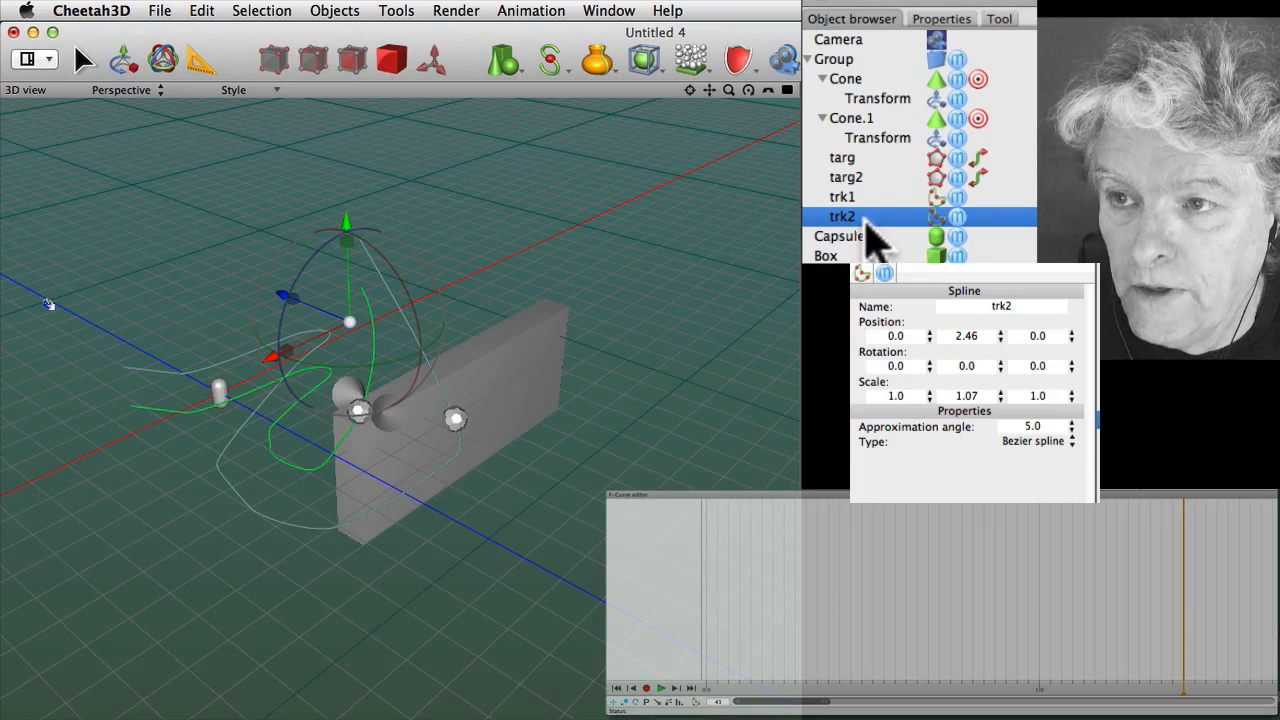
click(957, 218)
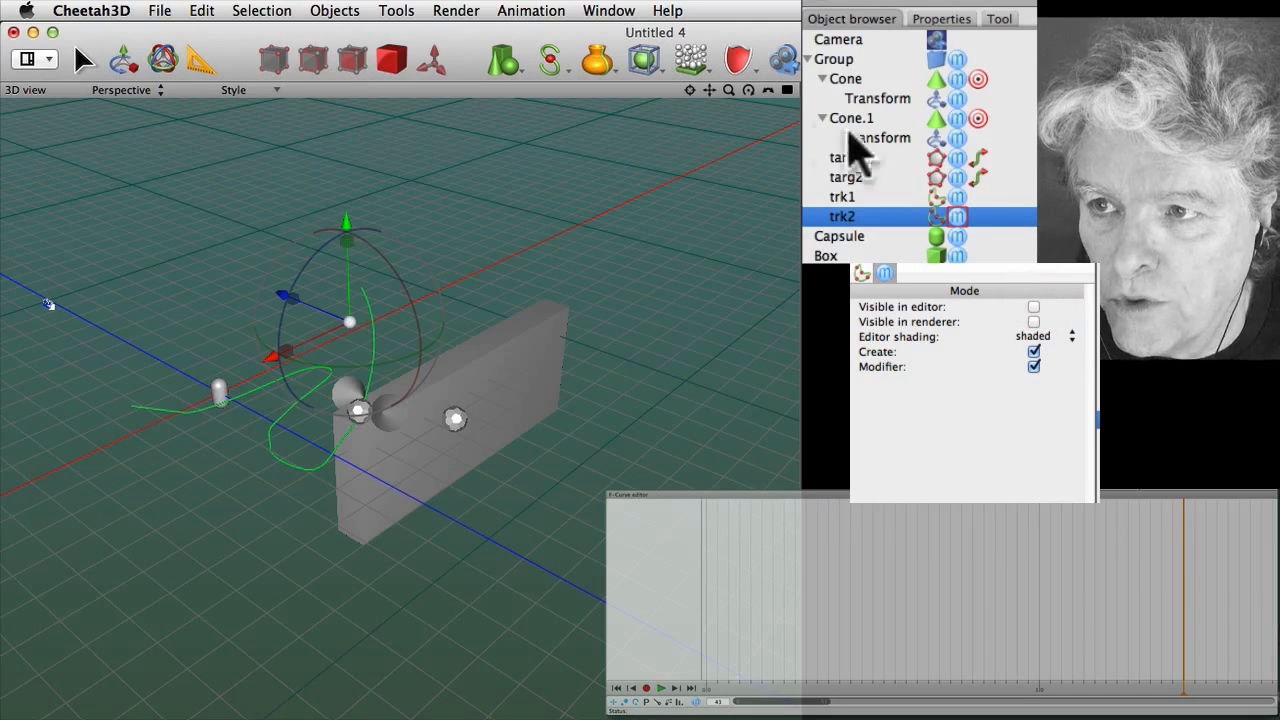
Duplicate the trk1 spline and rename the copy trk2b
click(845, 197)
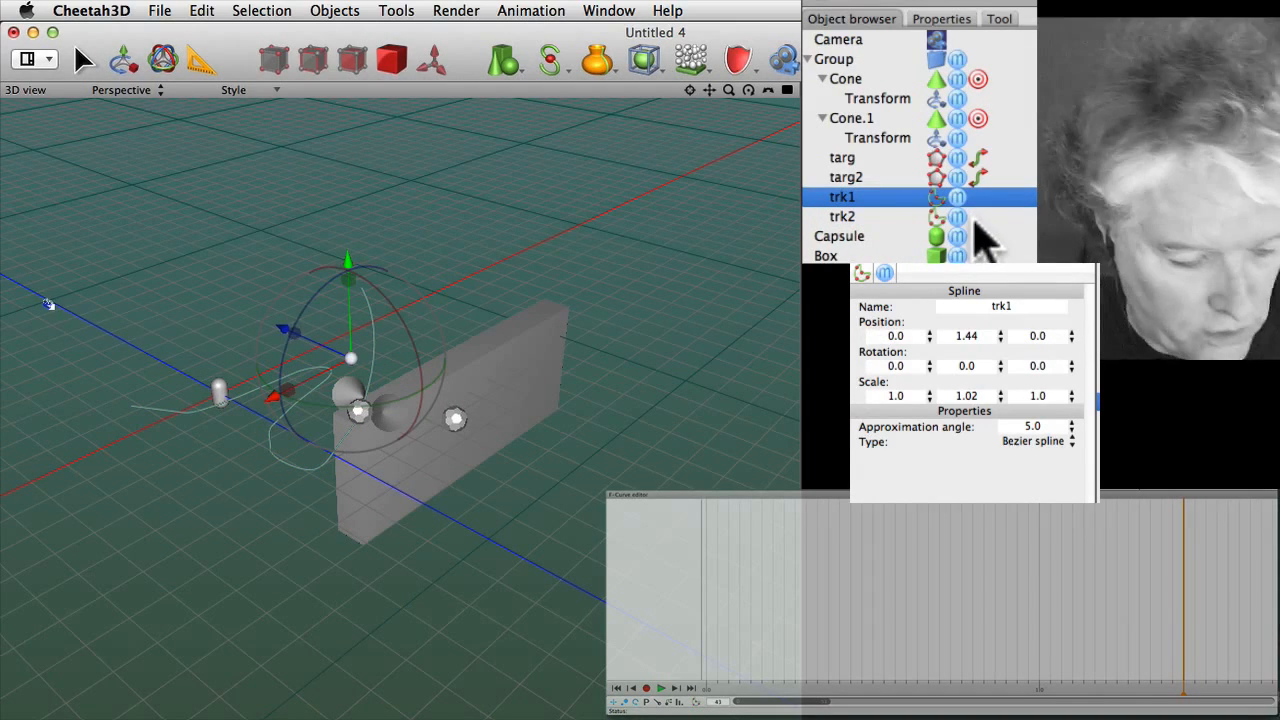
key(super+v)
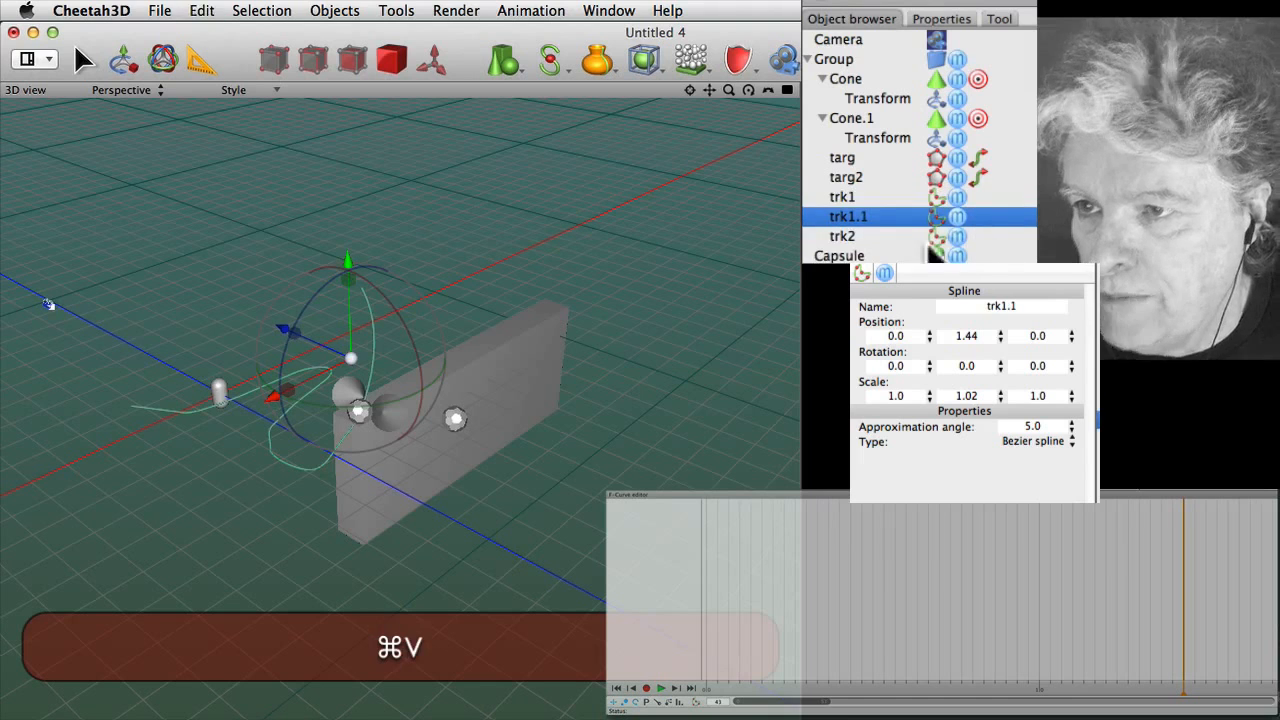
double_click(872, 217)
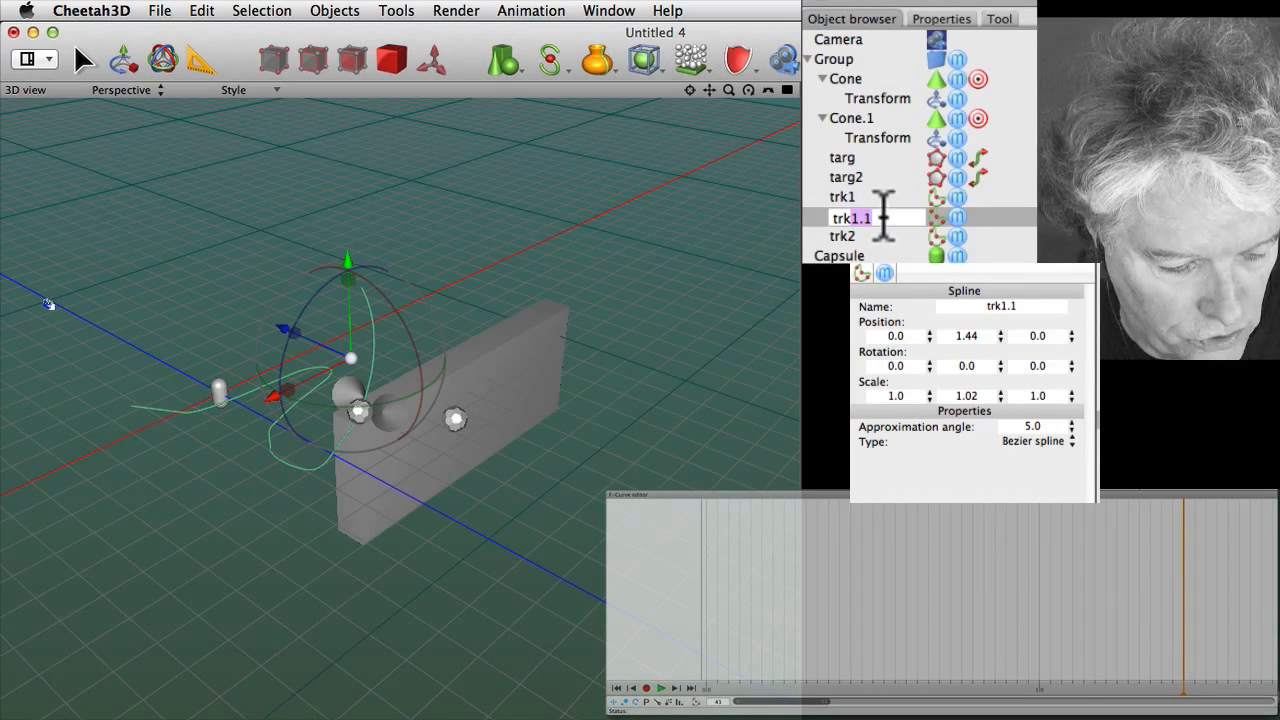
text(2b)
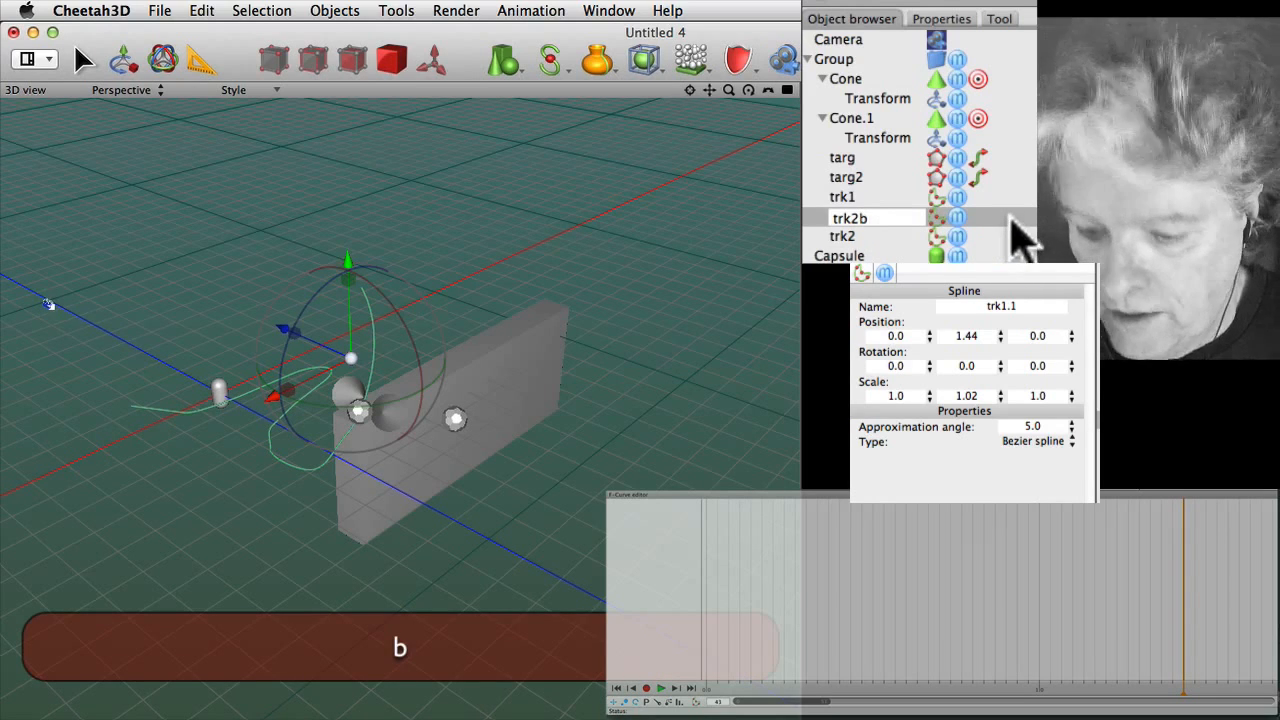
key(Return)
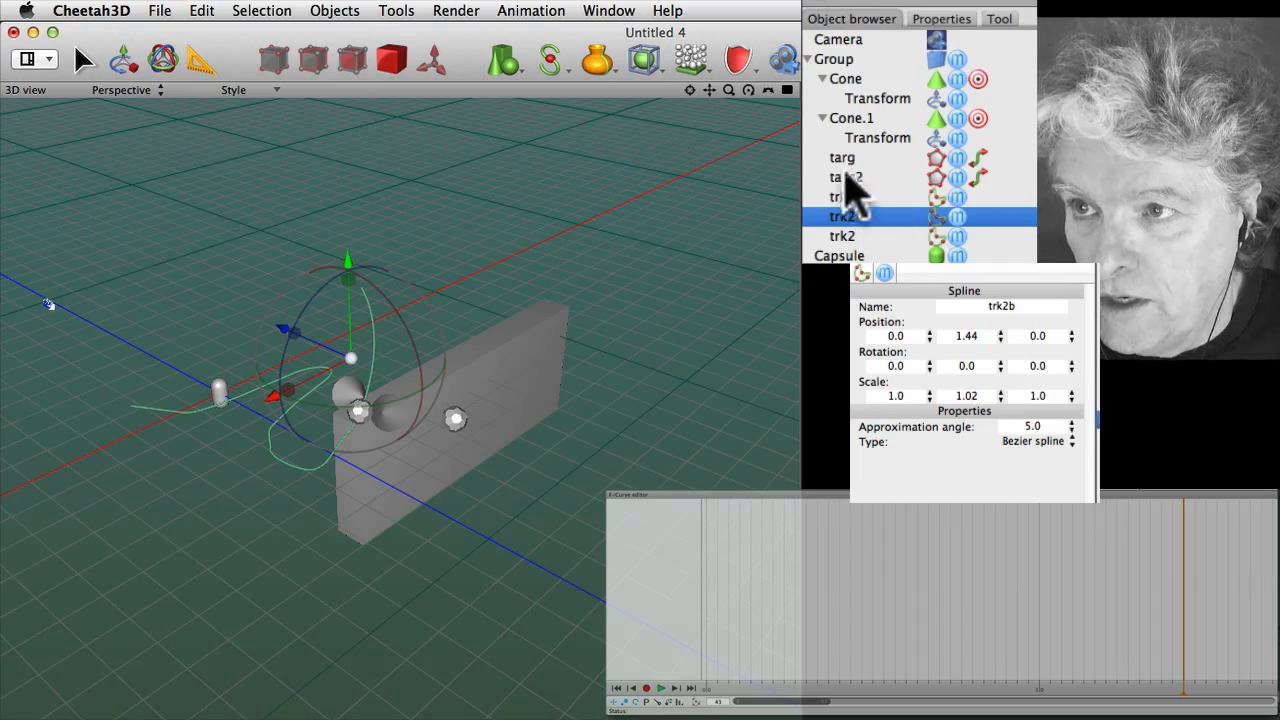
Assign trk2b as the path of targ2's spline tracking and play the animation
click(980, 178)
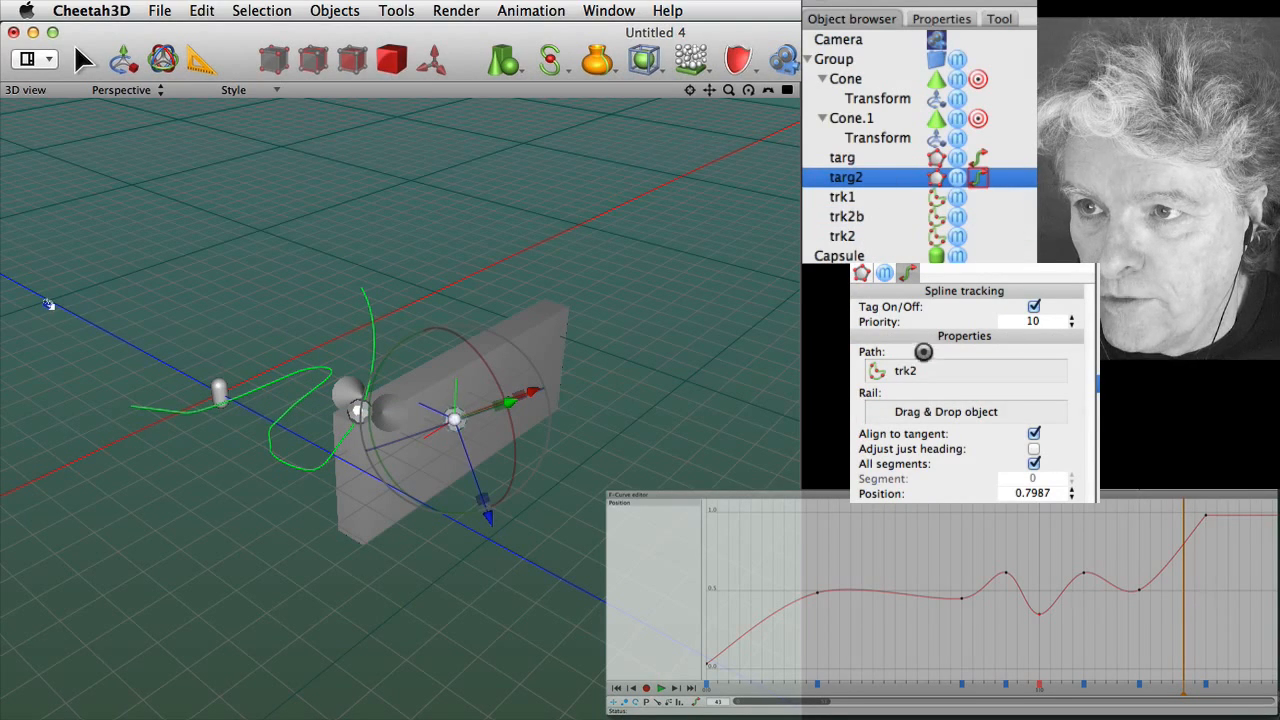
drag(851, 218, 963, 371)
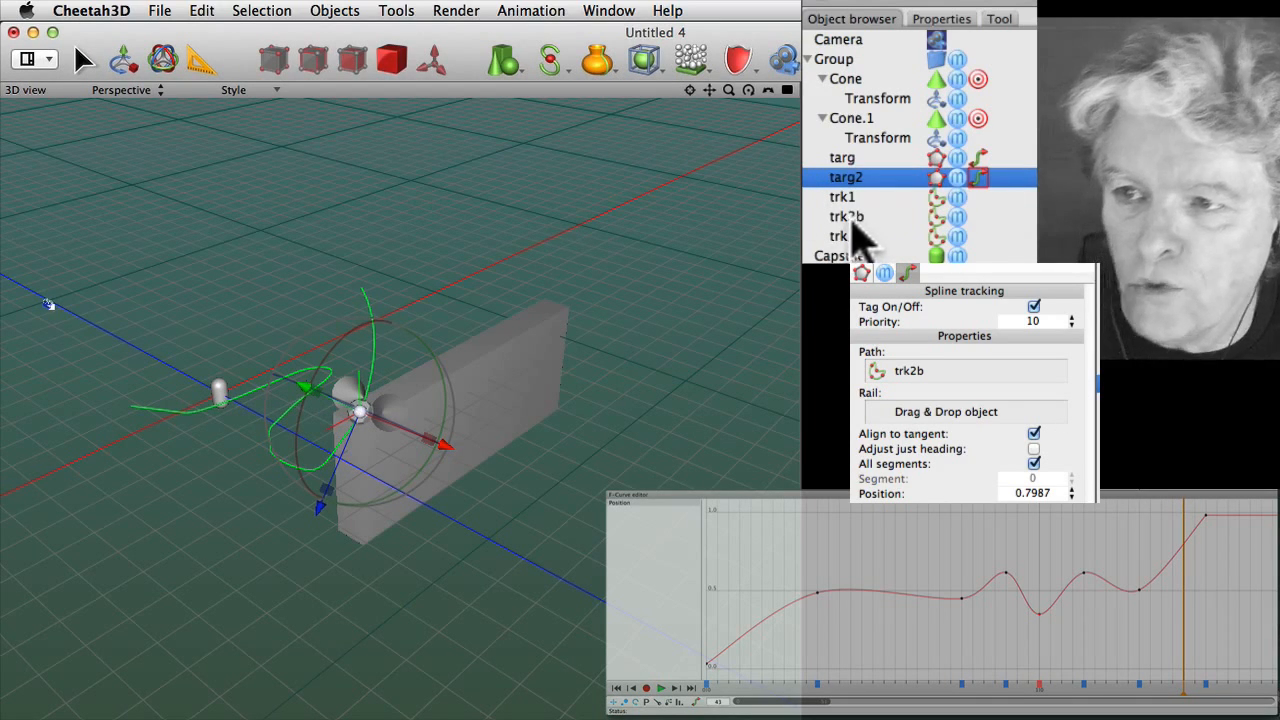
click(660, 688)
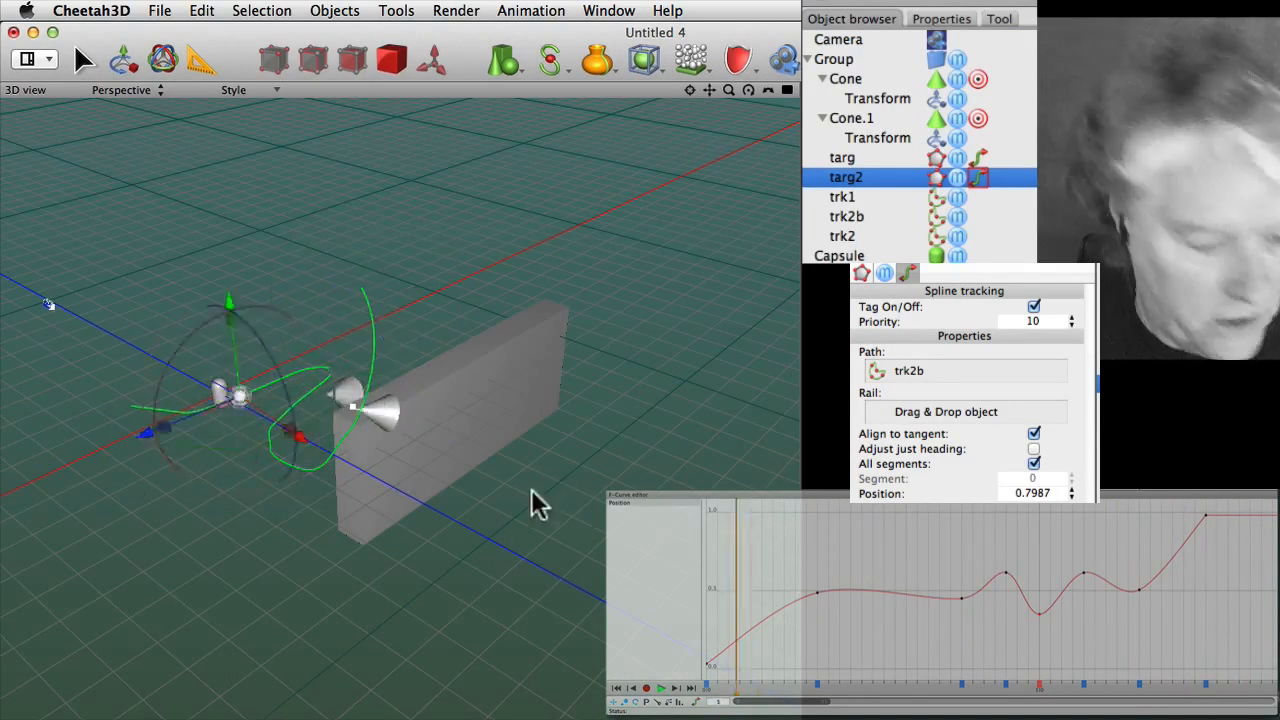
Stop the animation, add a second take and make it the active one
alt+super+drag(409, 491, 490, 500)
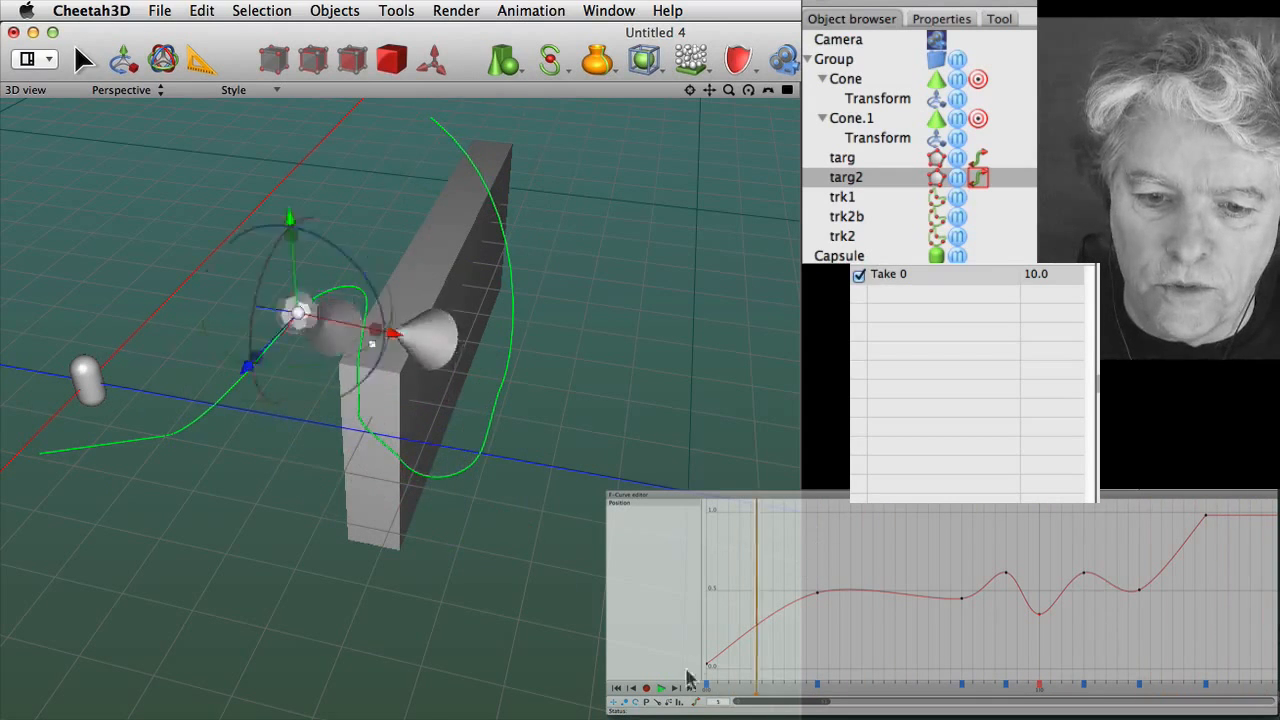
click(660, 688)
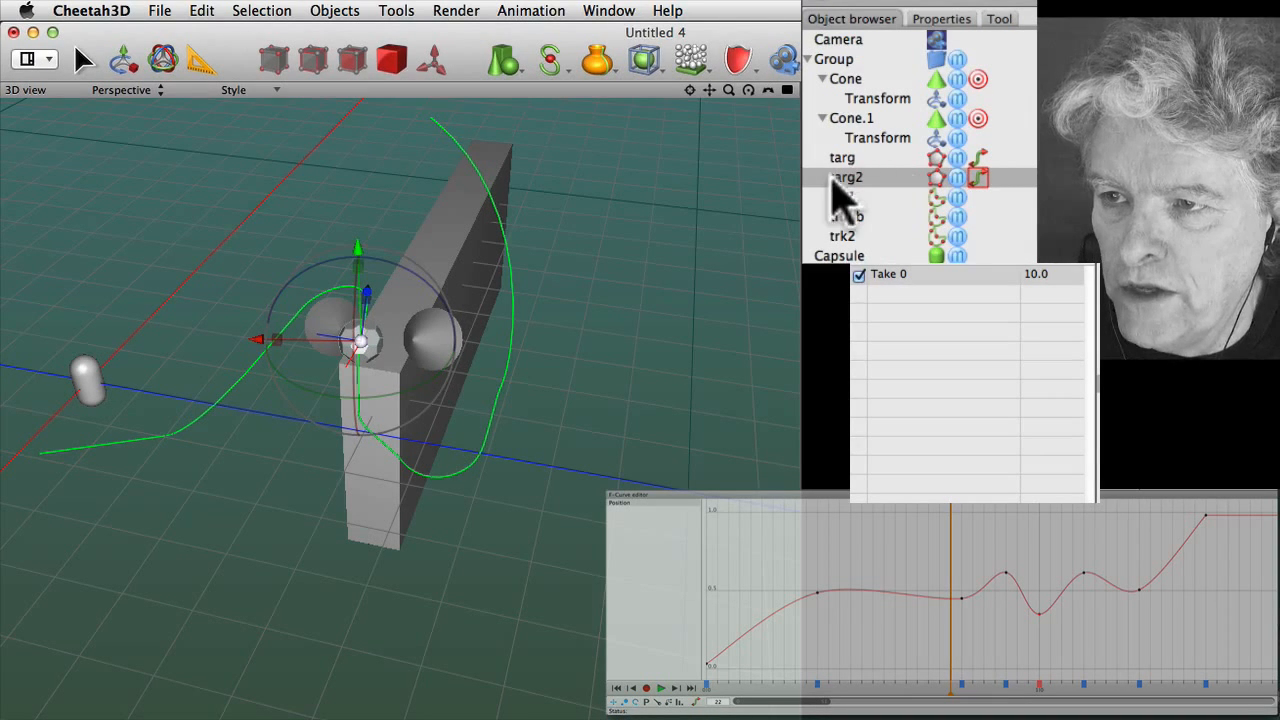
click(976, 182)
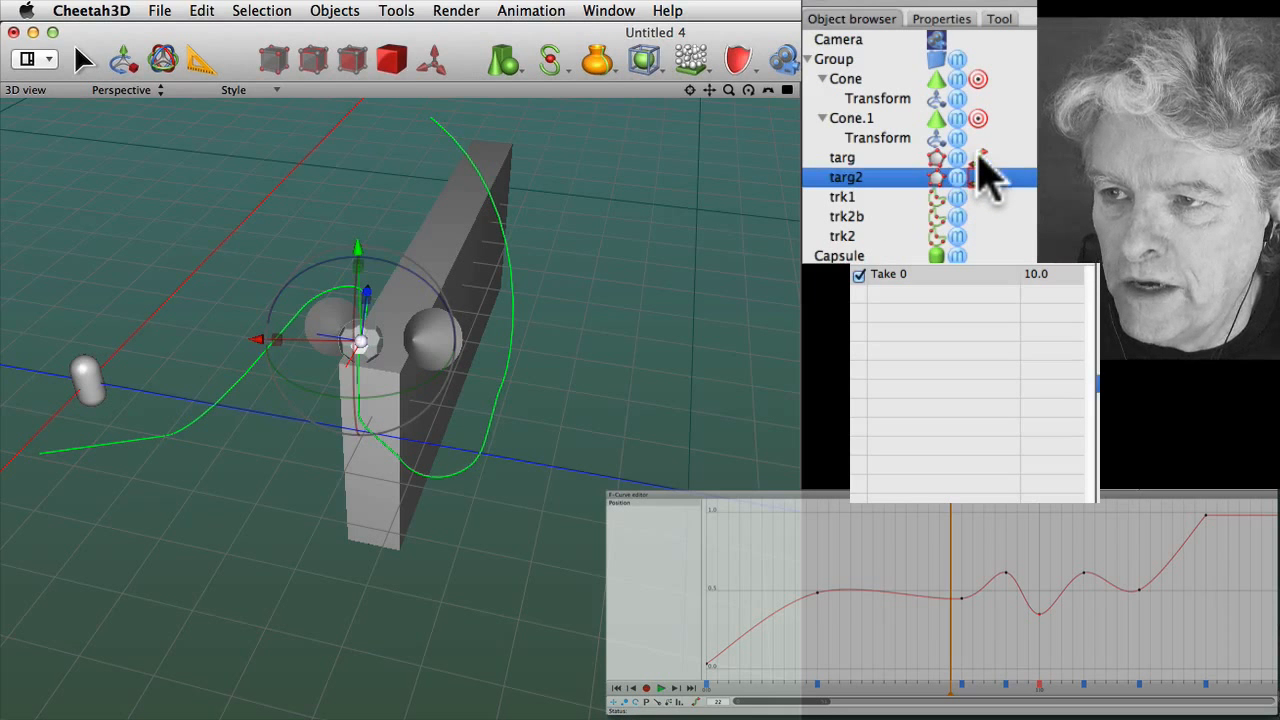
click(980, 157)
click(976, 177)
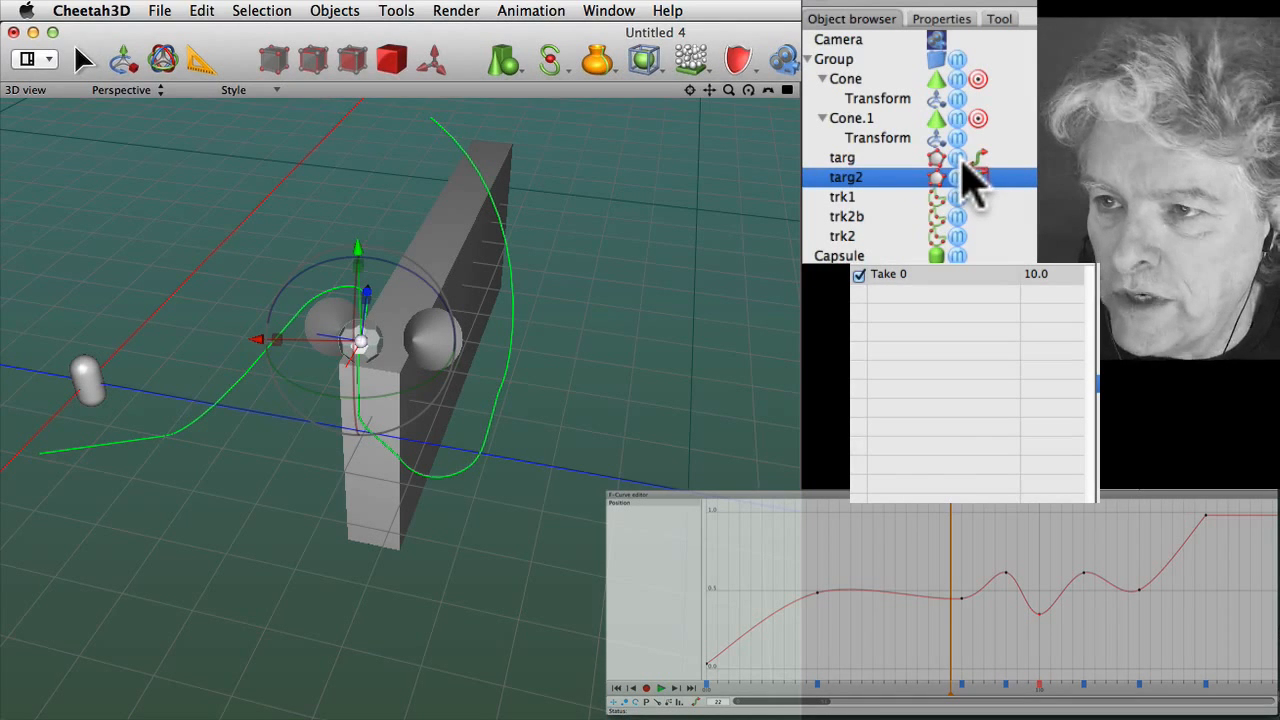
click(918, 290)
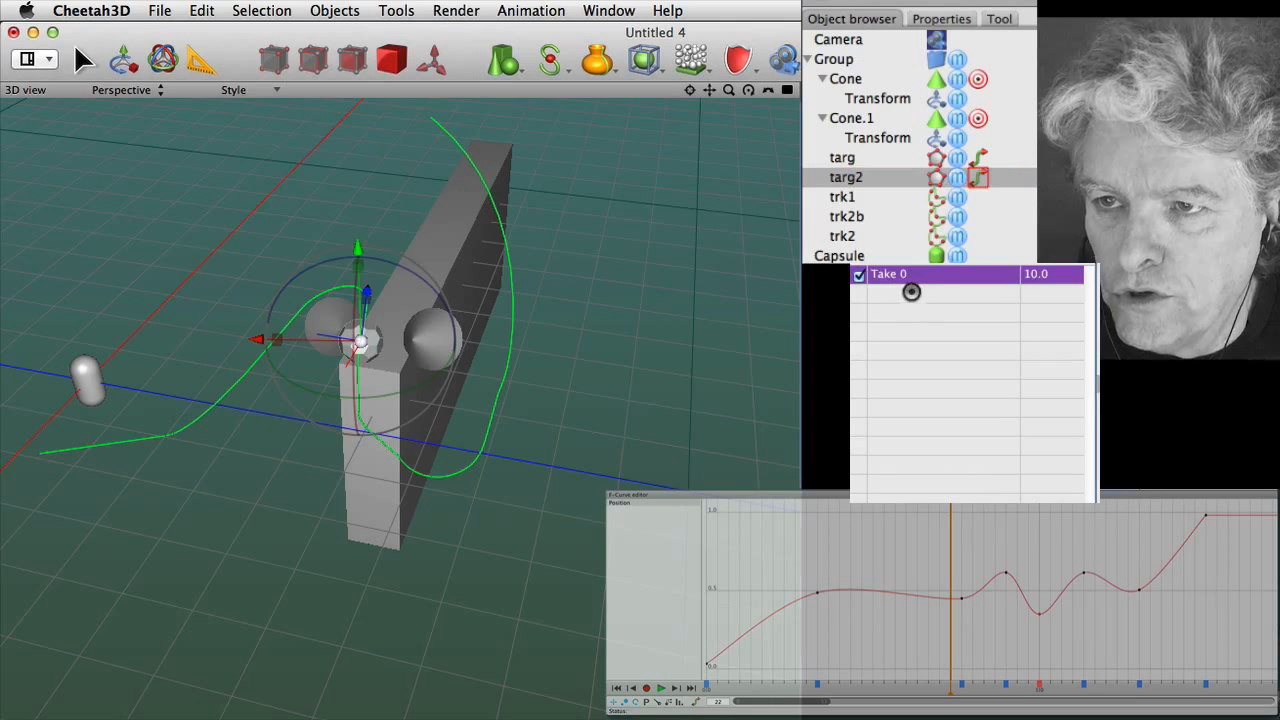
right_click(918, 290)
click(963, 301)
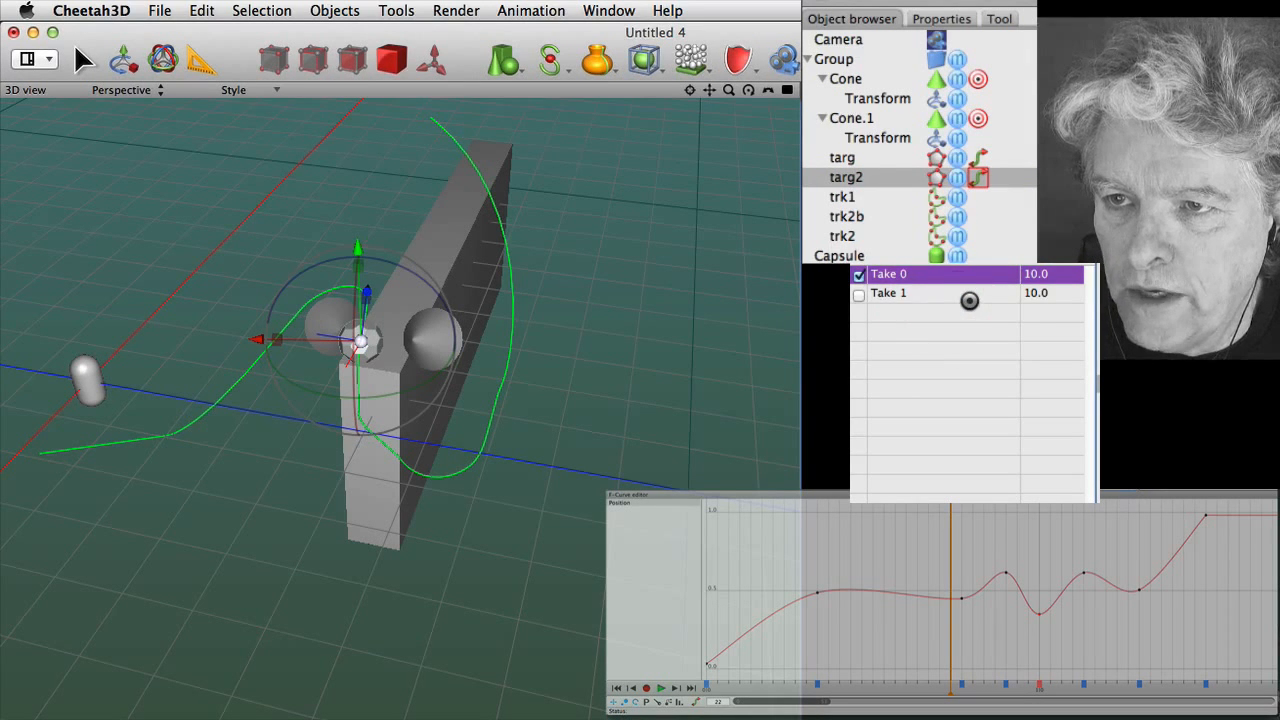
click(859, 293)
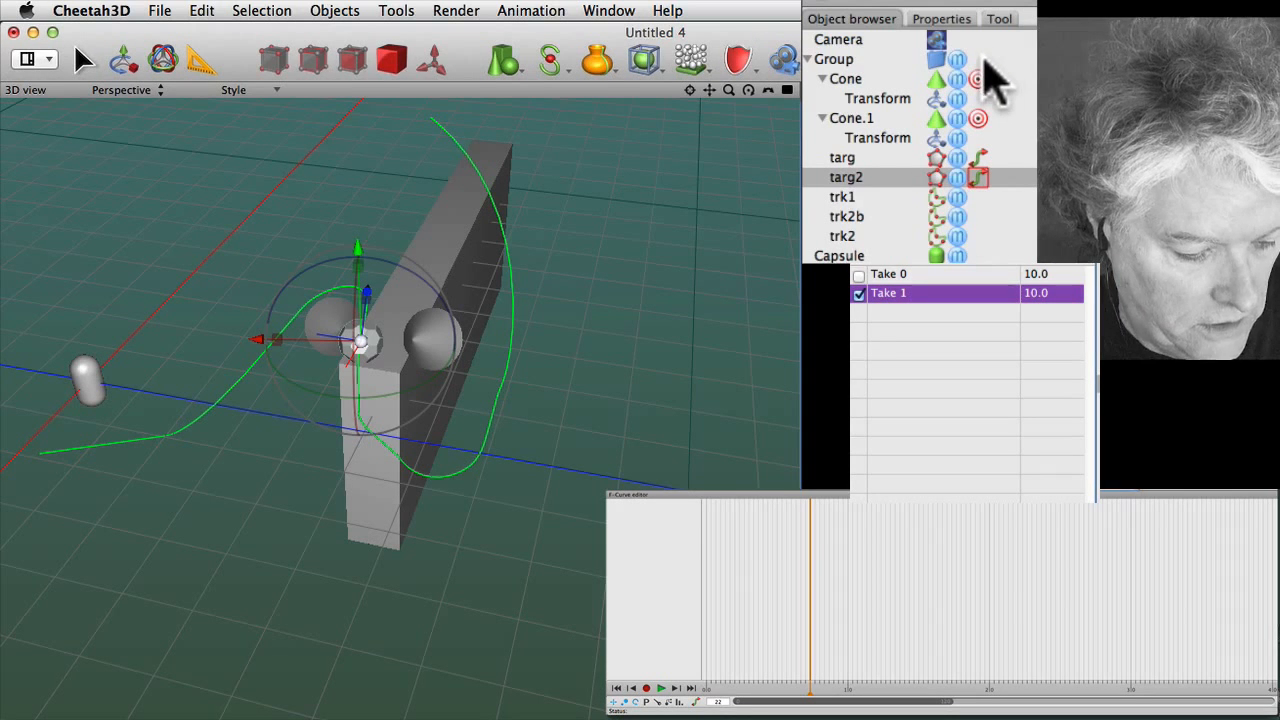
Reactivate Take 0 and copy all Position keys of targ's spline tracking
key(shift+F2)
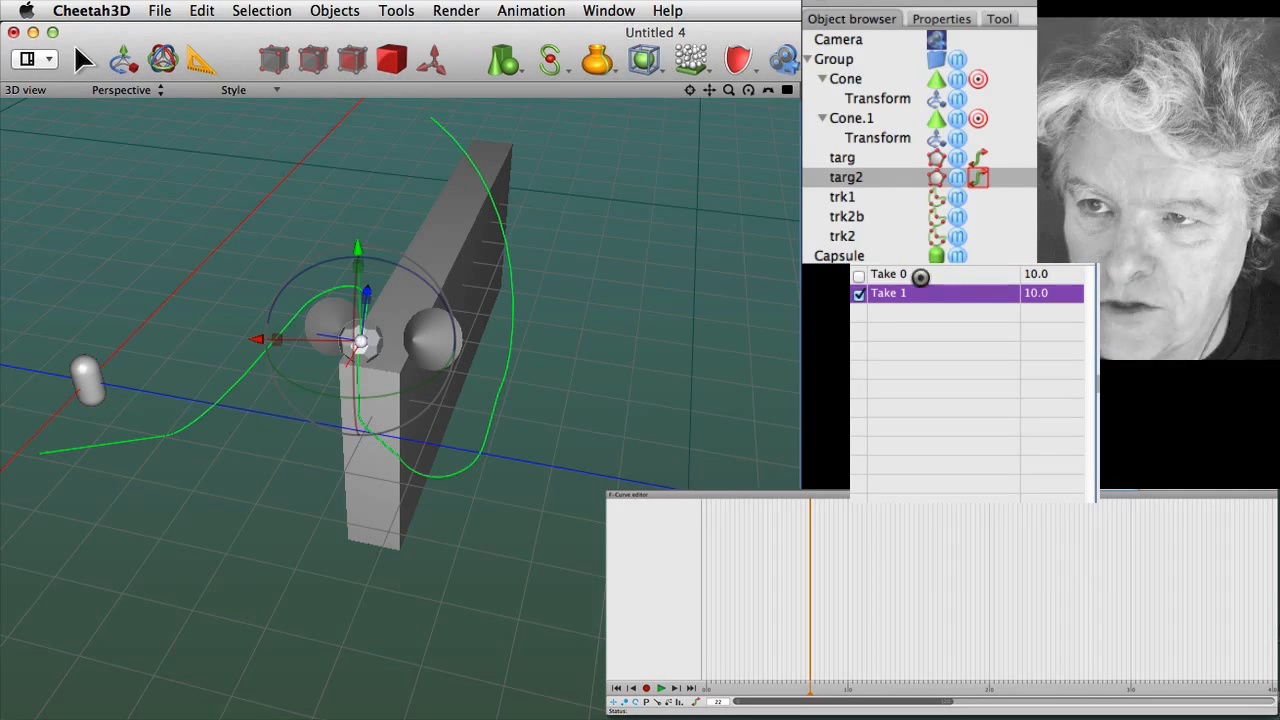
click(862, 273)
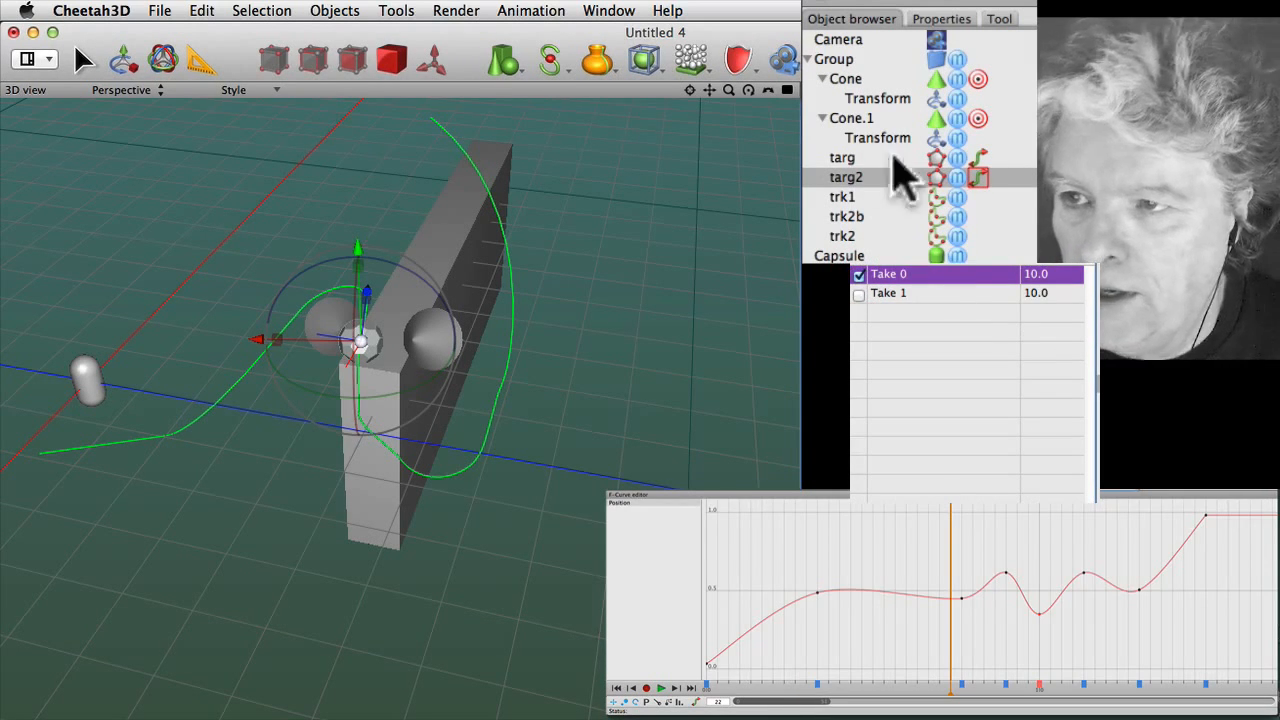
click(976, 155)
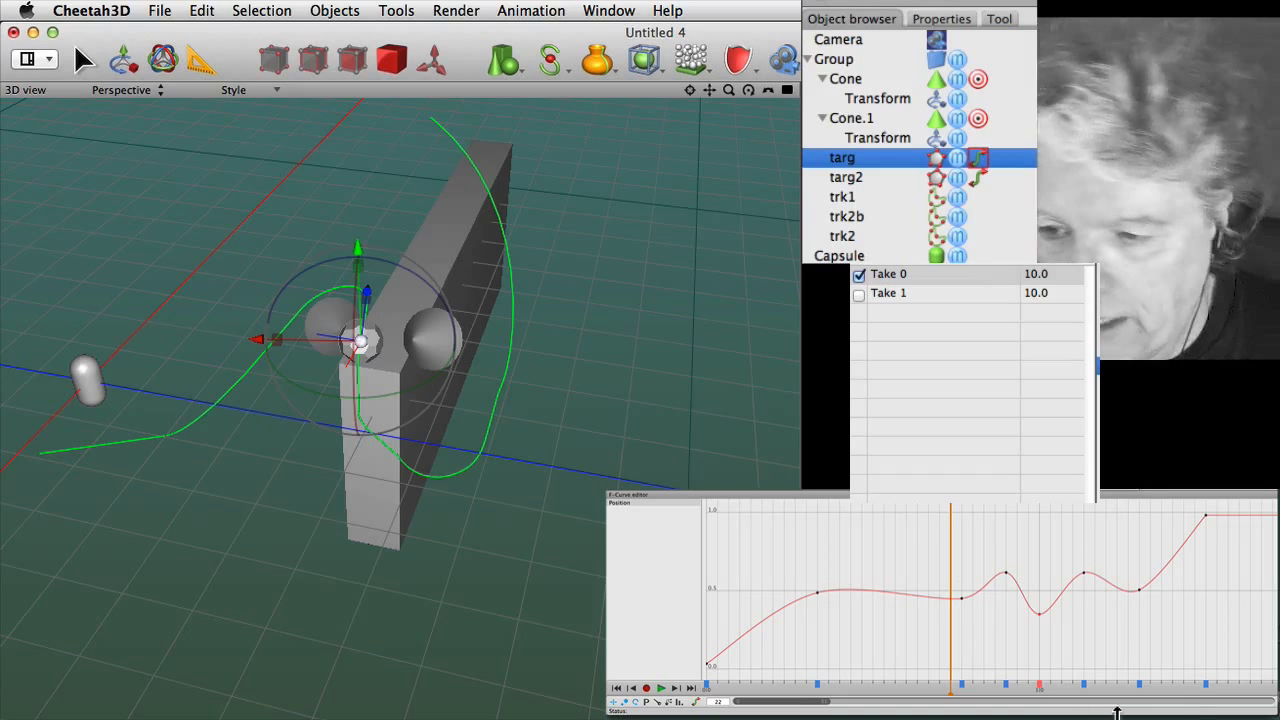
click(1217, 694)
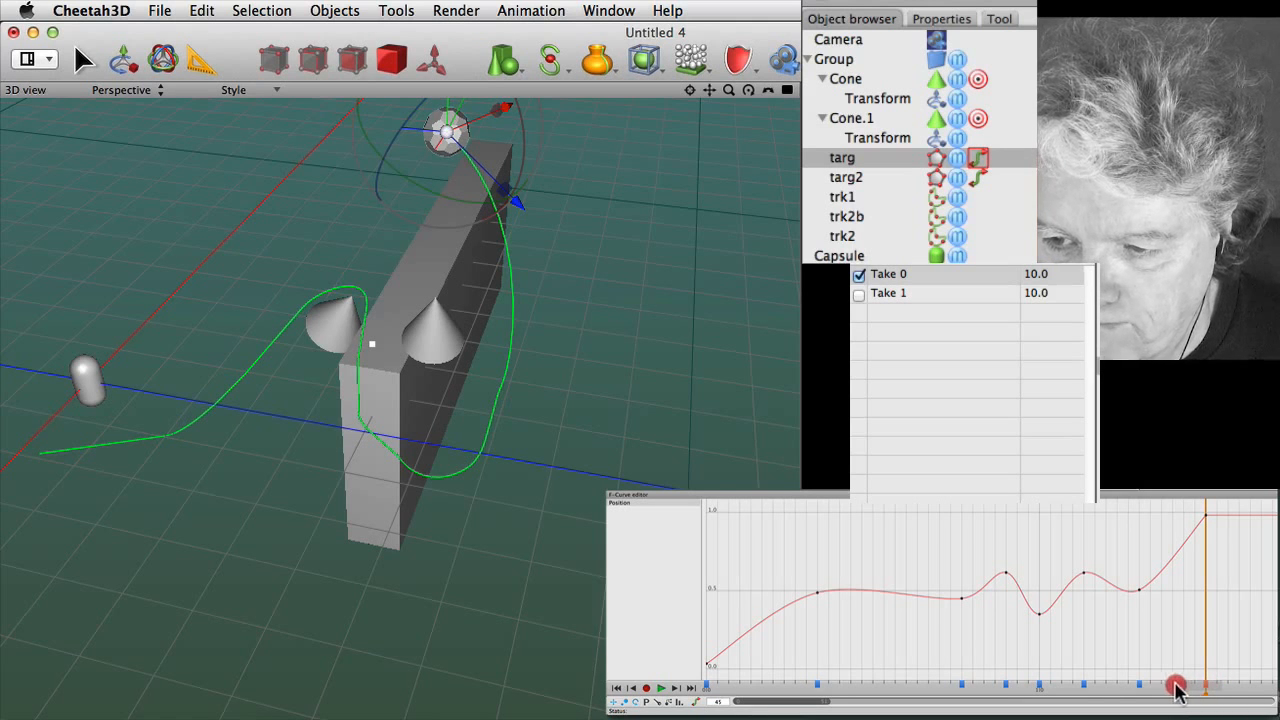
drag(1177, 688, 1033, 672)
drag(930, 677, 797, 685)
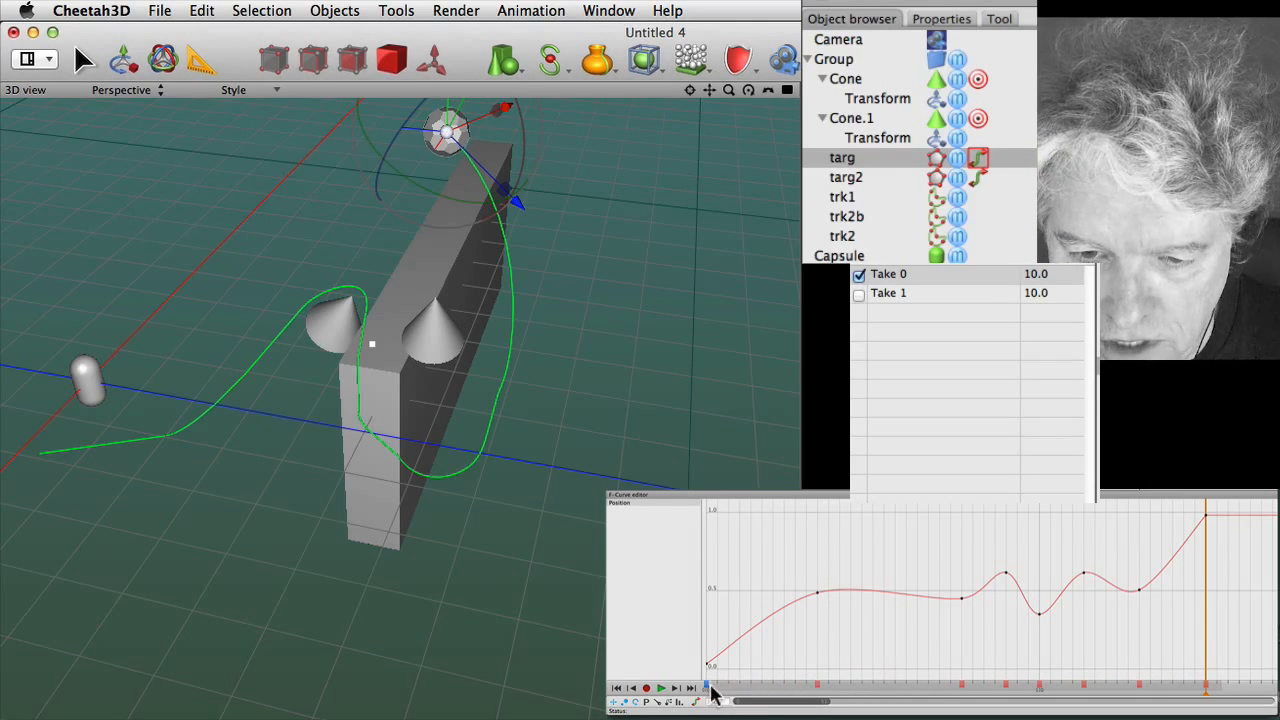
drag(704, 686, 706, 690)
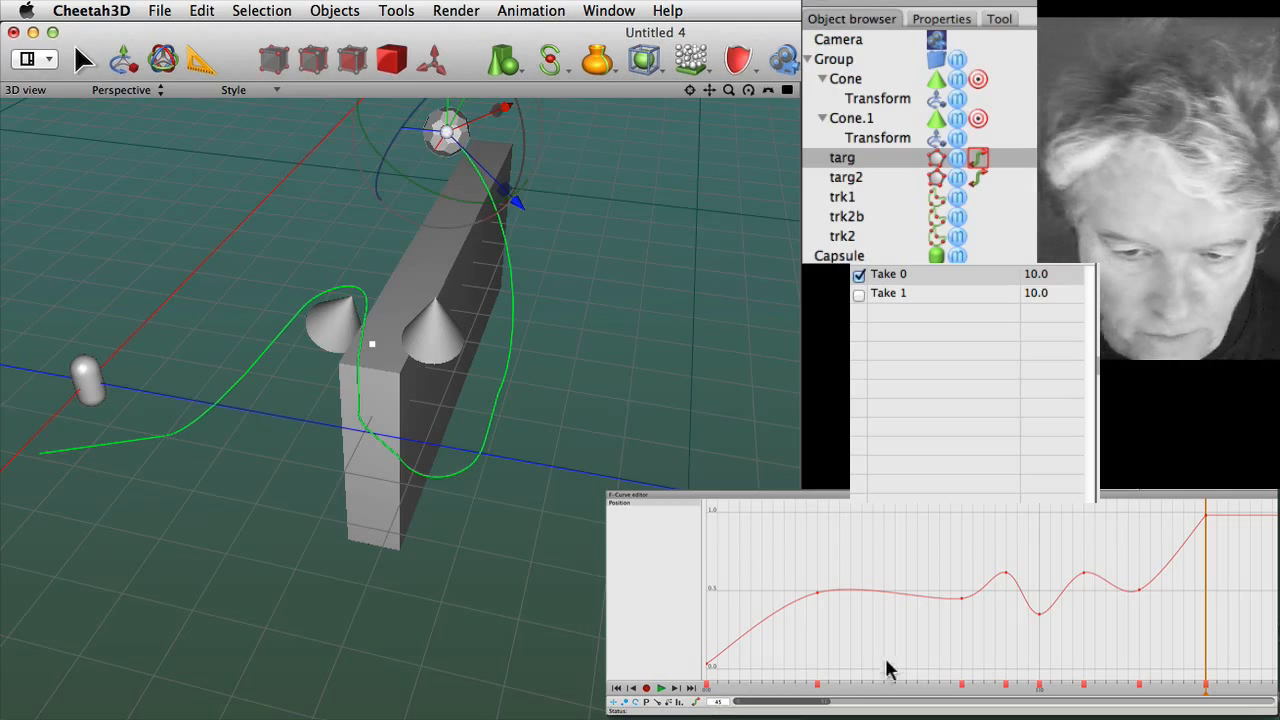
key(super)
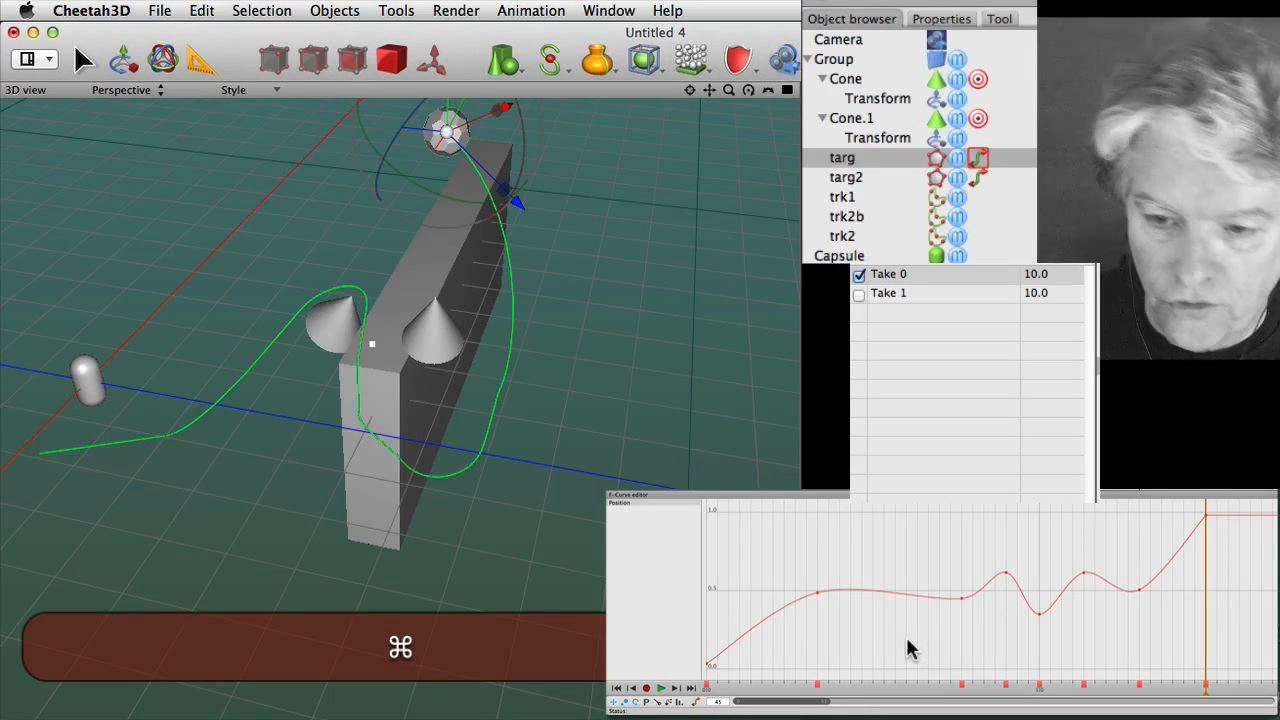
Paste targ's copied Position keys into Take 1 and shift them so the first key sits at frame 0
click(906, 293)
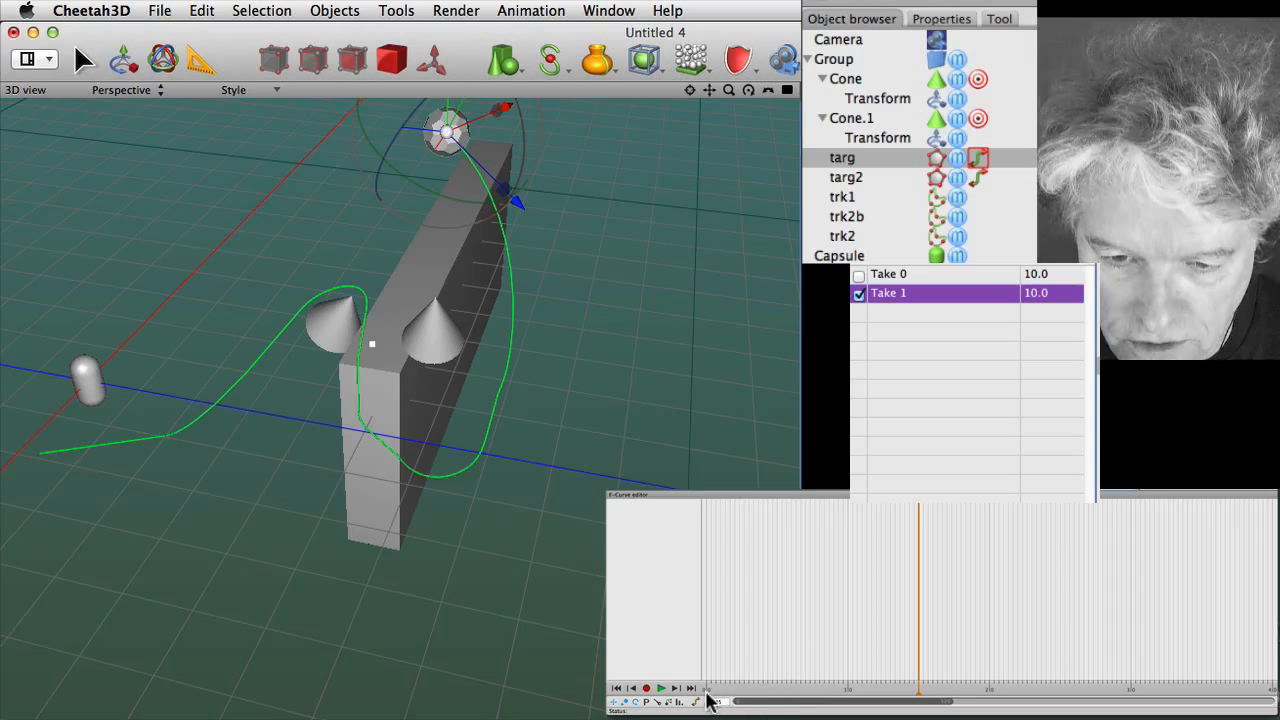
click(707, 692)
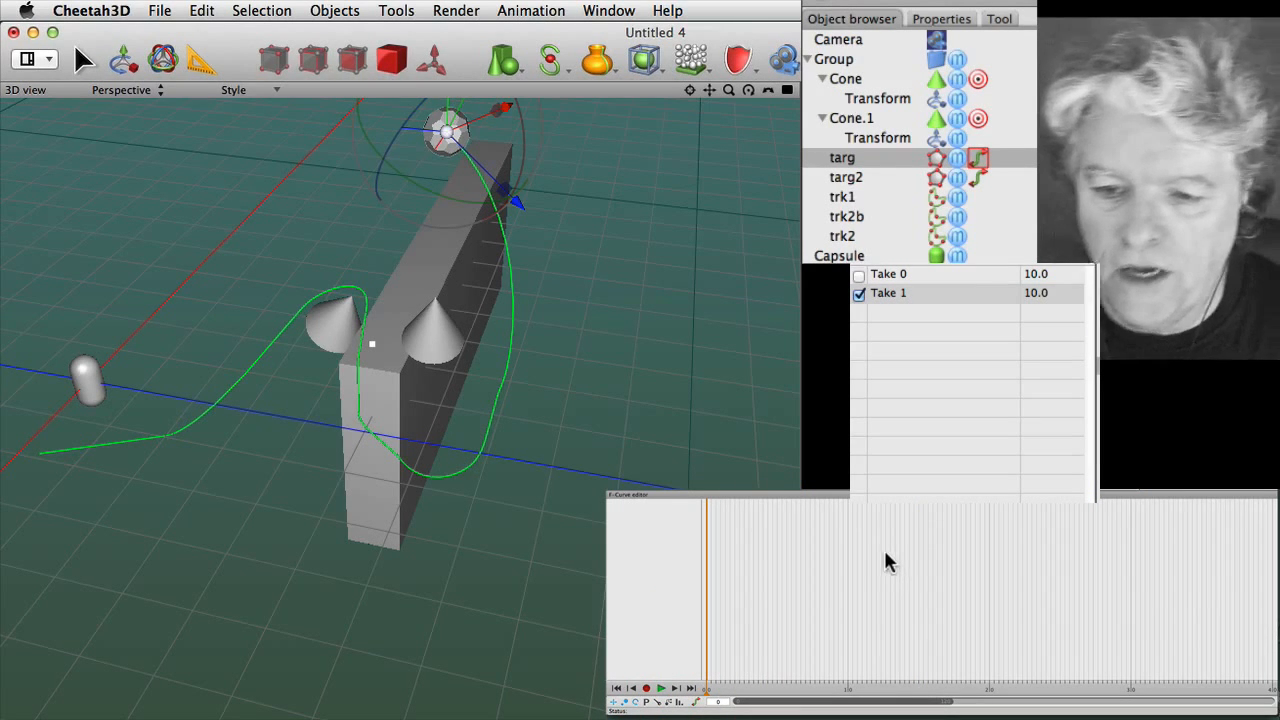
click(848, 690)
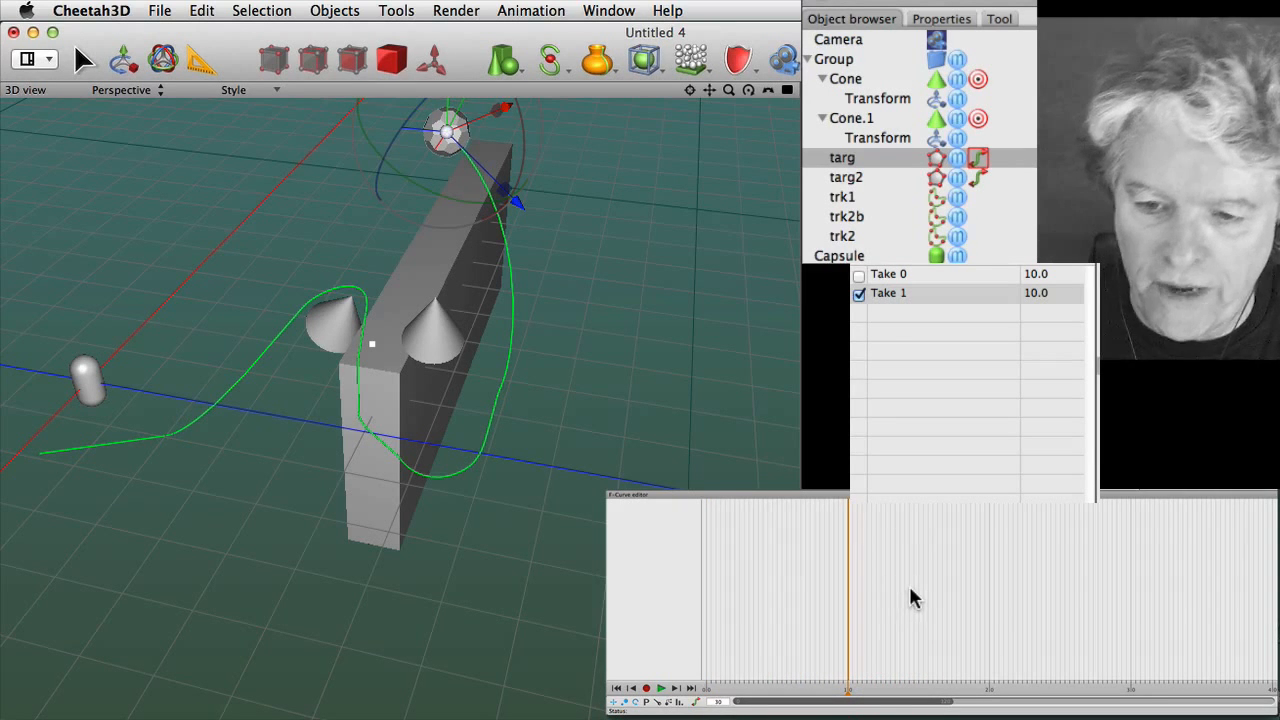
key(super+v)
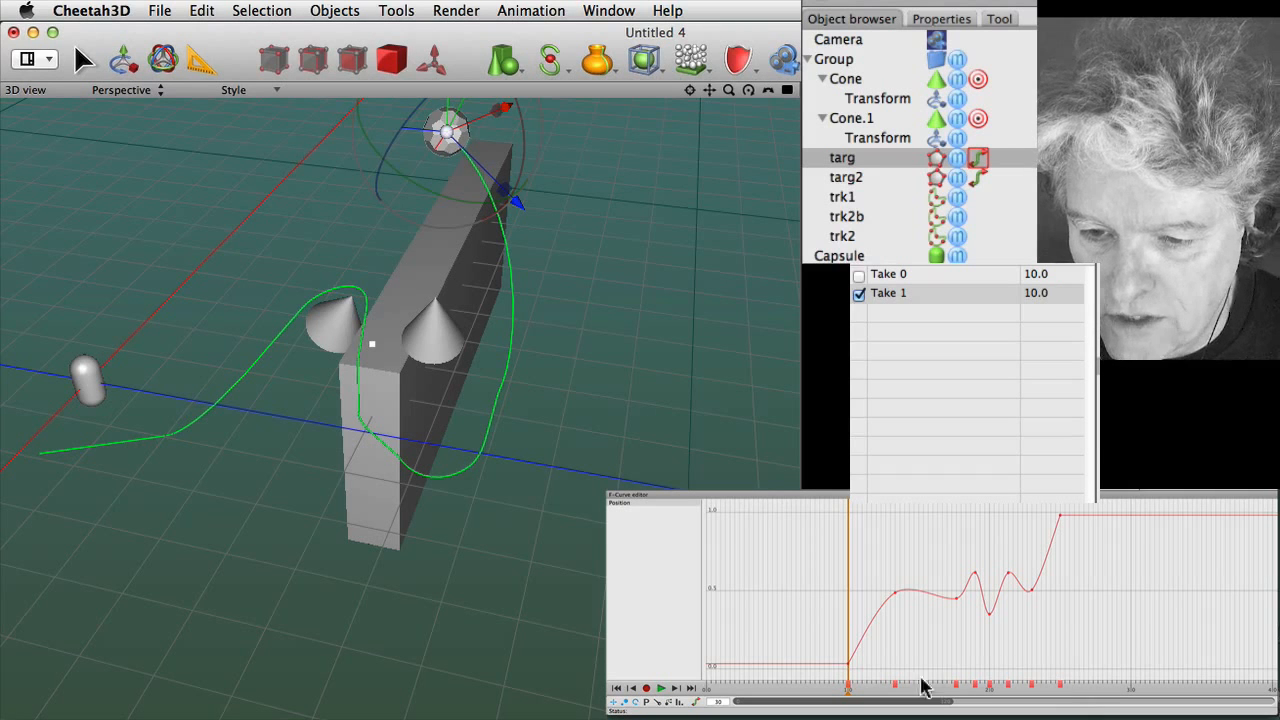
drag(846, 690, 700, 680)
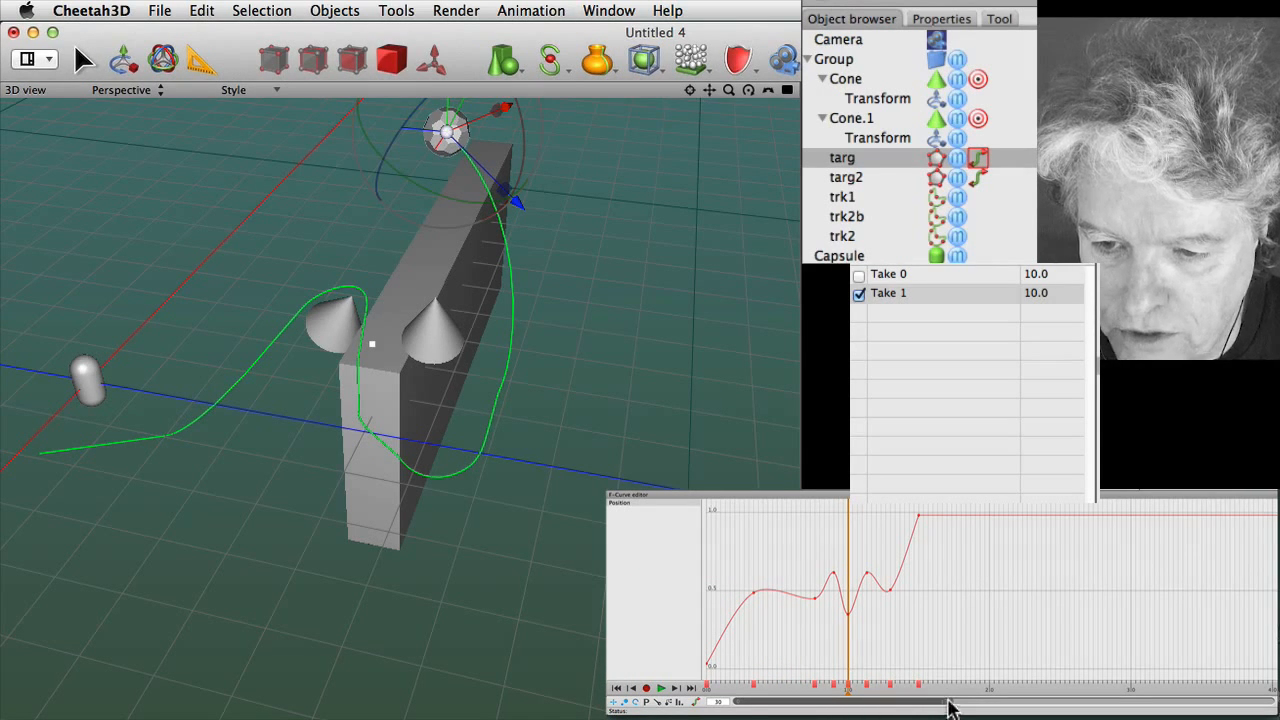
Play the animation in Take 1 to check targ's motion, and stop it
drag(950, 707, 818, 692)
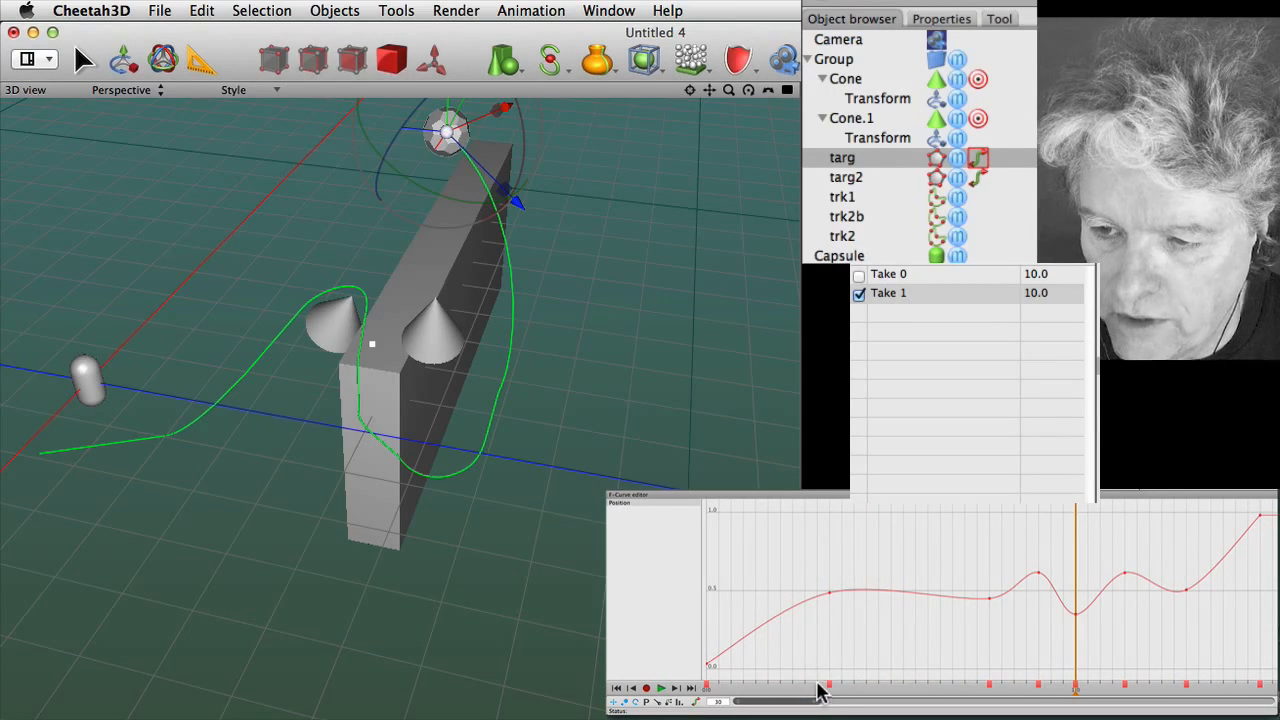
click(817, 686)
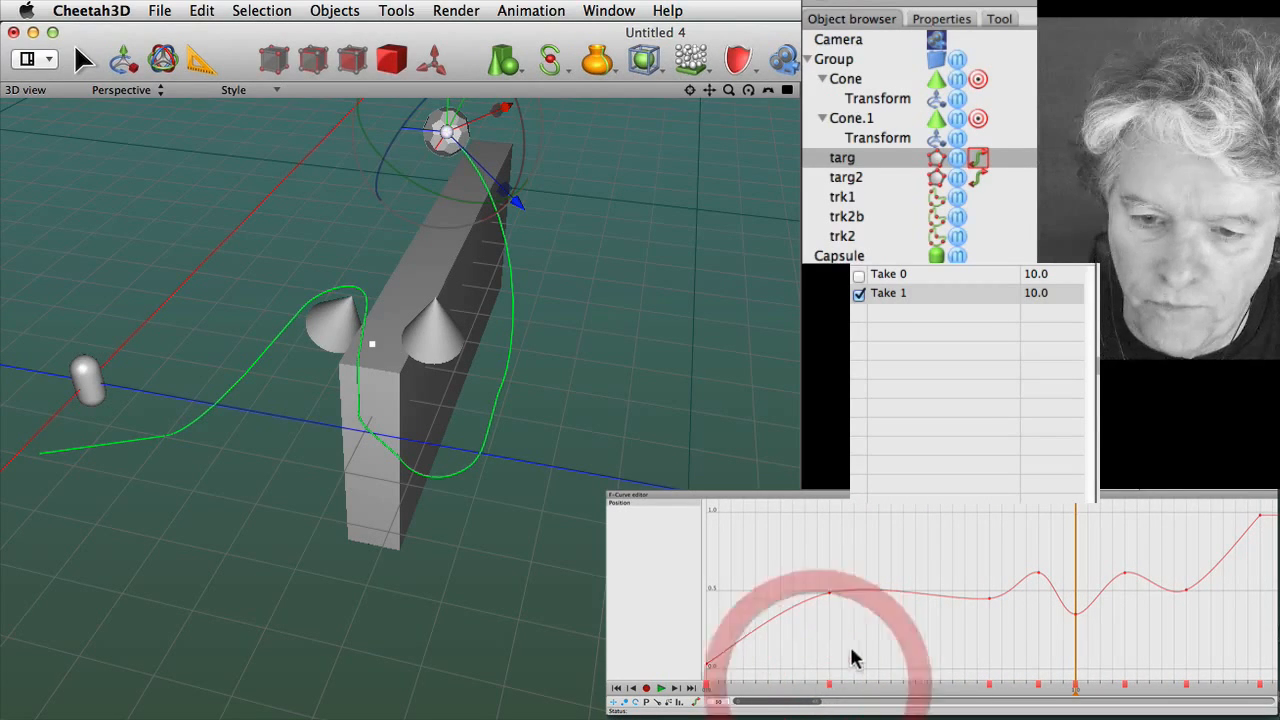
click(660, 688)
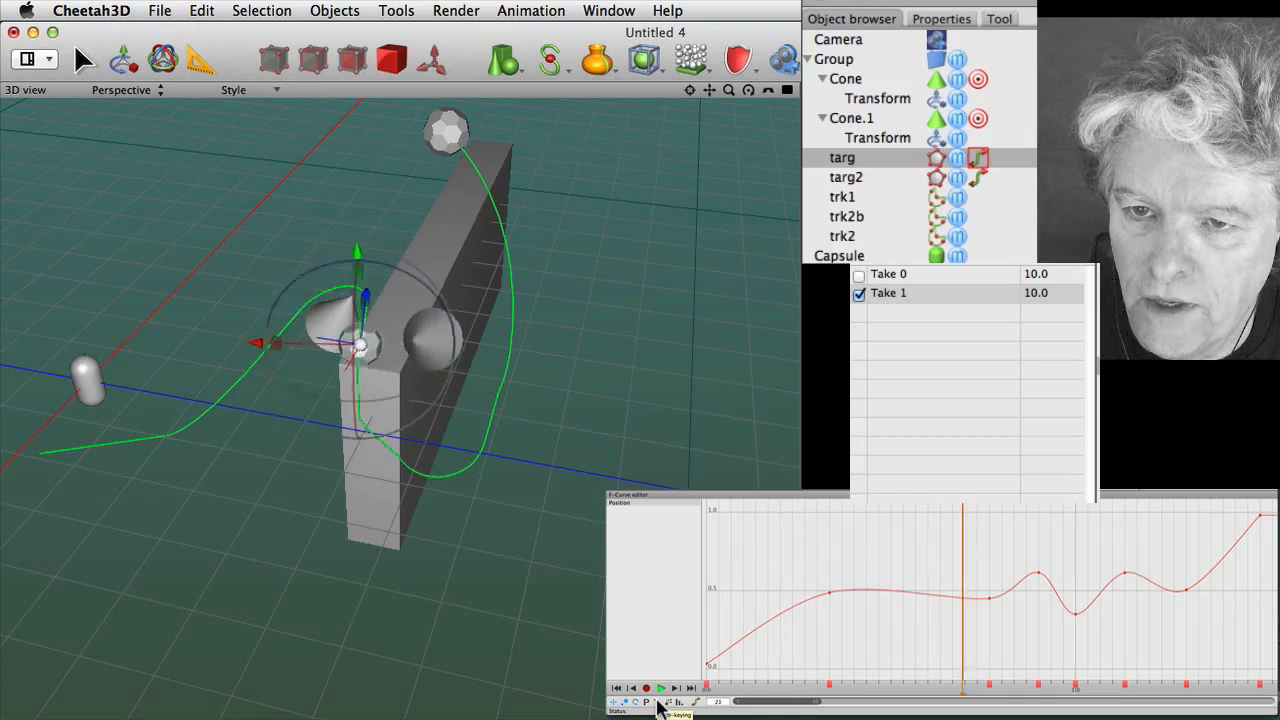
click(660, 688)
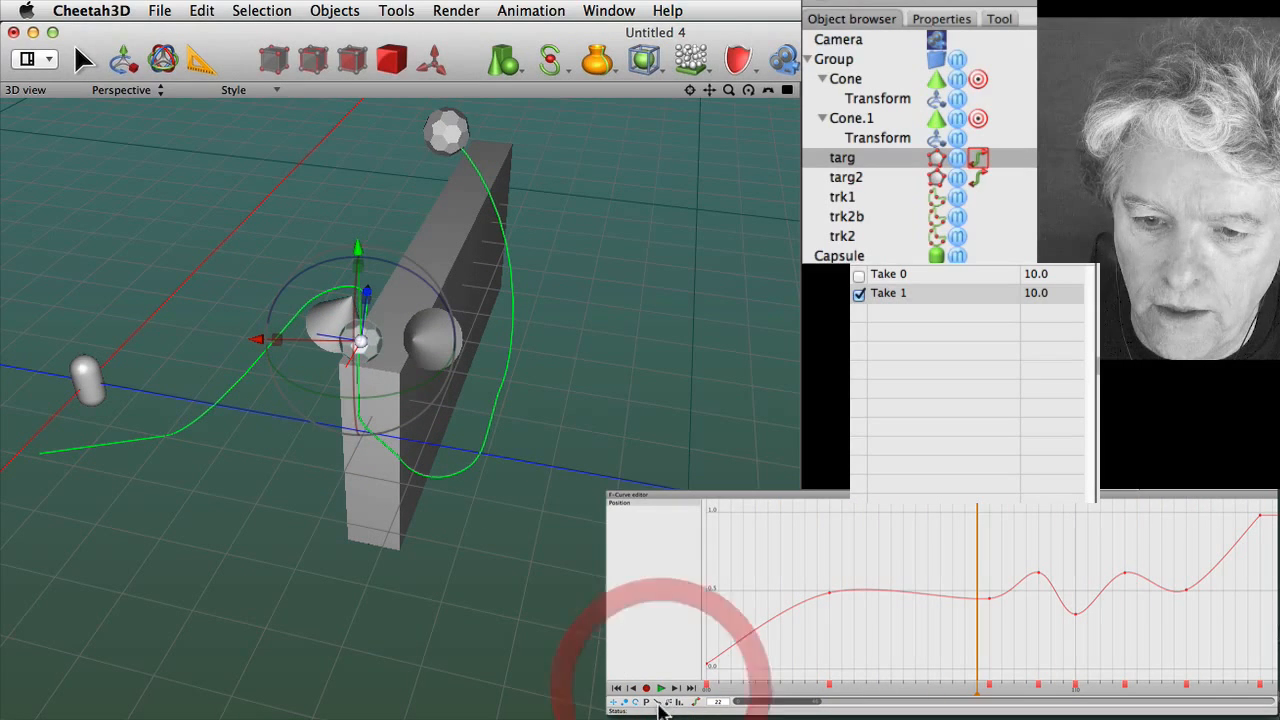
Copy all Position keys of targ2's spline tracking from Take 0
click(850, 160)
click(975, 177)
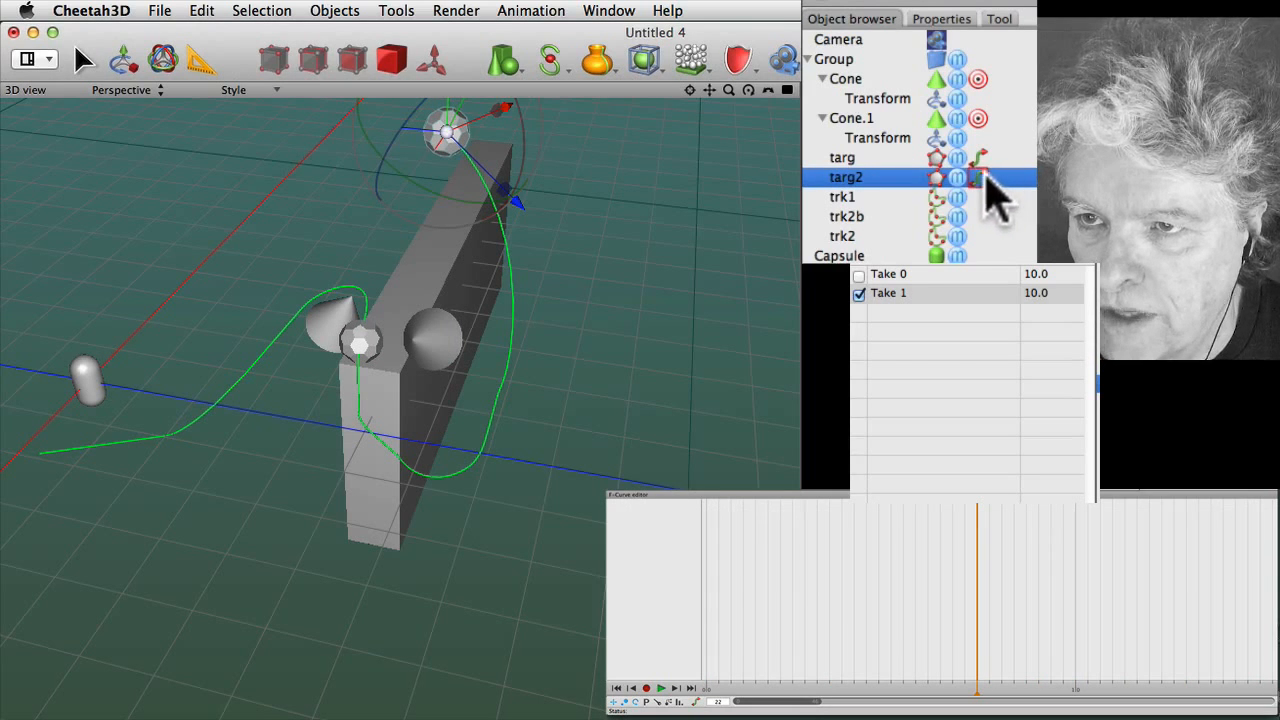
click(869, 274)
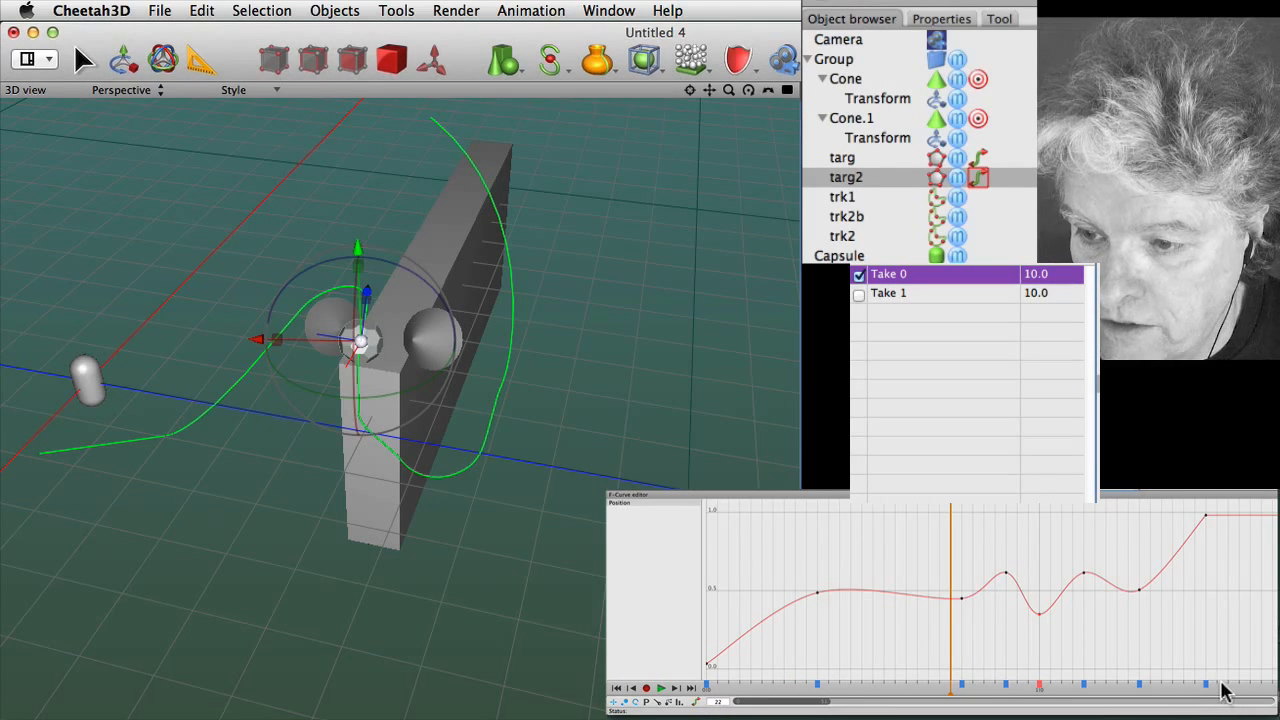
drag(1222, 690, 706, 656)
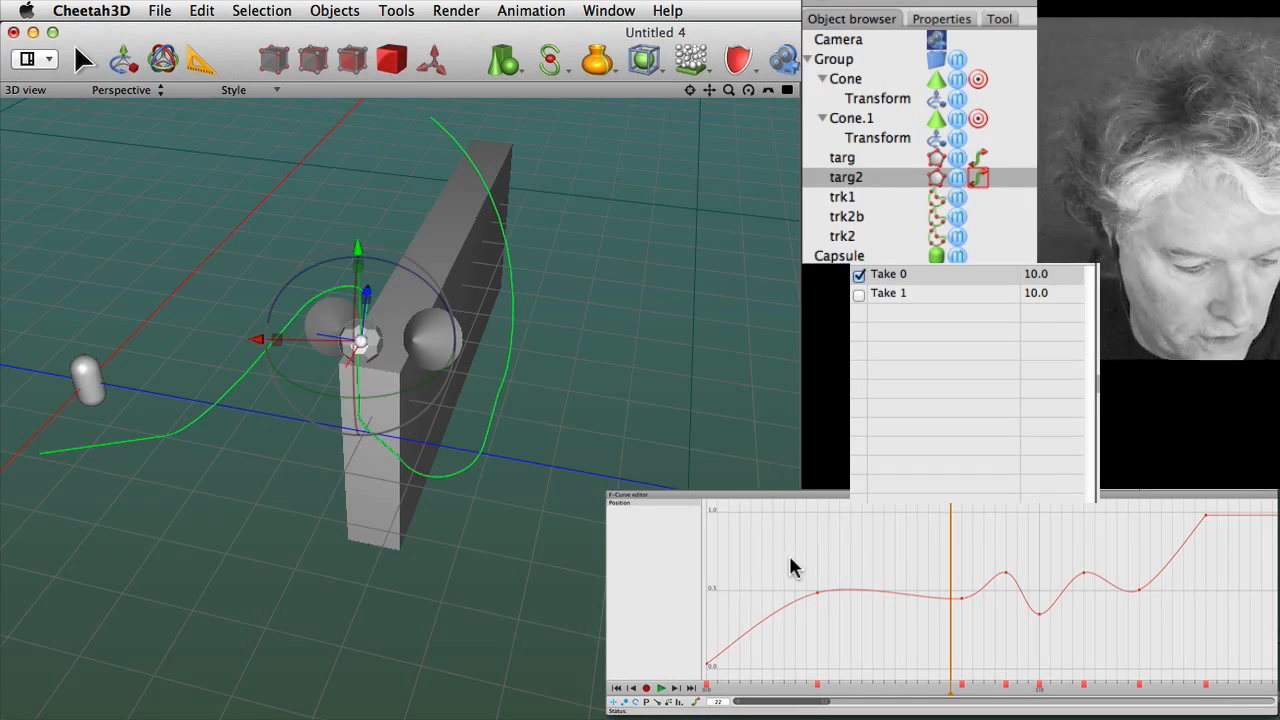
key(super+c)
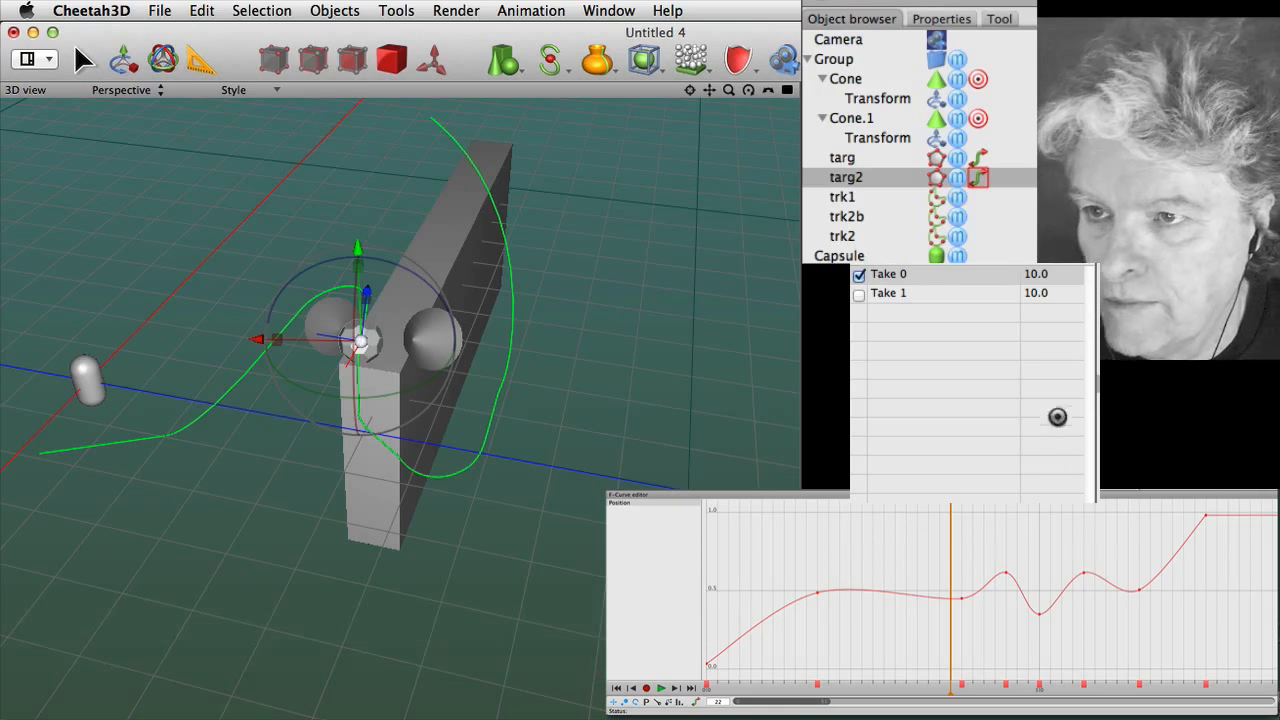
Paste targ2's copied Position keys into Take 1, aligned to start at frame 0
click(860, 294)
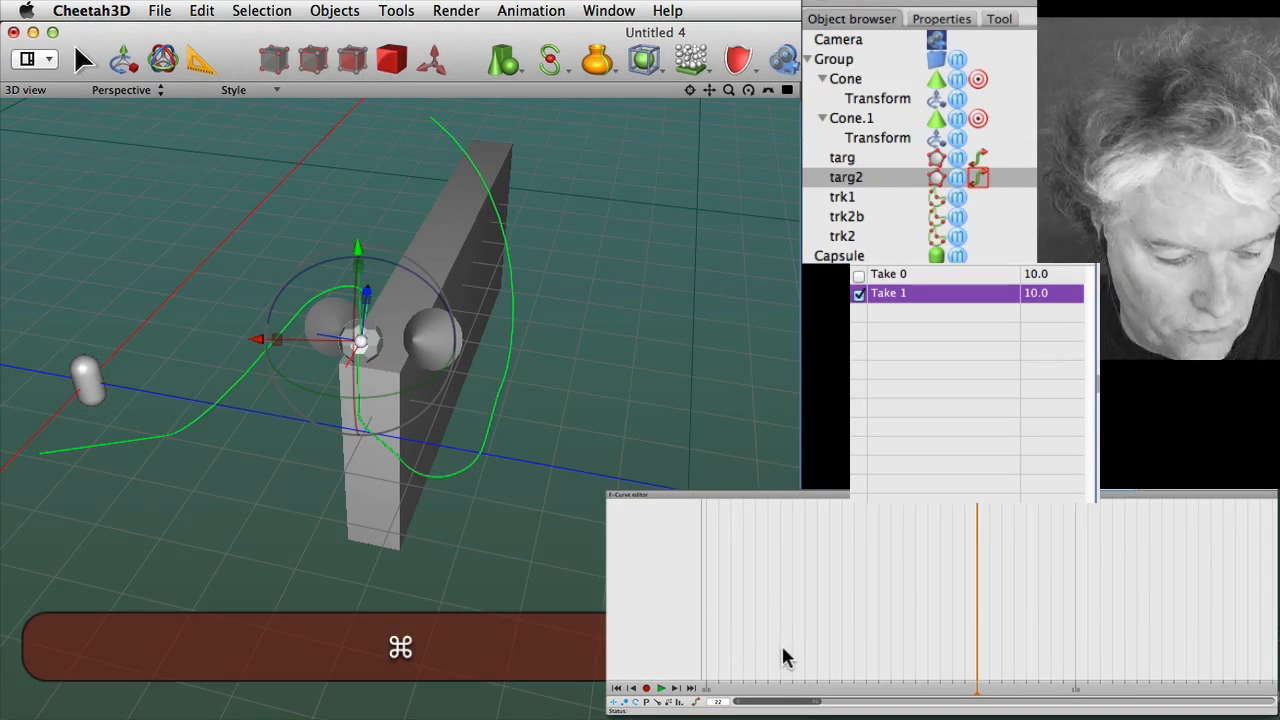
key(super+v)
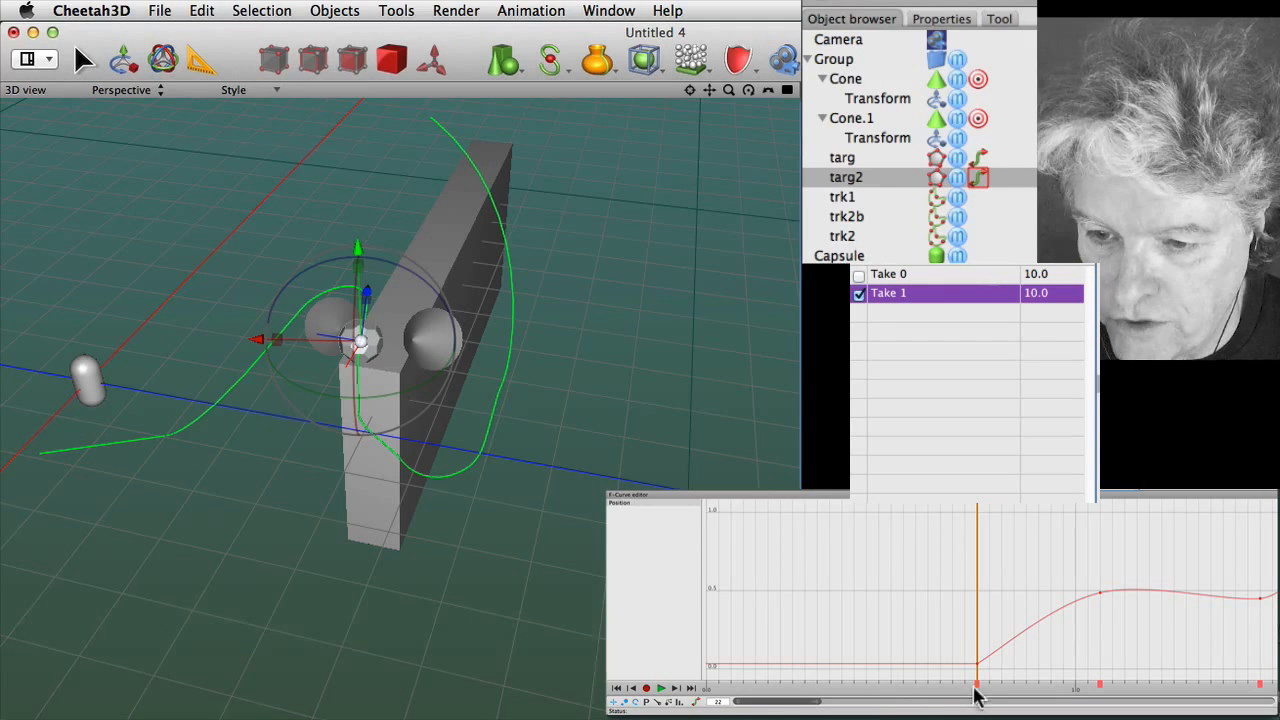
drag(977, 688, 704, 672)
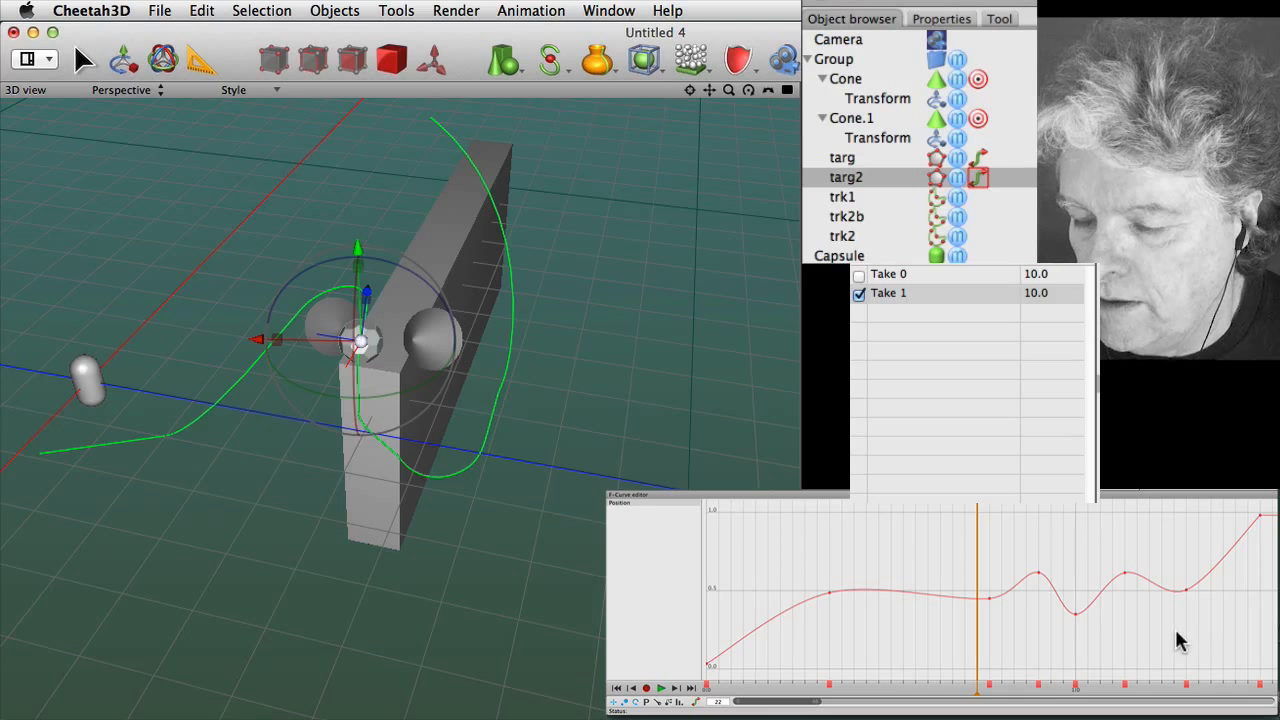
Reshape targ2's Position curve in Take 1, lowering the second key to about 0.25 and moving the frame 34 key to frame 38 at about 0.8
click(850, 570)
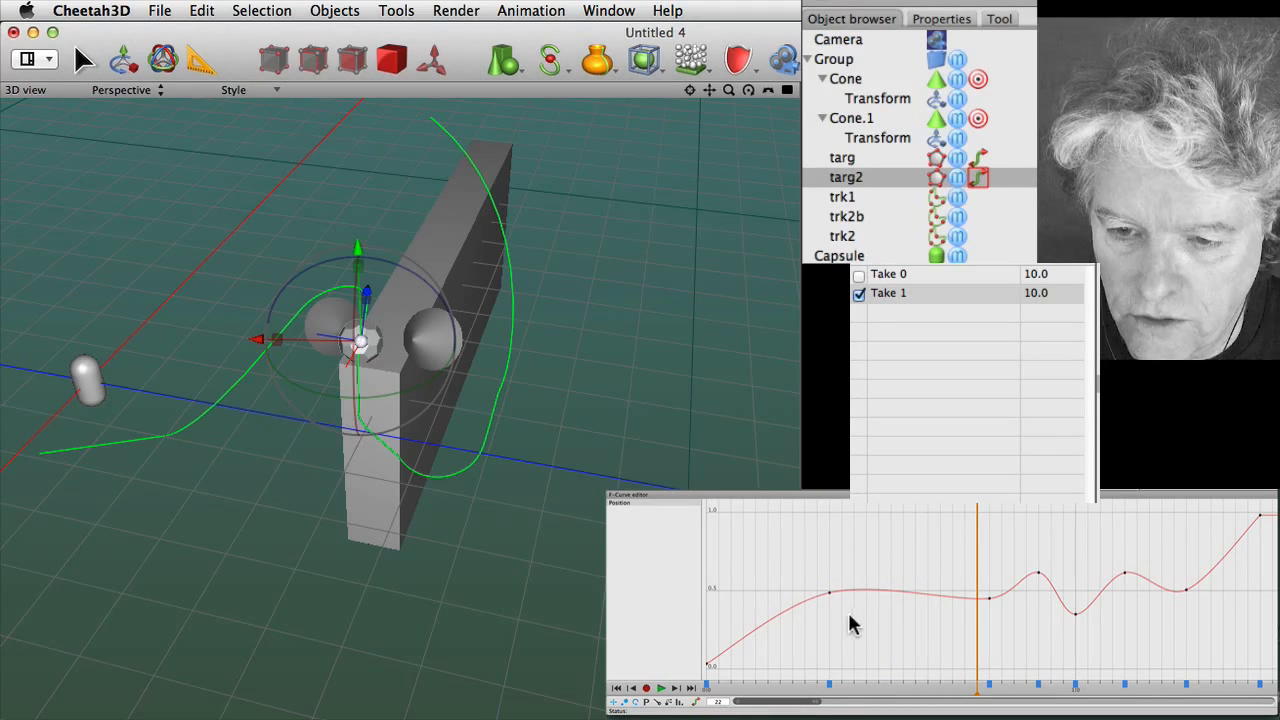
drag(828, 591, 829, 628)
mouse_move(987, 598)
mouse_down()
mouse_move(975, 573)
mouse_move(1002, 612)
mouse_up()
drag(1126, 574, 1173, 553)
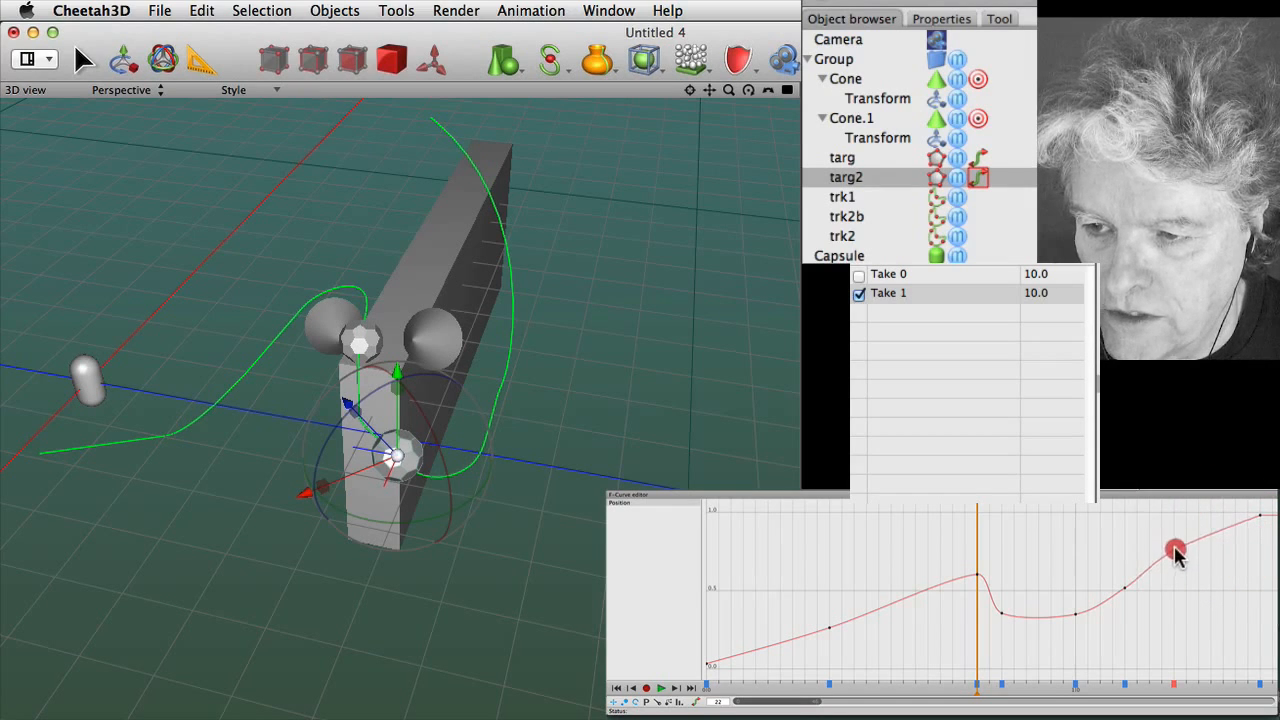
drag(1175, 555, 1174, 550)
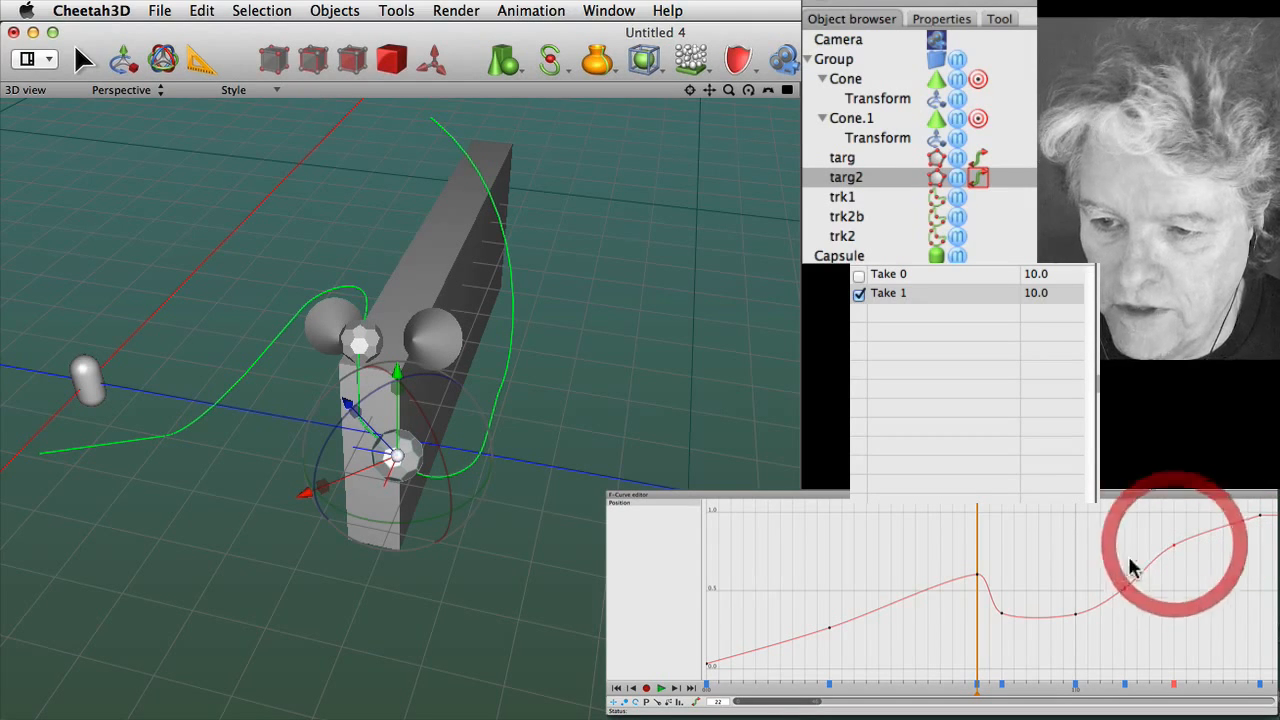
Play the modified Take 1 animation and view the cones and box from above
click(661, 689)
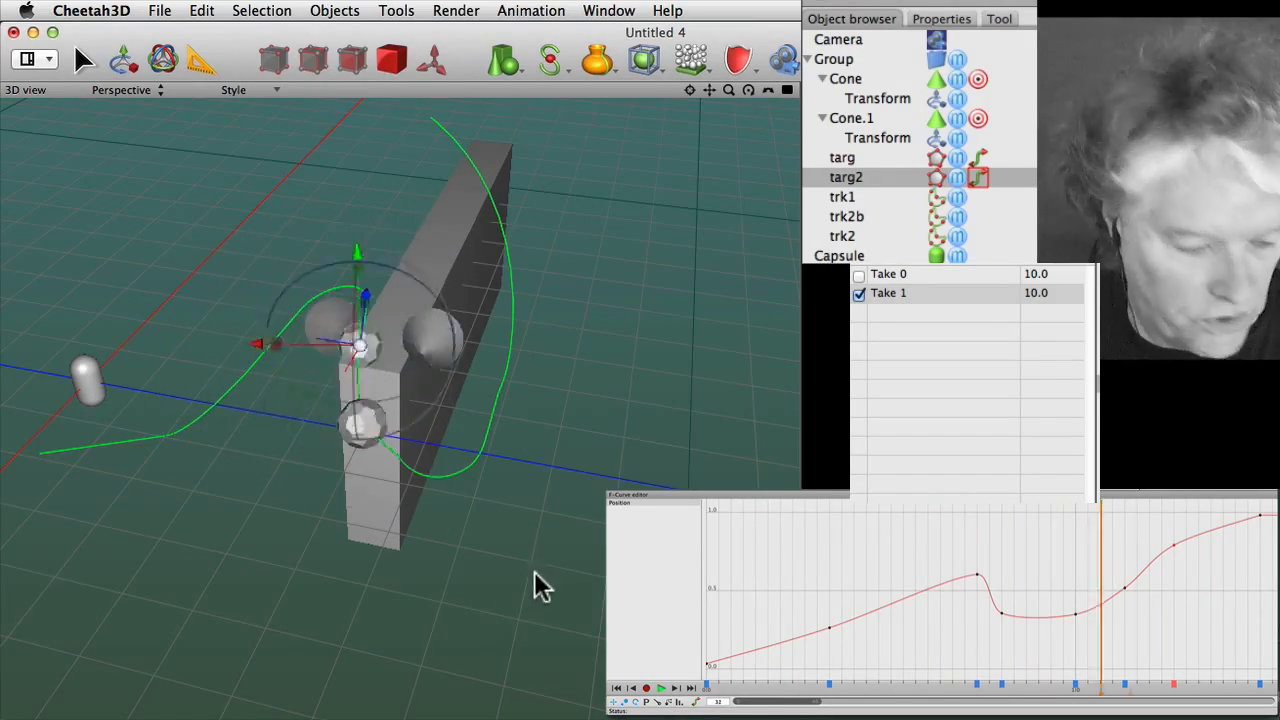
key(alt)
alt+drag(549, 530, 440, 580)
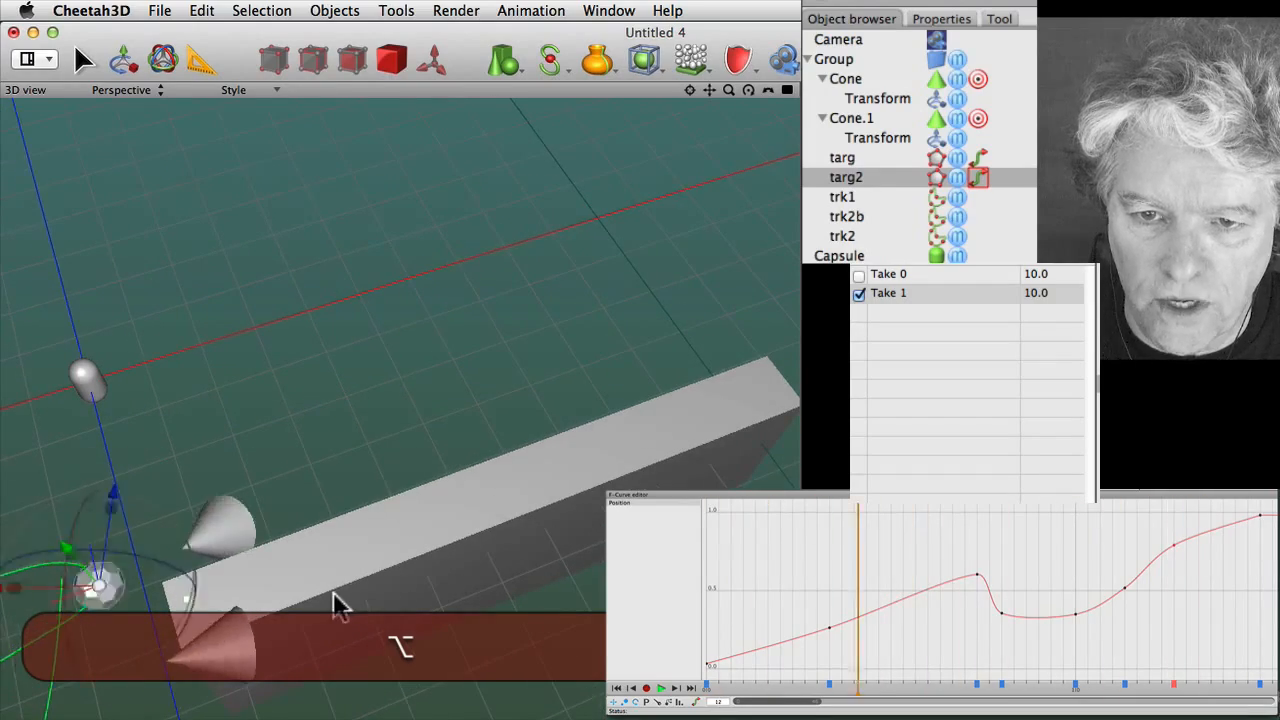
Change the path of targ2's spline tracking from trk2b to trk1 and play the animation
ctrl+alt+shift+drag(322, 600, 644, 548)
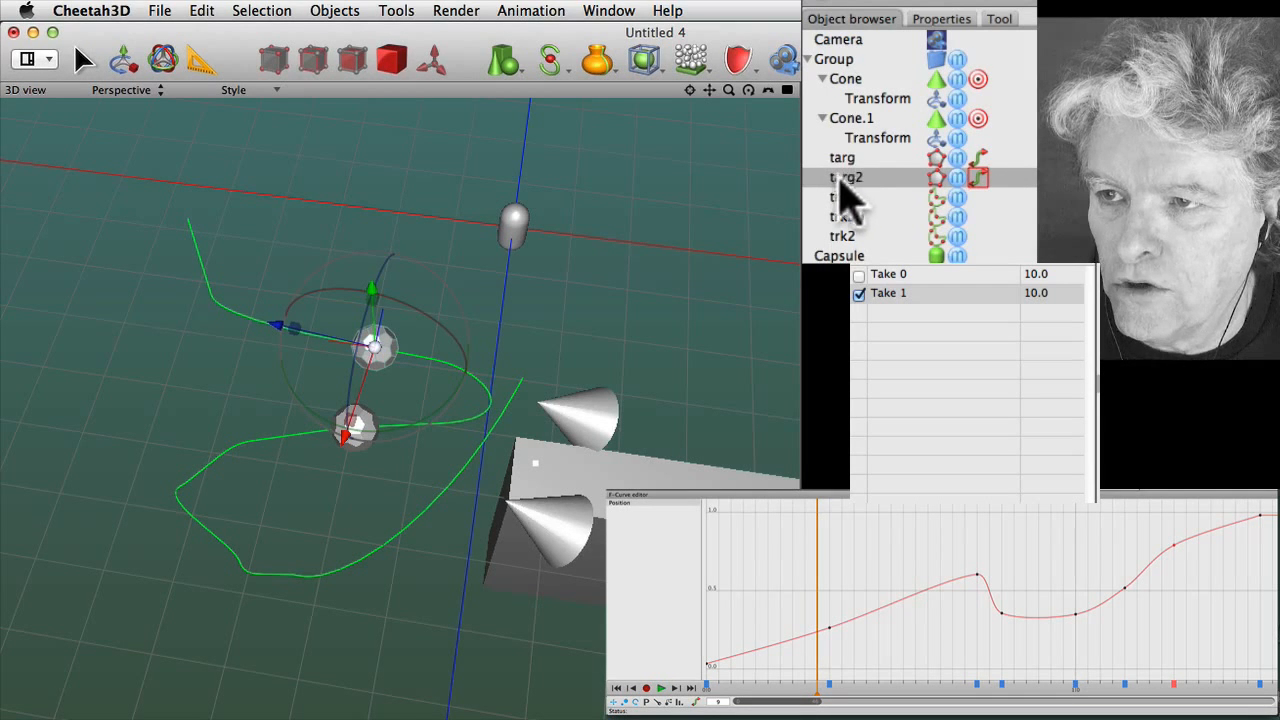
click(975, 179)
click(1051, 301)
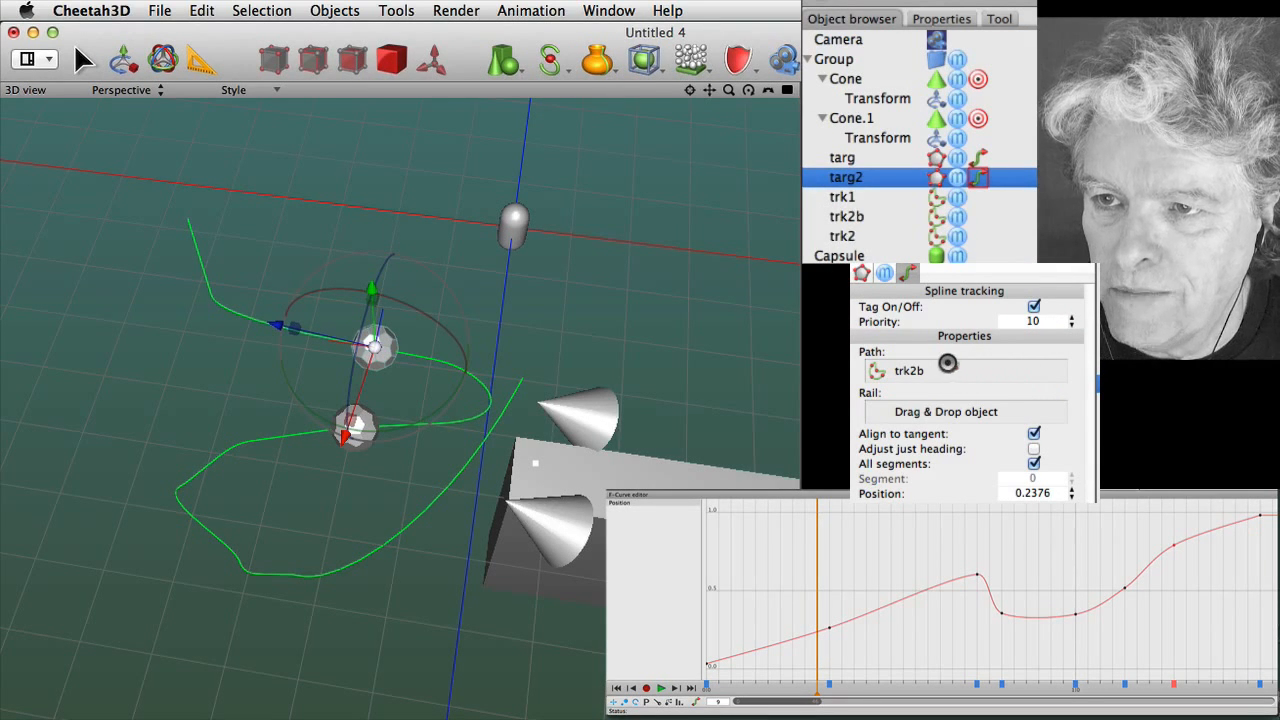
drag(939, 369, 985, 374)
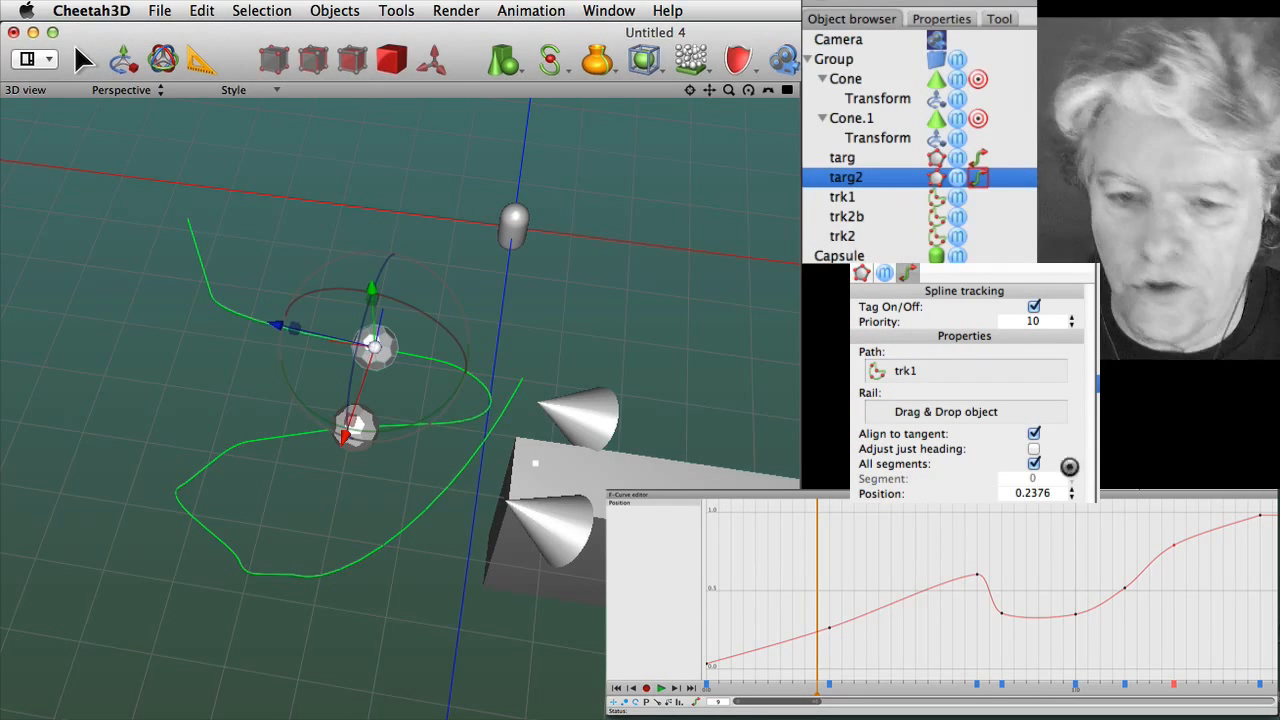
click(660, 689)
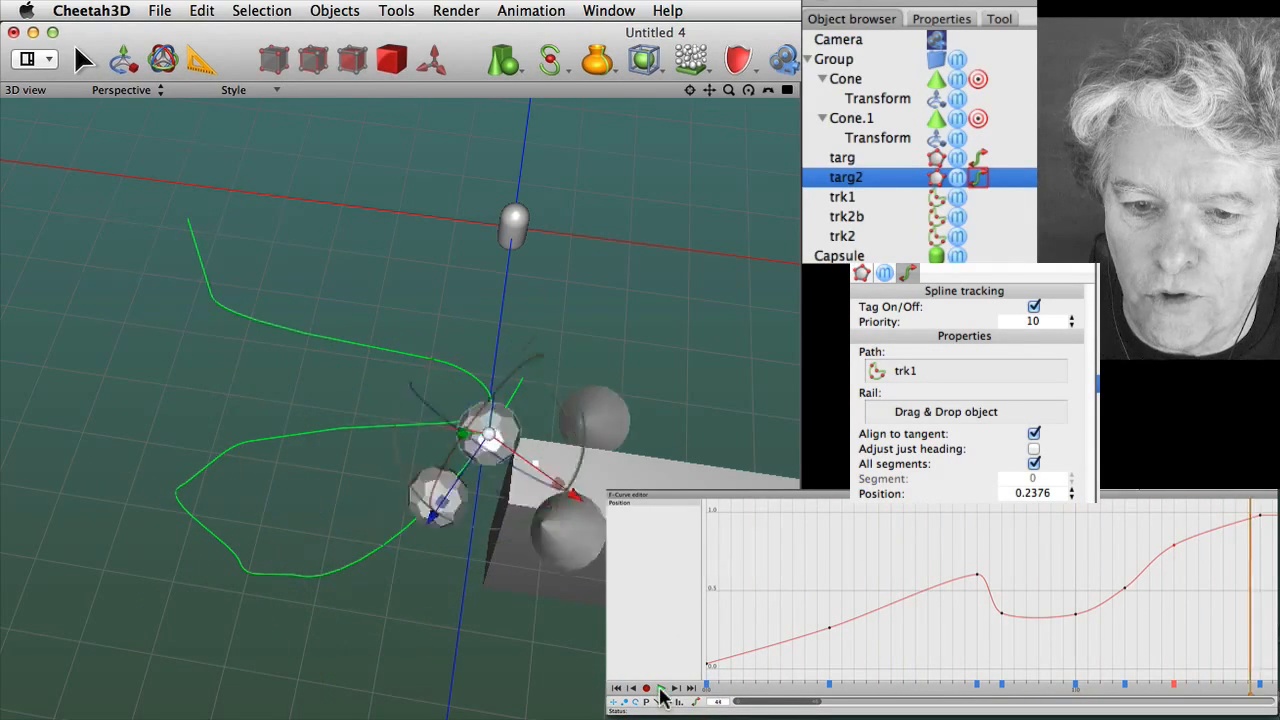
click(659, 689)
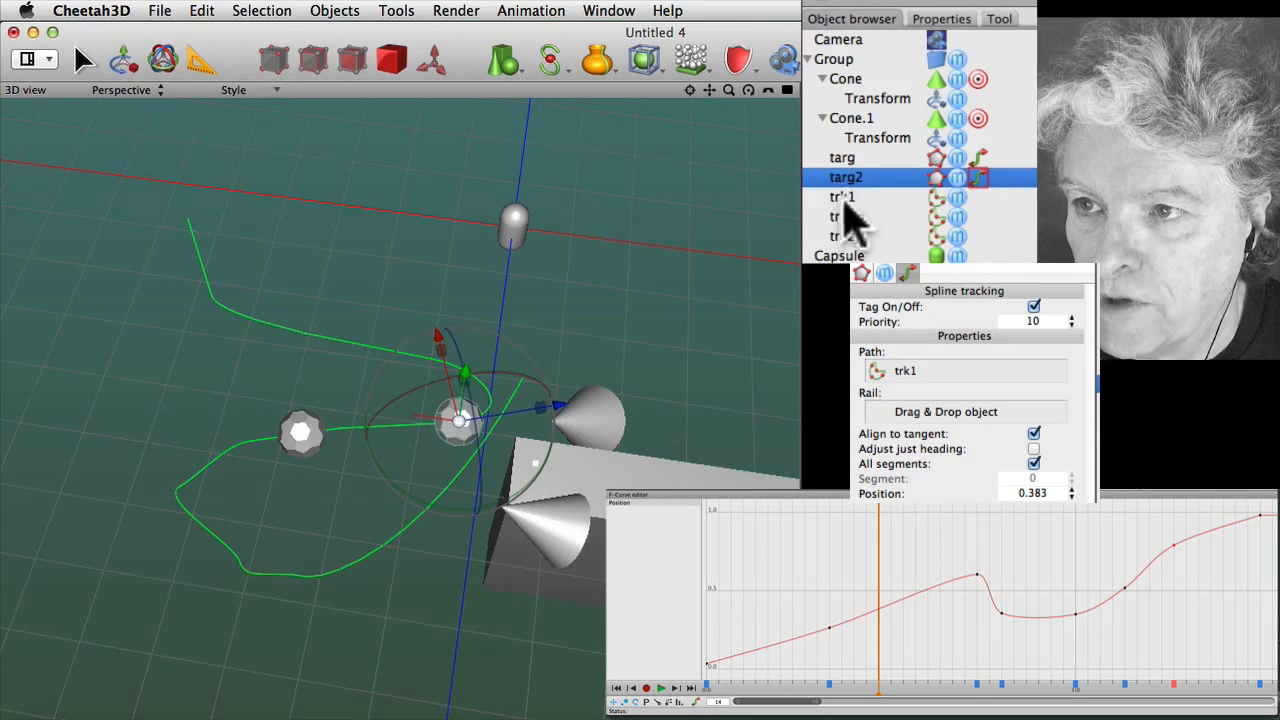
Review the visibility modes of trk2b, trk2 and targ, and hide targ2 in both the editor and the renderer
click(958, 218)
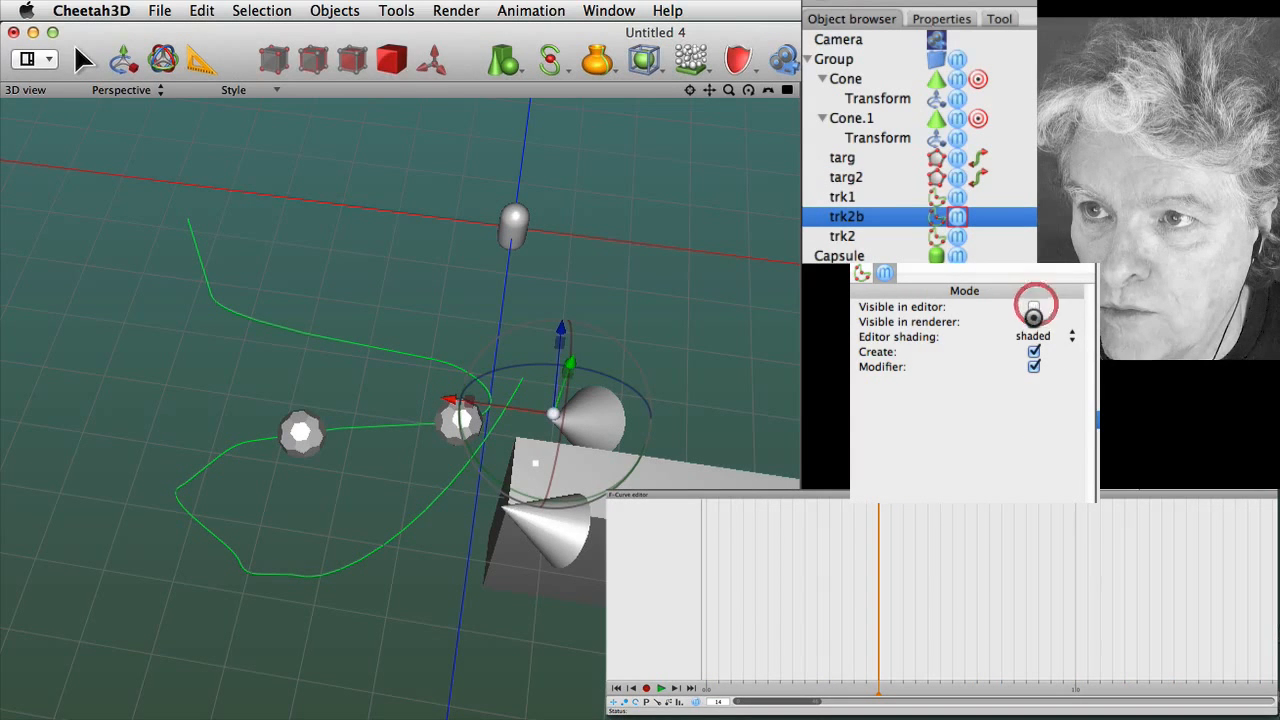
click(960, 237)
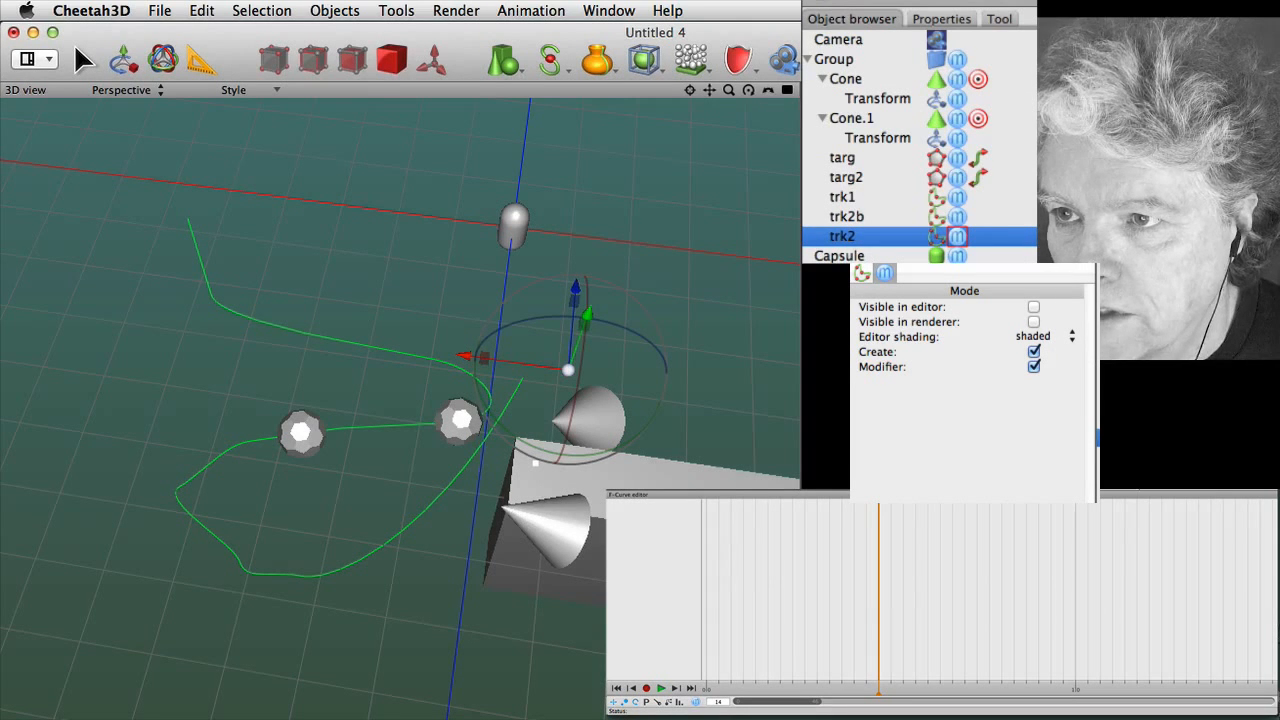
click(1016, 196)
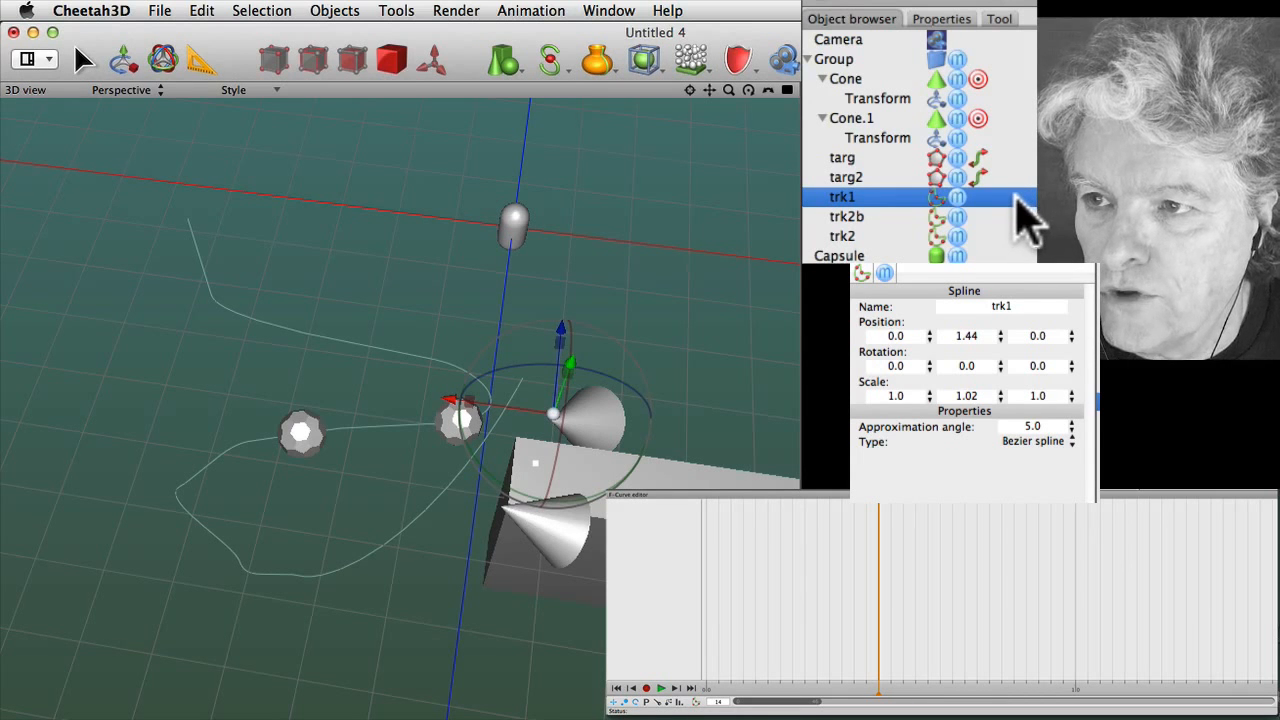
click(960, 160)
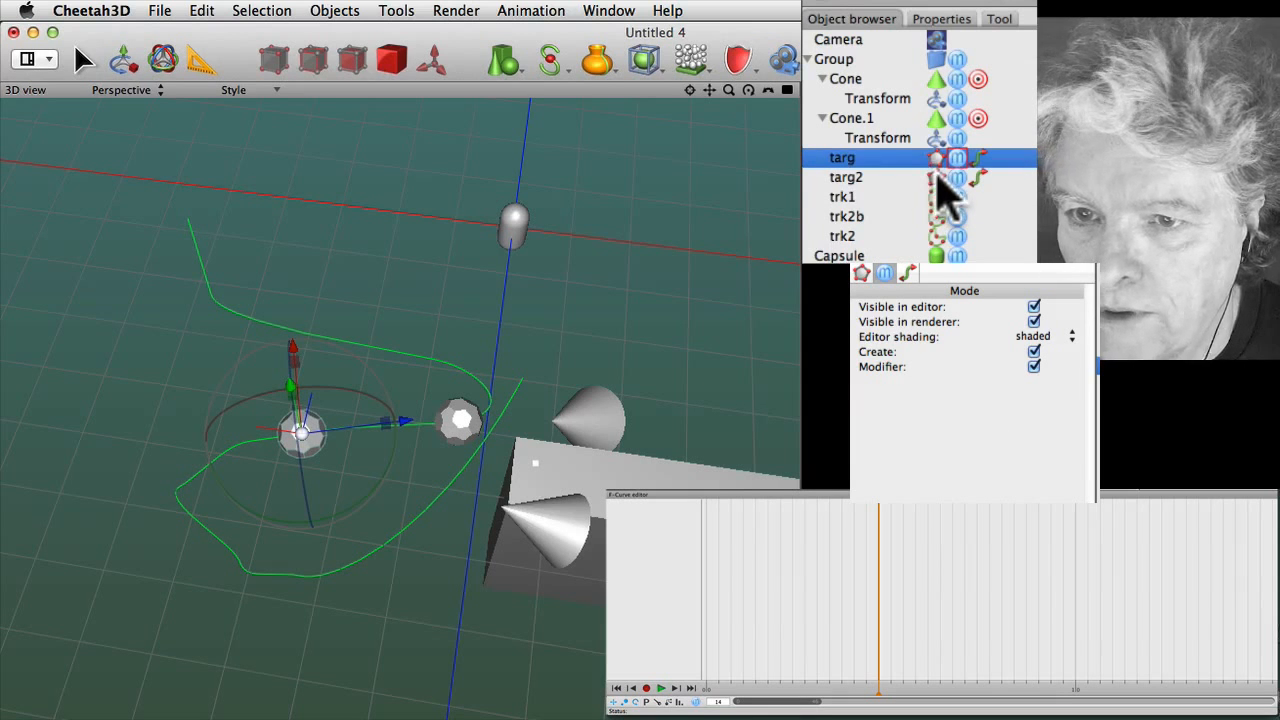
click(940, 177)
click(956, 178)
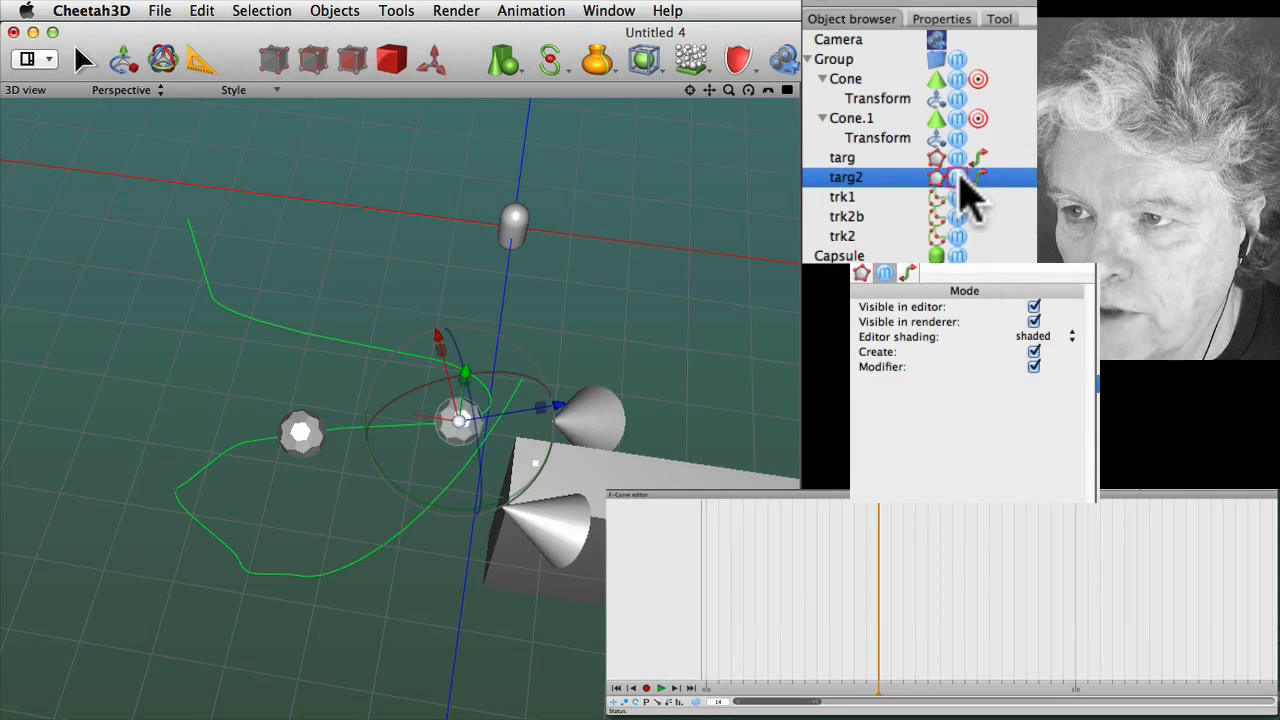
click(1033, 305)
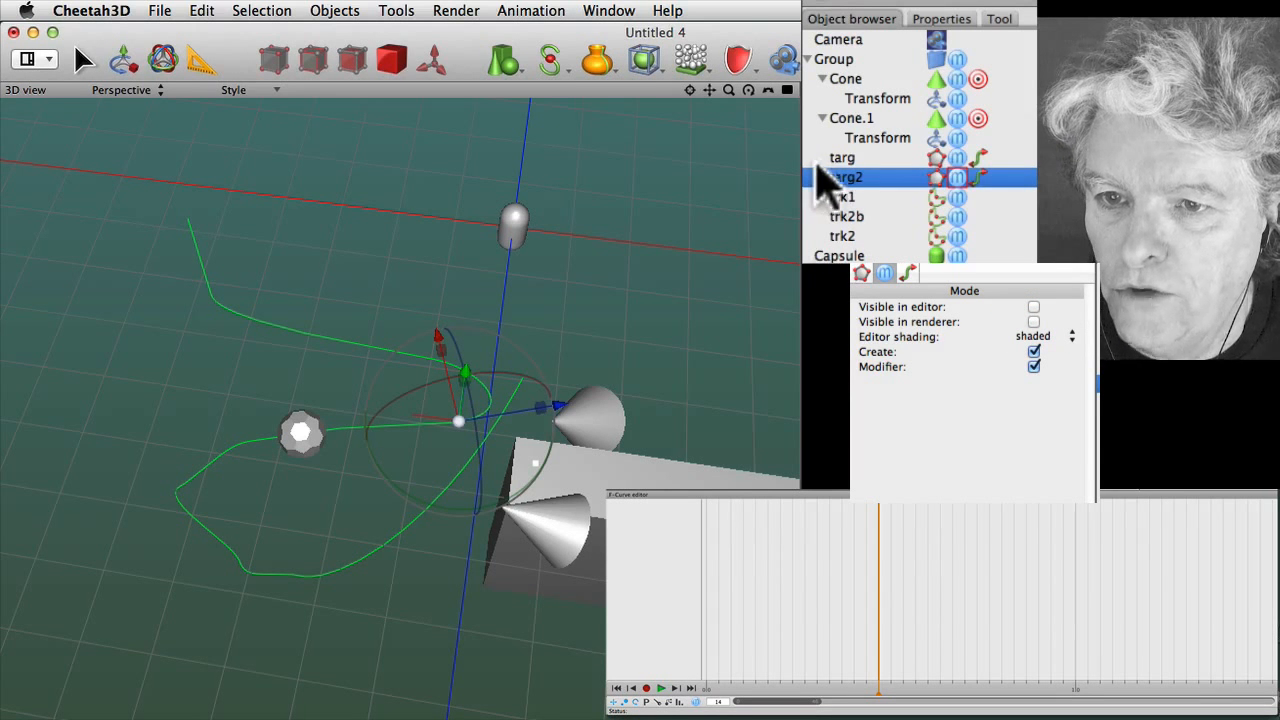
Select the box and play the animation to view both cones moving with only targ shown
click(842, 236)
click(845, 39)
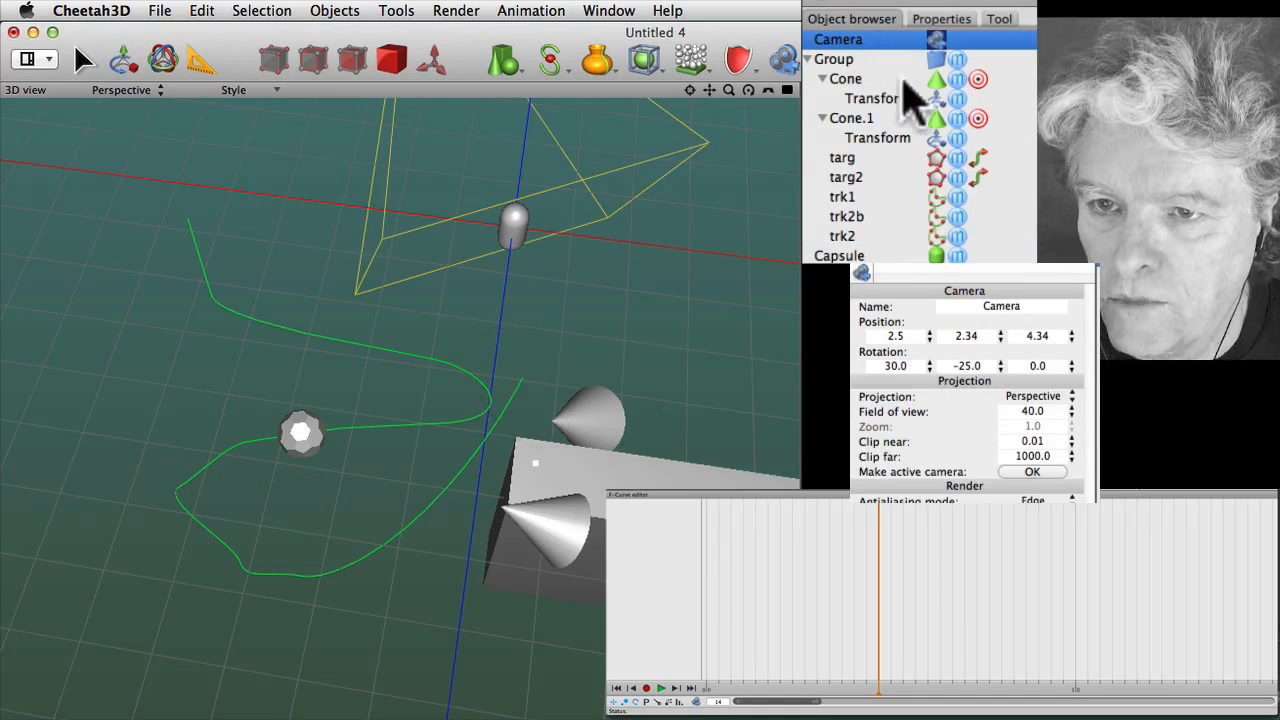
click(838, 275)
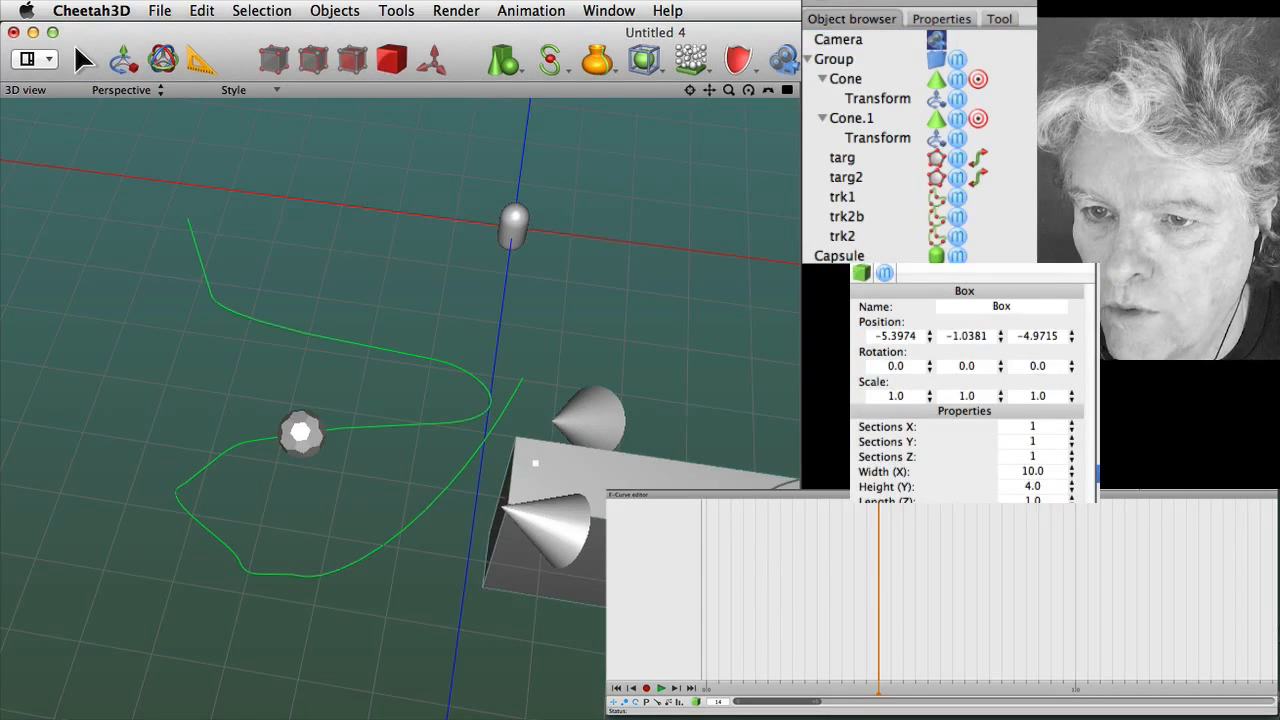
click(660, 690)
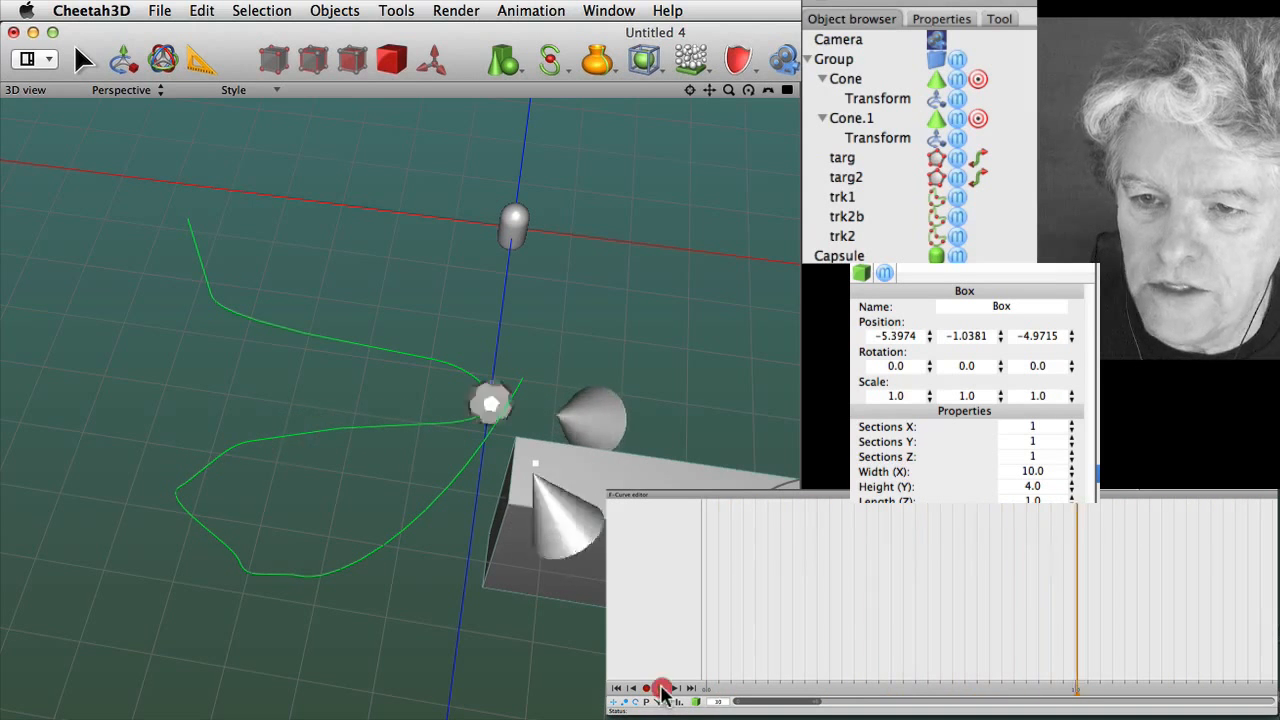
click(661, 688)
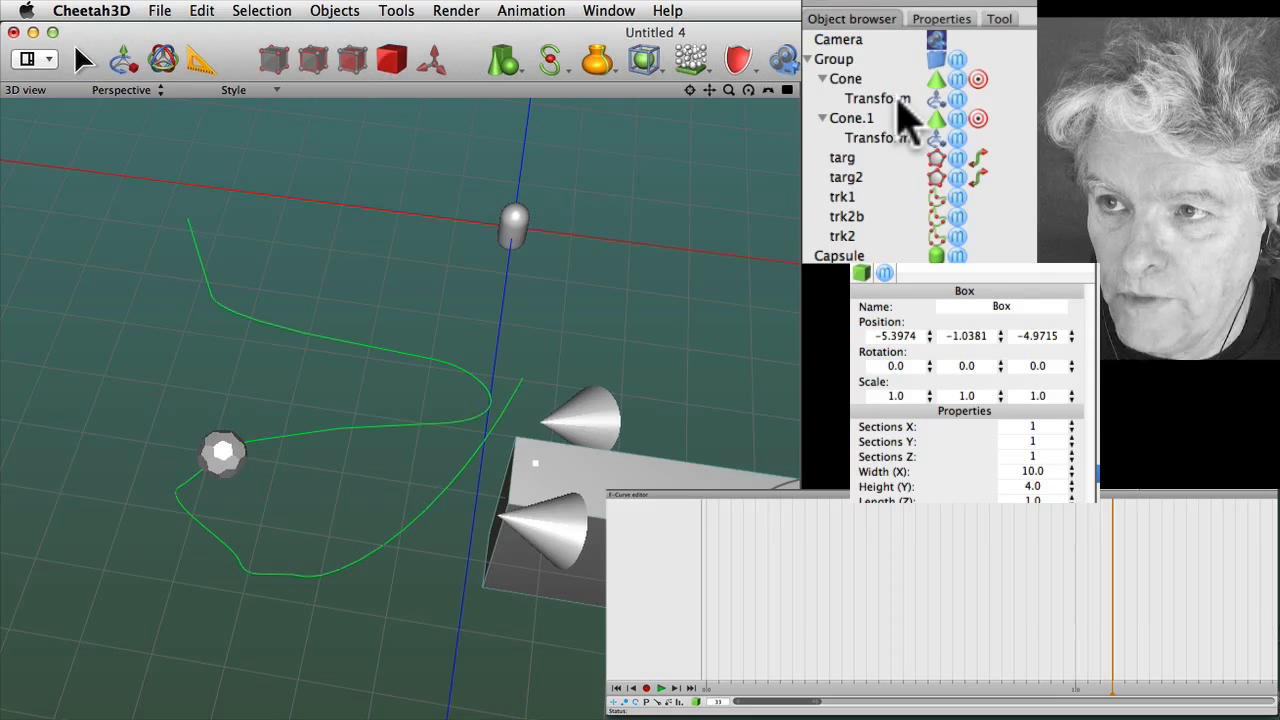
Compare the cones' Target tags and the spline tracking paths and Position curves of targ and targ2
click(978, 80)
click(978, 118)
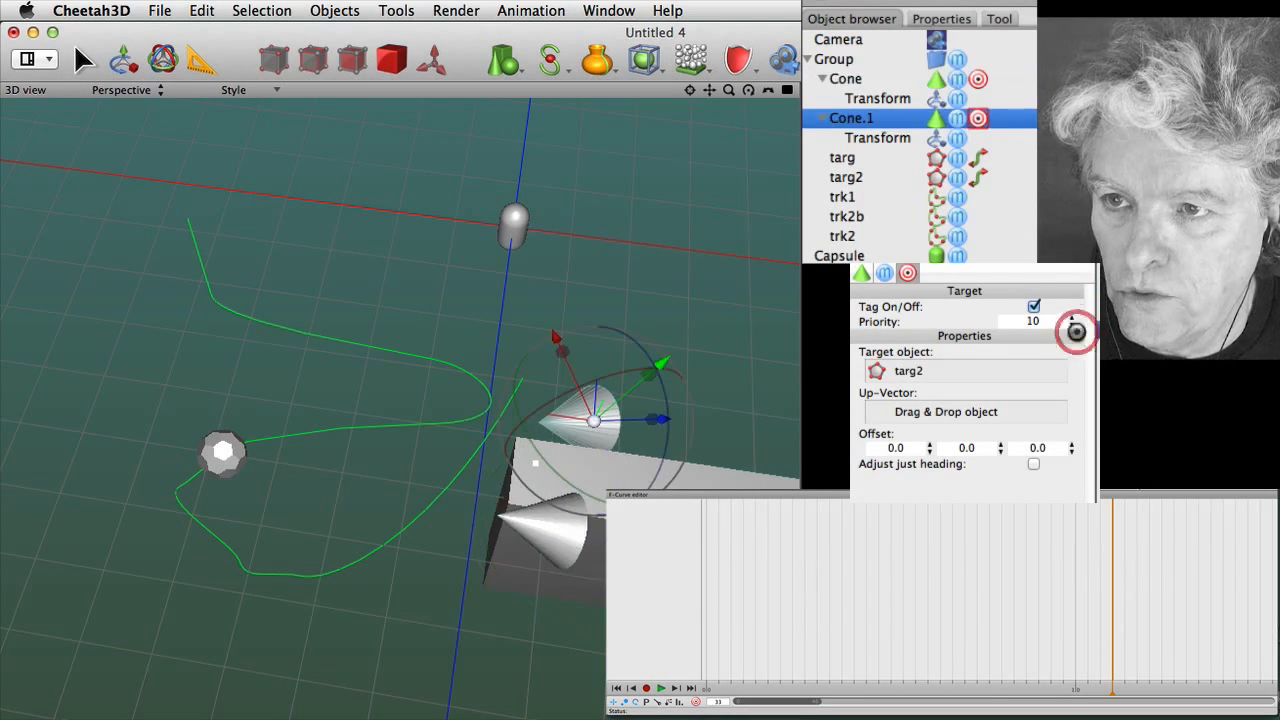
click(842, 158)
click(848, 179)
click(978, 178)
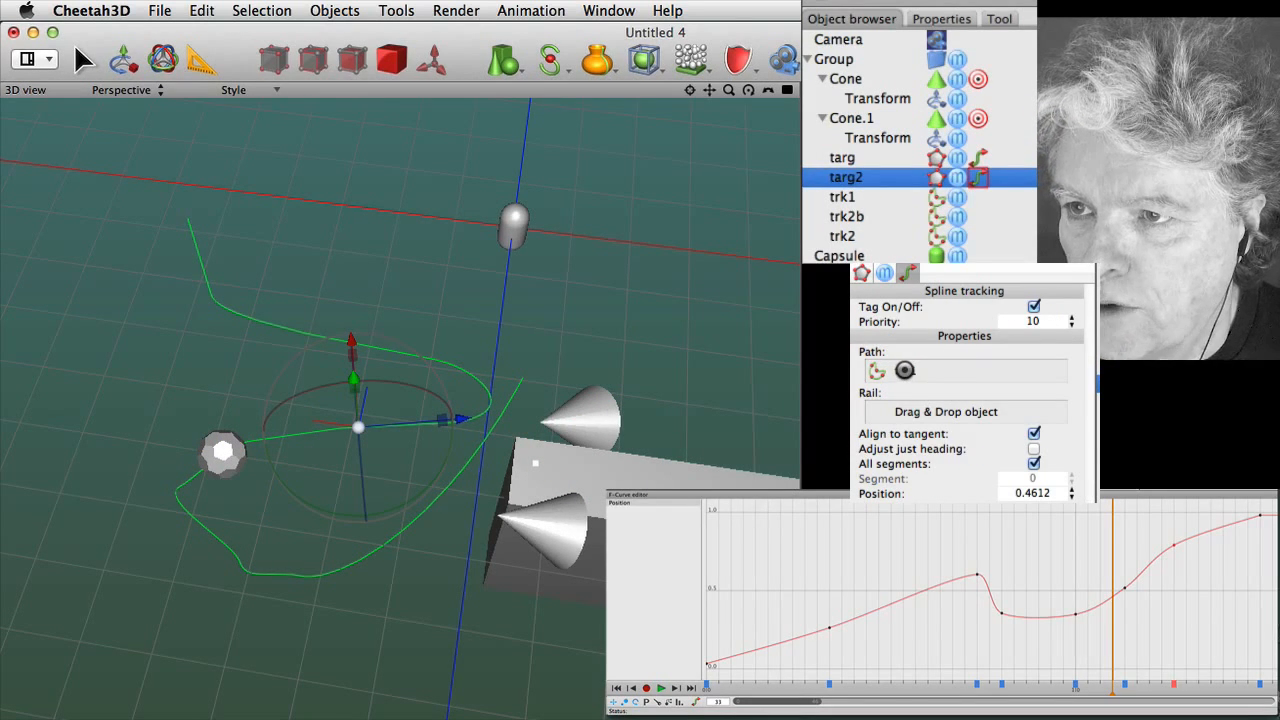
click(978, 158)
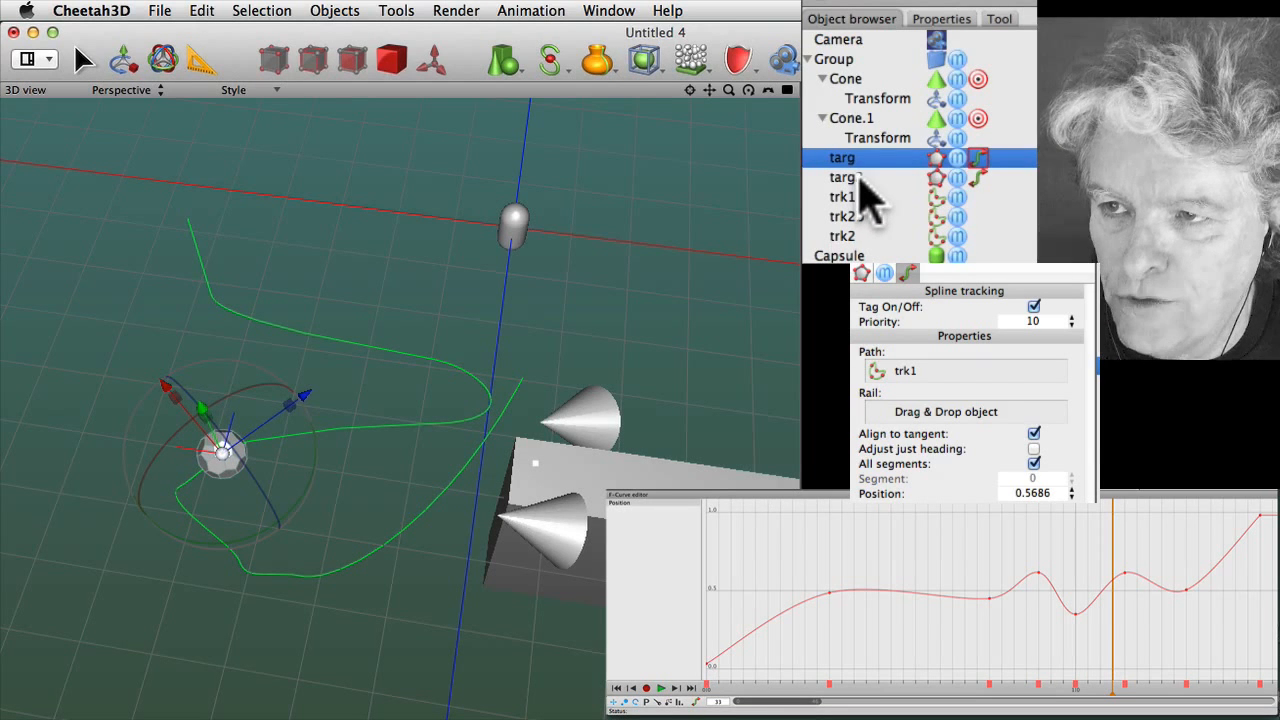
click(978, 178)
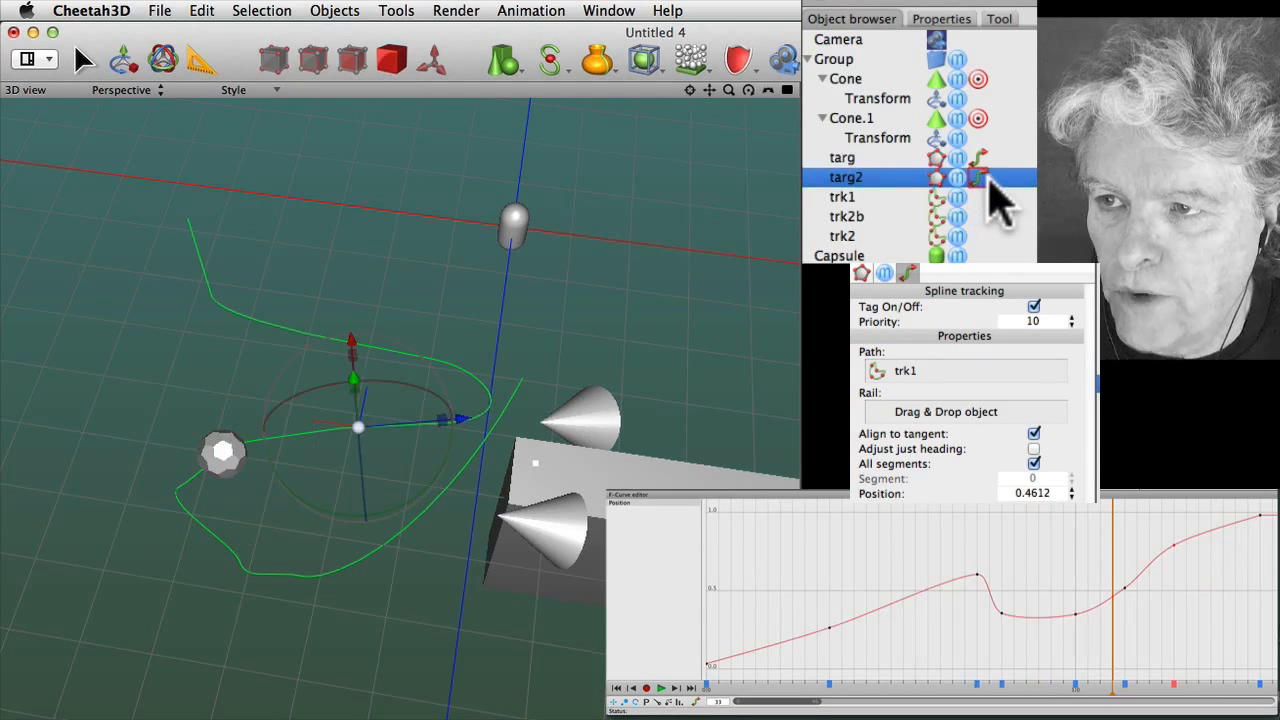
click(978, 159)
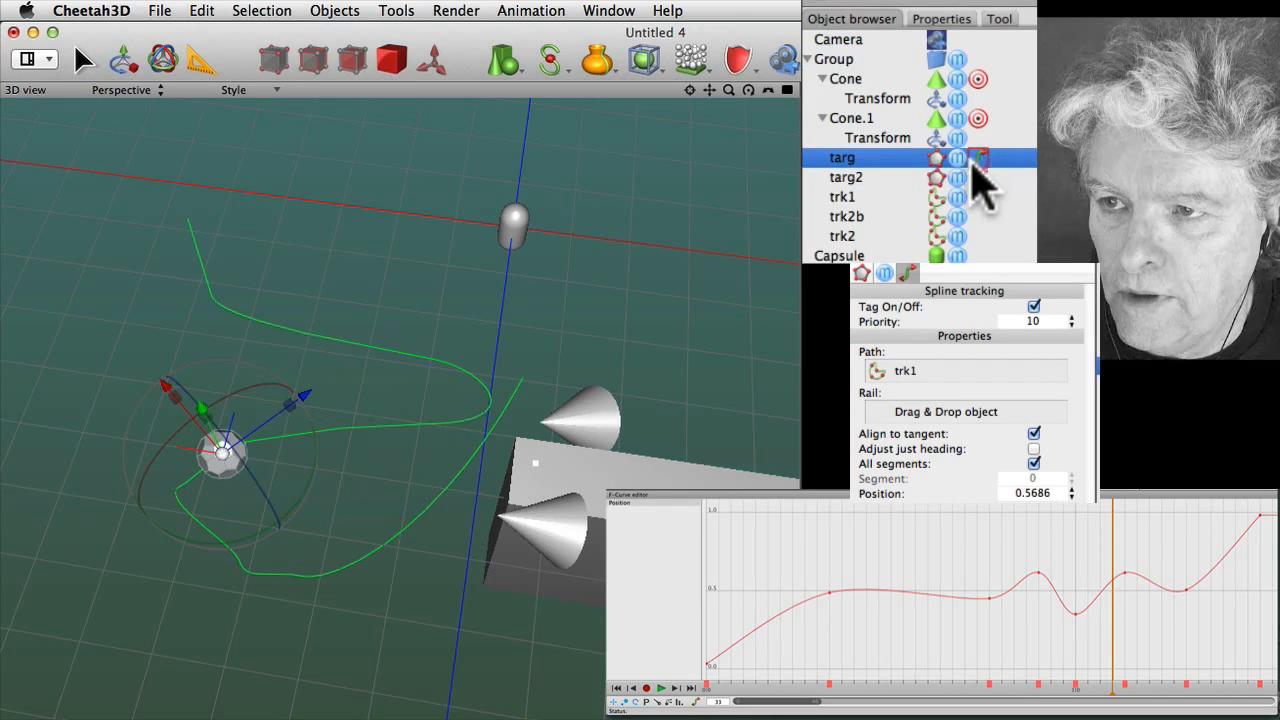
click(846, 178)
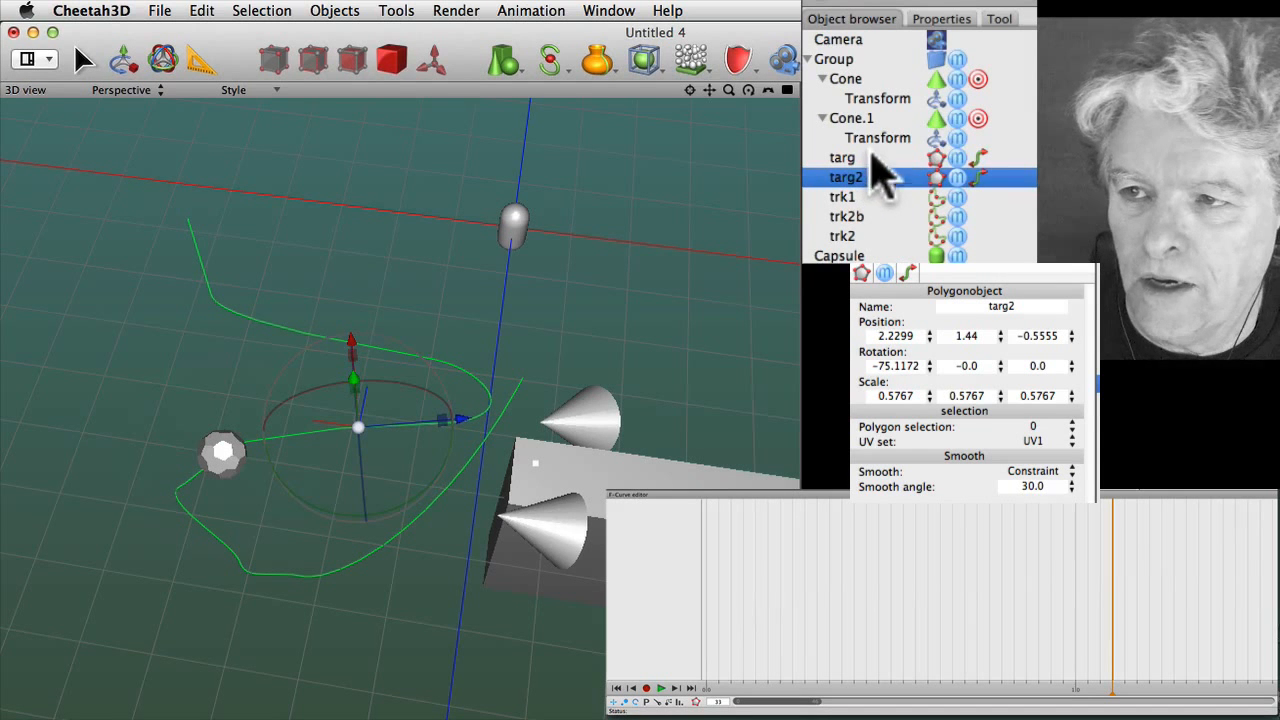
Add a second Transform modifier under Cone and rename the original Transform to 90
click(900, 98)
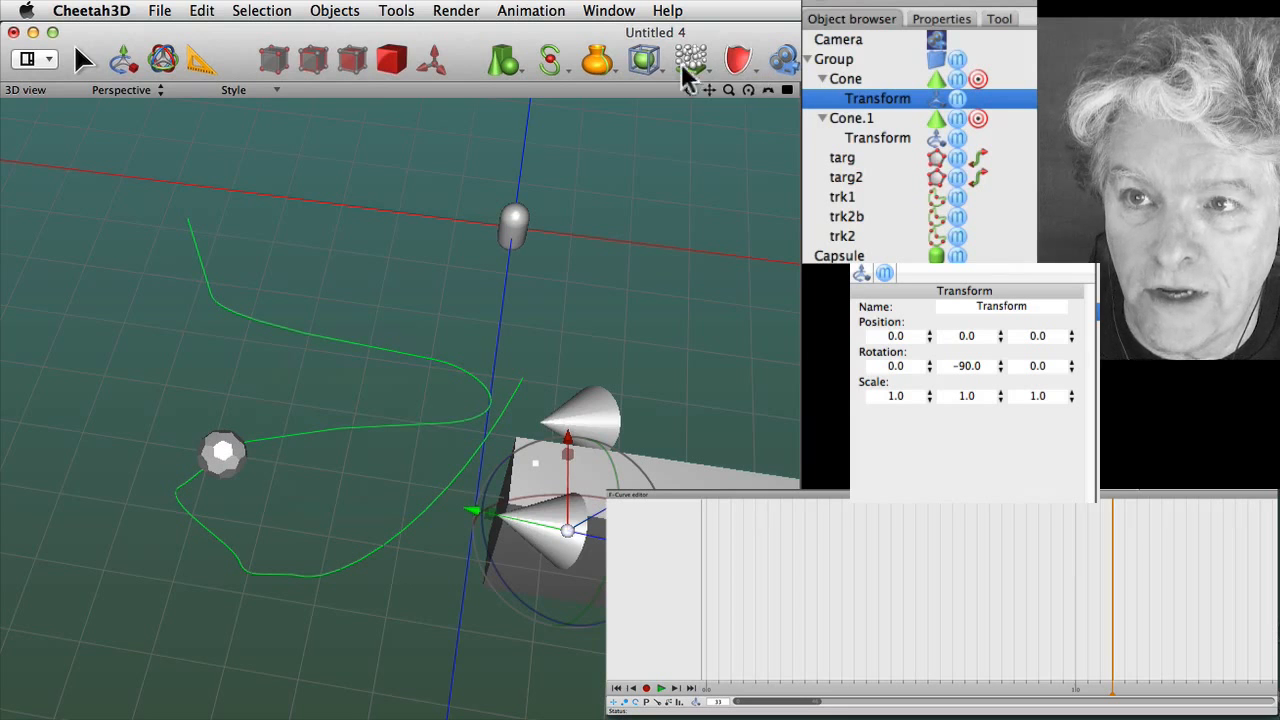
click(644, 60)
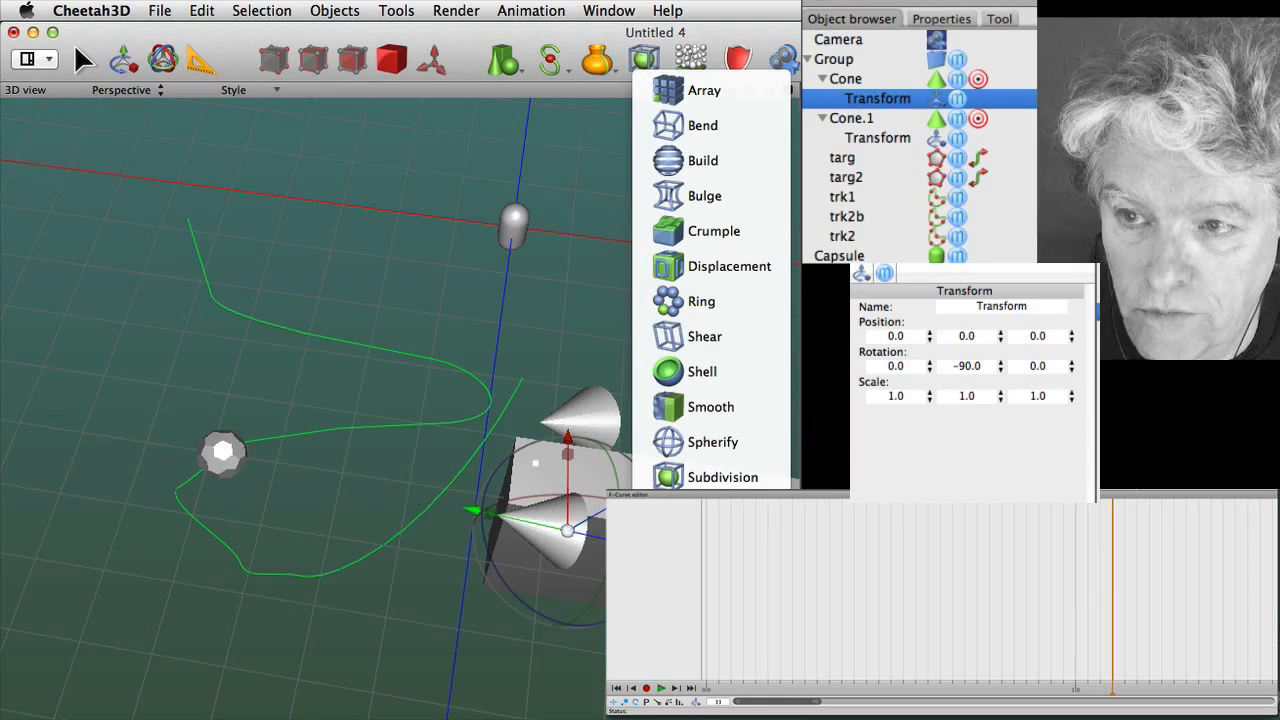
click(715, 582)
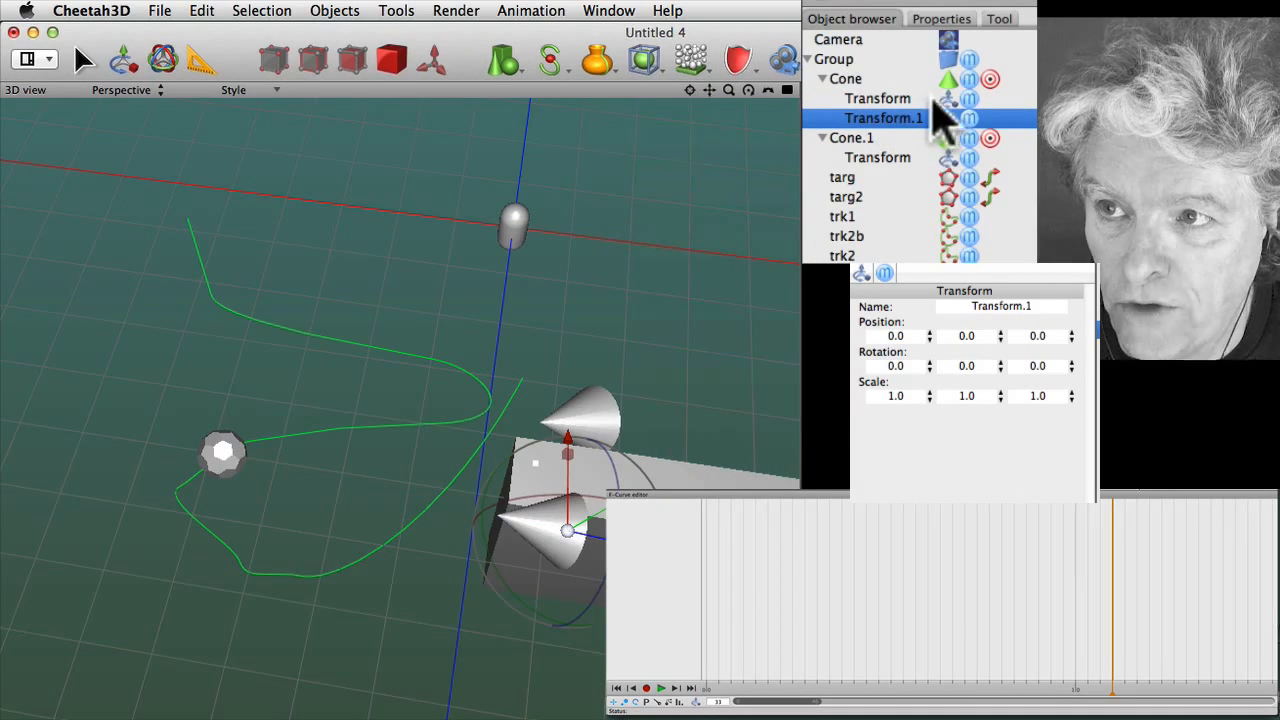
click(945, 100)
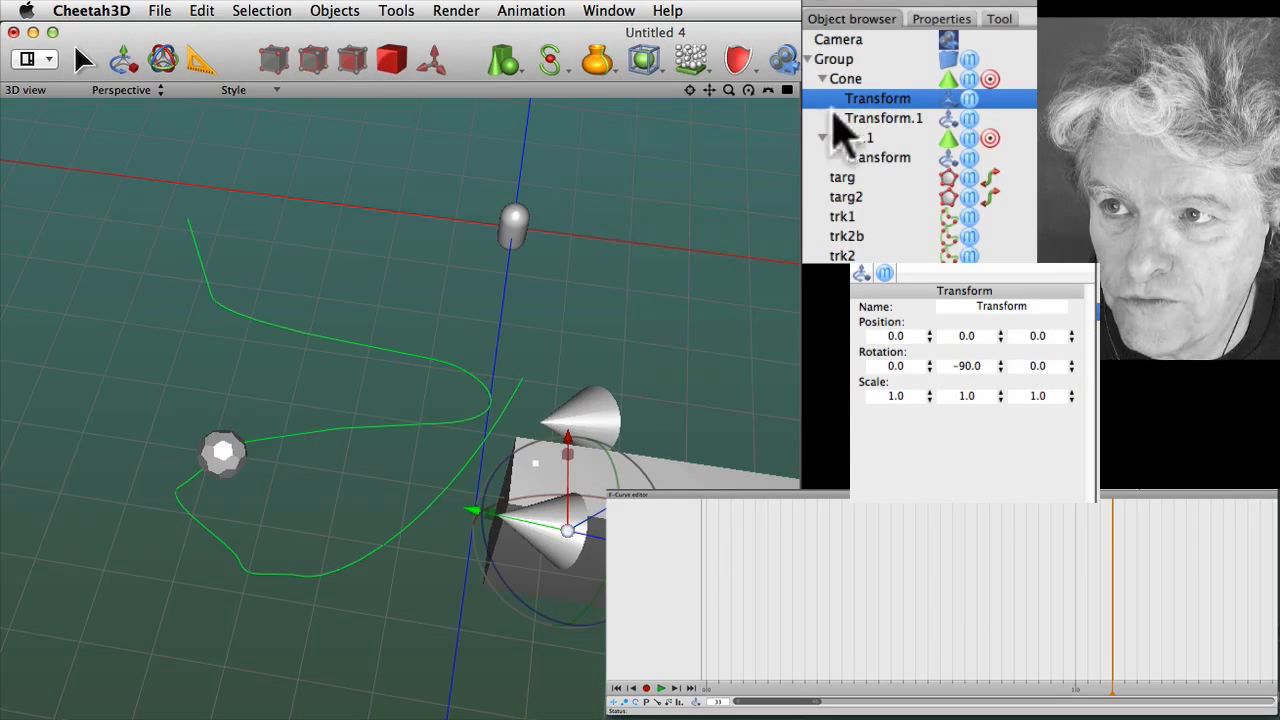
double_click(886, 100)
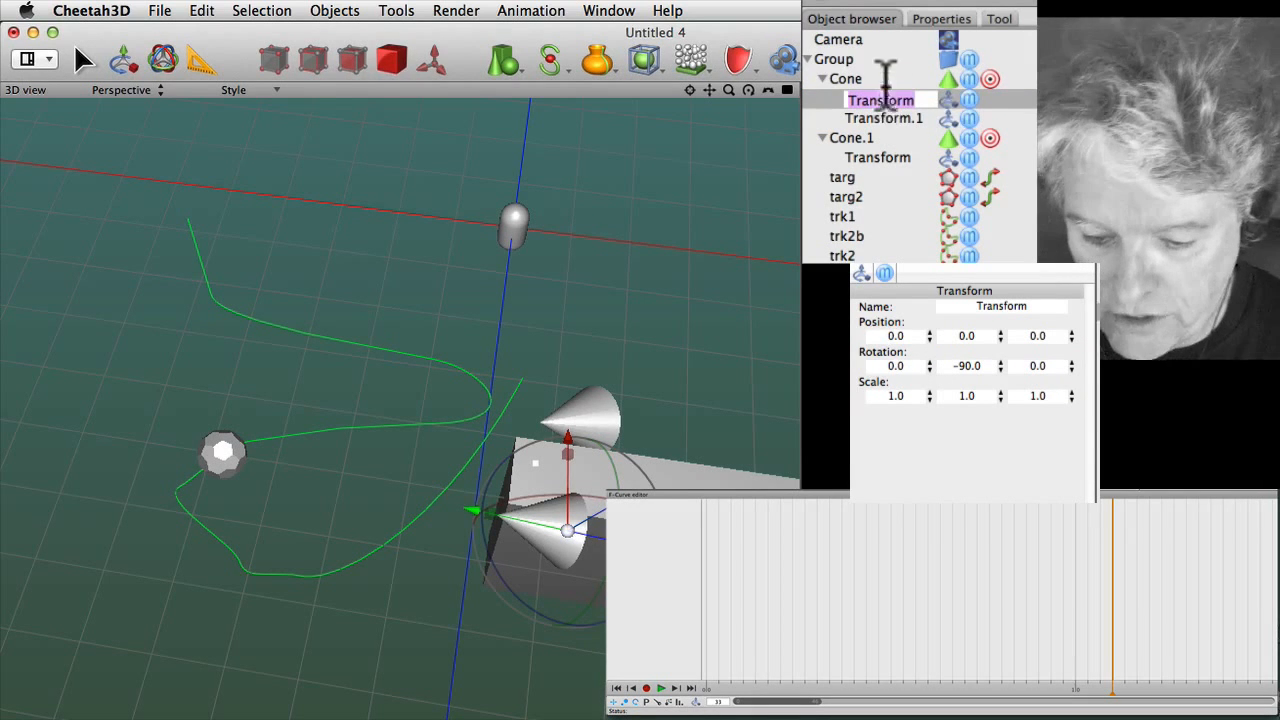
text(90)
key(Return)
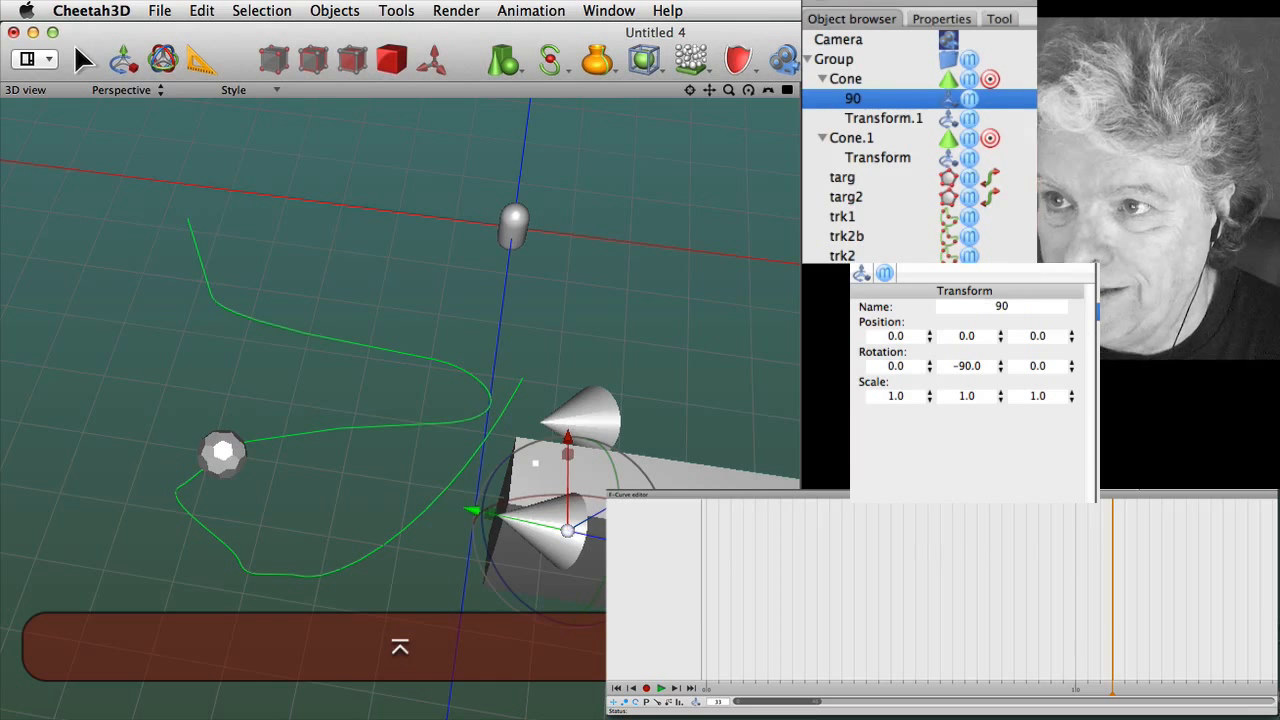
Try shifting Cone with Transform.1 by lowering its Y position to -0.9, and undo the shift
click(942, 120)
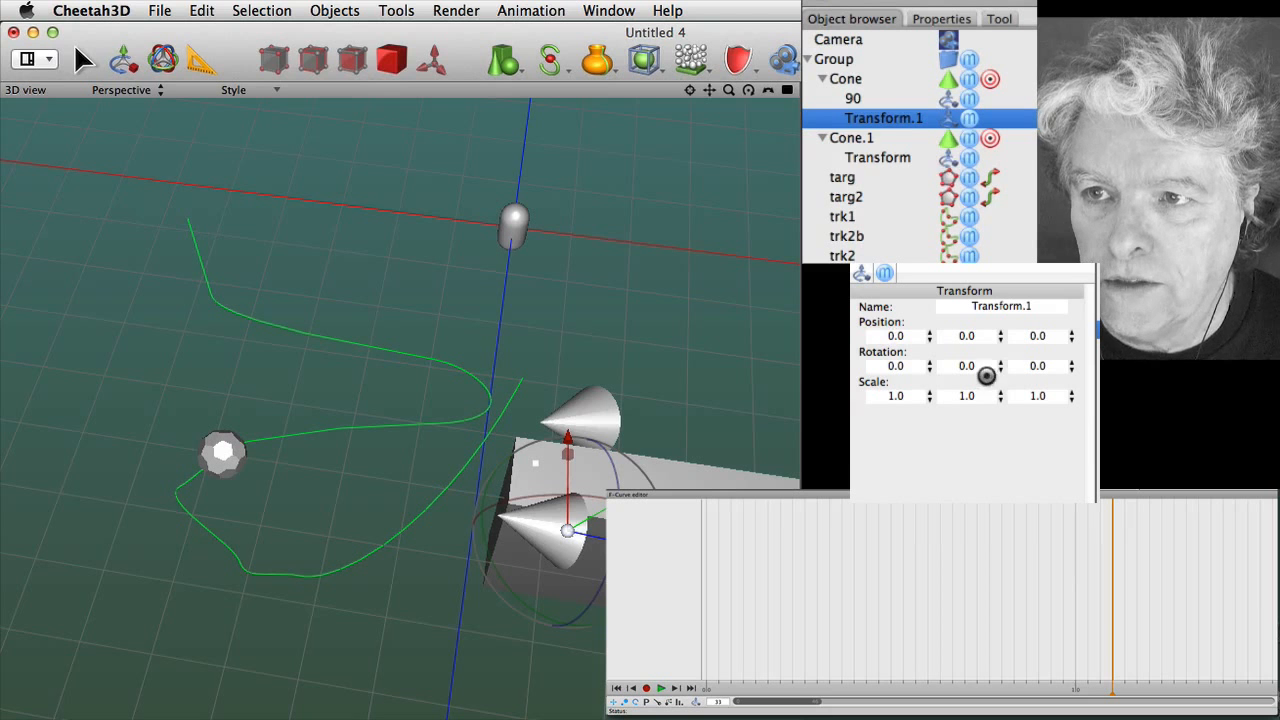
click(1000, 338)
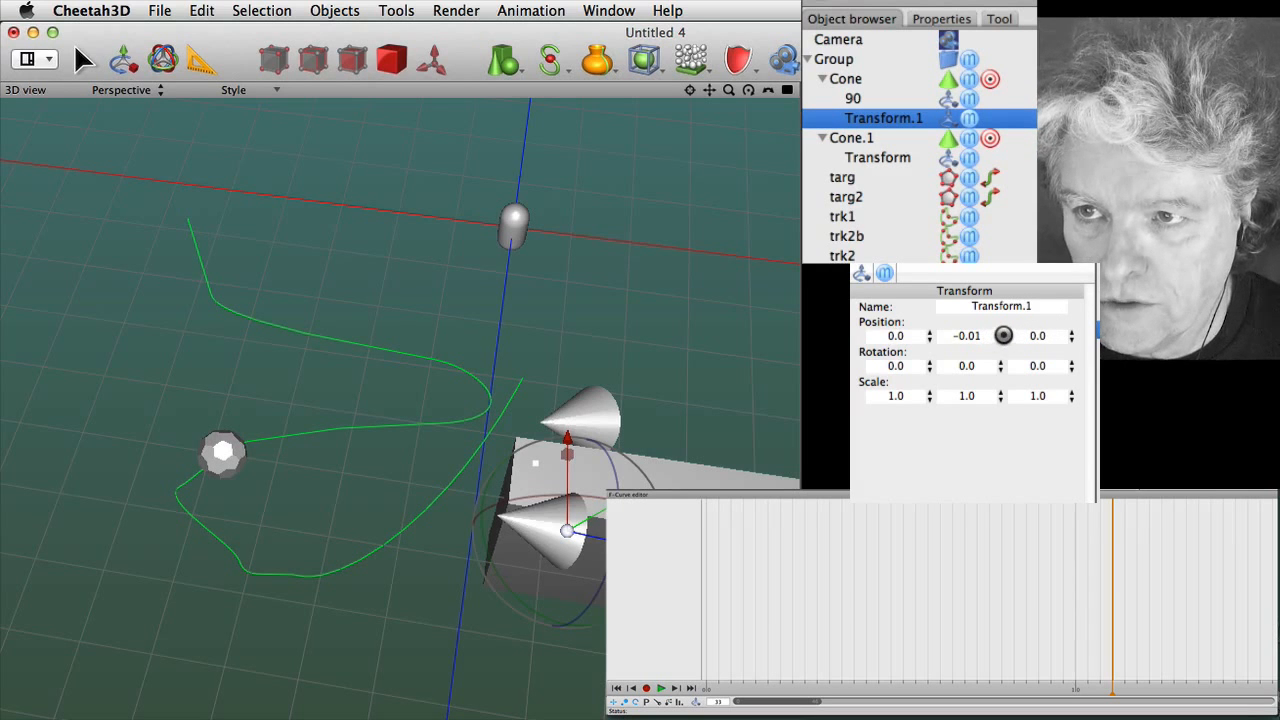
drag(1003, 335, 975, 425)
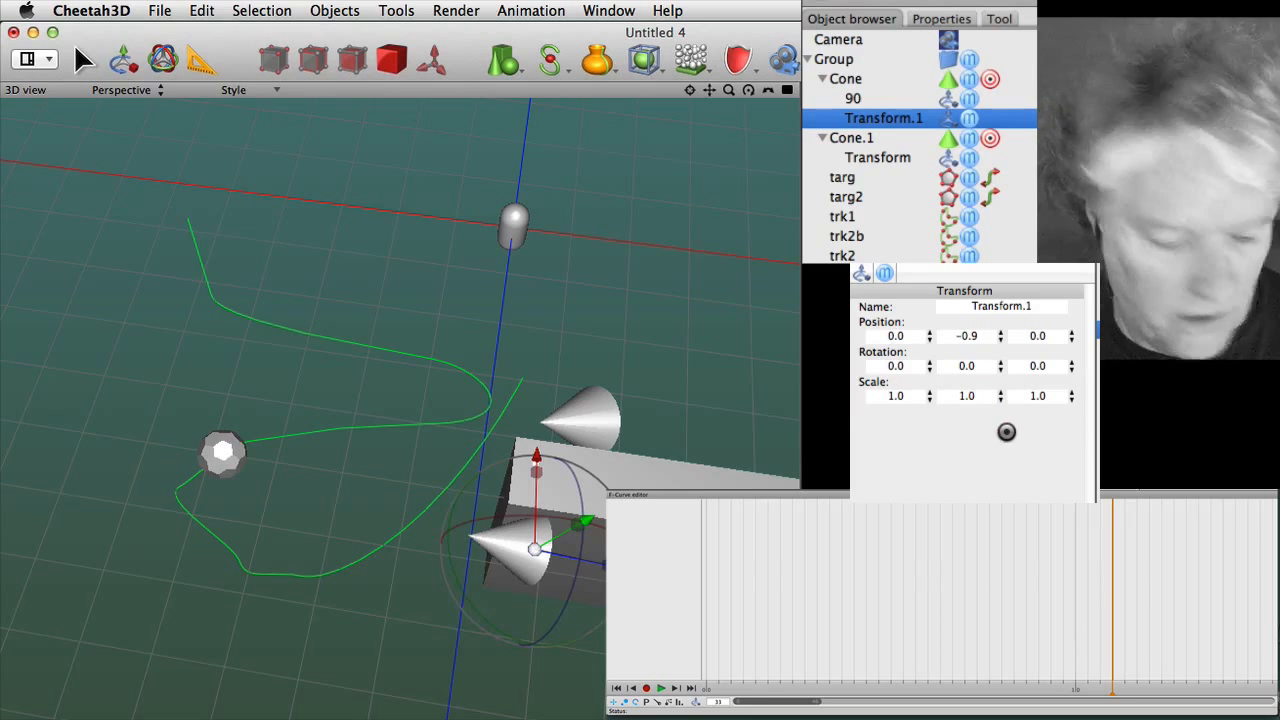
key(super+z)
key(super+z)
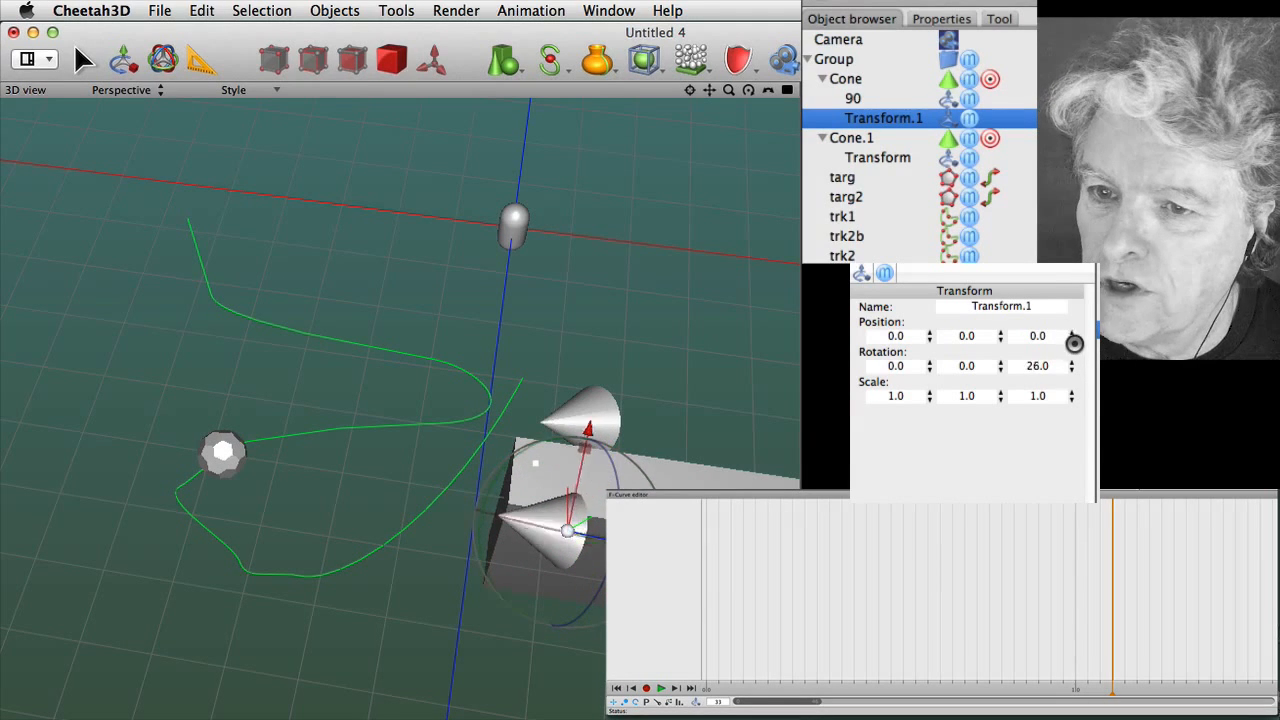
Try different values for Transform.1's third rotation component and return it to 0.0
drag(1060, 414, 1067, 384)
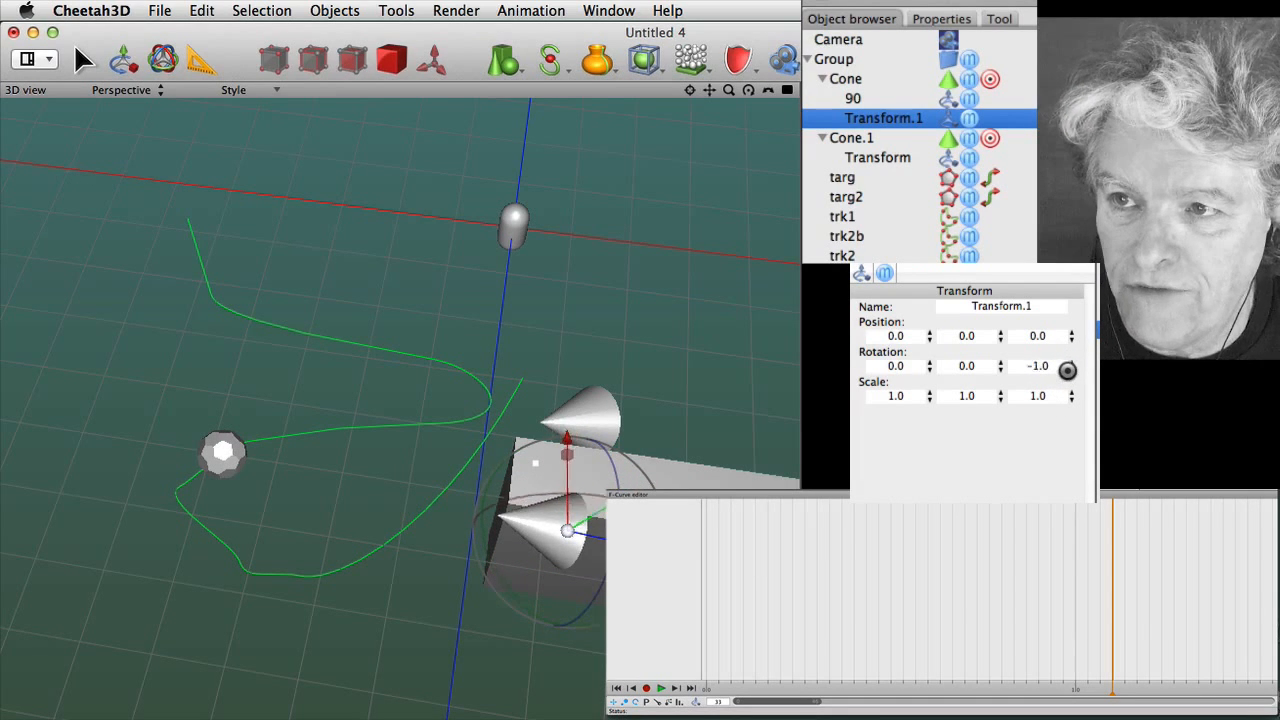
click(1071, 367)
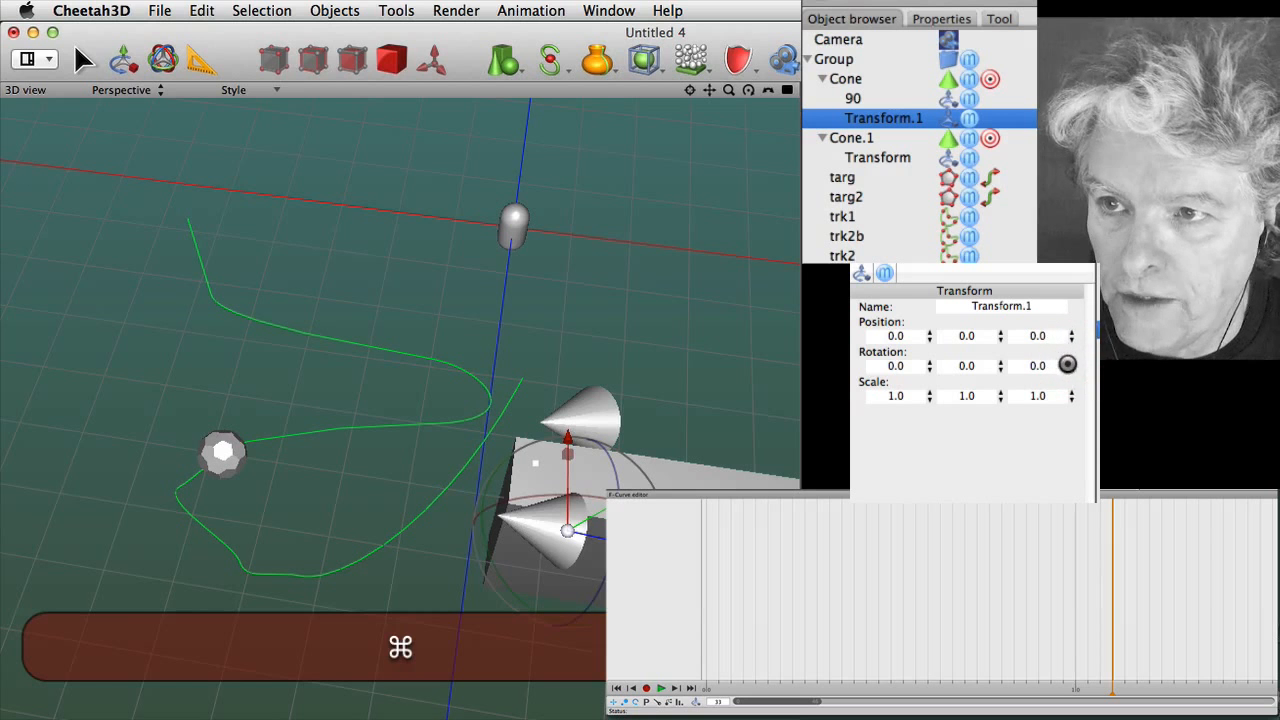
key(super+z)
Set the first rotation component of Cone's Transform.1 modifier to 2.0 and rename the modifier to wiggle
mouse_move(929, 366)
mouse_down()
mouse_move(929, 343)
mouse_move(917, 391)
mouse_move(924, 344)
mouse_move(929, 368)
mouse_up()
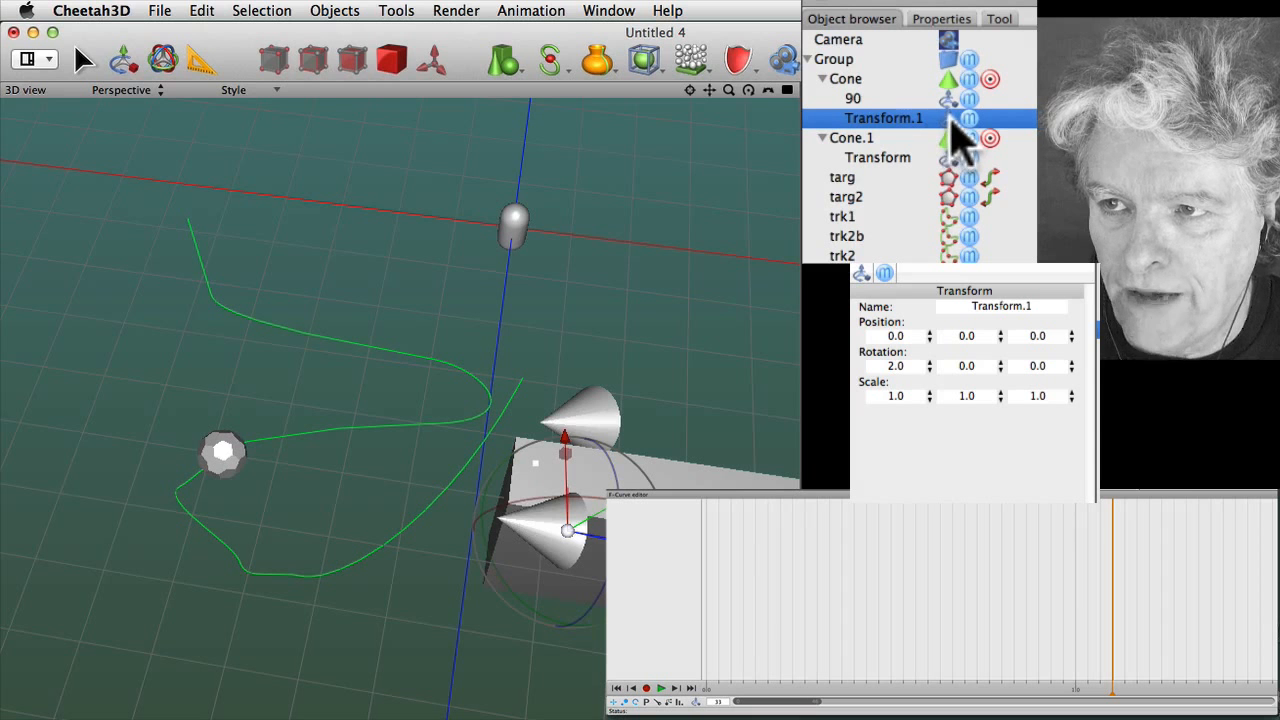
double_click(880, 120)
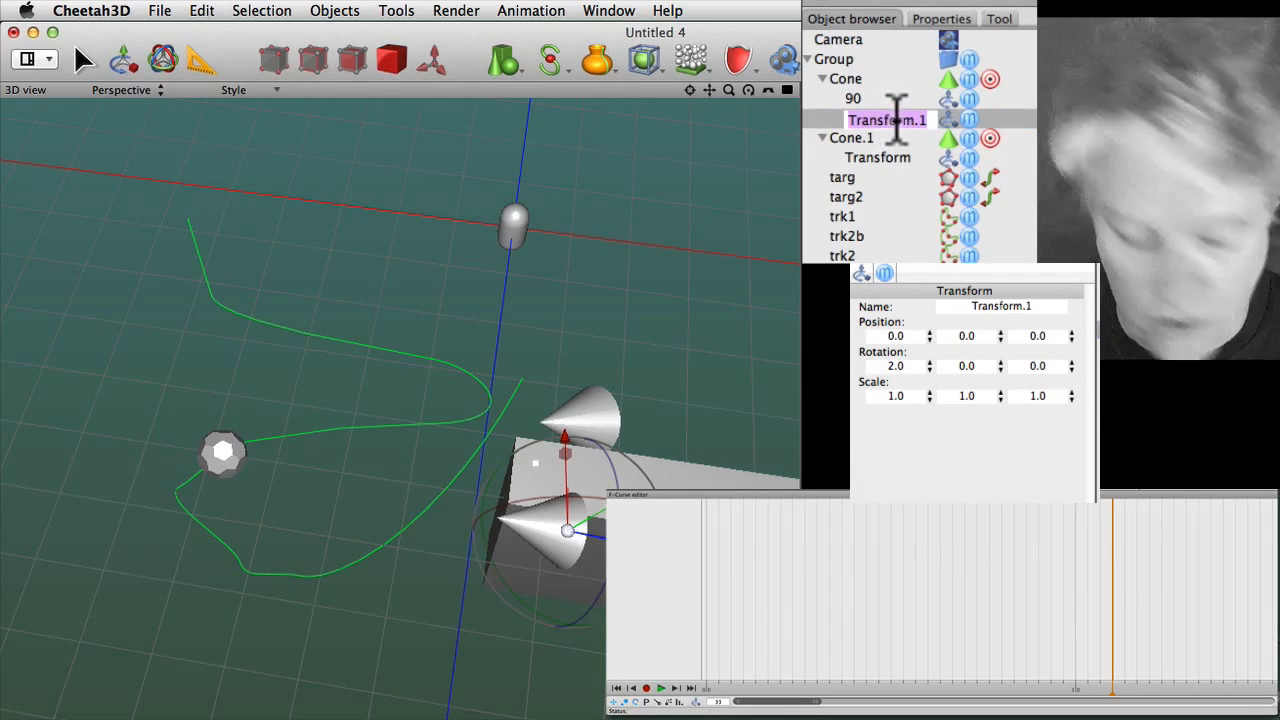
text(wi)
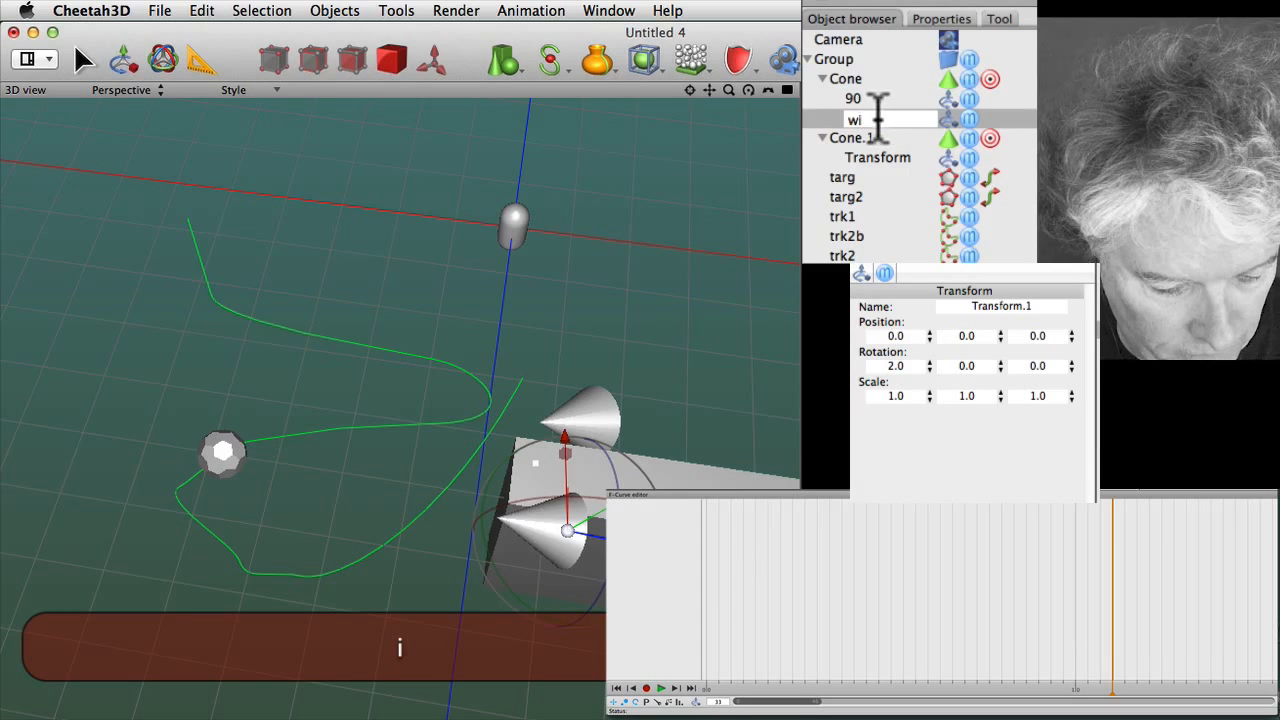
text(ggle)
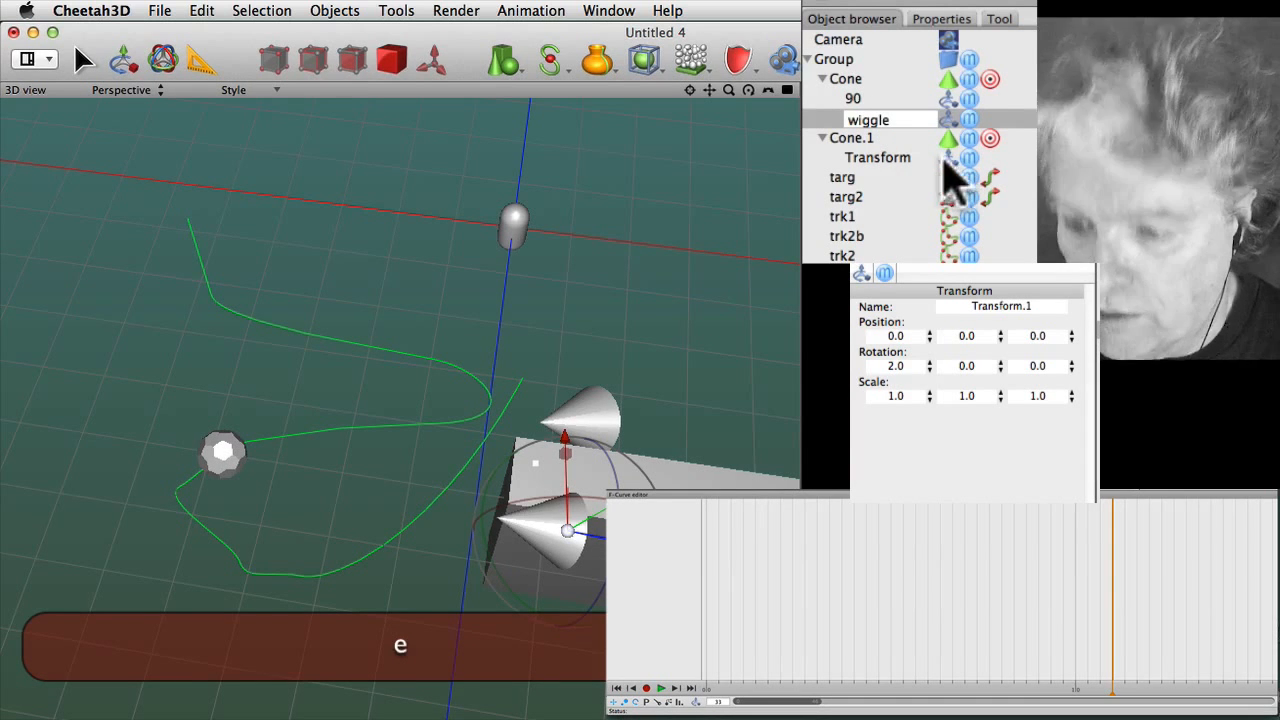
key(Return)
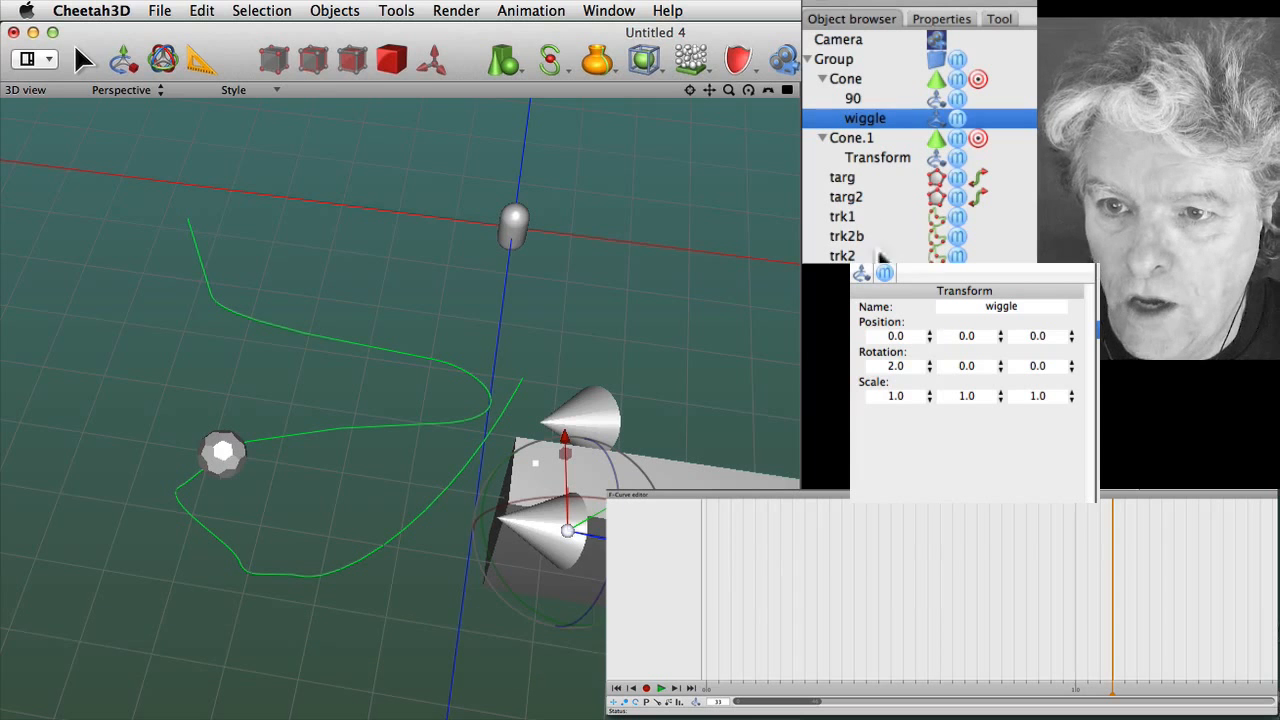
Record a Rotation keyframe for wiggle at frame 0 and lower its H curve value to about 0.49
click(707, 692)
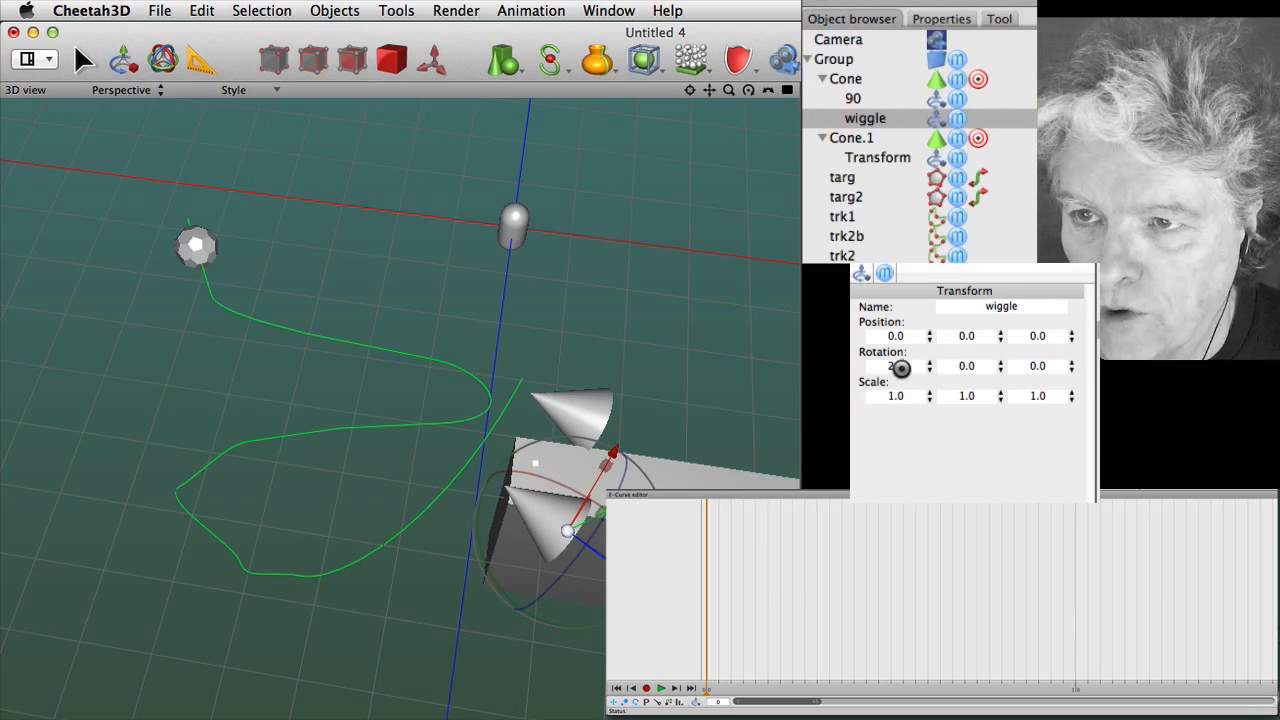
click(646, 688)
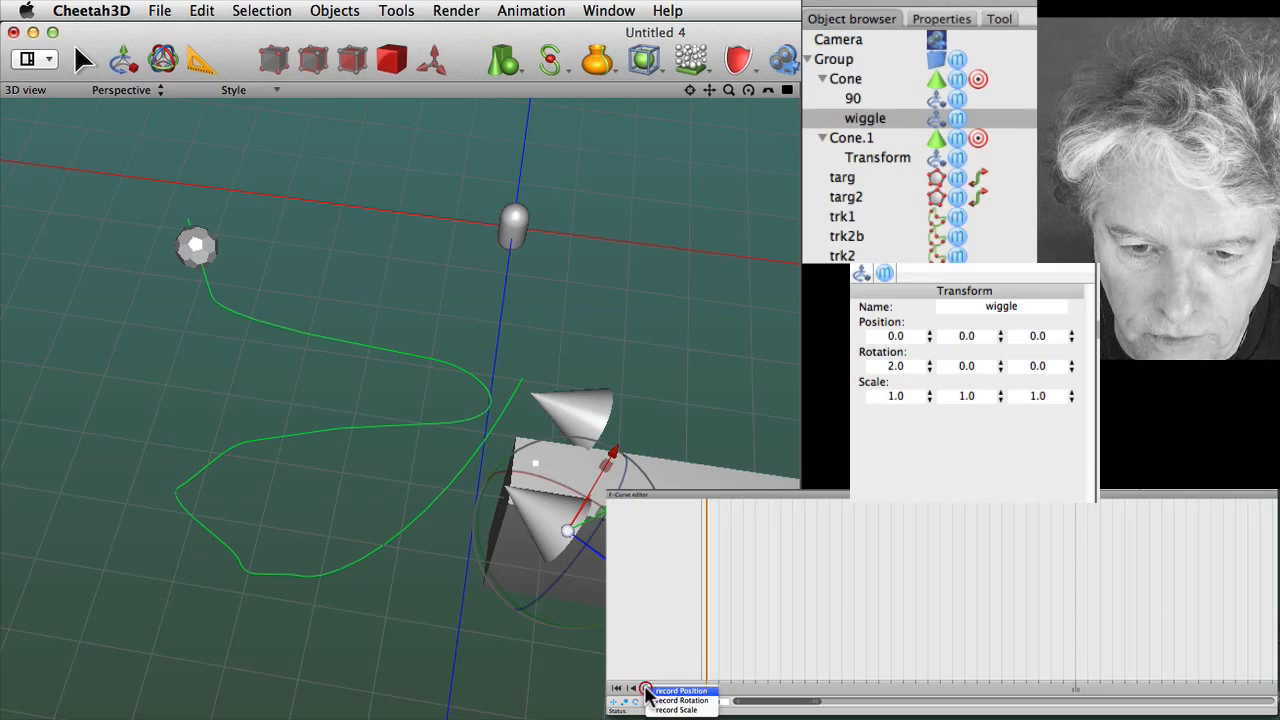
click(688, 700)
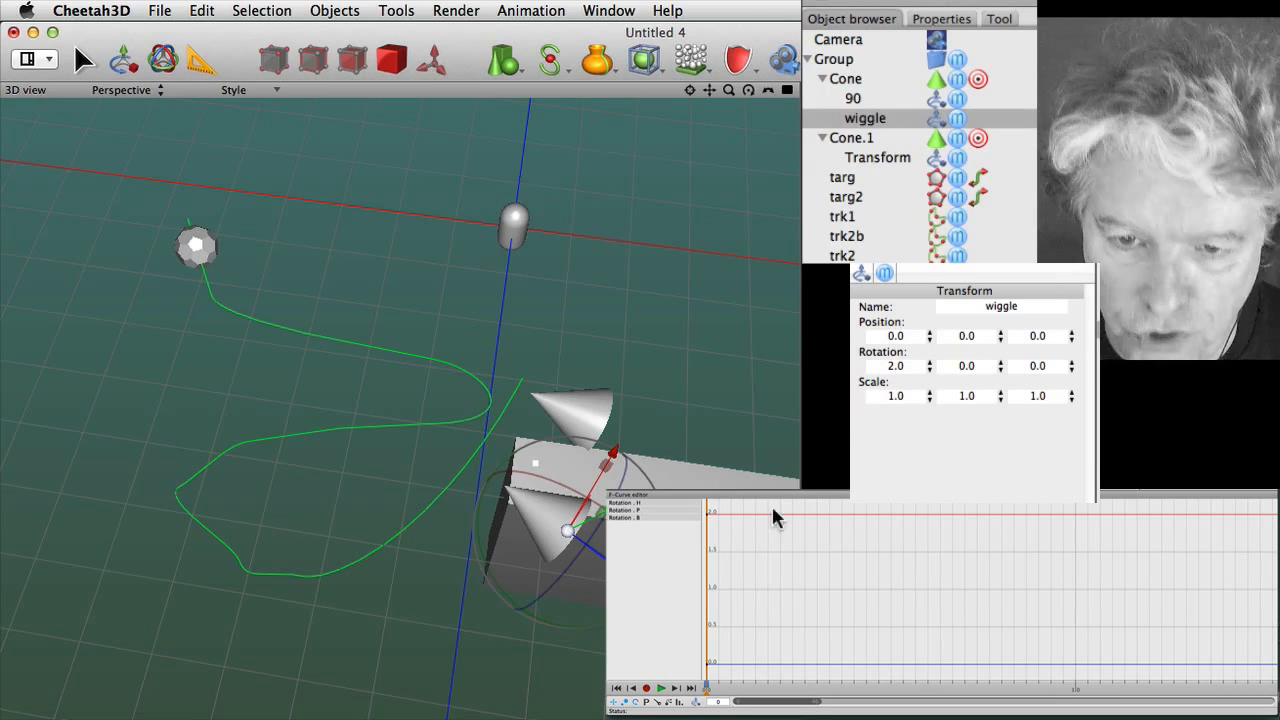
drag(707, 518, 712, 636)
Record a keyframe for wiggle at frame 22 and raise its Rotation H key to about 0.88
drag(838, 698, 977, 690)
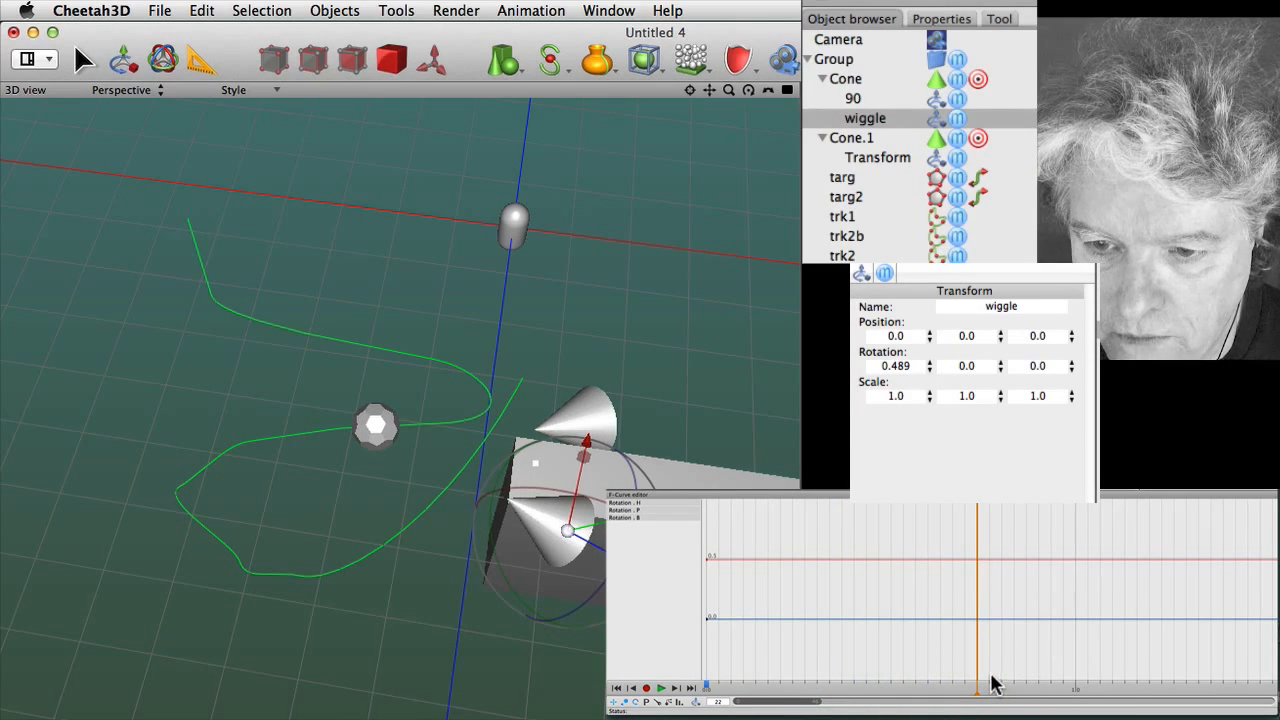
click(647, 688)
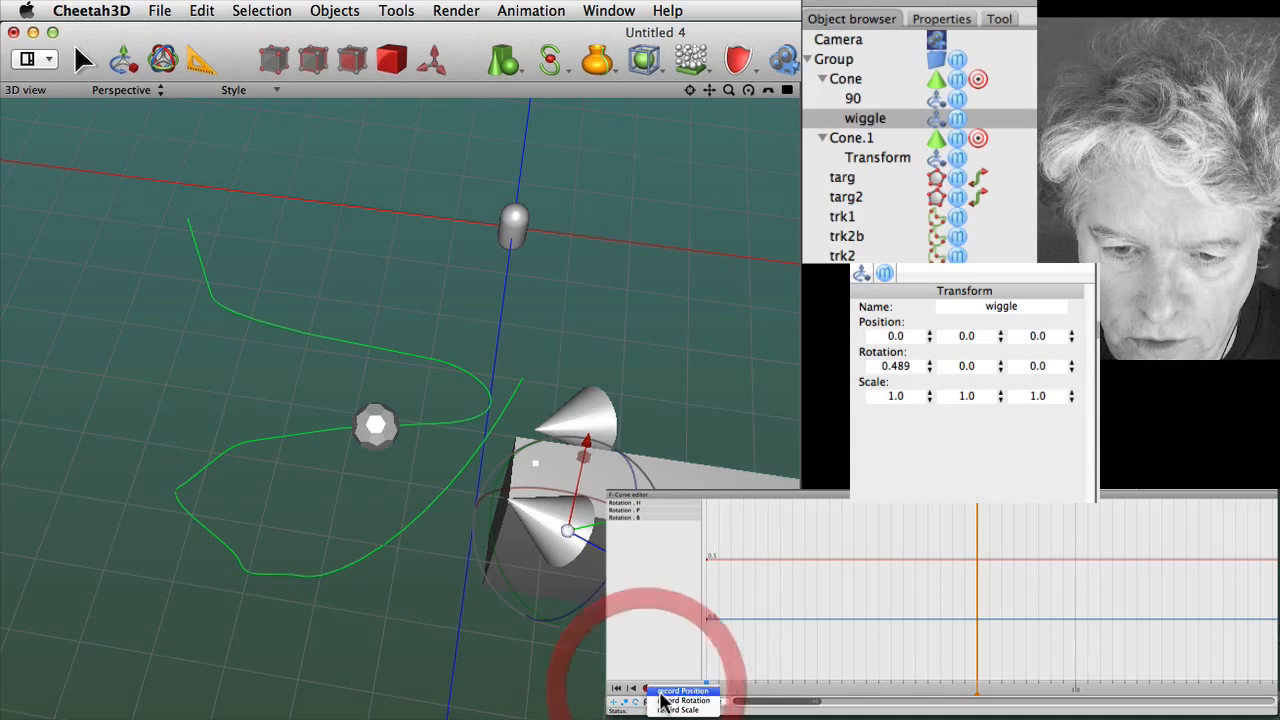
click(676, 692)
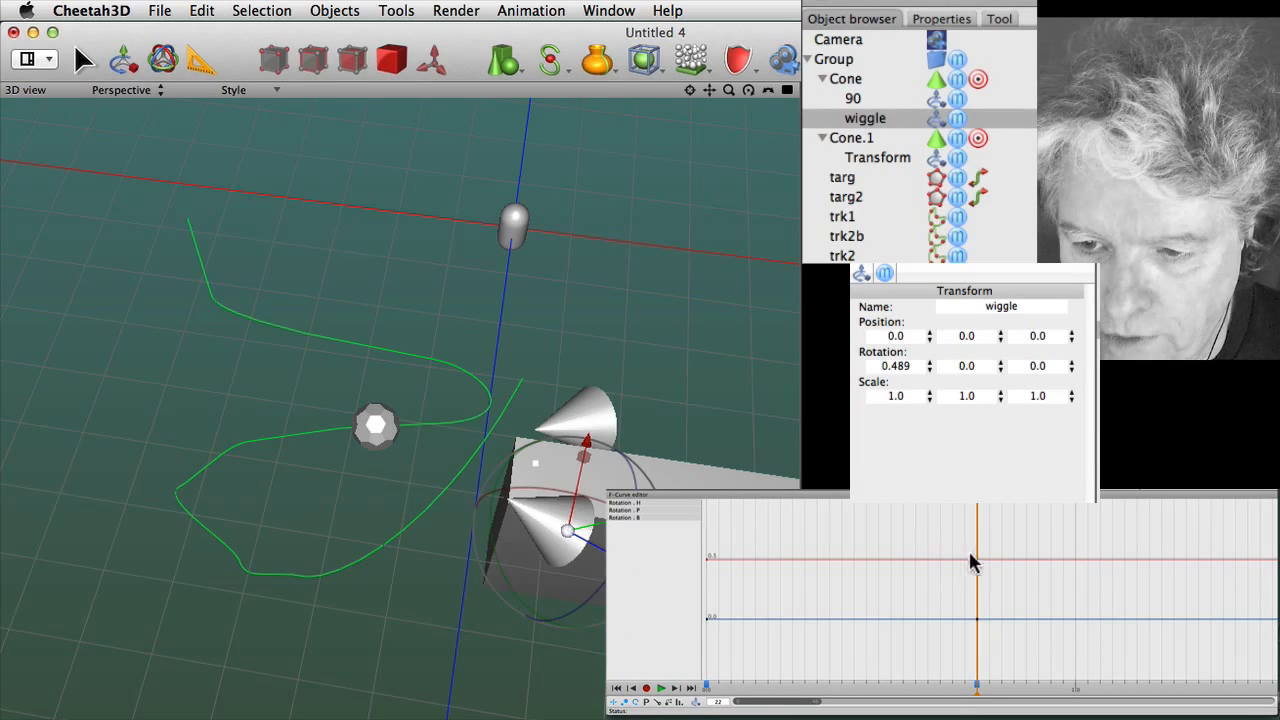
mouse_move(976, 560)
mouse_down()
mouse_move(975, 609)
mouse_move(980, 514)
mouse_move(971, 577)
mouse_move(980, 517)
mouse_move(980, 557)
mouse_up()
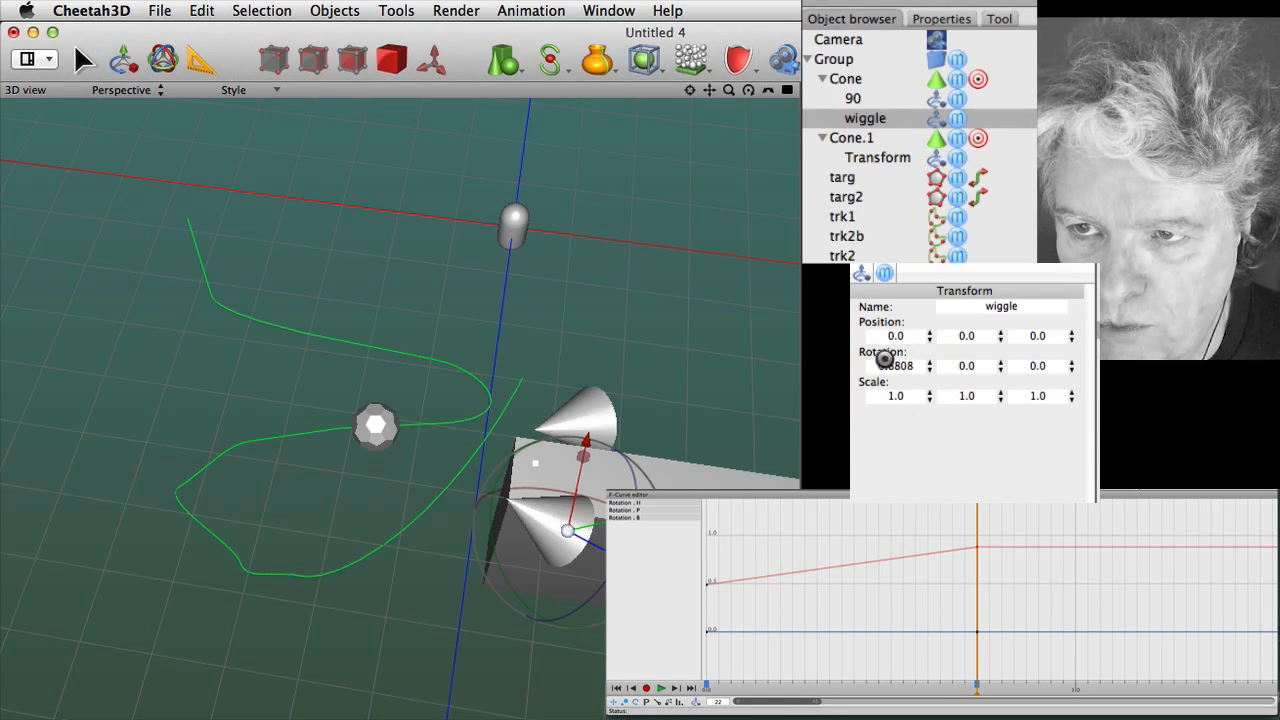
Try setting wiggle's first rotation component to 5.0 at frame 22
click(915, 364)
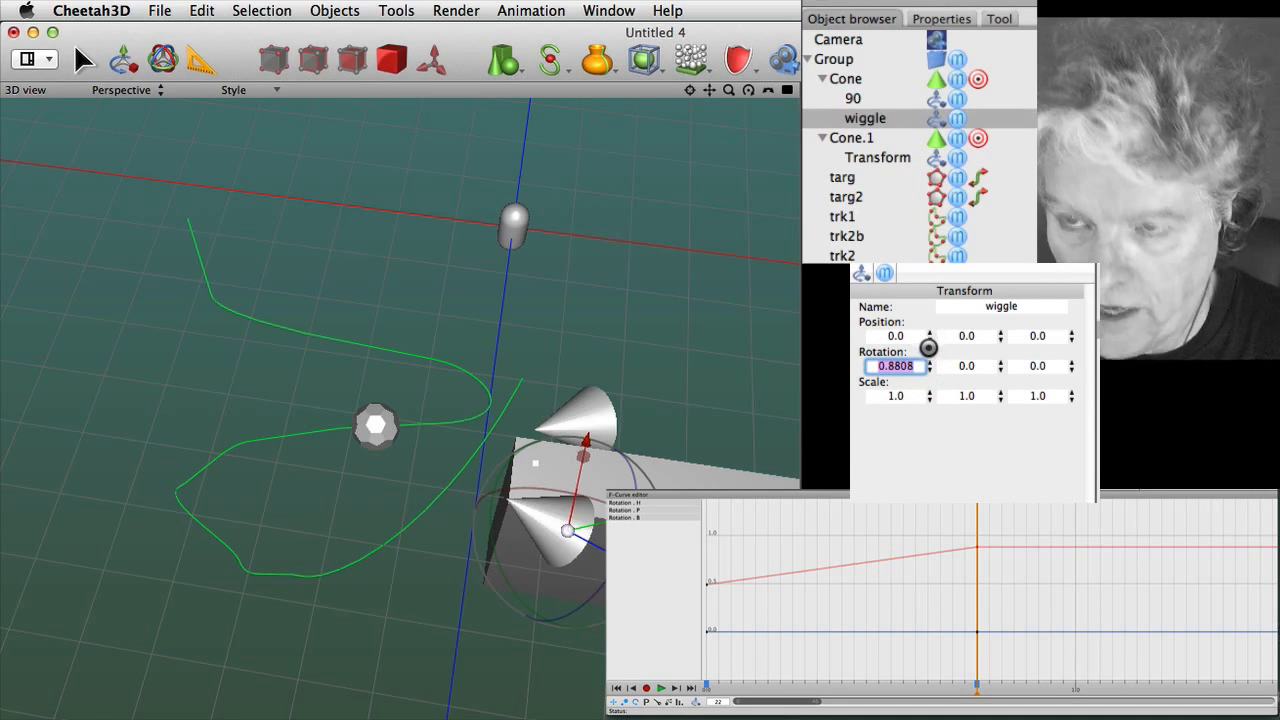
text(5)
key(Return)
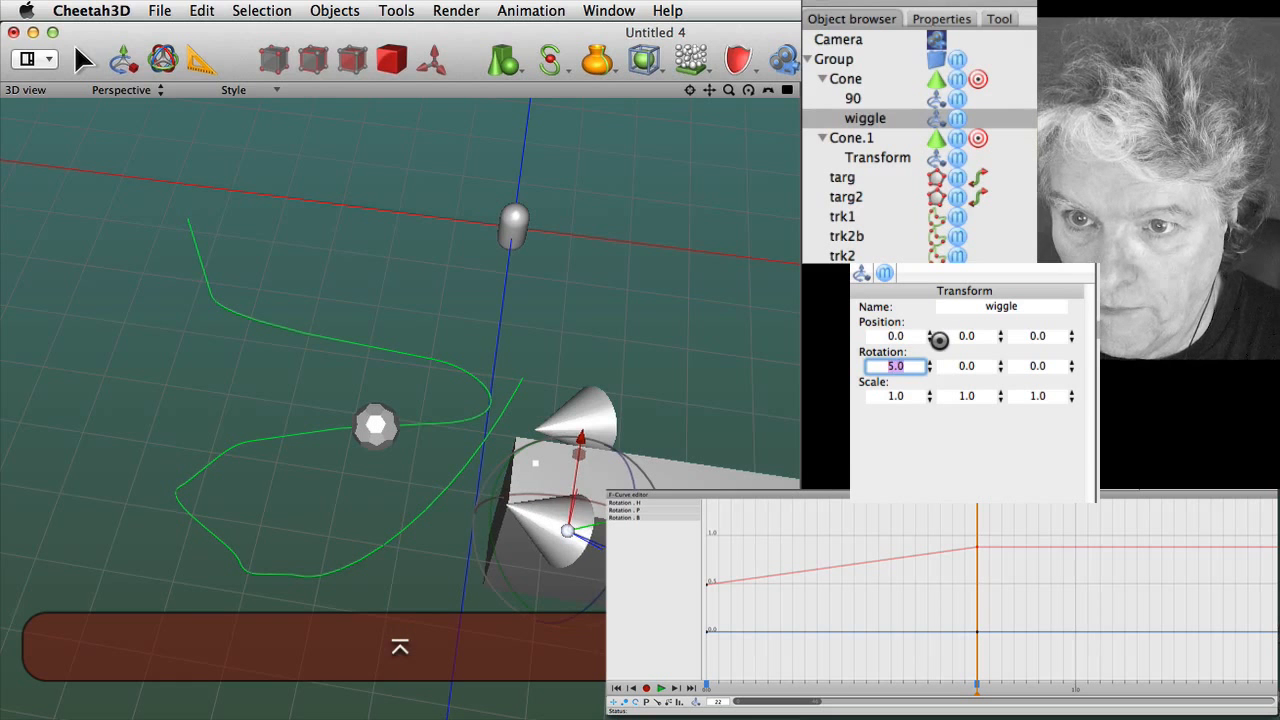
click(996, 676)
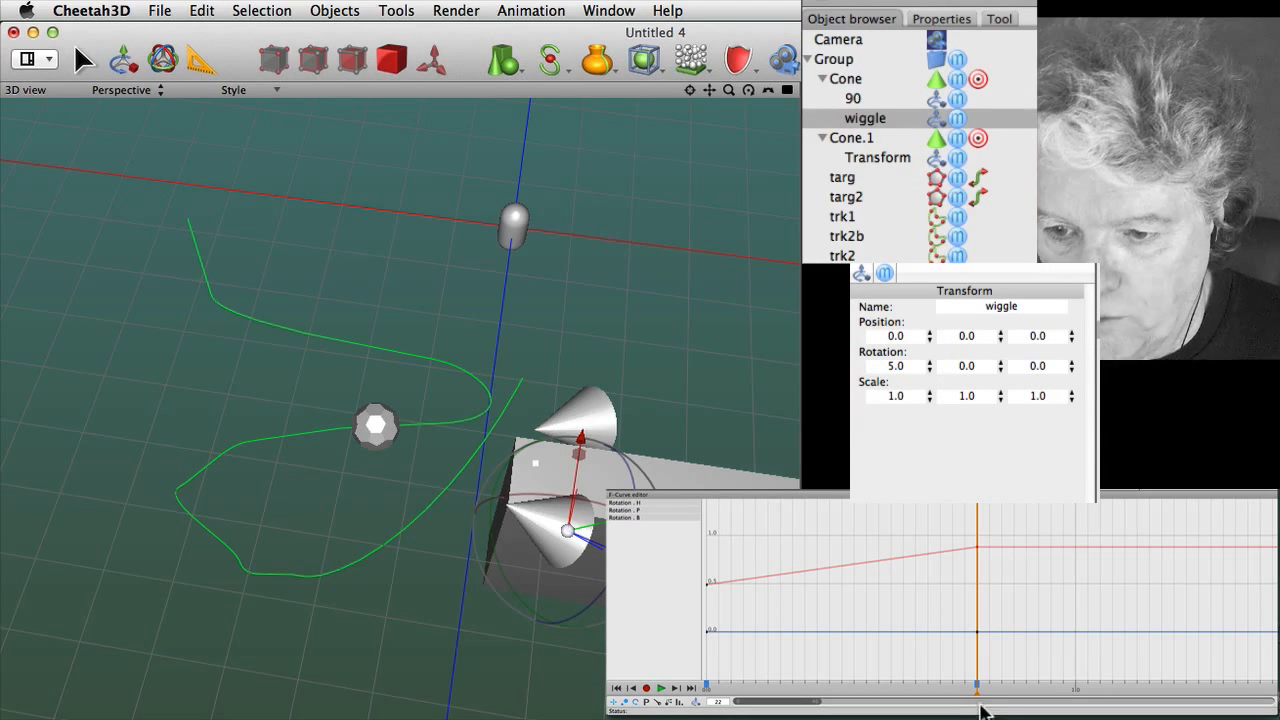
Shift wiggle's second keyframe to about frame 13 and record another Rotation keyframe at frame 25
drag(978, 690, 1014, 688)
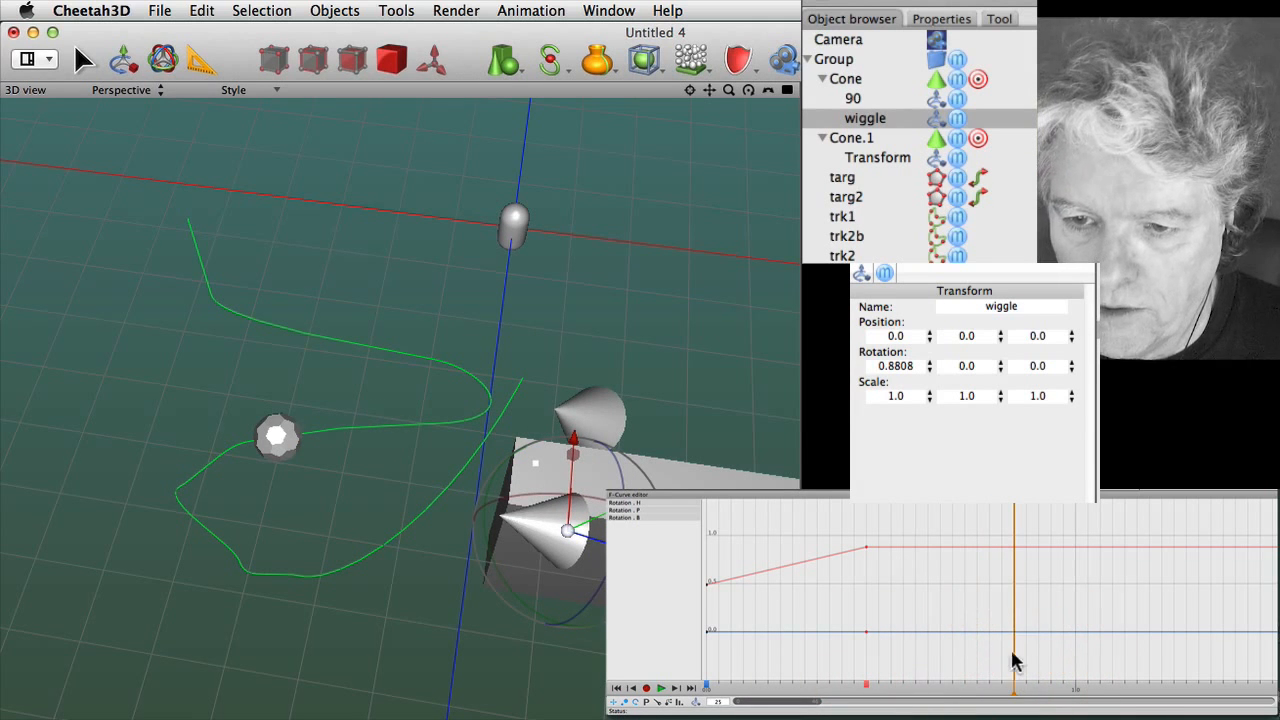
click(647, 689)
click(676, 700)
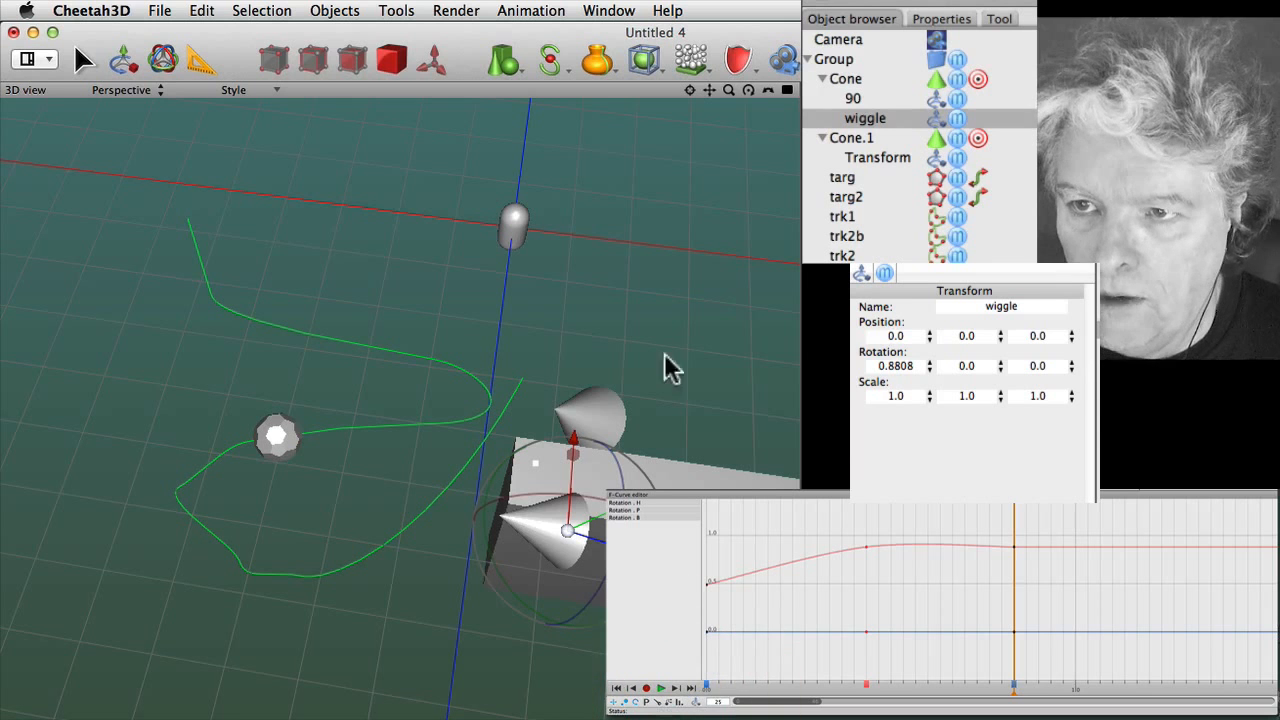
Set wiggle's first rotation component to 15.0 and re-record the Rotation keyframe at frame 25
double_click(876, 366)
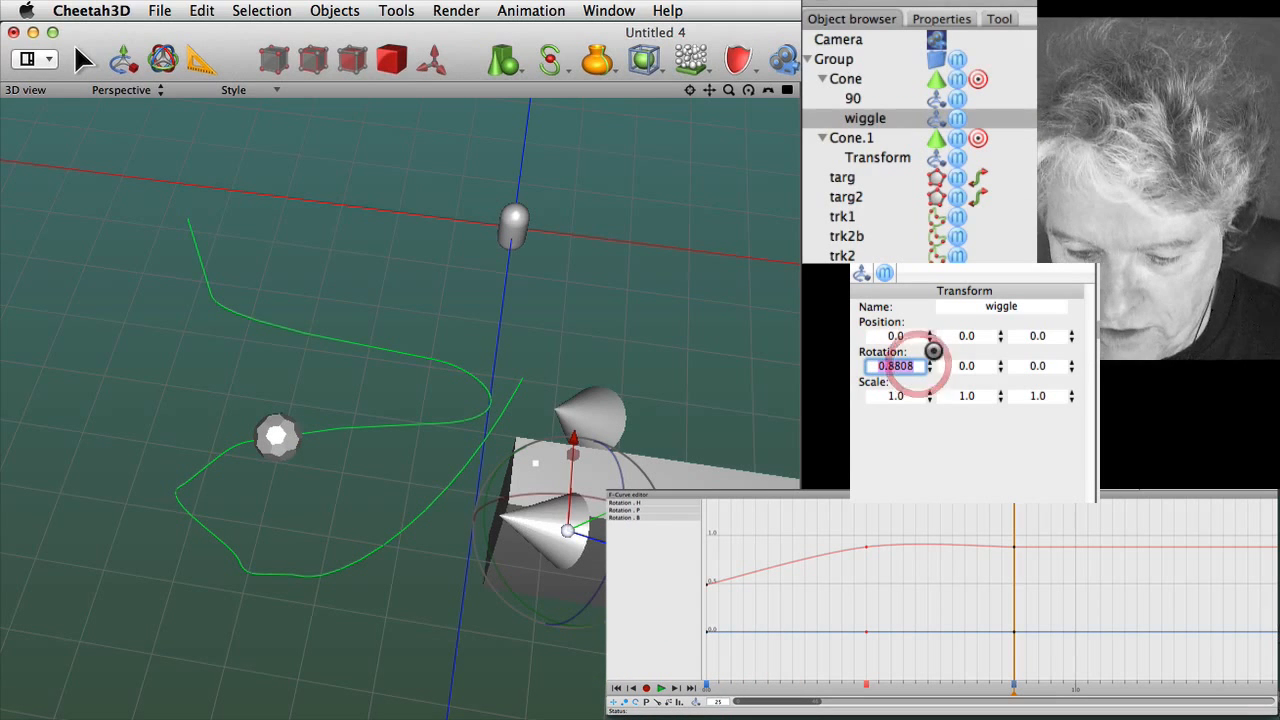
text(15)
key(Return)
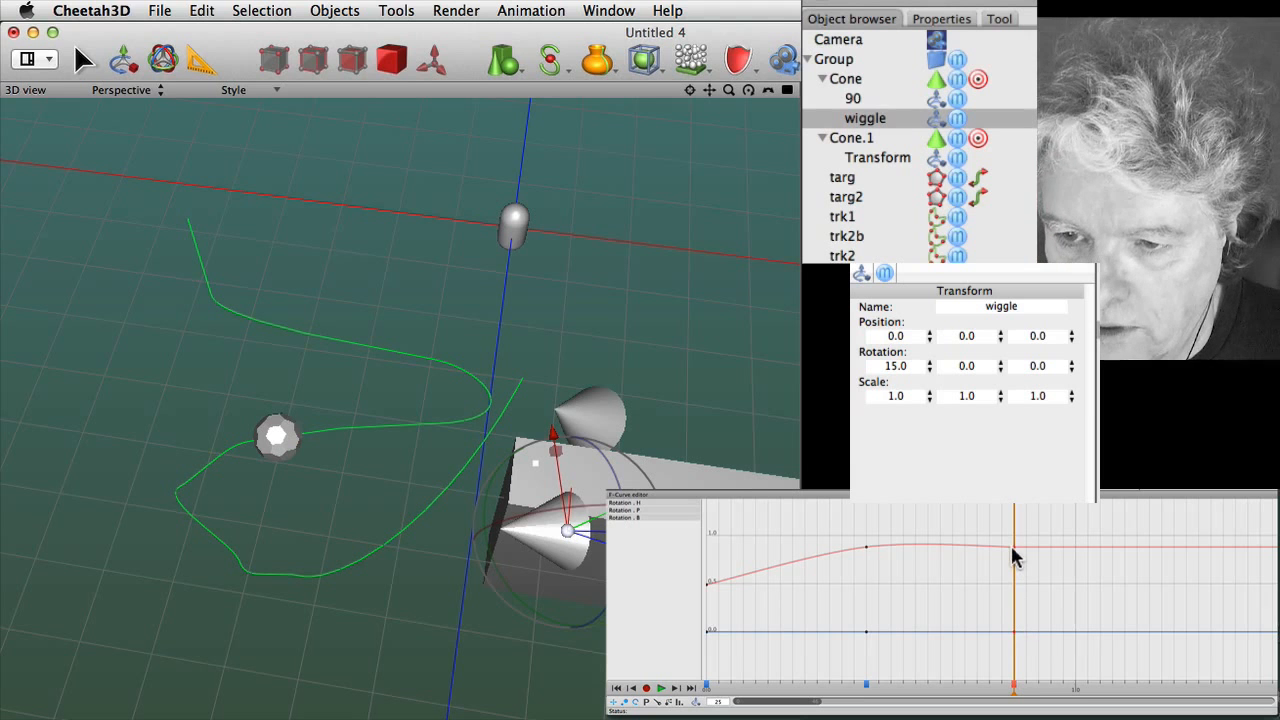
click(1034, 585)
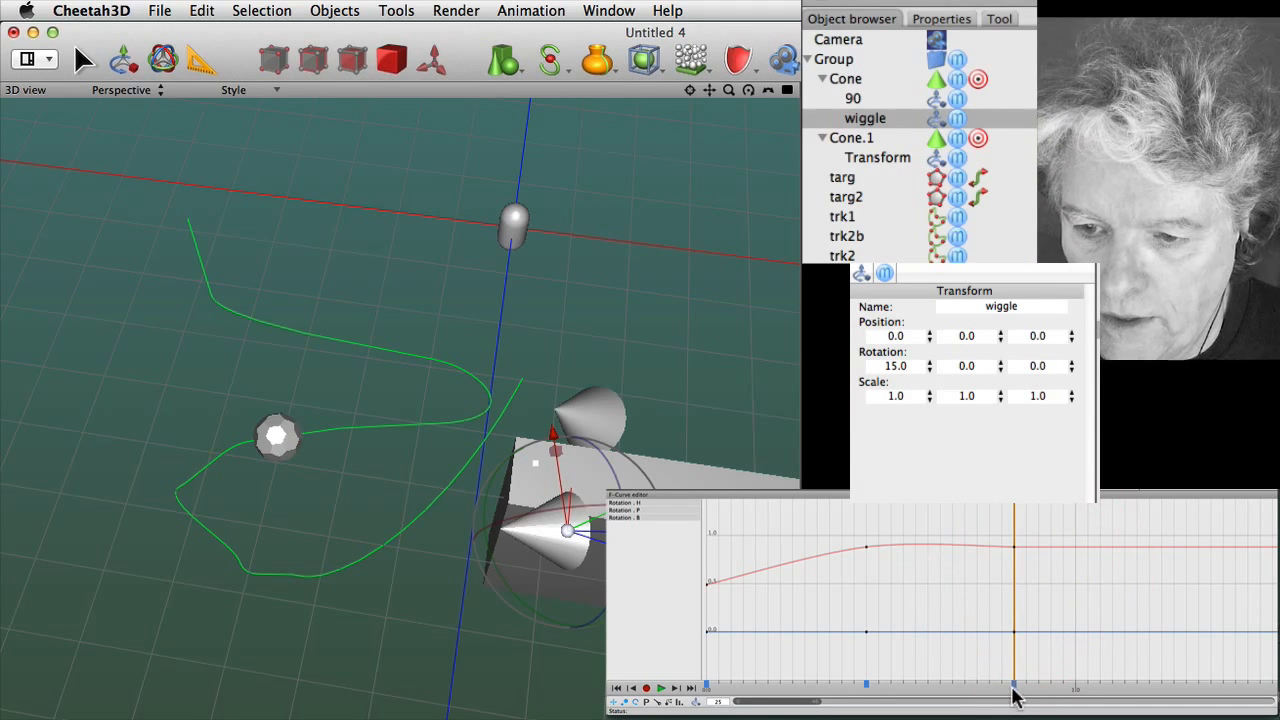
click(648, 690)
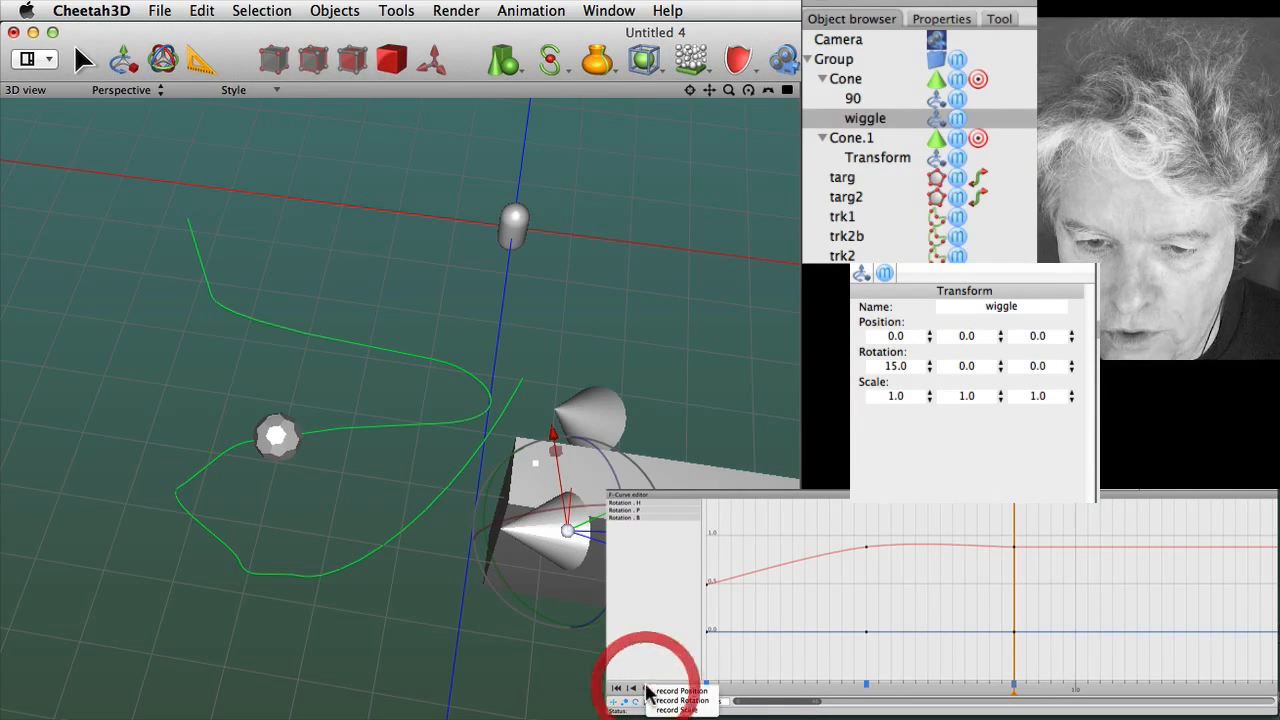
click(679, 701)
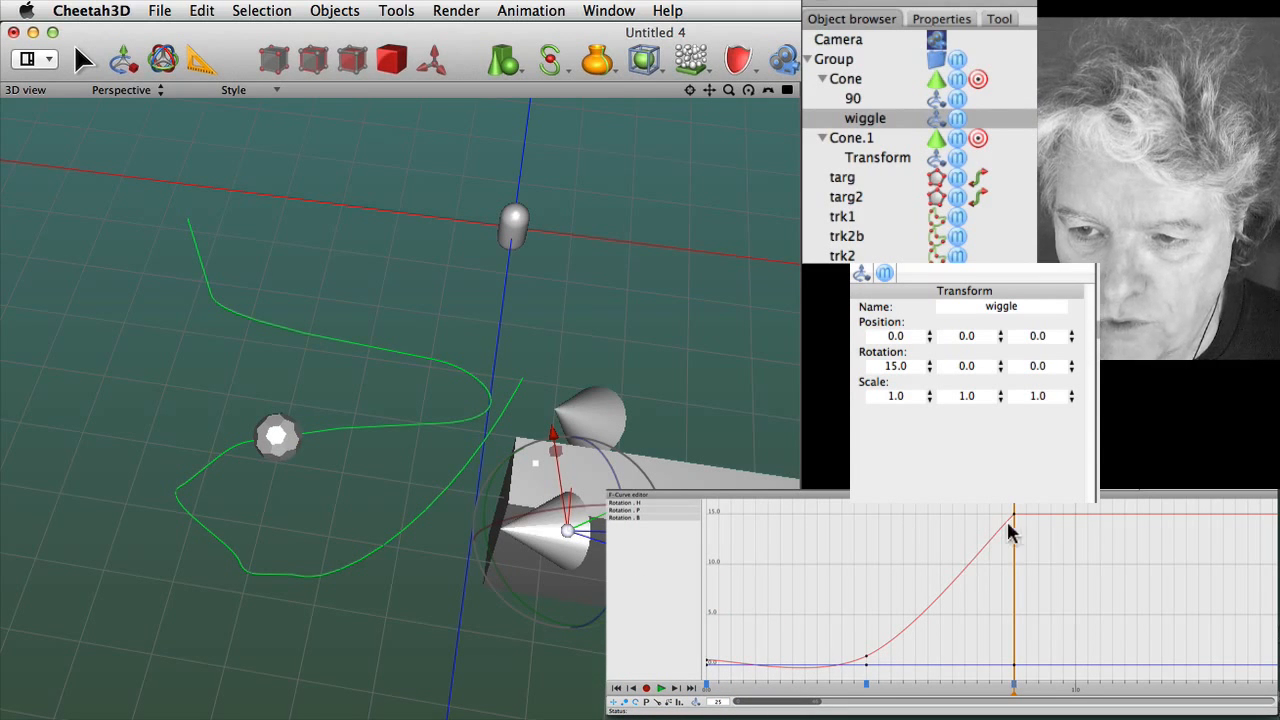
Move wiggle's second and third keyframes to about frames 5 and 6, and paste a copy of all three keyframes at frame 9
mouse_move(705, 698)
mouse_down()
mouse_move(1098, 708)
mouse_move(893, 690)
mouse_move(906, 705)
mouse_move(767, 685)
mouse_up()
drag(1013, 688, 790, 683)
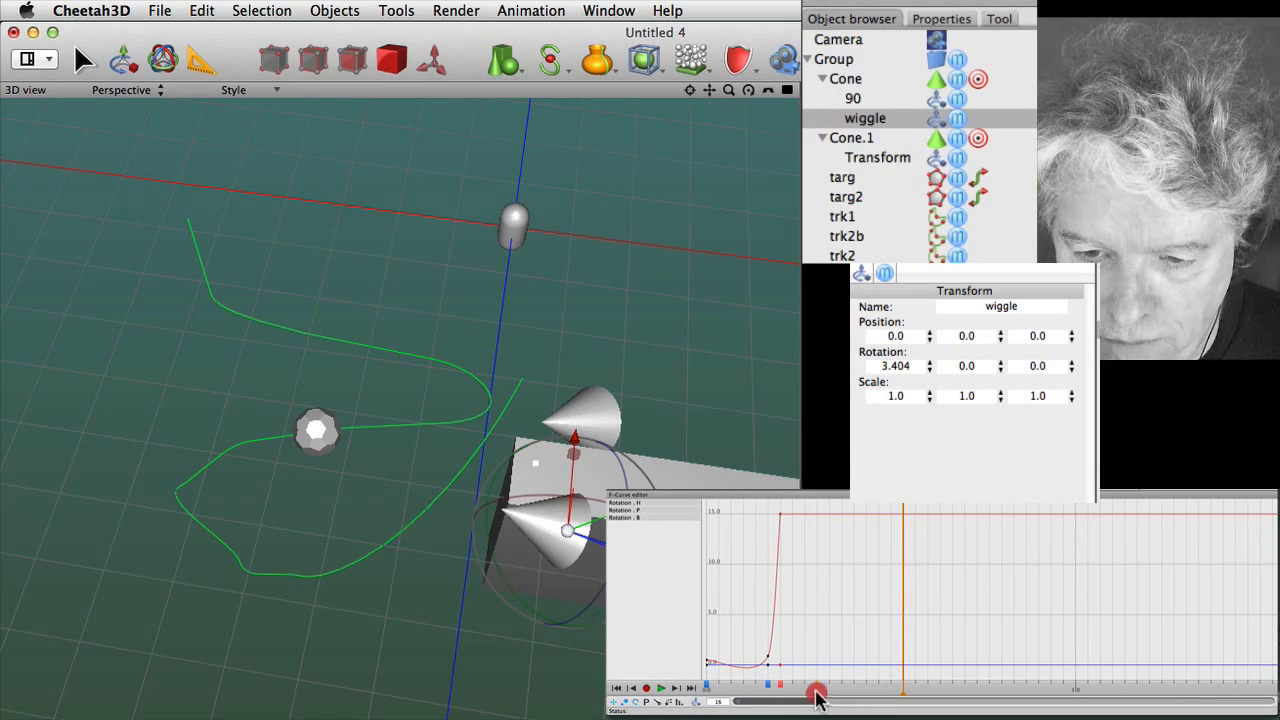
click(817, 693)
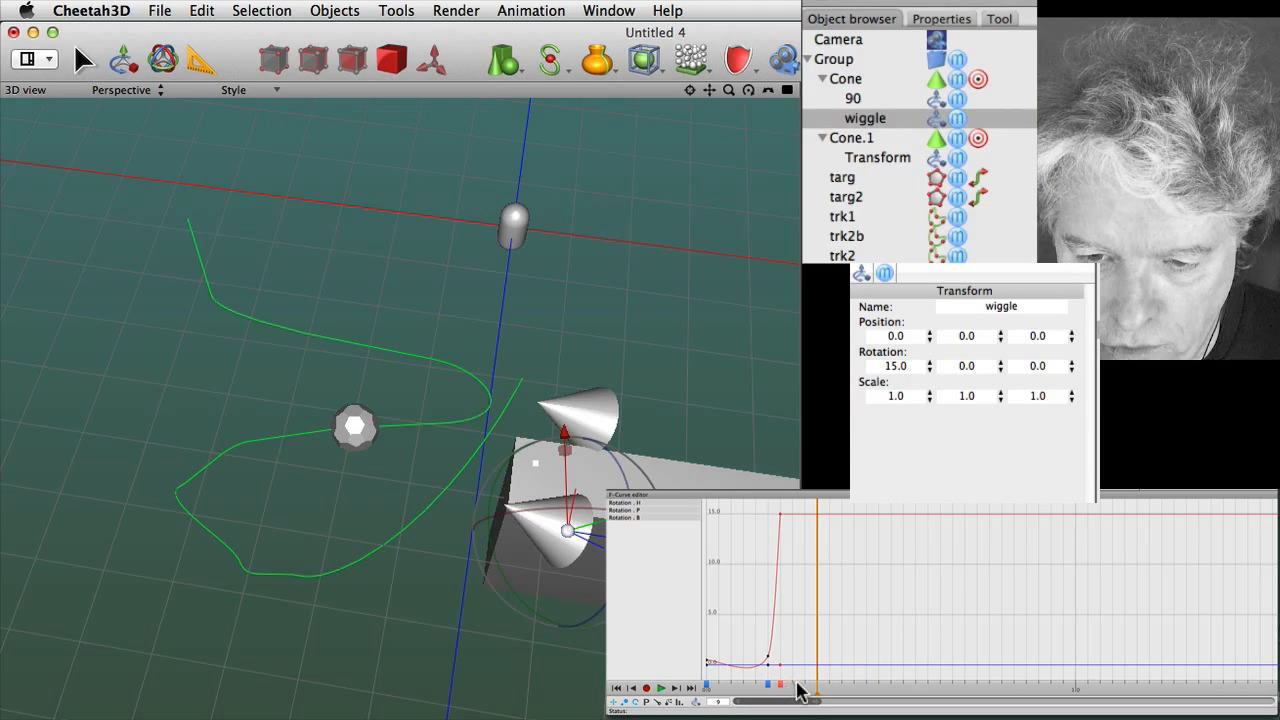
drag(795, 686, 706, 688)
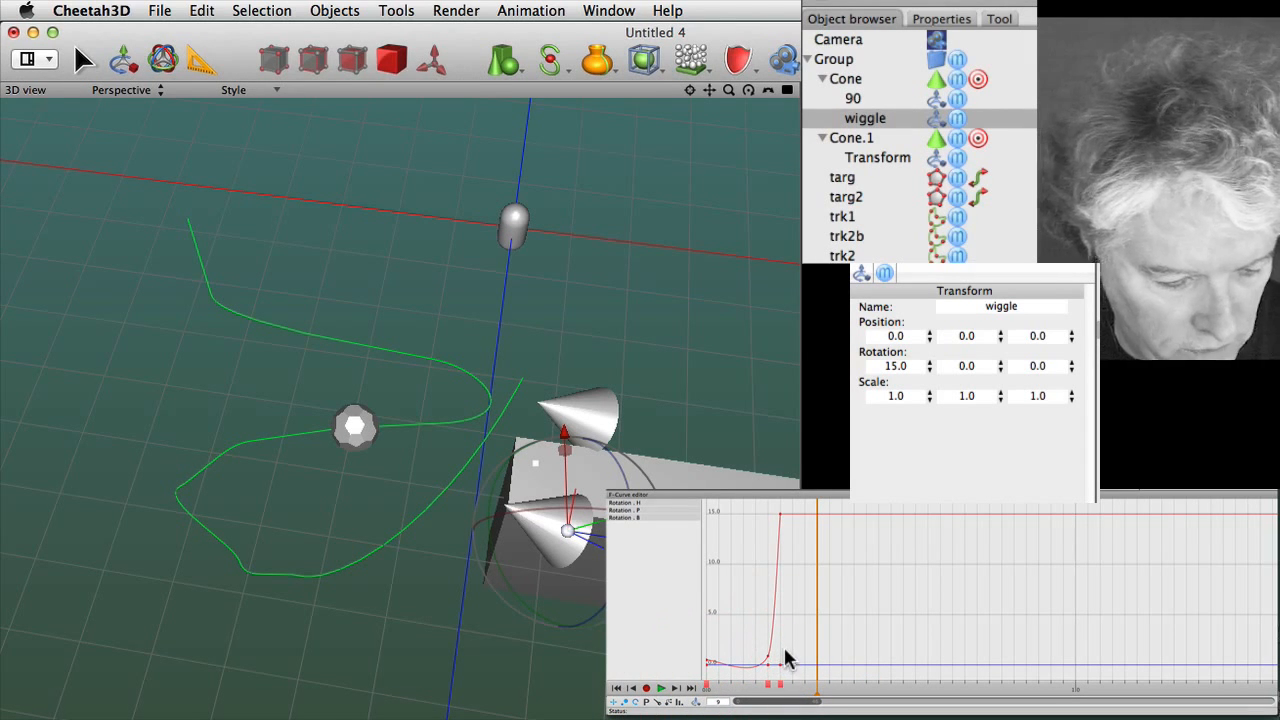
key(super+c)
key(super+v)
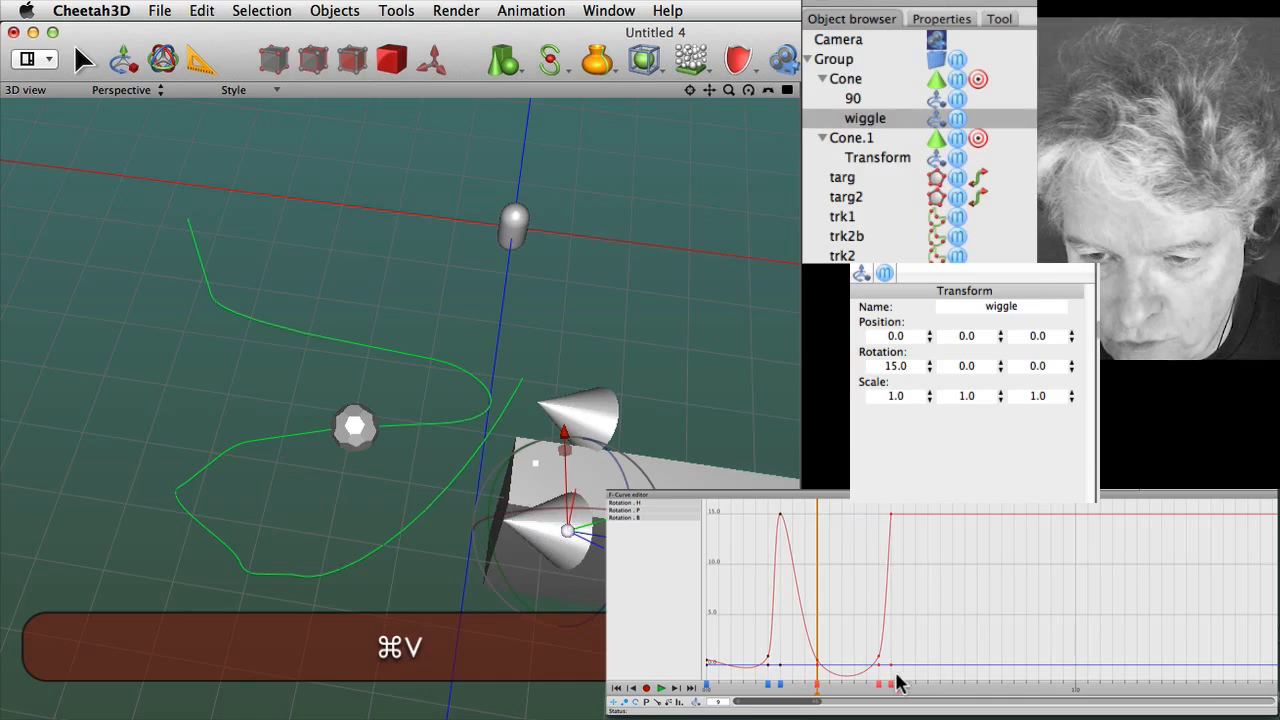
Repeat the wiggle motion by pasting the copied keyframes at frames 18, 29 and 39
click(930, 695)
key(super+v)
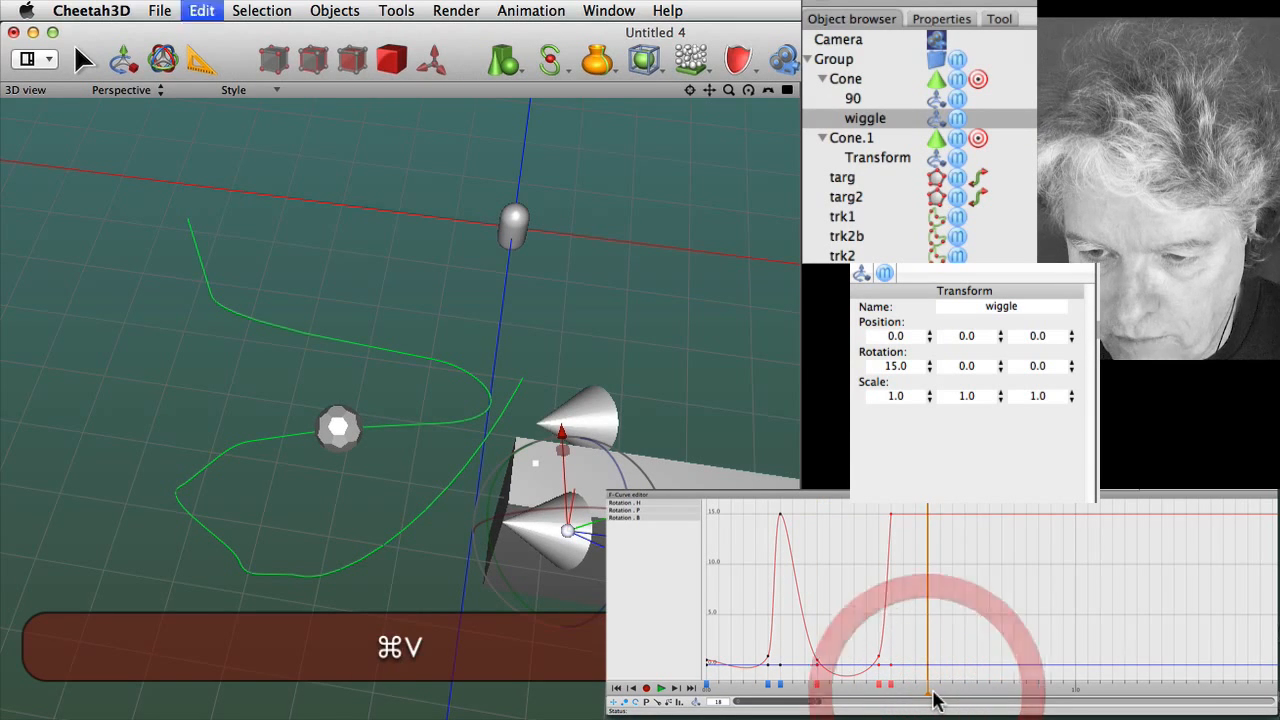
click(1066, 698)
key(super+v)
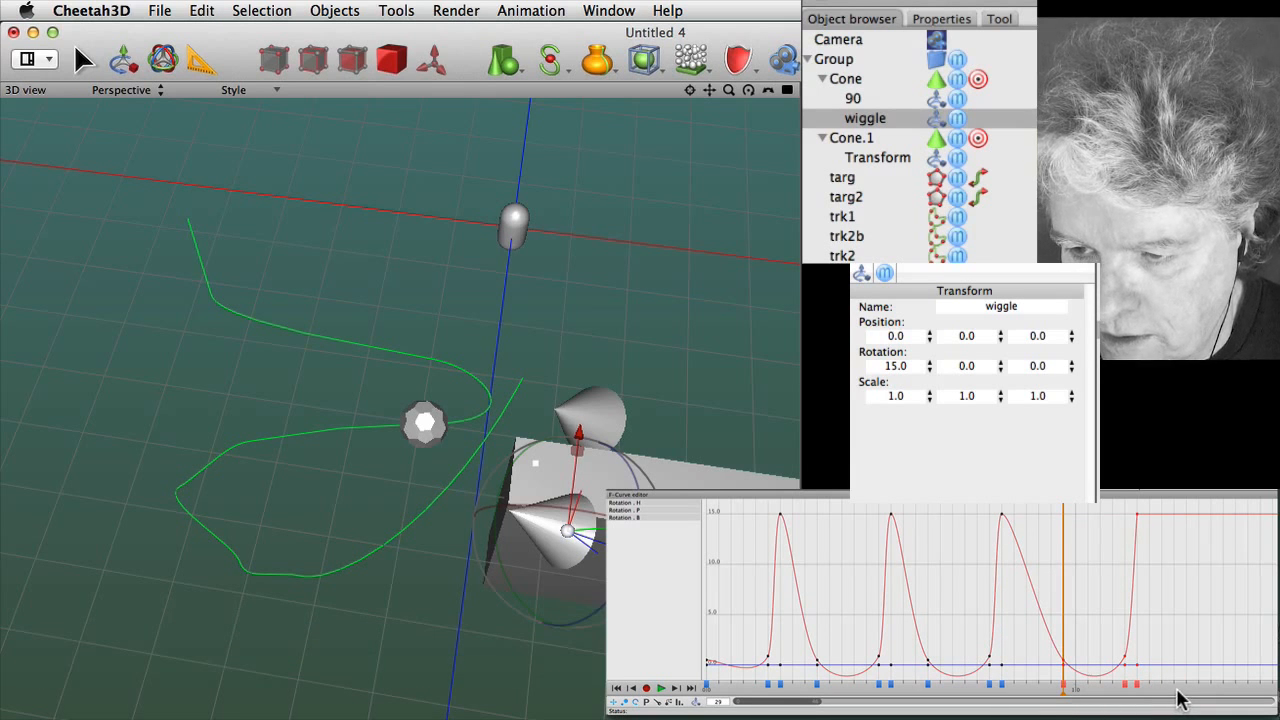
click(1186, 698)
key(super+v)
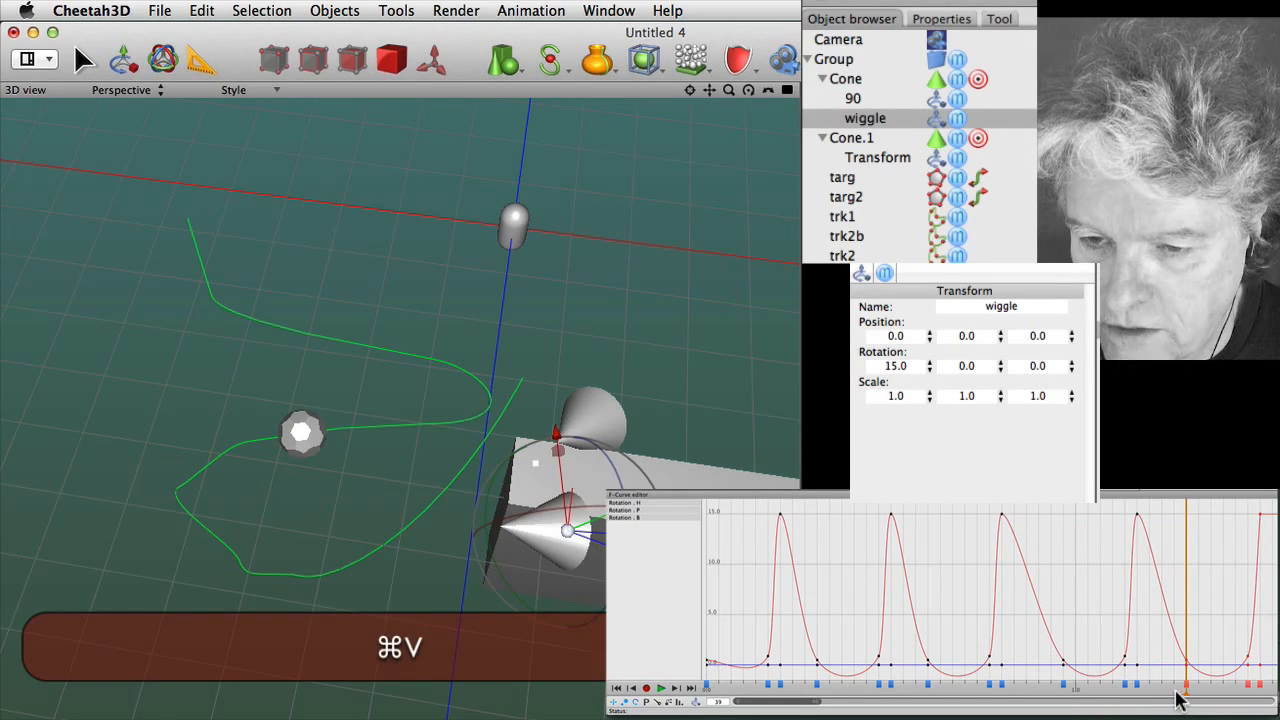
Play back and scrub the animation to review the cone's wiggle
click(660, 689)
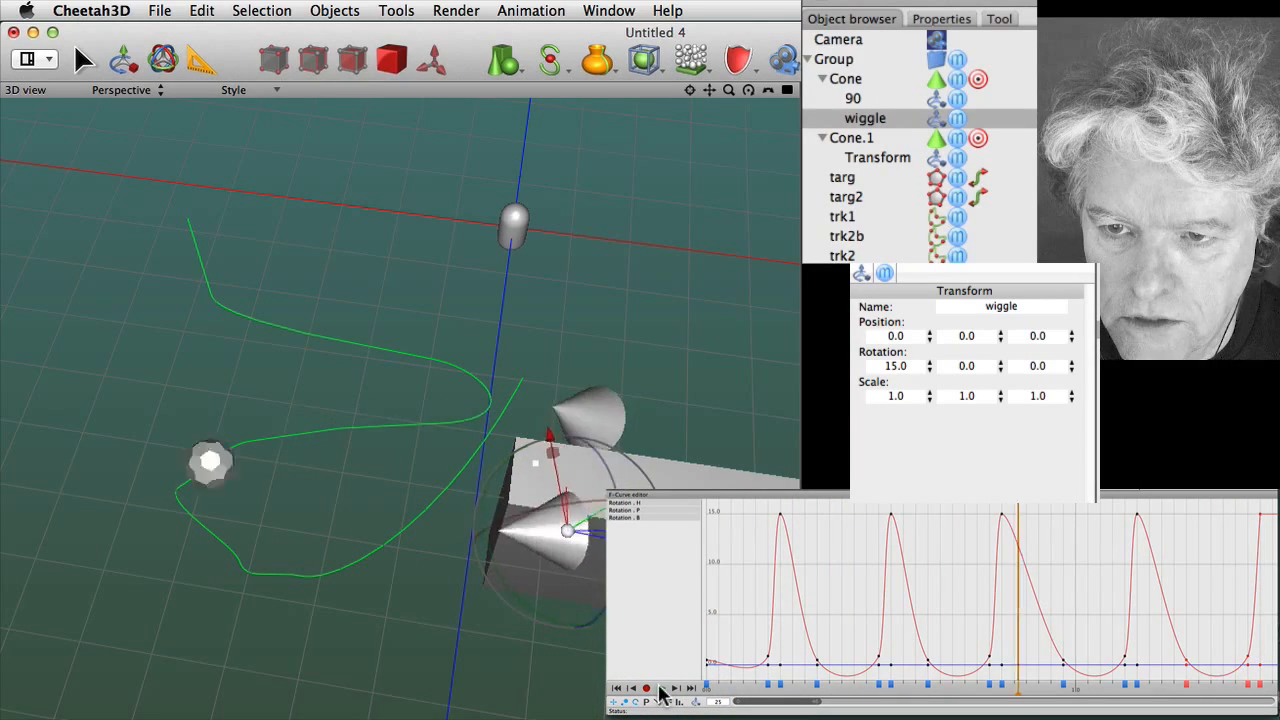
click(657, 689)
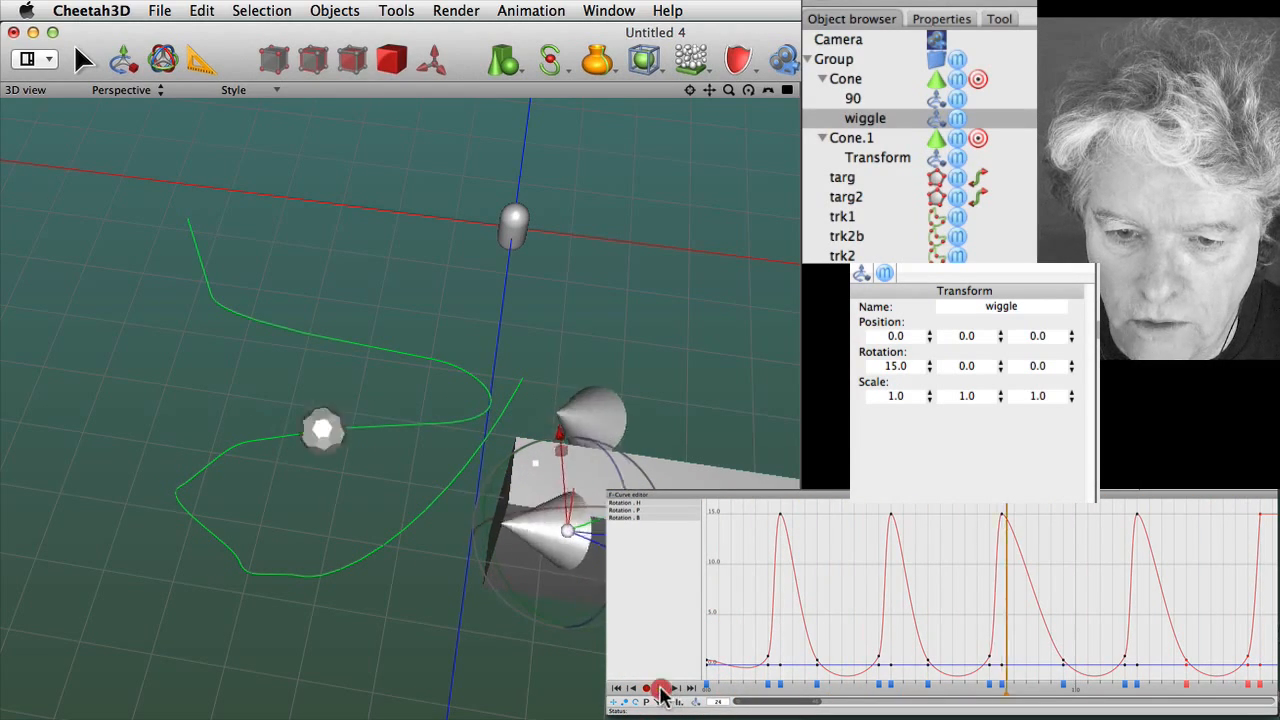
click(718, 693)
mouse_move(720, 693)
mouse_down()
mouse_move(1086, 697)
mouse_move(812, 690)
mouse_move(963, 688)
mouse_up()
click(1081, 694)
Smooth wiggle's rotation peaks by moving the surrounding low keyframes to about frames 4, 11, 19, 22, 30, 32 and 42
drag(879, 686, 841, 686)
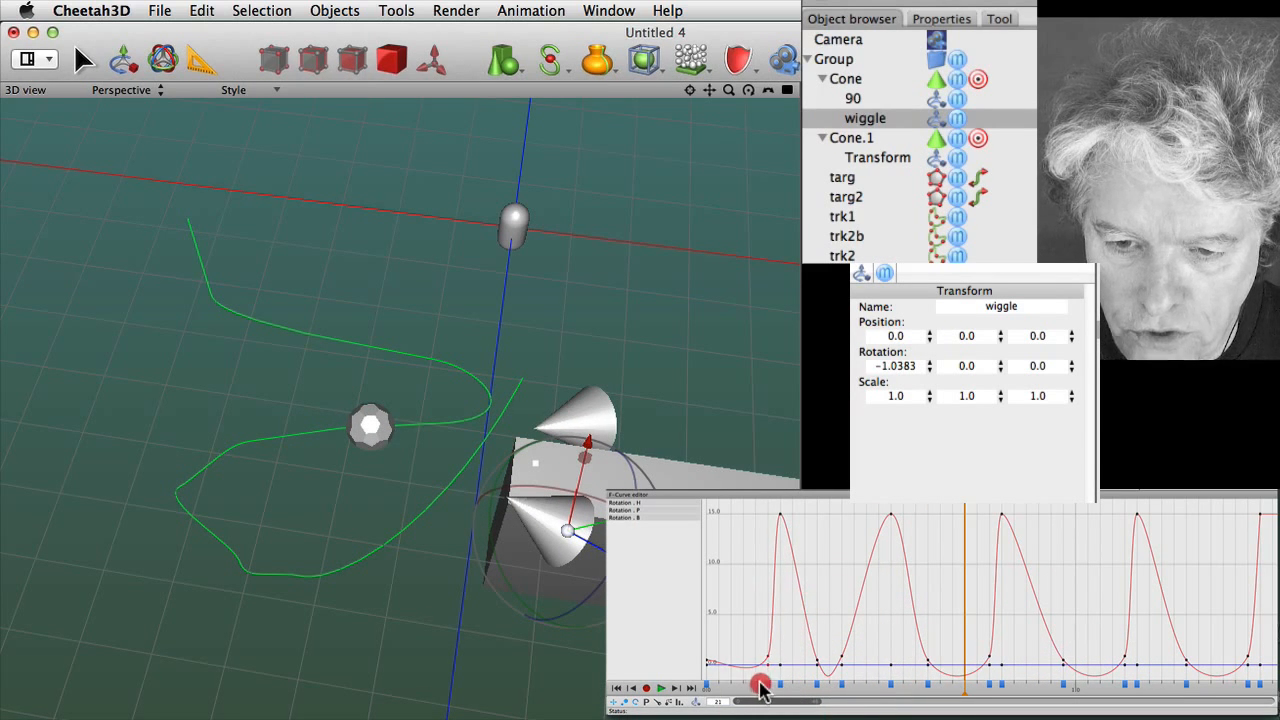
drag(760, 688, 756, 686)
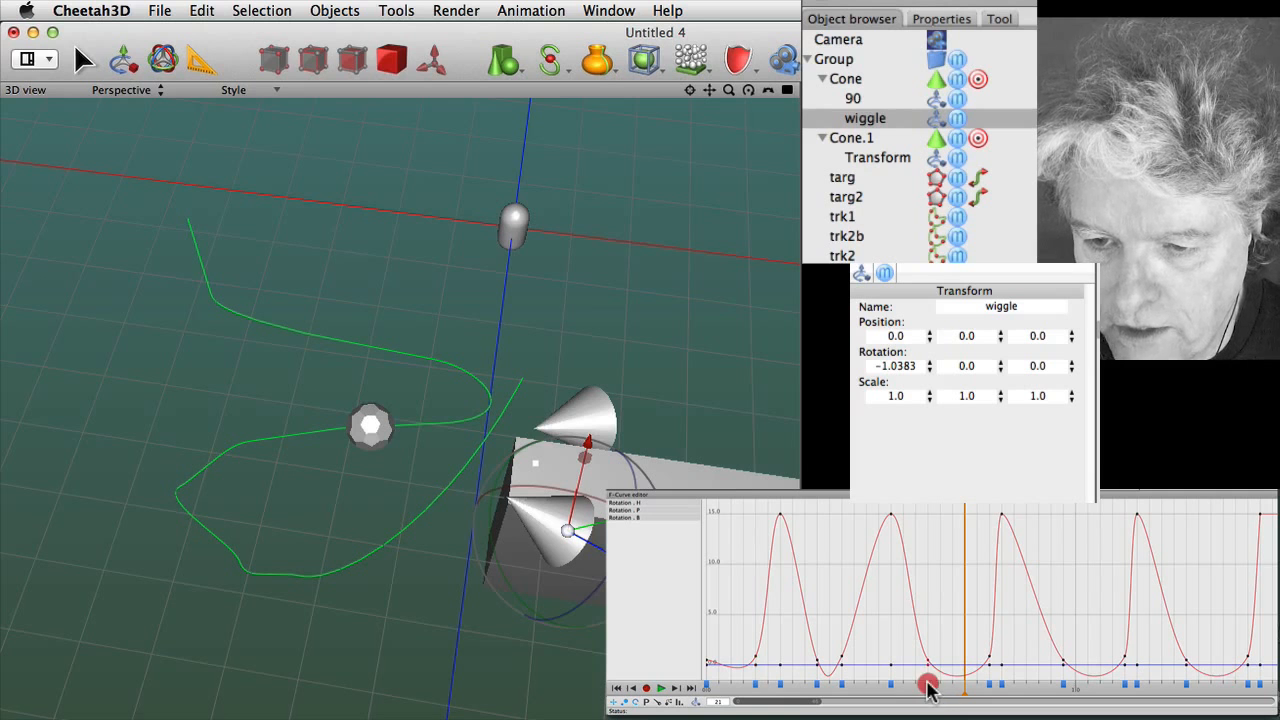
drag(927, 683, 972, 684)
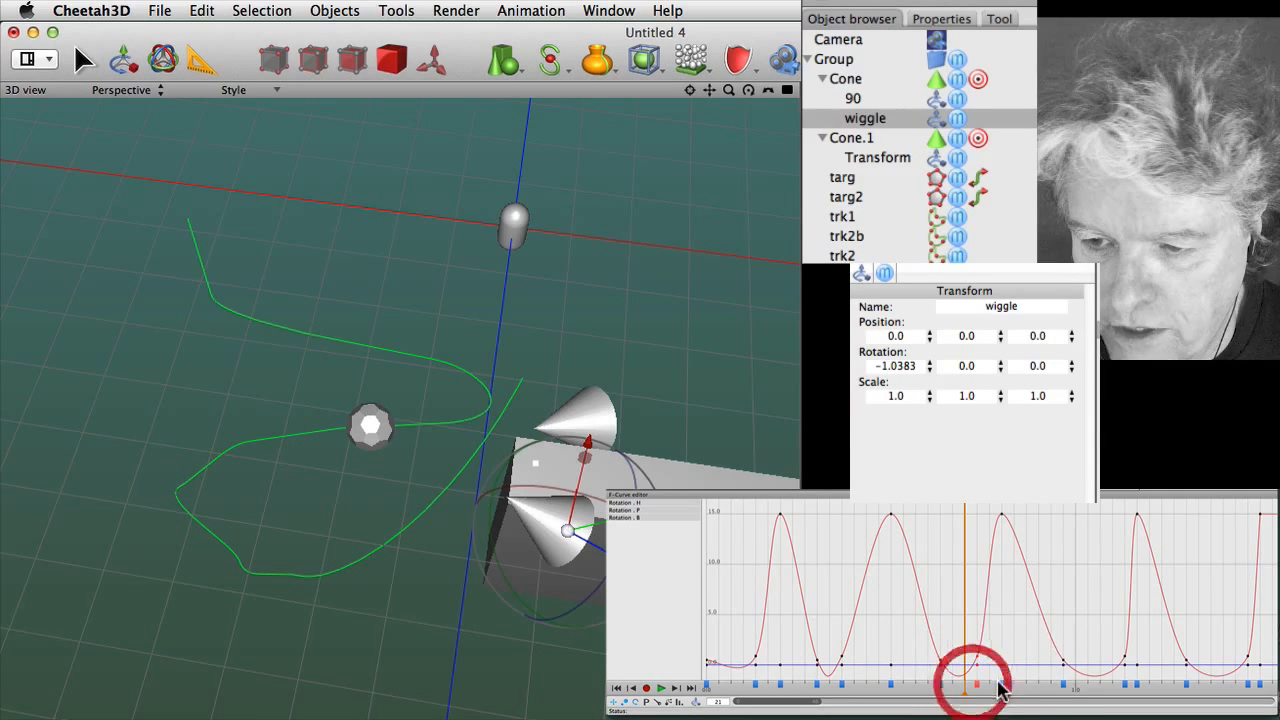
mouse_move(1063, 686)
mouse_down()
mouse_move(1120, 688)
mouse_move(1100, 686)
mouse_up()
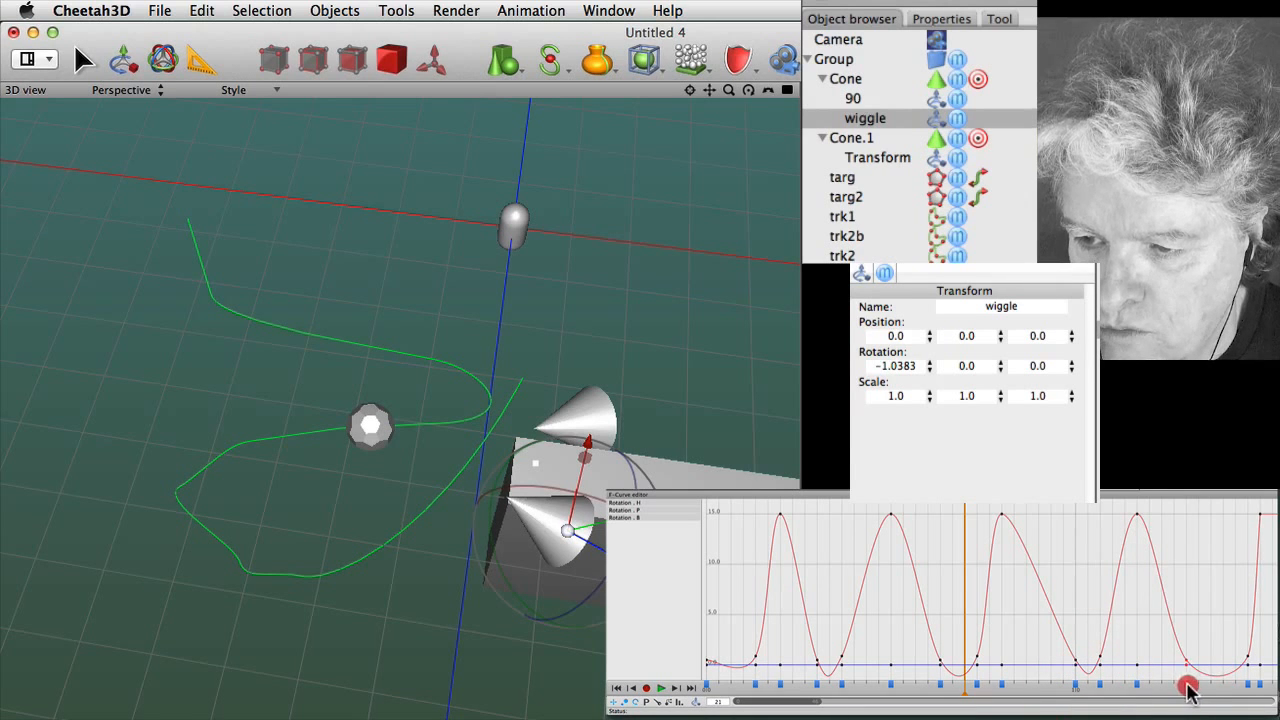
click(1188, 688)
drag(1247, 687, 1224, 688)
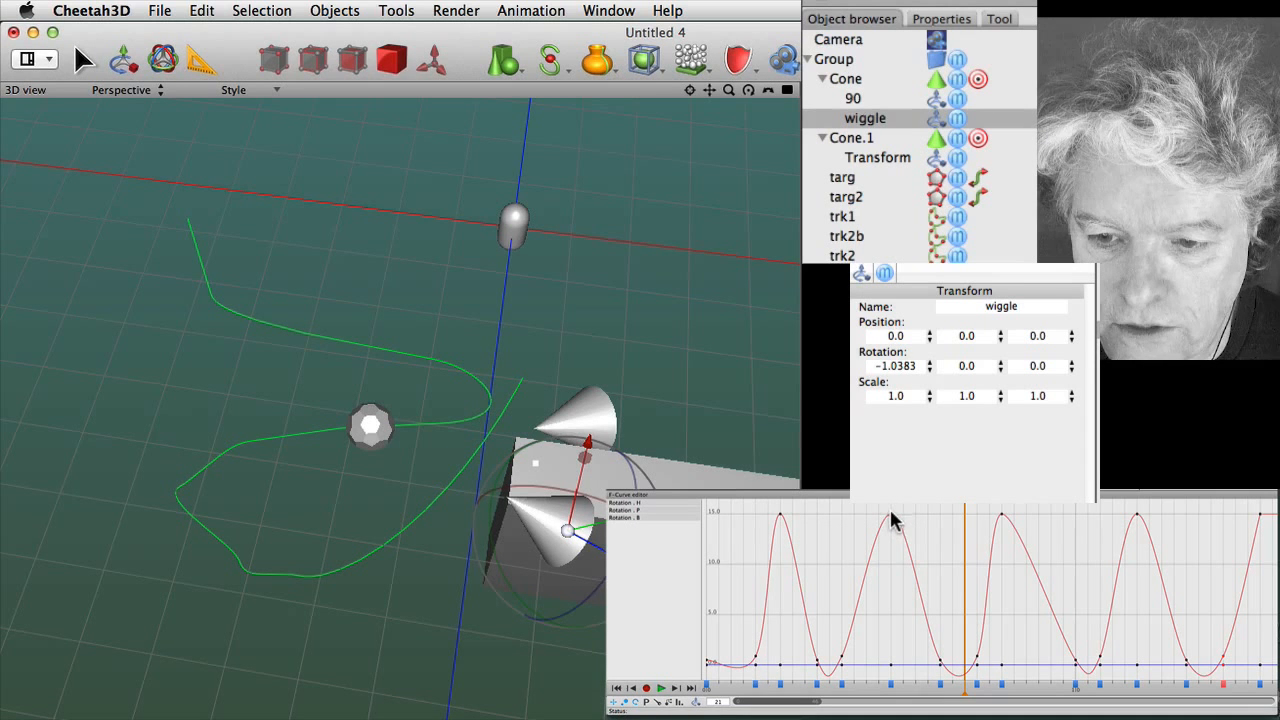
Raise the wiggle rotation curve's second peak, near frame 15, to about 38 and play back the animation
drag(891, 512, 558, 312)
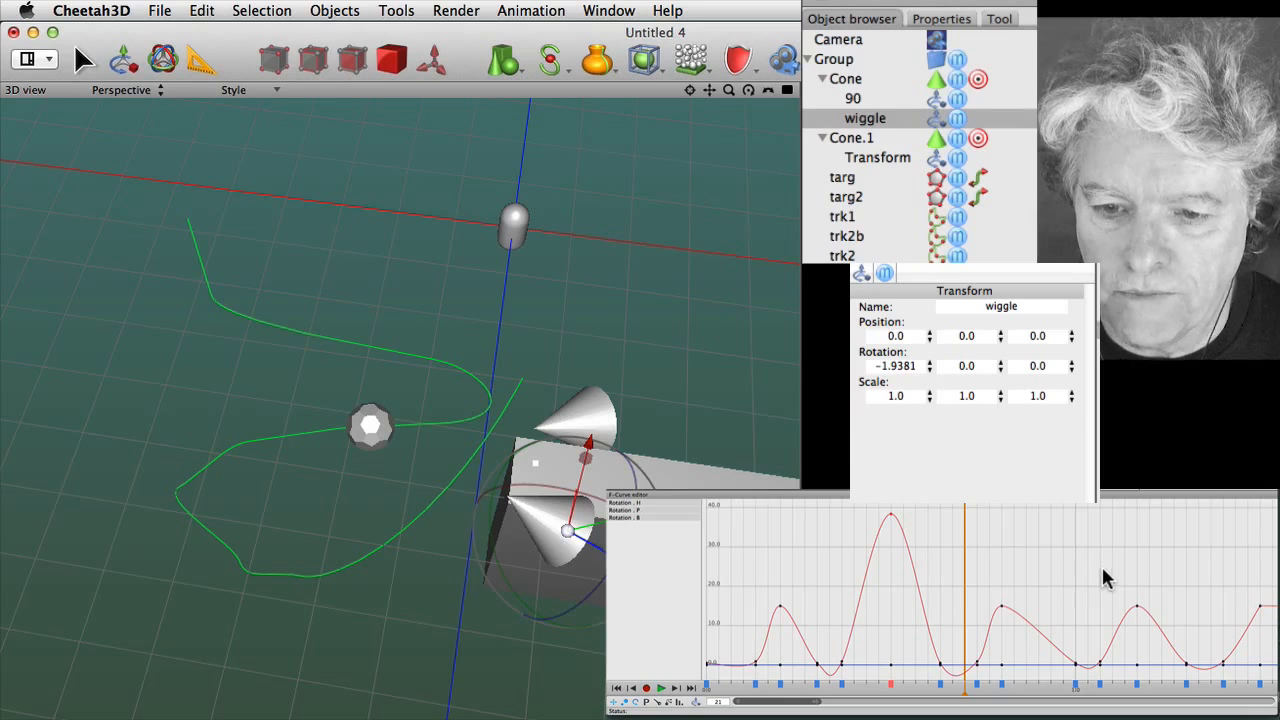
click(659, 689)
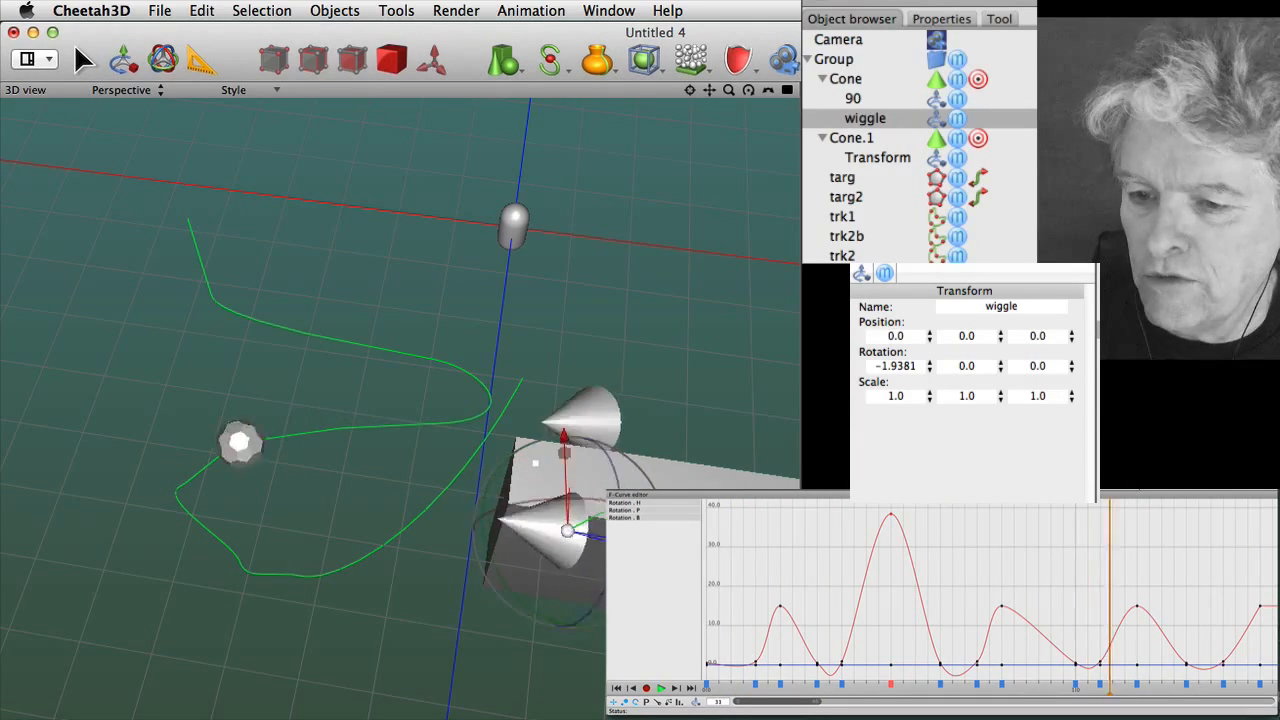
click(661, 688)
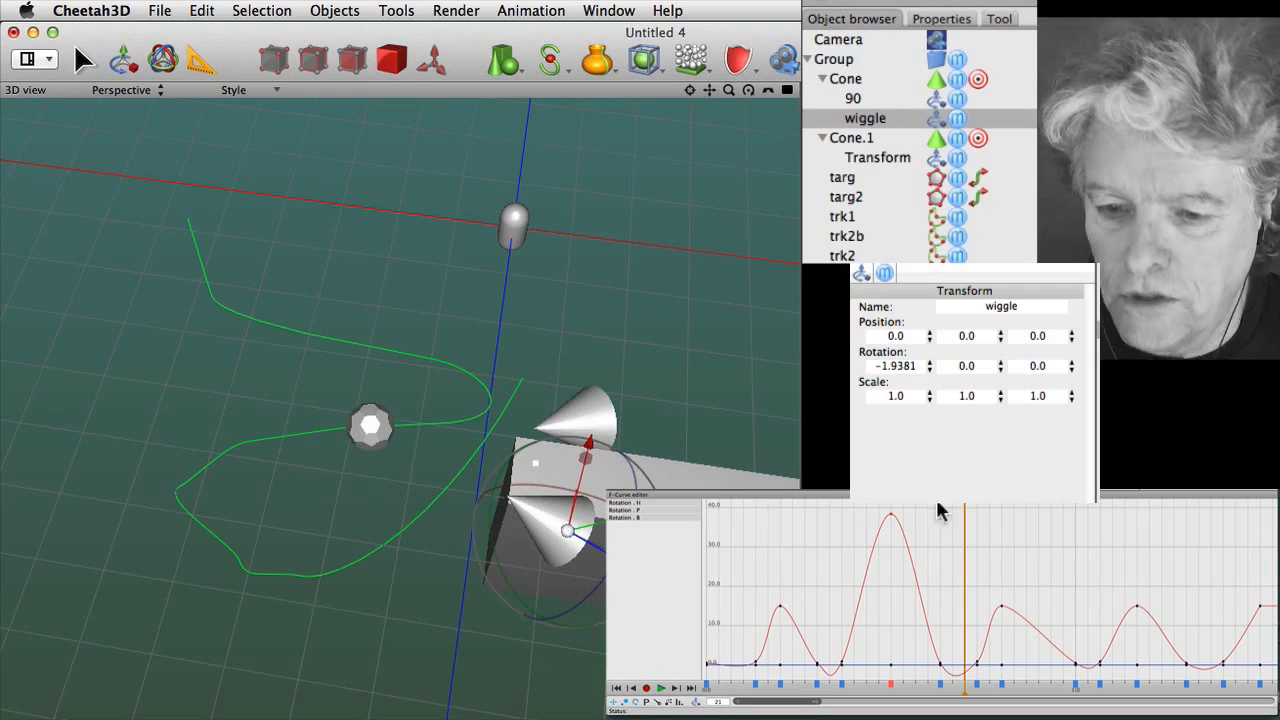
Scrub the animation to frames 11 and 12, and compare the settings of Cone's 90 and wiggle modifiers
drag(755, 690, 842, 675)
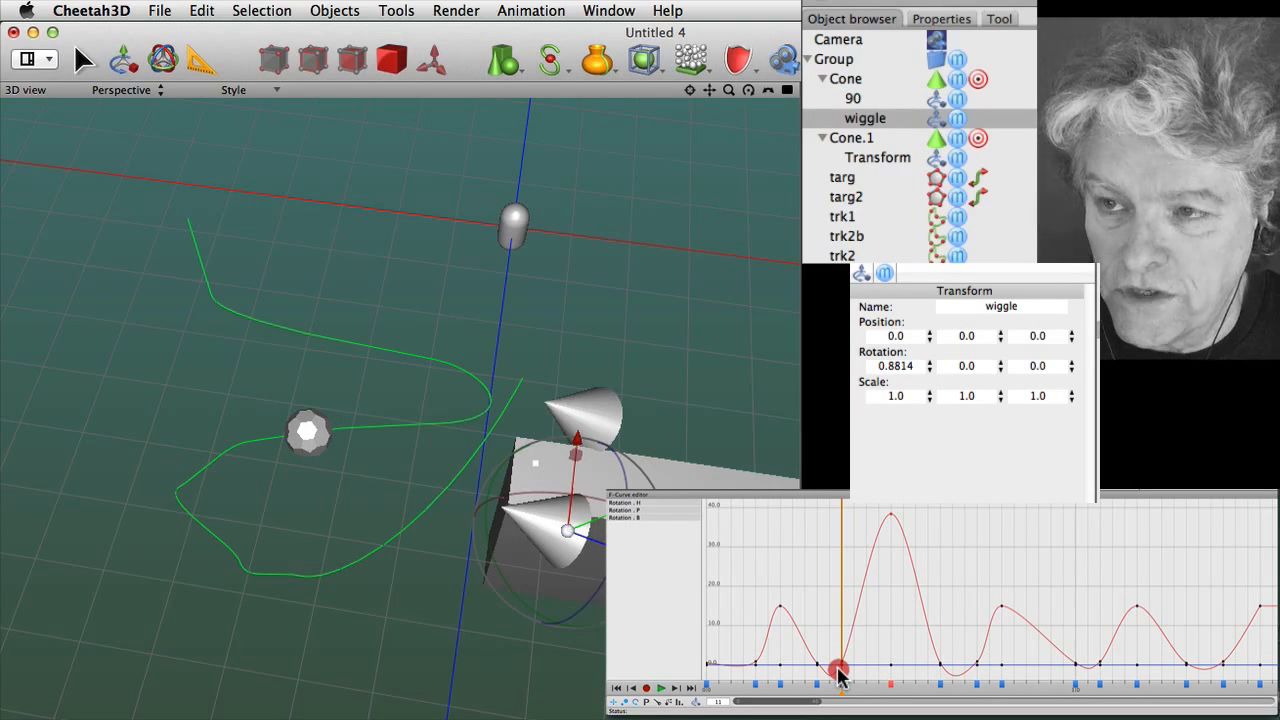
mouse_move(843, 673)
mouse_down()
mouse_move(950, 677)
mouse_move(857, 675)
mouse_up()
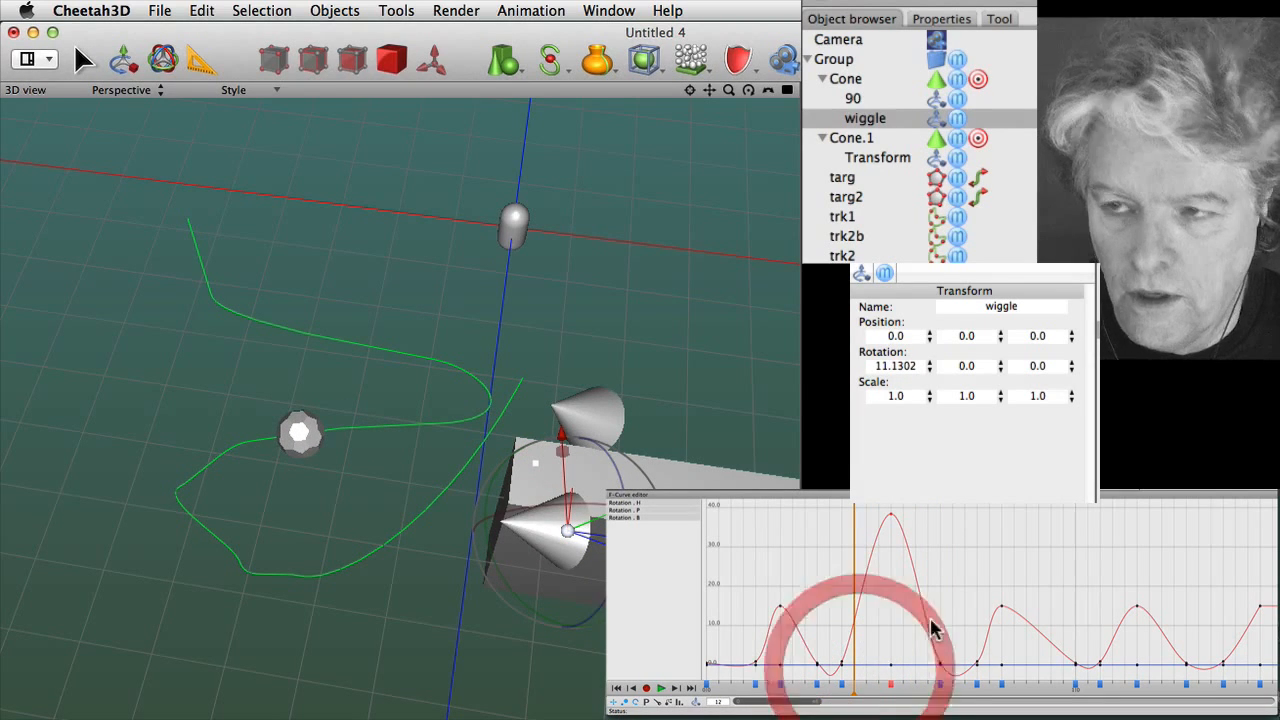
click(940, 98)
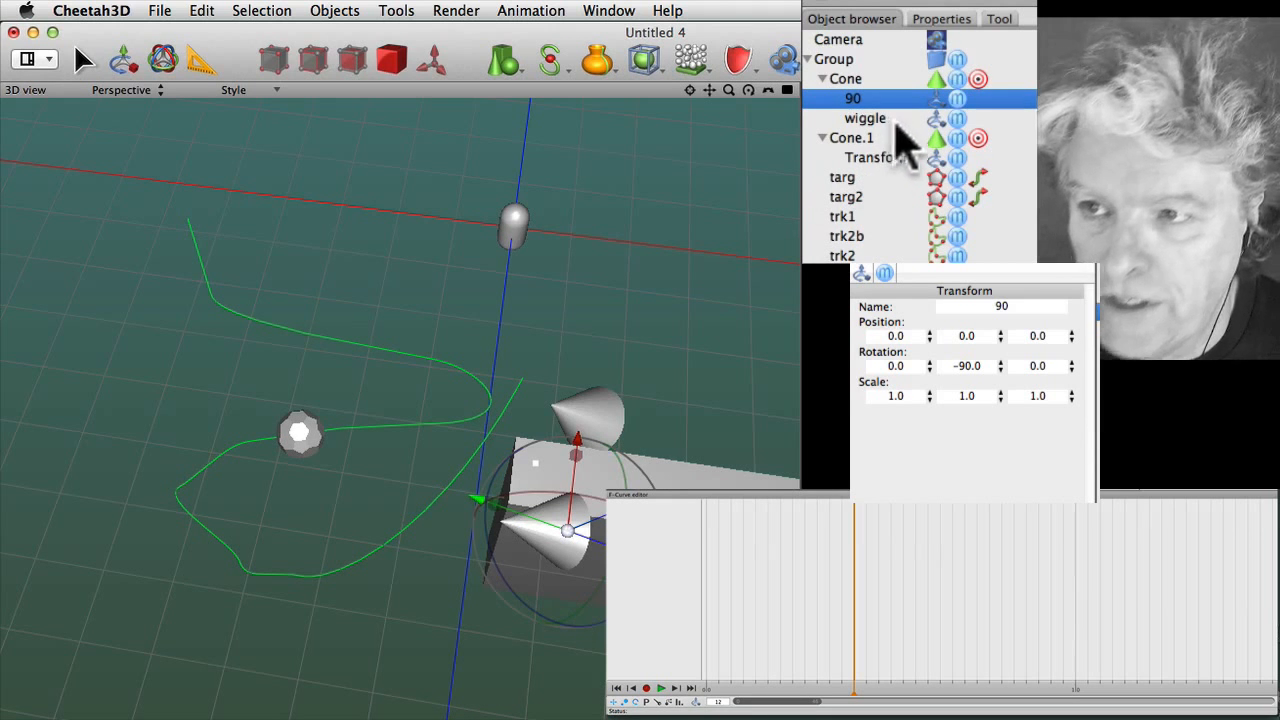
click(940, 119)
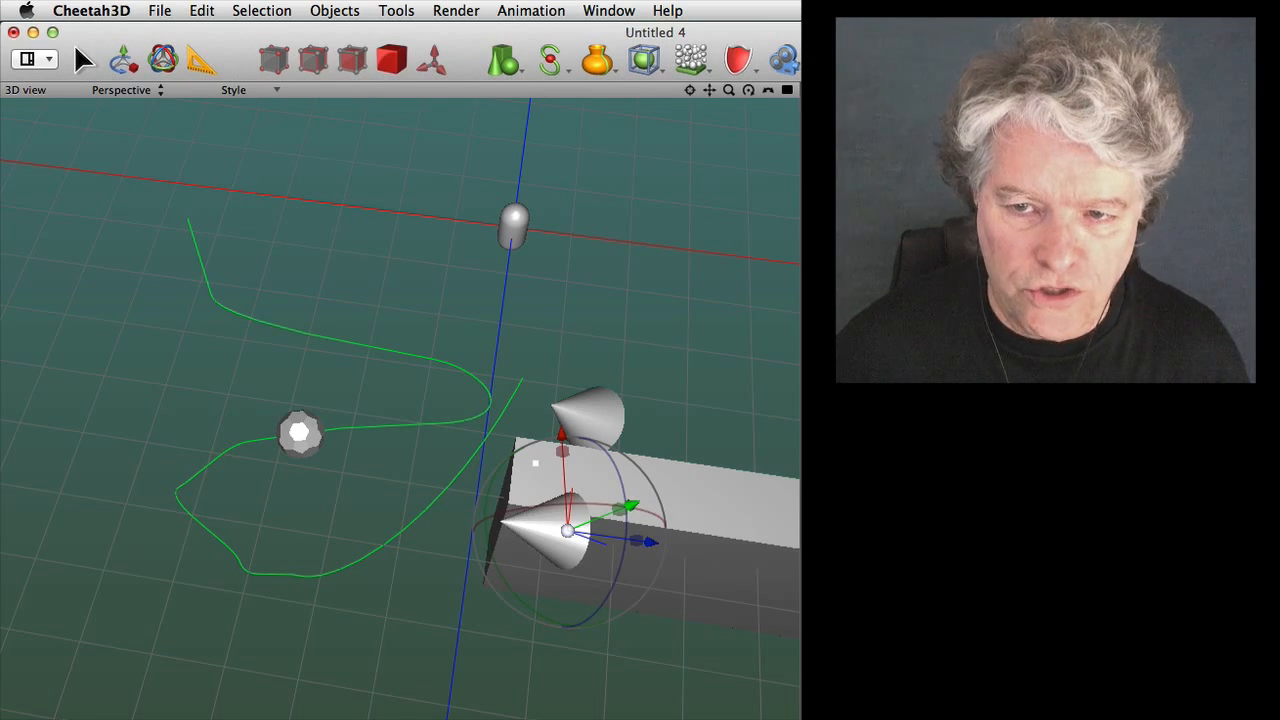
Examine the splines in the scene from a lower angle and review the available modifier and creator types
key(alt)
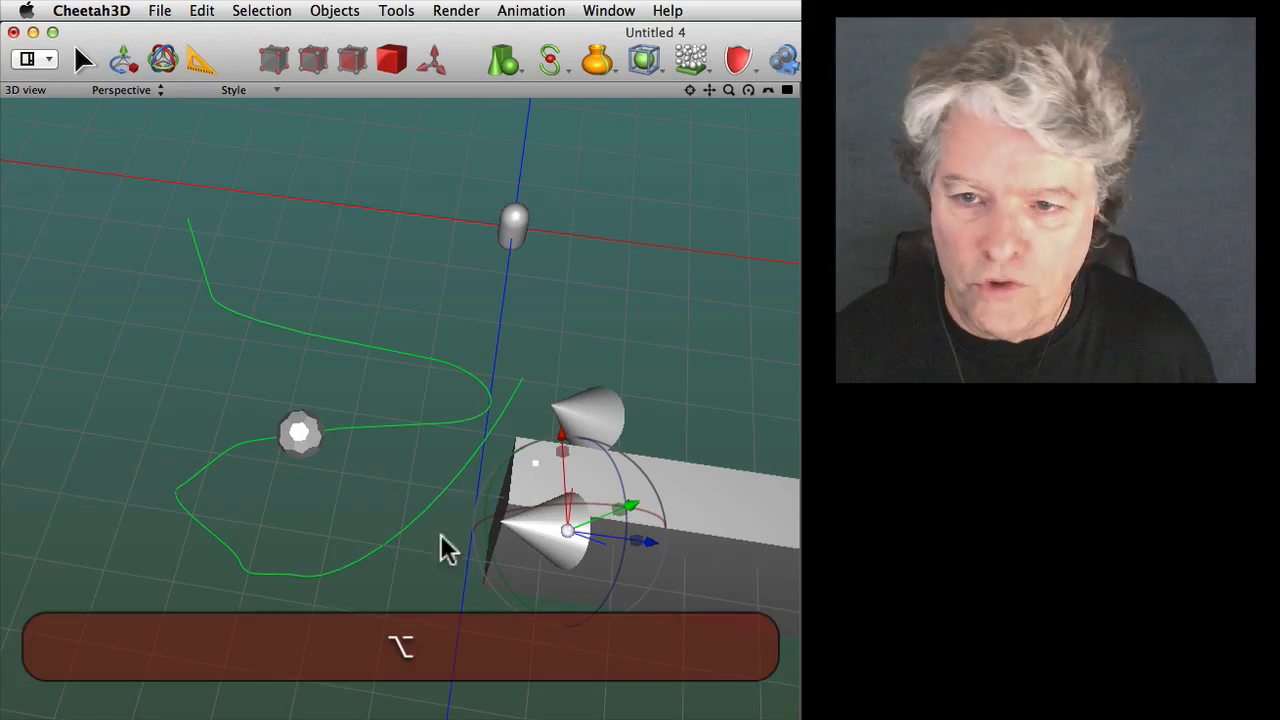
alt+drag(440, 534, 663, 506)
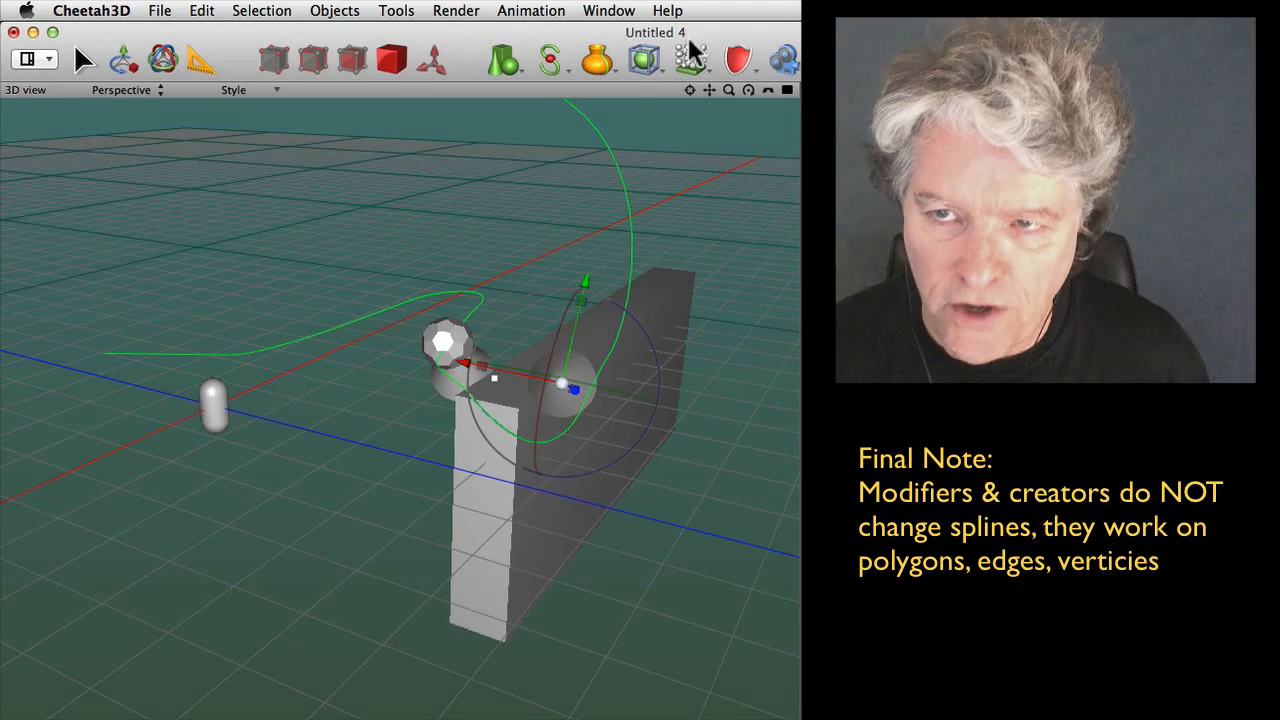
click(643, 57)
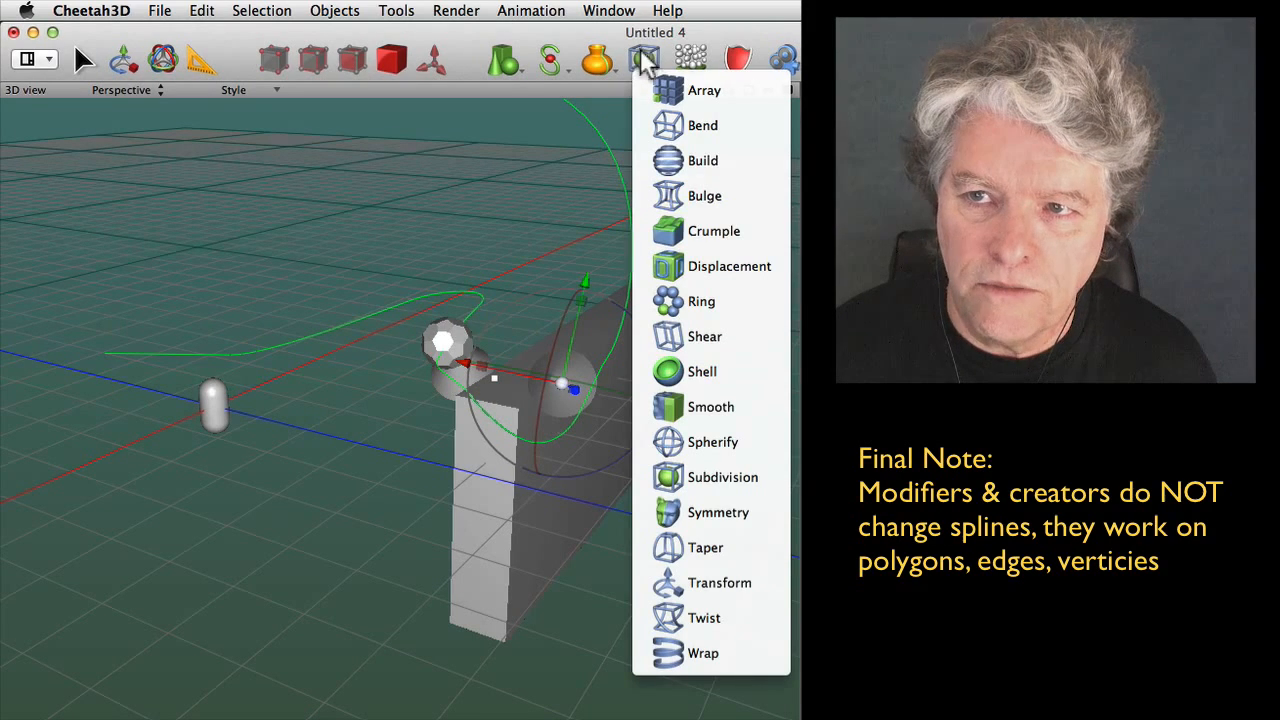
click(645, 60)
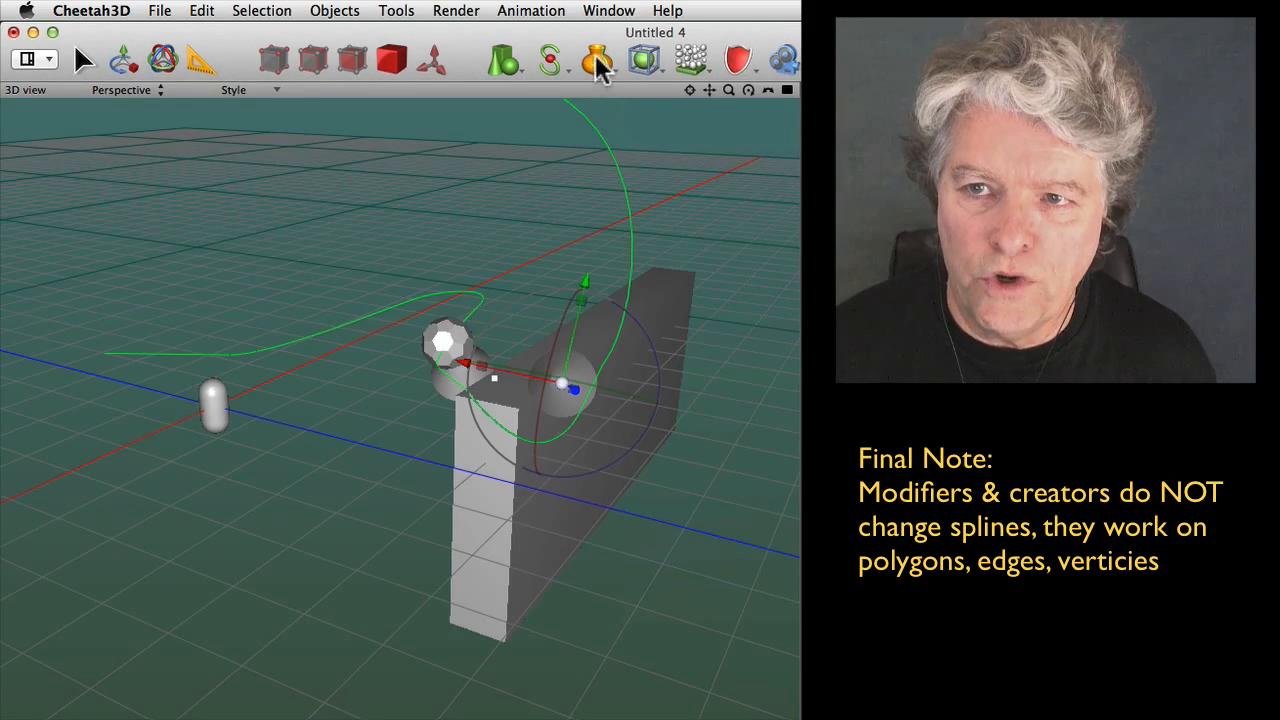
click(597, 60)
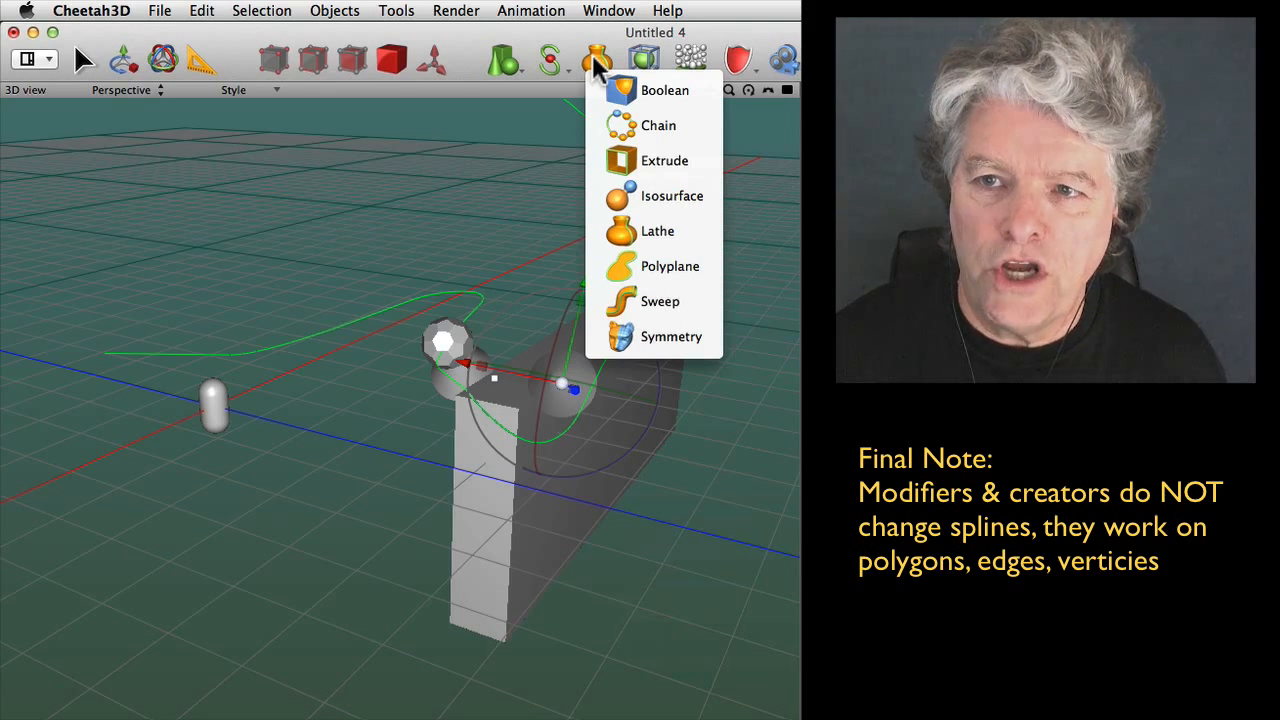
click(597, 63)
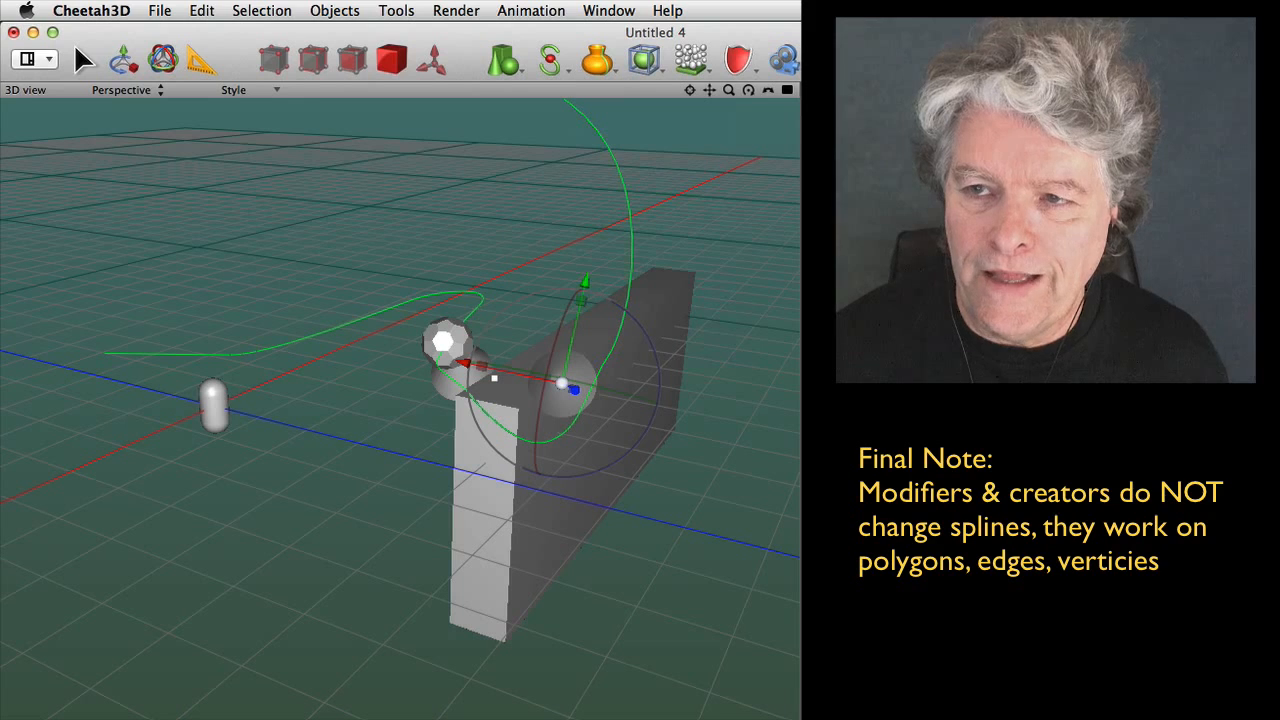
click(648, 60)
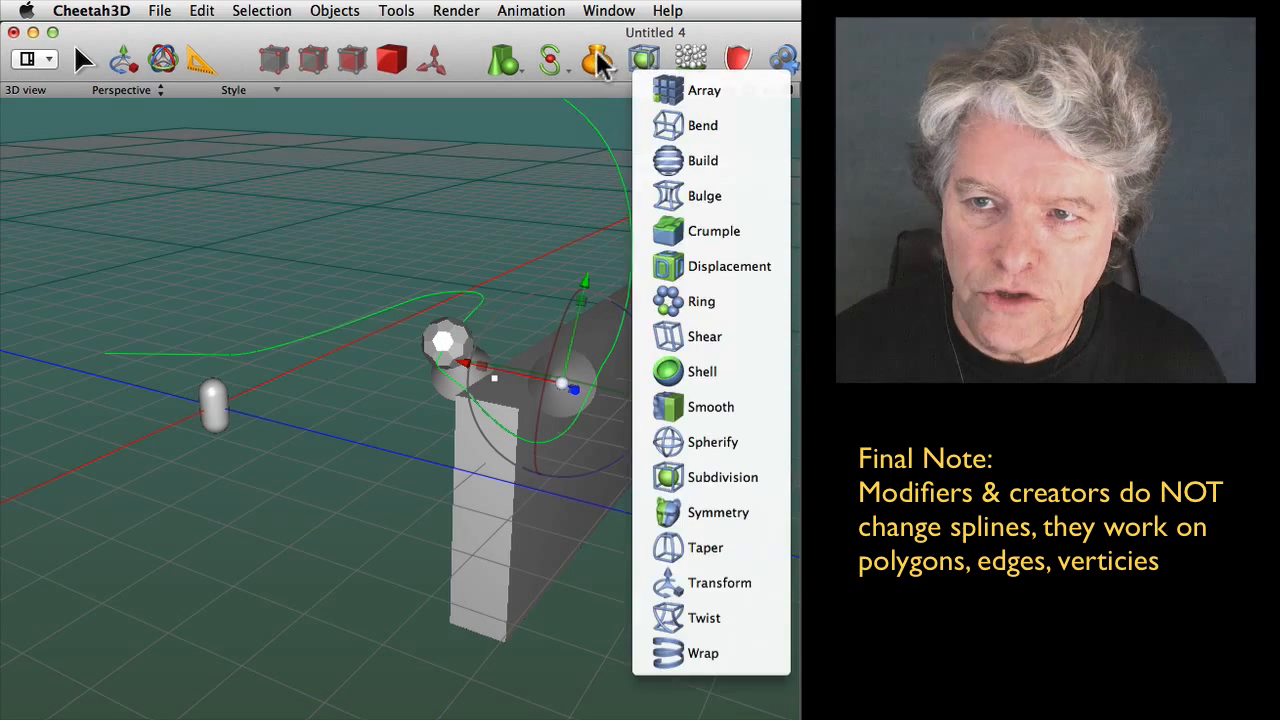
click(597, 51)
click(596, 59)
click(598, 50)
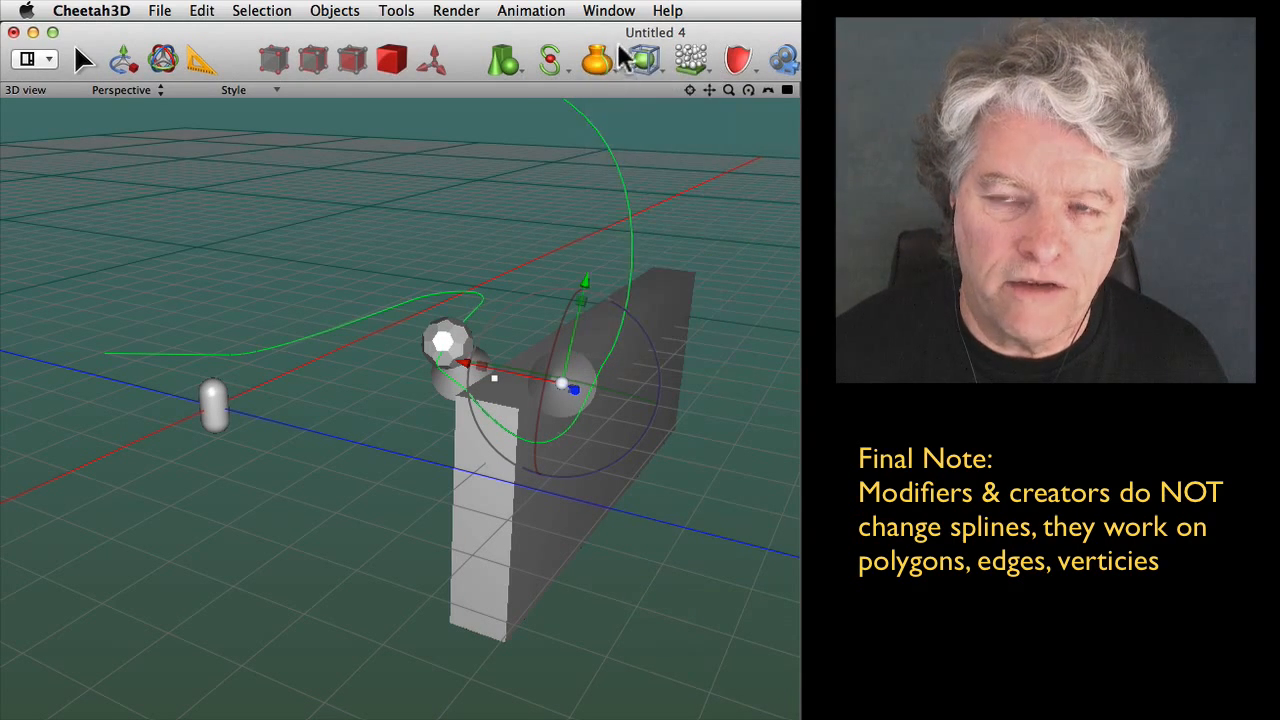